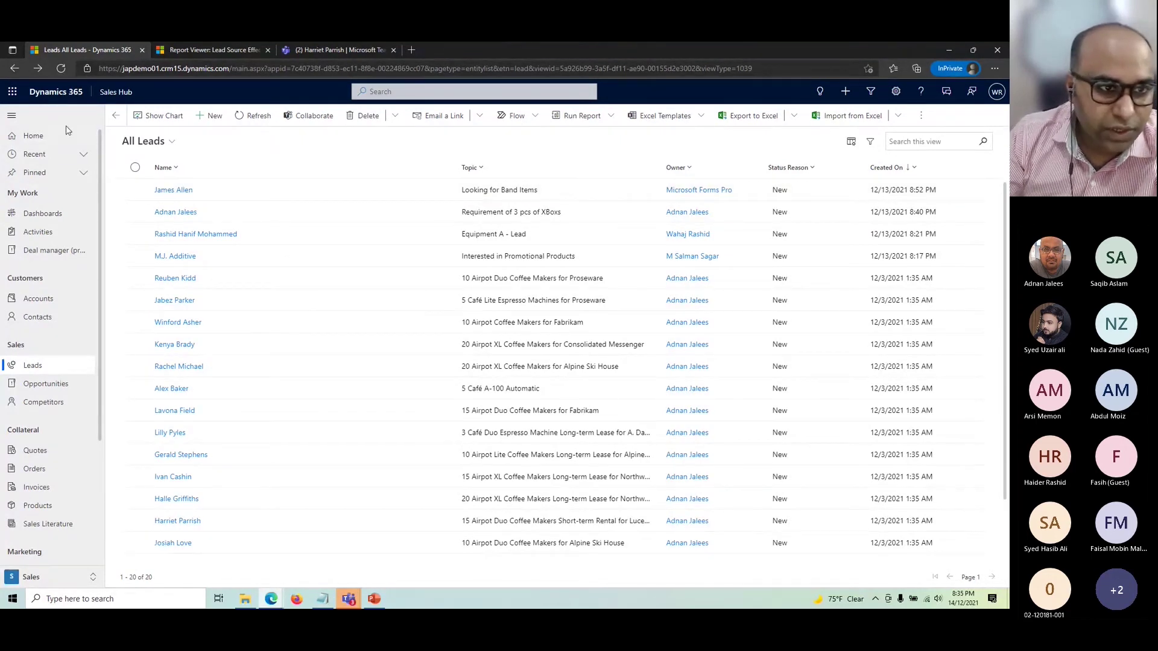
left_click(34, 140)
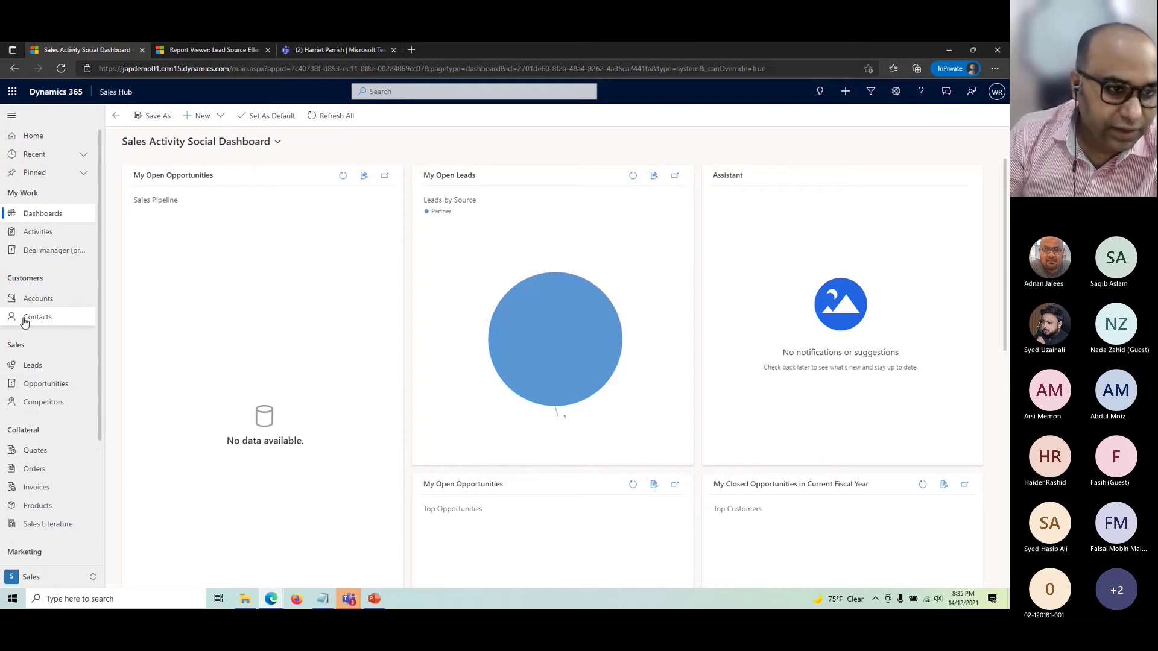
scroll(27, 322, "down", 1)
scroll(28, 322, "down", 1)
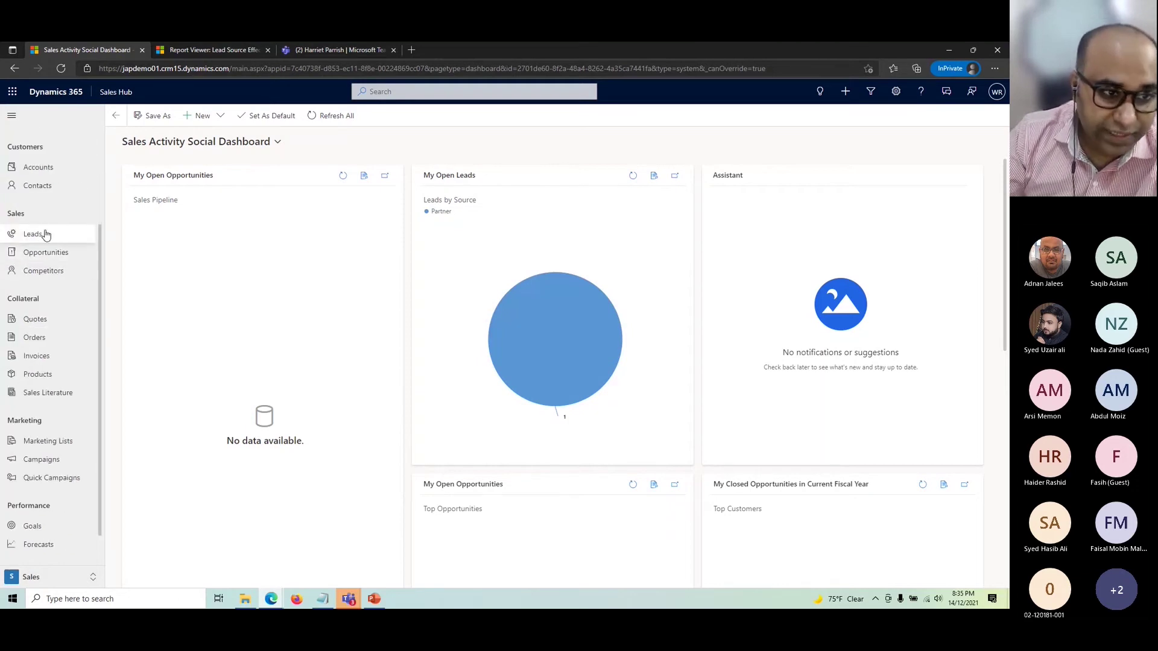
left_click(37, 241)
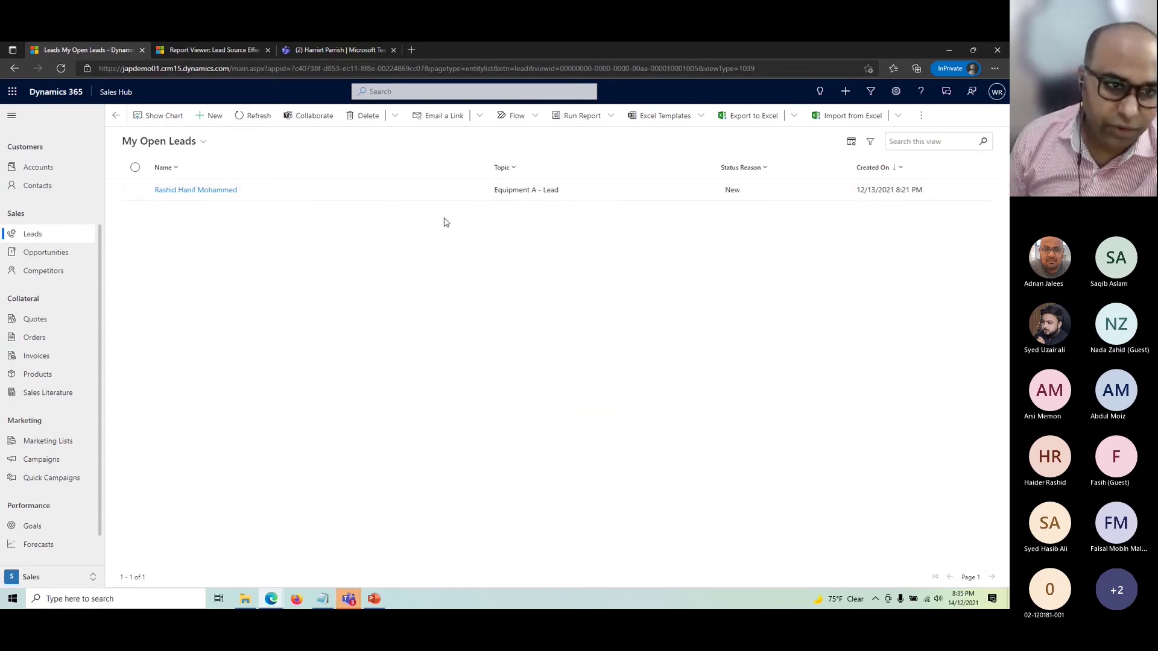
left_click(191, 143)
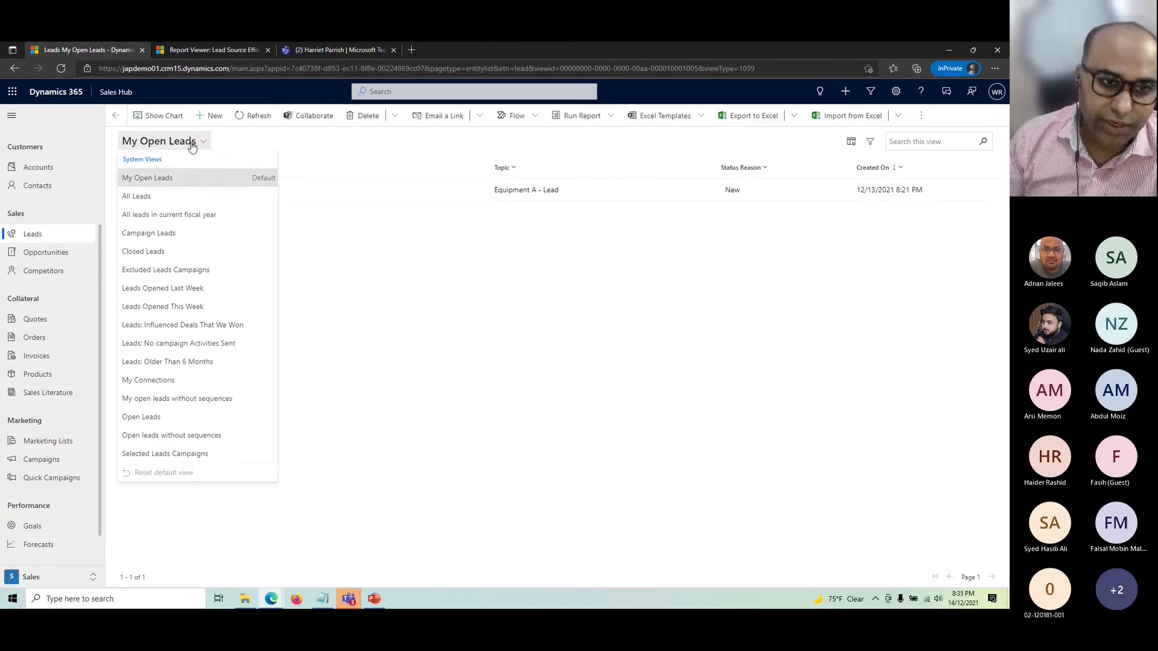
left_click(185, 197)
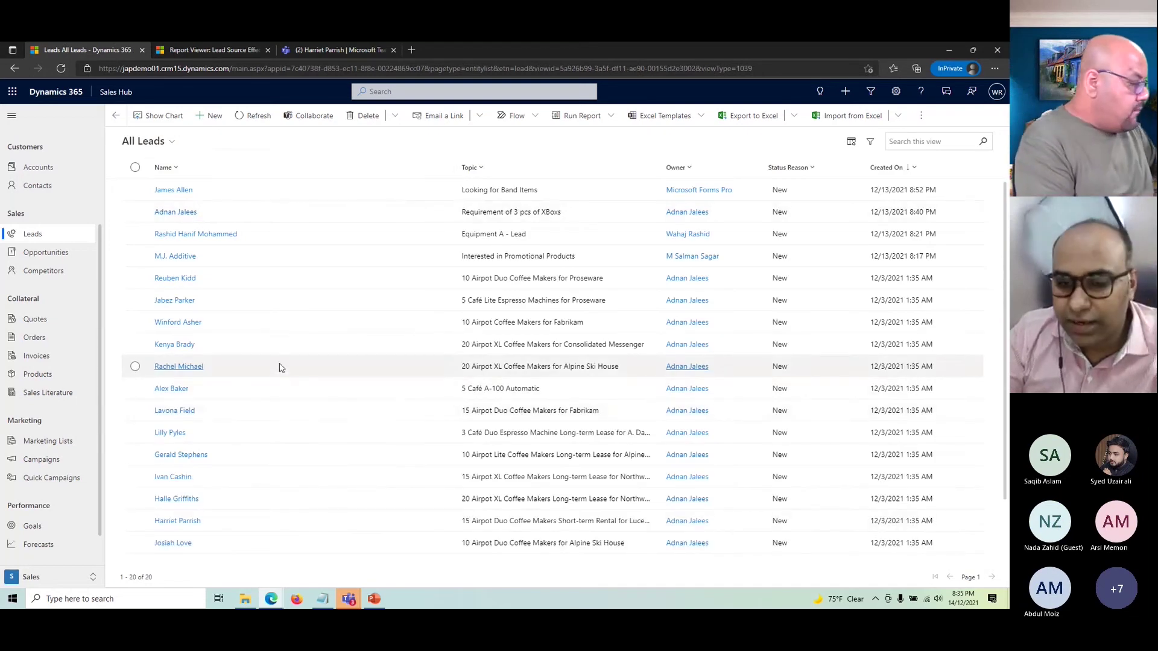
scroll(359, 404, "down", 1)
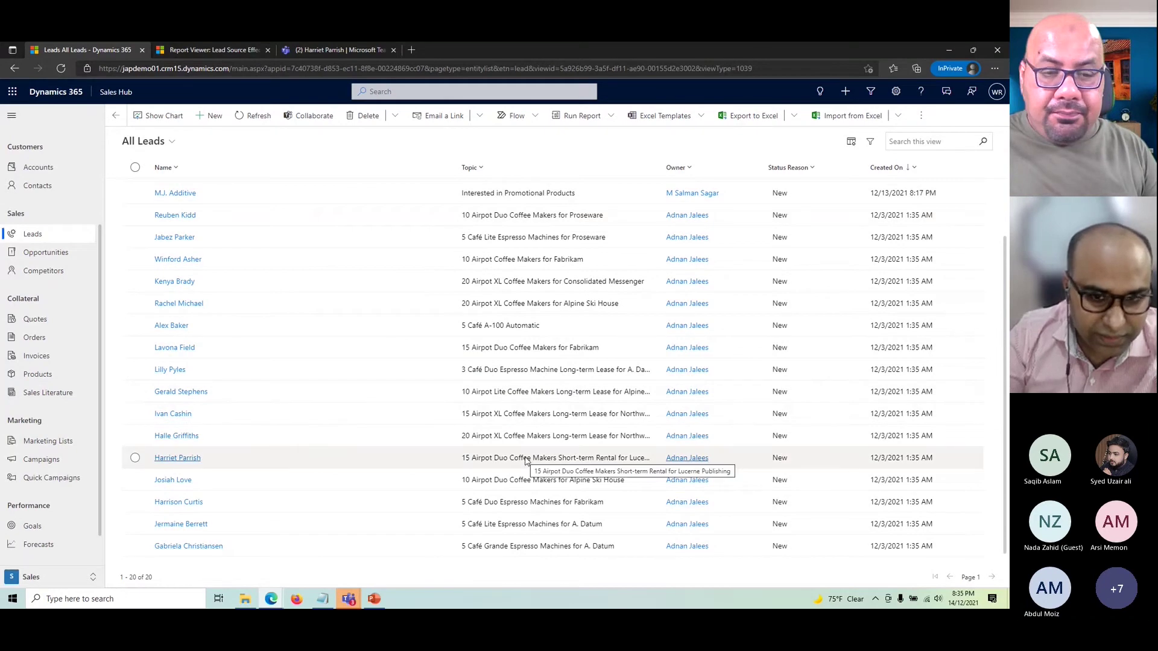
scroll(524, 456, "up", 1)
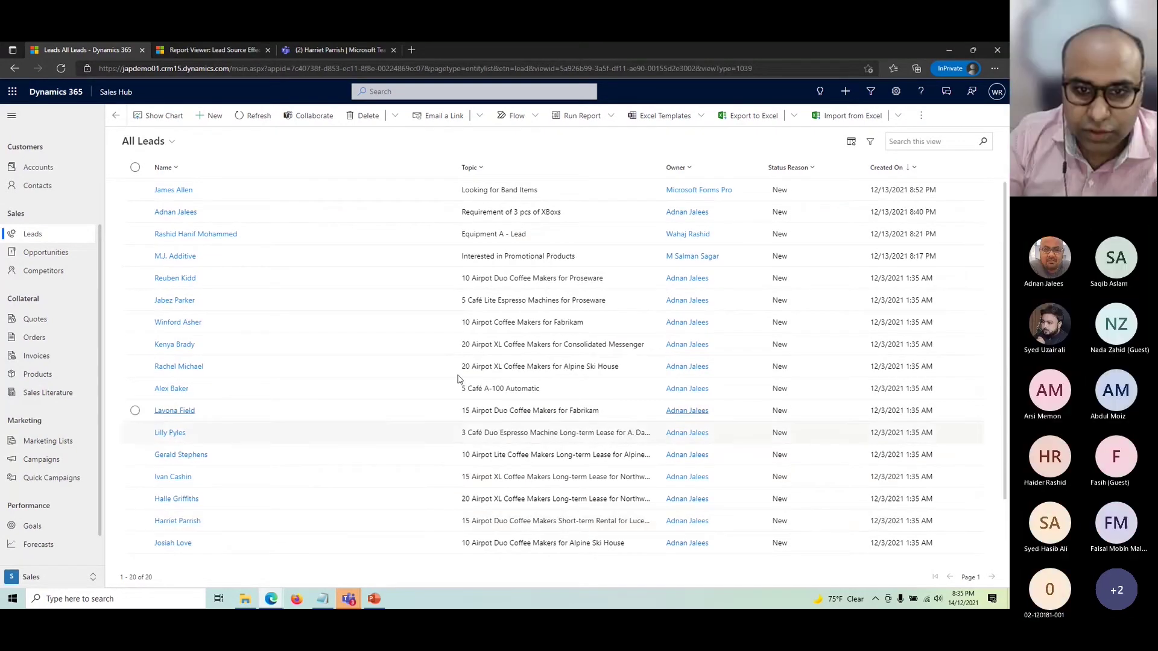
- Open the 'Looking for Band Items' lead, review its Contact and Company details, and go back
double_click(564, 192)
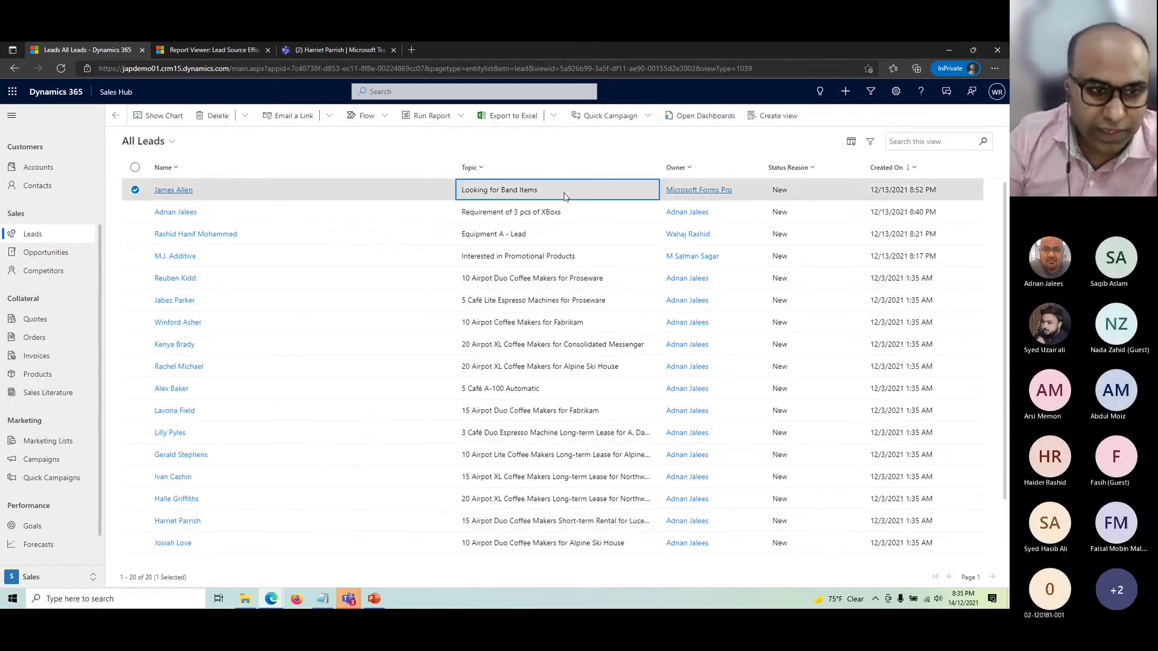
scroll(555, 480, "down", 1)
scroll(555, 481, "up", 2)
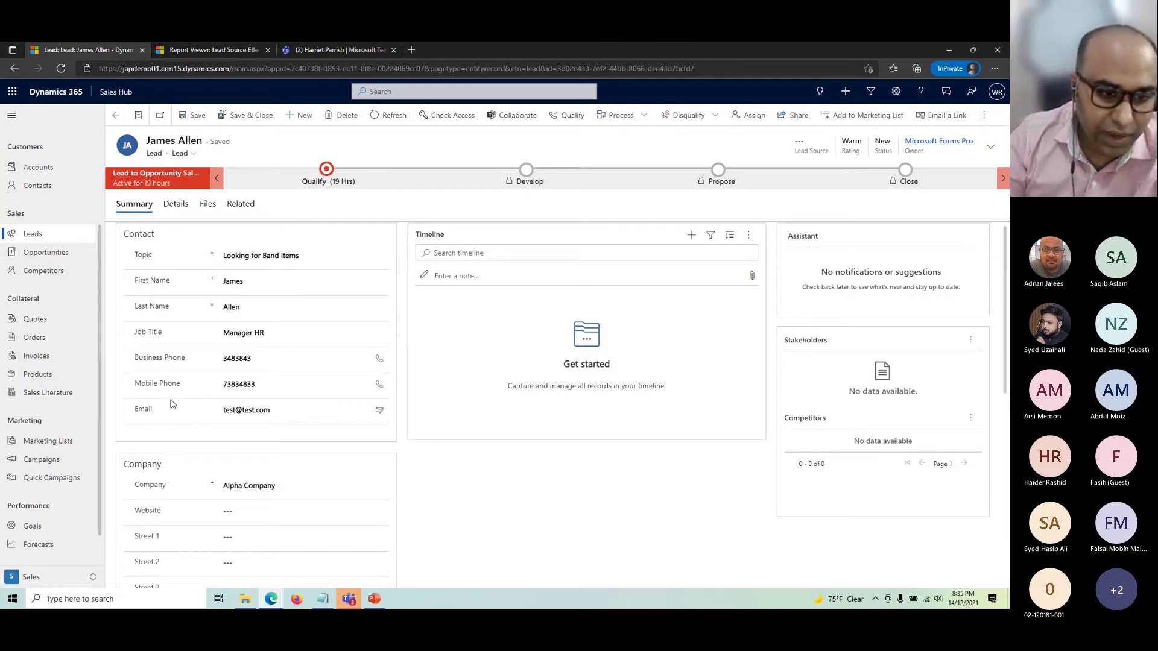
scroll(172, 404, "down", 3)
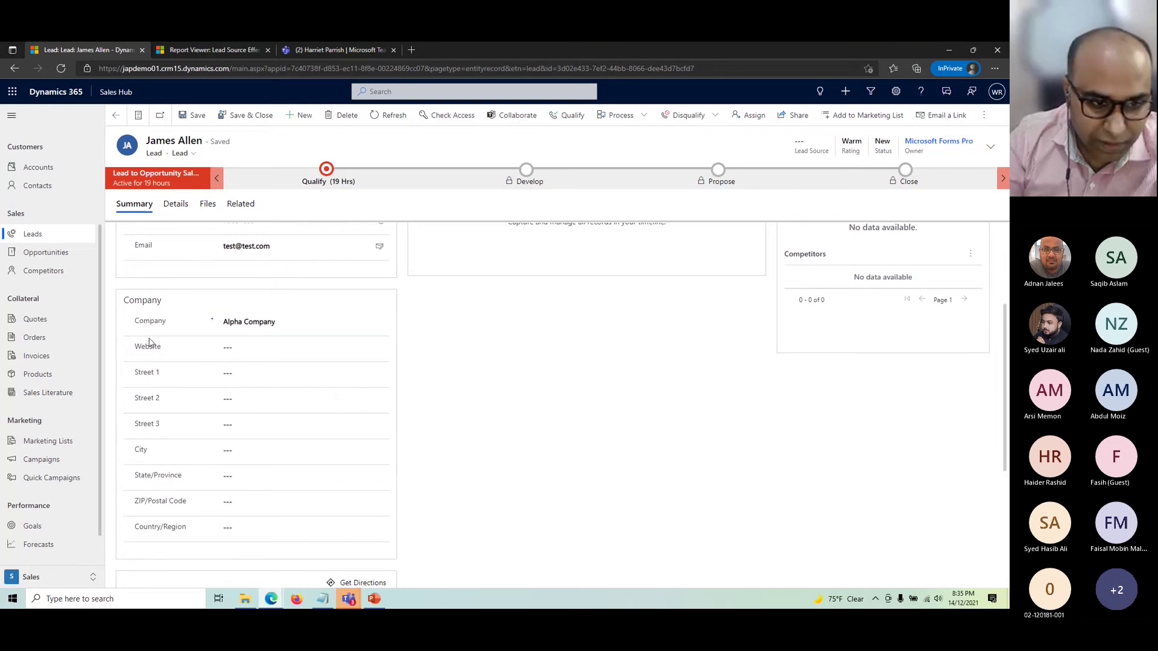
scroll(280, 471, "down", 1)
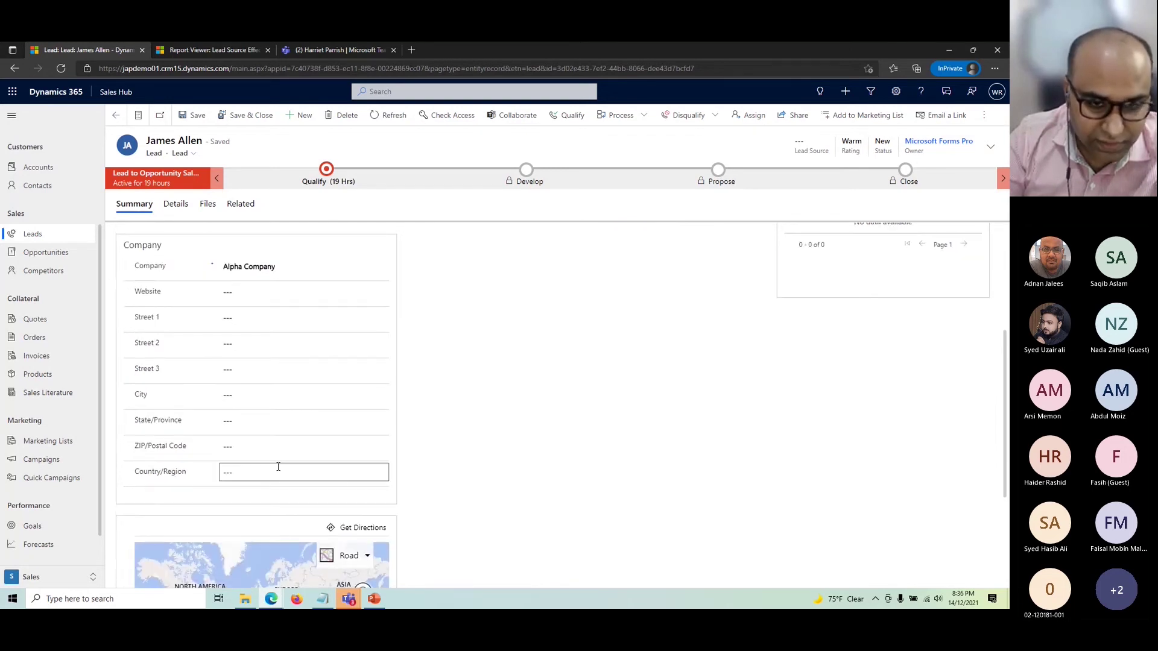
scroll(280, 469, "up", 4)
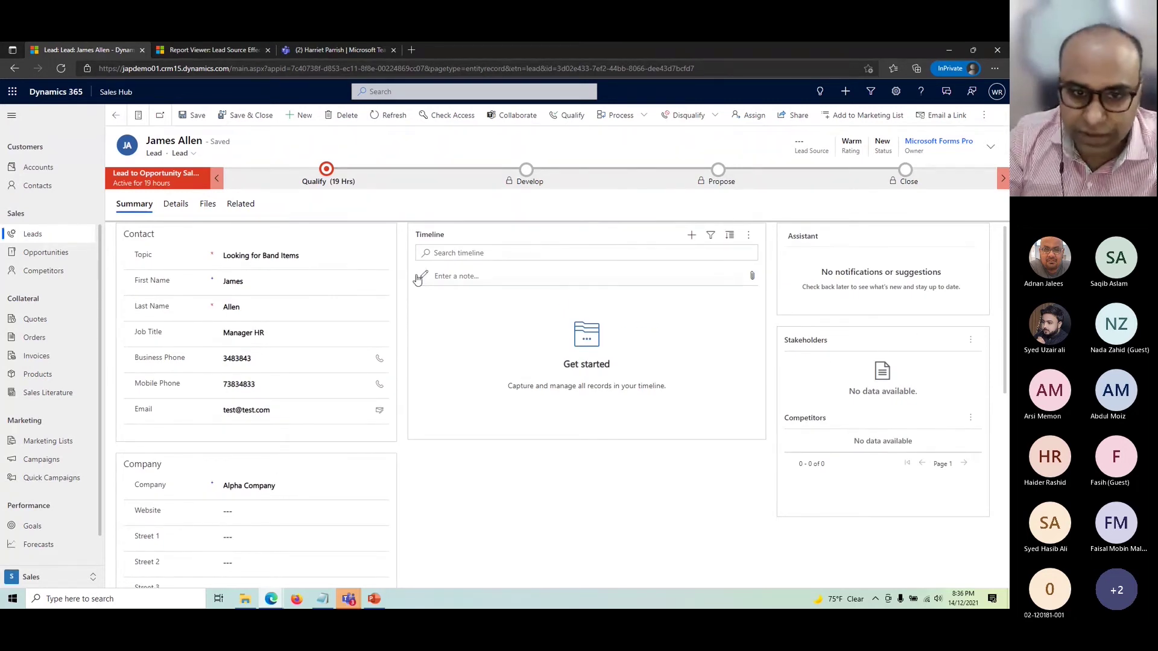
left_click(116, 115)
- Open the 'Requirement of 3 pcs of XBoxs' lead, review its Timeline, then return to Leads
left_click(181, 212)
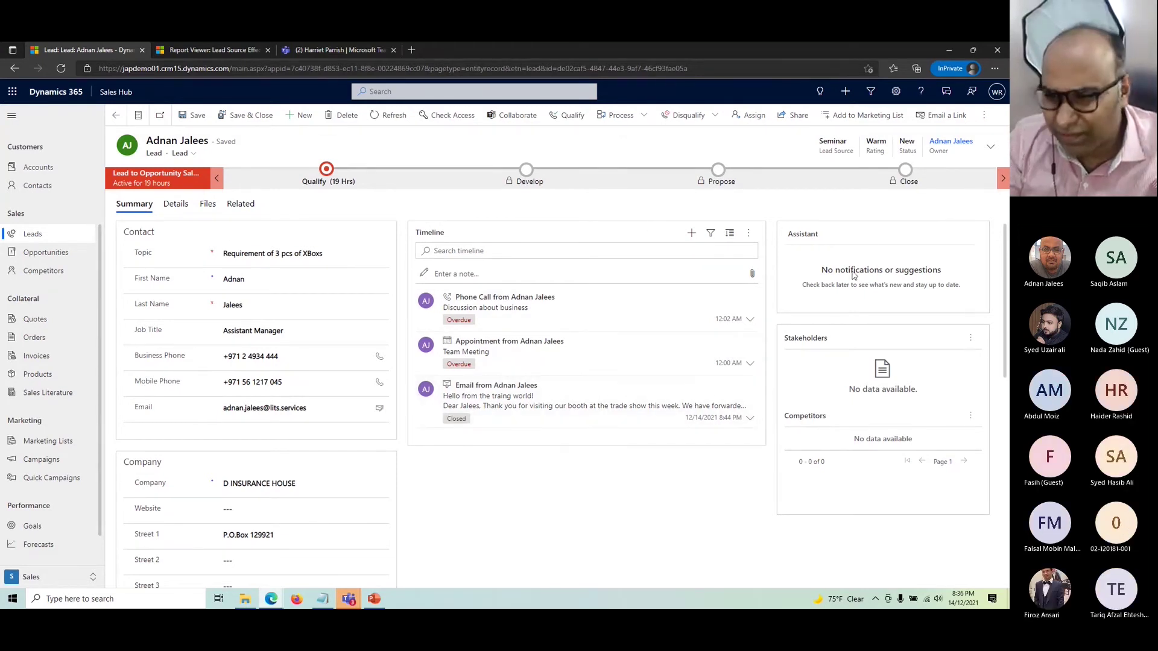
double_click(802, 234)
left_click(827, 280)
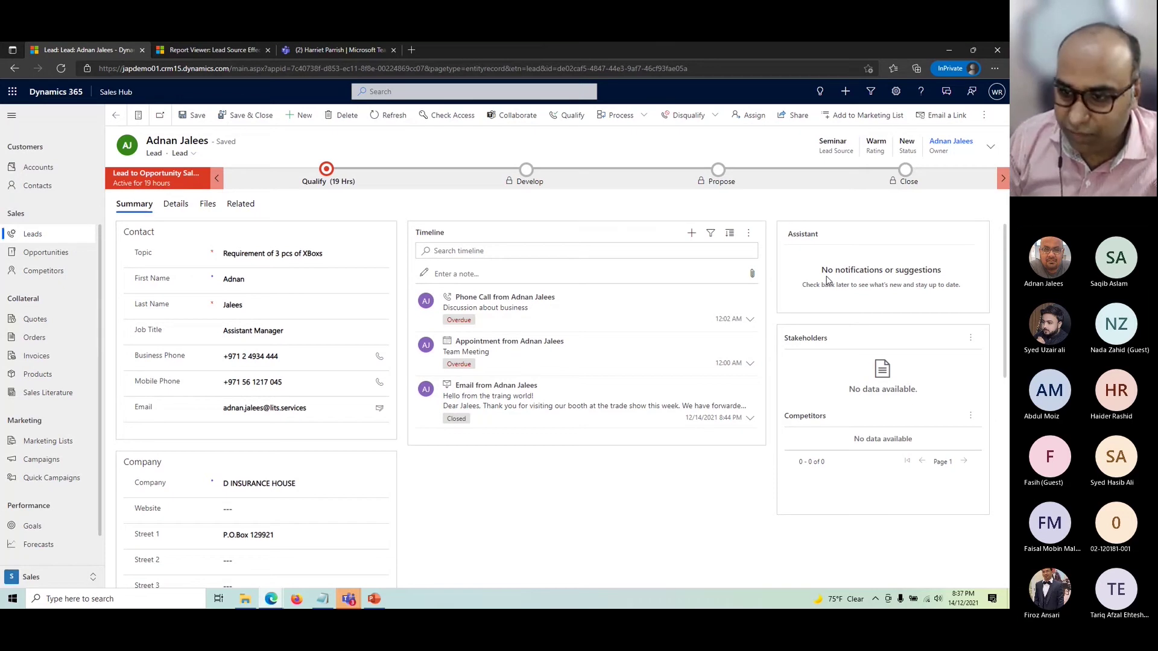
scroll(800, 316, "down", 1)
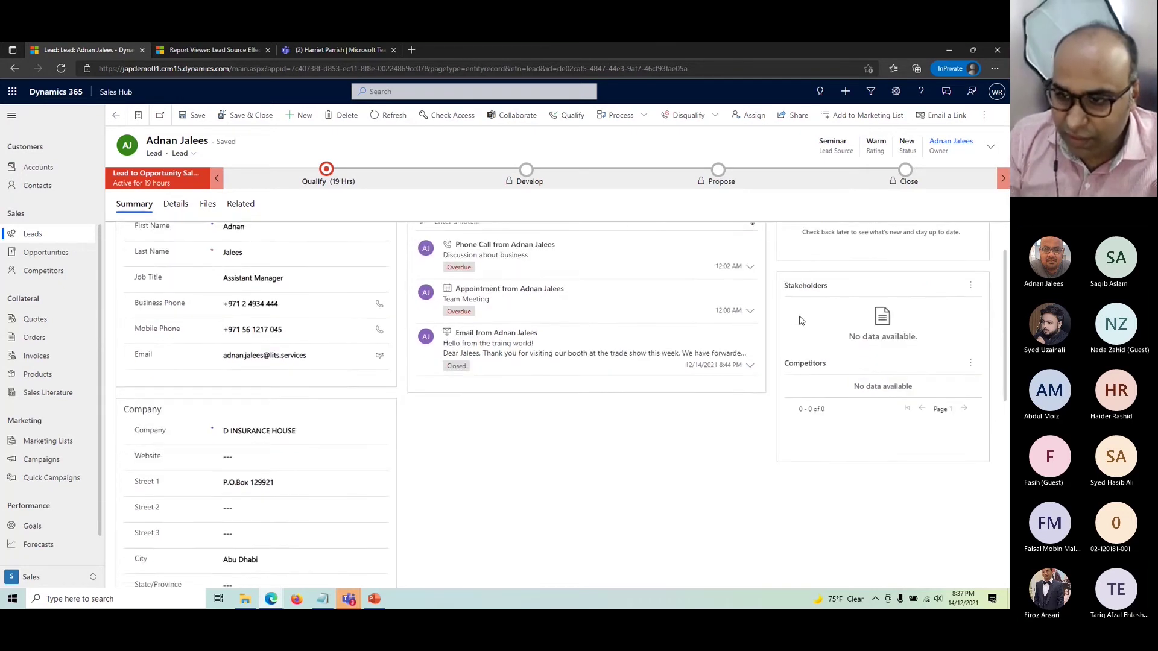
scroll(799, 315, "up", 1)
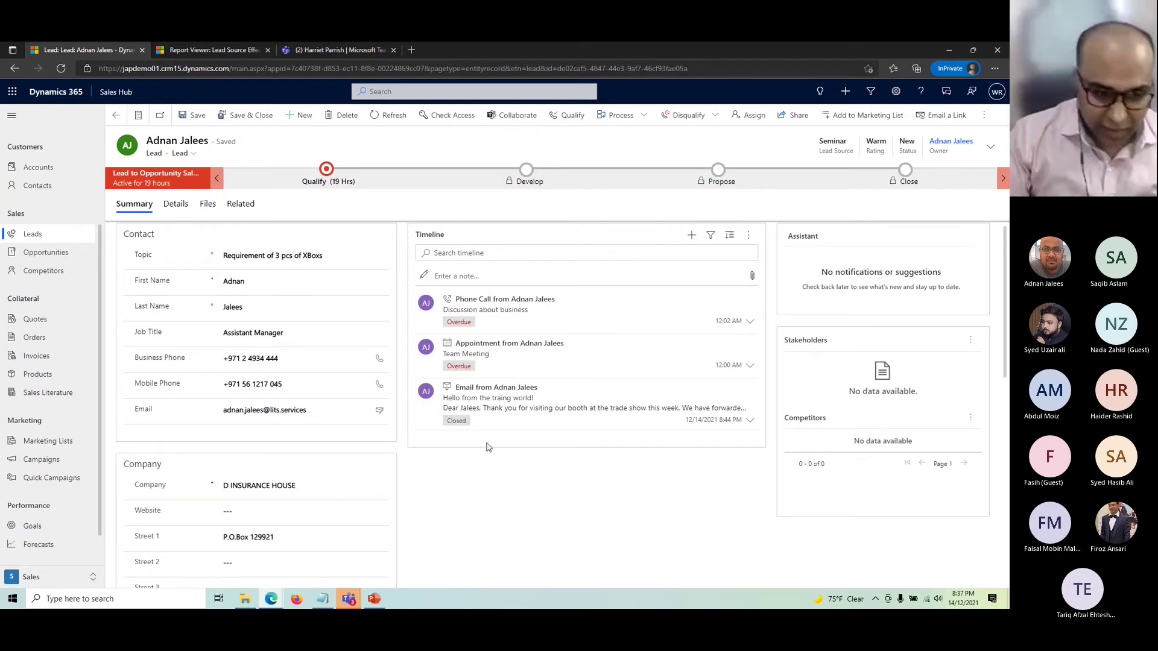
left_click(33, 235)
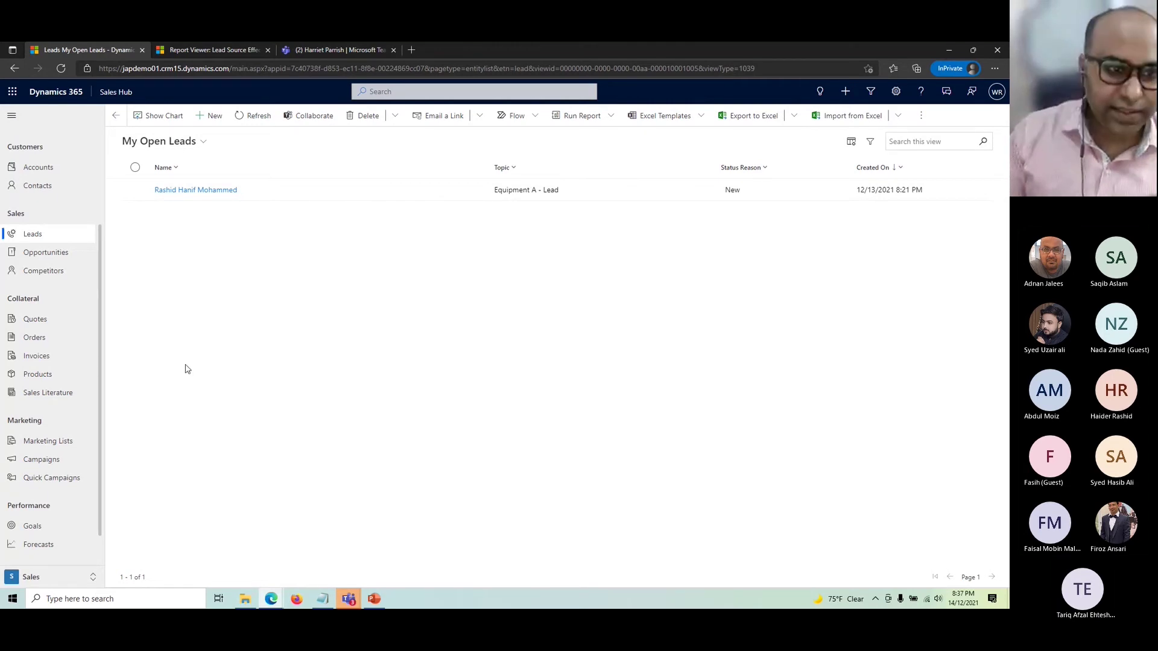
- Create a new lead titled 'Need monthly supply for Coffee' and enter the contact's first and last name
left_click(35, 234)
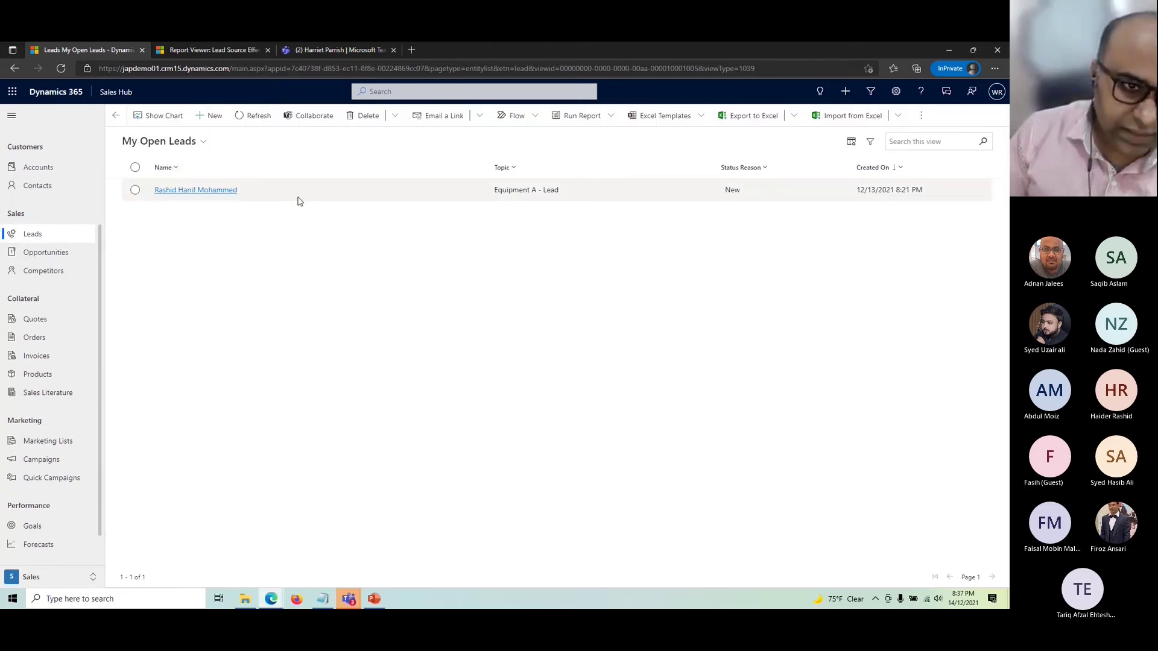
left_click(213, 117)
left_click(262, 255)
type("Need mon")
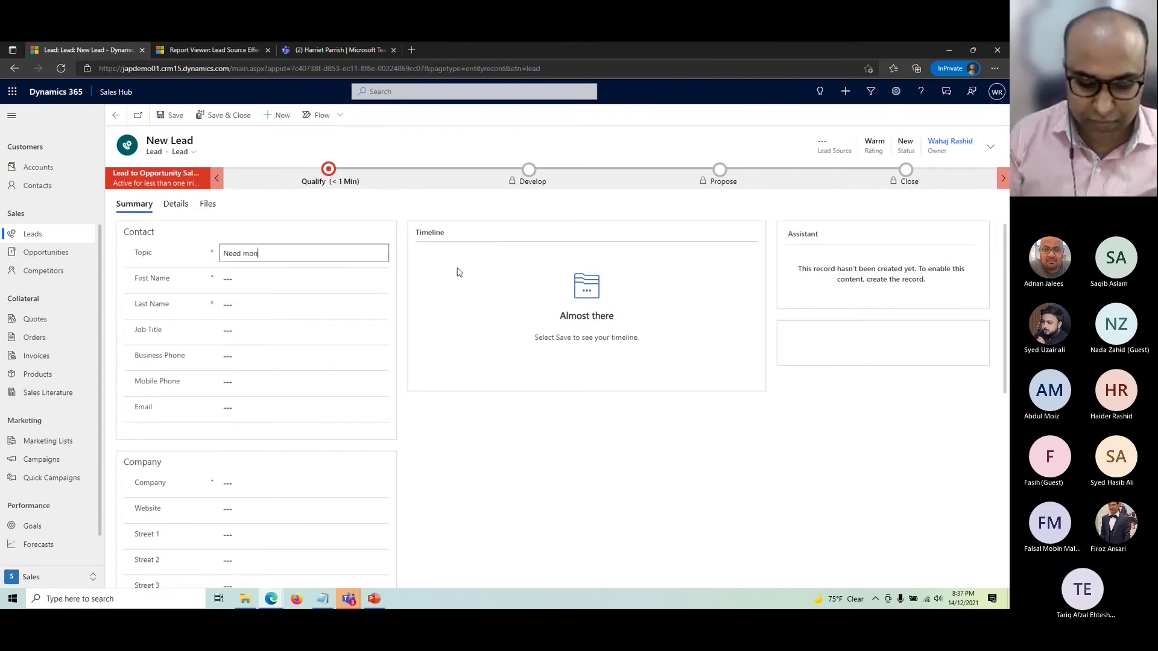
type("thly supply for Coffee")
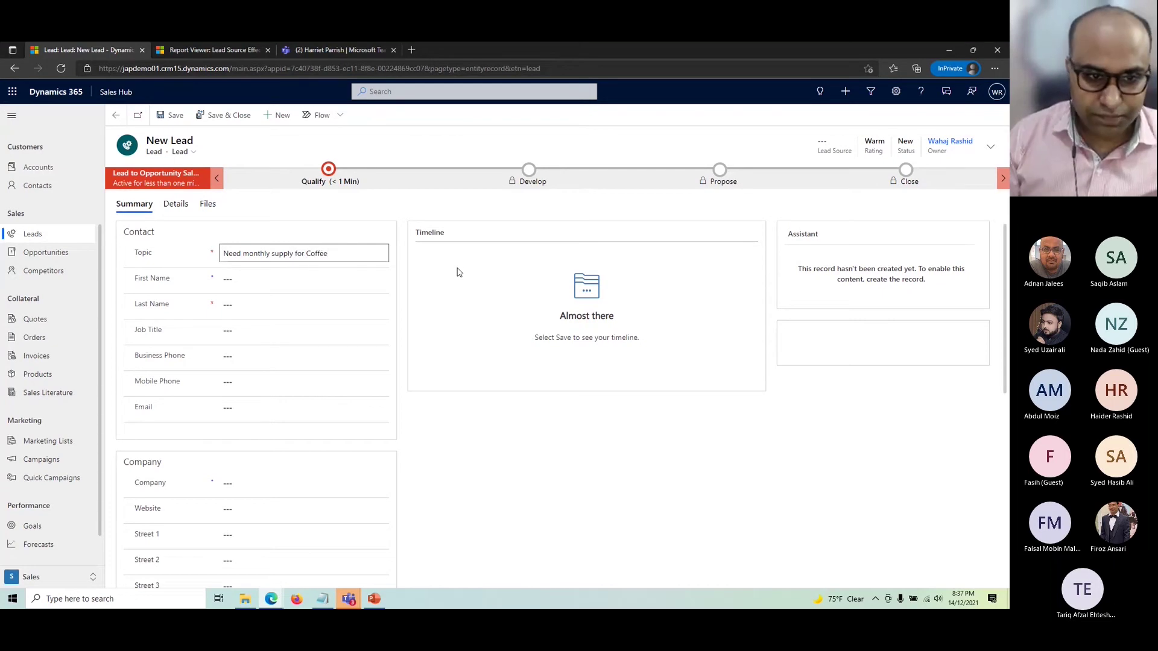
key("Tab")
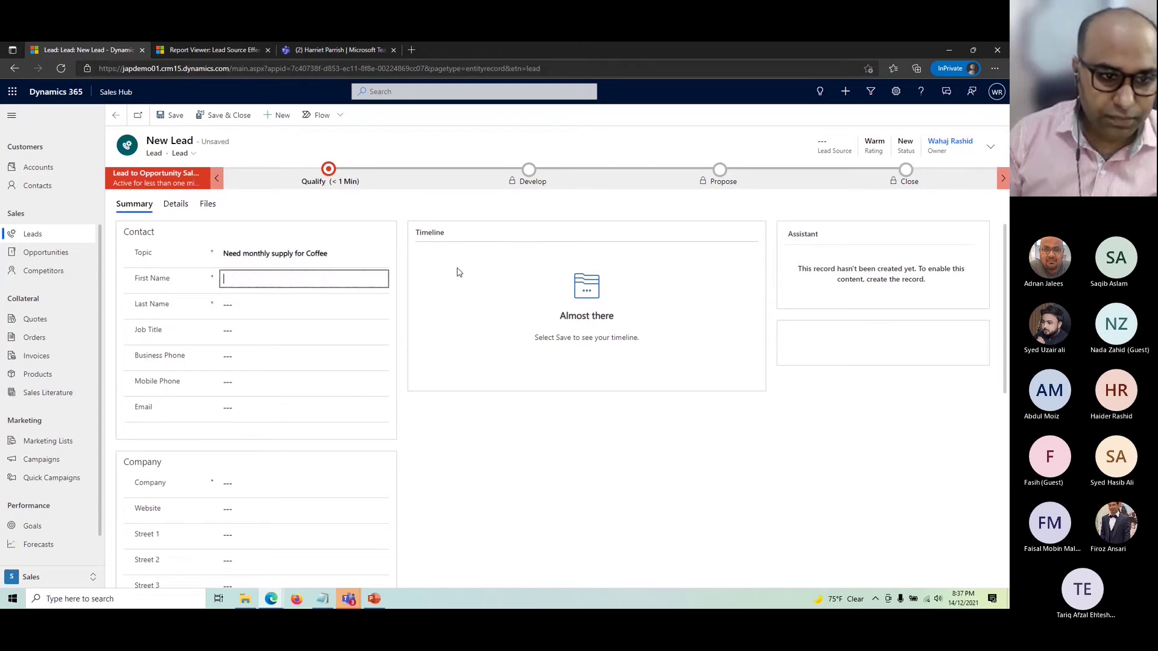
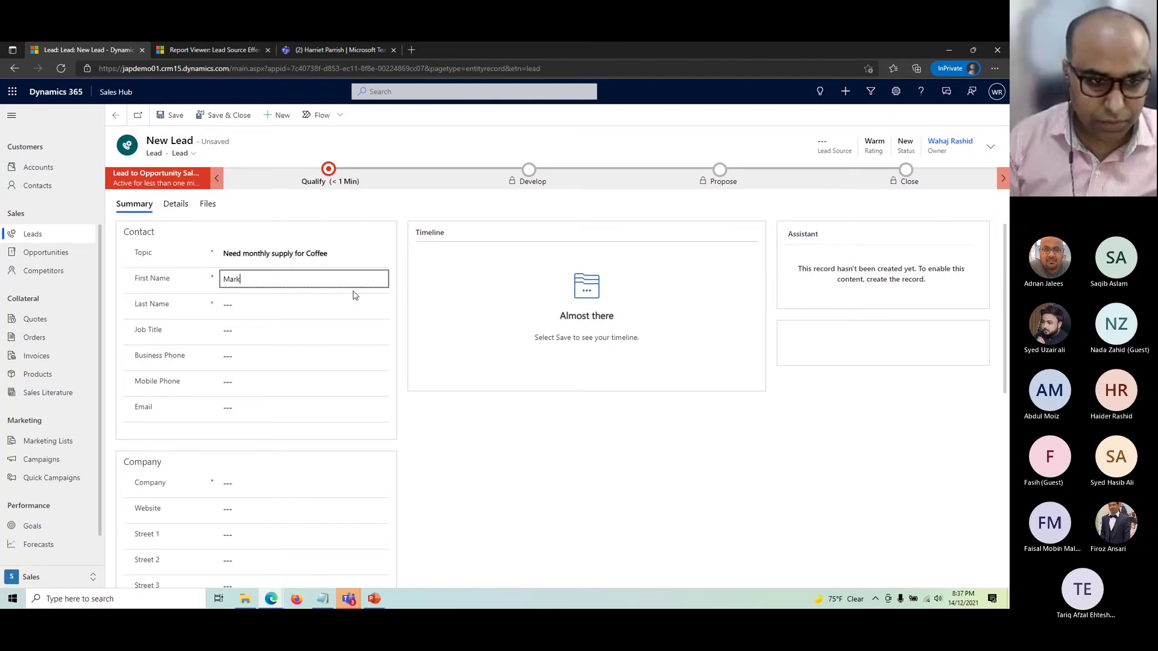
key("Tab")
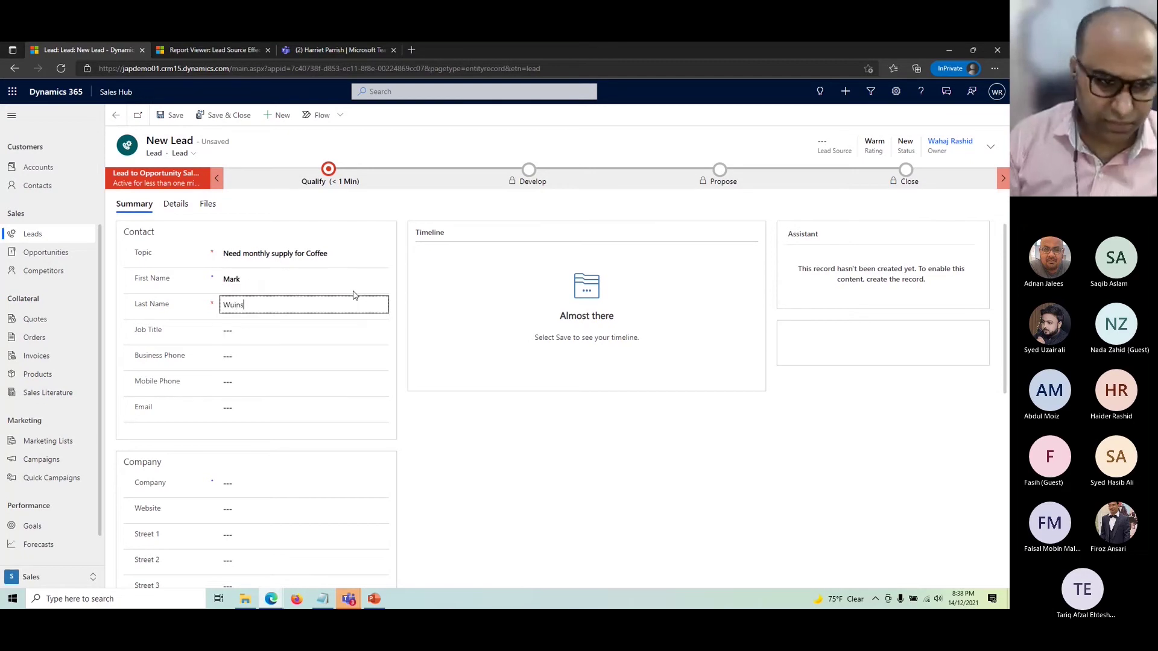
key("Tab")
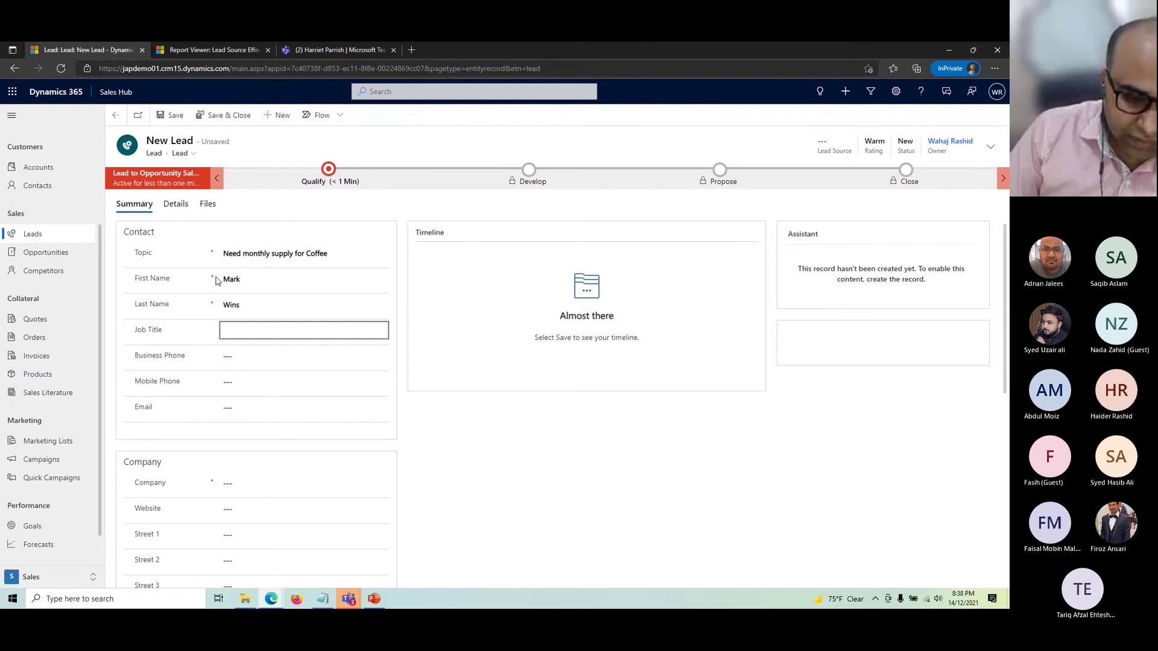
- Zoom the page to 110% and set the job title to 'Procurement Manager'
key("ctrl+plus")
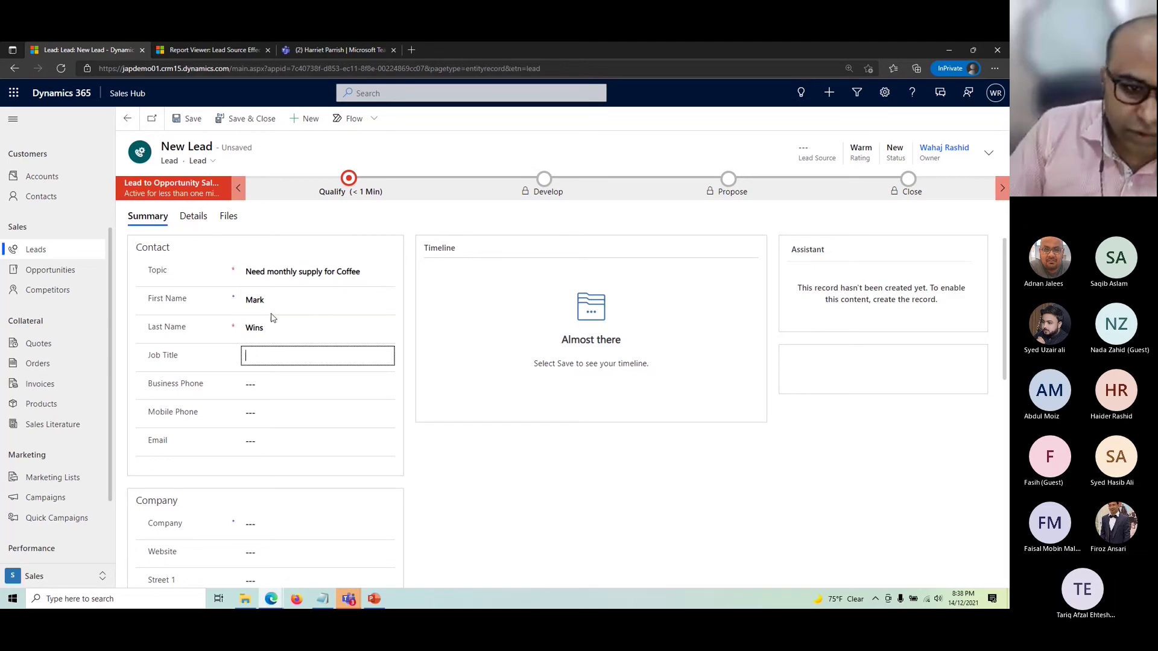
scroll(268, 327, "down", 1)
scroll(267, 327, "up", 1)
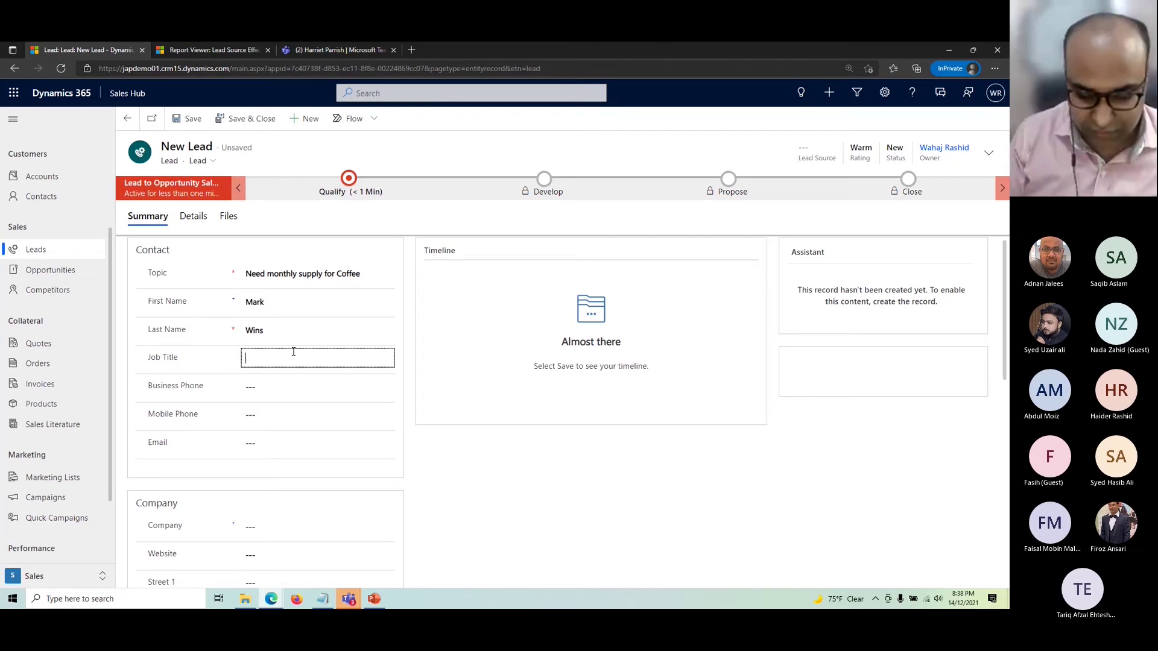
type("Procurement Manager")
key("Tab")
- Fill in the lead's business phone, mobile phone and e-mail address
scroll(332, 379, "down", 1)
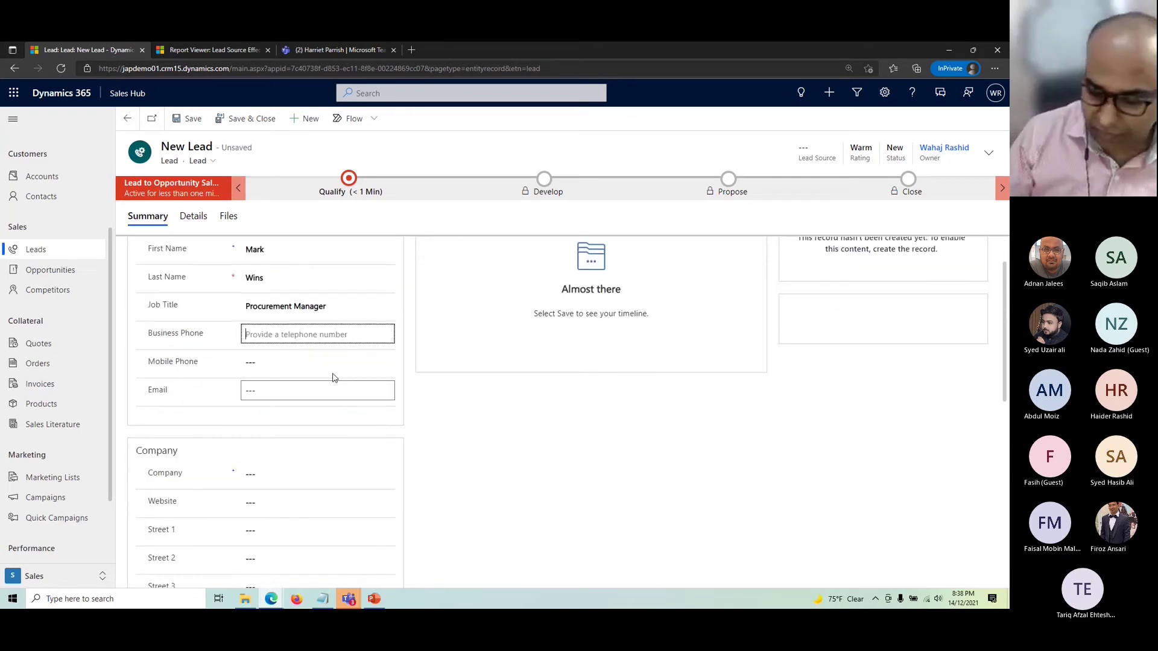
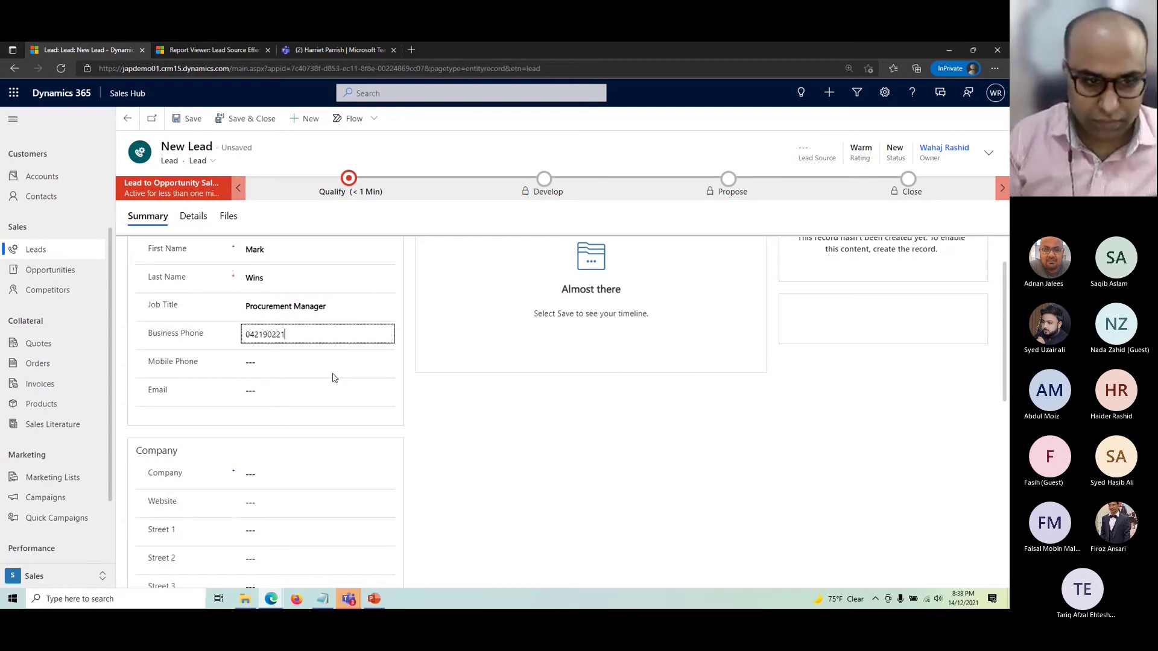
key("Tab")
key("Tab")
type("aj")
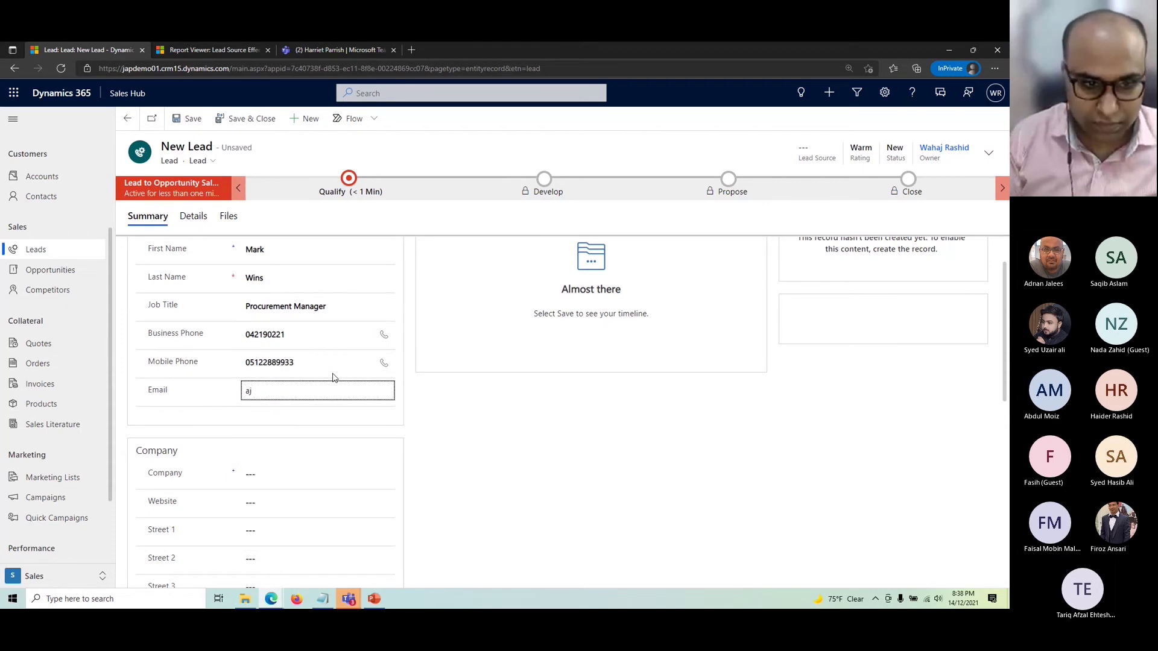
key("BackSpace")
key("BackSpace")
type("mw@e")
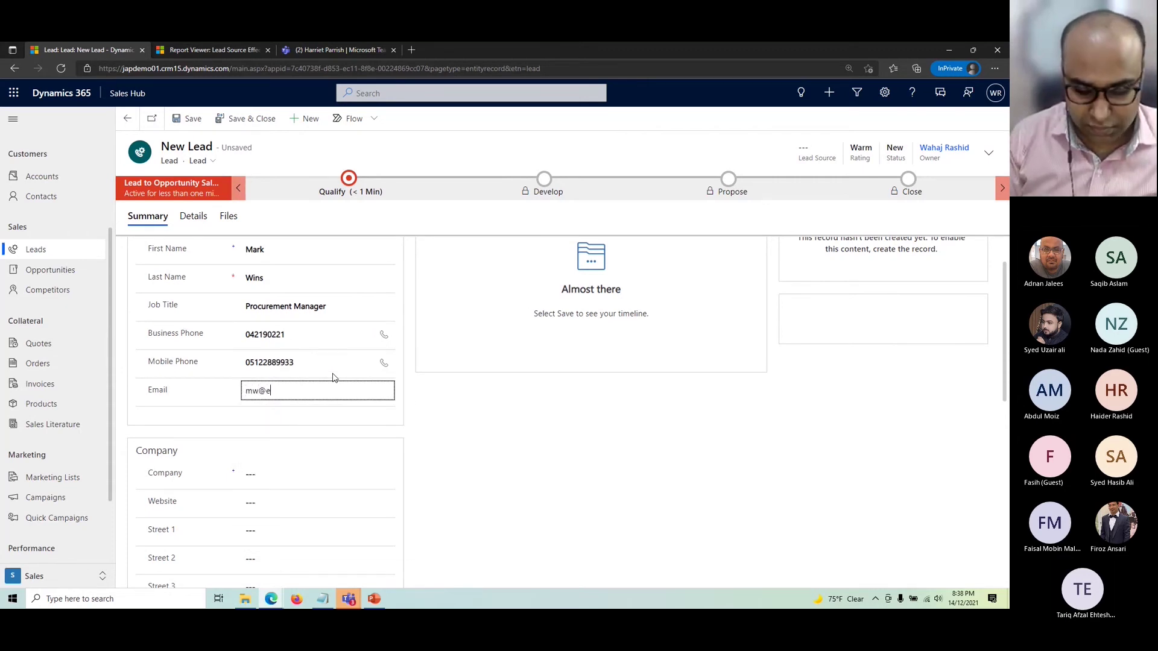
type("xample.com")
key("Tab")
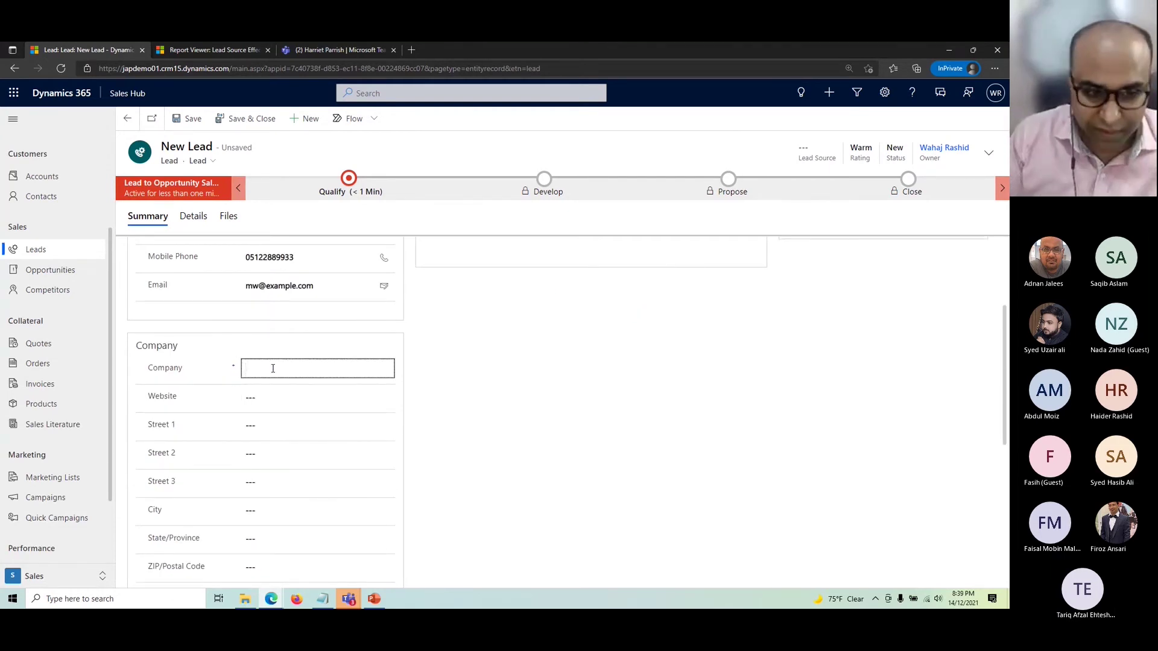
- Enter company 'D4Dynamics' and city 'DXB' on the new lead
left_click(301, 368)
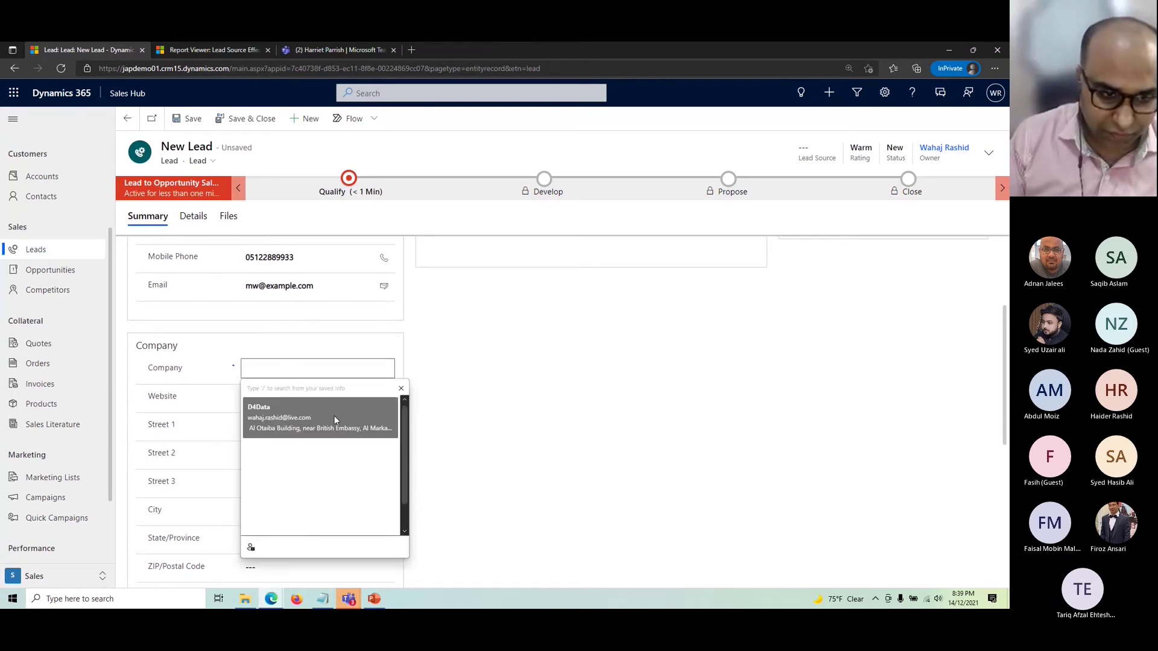
type("D")
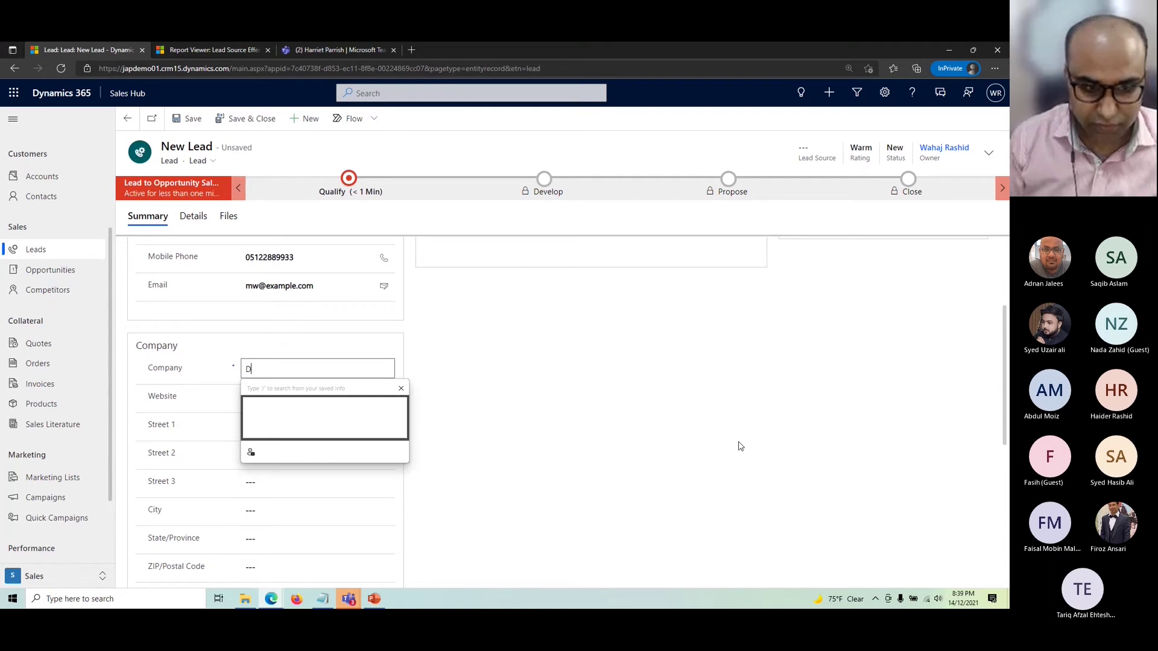
type("4Dynamics")
key("Tab")
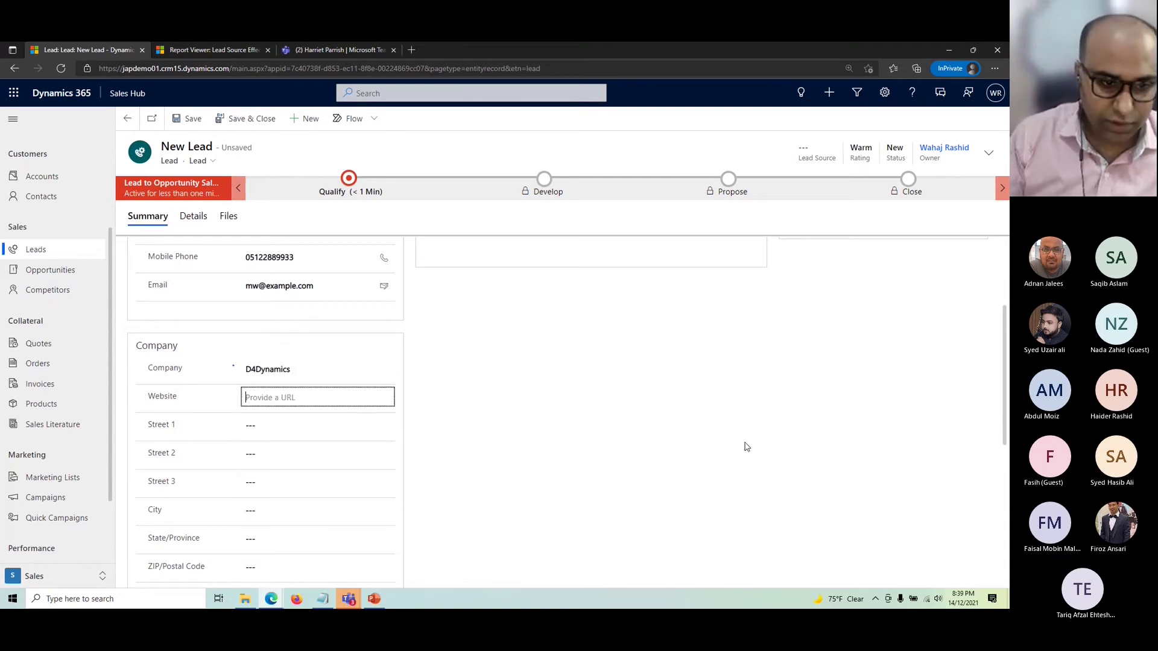
scroll(330, 435, "down", 1)
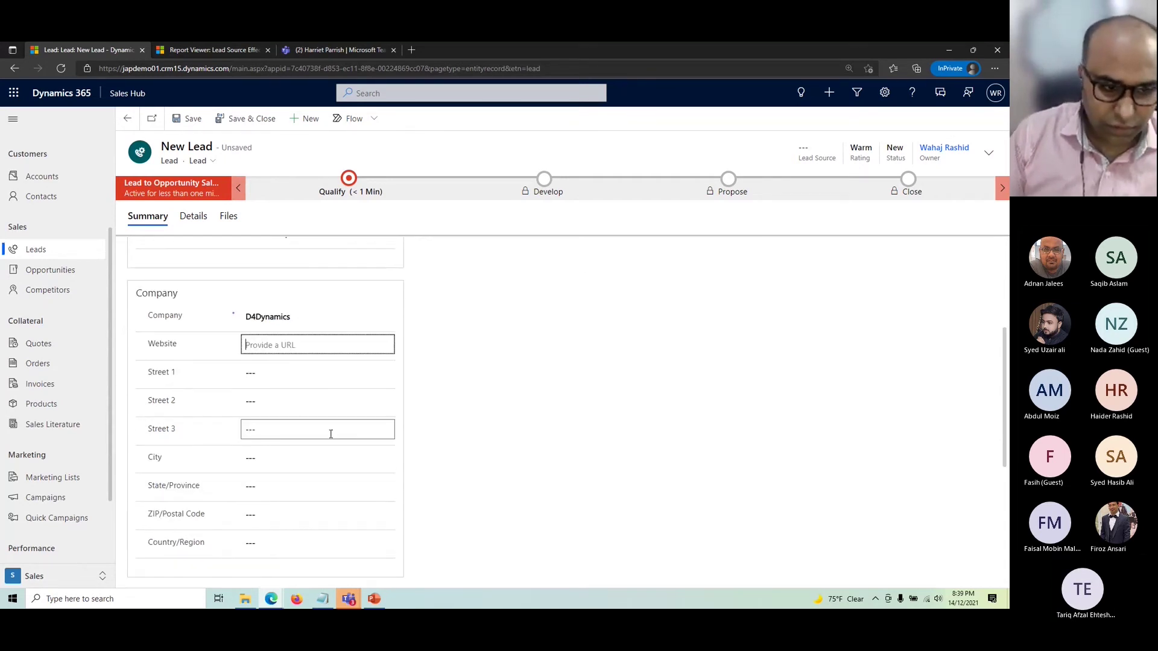
left_click(298, 457)
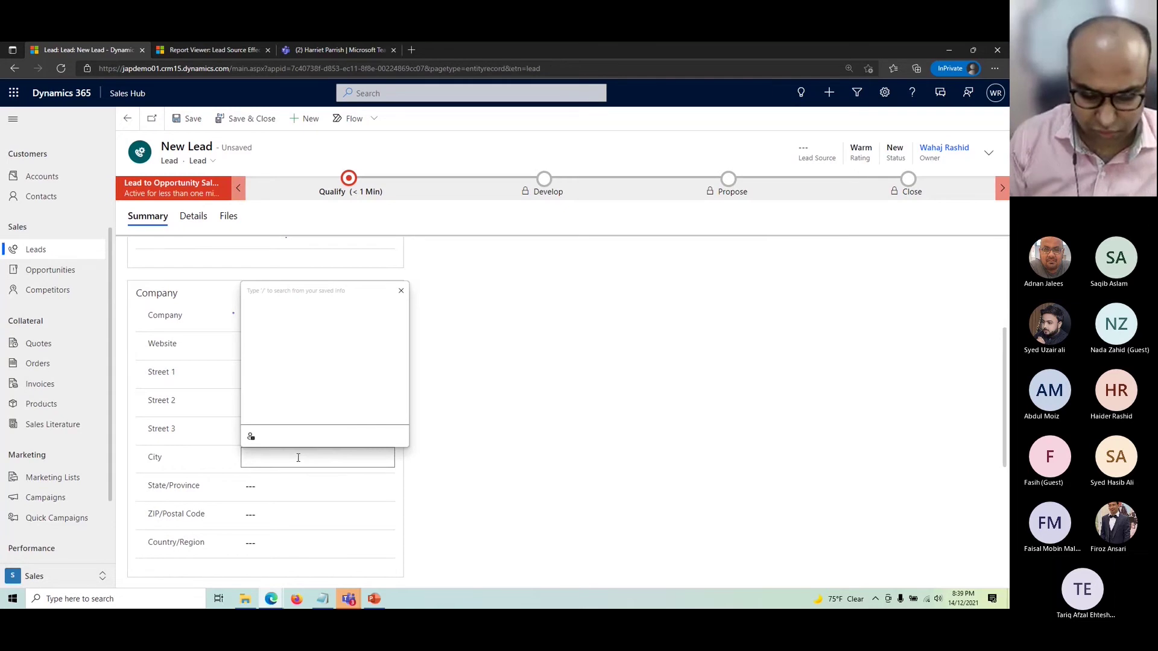
type("DXVB")
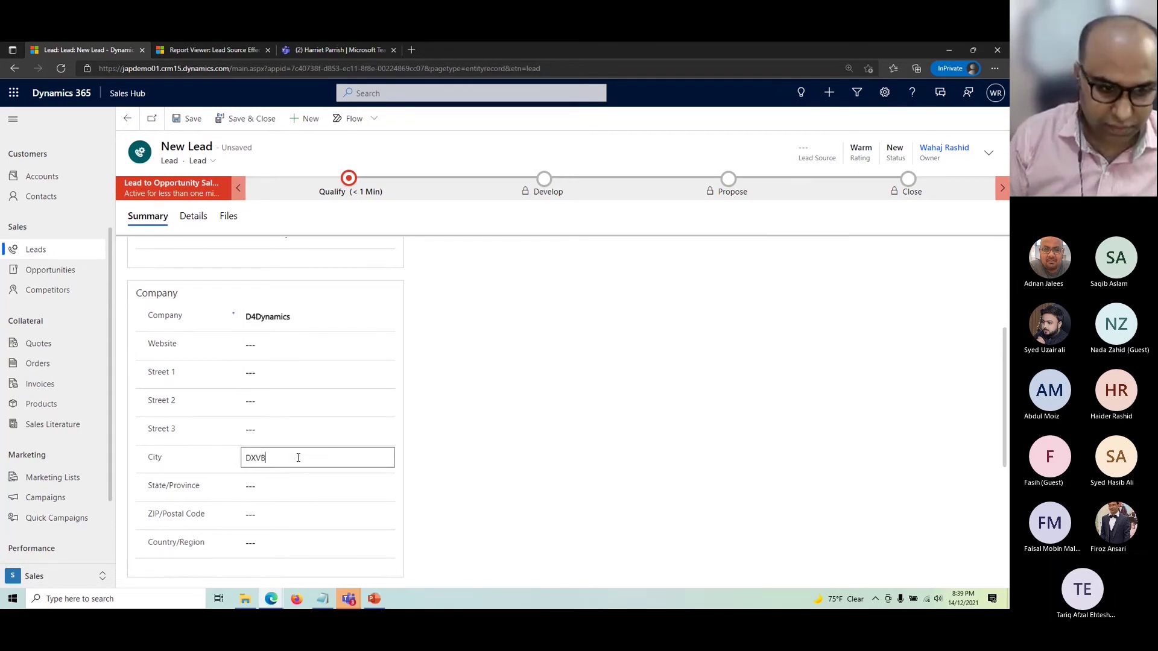
key("BackSpace")
type("B")
key("Tab")
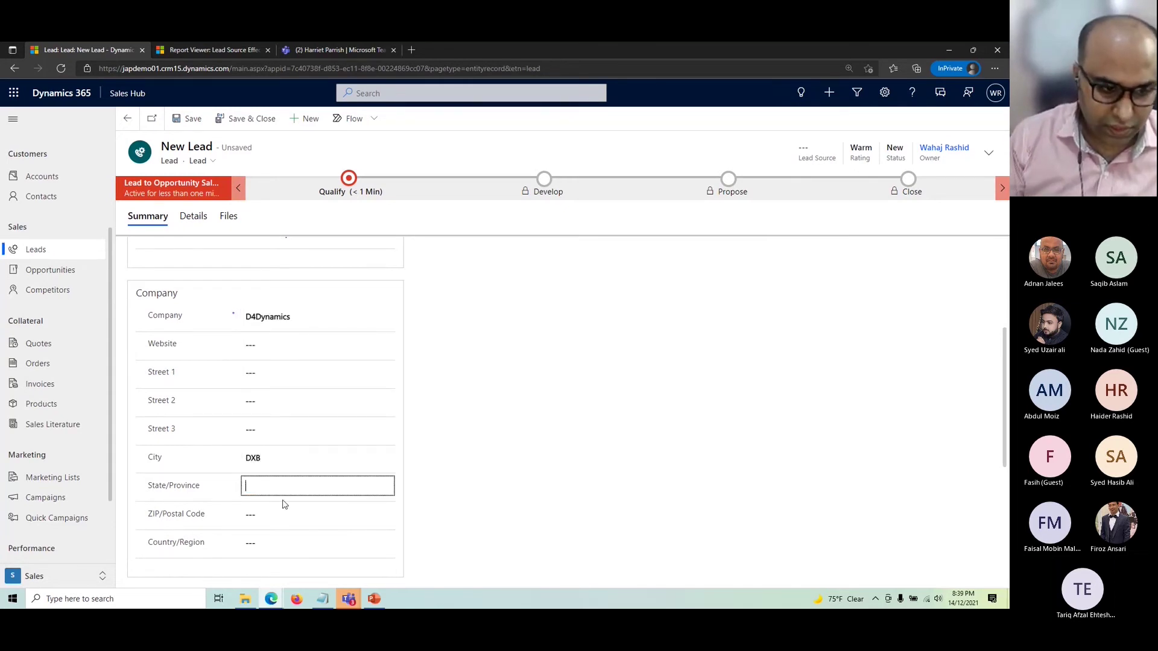
- Set the country/region to 'UAE' and save the lead
scroll(284, 502, "down", 1)
left_click(281, 494)
type("UAE")
left_click(618, 398)
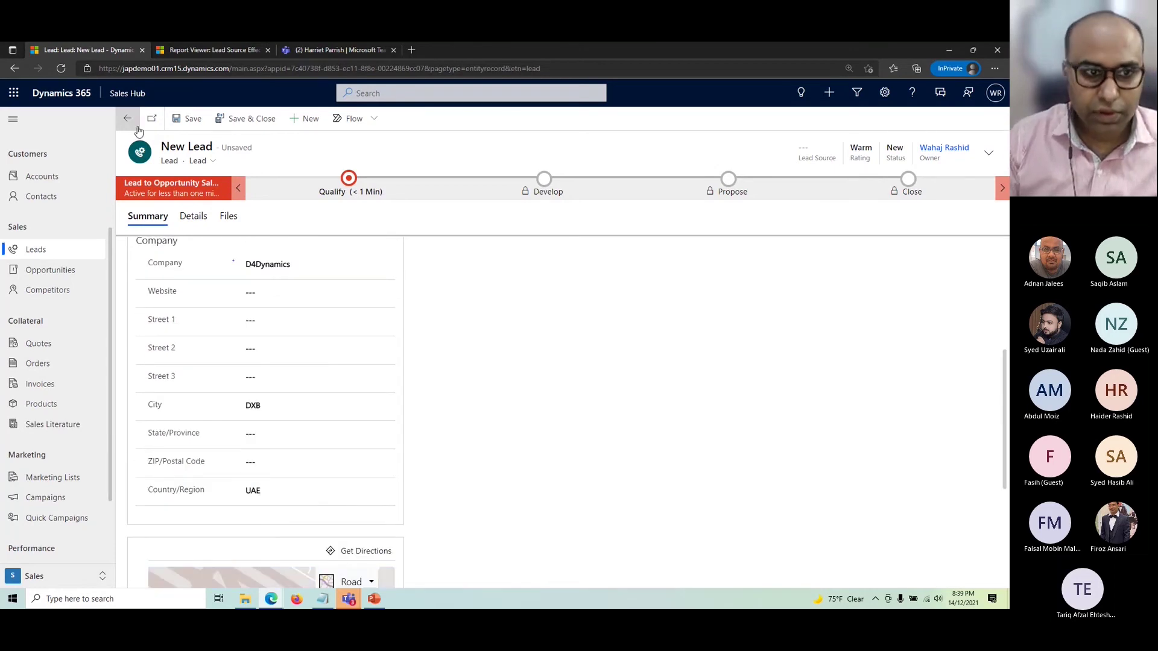
left_click(191, 119)
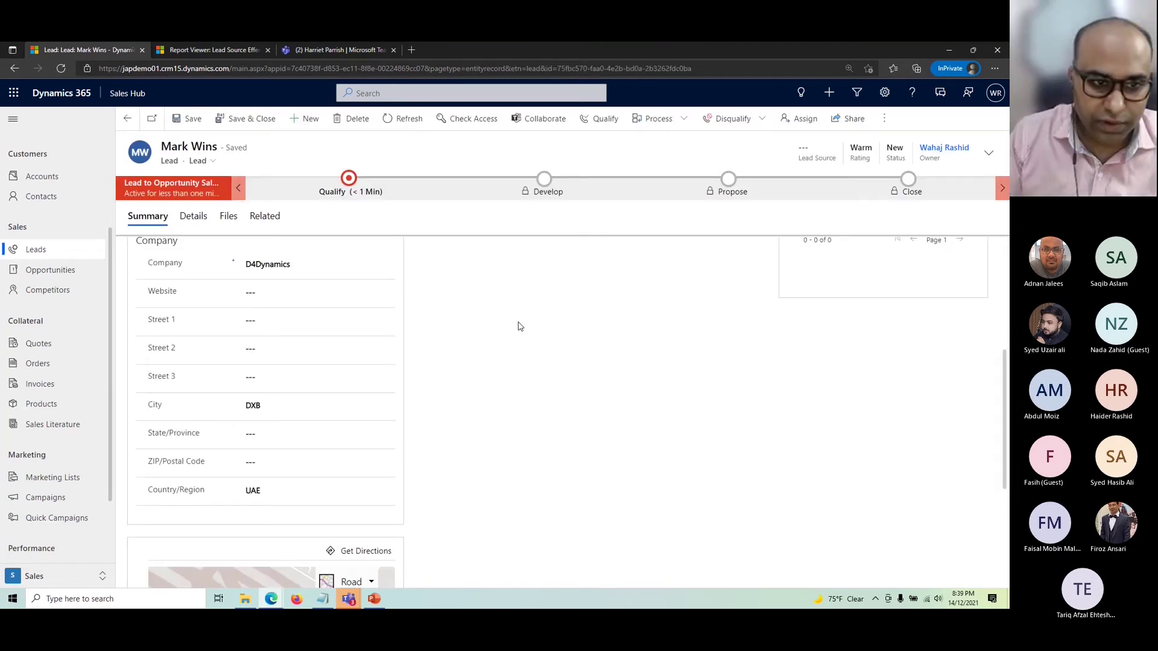
scroll(416, 326, "up", 4)
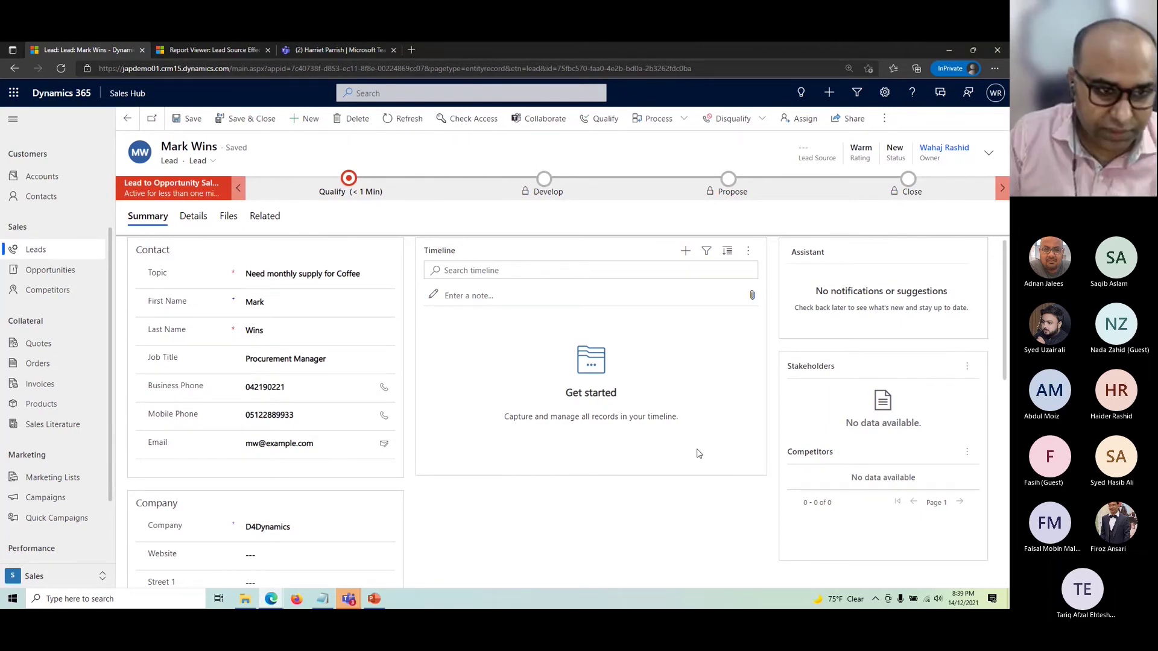
left_click(190, 218)
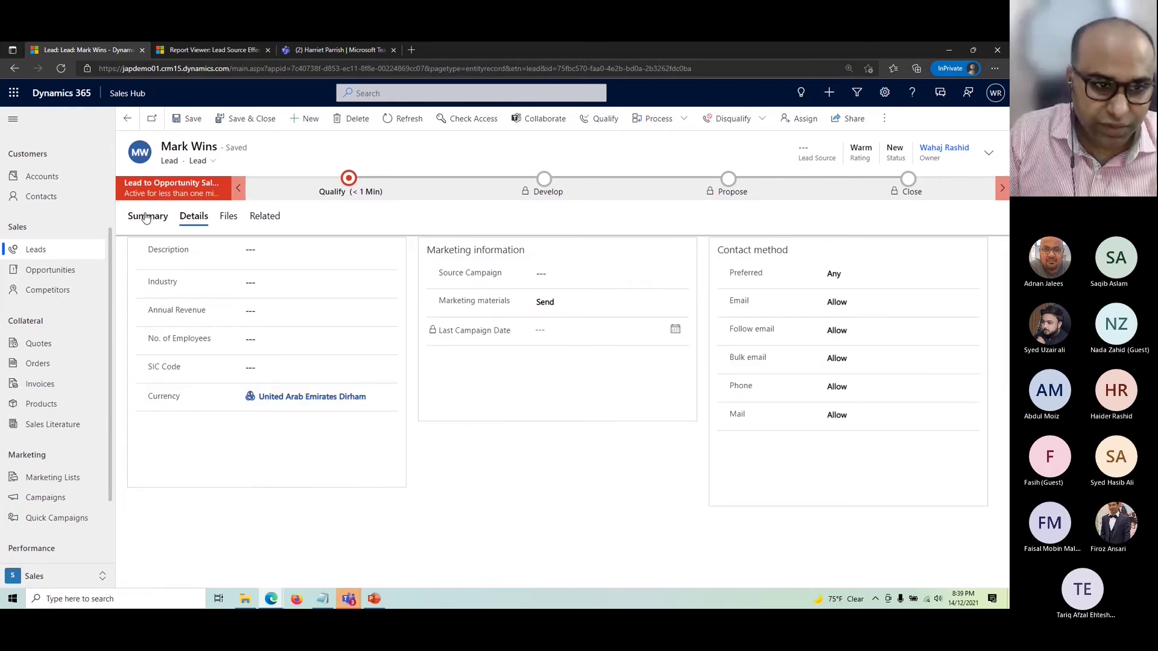
left_click(228, 219)
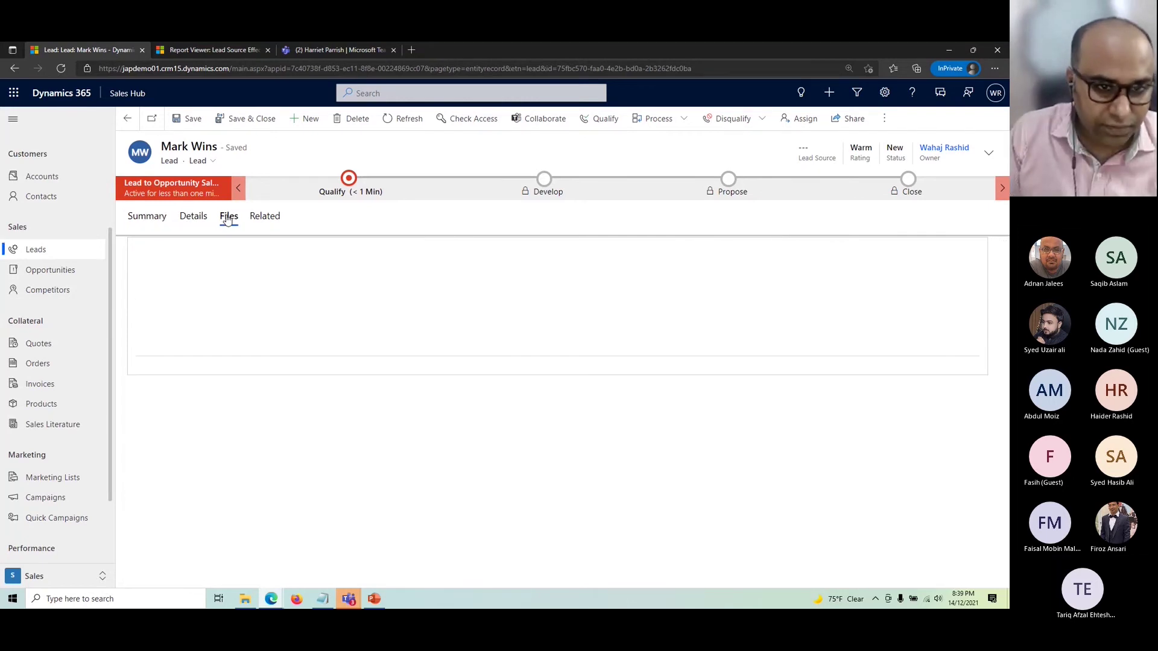
left_click(146, 218)
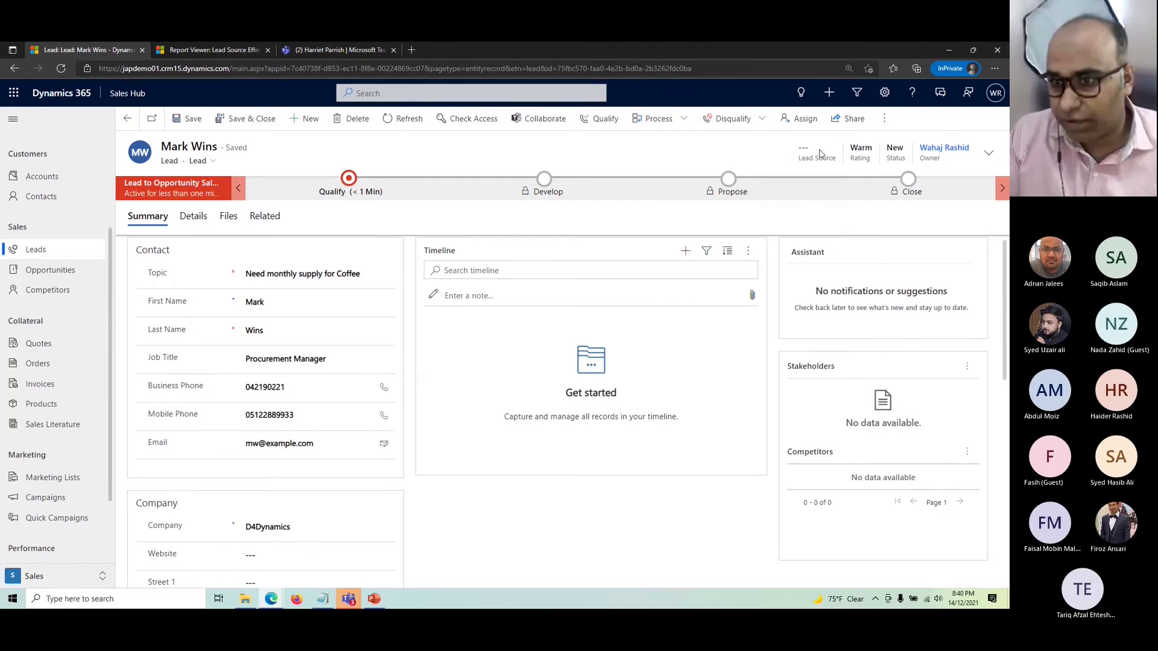
- Change the lead source in the header to 'Trade Show'
left_click_drag(807, 159, 861, 163)
left_click(859, 163)
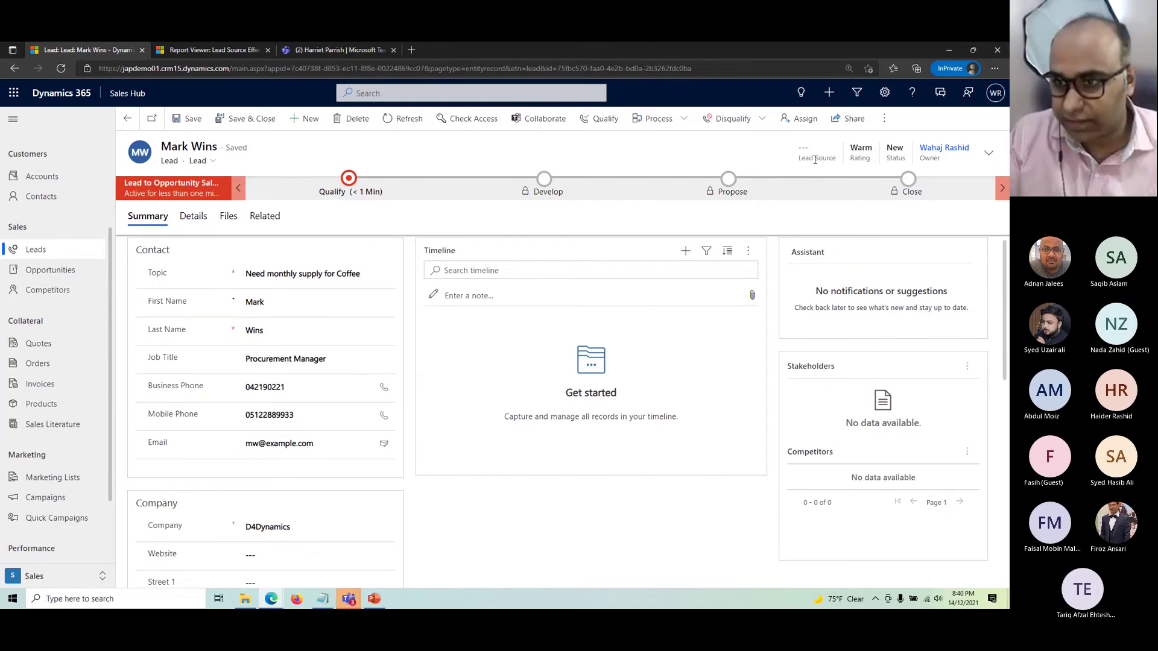
left_click(989, 158)
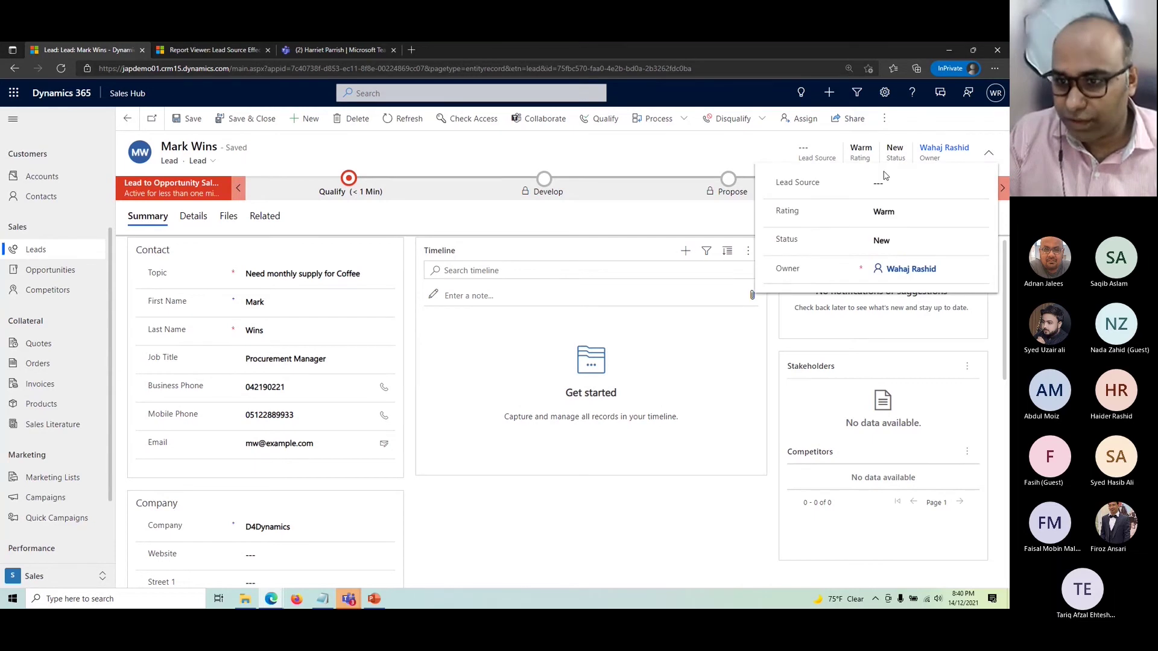
left_click(926, 185)
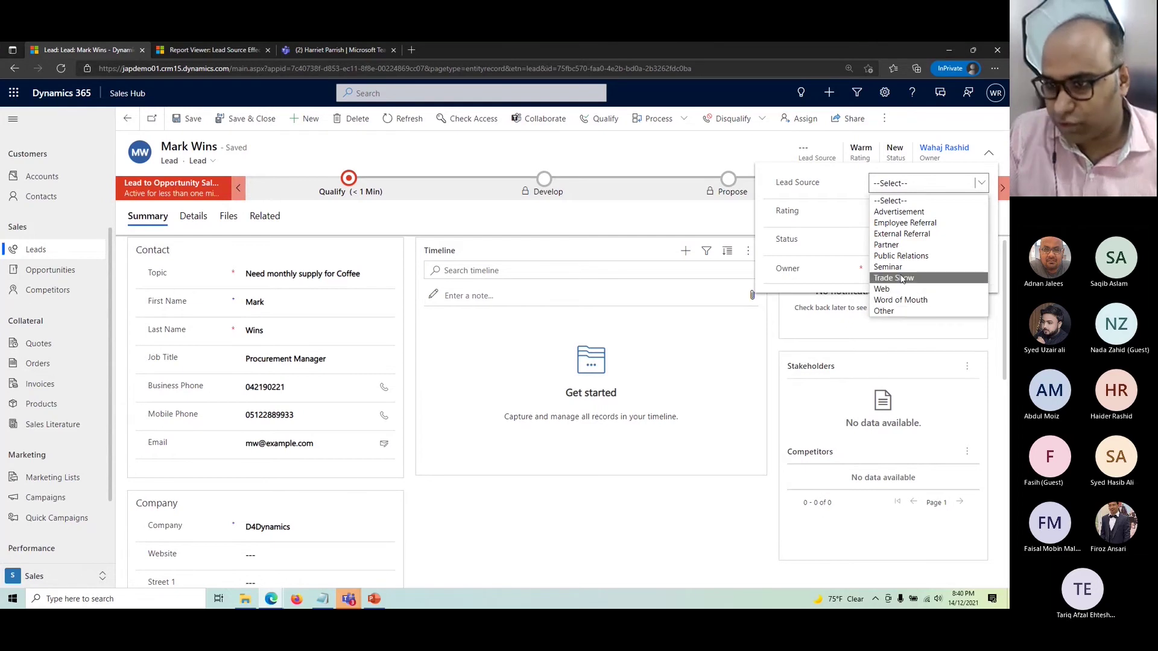
left_click(902, 278)
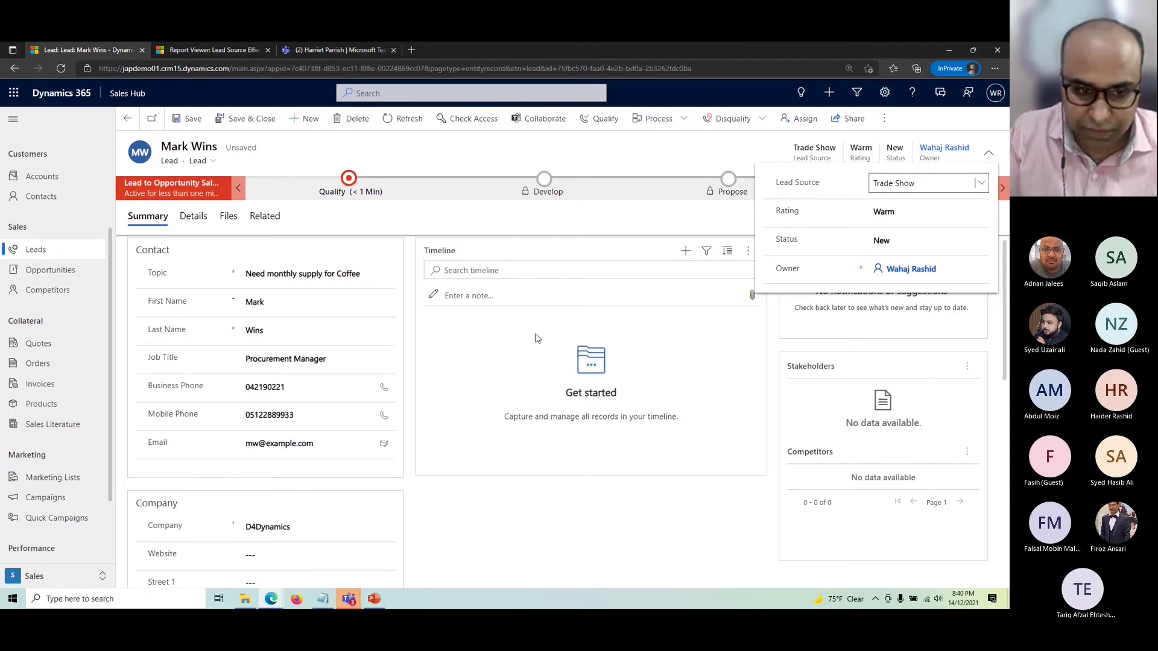
left_click(504, 341)
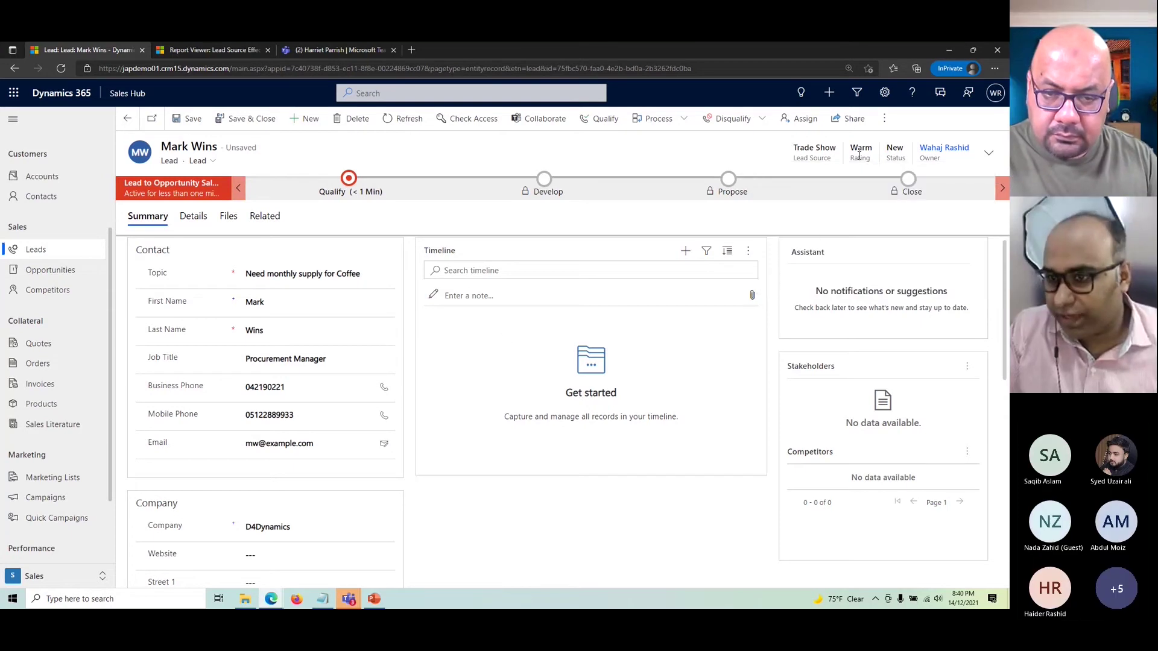
- Confirm the header rating stays 'Warm' and collapse the header
left_click(989, 156)
left_click(918, 212)
left_click(920, 251)
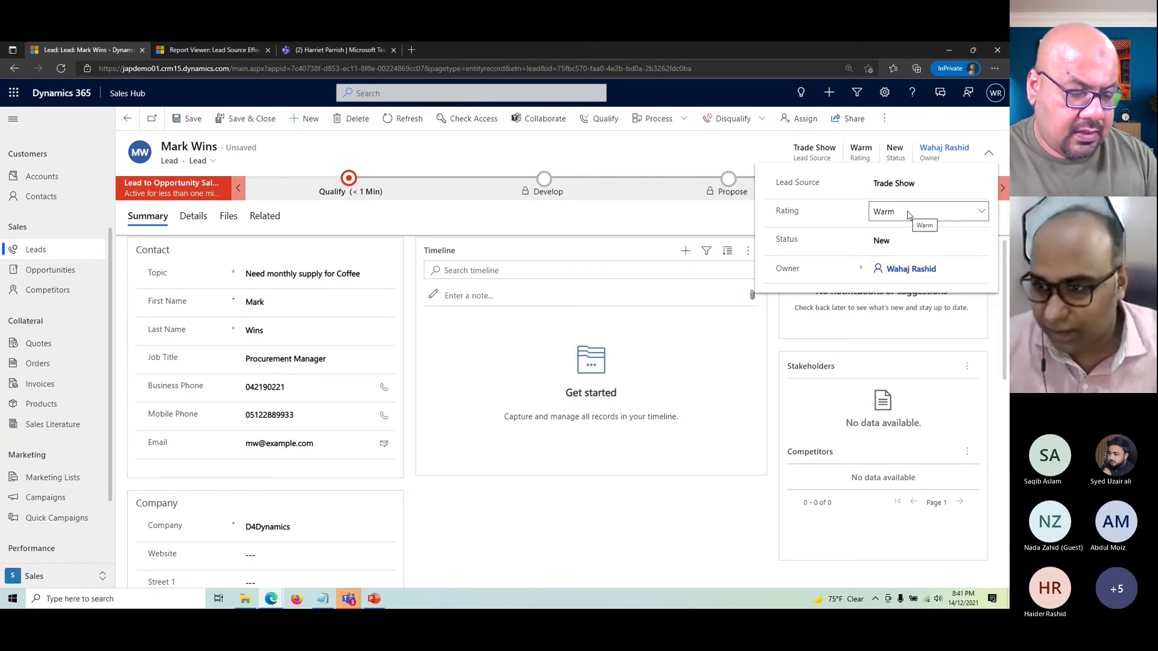
left_click(909, 215)
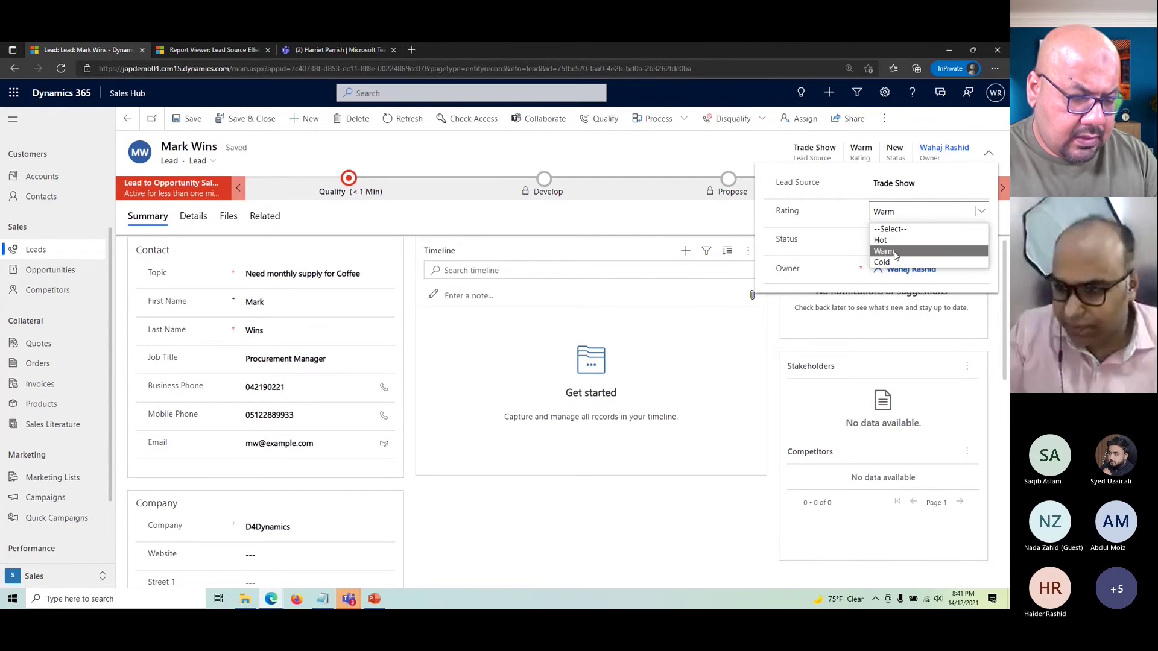
left_click(895, 252)
left_click(647, 336)
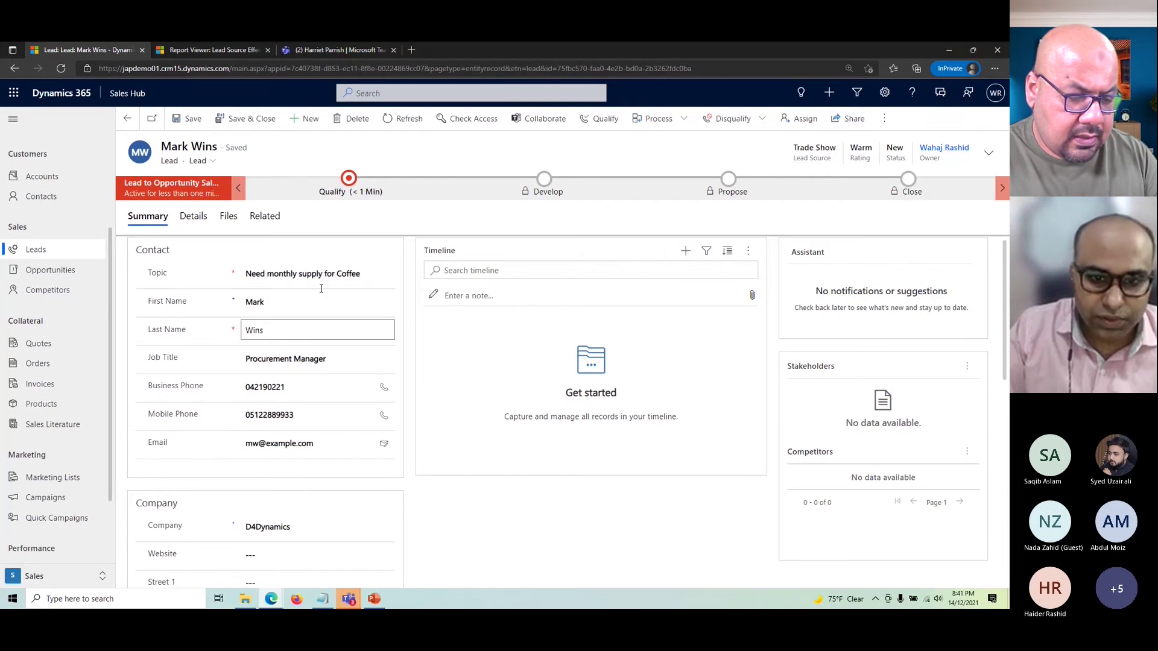
left_click(182, 218)
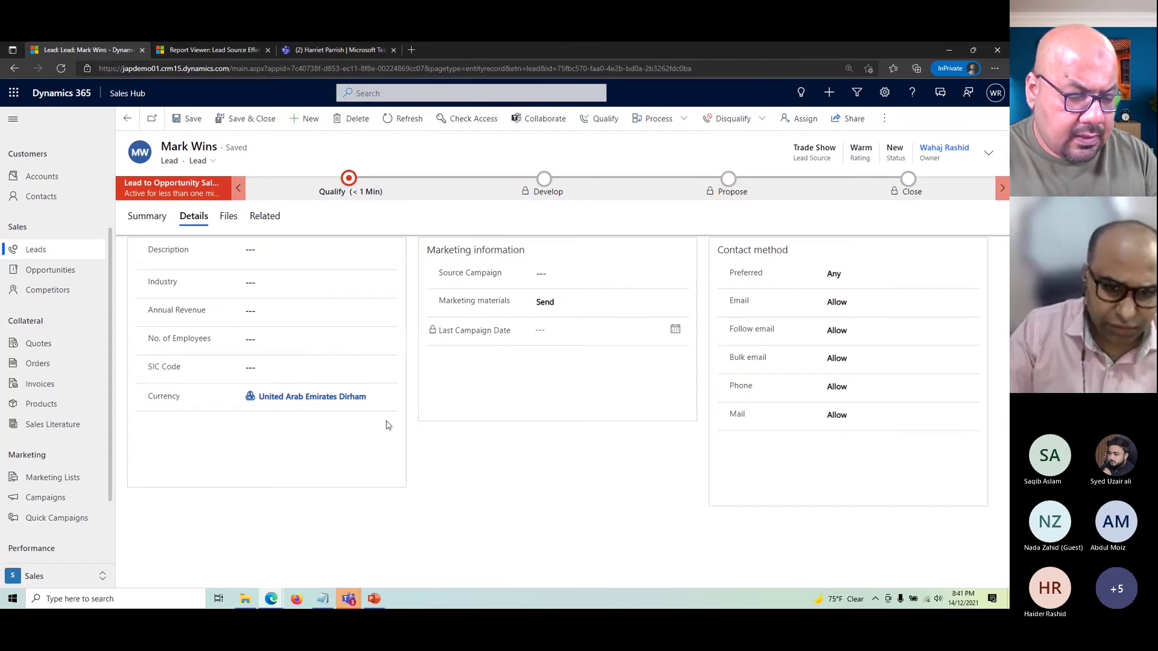
left_click(575, 275)
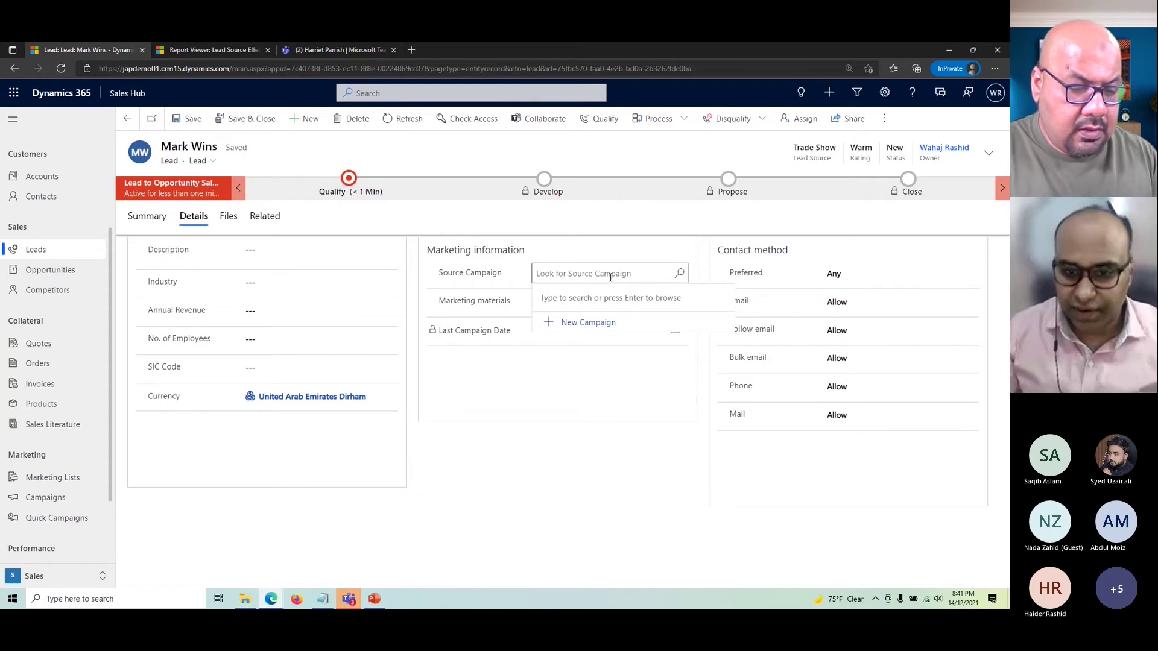
left_click(576, 374)
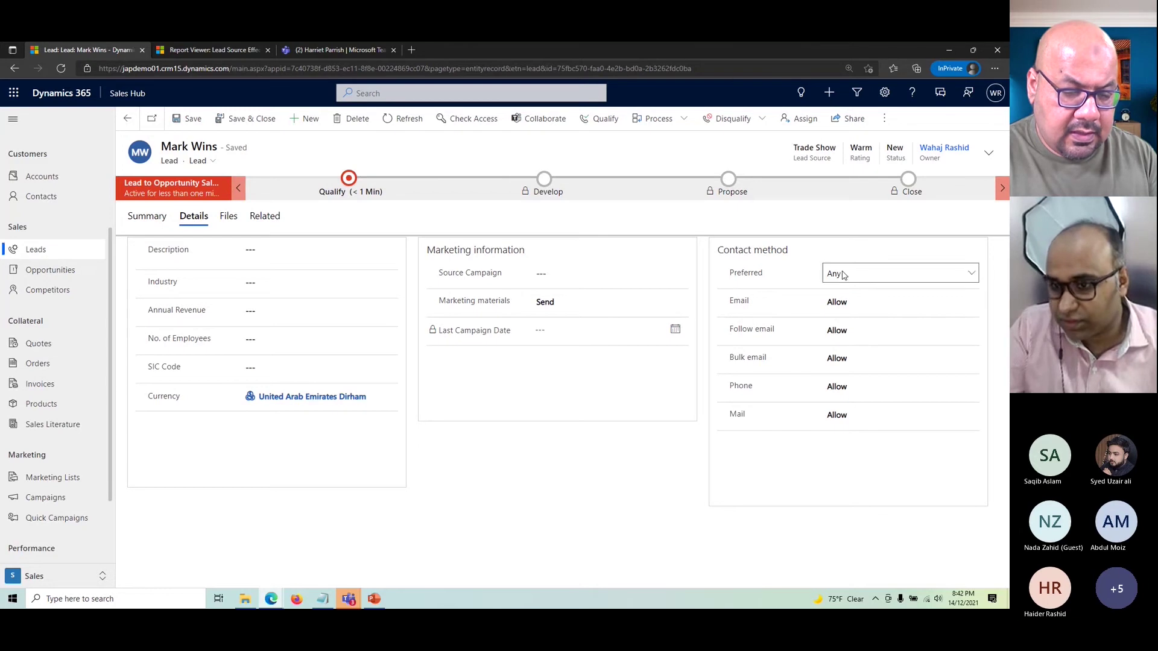
left_click(848, 305)
left_click(763, 460)
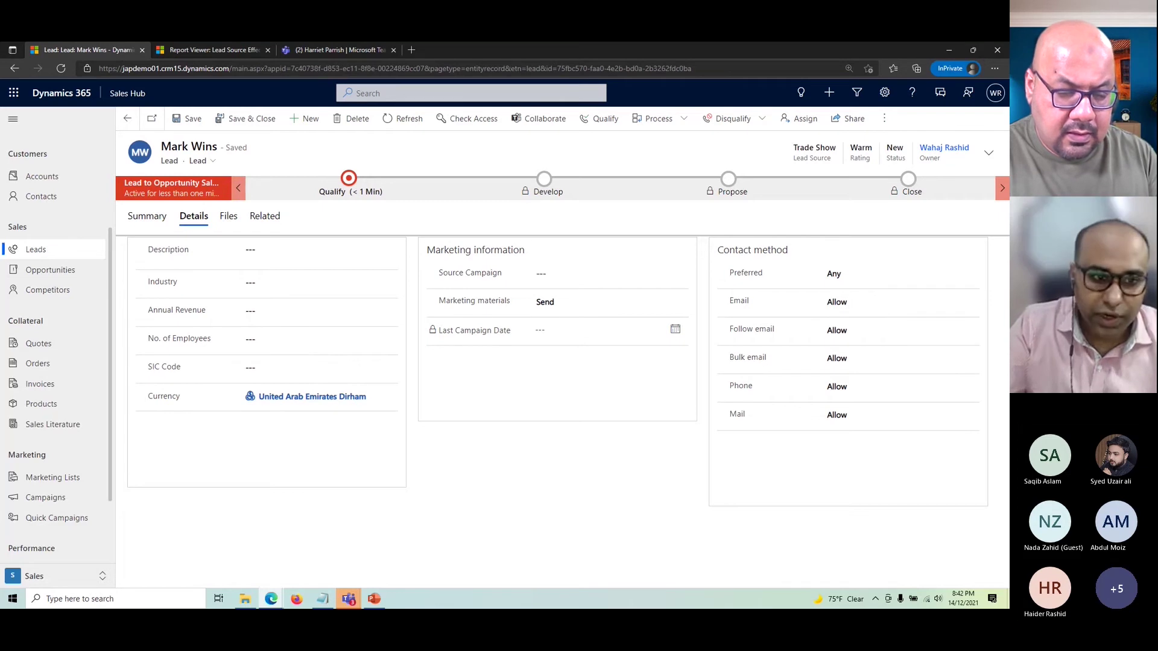
left_click(147, 216)
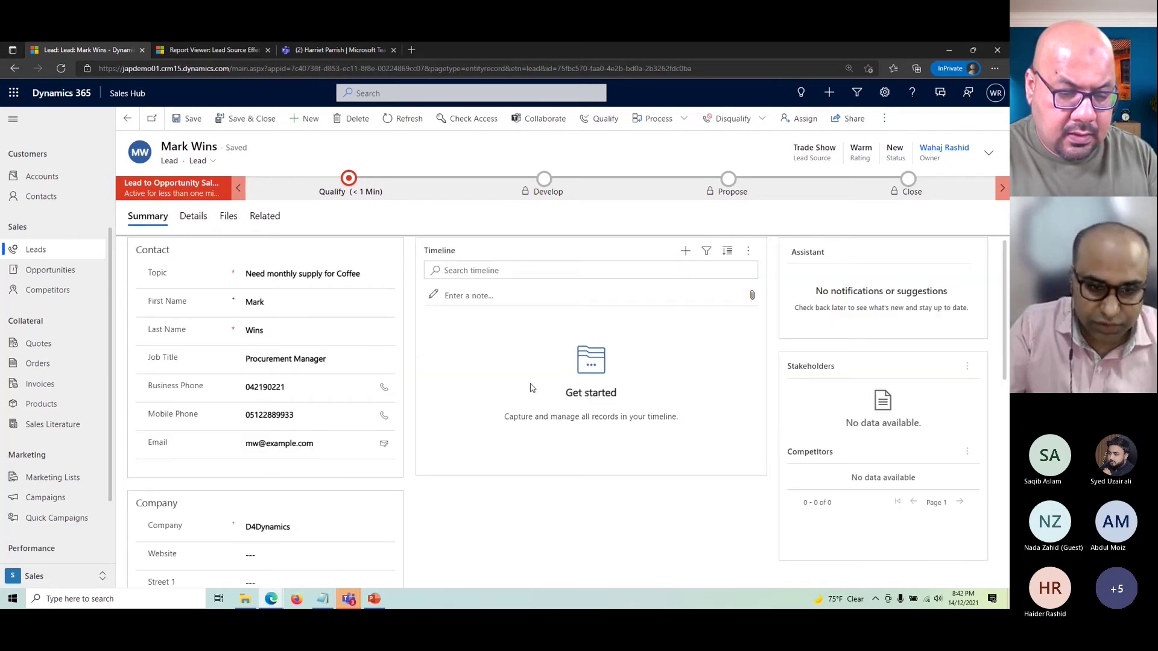
scroll(531, 388, "down", 1)
scroll(530, 386, "up", 1)
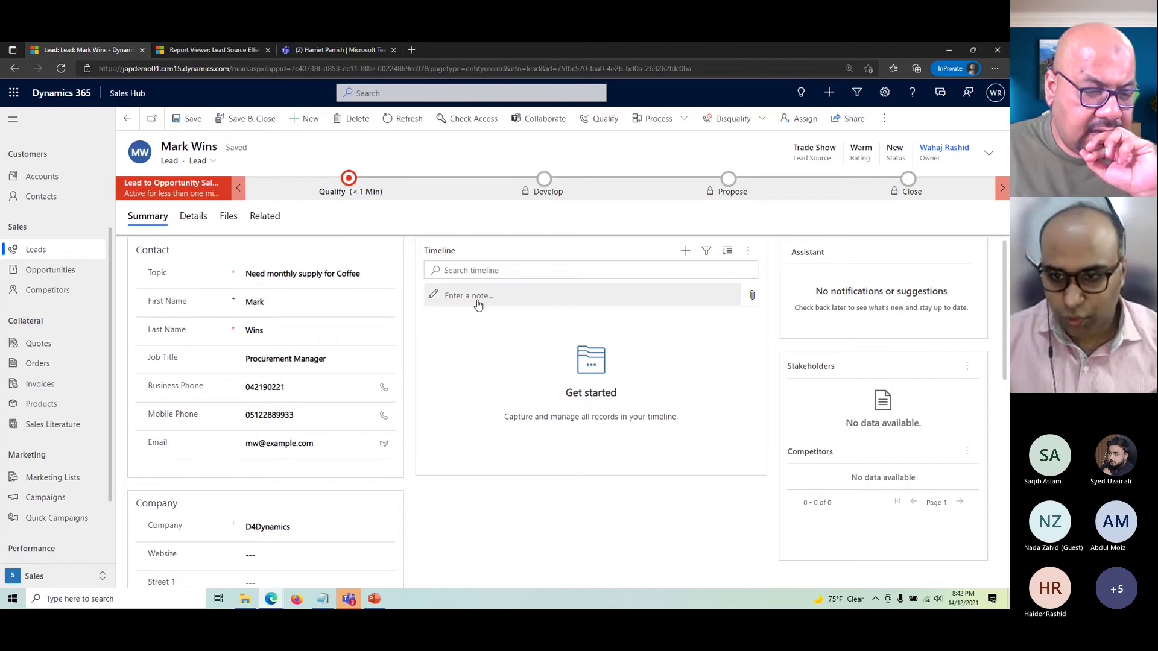
- Start a phone call activity on the lead with subject 'Initial Inquiry'
left_click(687, 253)
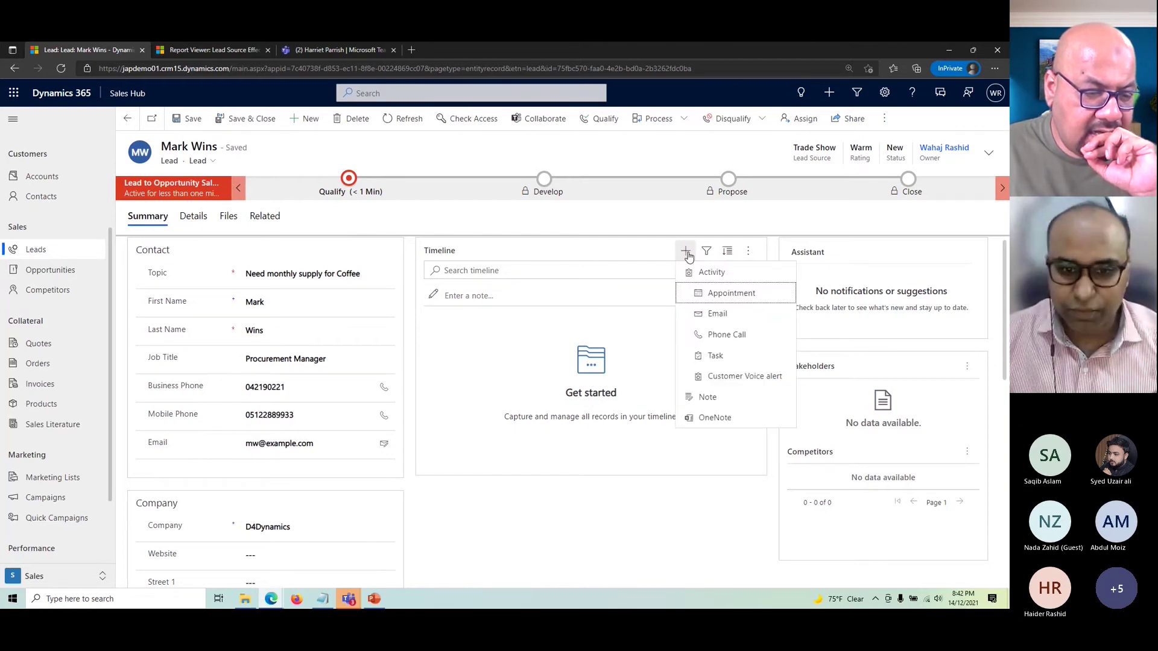
left_click(736, 340)
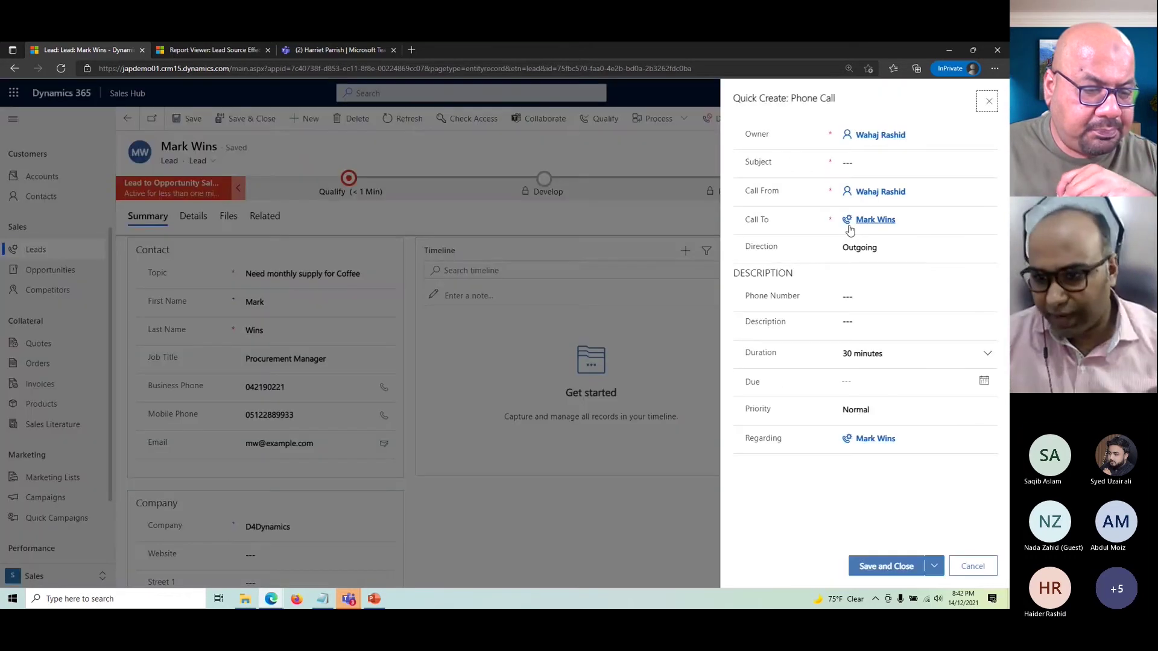
left_click(874, 166)
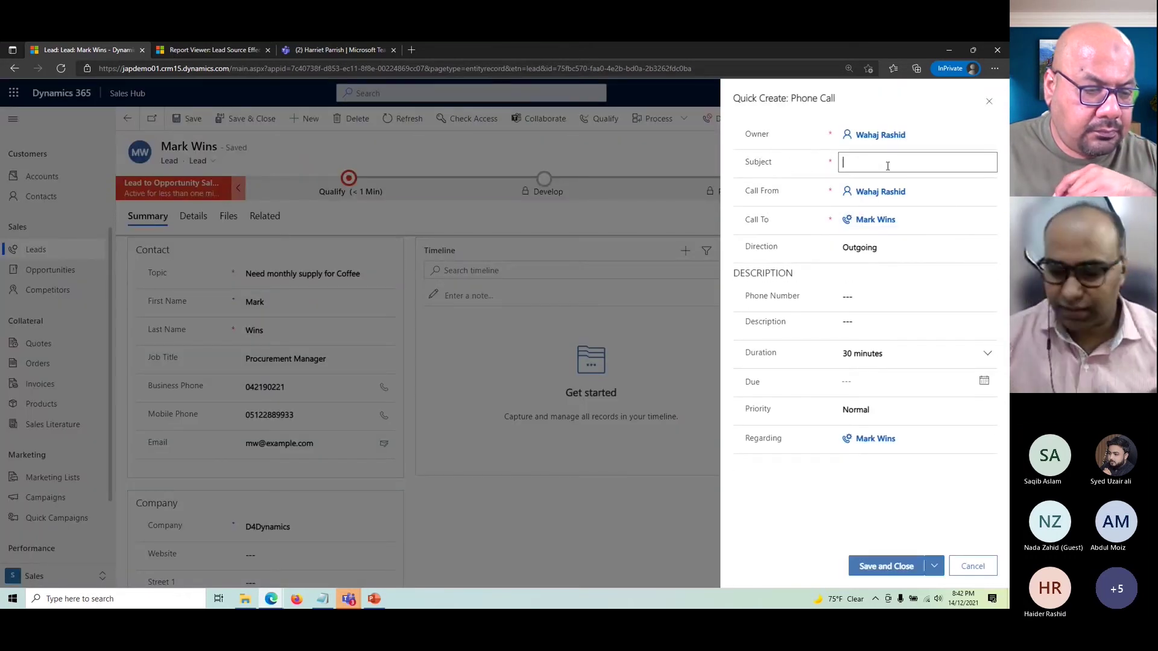
type("I")
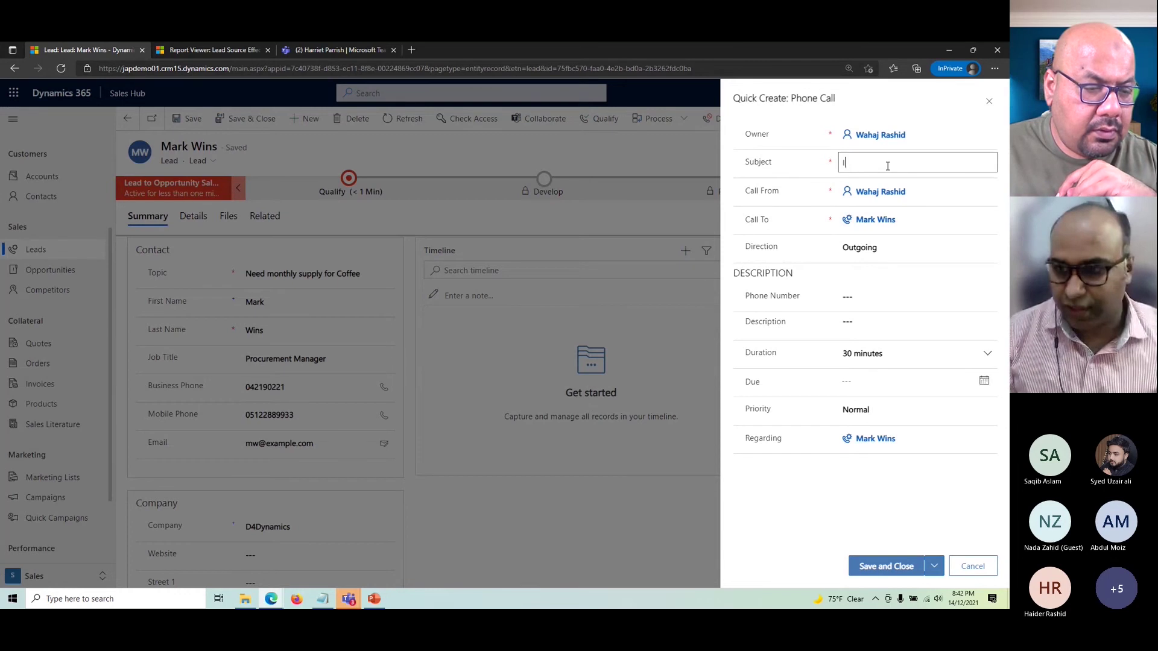
type("nitial Inqu")
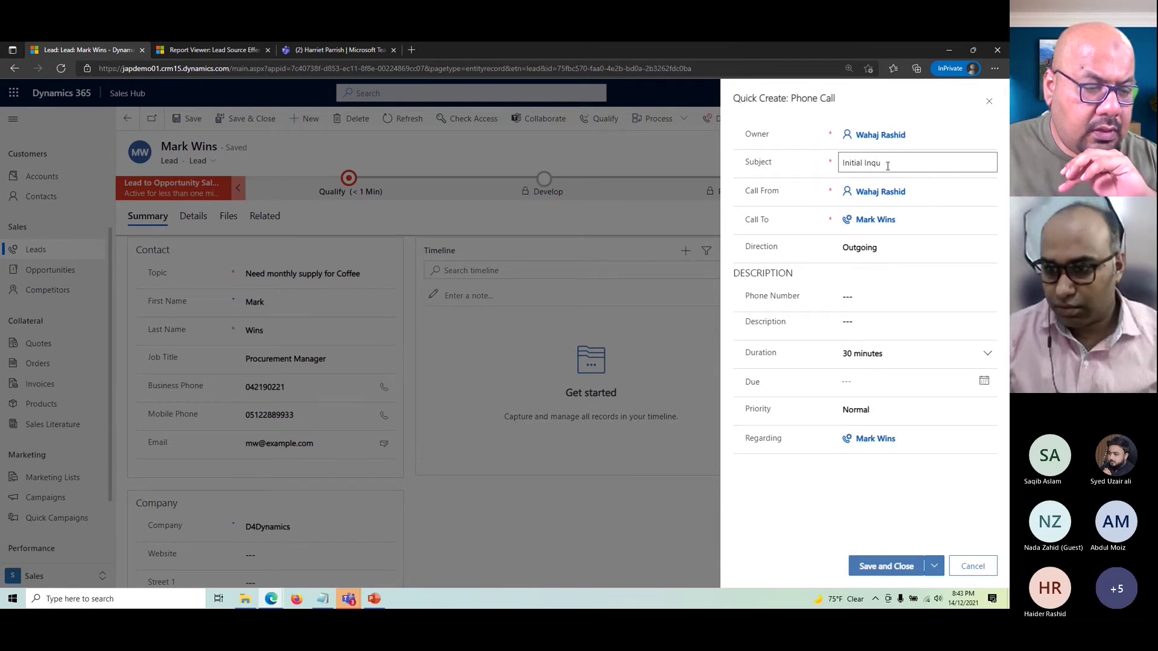
type("iry")
left_click(884, 320)
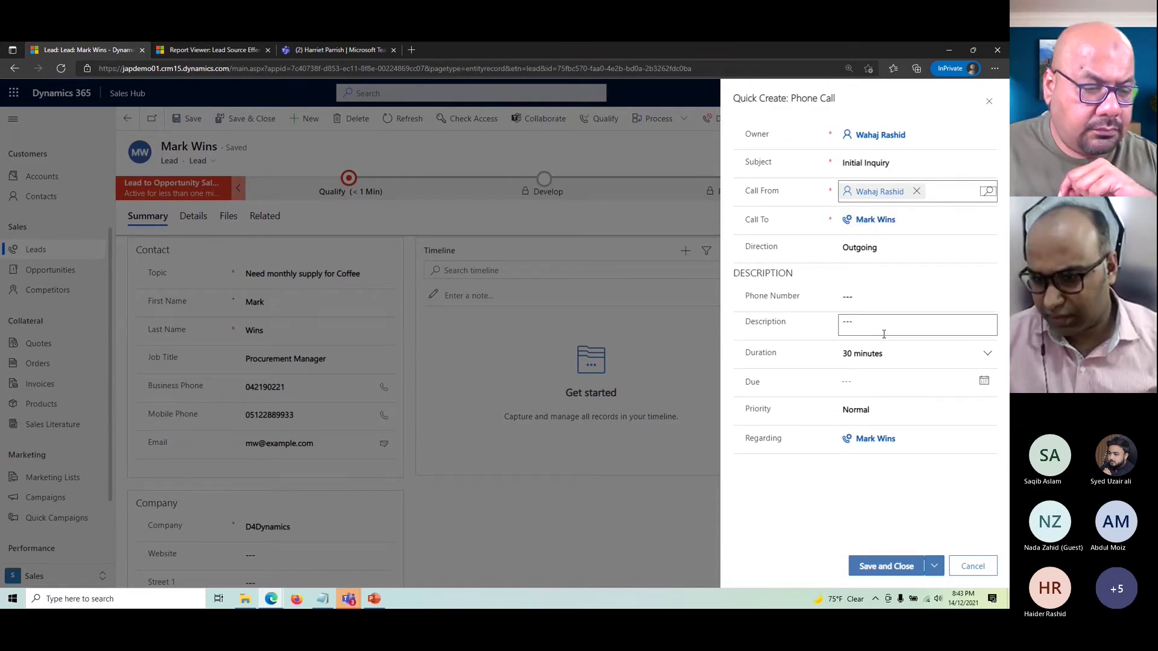
- Enter the description 'Not interested anymore.', fix its spelling, and save the call
left_click(888, 323)
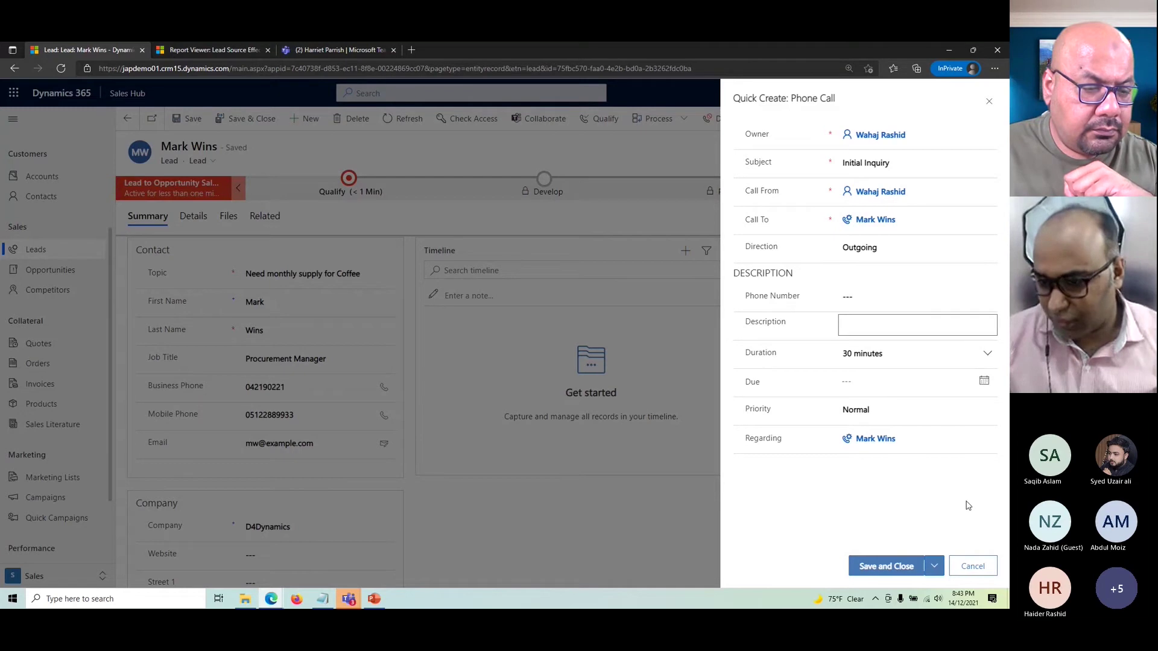
left_click(901, 331)
type("Not int")
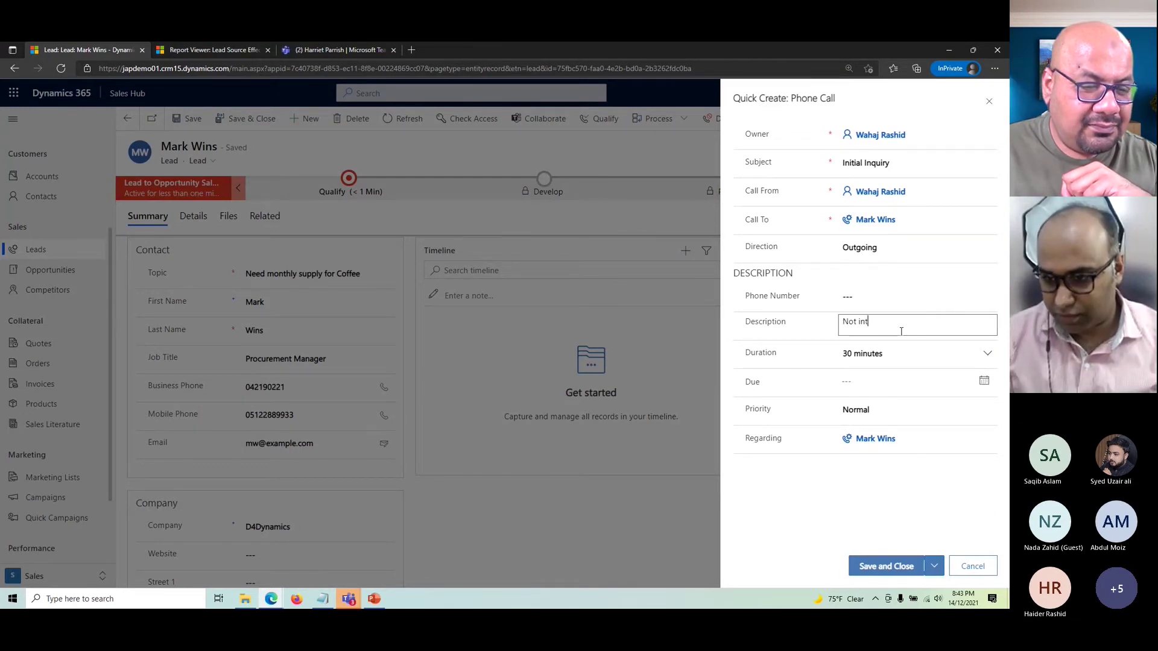
type("rested anymoere.")
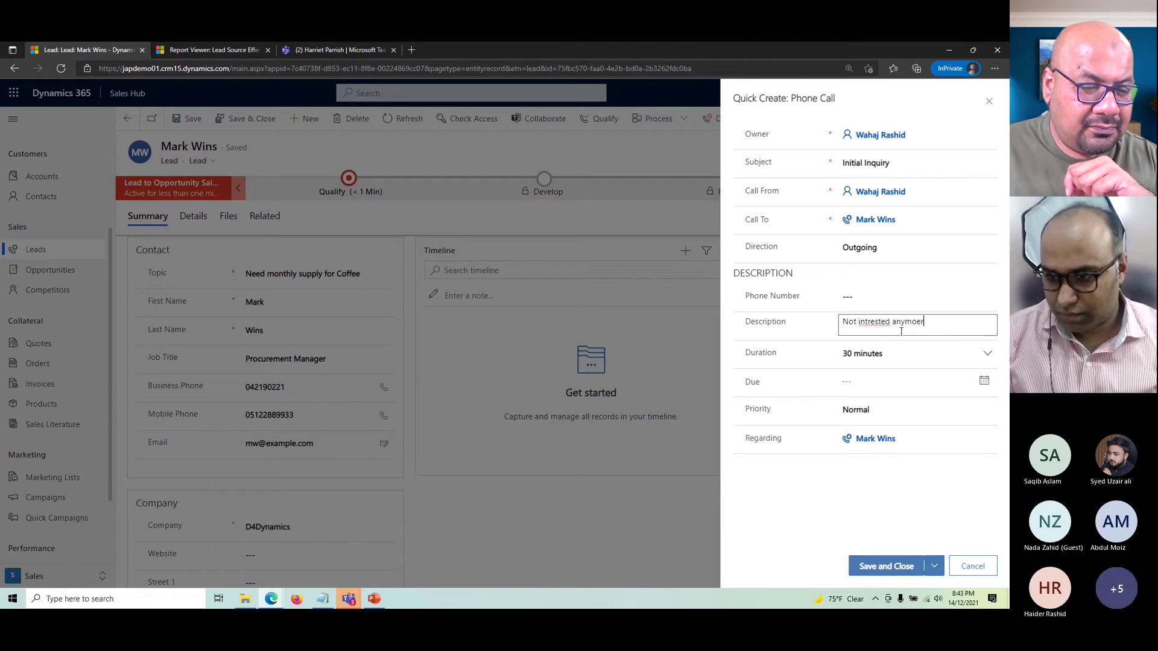
key("Left")
key("Left")
key("Left")
key("BackSpace")
double_click(873, 324)
right_click(873, 323)
left_click(884, 339)
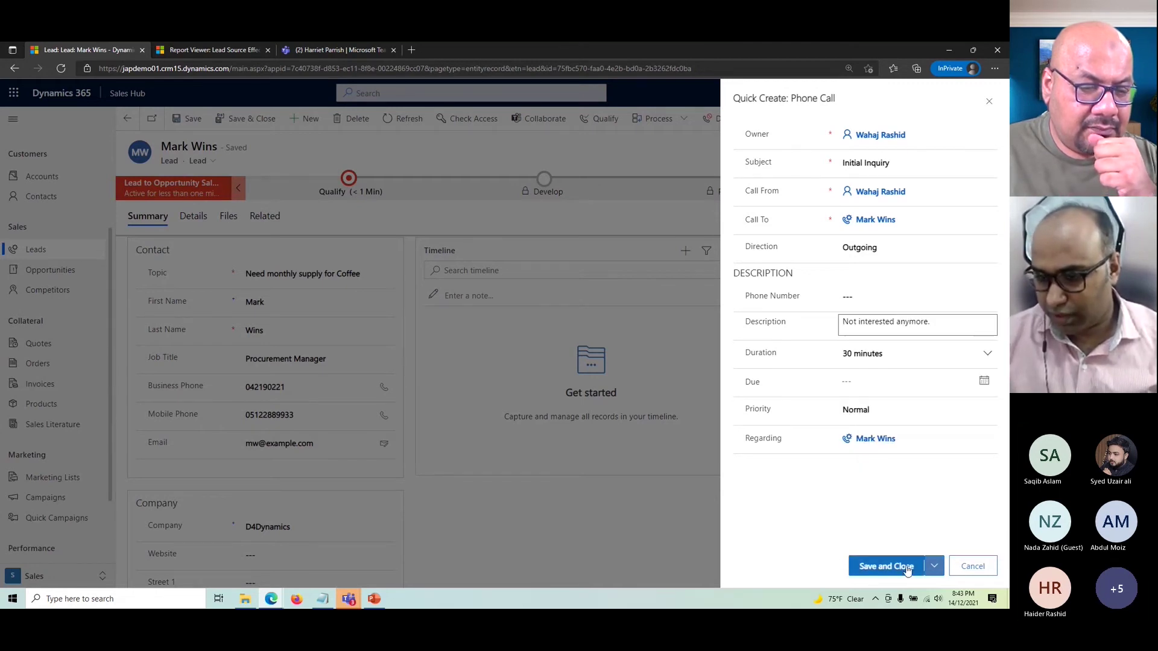
left_click(908, 568)
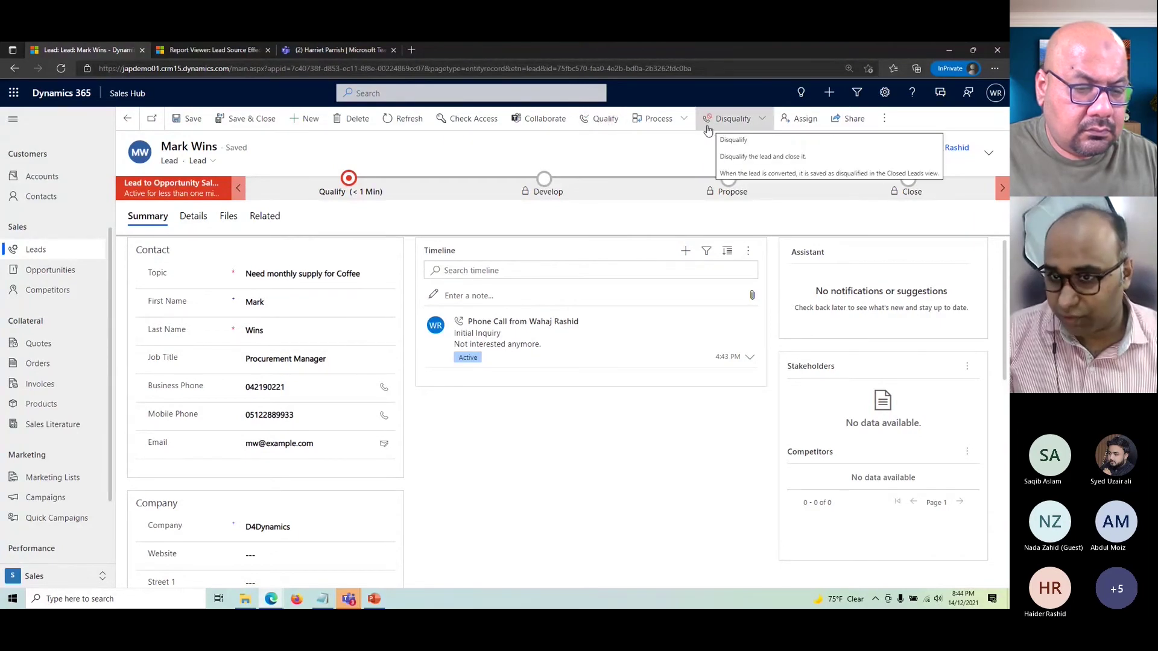
- Disqualify the coffee lead with reason 'No Longer Interested' and return to My Open Leads
left_click(761, 120)
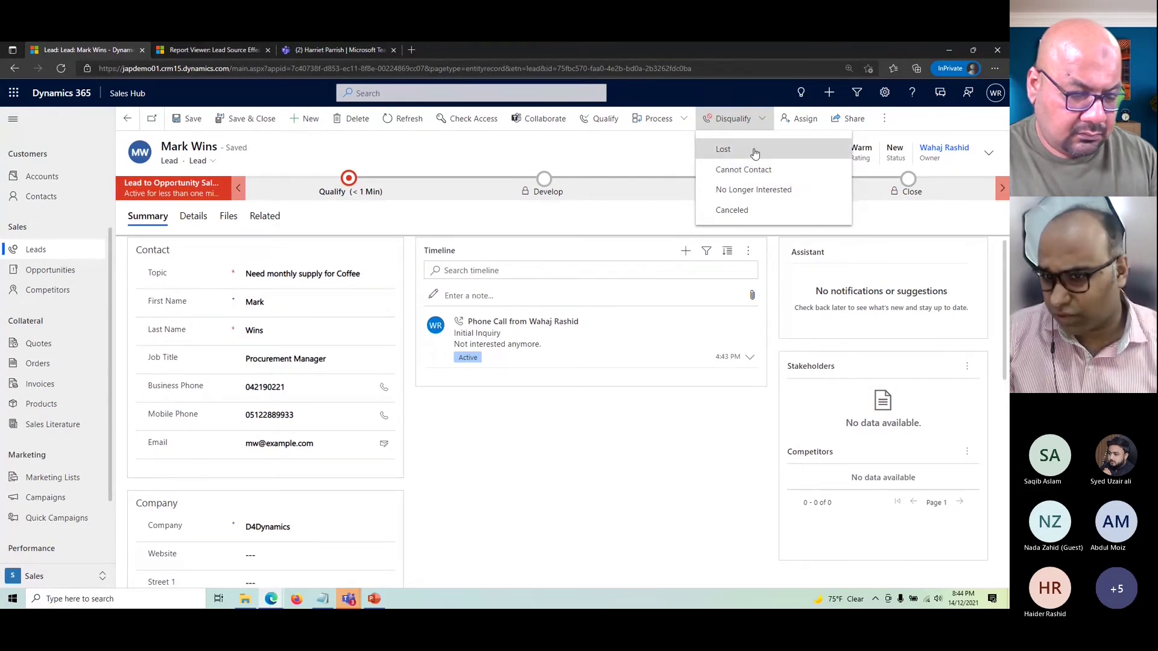
left_click(755, 192)
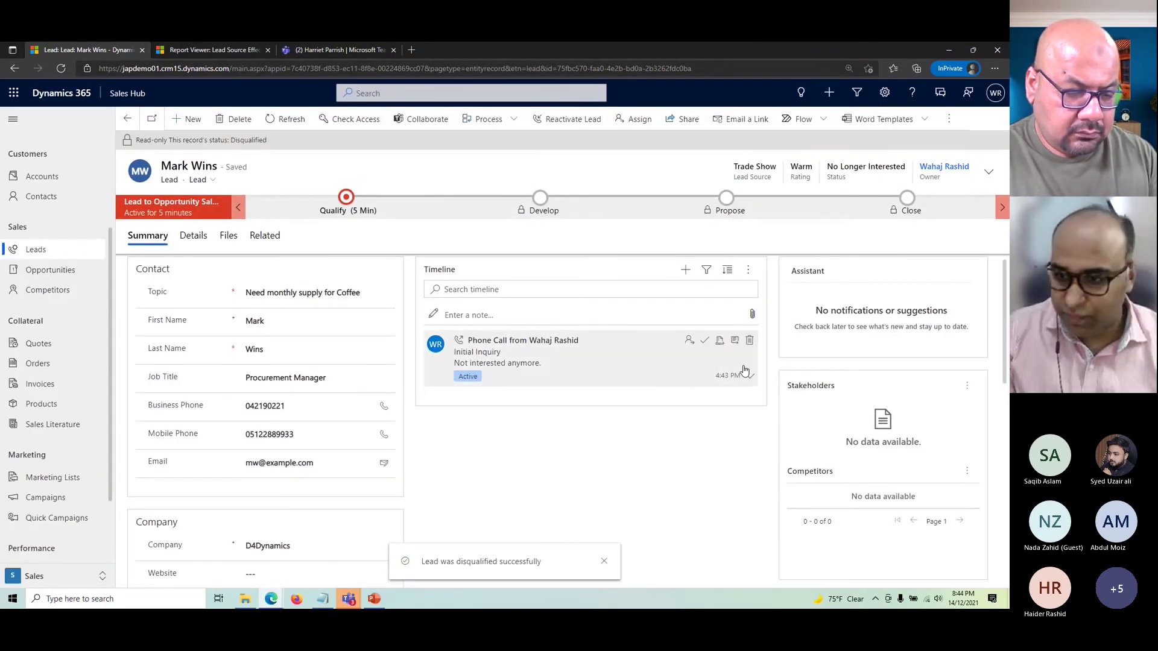
left_click(278, 358)
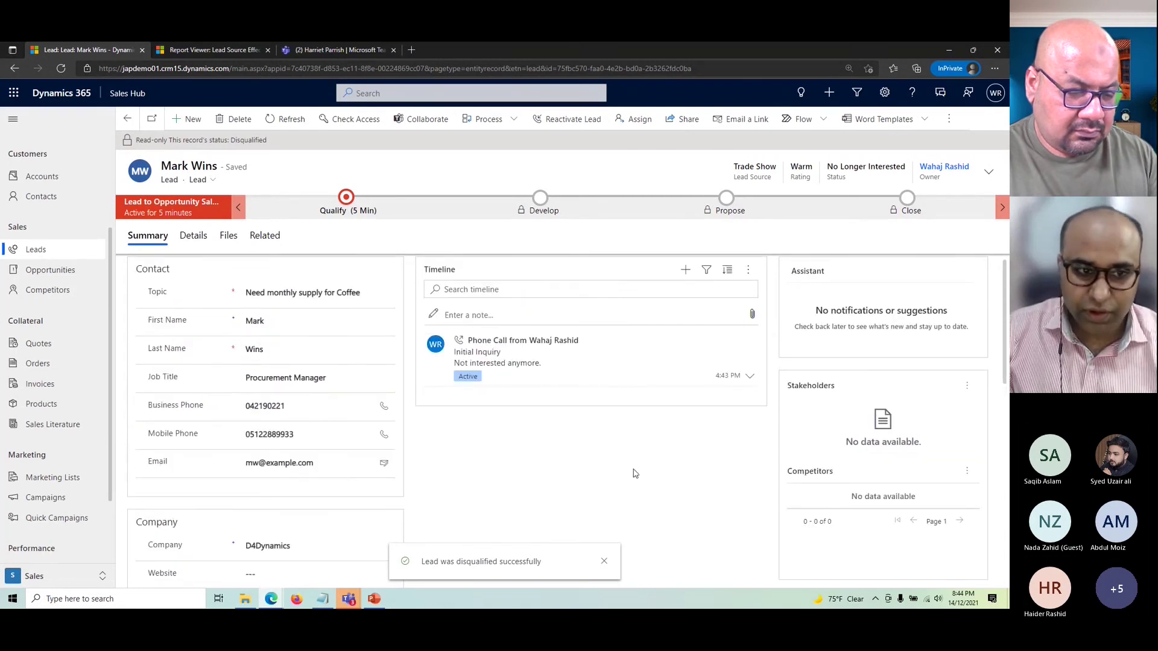
left_click(127, 120)
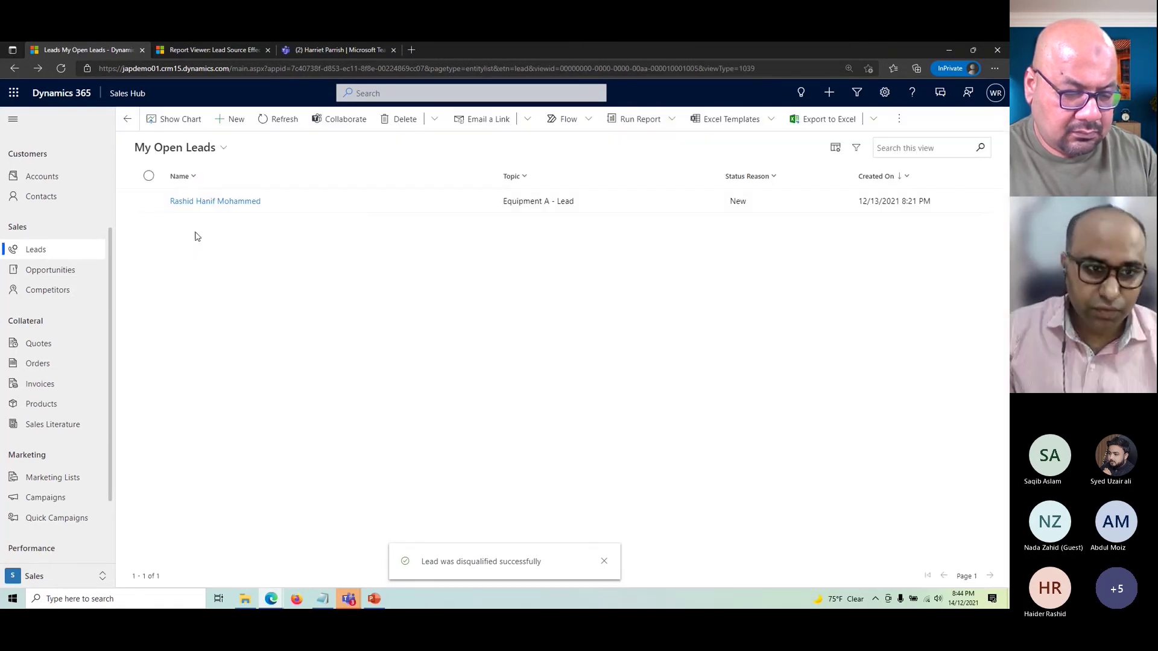
- Switch to the Closed Leads view, open the disqualified coffee lead, and reactivate it
left_click(193, 147)
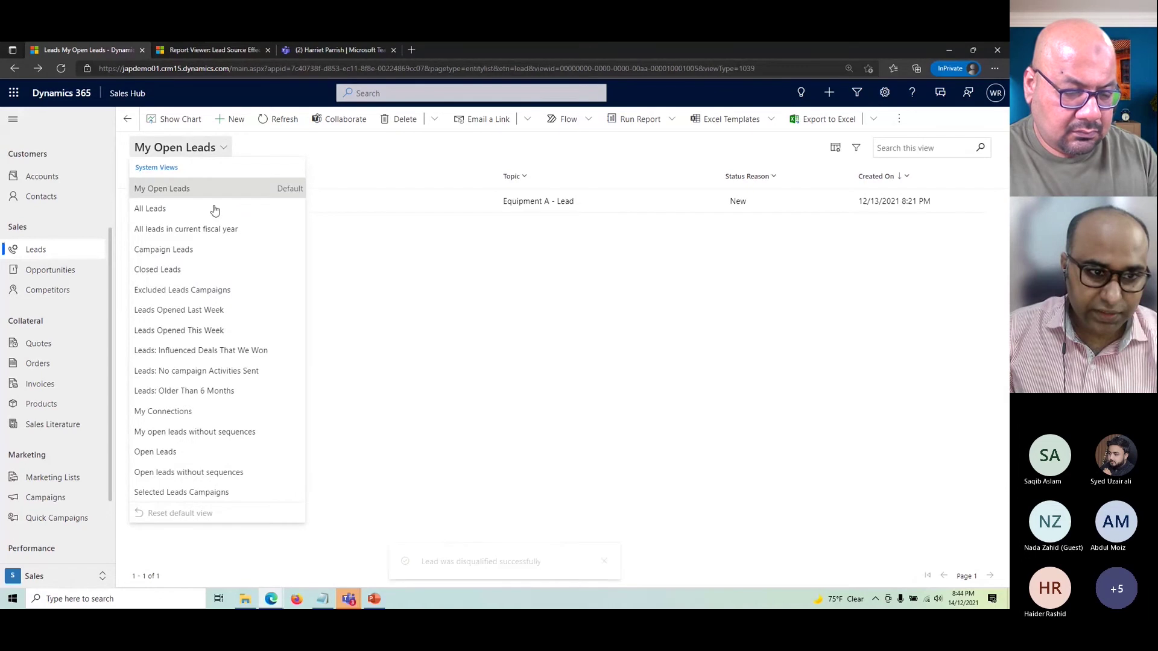
left_click(158, 269)
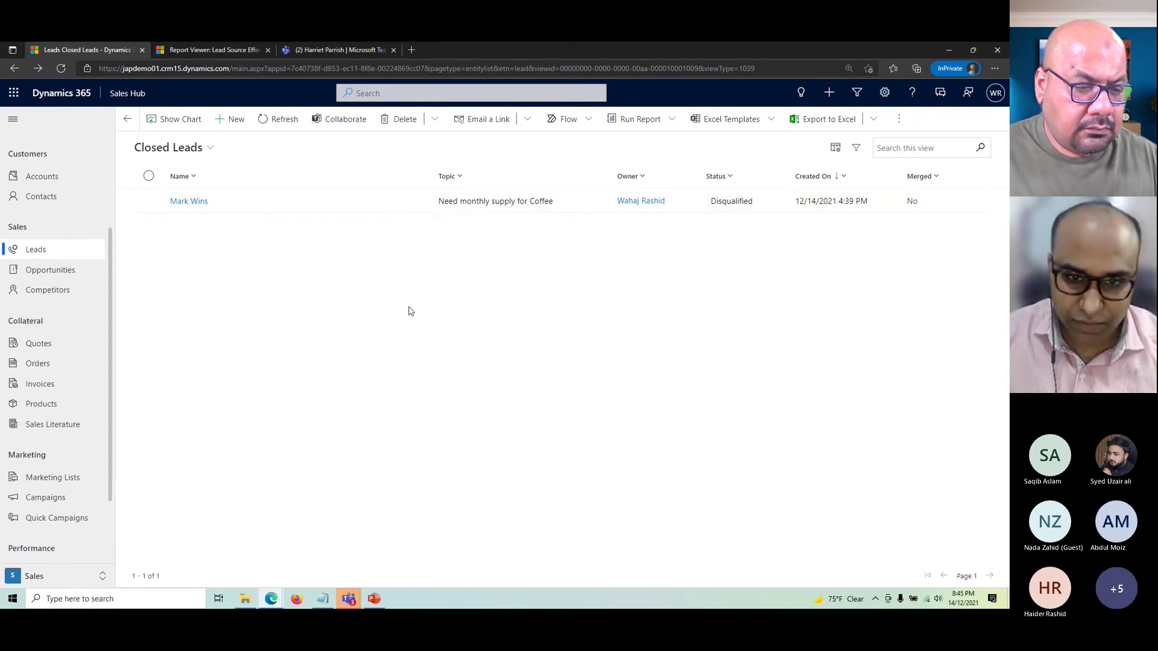
double_click(385, 207)
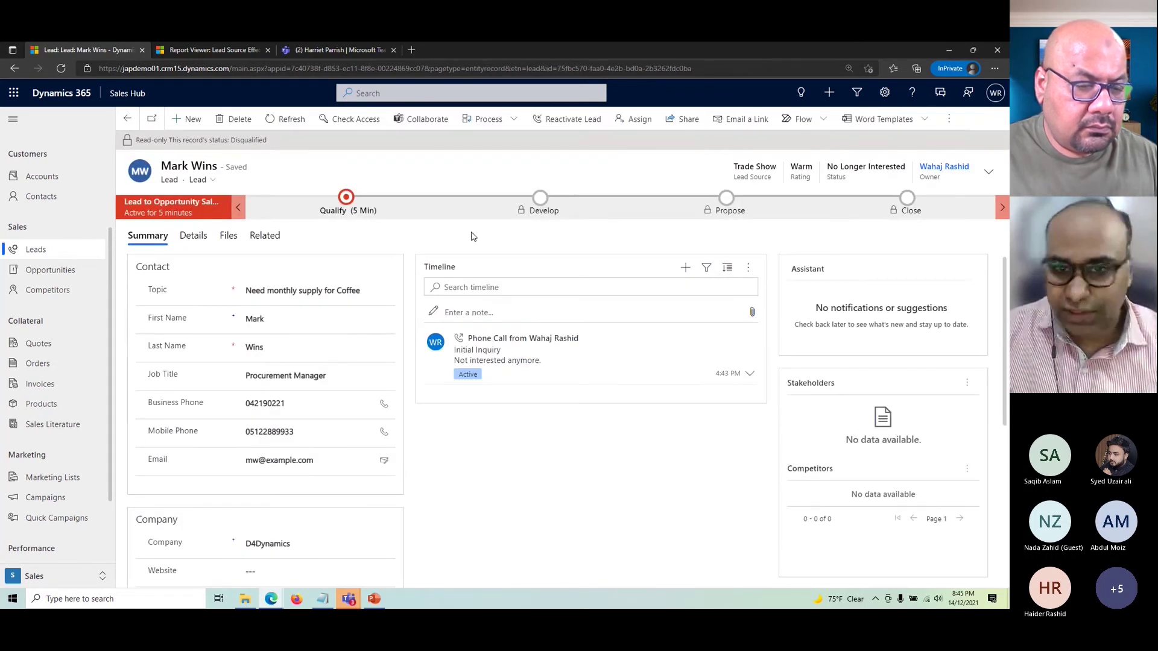
left_click(571, 118)
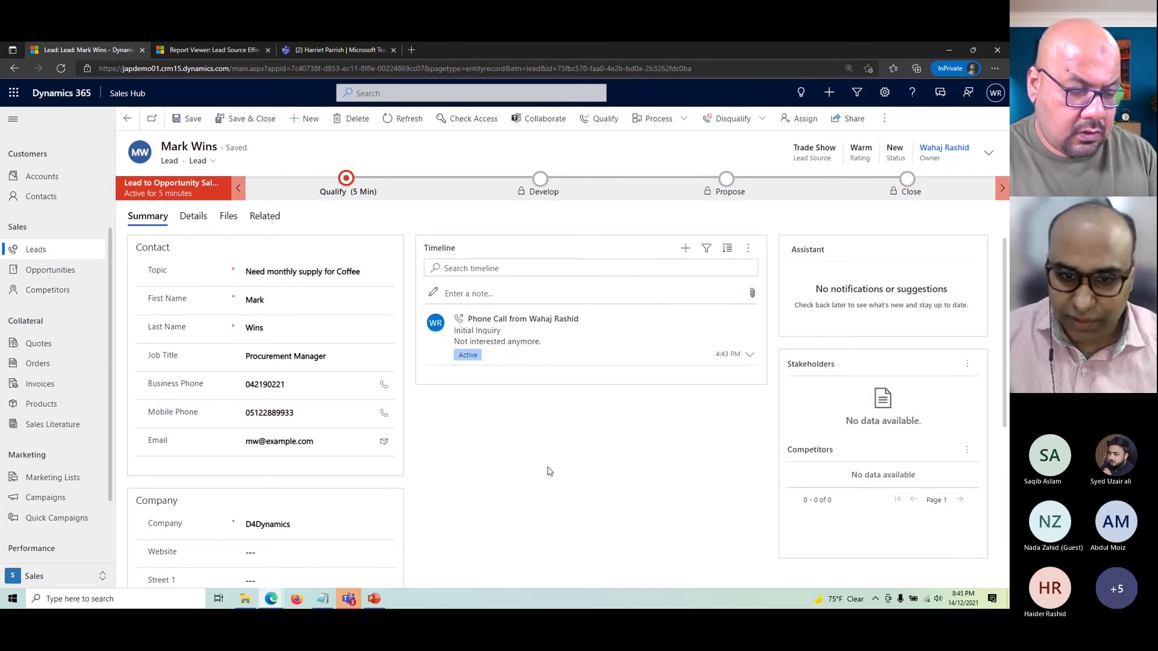
- Add a timeline task with subject 'Send Sales Broucher' and save it
left_click(688, 257)
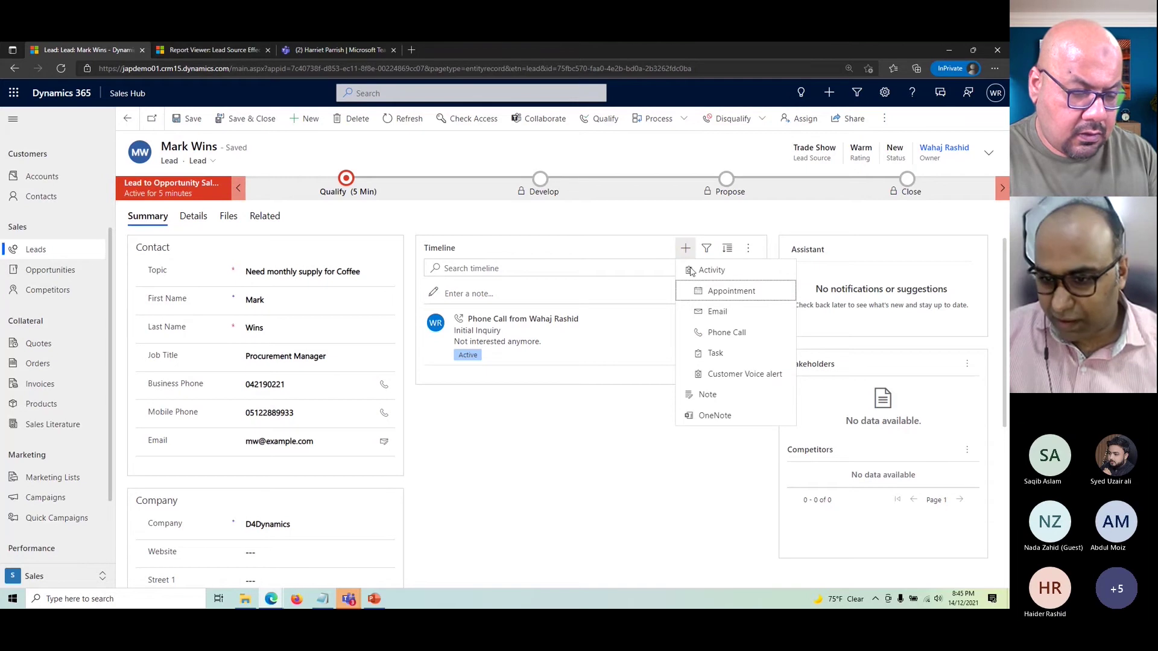
left_click(716, 364)
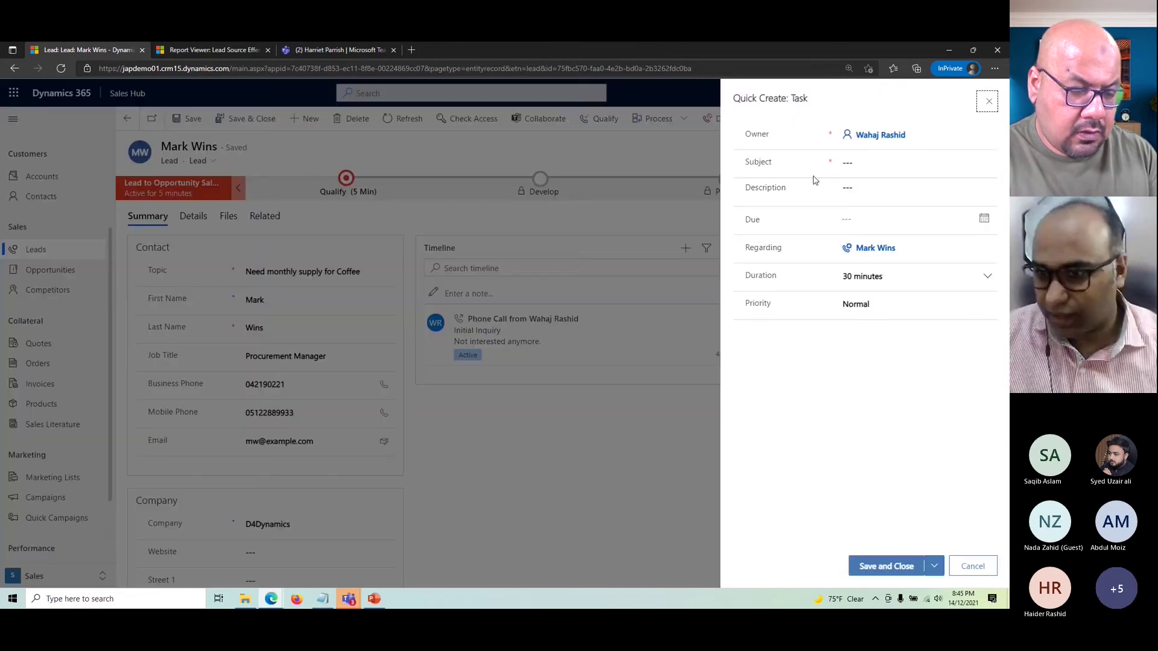
left_click(869, 164)
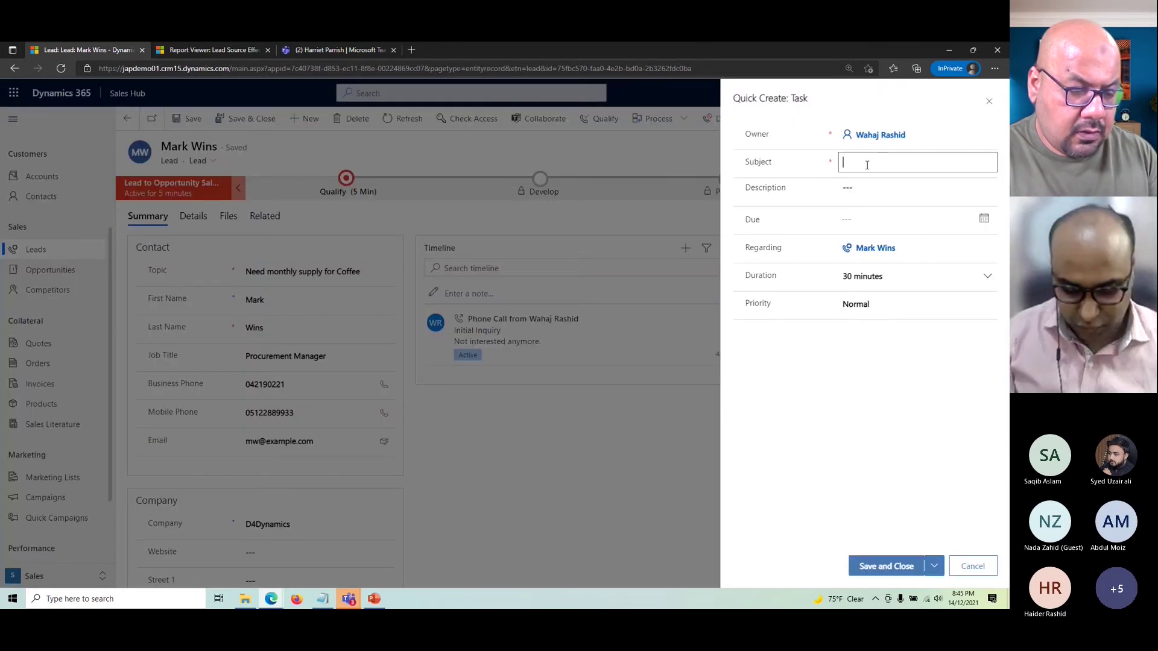
type("Send")
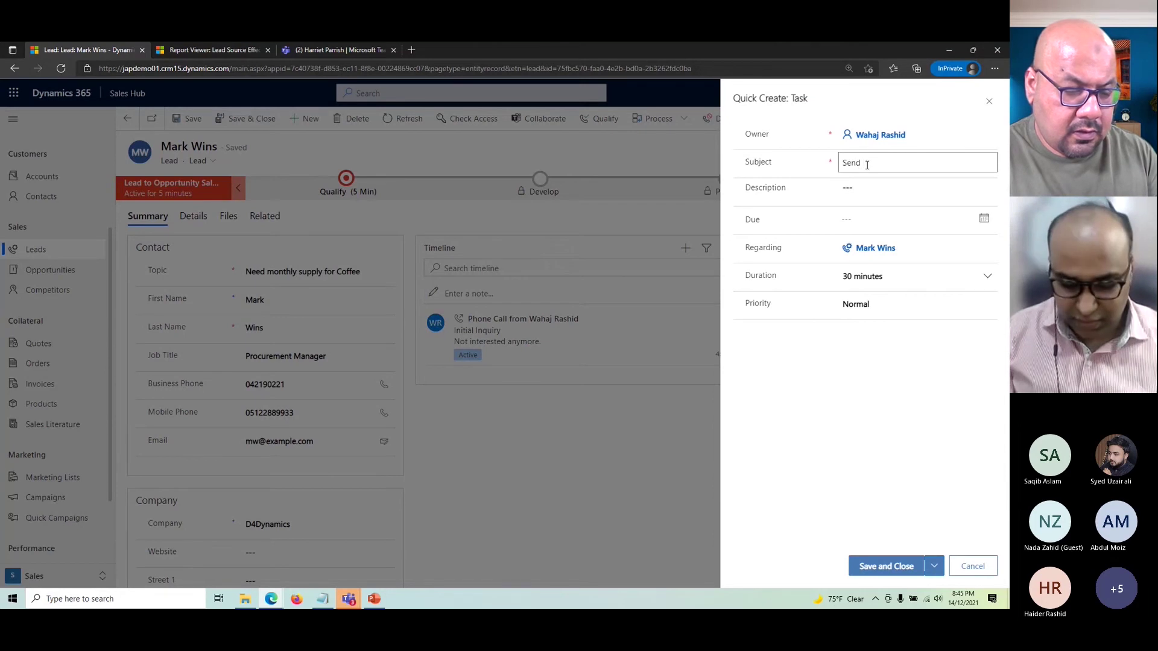
type(" Sales Brouc")
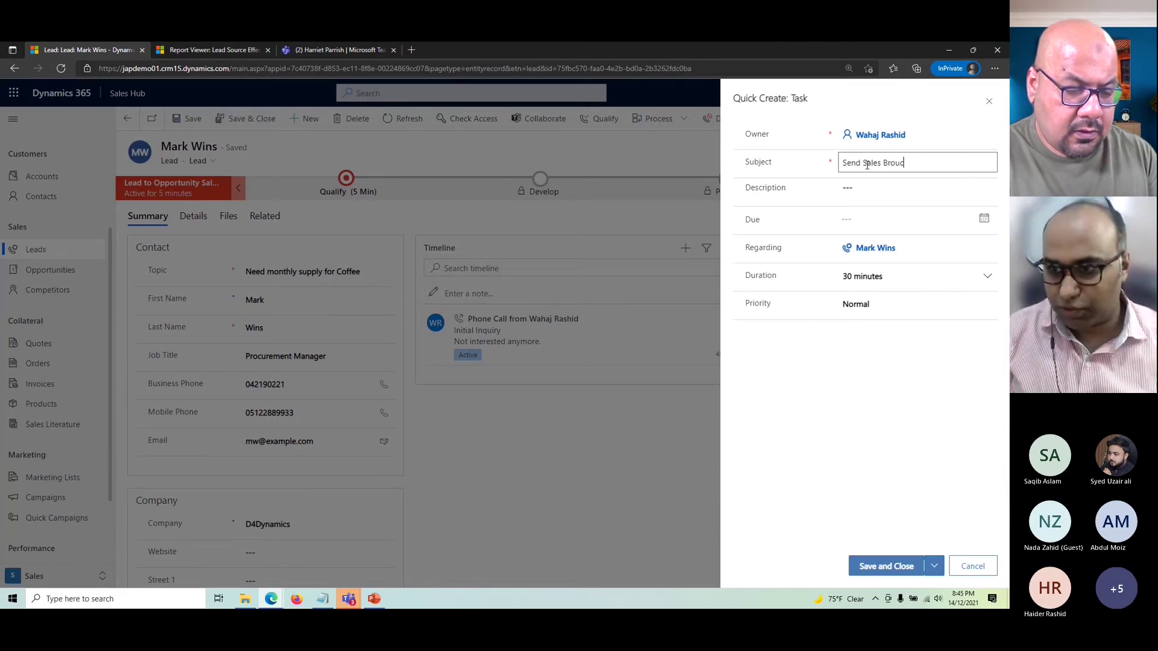
type("her")
key("Tab")
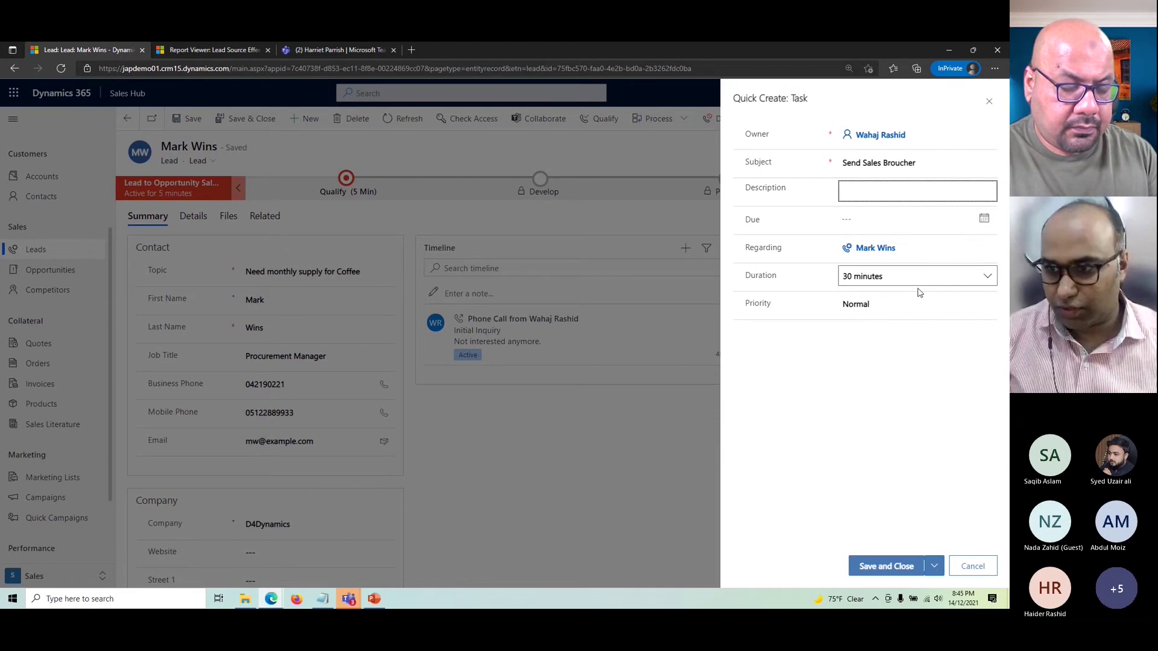
left_click(889, 566)
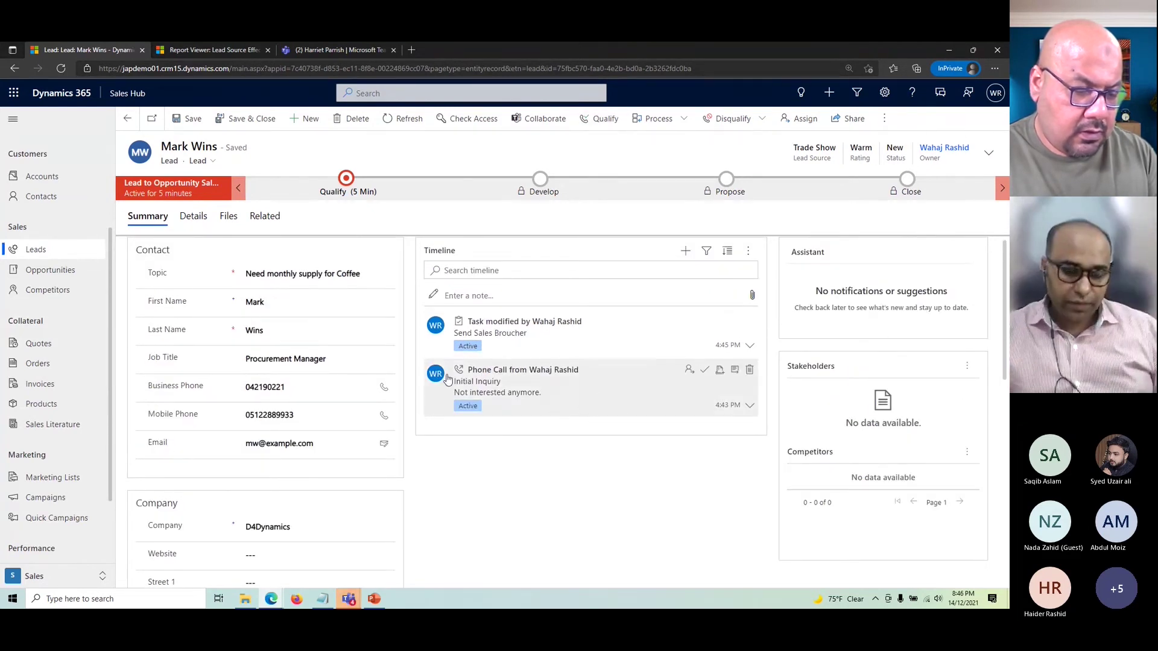
scroll(335, 323, "down", 1)
scroll(352, 309, "up", 1)
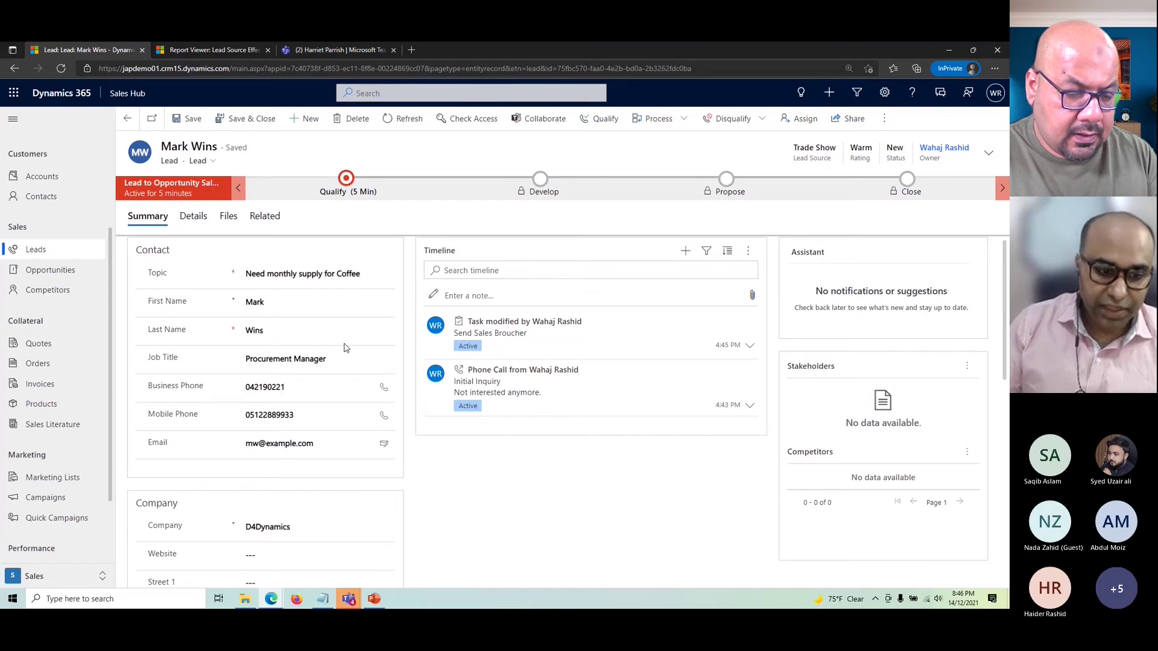
scroll(344, 348, "down", 2)
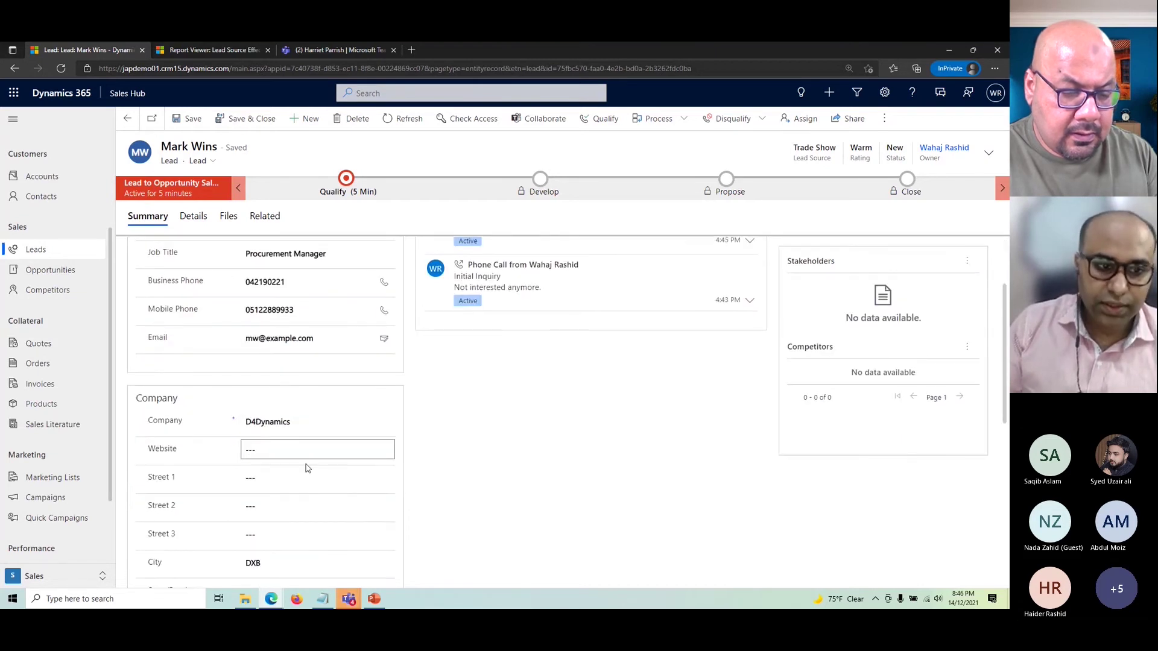
scroll(306, 468, "up", 2)
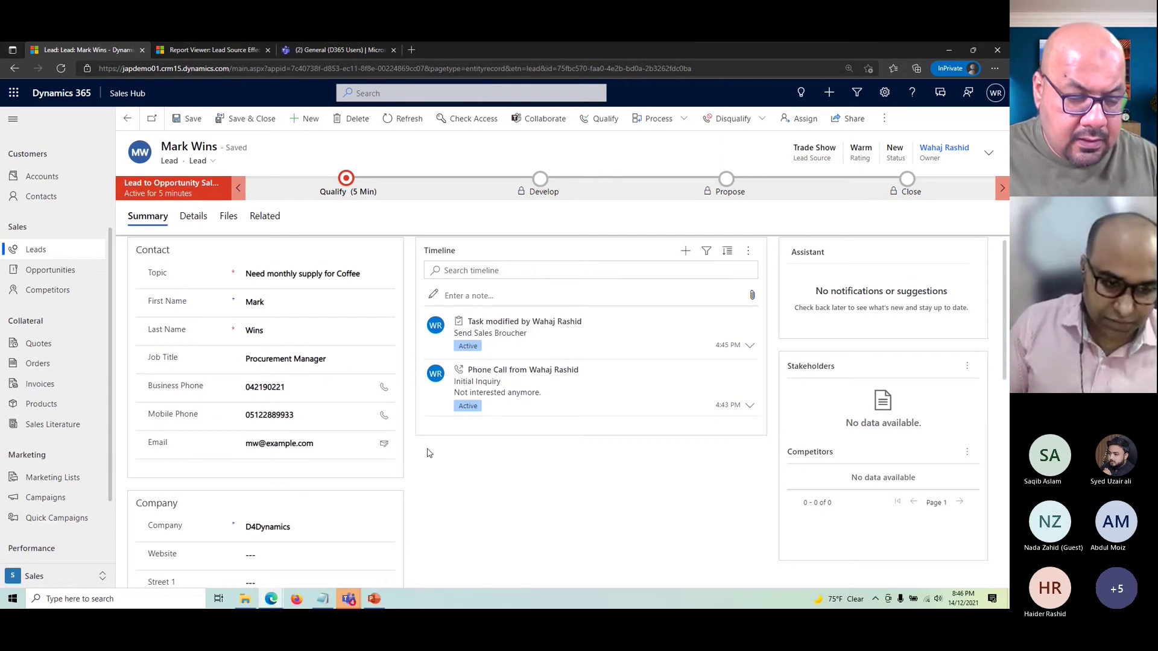
scroll(405, 466, "down", 1)
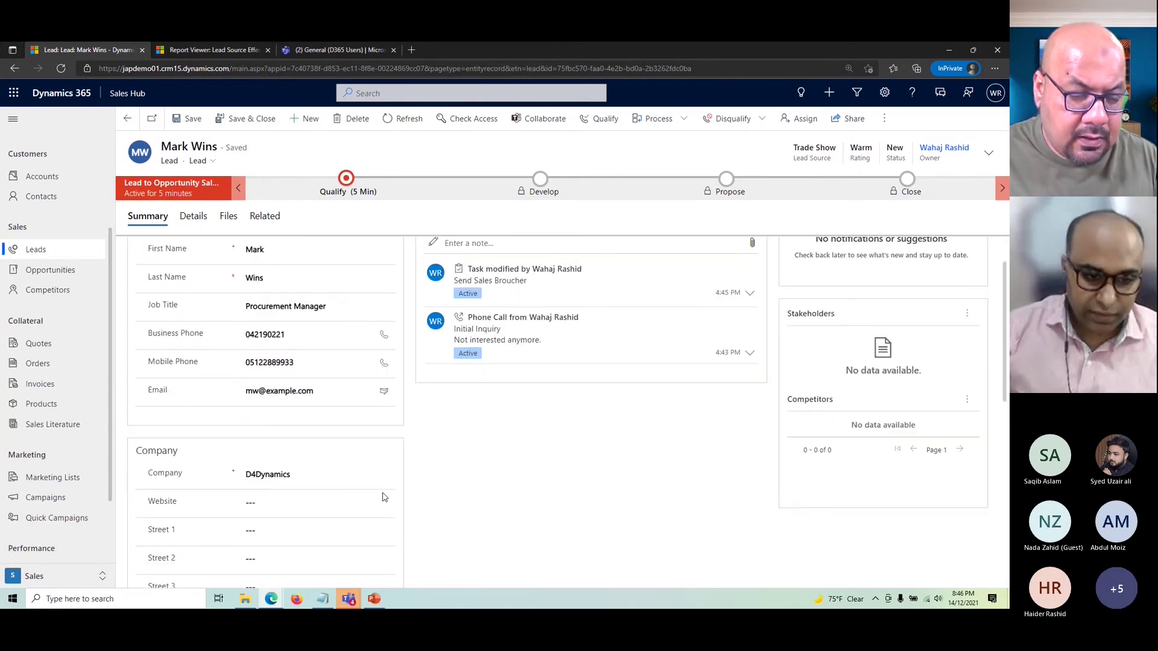
left_click(322, 472)
key("BackSpace")
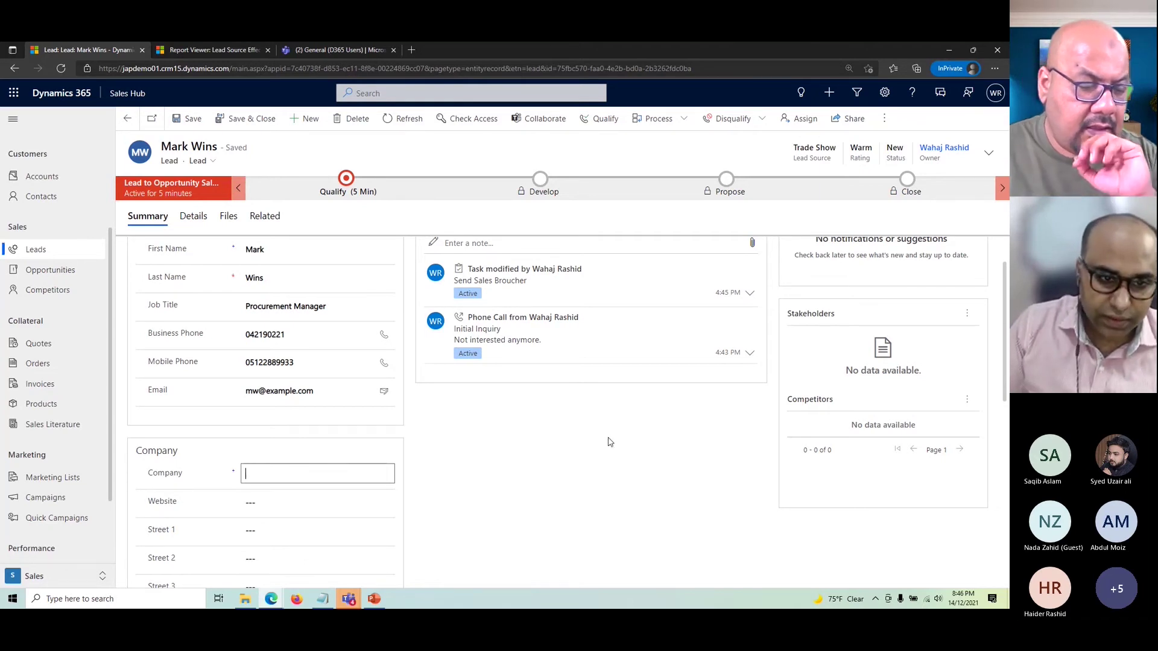
scroll(600, 449, "up", 1)
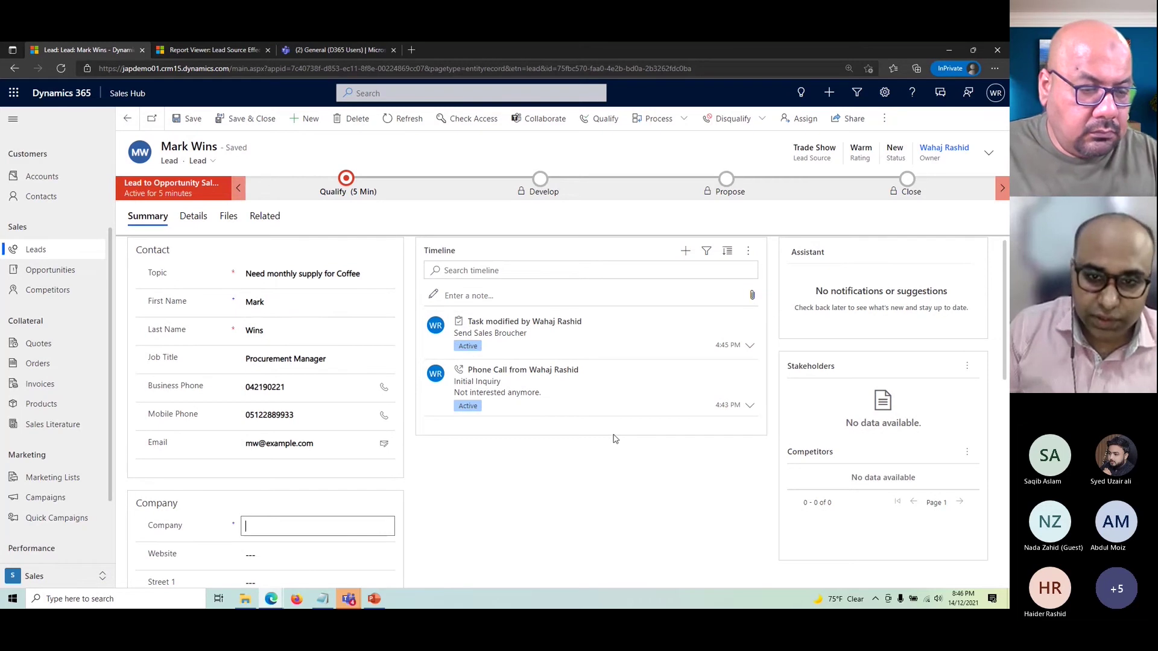
key("ctrl+z")
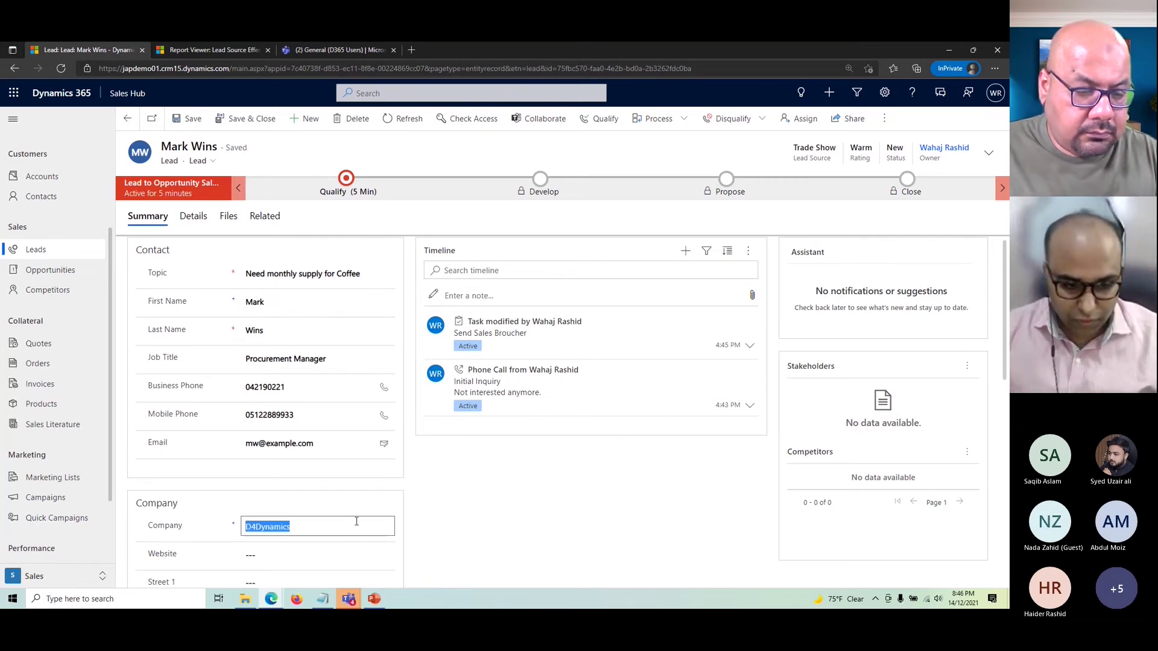
left_click(337, 528)
scroll(338, 529, "down", 3)
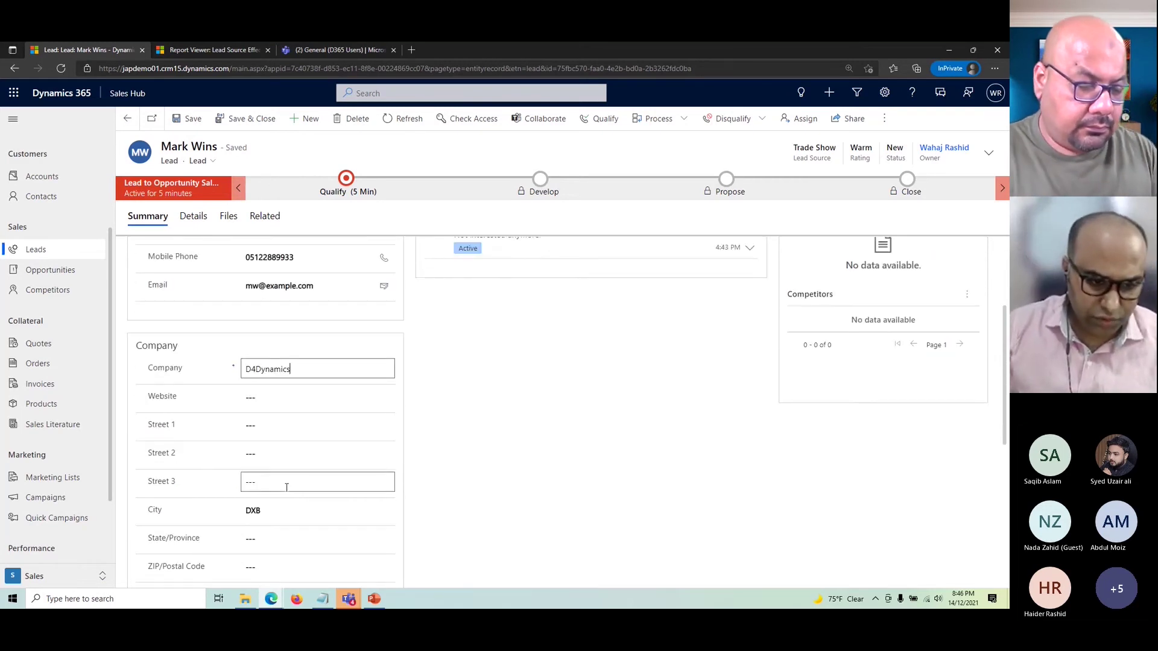
scroll(518, 479, "up", 2)
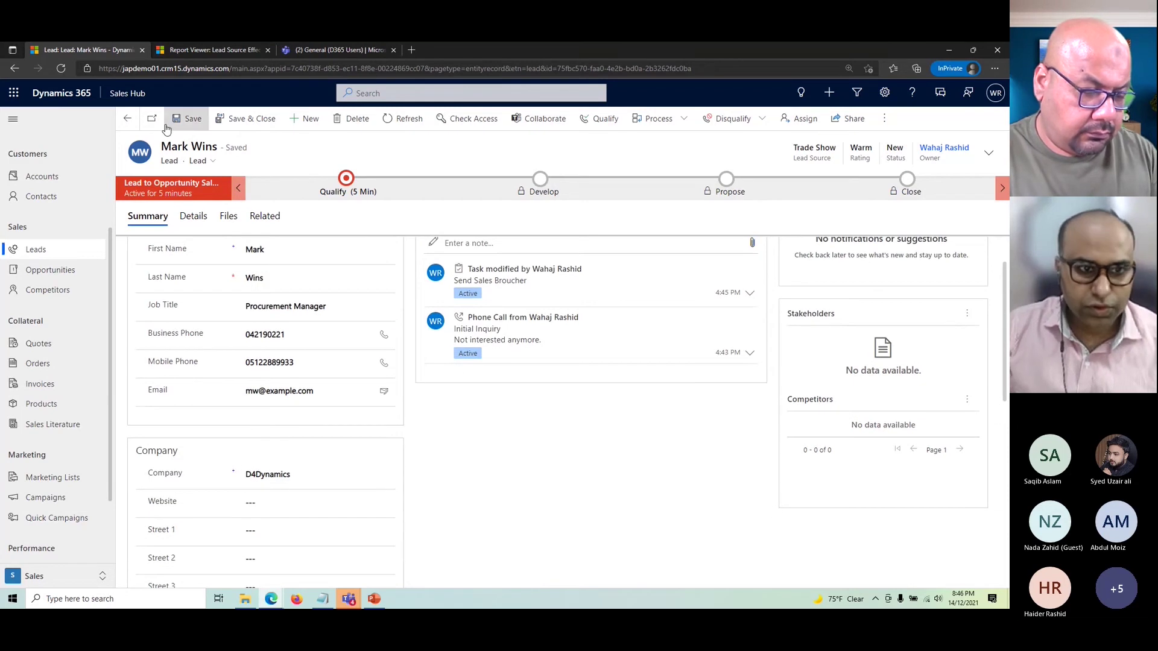
scroll(514, 434, "up", 1)
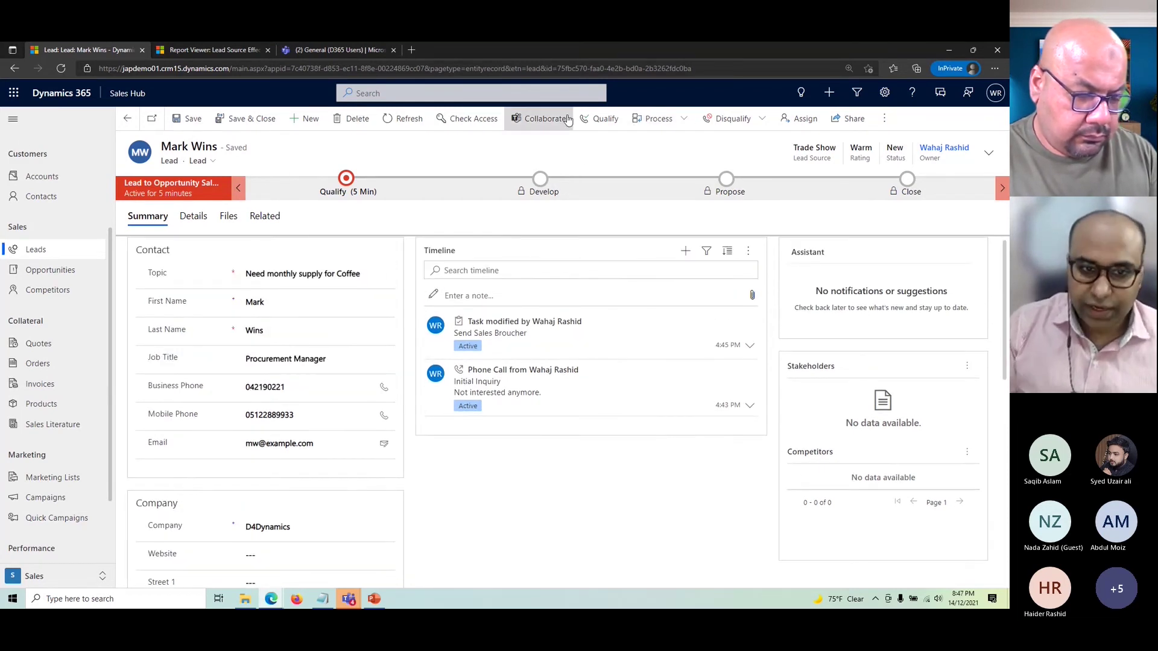
- Set Purchase Timeframe to This Quarter in the lead's Qualify stage, leaving it unsaved
left_click(346, 183)
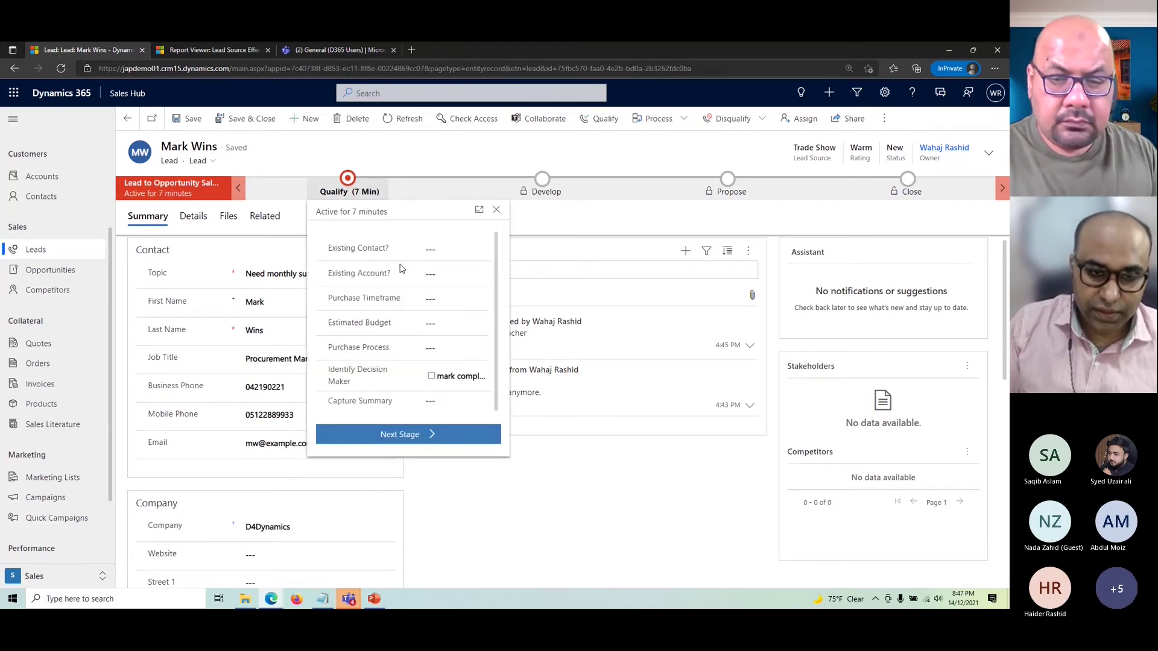
left_click(355, 192)
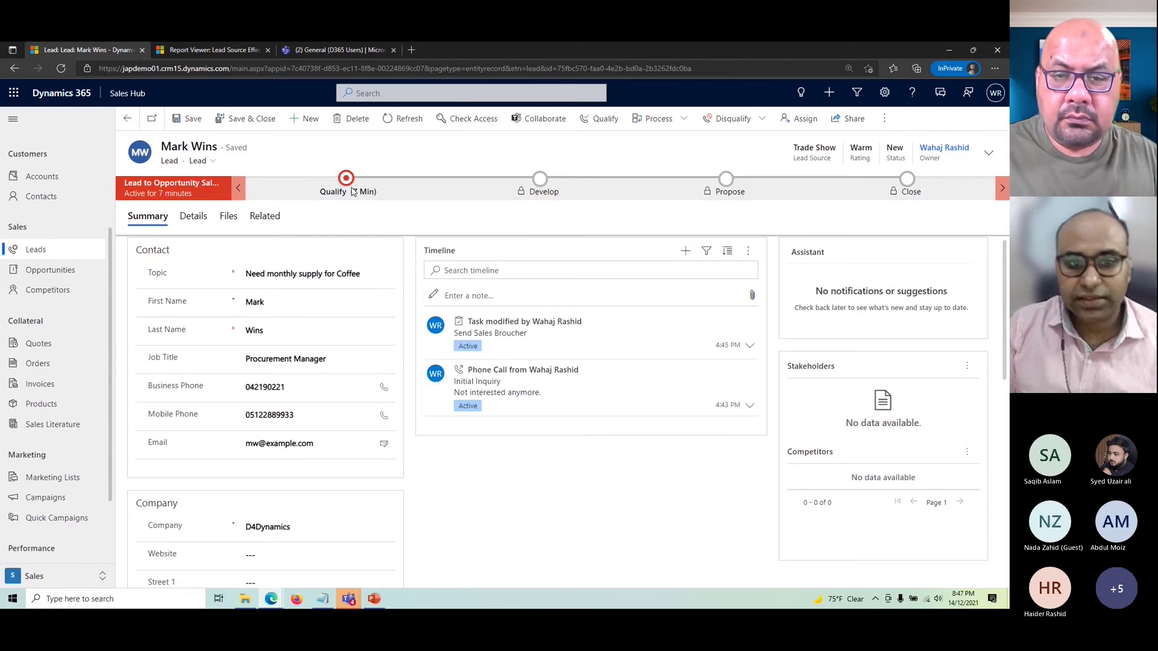
left_click(355, 192)
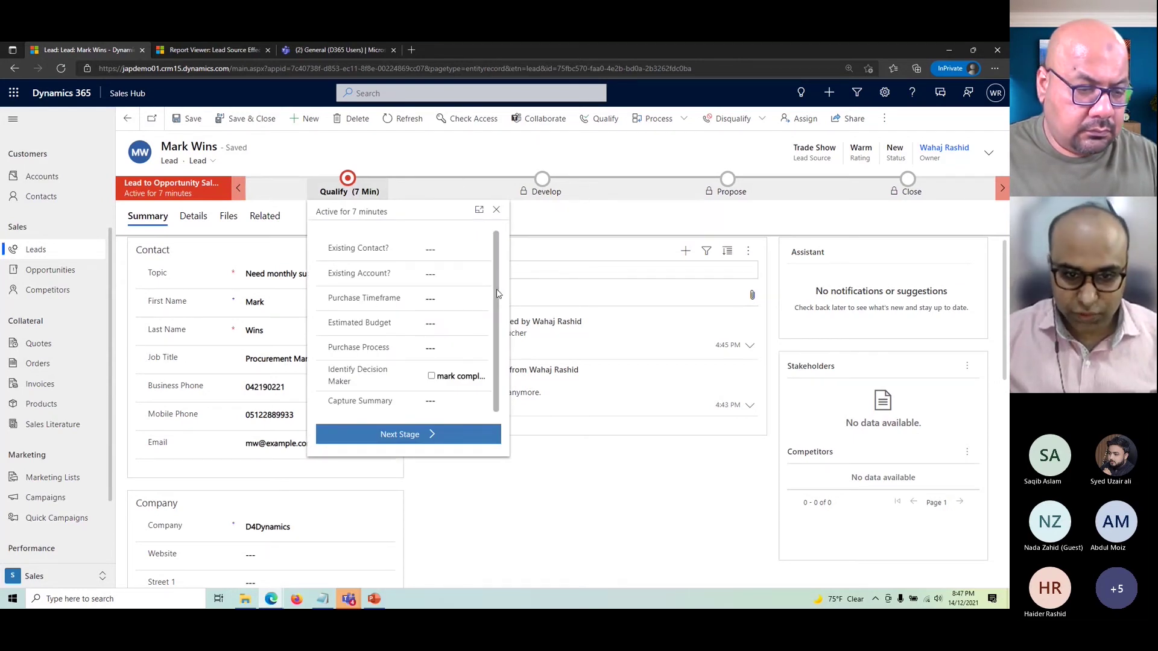
scroll(500, 277, "down", 1)
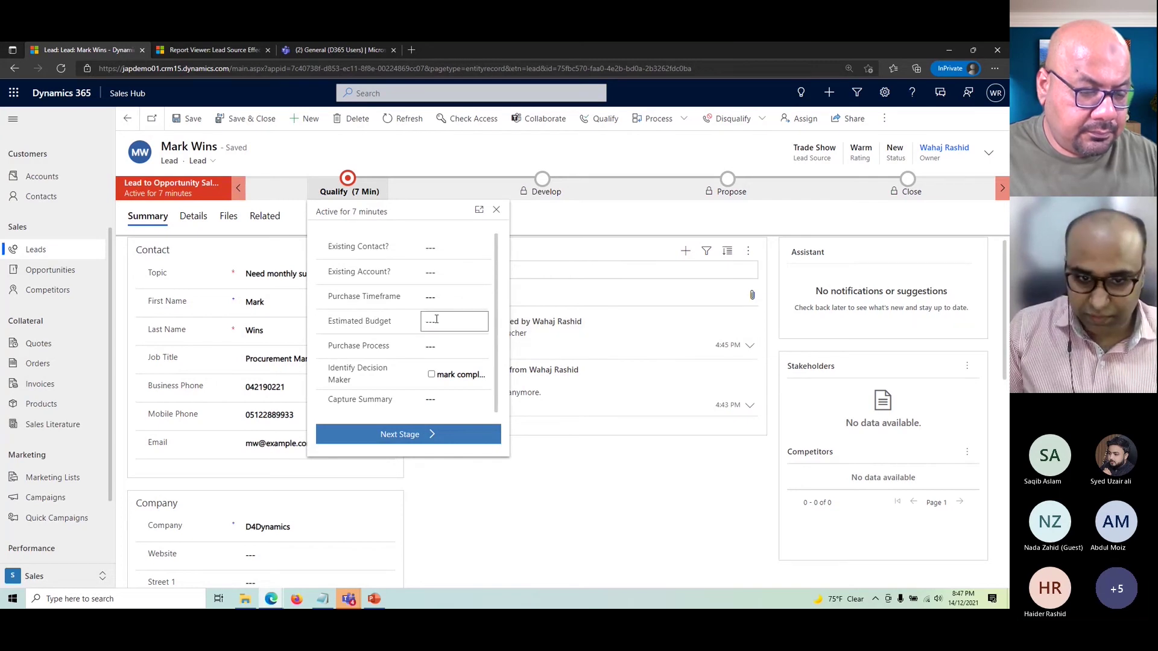
left_click(439, 299)
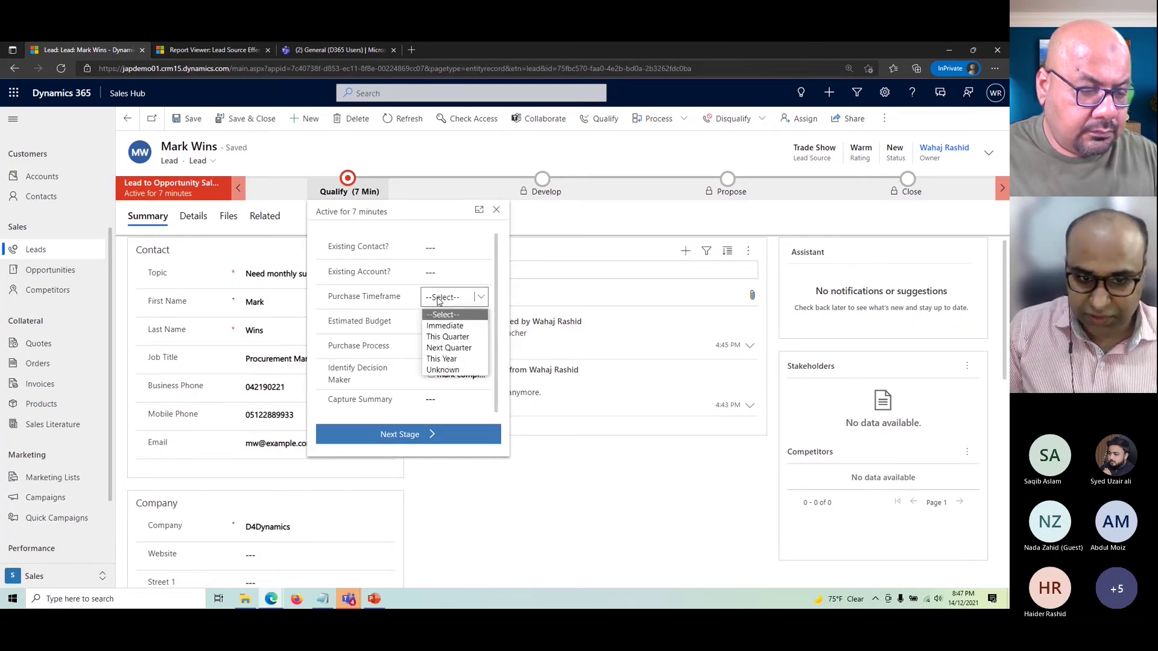
left_click(461, 340)
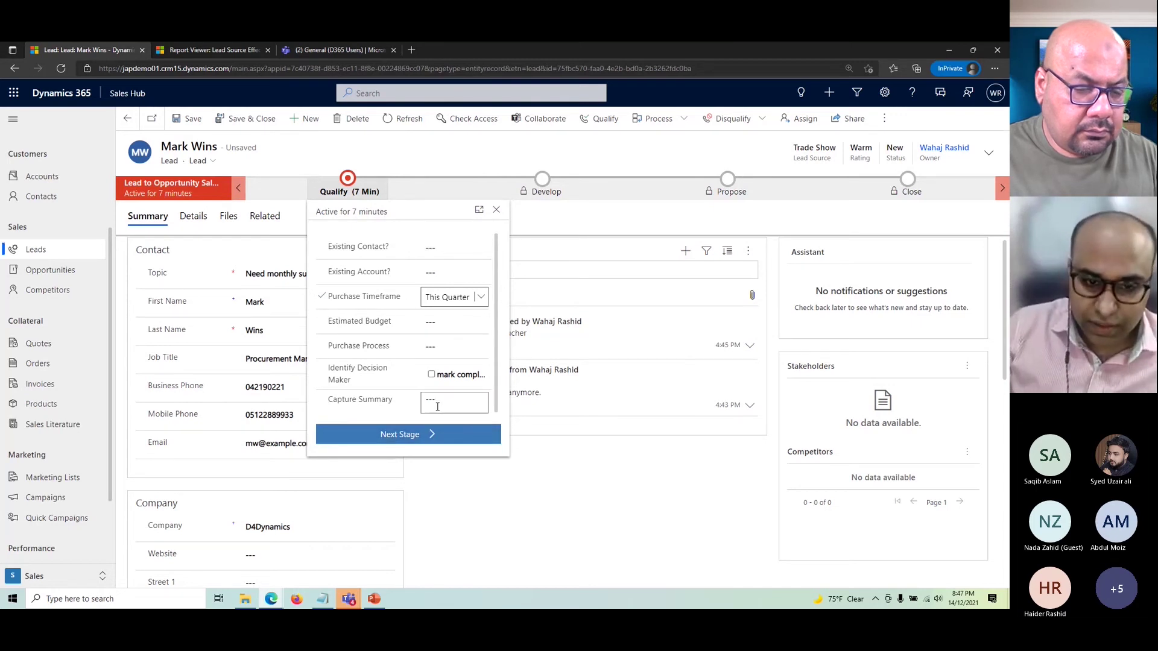
left_click(564, 496)
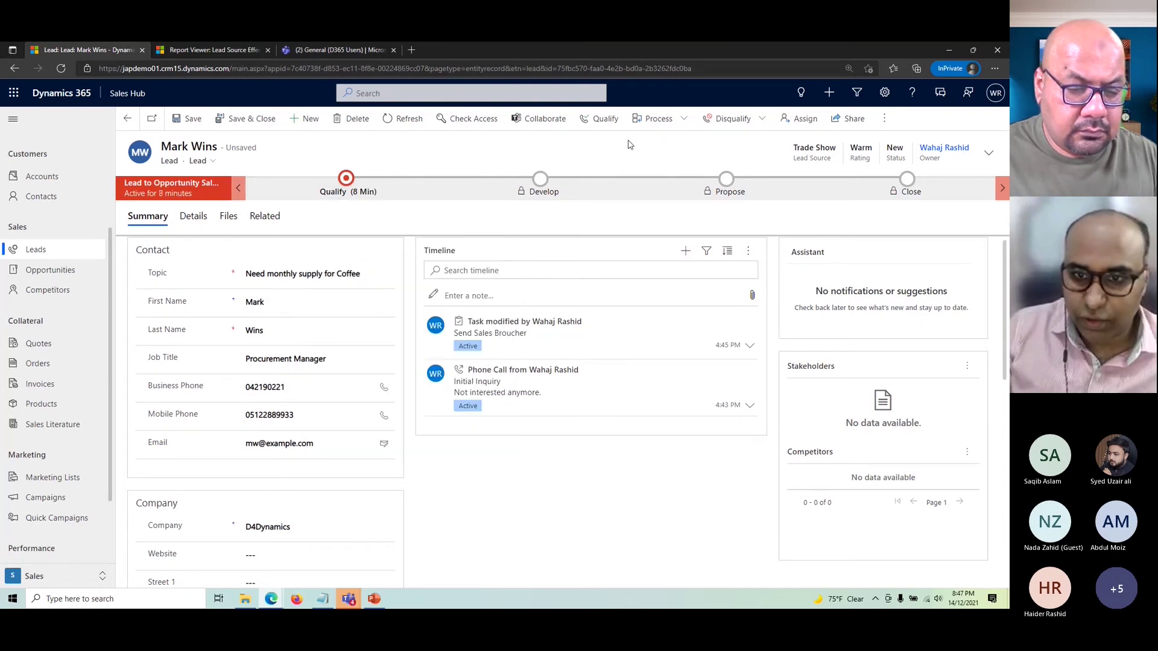
- Qualify the lead into the 'Need monthly supply for Coffee' opportunity and open its D4Dynamics account
left_click(606, 120)
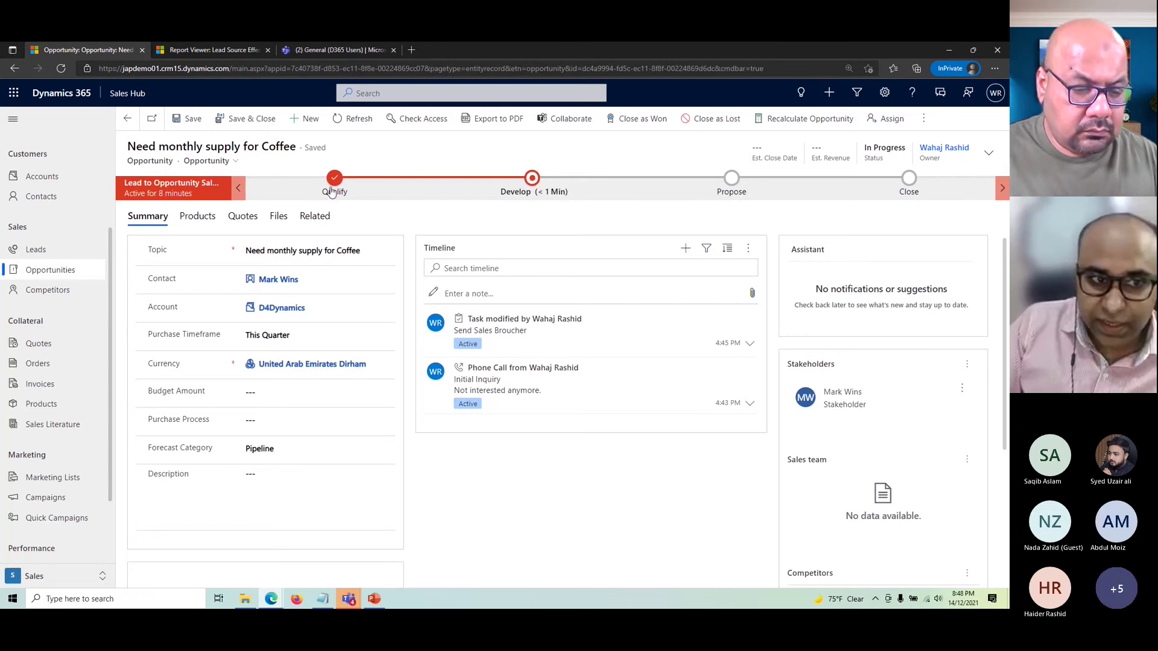
left_click_drag(124, 162, 174, 162)
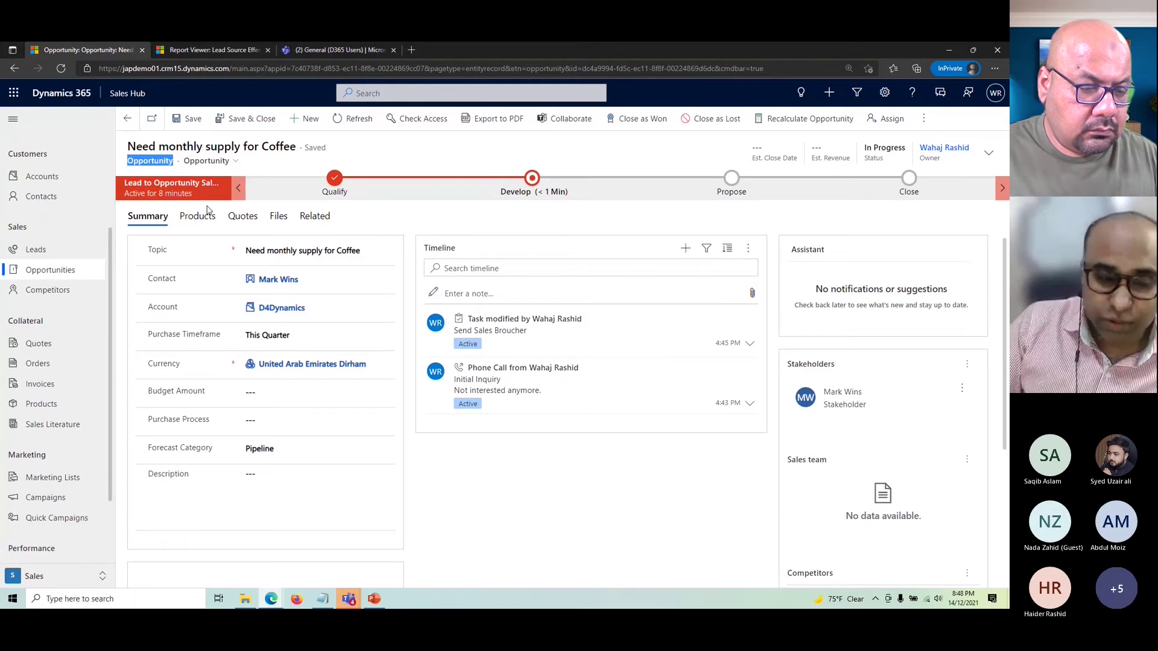
left_click(154, 171)
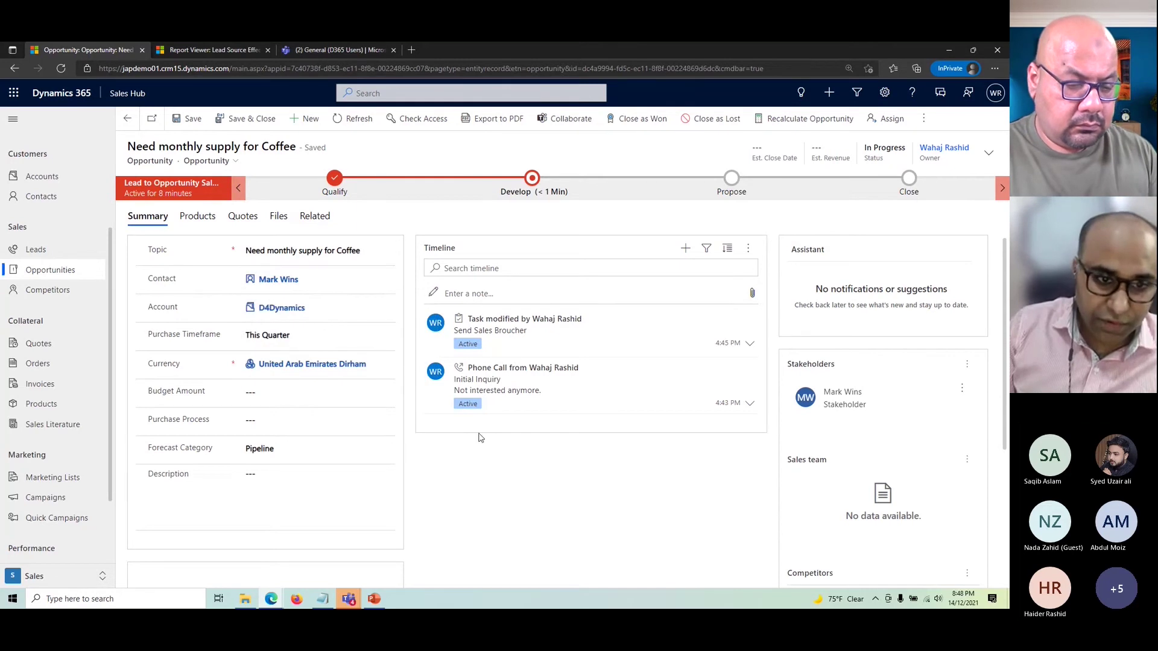
left_click(277, 310)
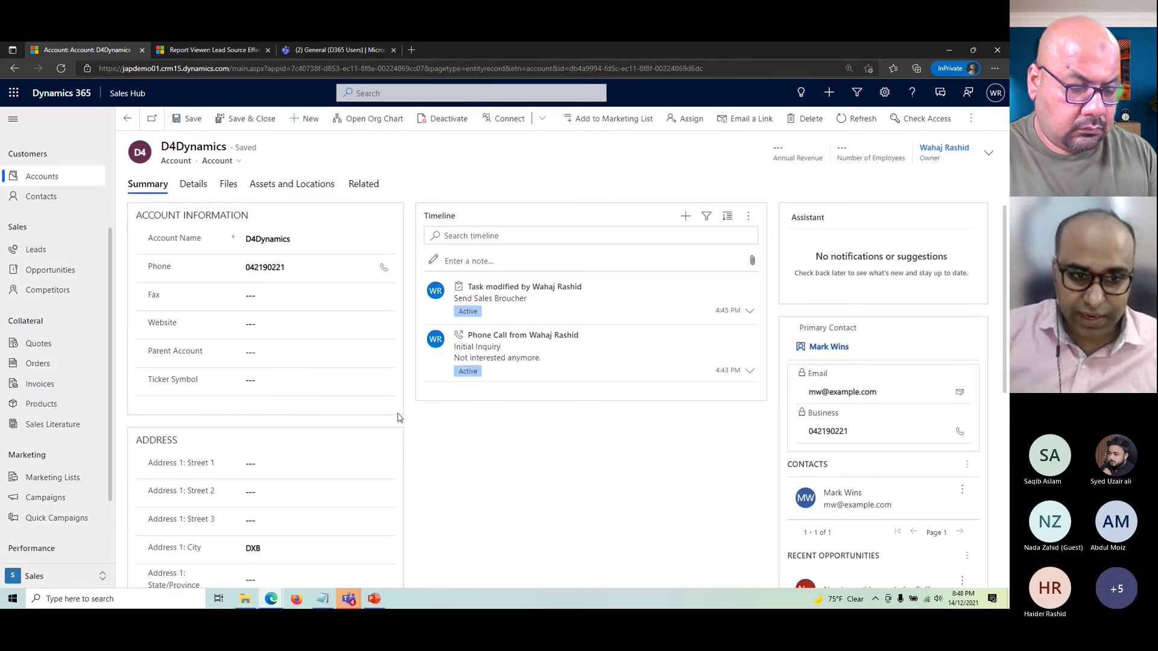
- Open 'Need monthly supply for Coffee' from D4Dynamics' Recent Opportunities list
scroll(272, 482, "down", 1)
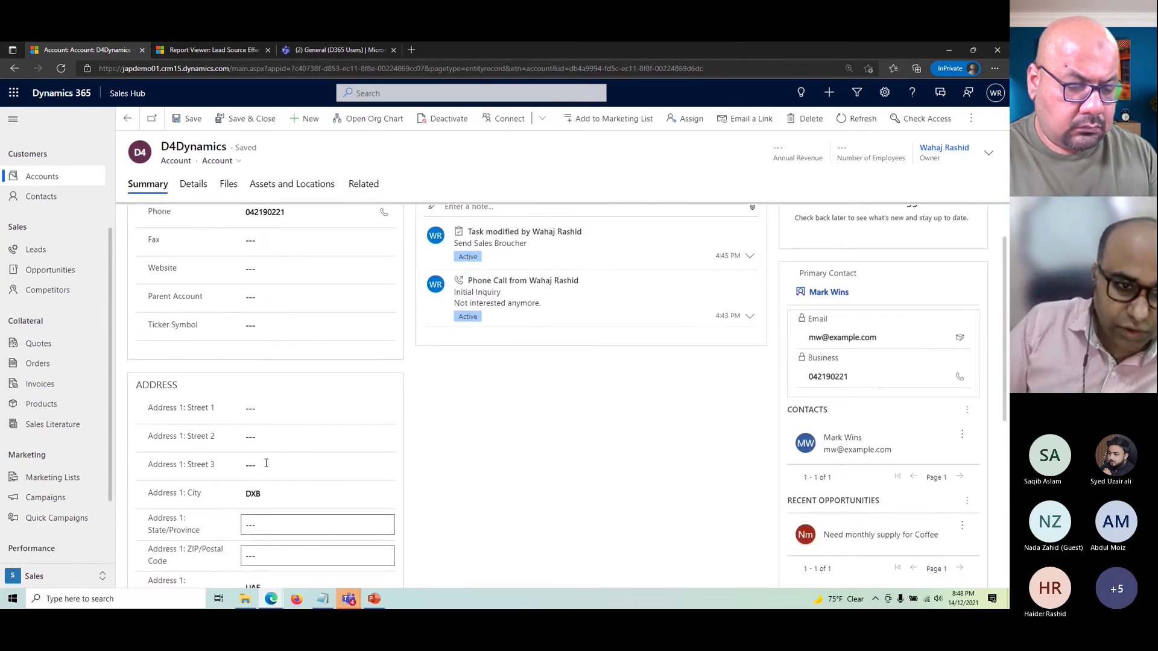
scroll(302, 260, "up", 1)
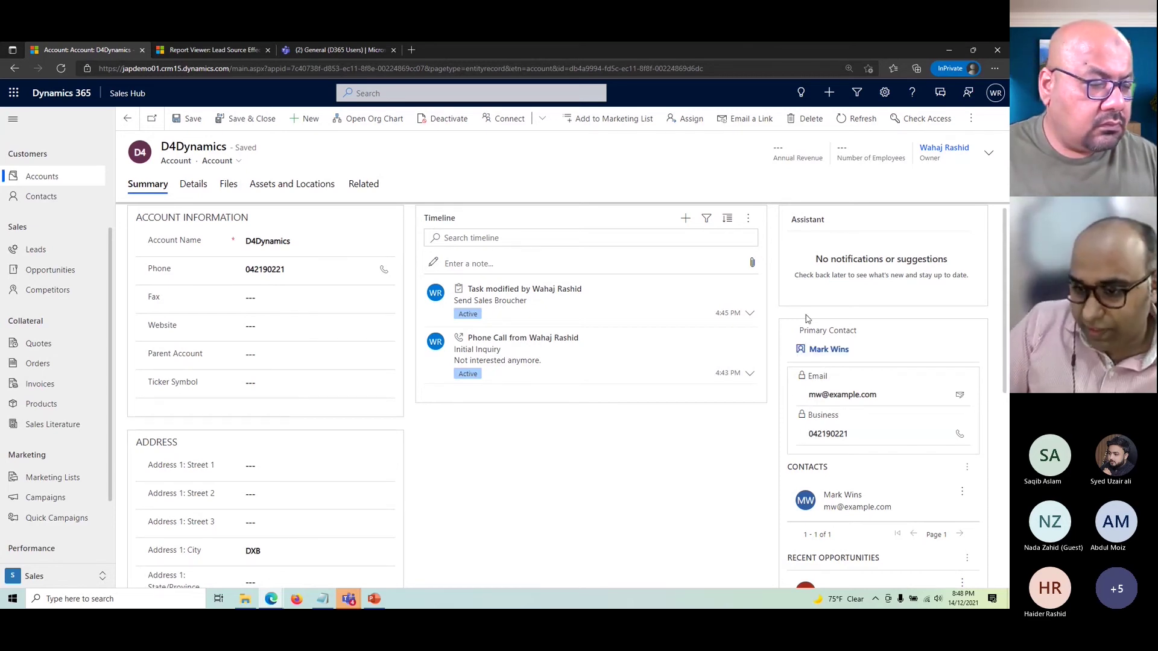
scroll(885, 527, "down", 2)
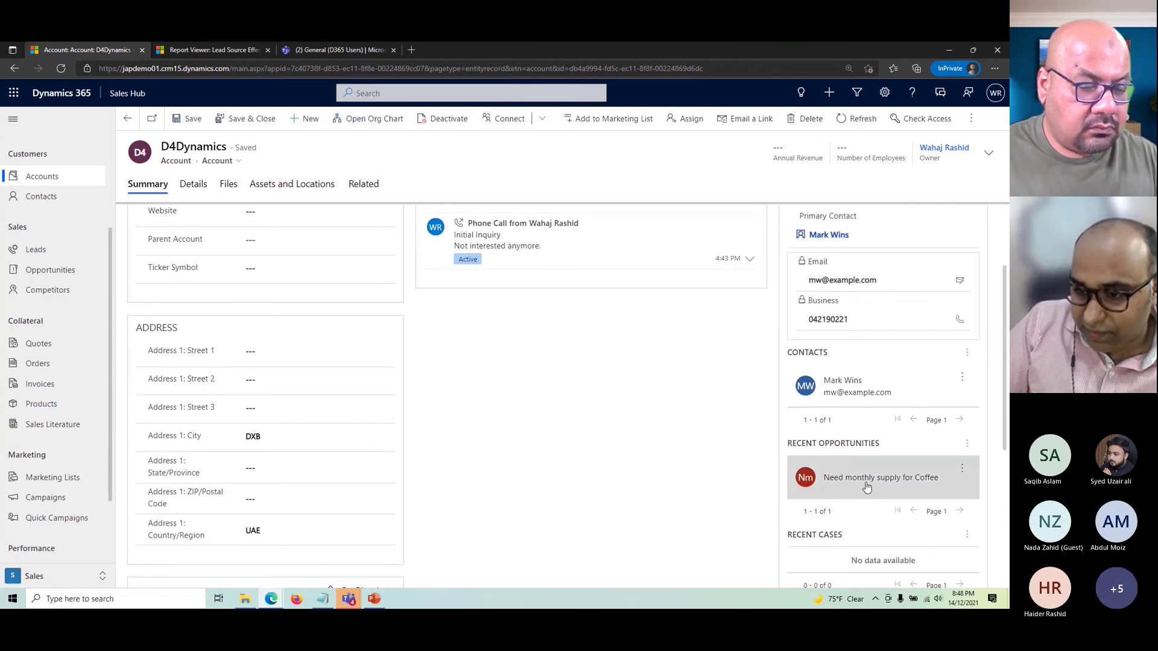
scroll(866, 486, "down", 1)
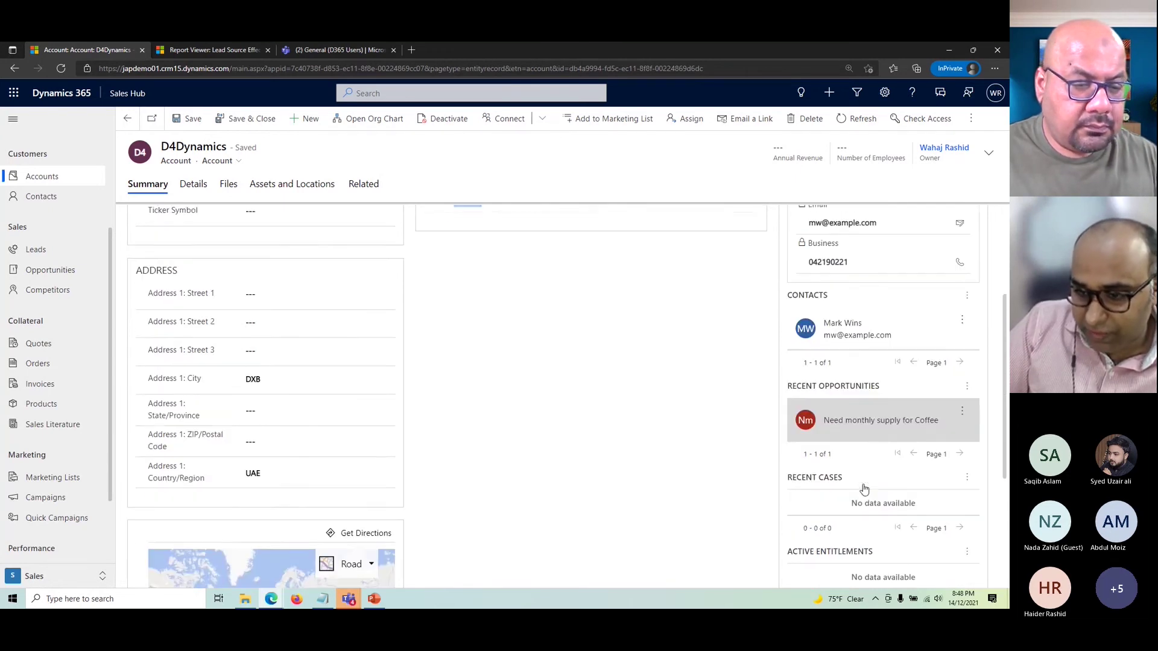
left_click(874, 430)
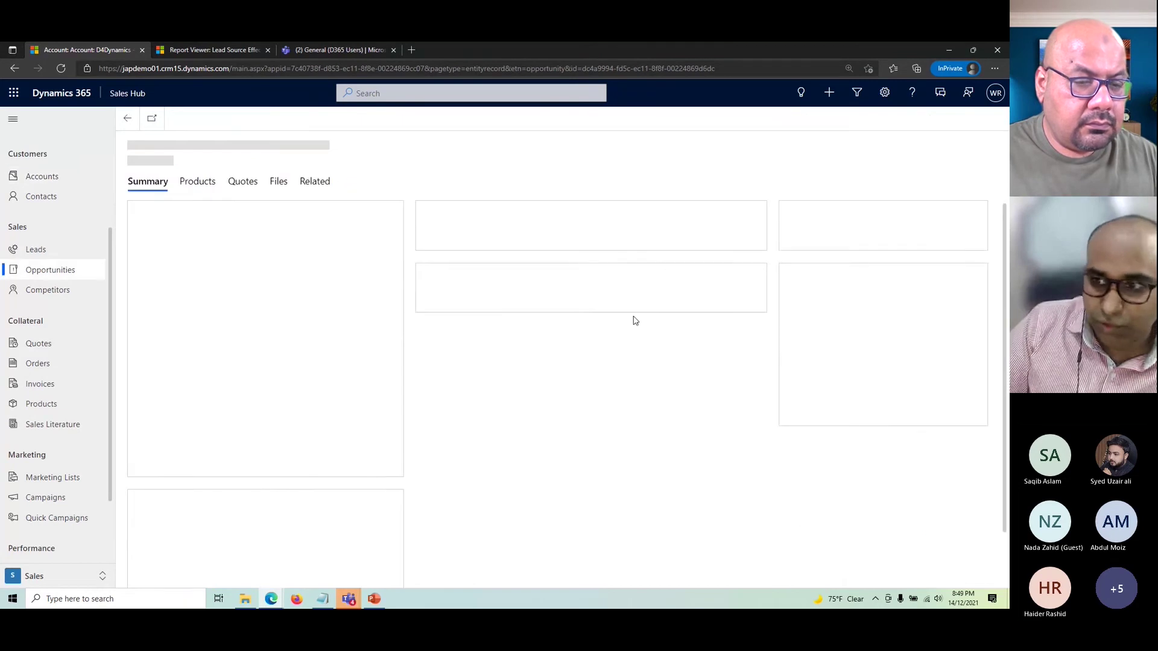
- Open and review the opportunity's contact record
left_click(281, 279)
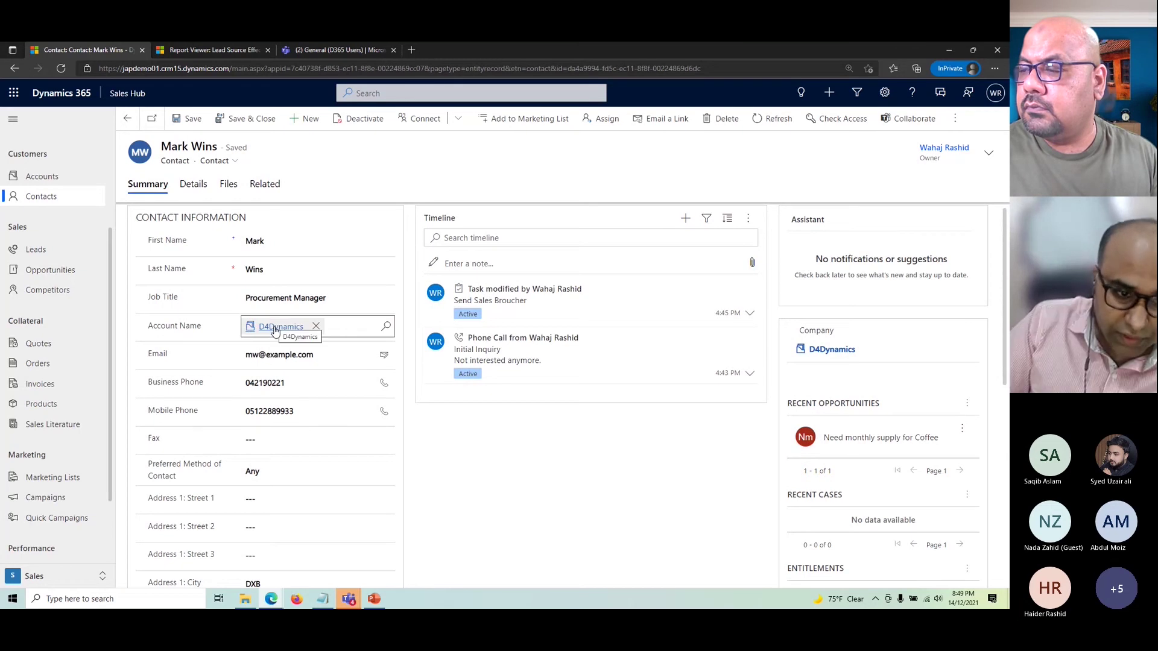
scroll(499, 481, "down", 1)
scroll(399, 218, "up", 1)
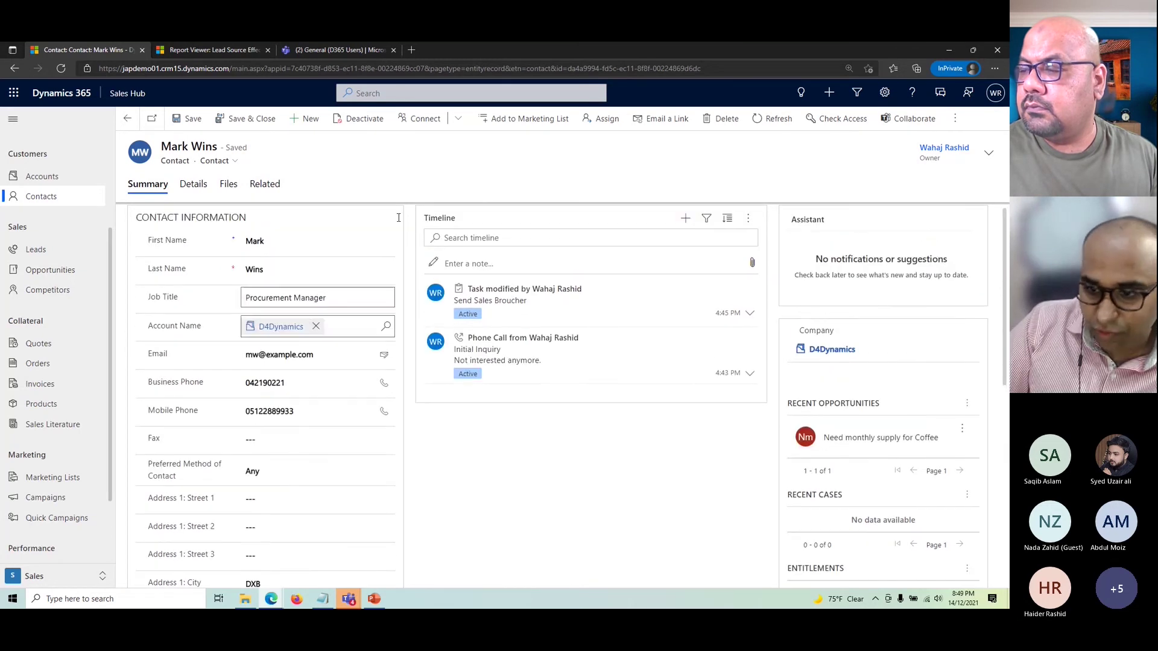
- Return to 'Need monthly supply for Coffee' from the contact's recent opportunities and review it
left_click(910, 439)
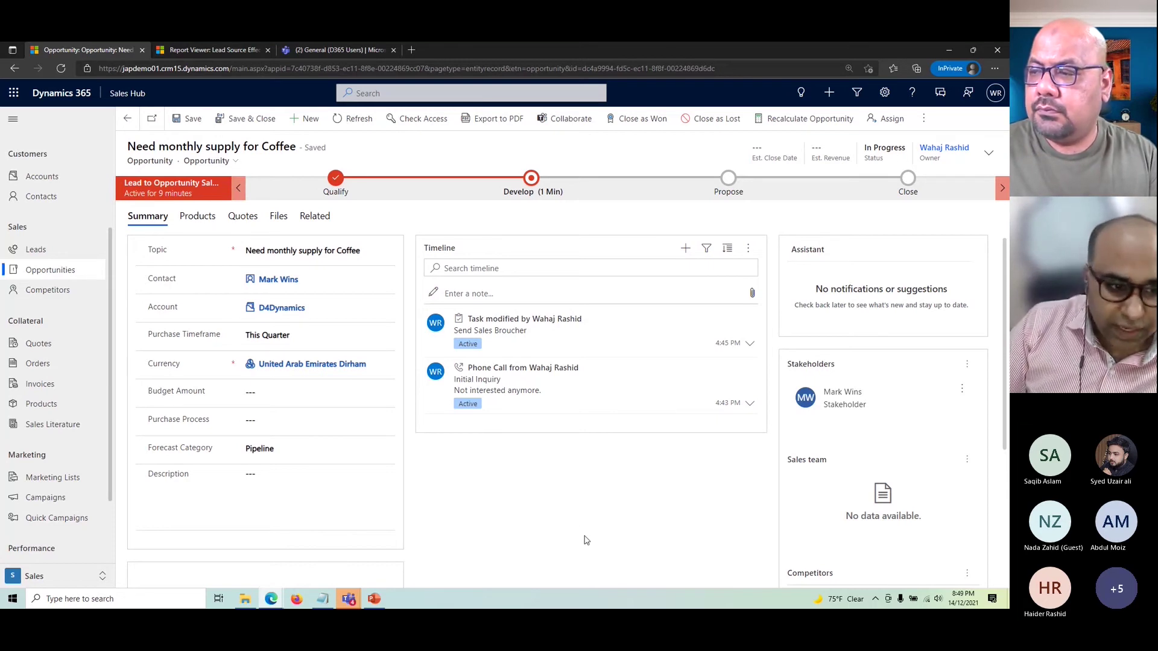
scroll(517, 489, "down", 1)
scroll(516, 489, "up", 1)
- Switch the Leads list to Closed Leads and open the qualified coffee supply lead
left_click(37, 249)
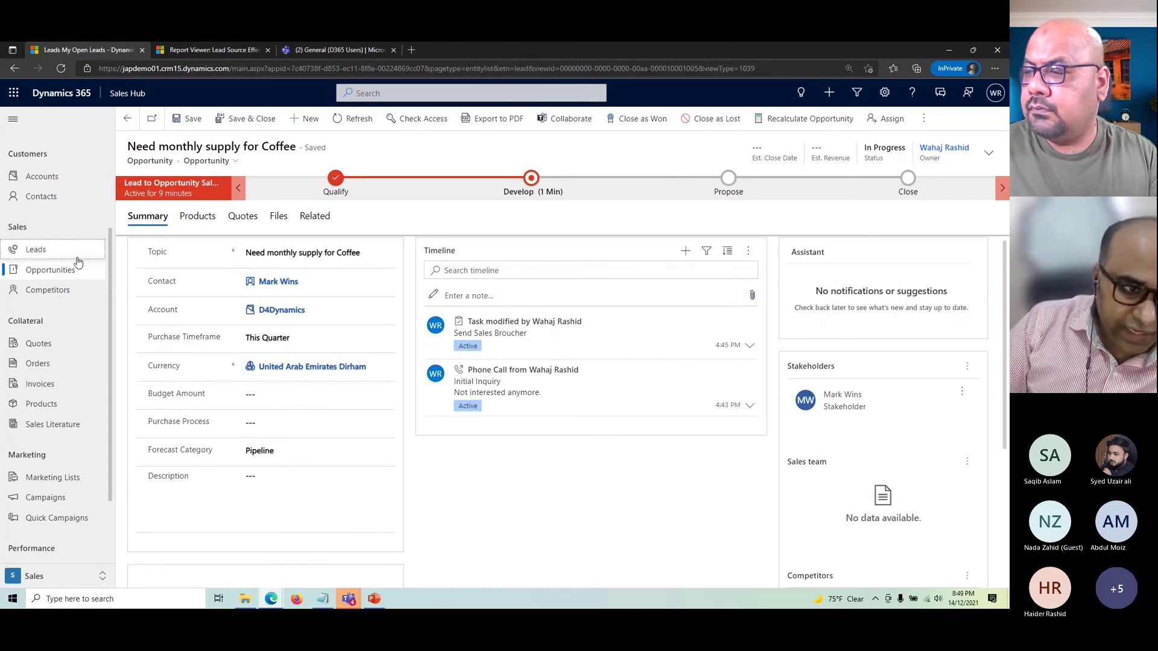
left_click(181, 148)
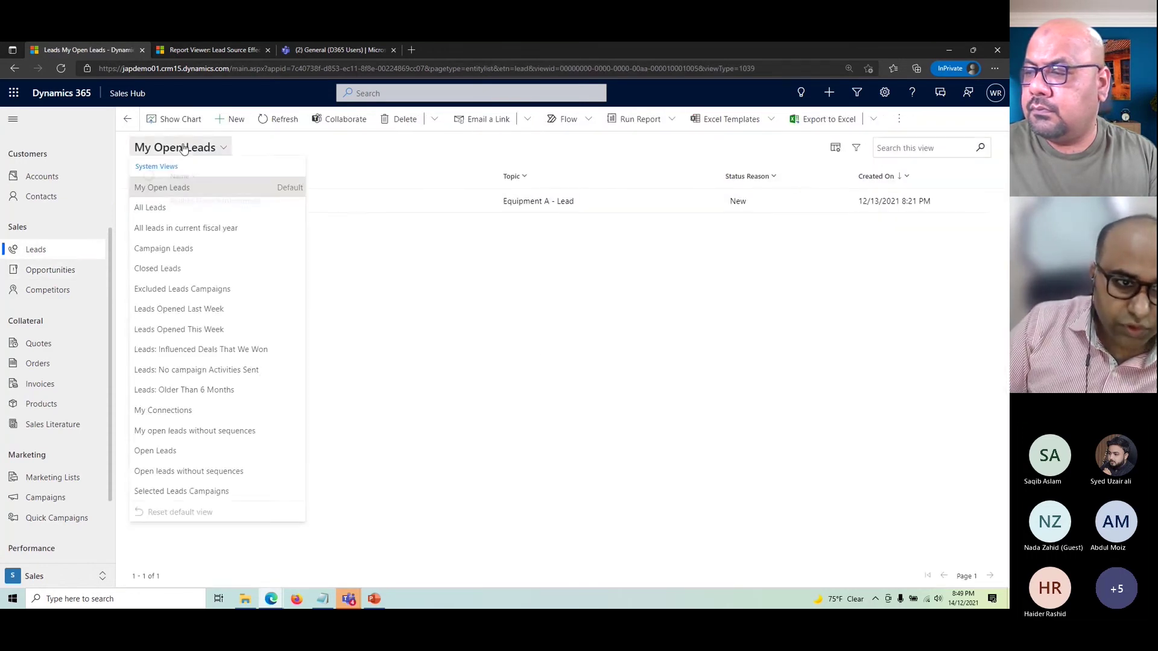
left_click(157, 269)
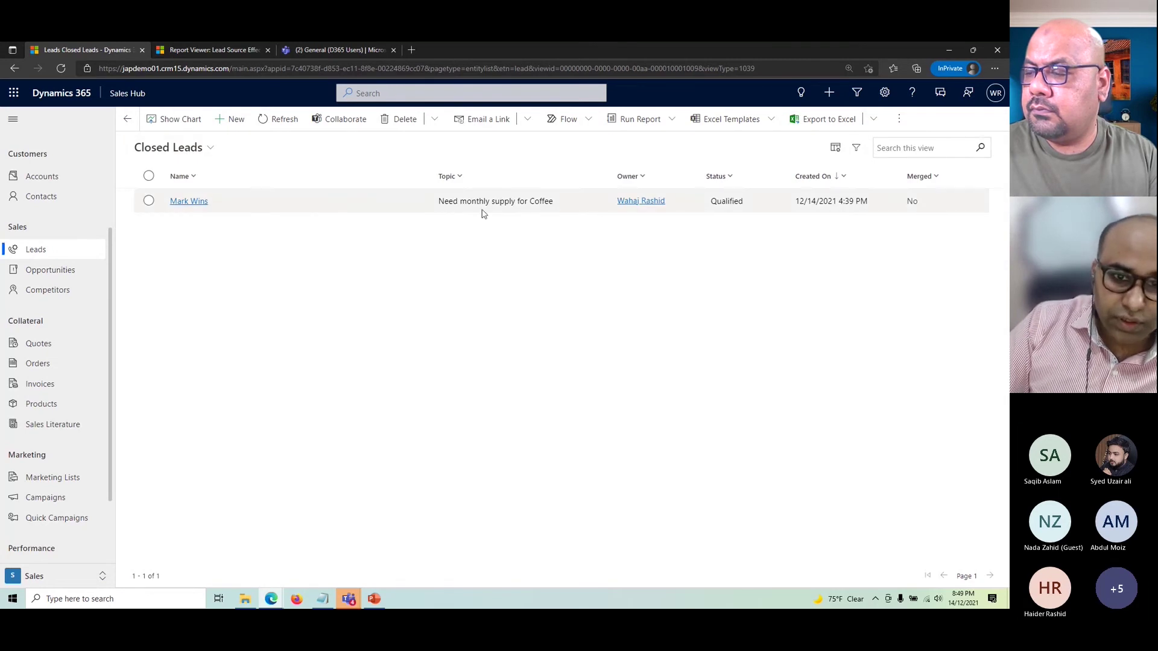
double_click(460, 206)
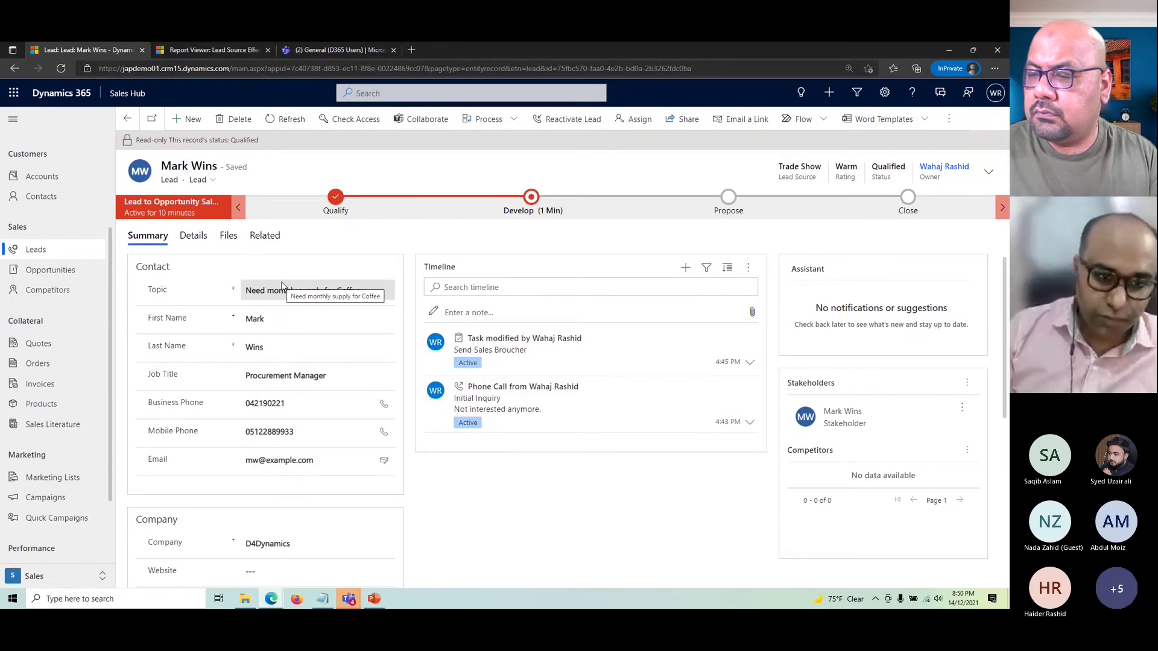
- Review the read-only Qualified coffee lead, then go back to the My Open Leads list
scroll(297, 406, "down", 4)
scroll(296, 431, "up", 3)
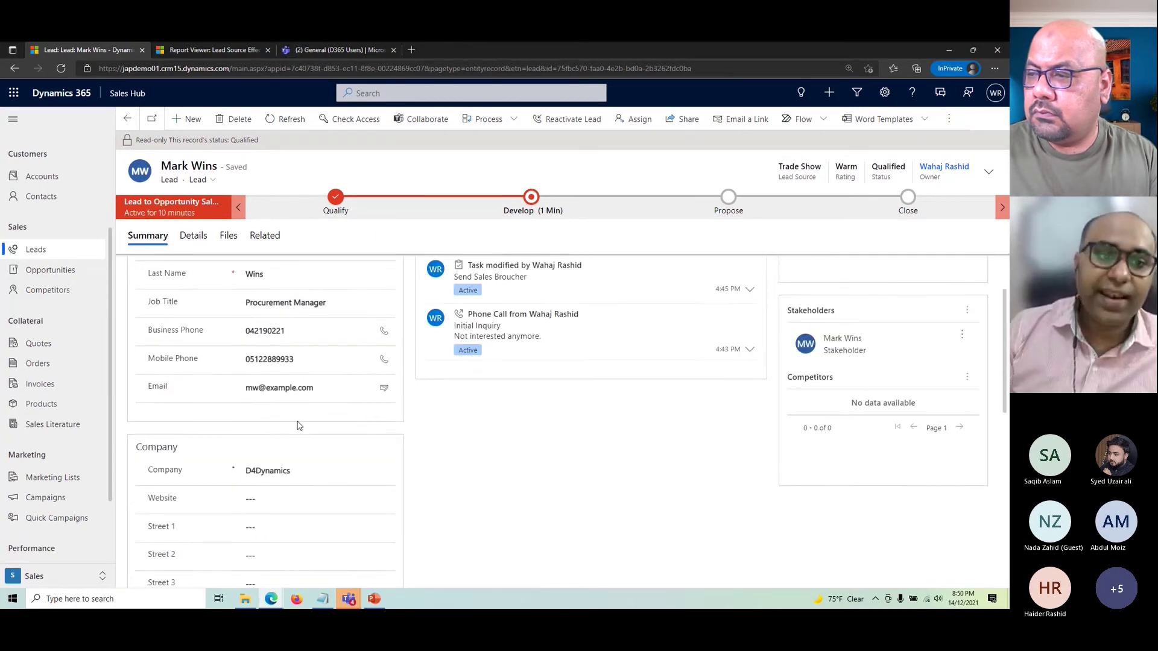
scroll(298, 425, "up", 1)
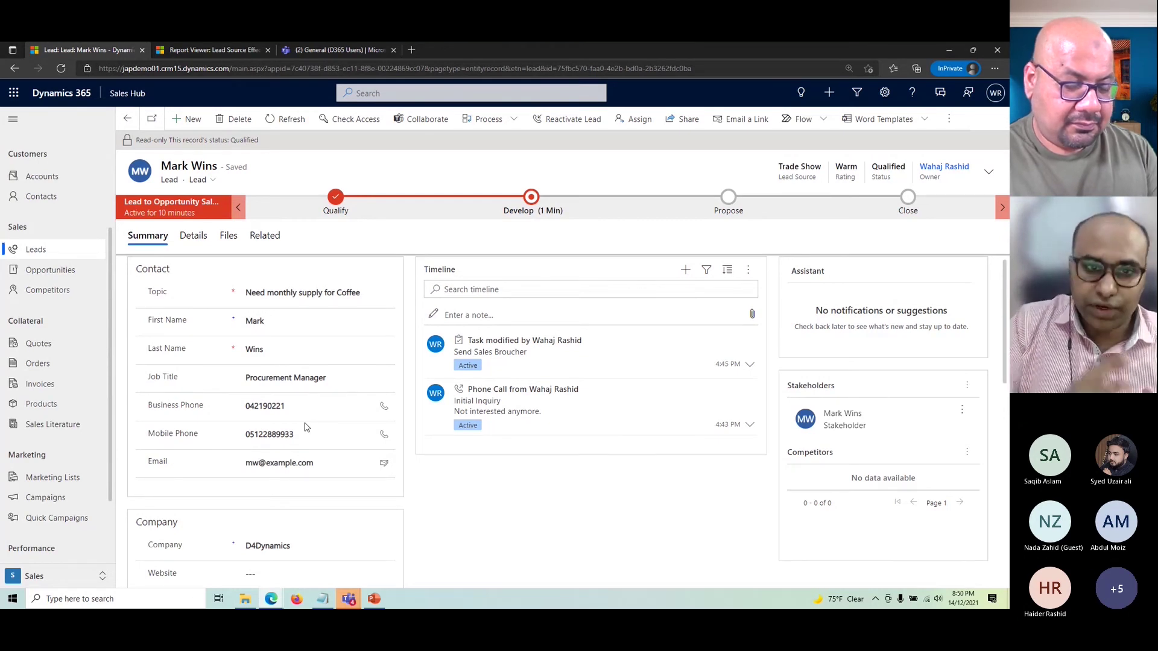
left_click(36, 250)
- Switch the leads list to All Leads and run the Lead Source Effectiveness report
left_click(202, 150)
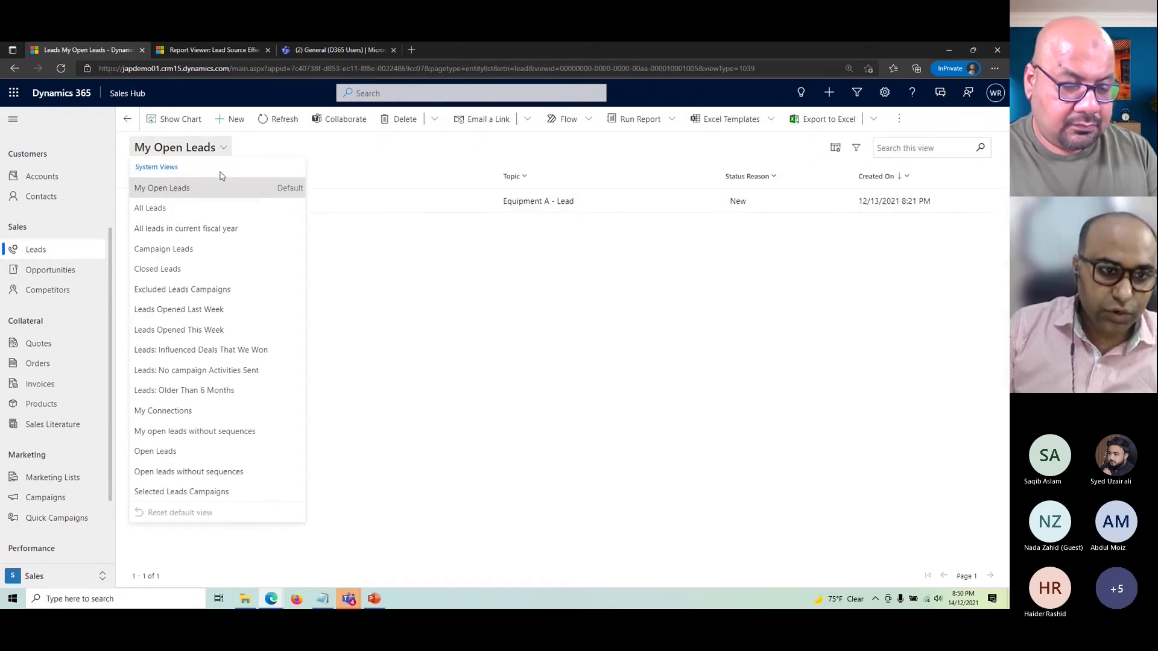
left_click(156, 209)
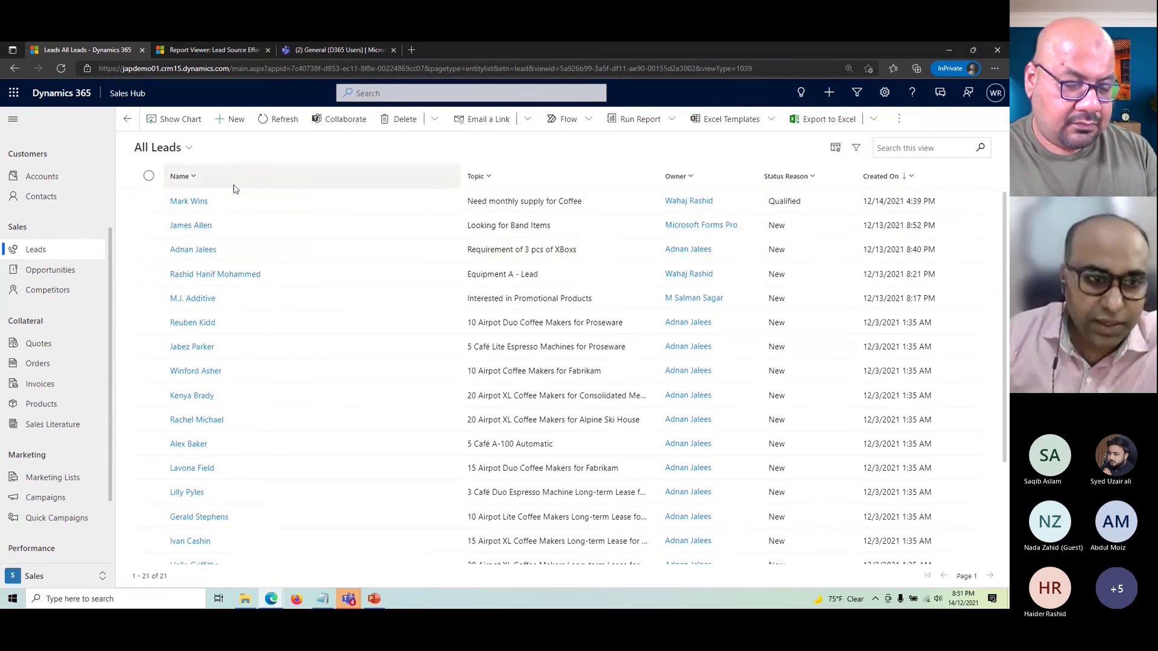
left_click(639, 118)
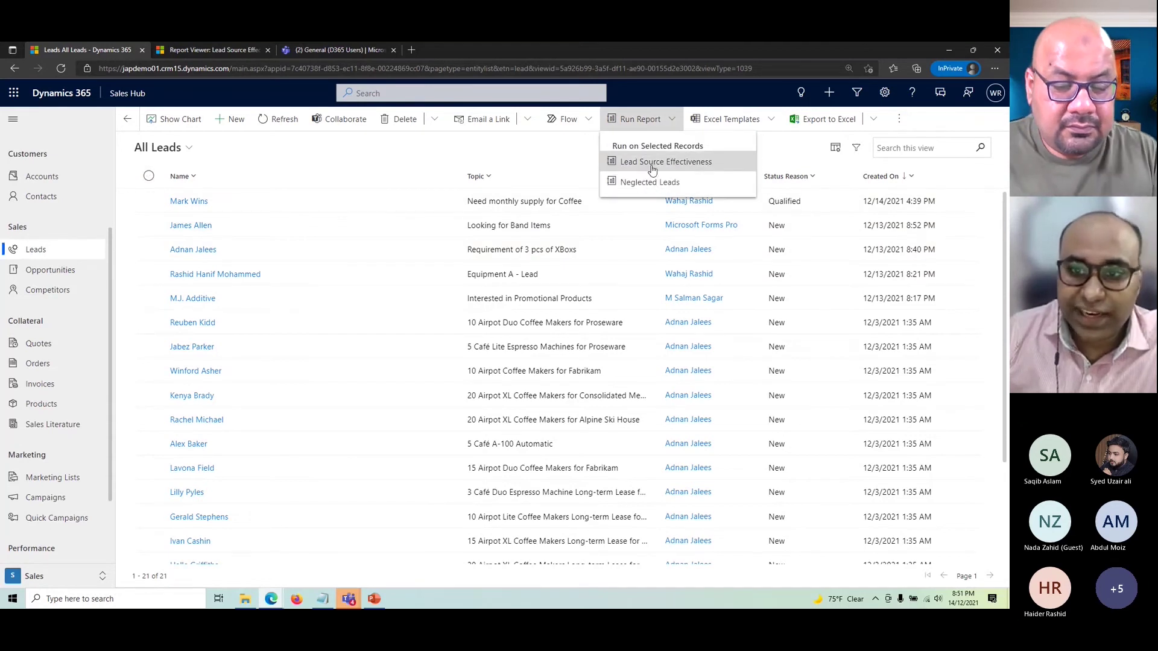
left_click(650, 164)
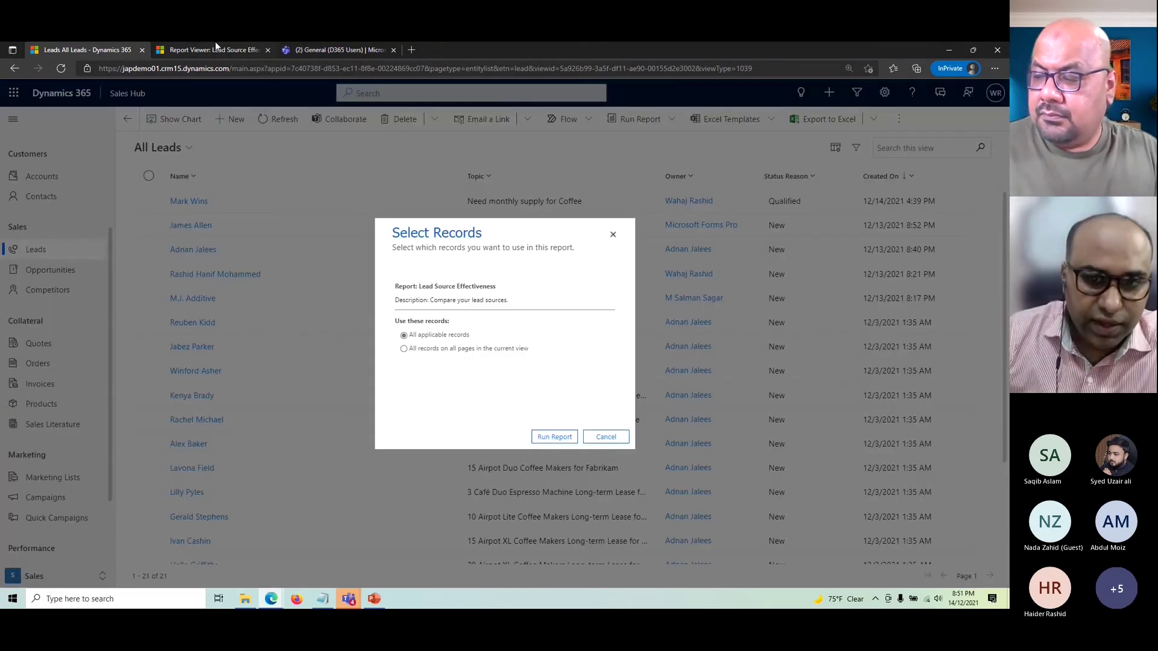
- Review the report results, including Word of Mouth at 15.00%, then return to All Leads
left_click(605, 437)
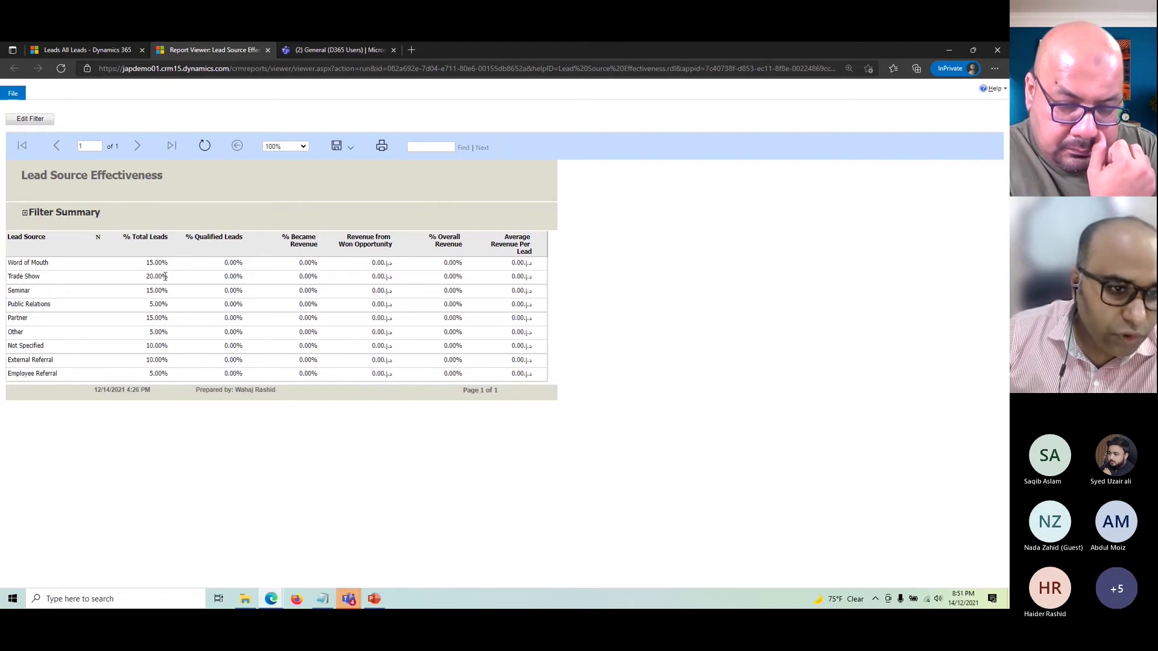
left_click_drag(146, 264, 162, 274)
left_click(163, 362)
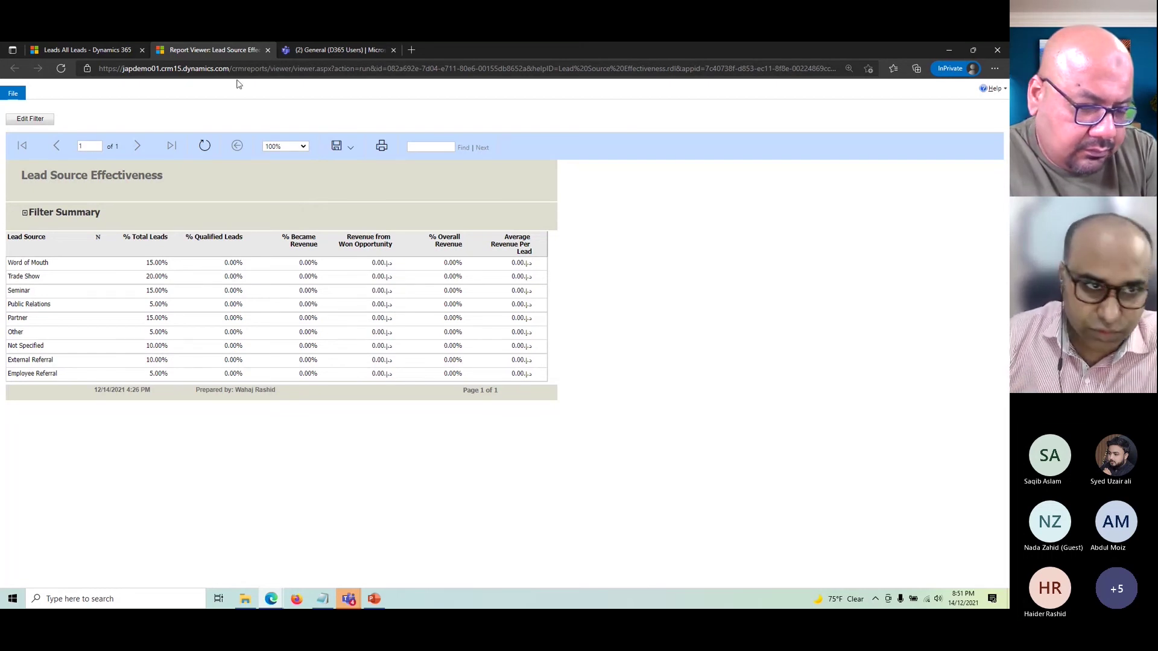
left_click(96, 48)
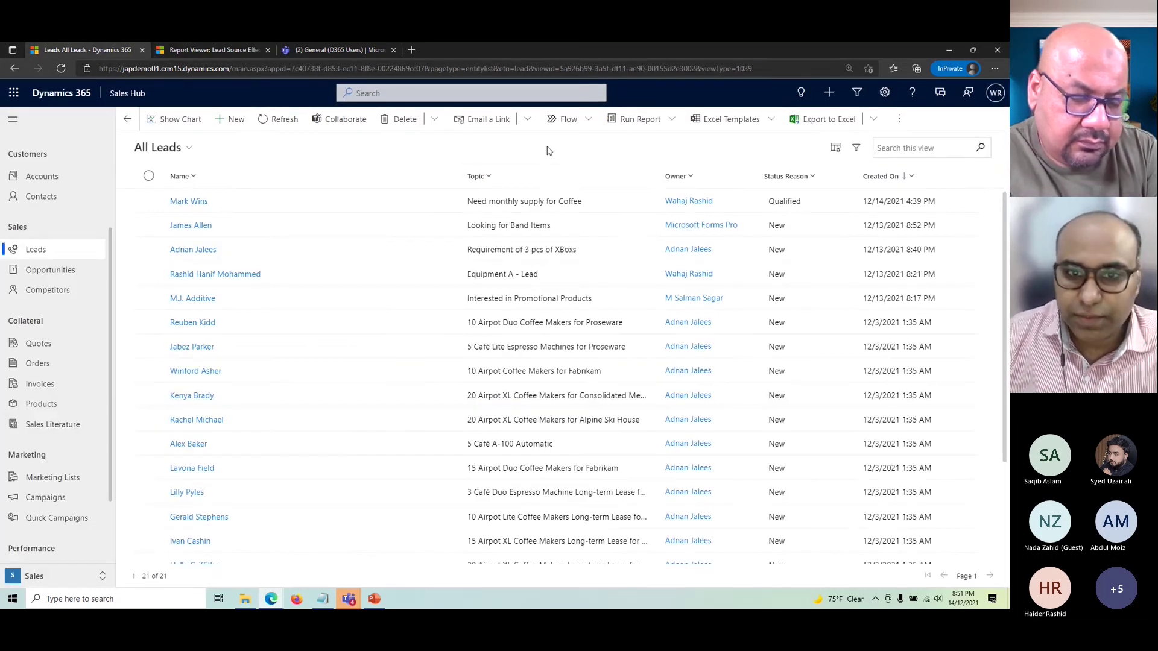
- Dismiss the report choices, return to My Open Leads, and bring up the Quick Create choices
left_click(643, 128)
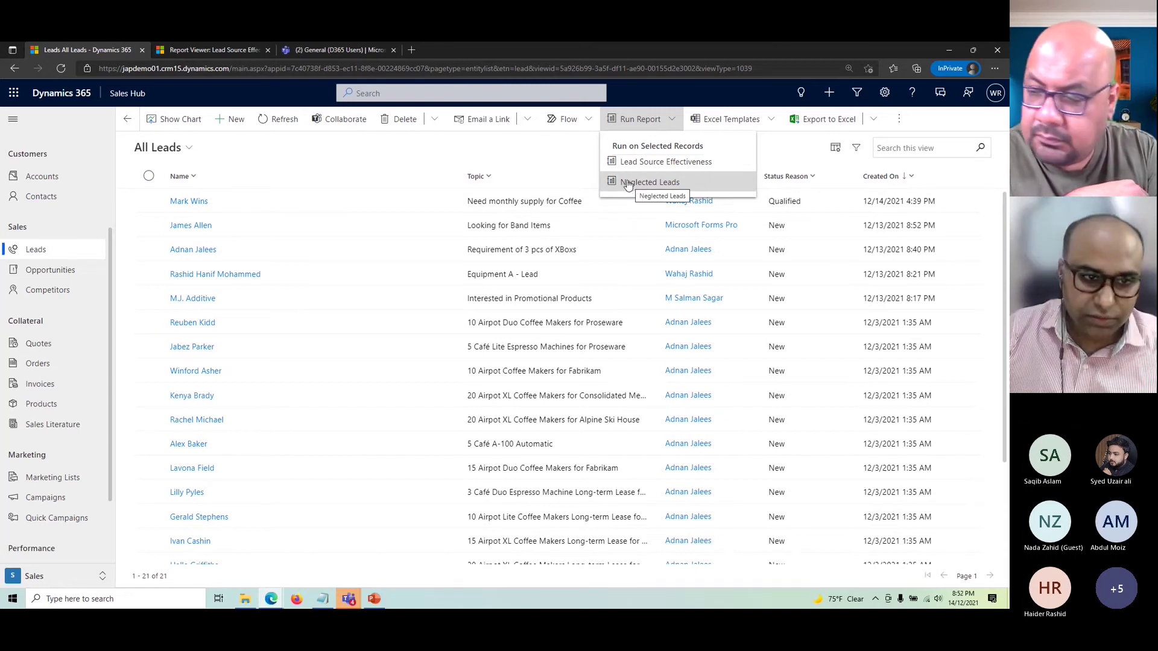
left_click(534, 162)
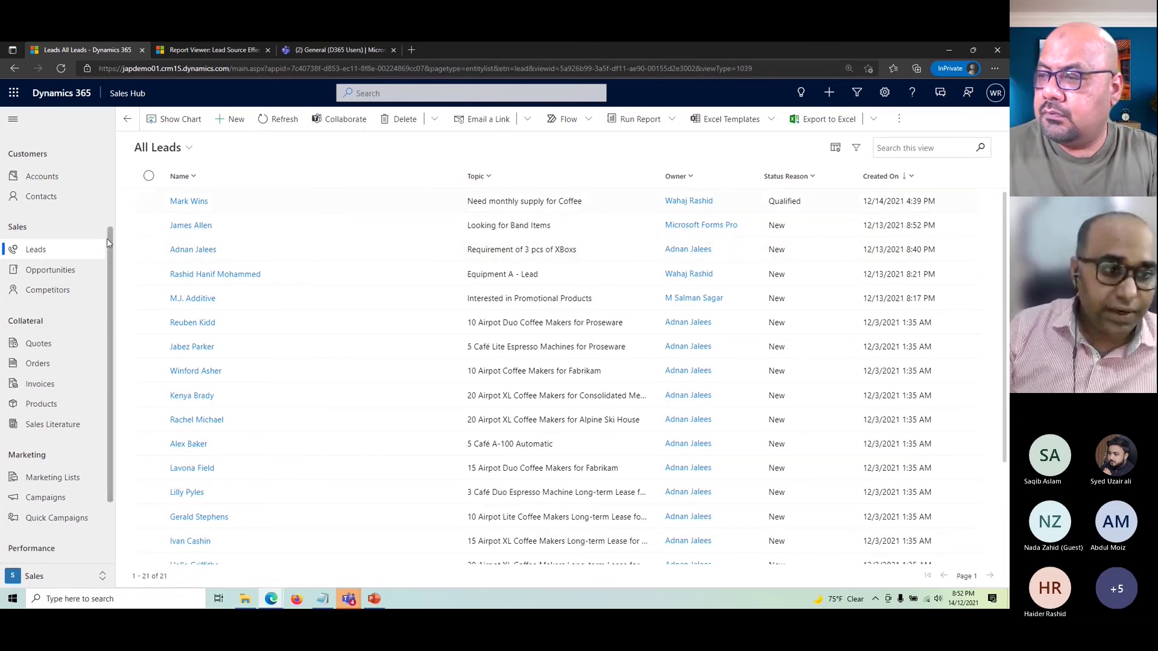
left_click(36, 252)
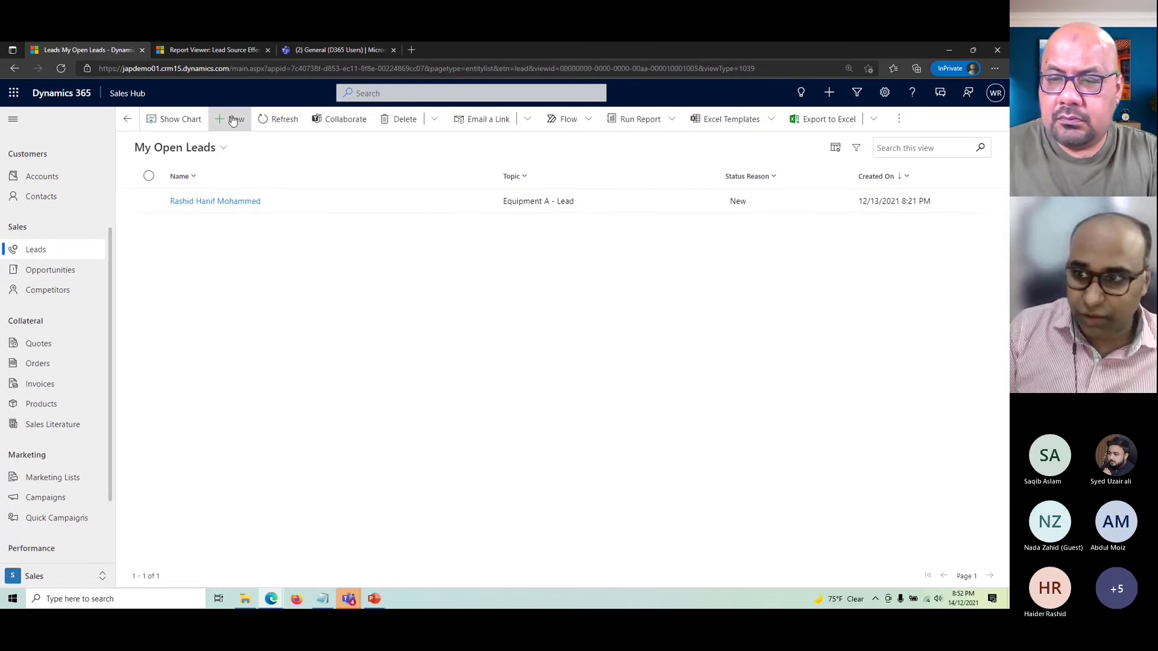
left_click(829, 94)
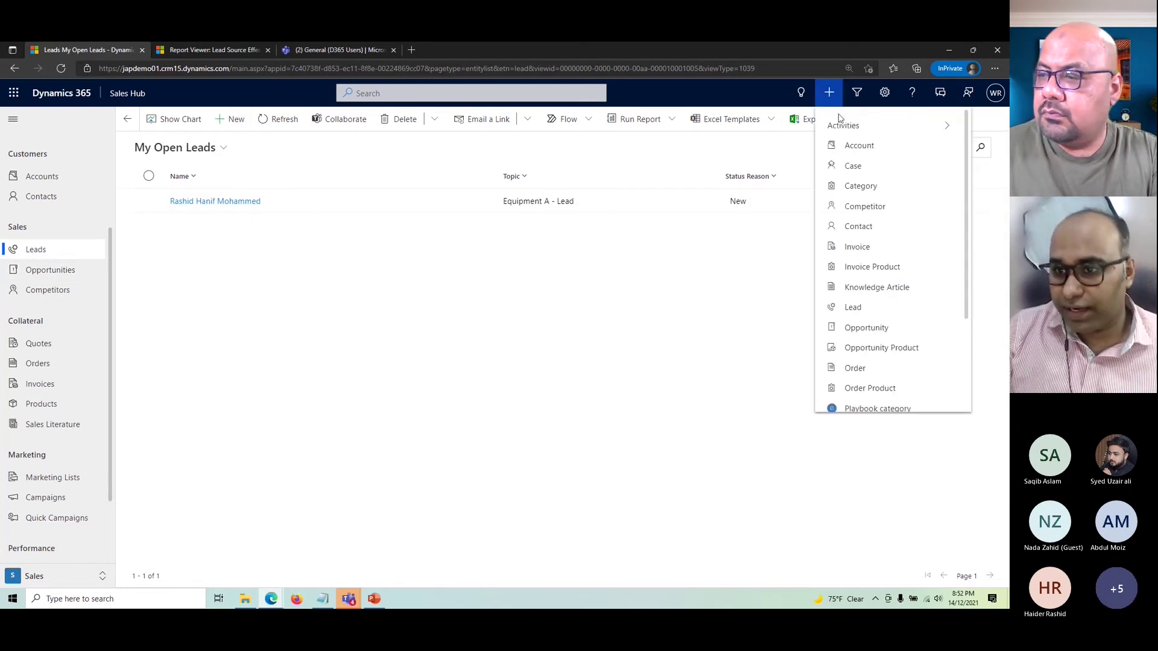
left_click(881, 310)
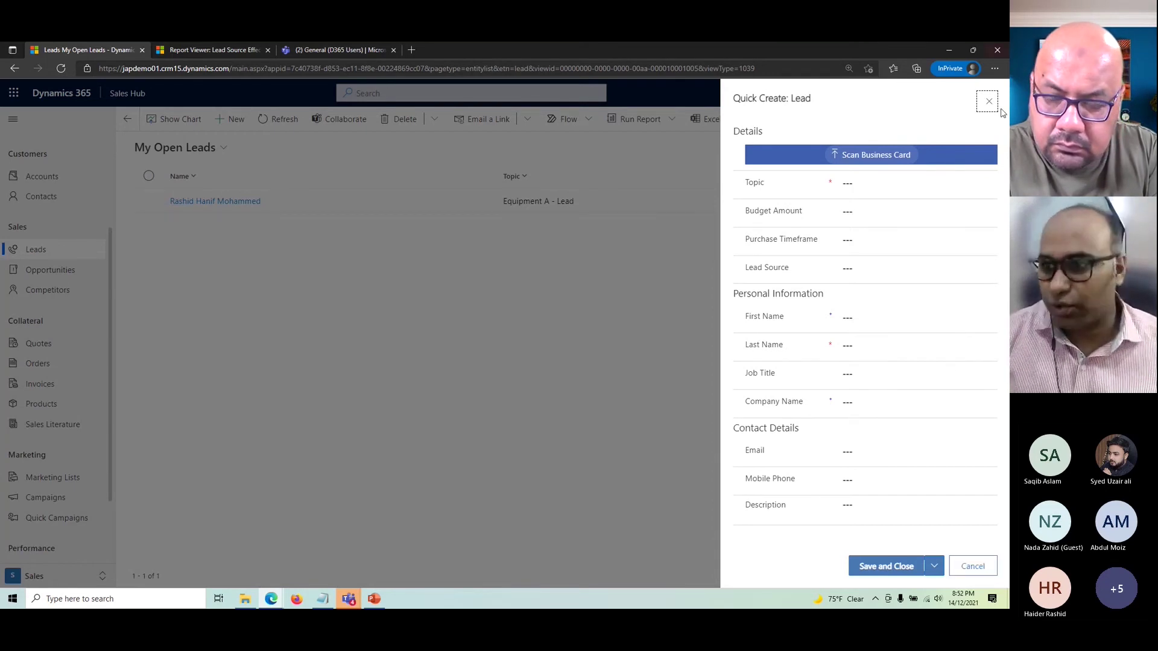
left_click(973, 566)
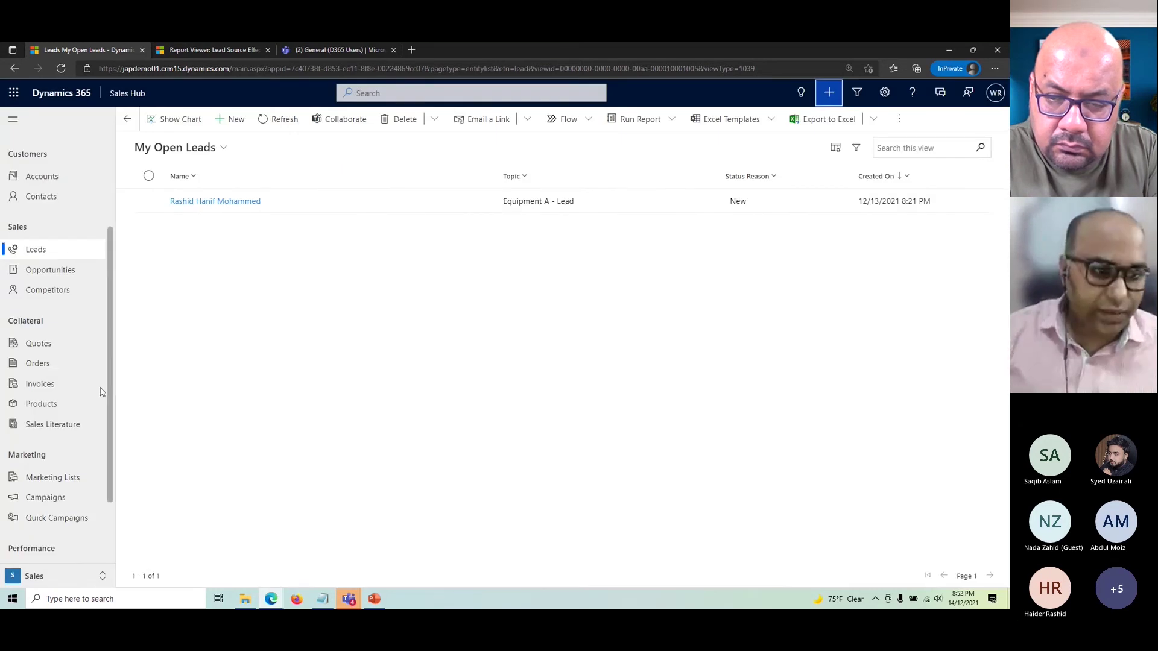
- Open the 'Hello from the traing world!' email from Activities' All Emails view and show its conversion options
scroll(50, 277, "up", 3)
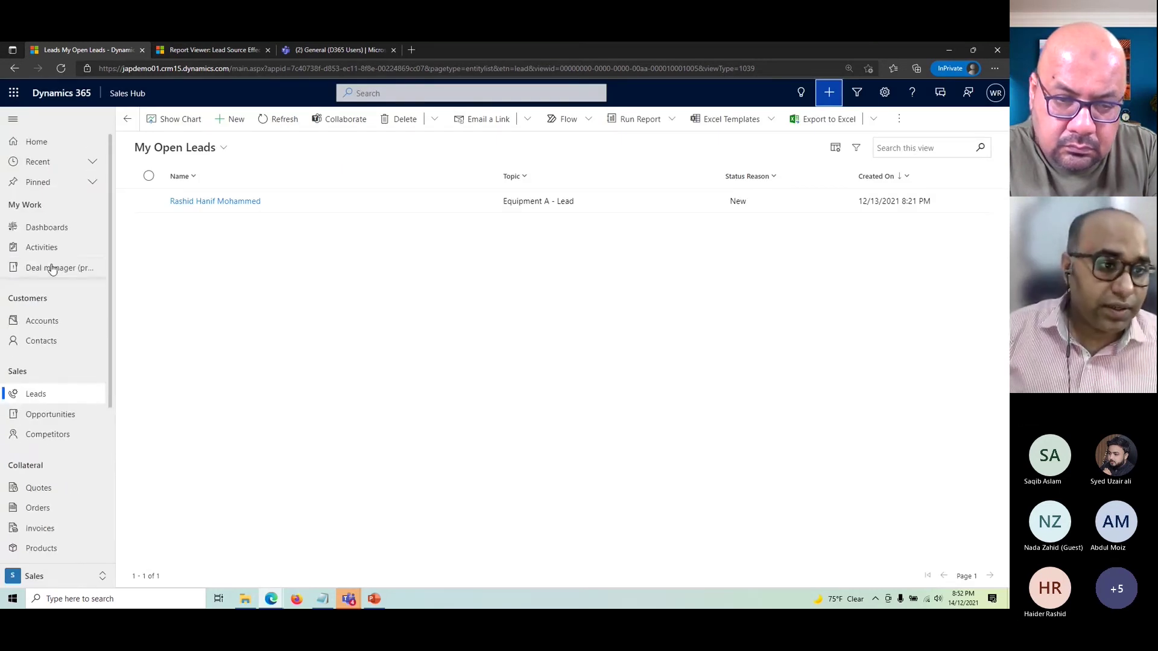
left_click(45, 248)
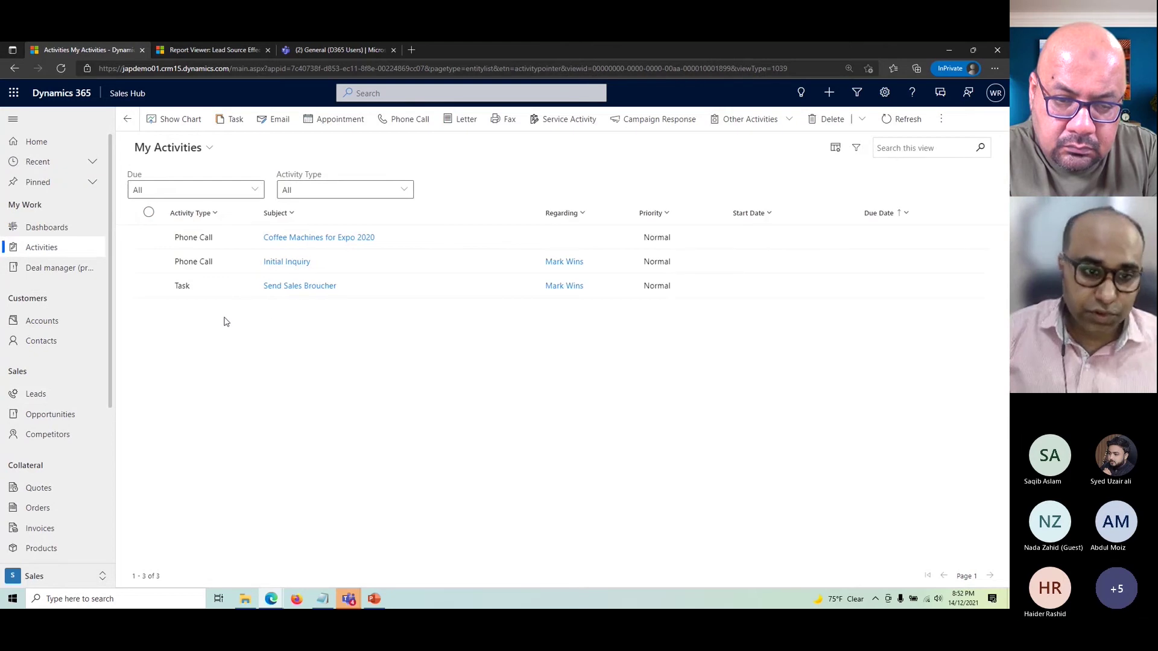
left_click(168, 150)
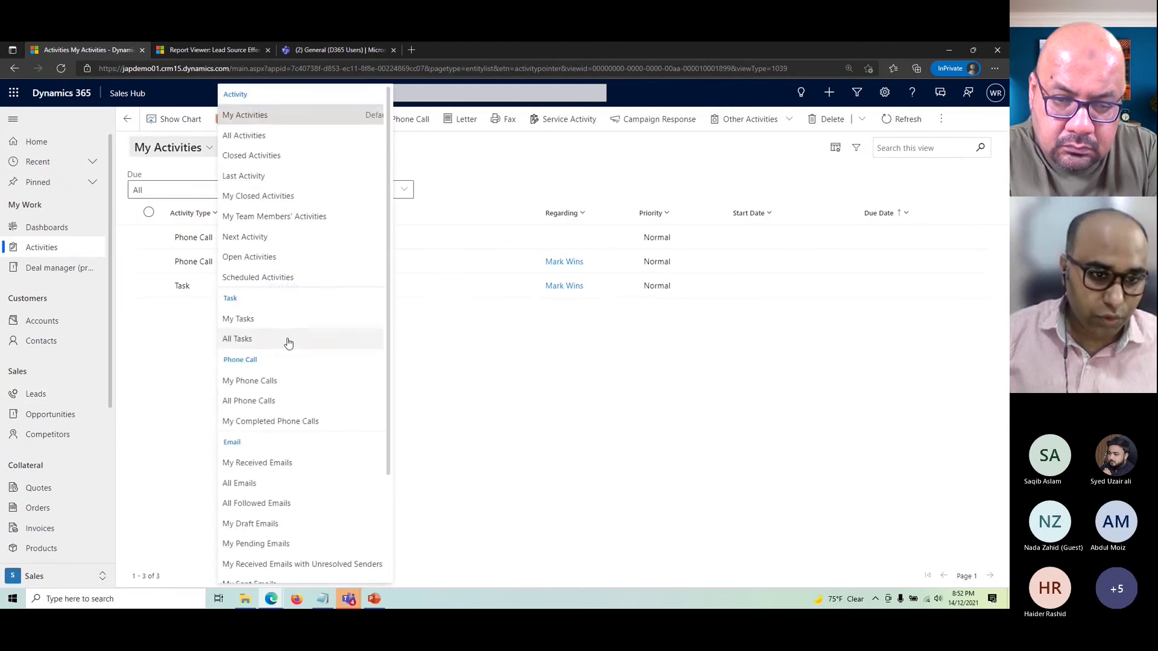
left_click(253, 483)
left_click(444, 271)
double_click(445, 271)
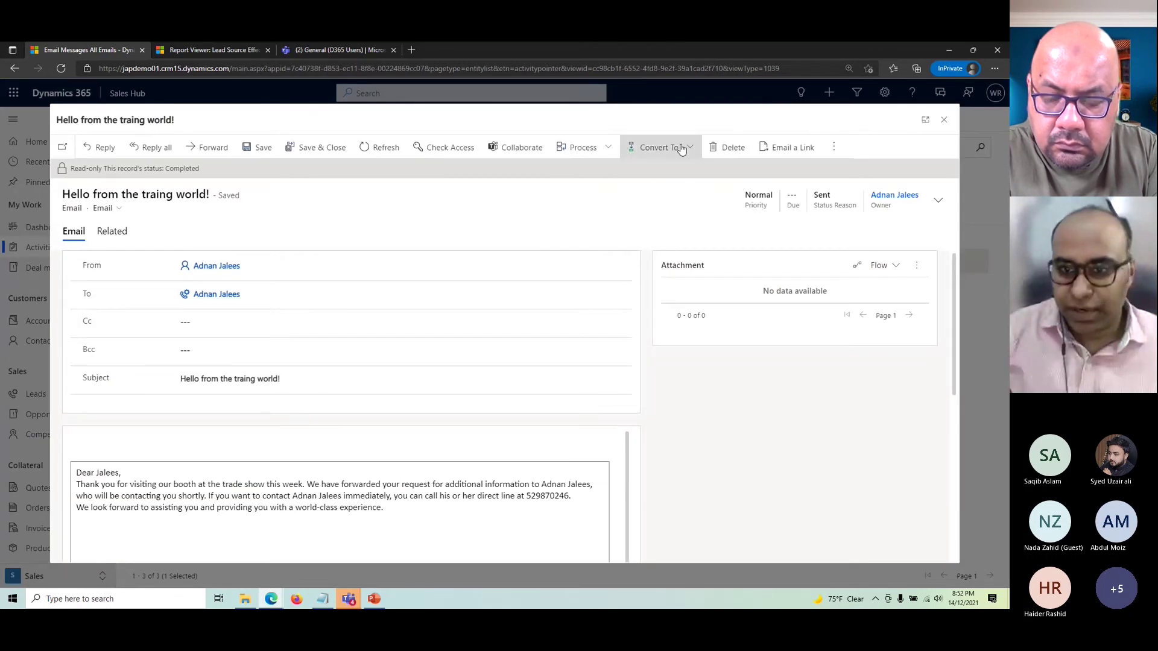
left_click(660, 148)
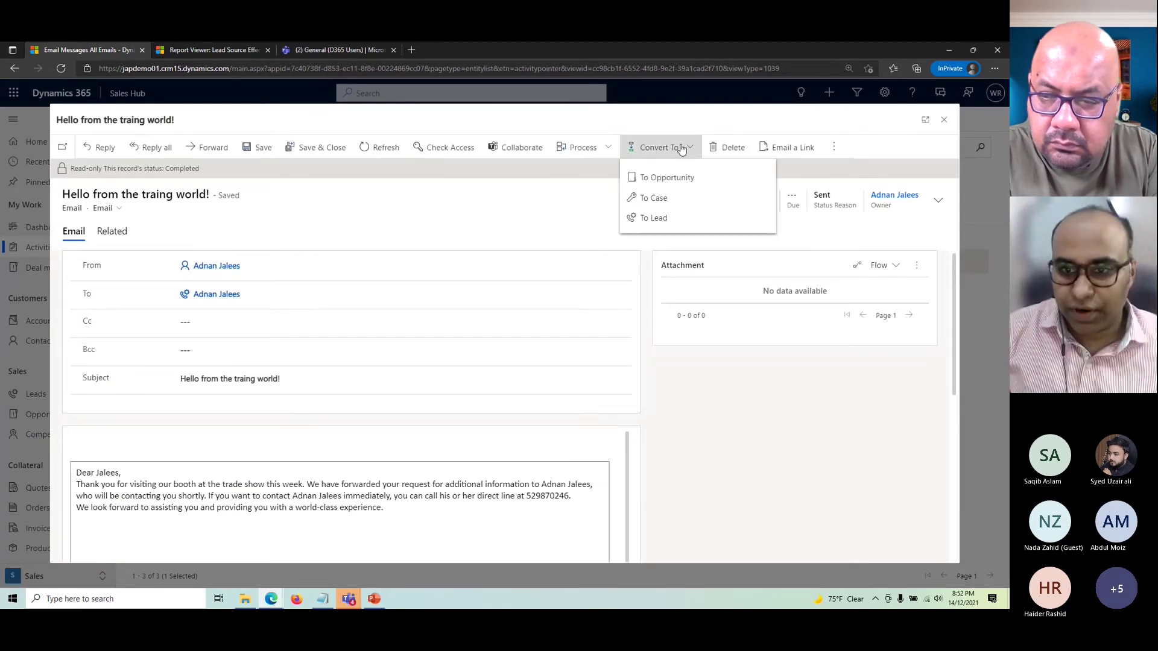
- Convert the email into a new lead, close the email form, and return to All Emails
left_click(660, 220)
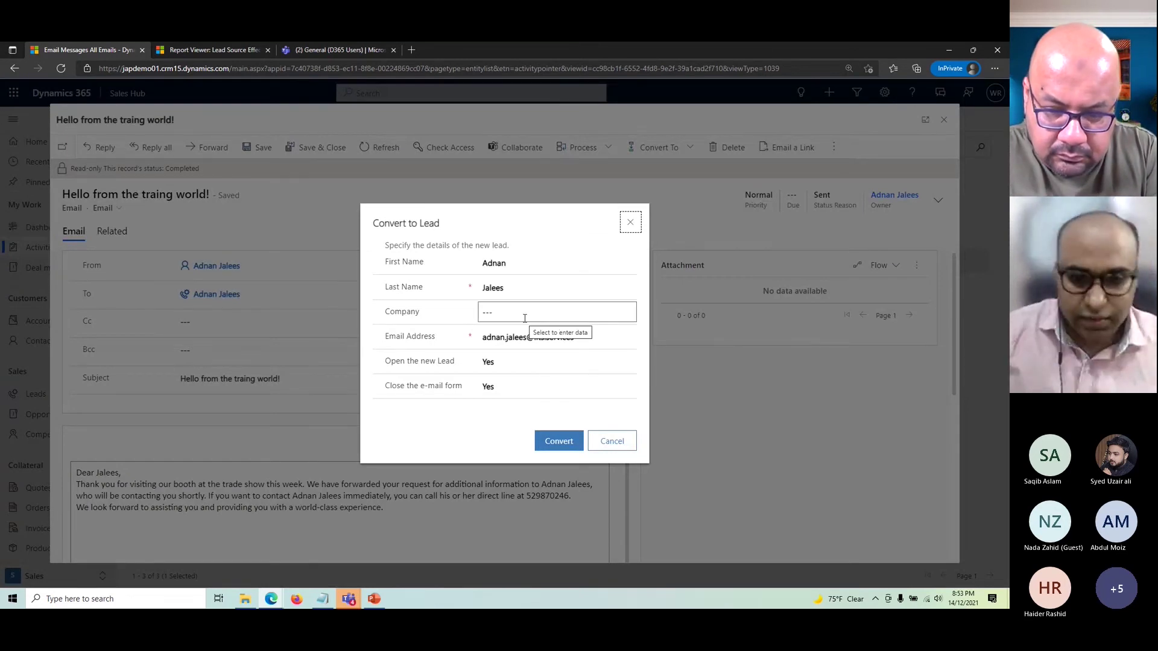
left_click(572, 446)
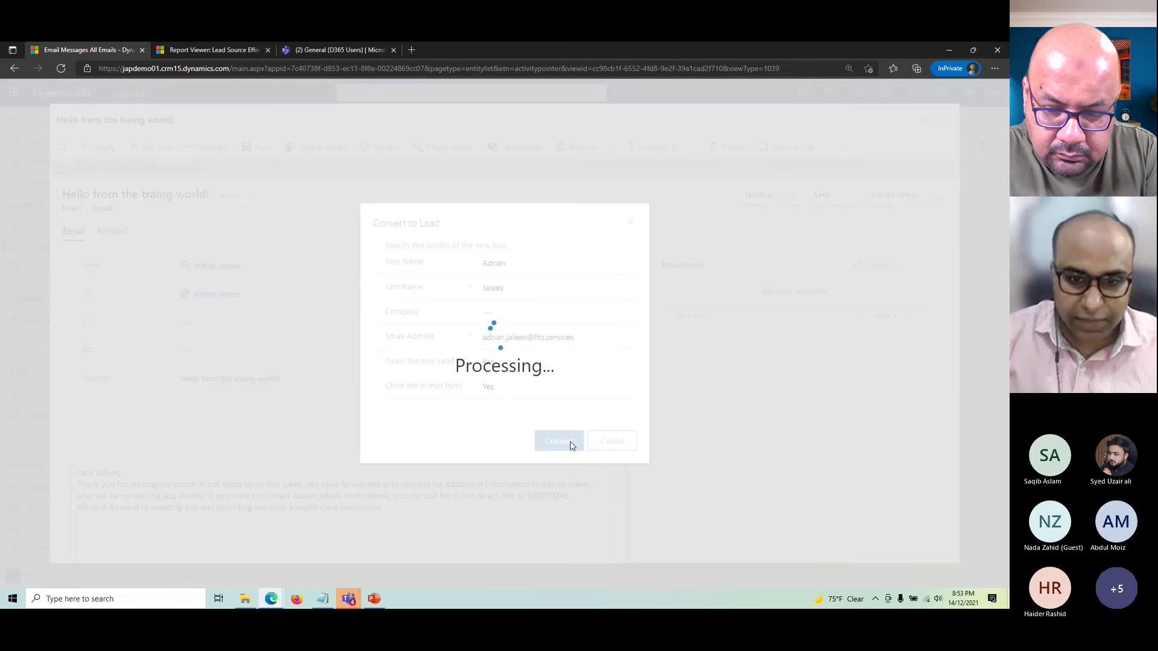
left_click(925, 120)
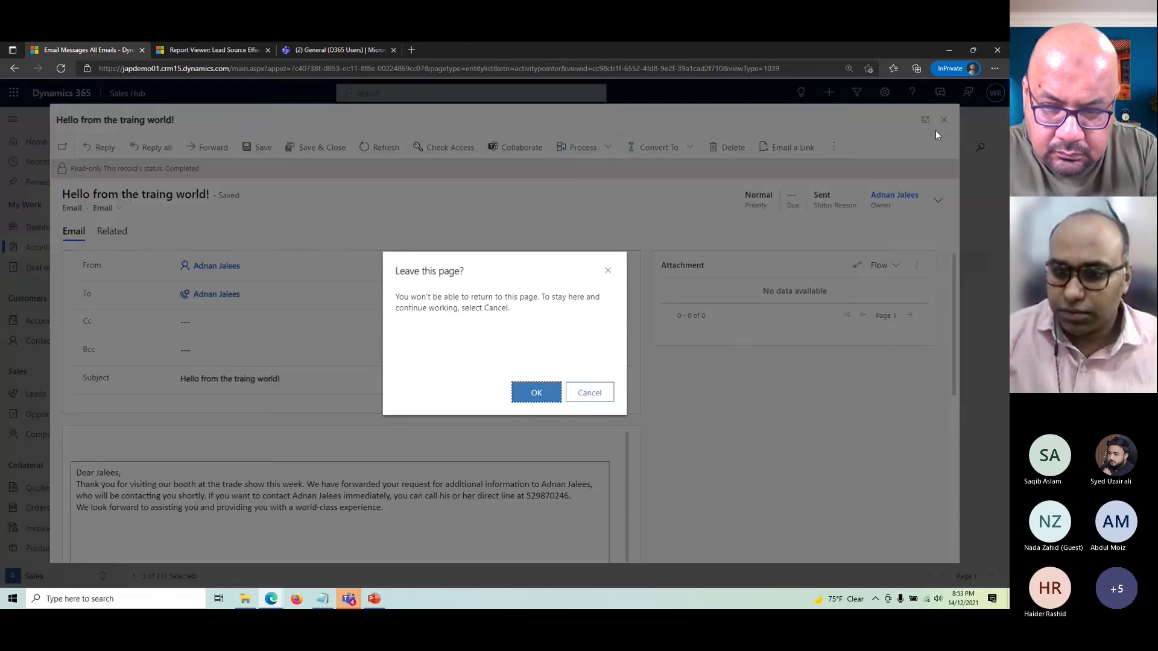
left_click(542, 392)
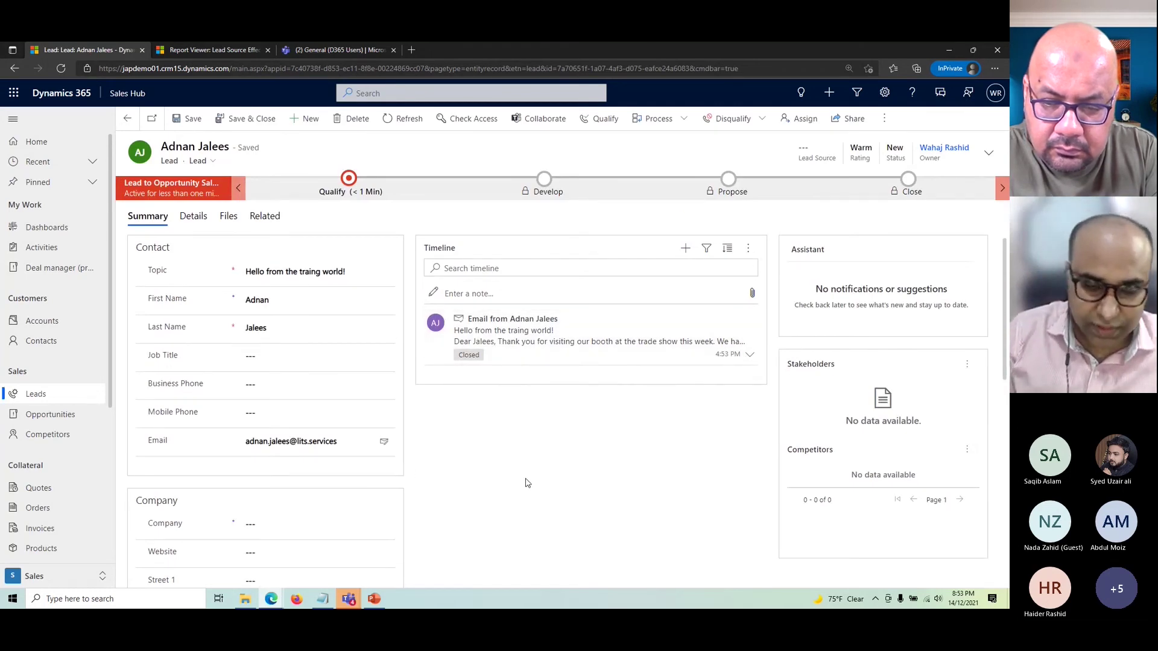
left_click(129, 117)
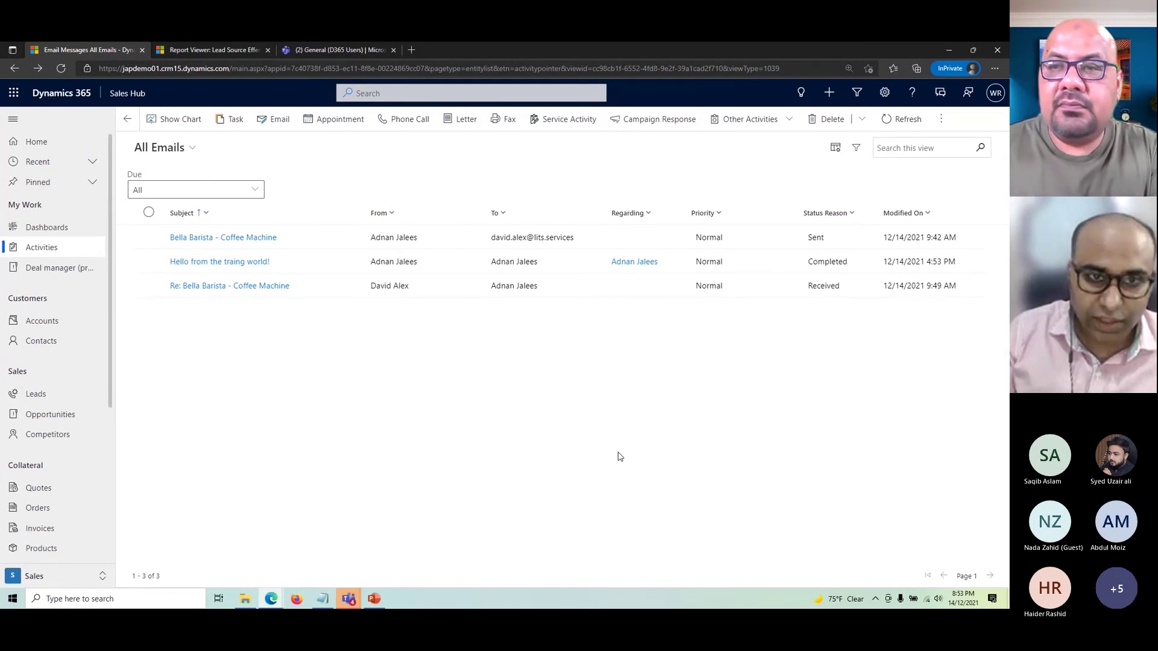
- From the All Emails list, bring up the open Microsoft Teams windows on the taskbar
left_click(350, 600)
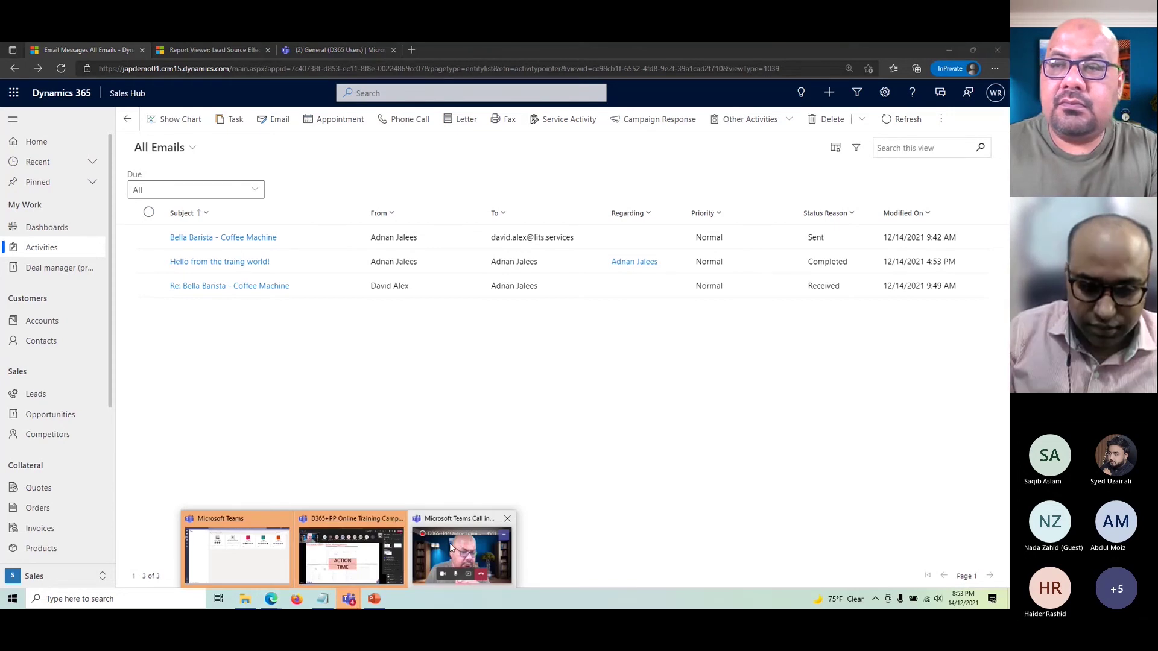
mouse_move(452, 546)
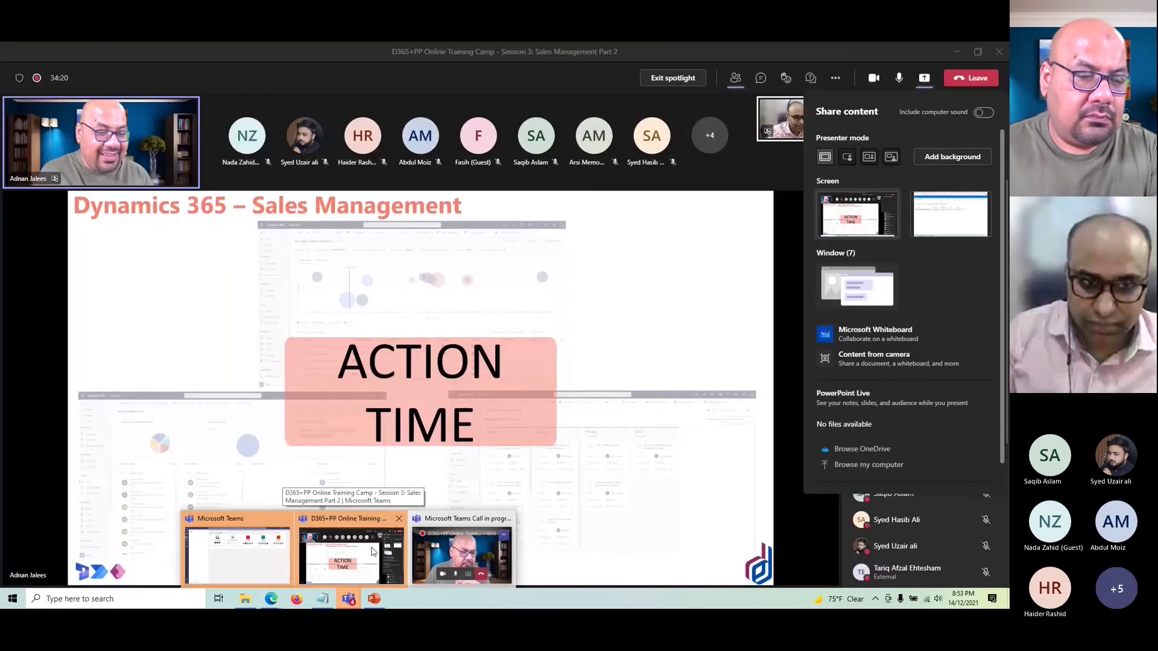
- Check the Teams meeting, then return to the Dynamics 365 All Emails window in Edge
left_click(372, 551)
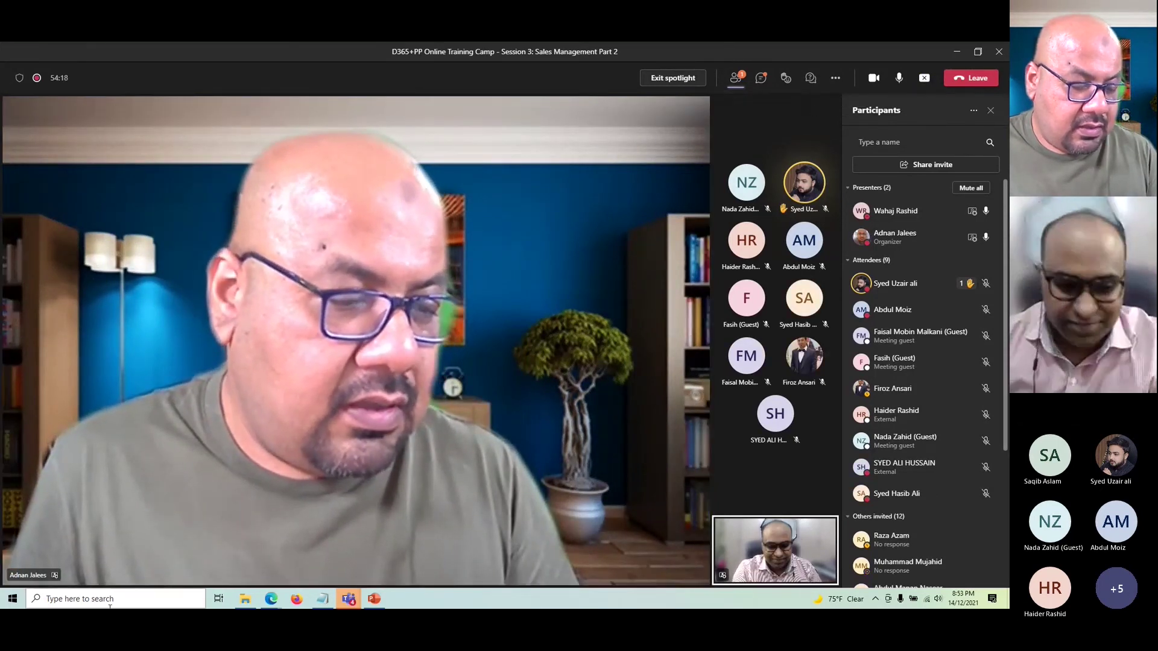
left_click(271, 599)
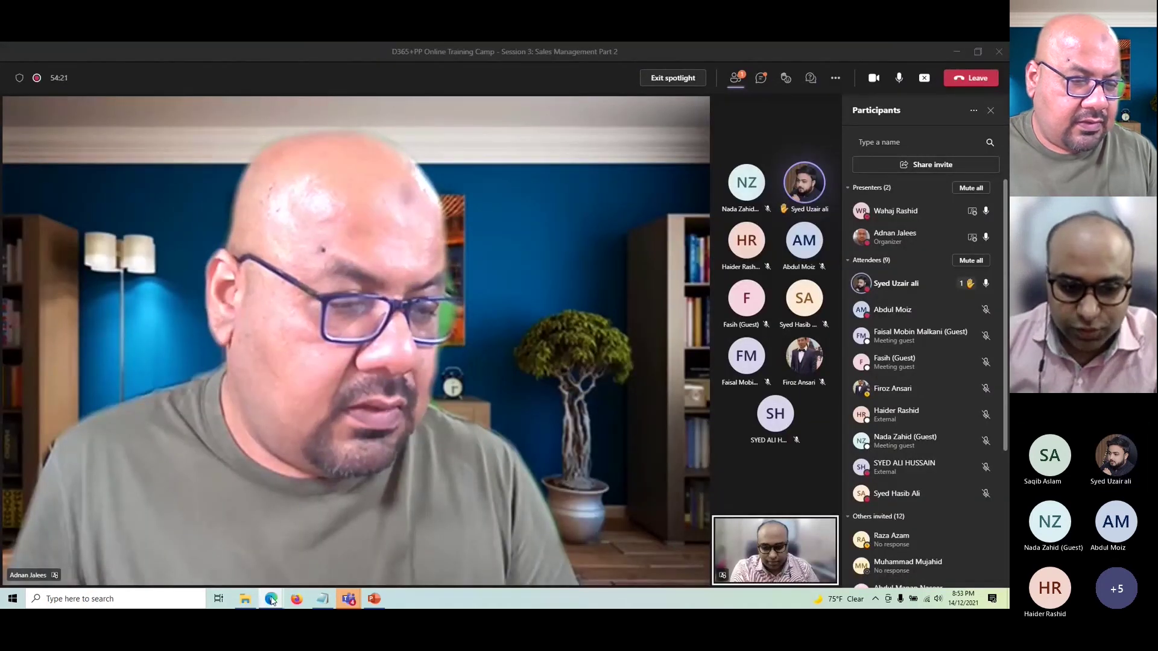
left_click(320, 552)
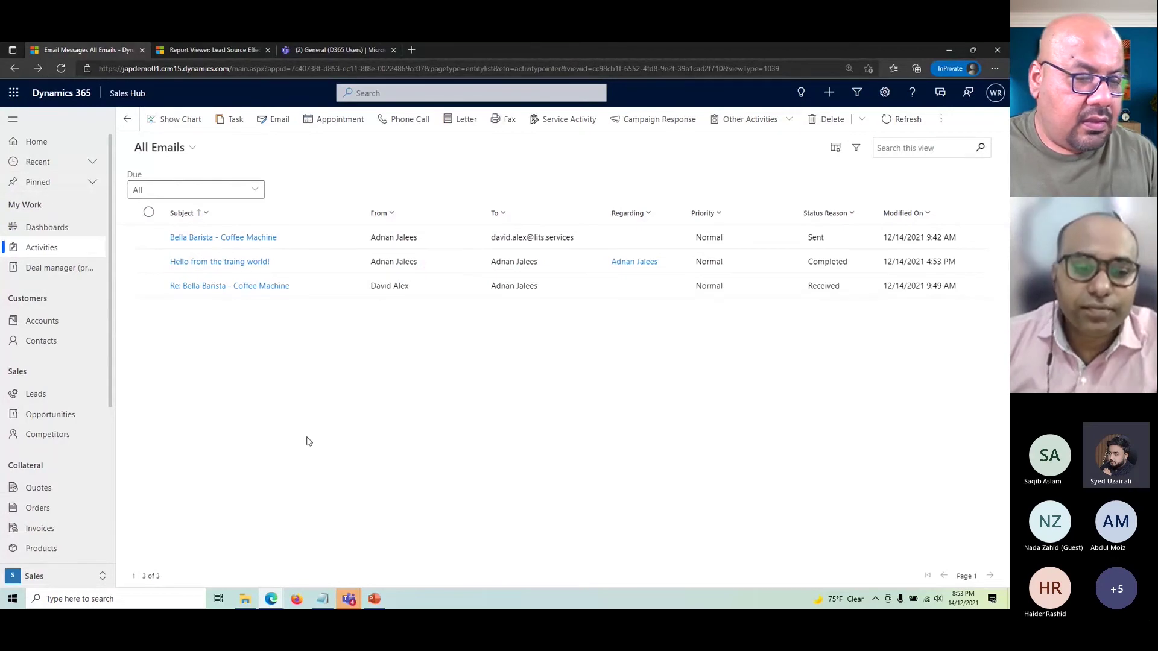
- Open My Open Leads to confirm the email-converted lead, then bring the Teams meeting forward
mouse_move(348, 599)
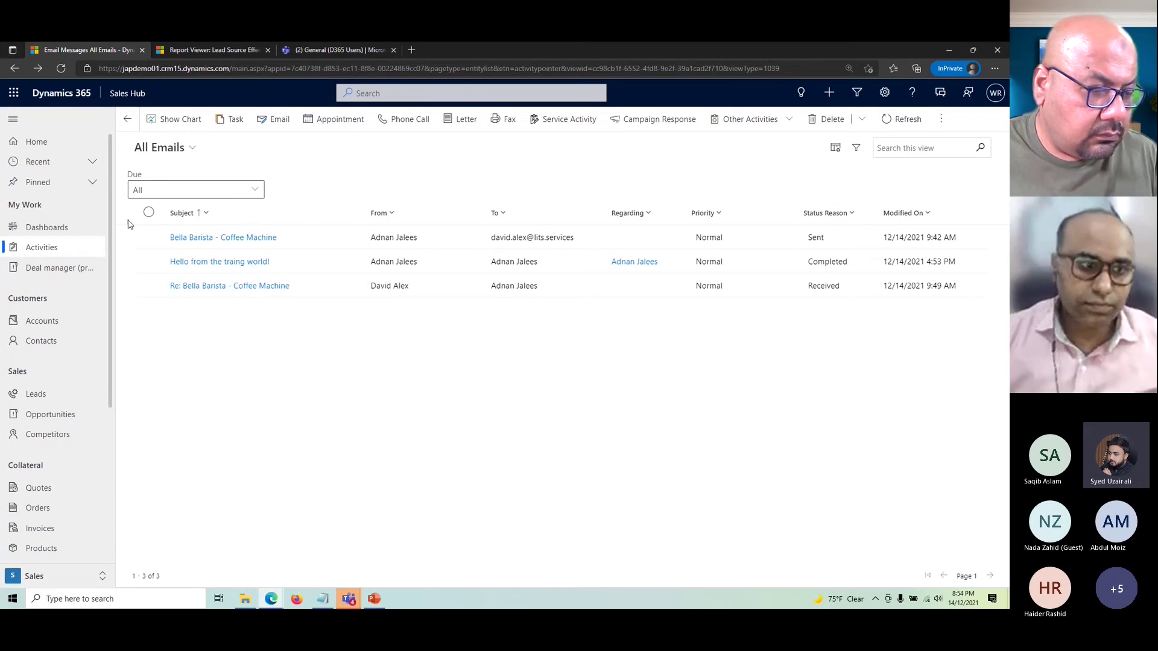
left_click(53, 400)
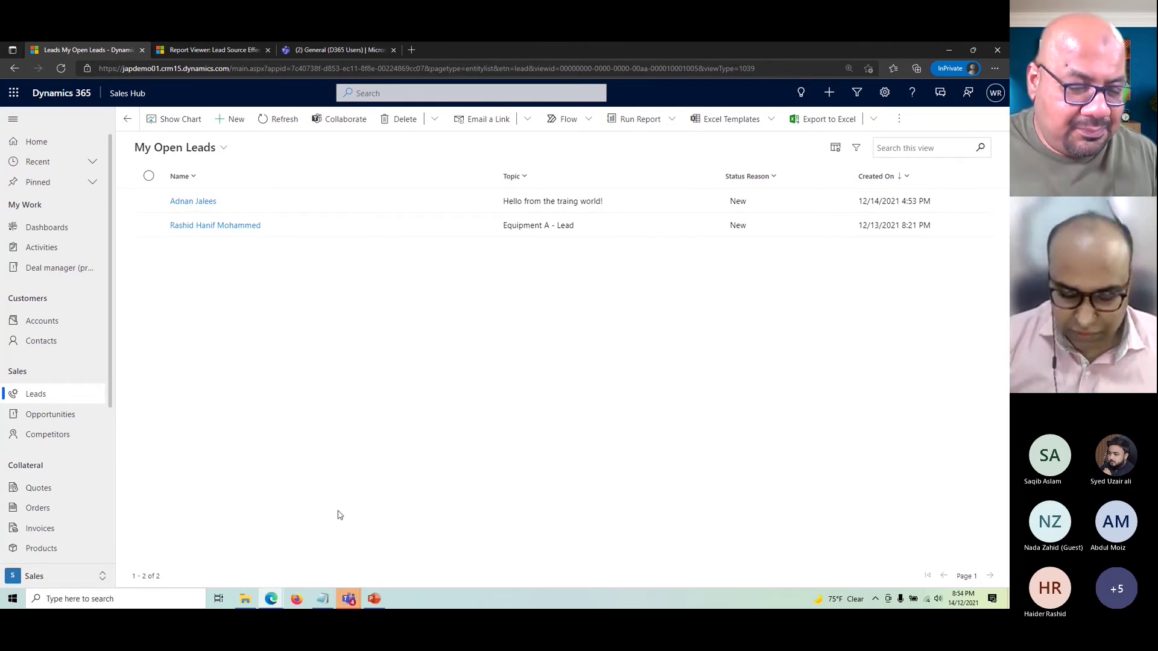
mouse_move(350, 603)
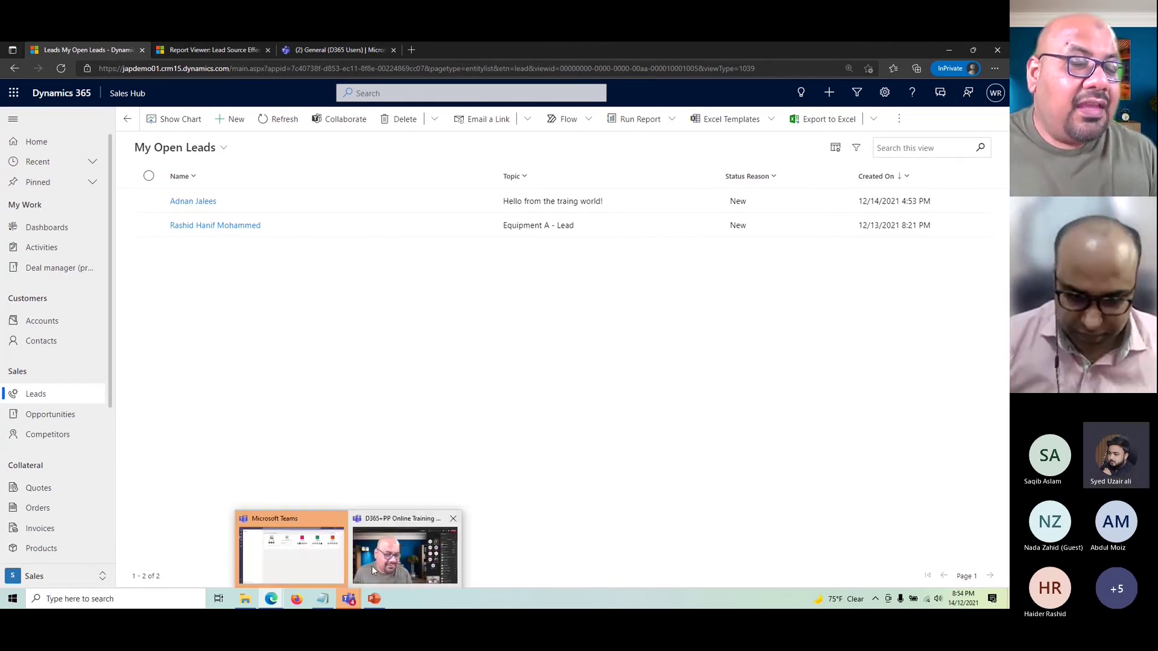
left_click(371, 565)
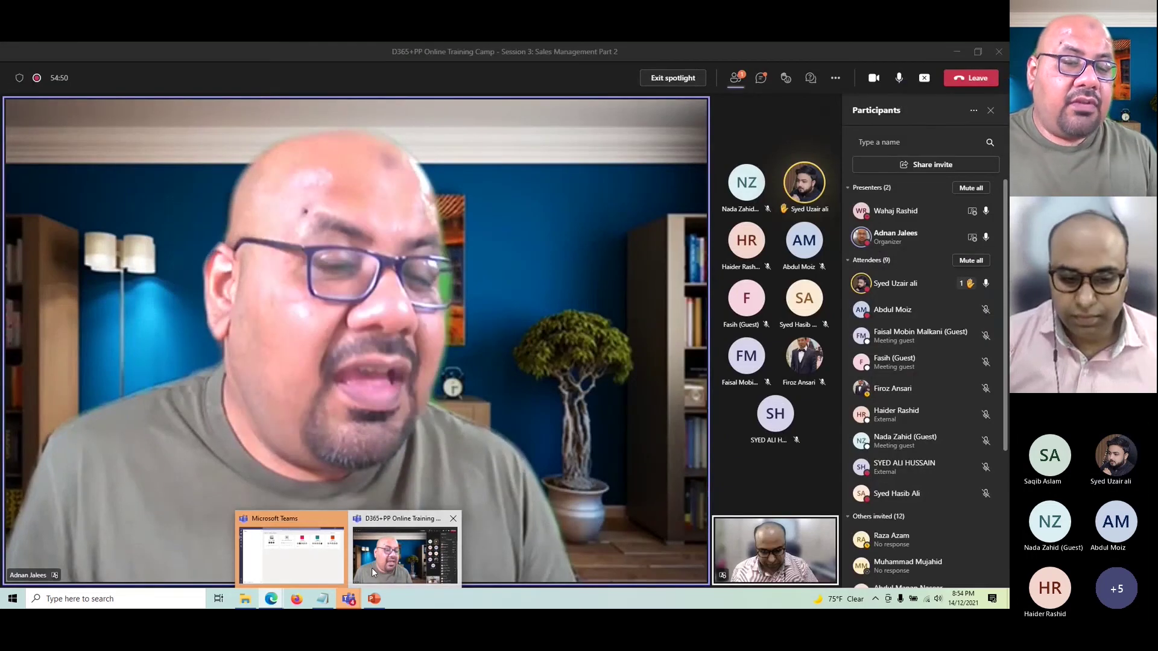
- Stop screen sharing in the Teams meeting so both presenters' video feeds show
left_click(372, 567)
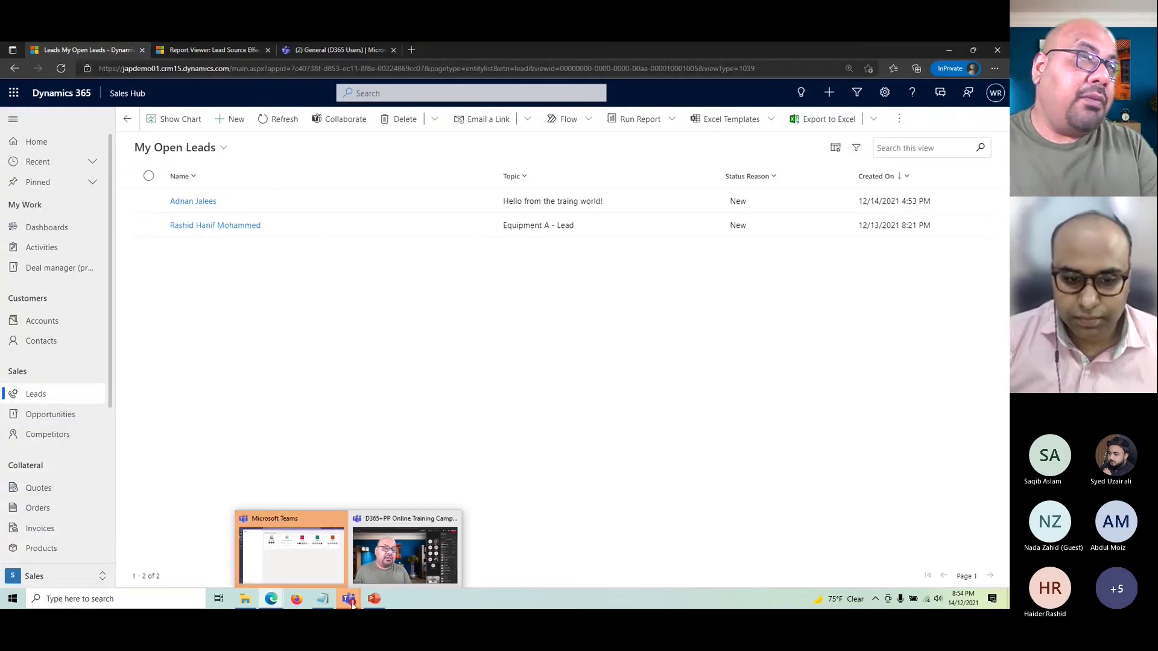
left_click(403, 555)
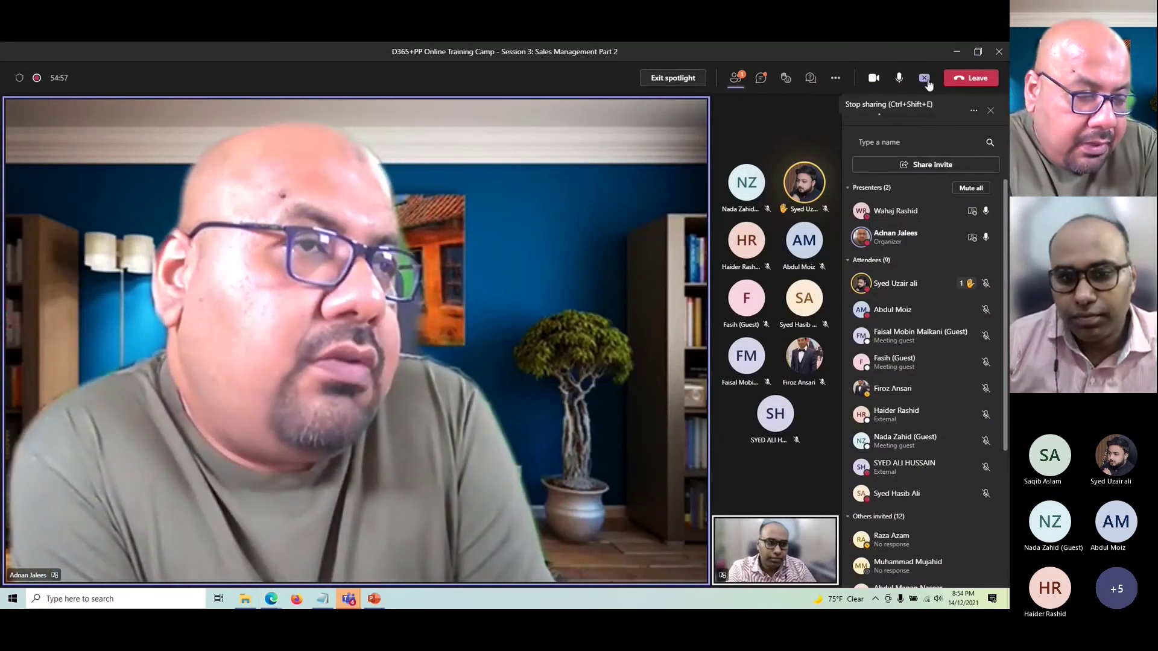
left_click(927, 81)
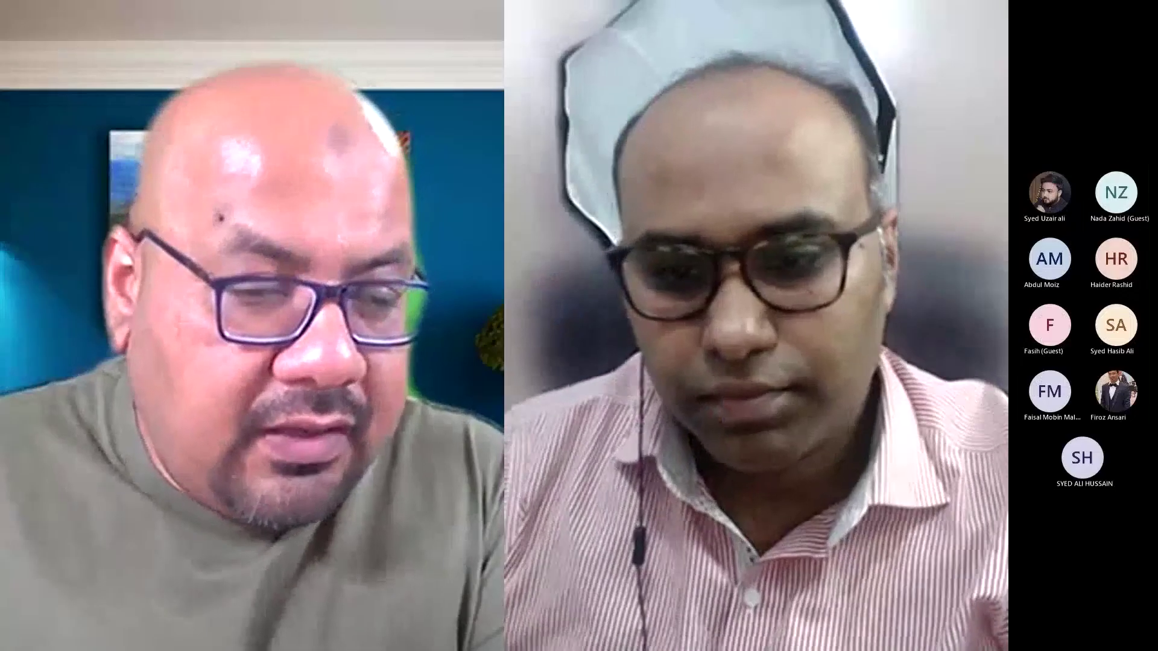
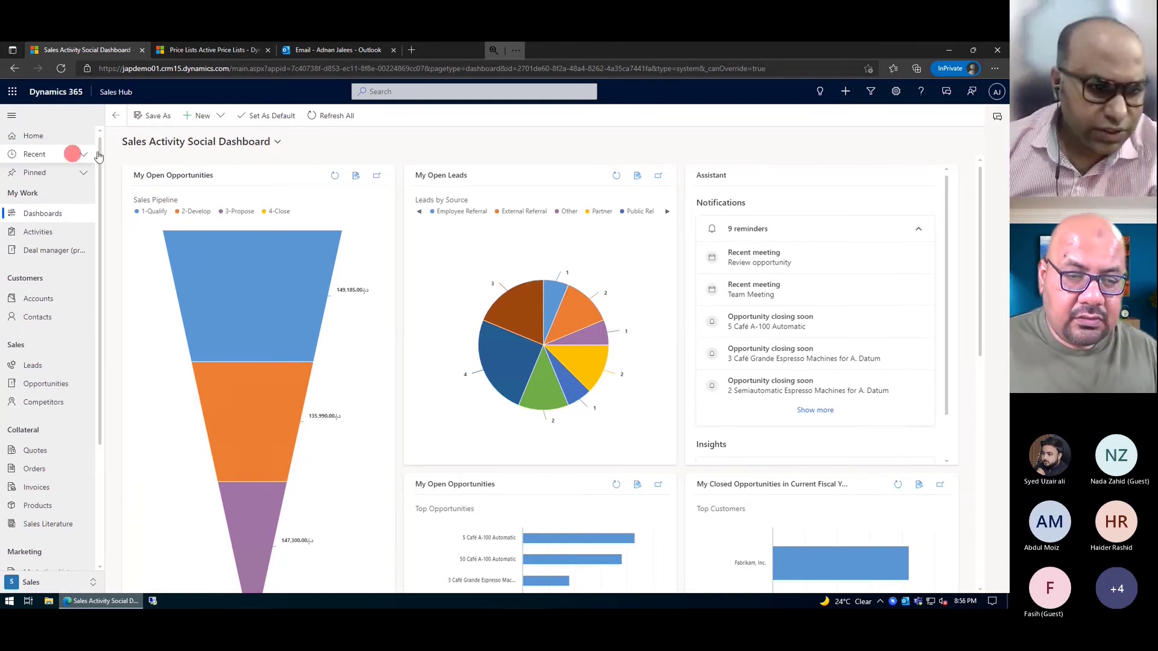
- Check the qualified coffee supply lead in the Closed Leads view, then return to My Open Leads
left_click(55, 369)
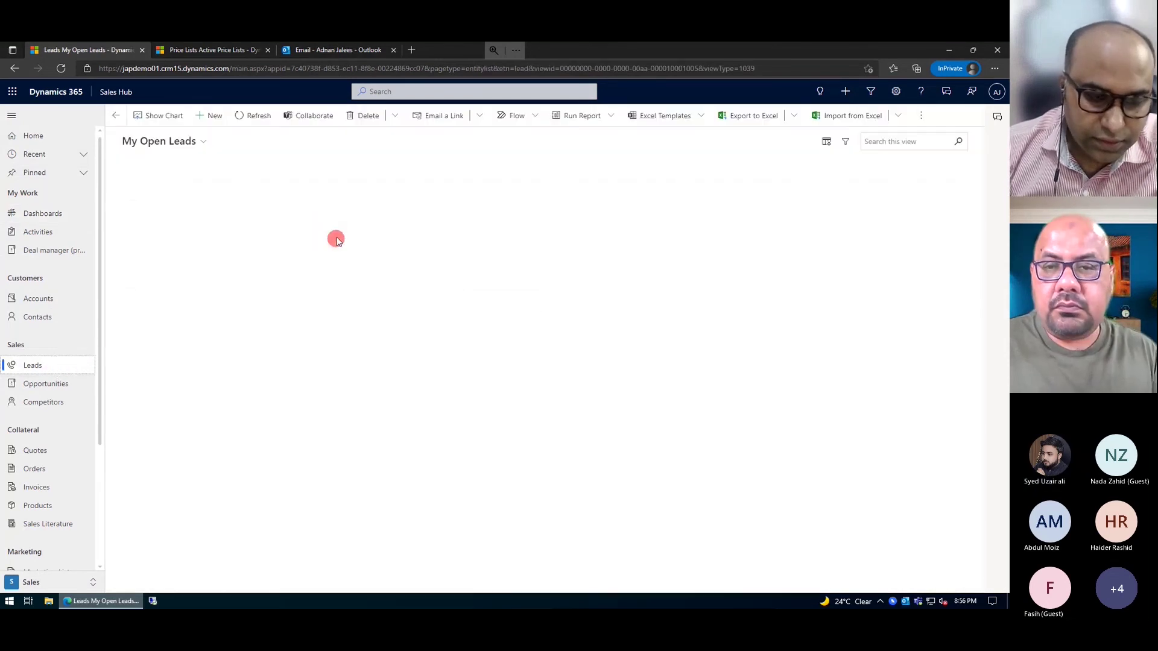
left_click(200, 142)
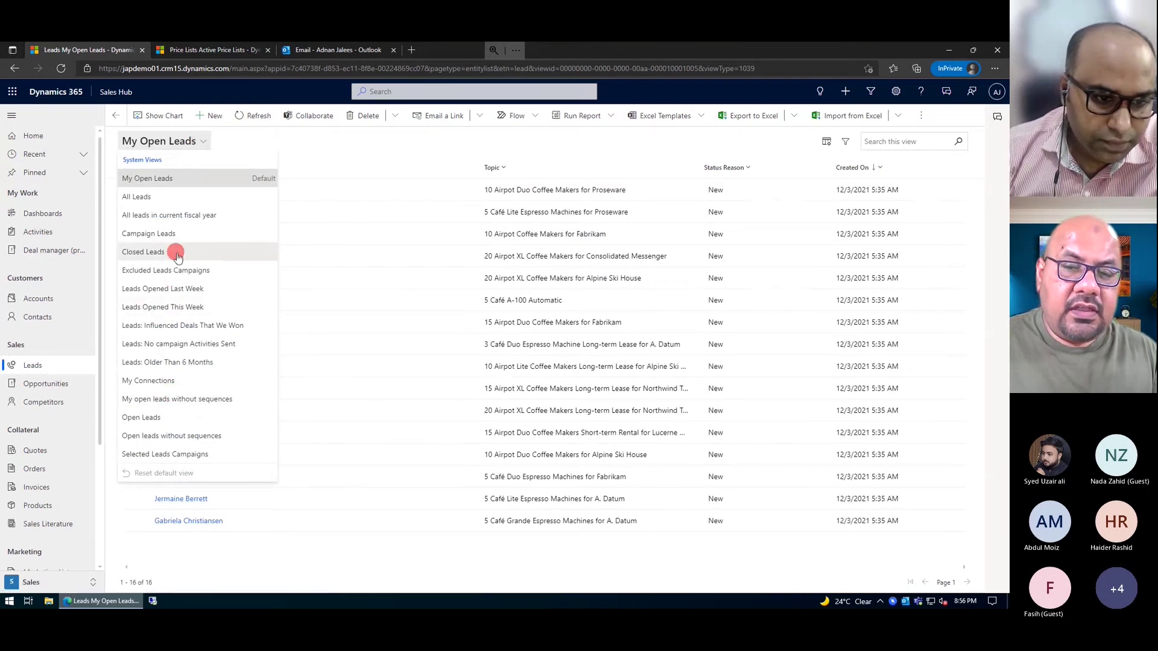
left_click(177, 255)
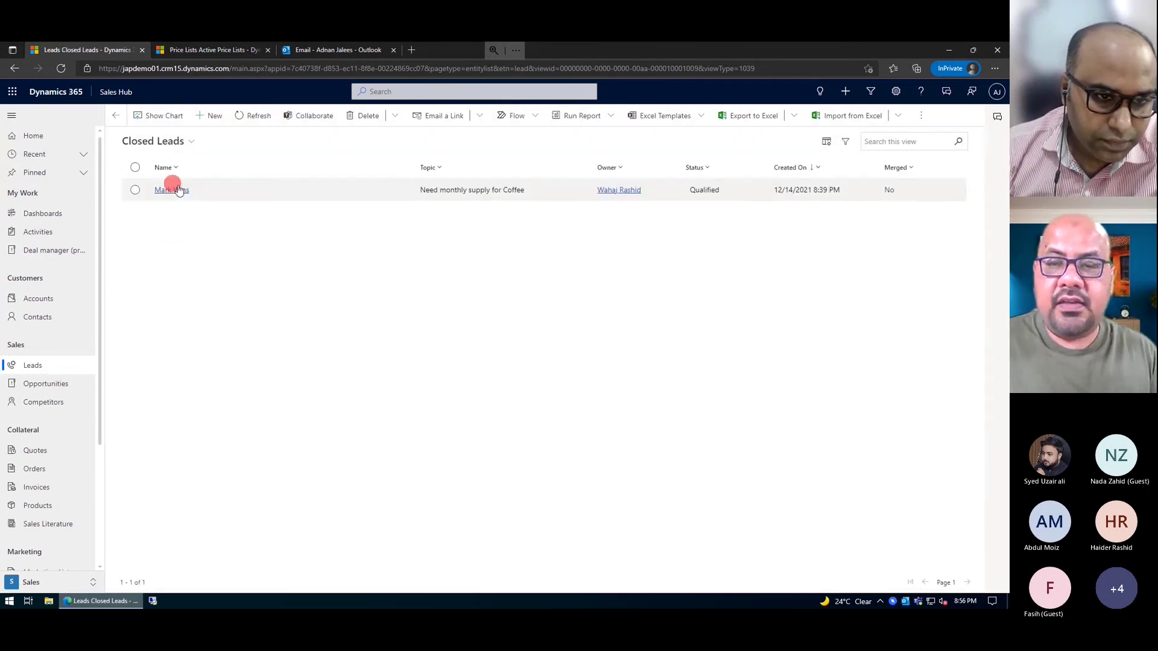
left_click(135, 190)
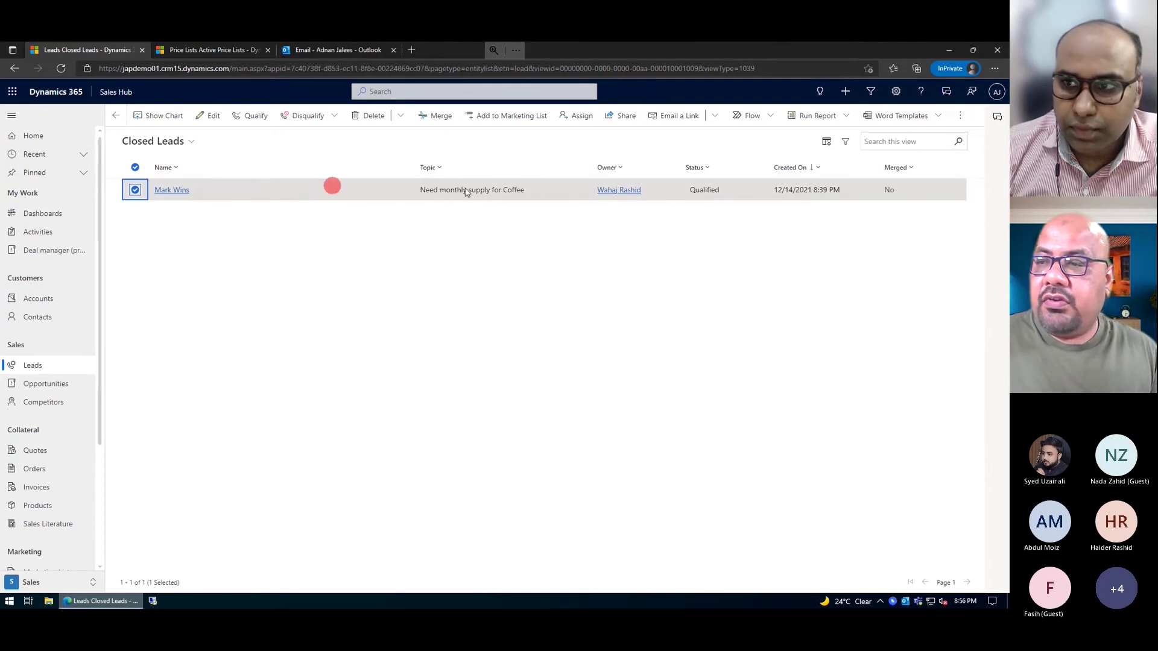
left_click(136, 192)
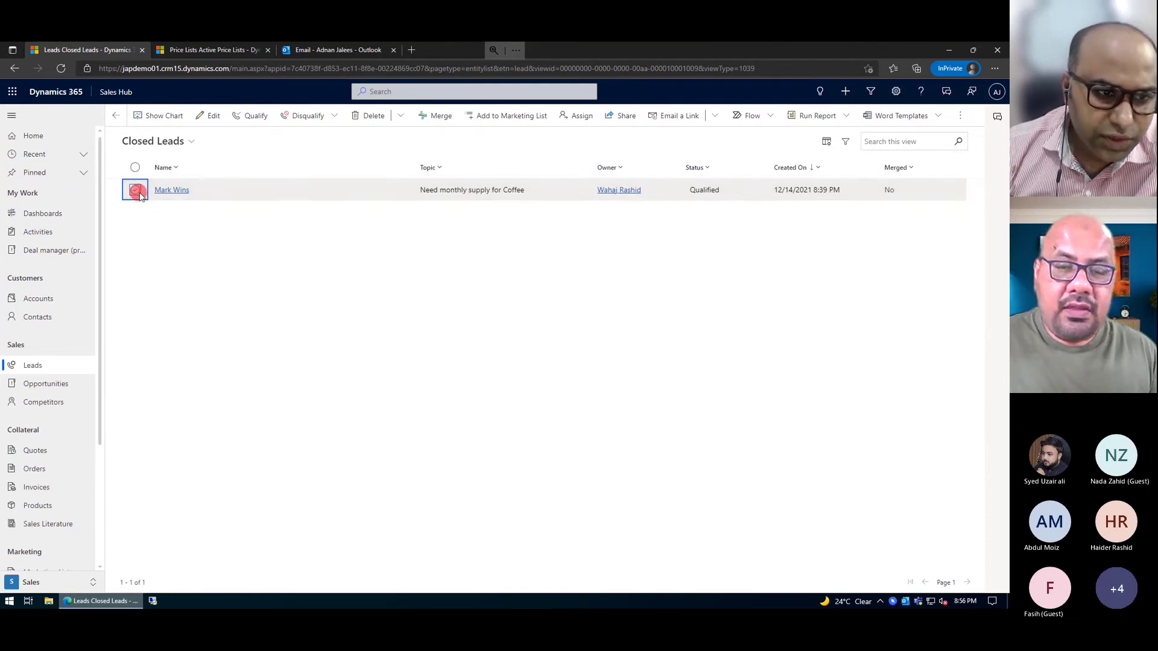
left_click(44, 366)
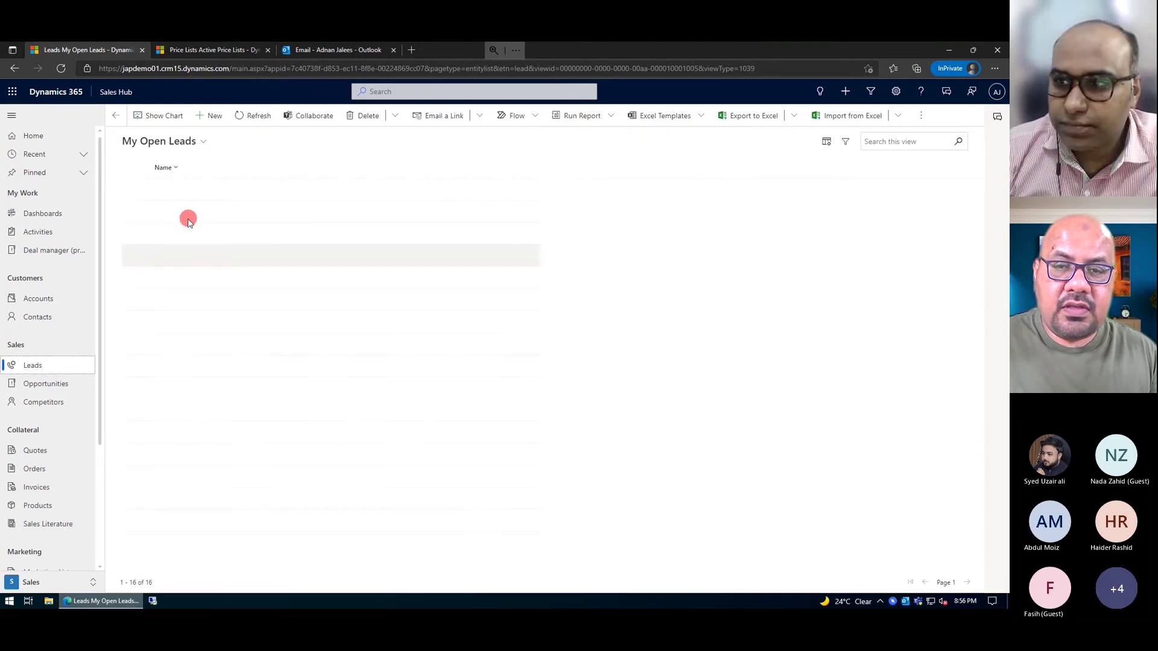
- Disqualify '5 Café Lite Espresso Machines for Proseware' as No Longer Interested, then open it from Closed Leads
left_click(135, 213)
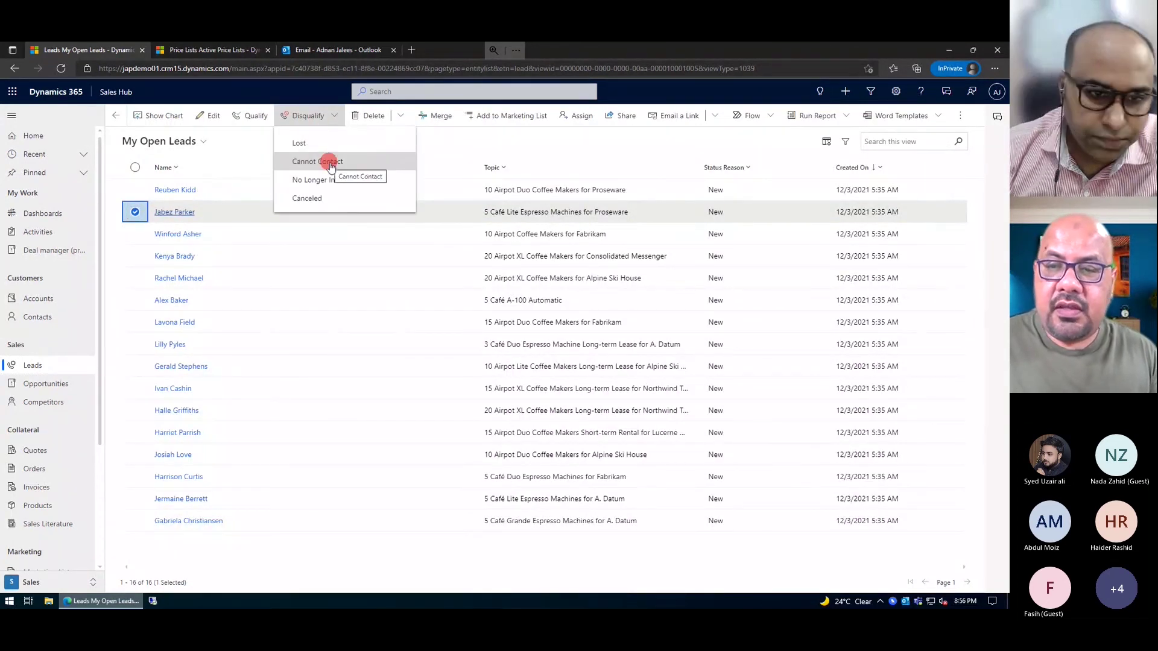
left_click(326, 180)
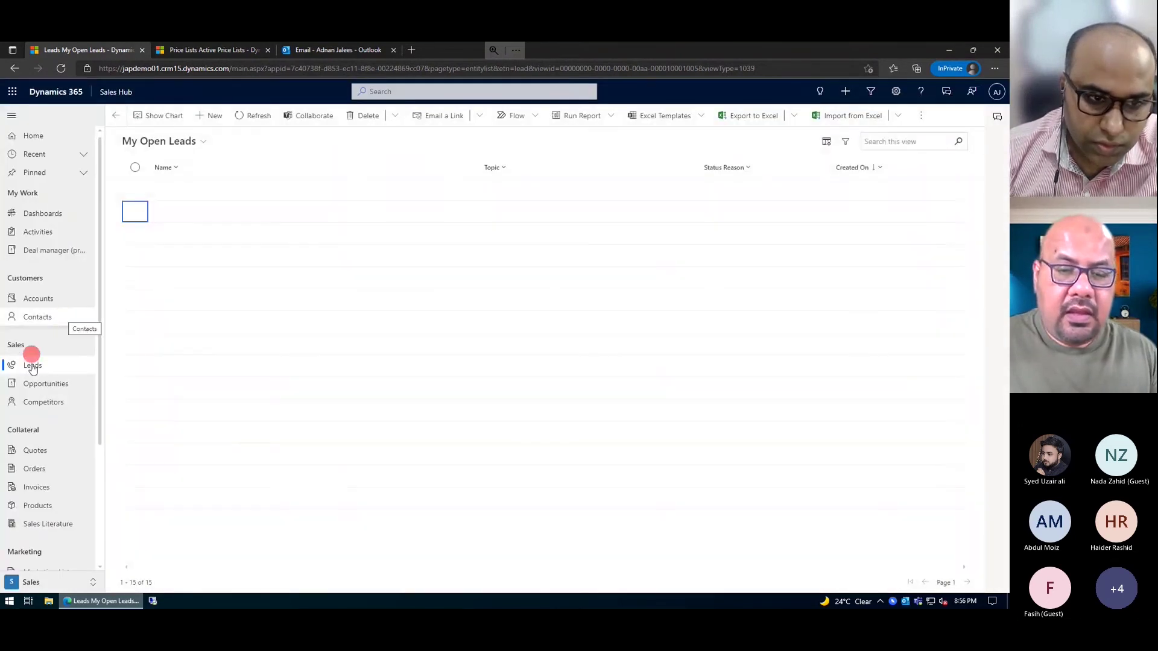
left_click(201, 145)
left_click(201, 145)
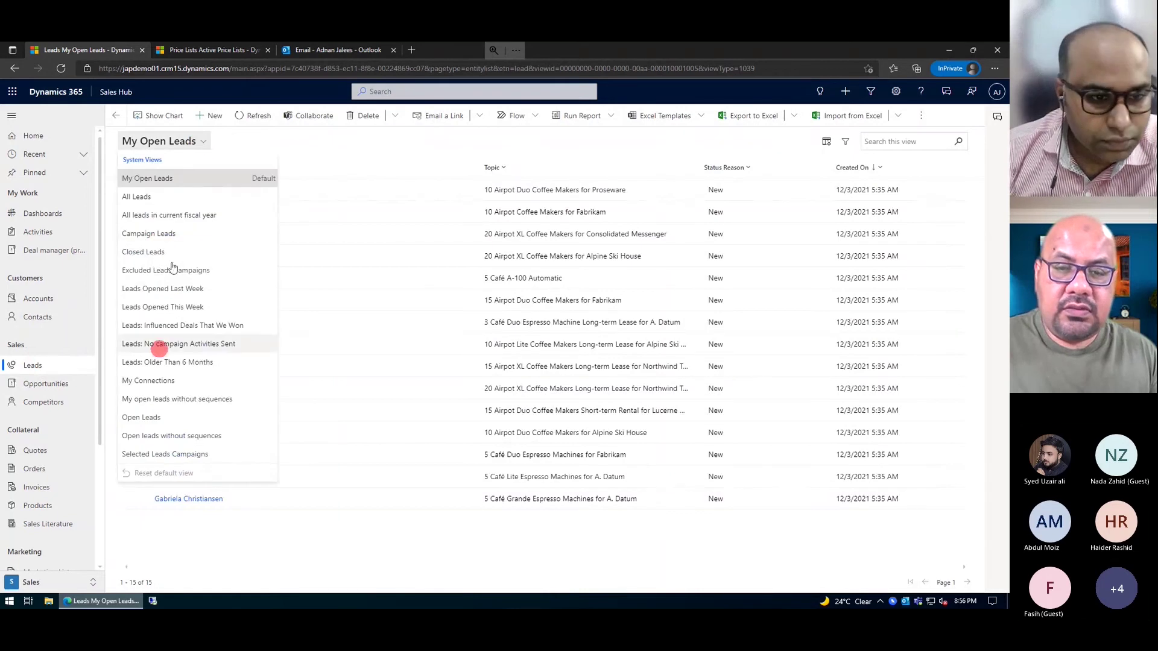
left_click(170, 253)
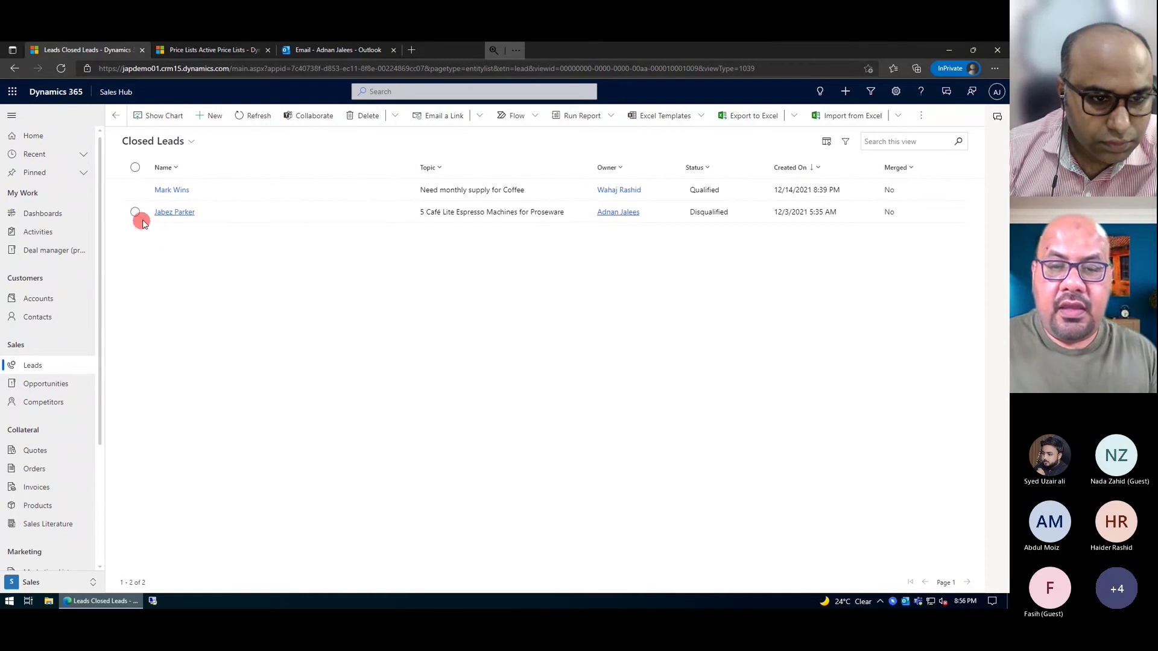
left_click(135, 212)
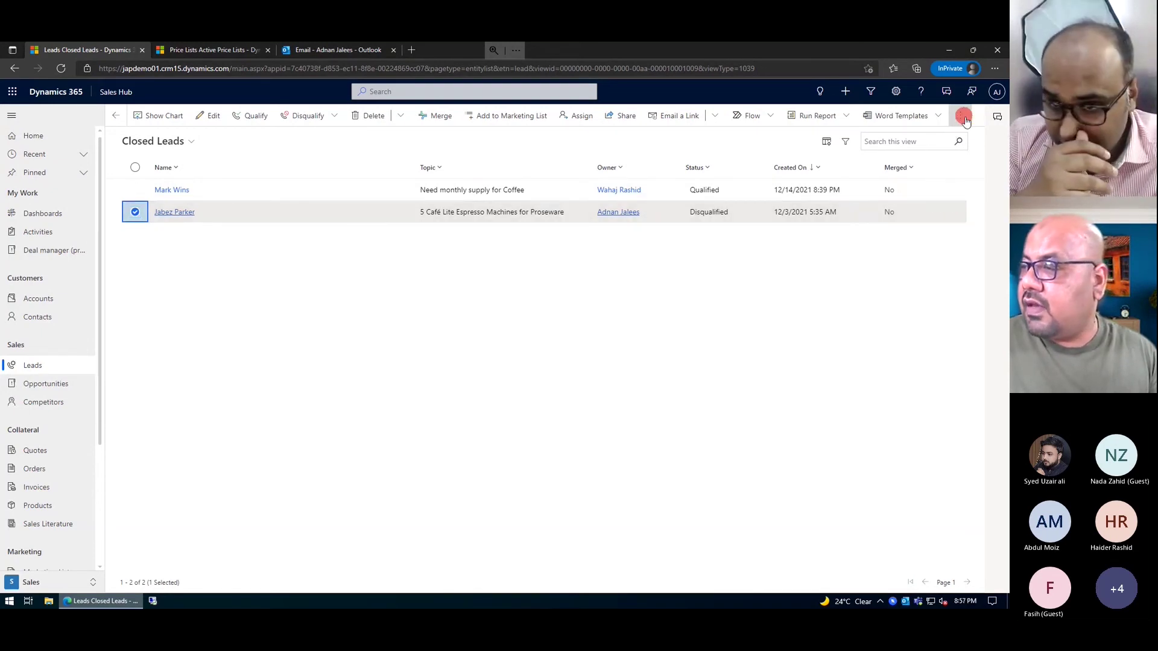
left_click(963, 118)
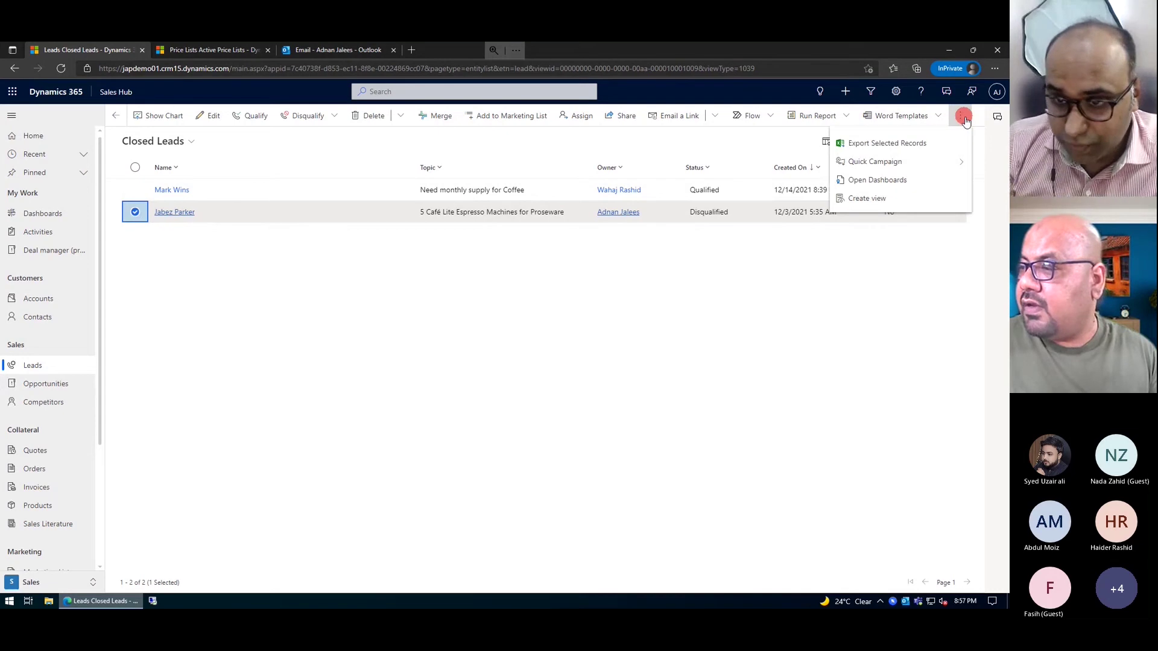
left_click(175, 213)
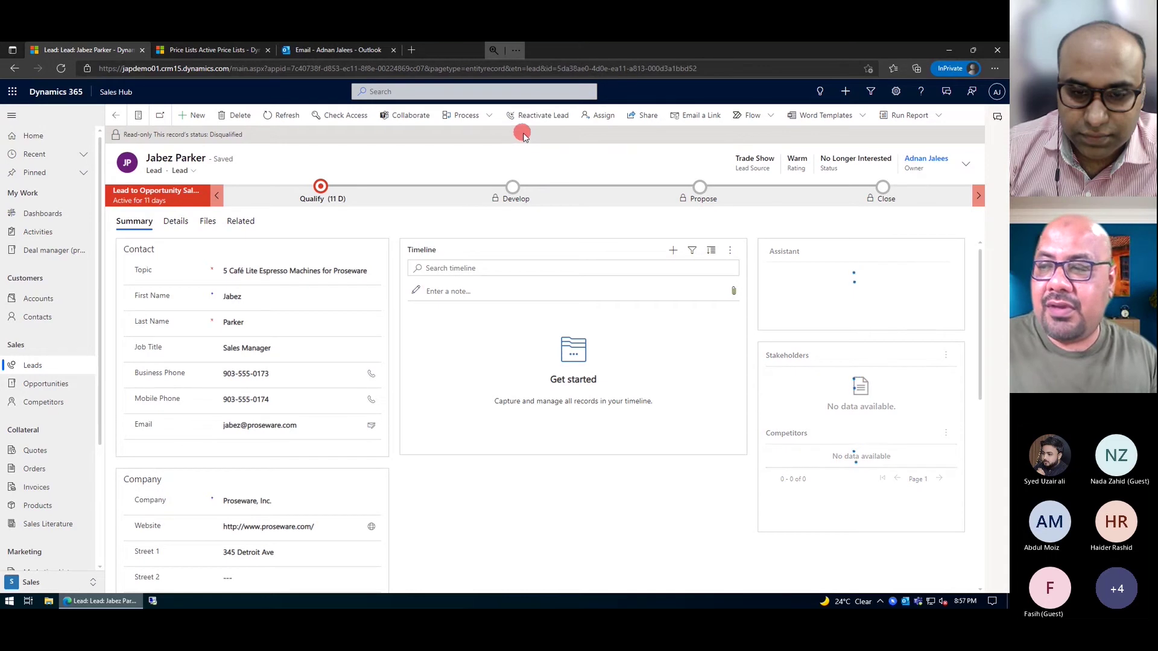
- Reactivate the disqualified Proseware espresso lead so its status returns to New
left_click(538, 116)
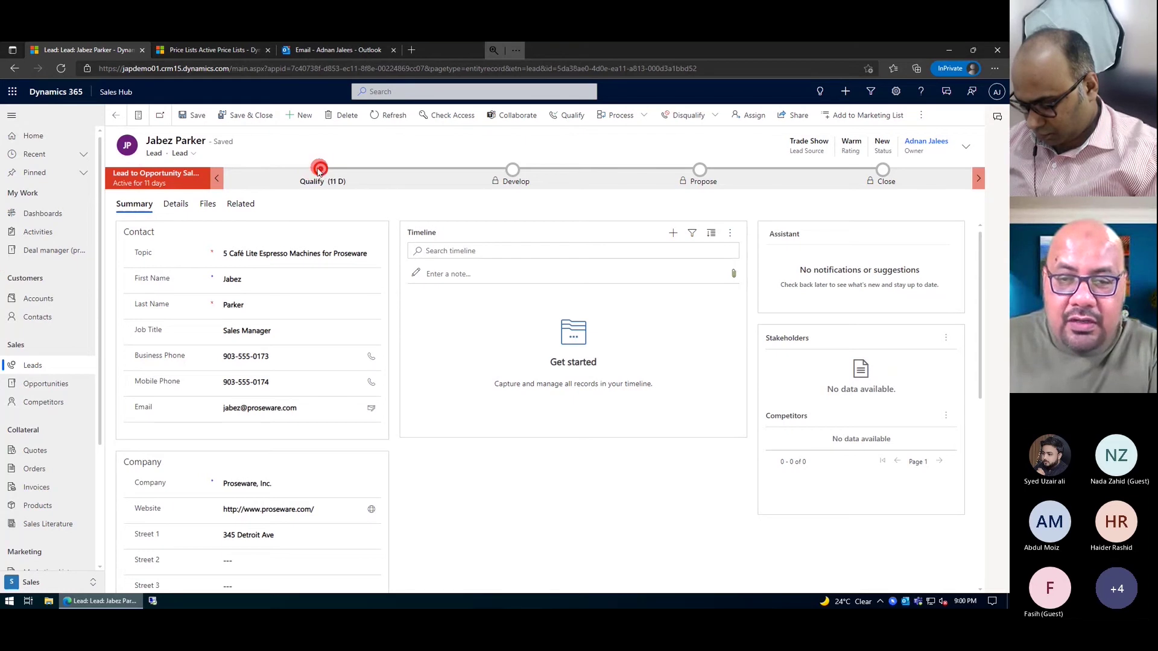
- Show the Qualify stage flyout with the purchase timeframe and decision-maker checks
left_click(319, 170)
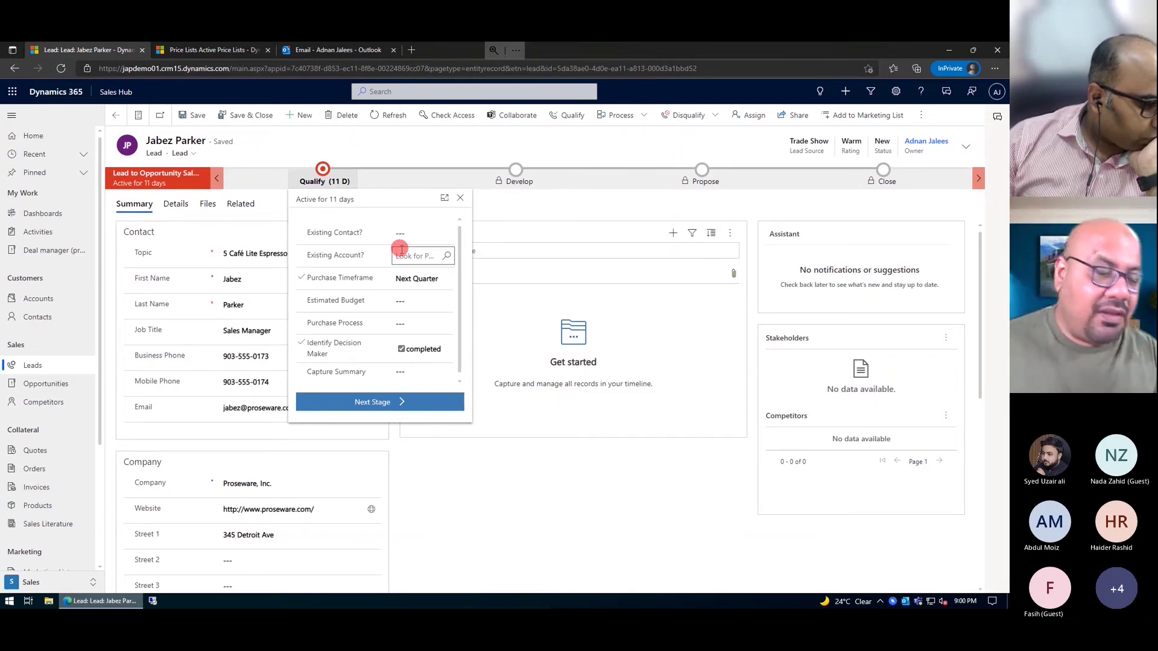
- Dismiss the Qualify stage flyout so the lead's summary form shows again
left_click(478, 154)
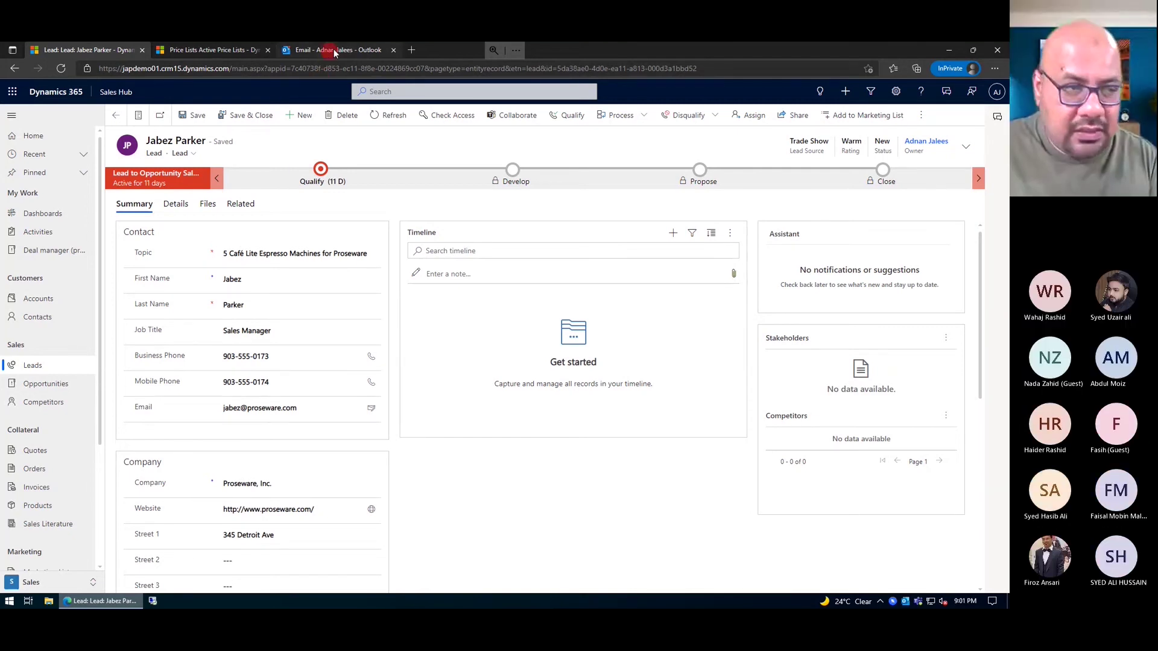
- Open the 'I need coffee Machine' email in Outlook and launch the Dynamics 365 add-in pane
left_click(334, 49)
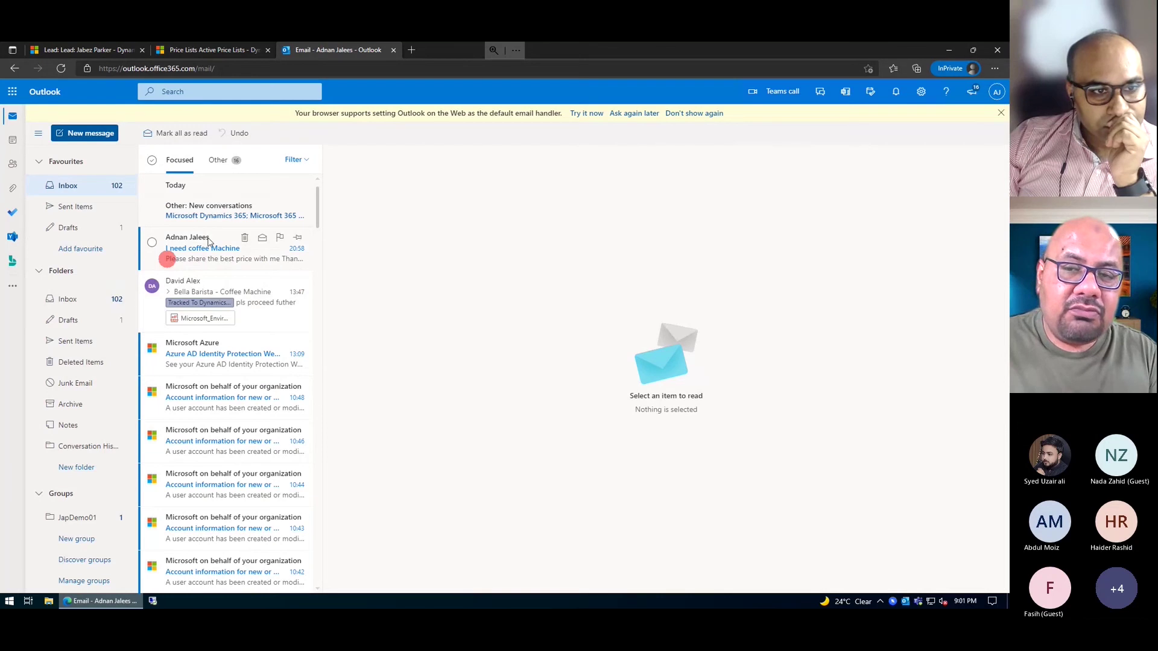
left_click(226, 259)
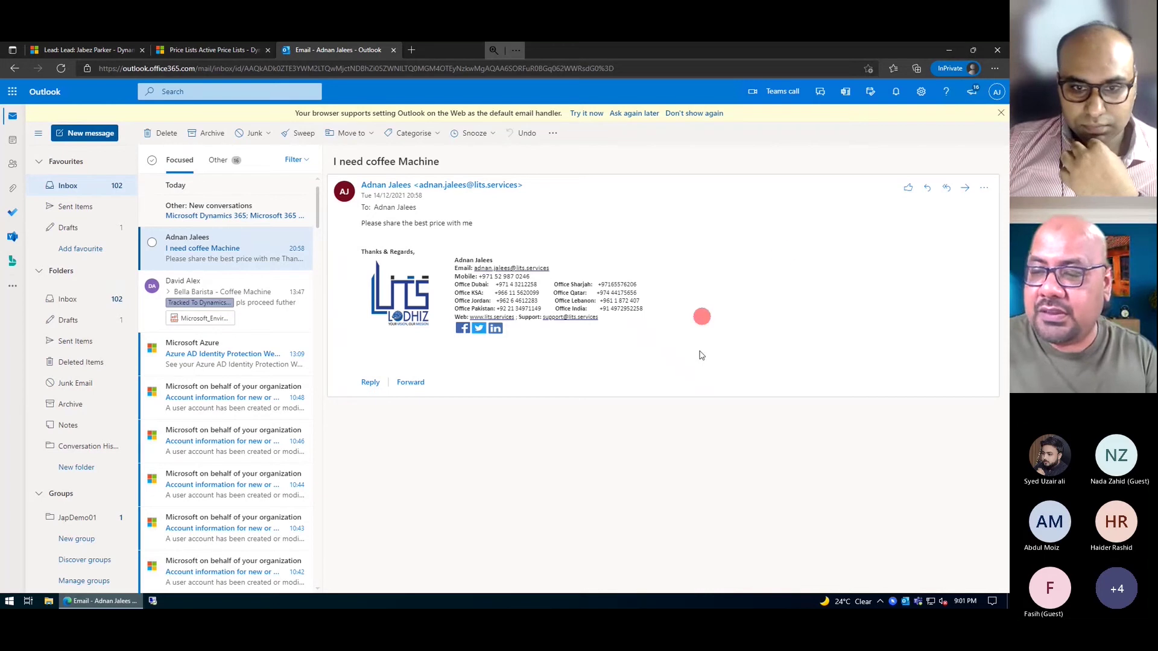
left_click(986, 188)
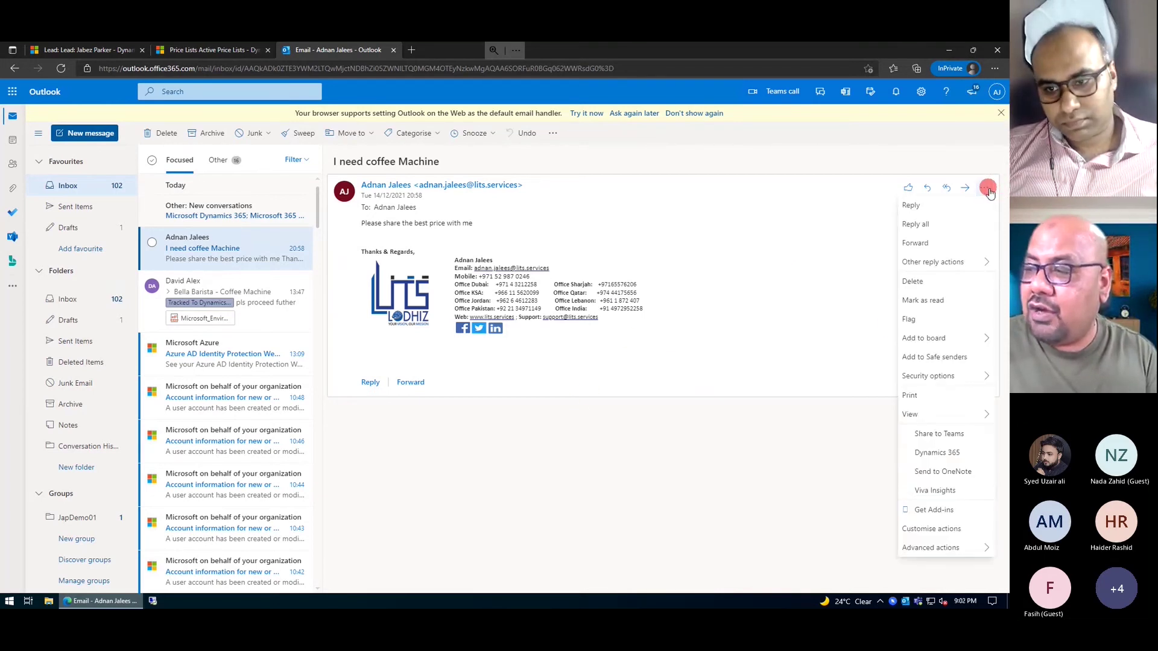
left_click(919, 461)
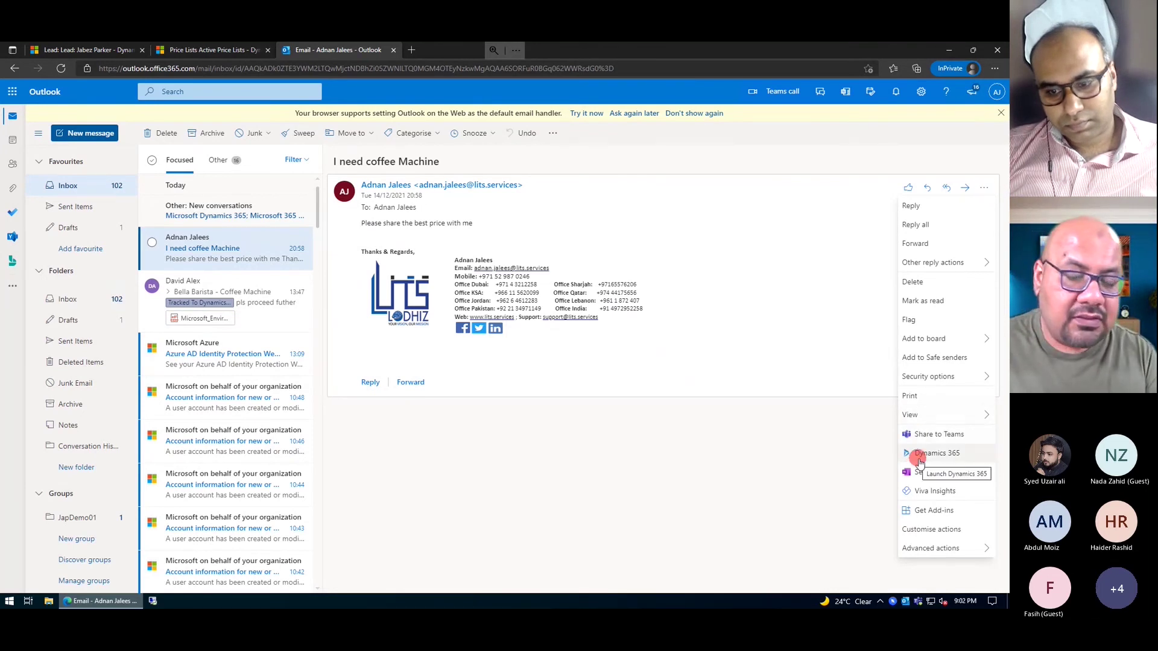
left_click(918, 460)
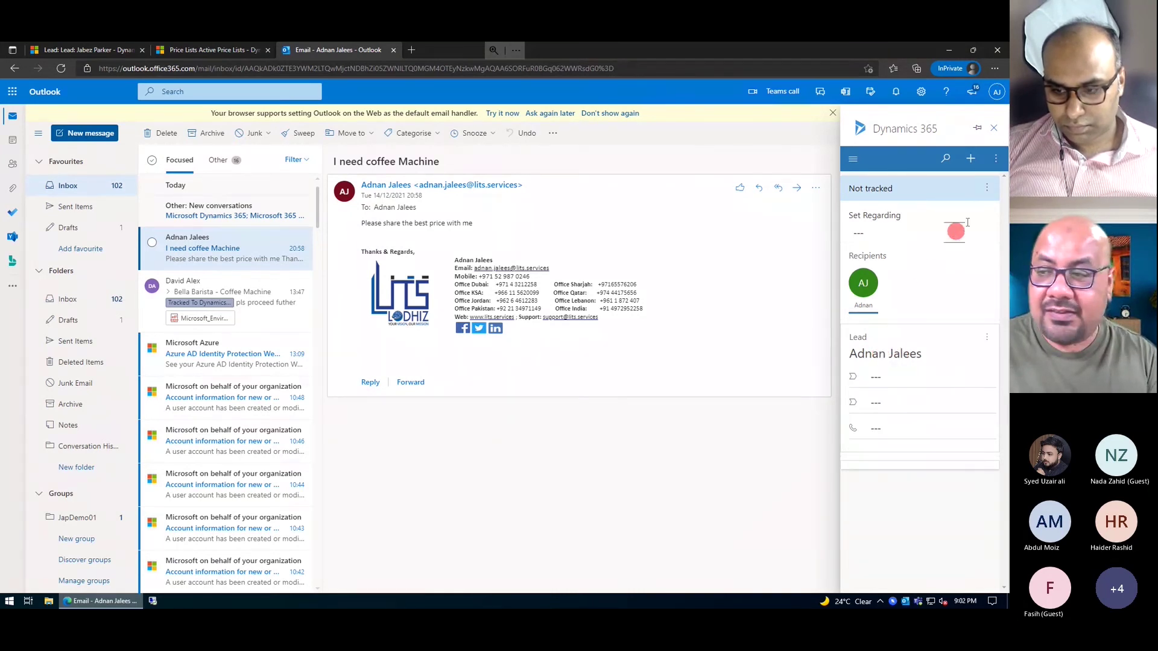
- Search for the sender's name and set the email regarding their existing Lead record
left_click(988, 190)
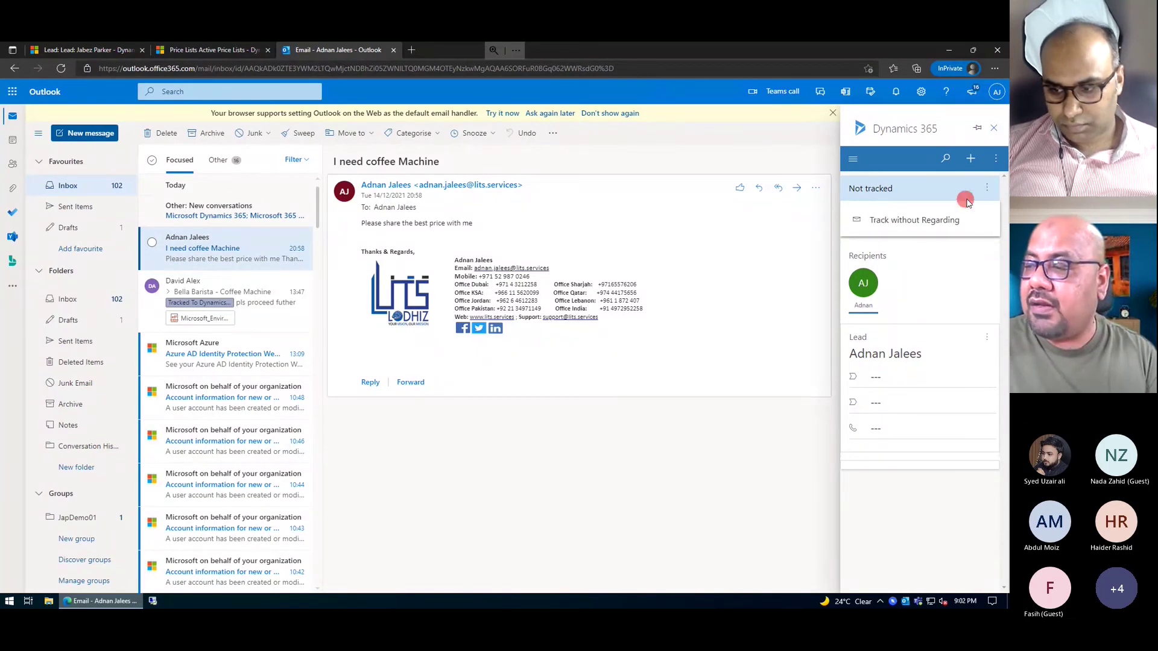
left_click(943, 189)
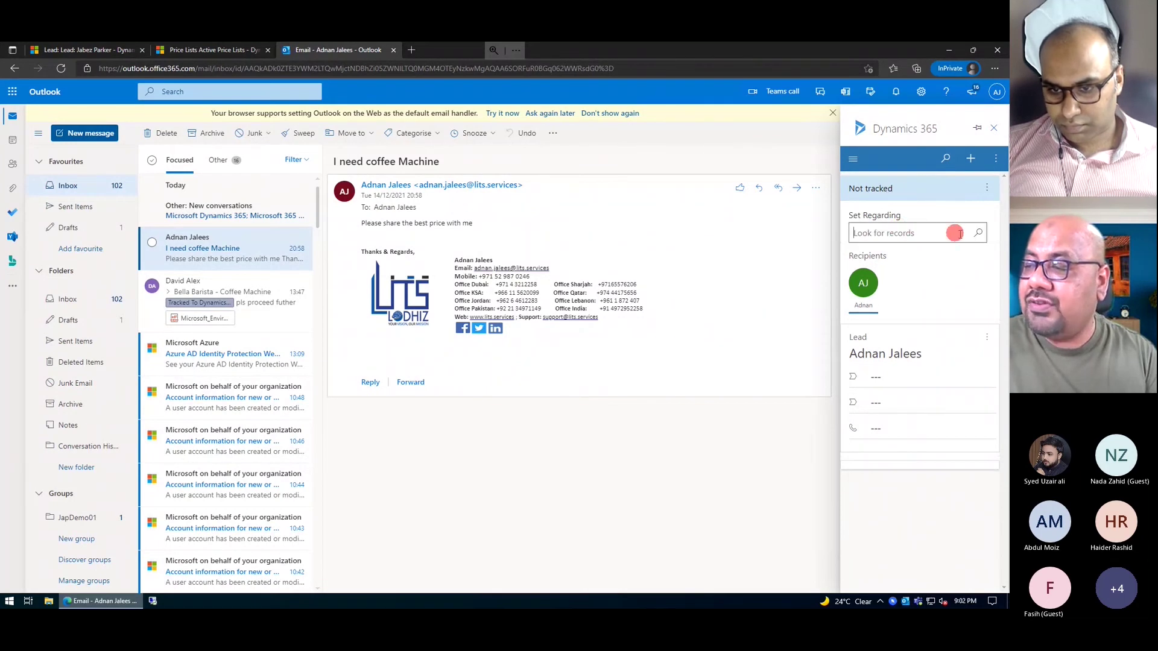
left_click(956, 230)
left_click(910, 180)
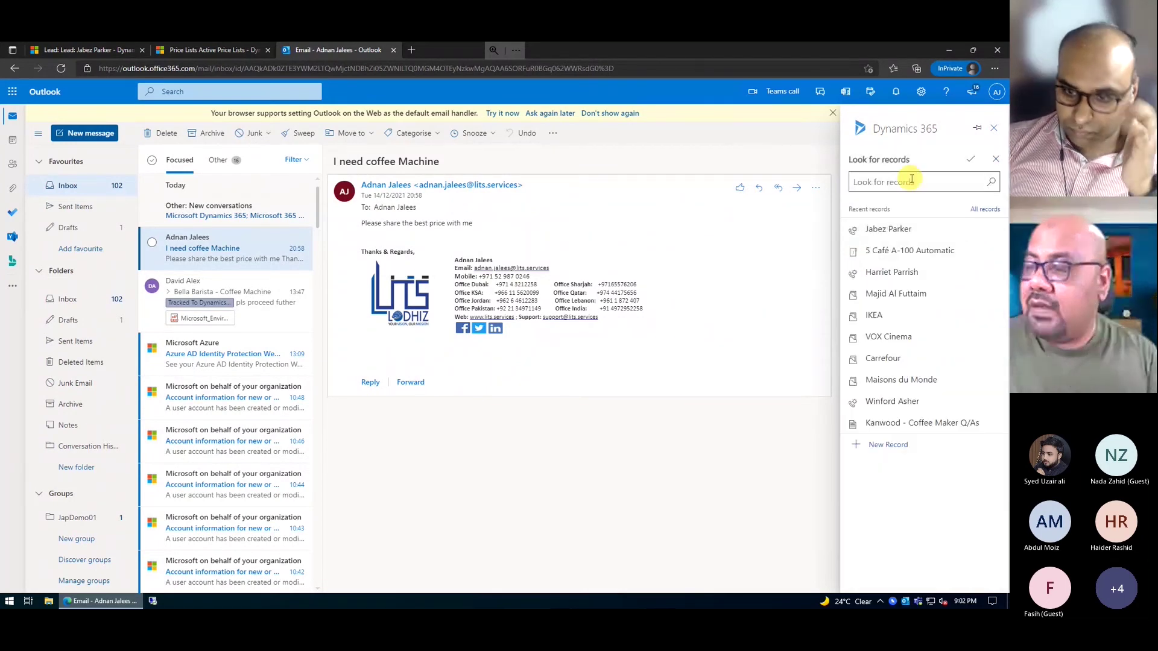
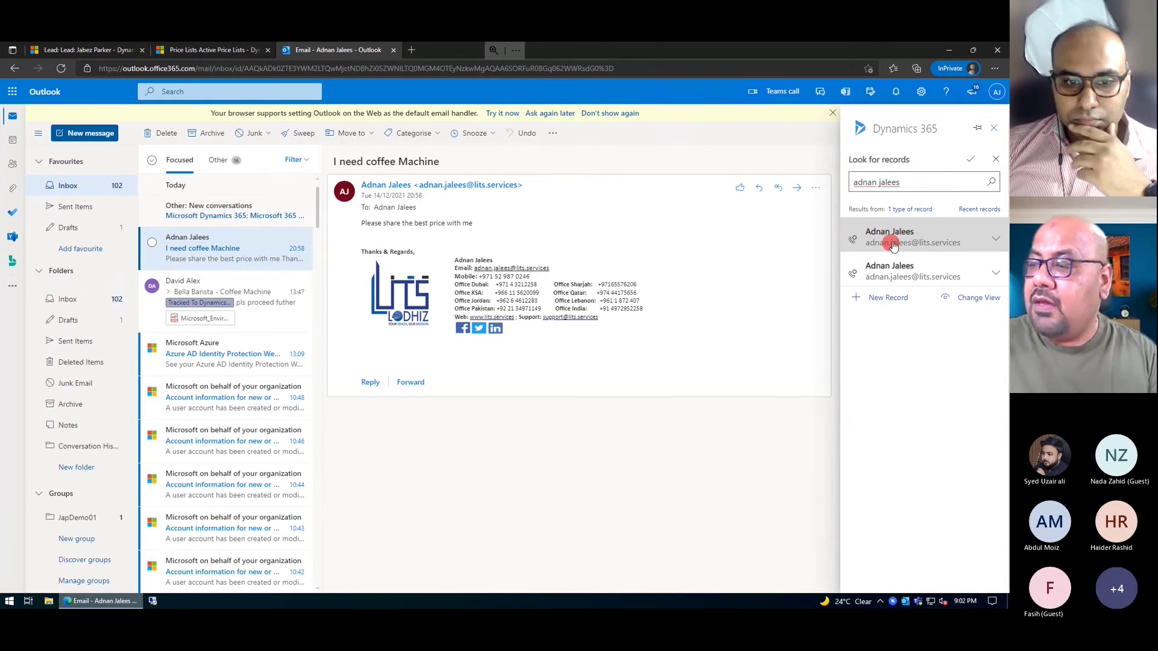
left_click(892, 239)
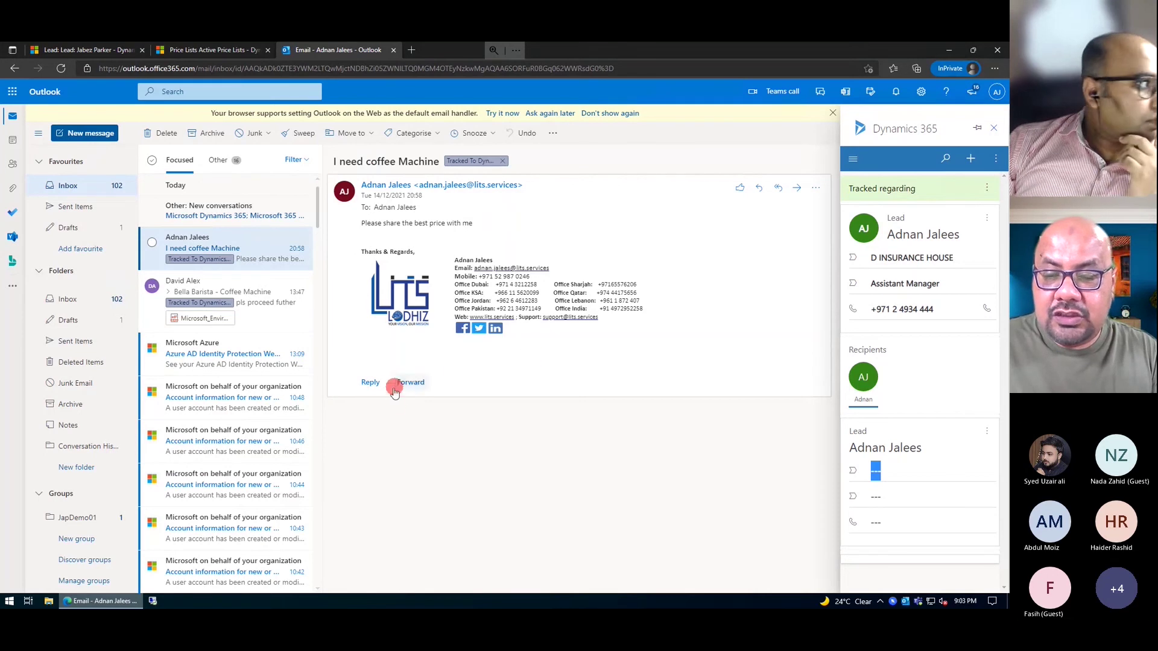
left_click(370, 383)
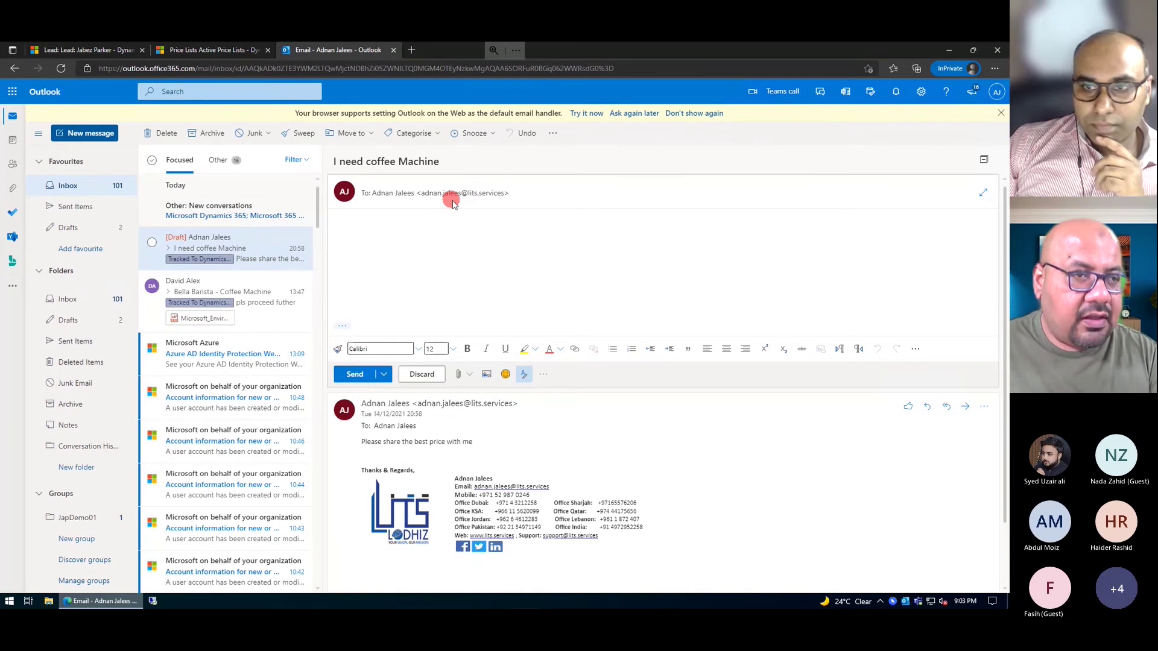
left_click(451, 247)
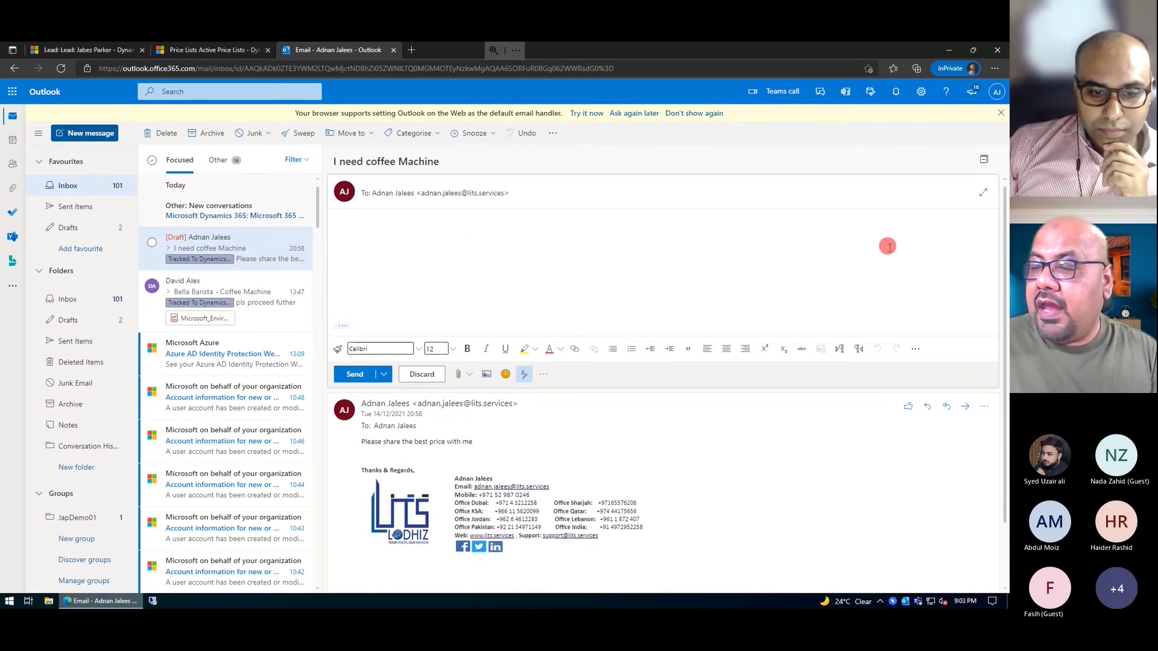
left_click(916, 350)
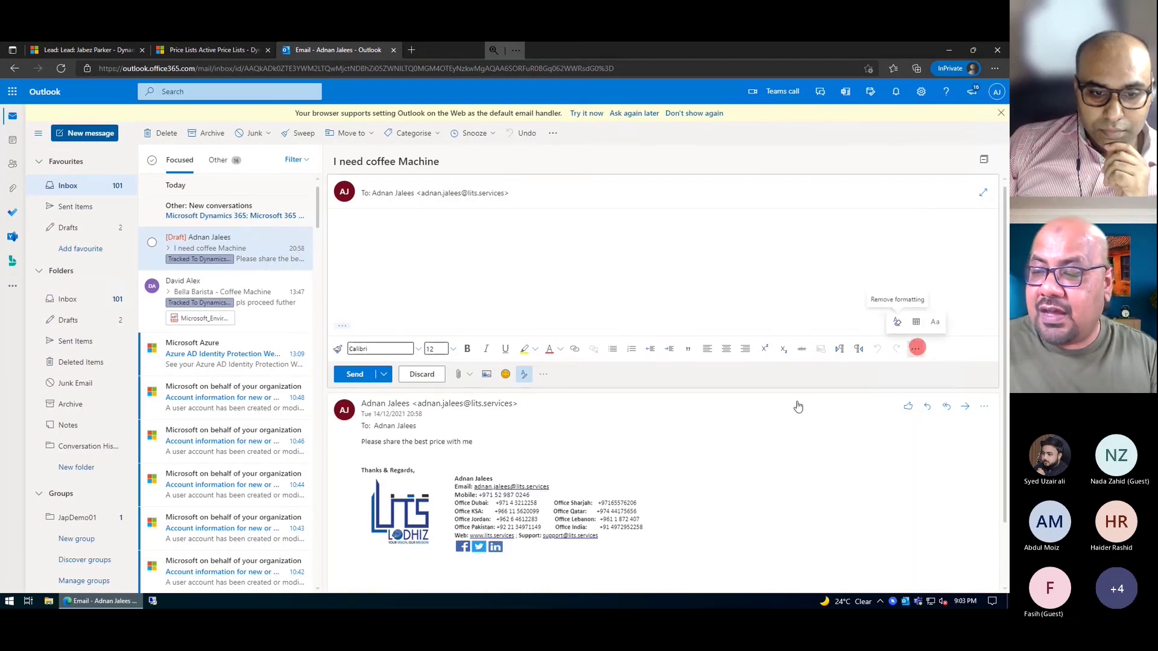
- Insert the Sales & Marketing 'Price Guide' sales literature into the reply from the Dynamics 365 pane
left_click(543, 376)
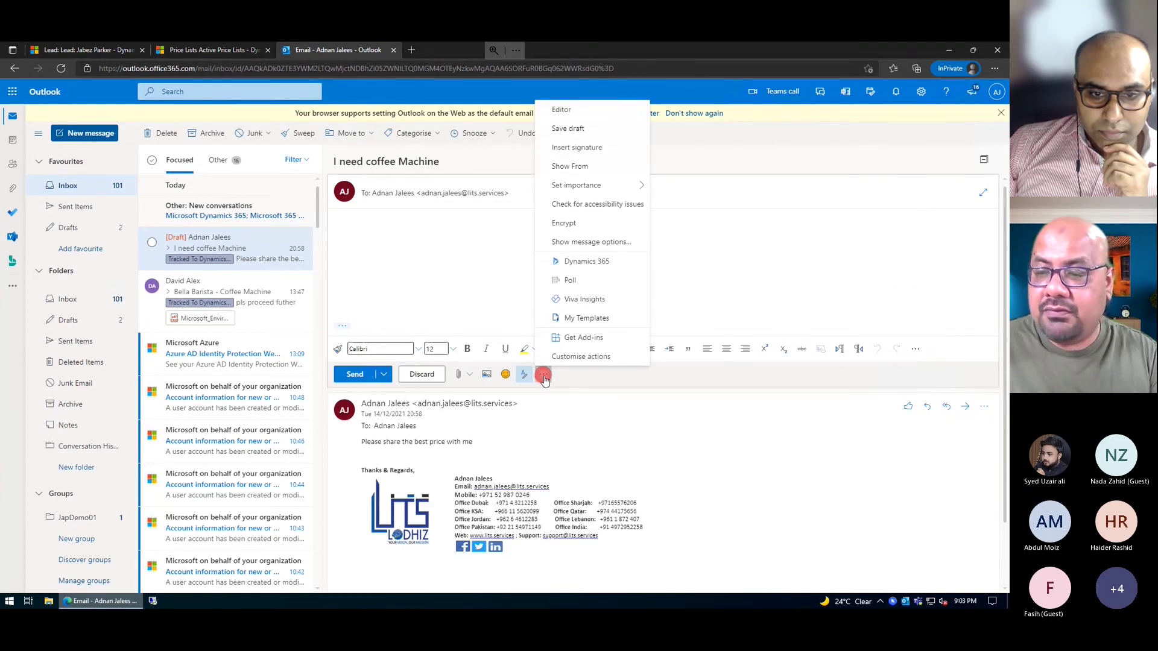
left_click(601, 265)
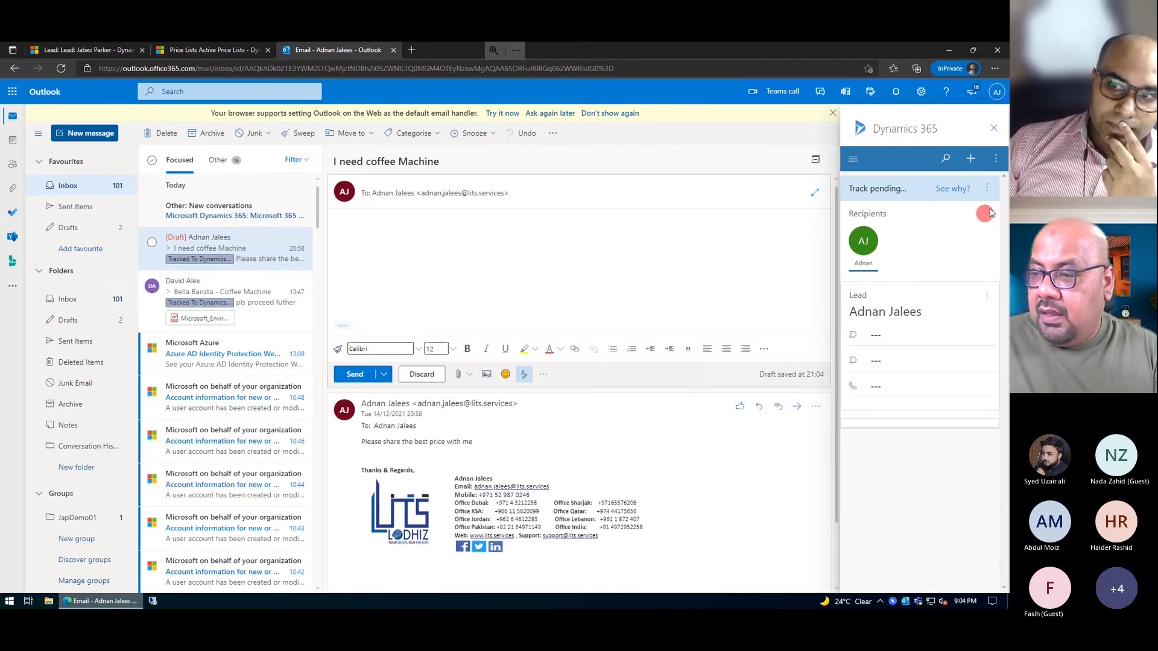
left_click(991, 157)
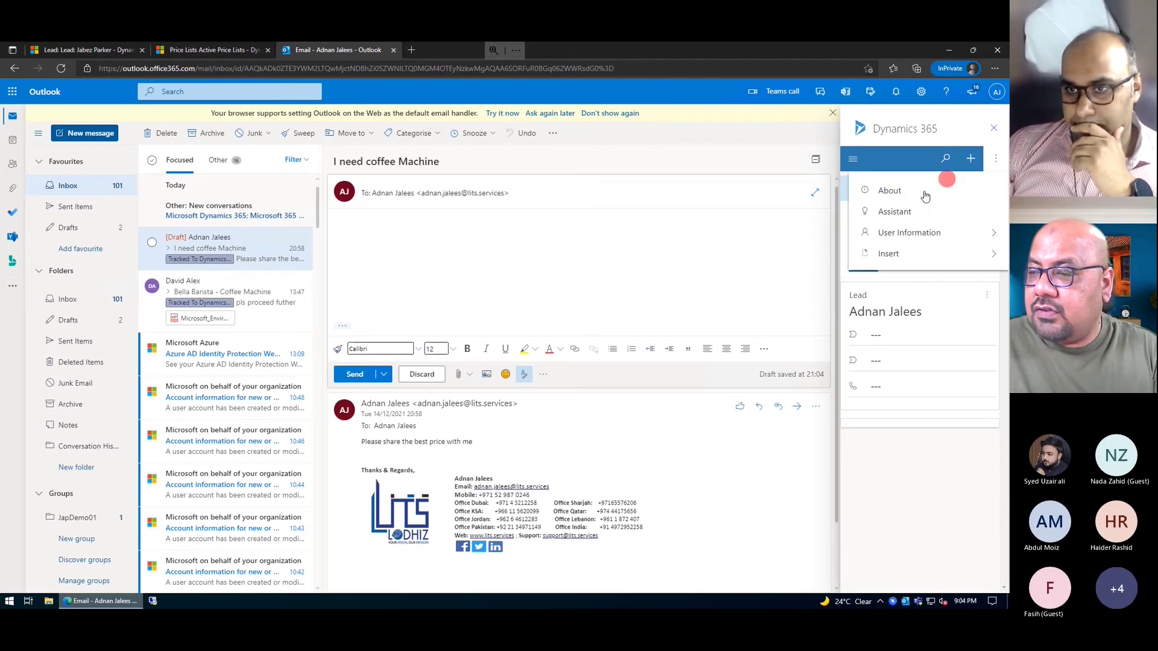
left_click(904, 253)
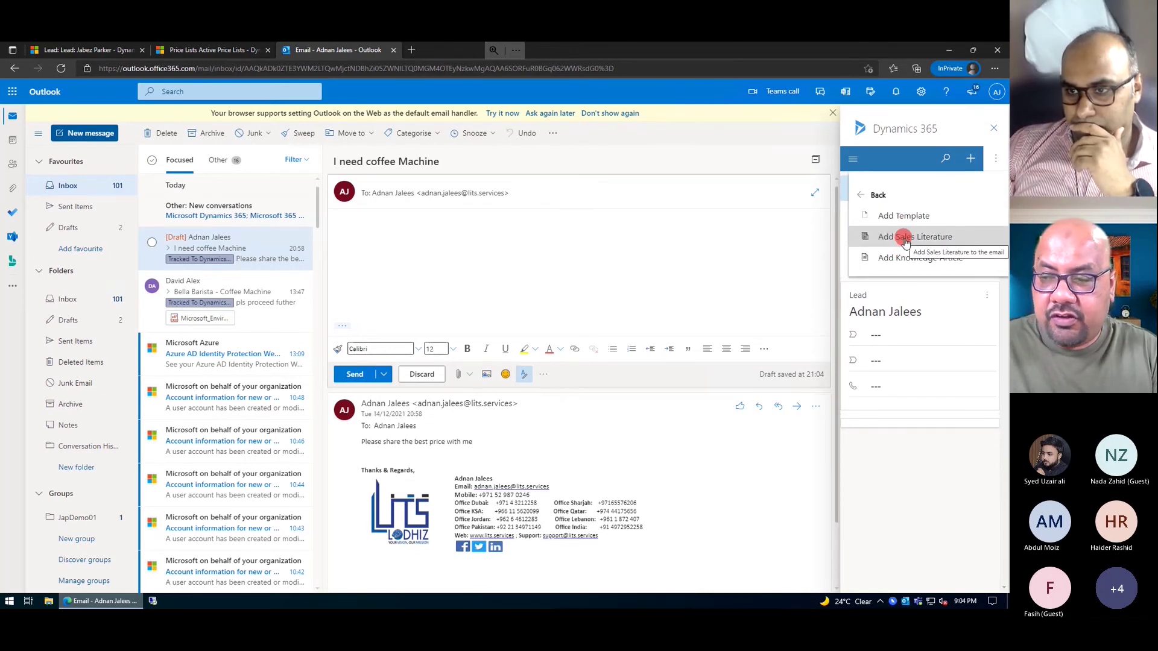
left_click(905, 241)
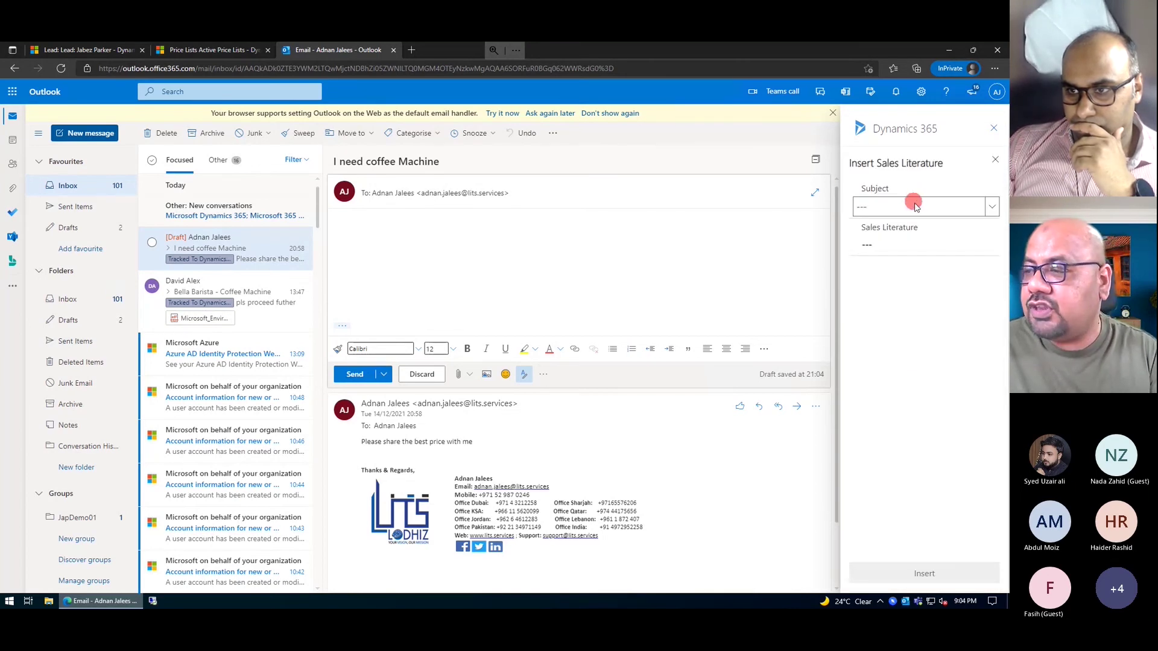
left_click(920, 207)
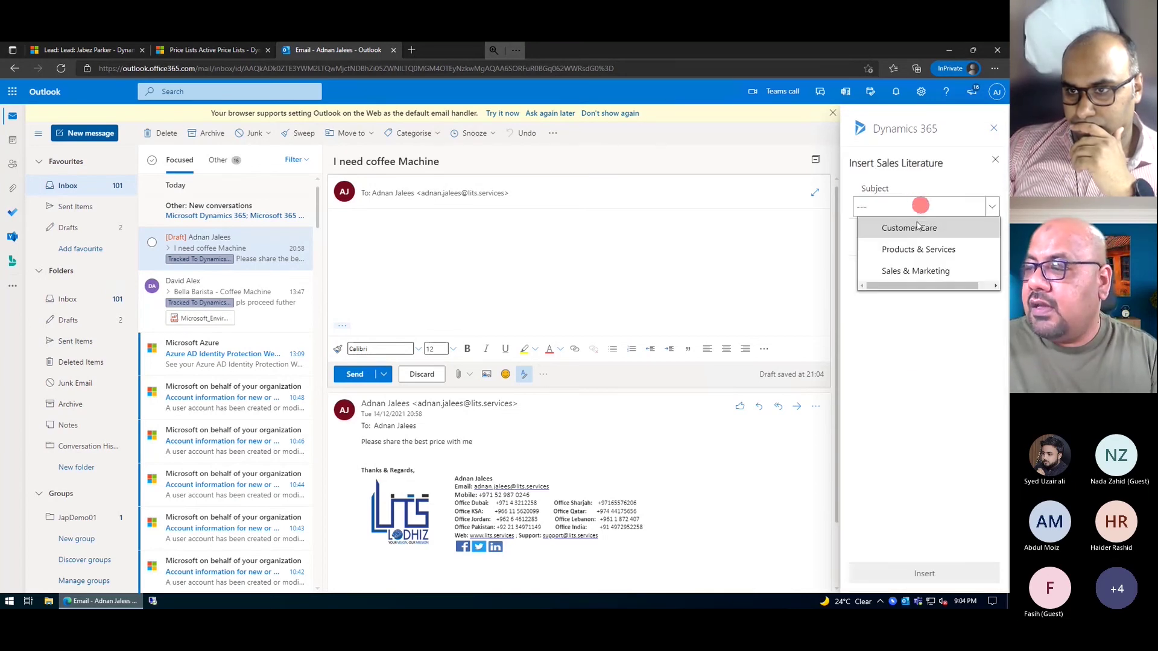
left_click(915, 271)
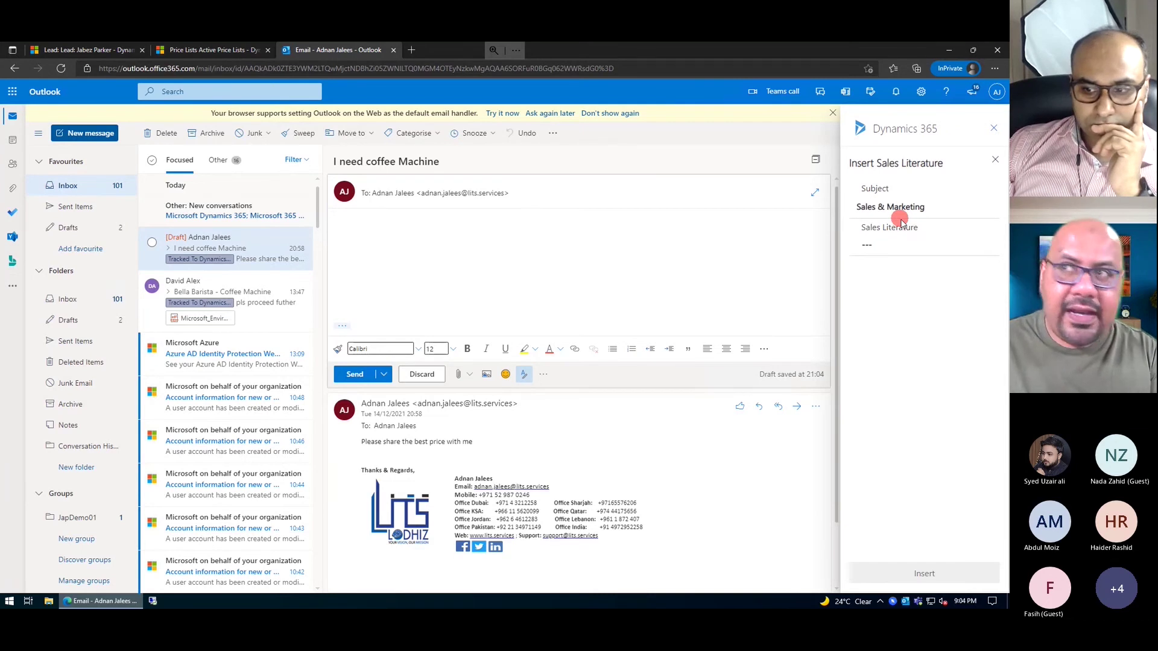
left_click(892, 245)
mouse_move(990, 258)
left_mouse_down()
mouse_move(911, 279)
mouse_move(901, 300)
left_mouse_up()
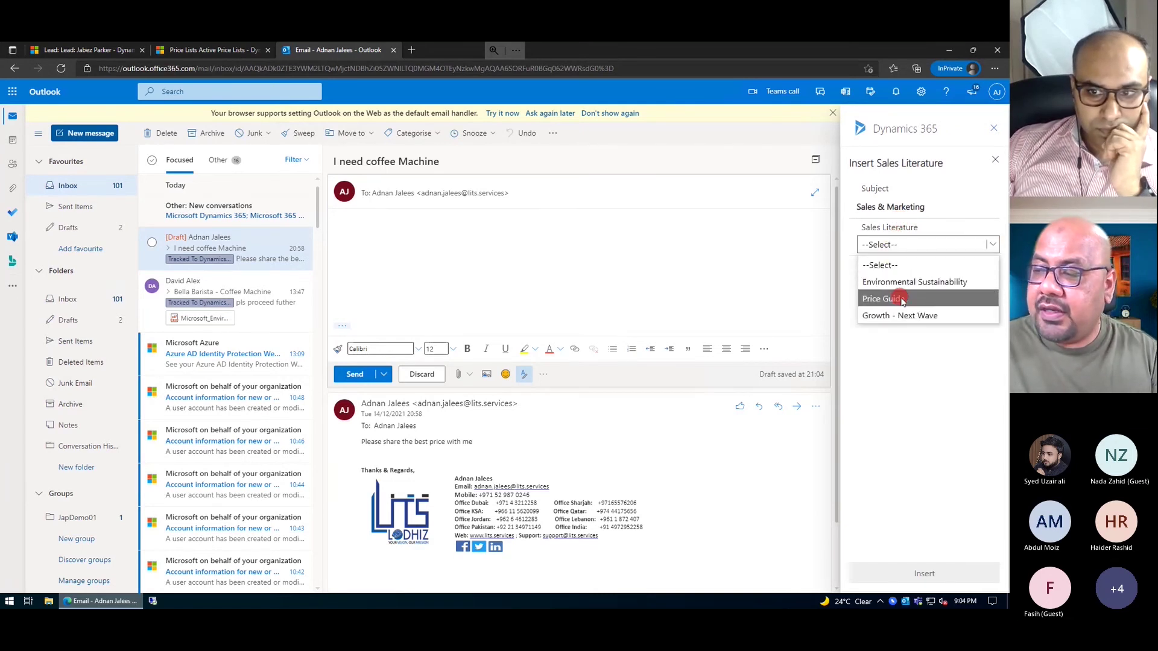
left_click(902, 300)
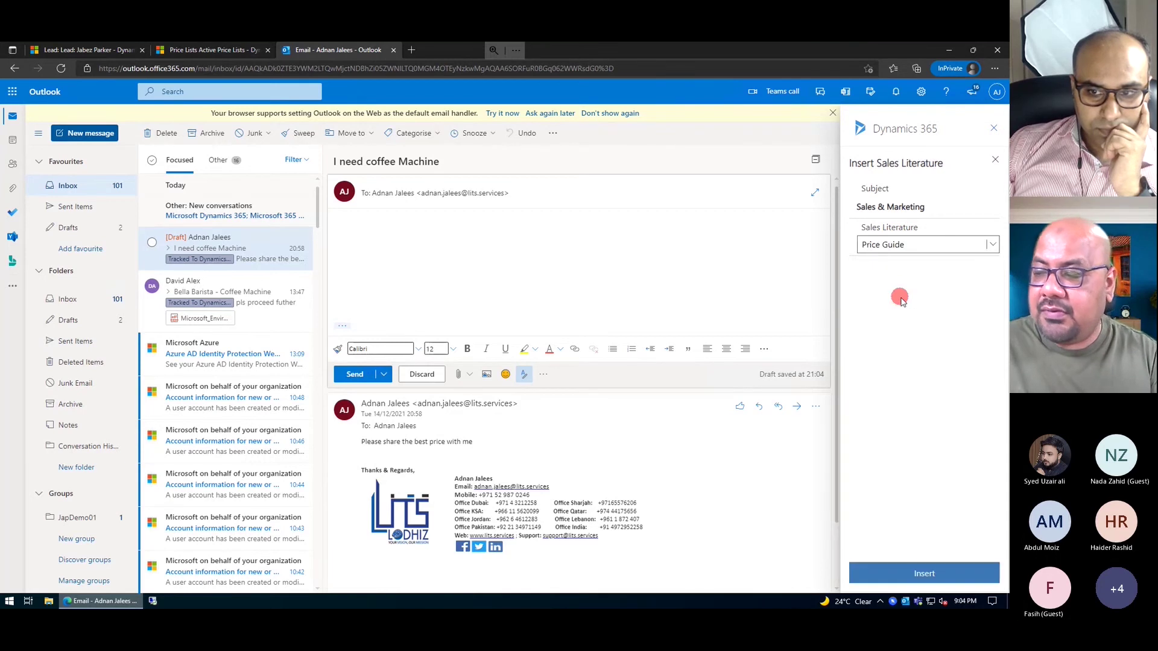
left_click(929, 576)
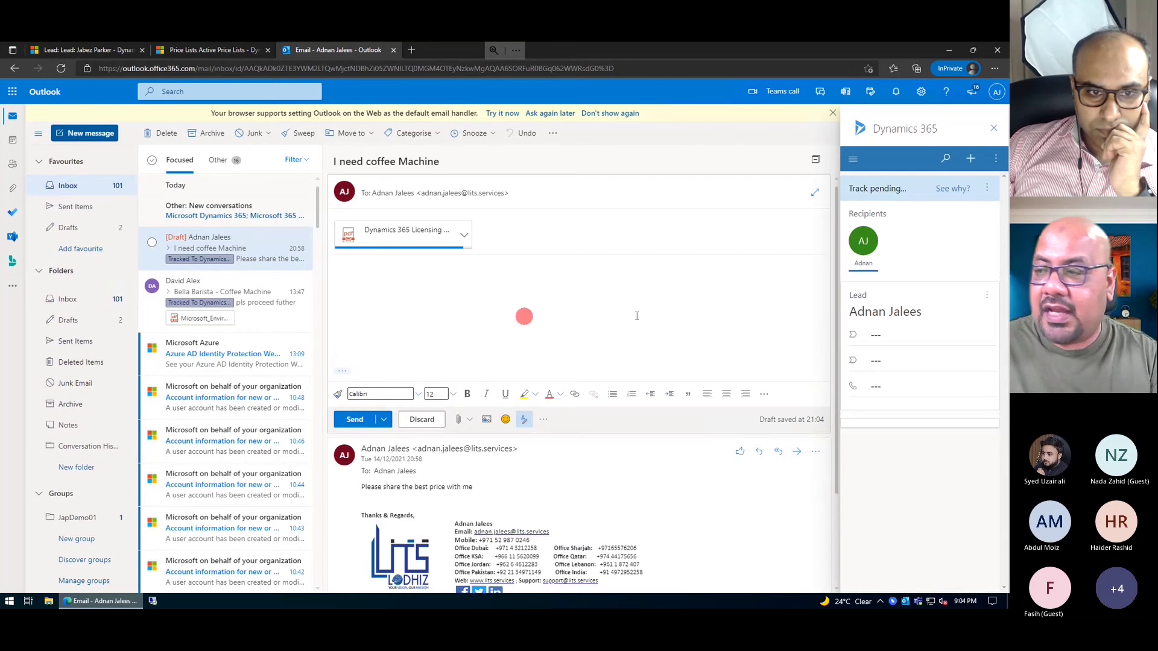
- Add the 'Lead Reply-Web Site Visit' template to the reply body, using the lead as its record
left_click(972, 162)
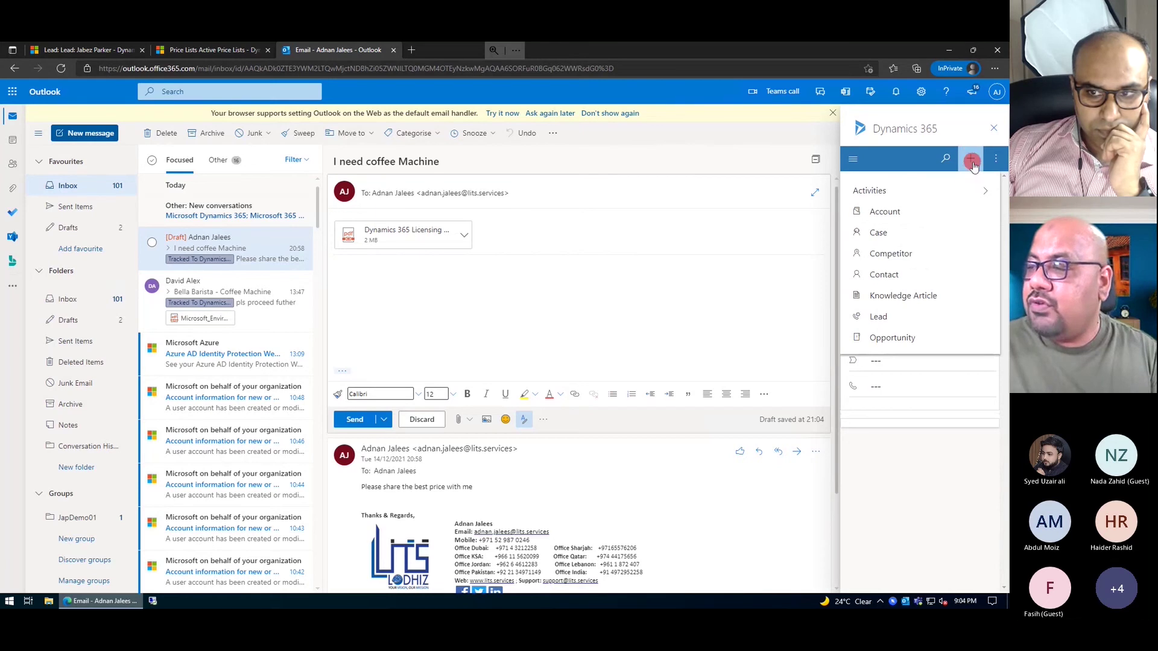
left_click(995, 163)
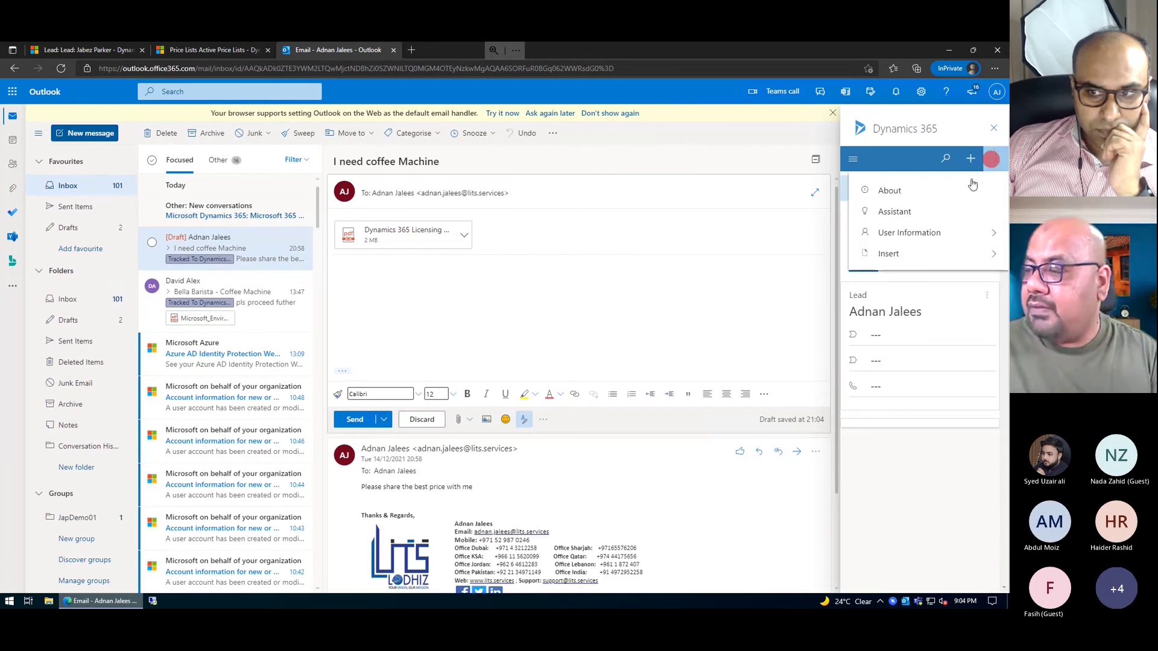
left_click(929, 252)
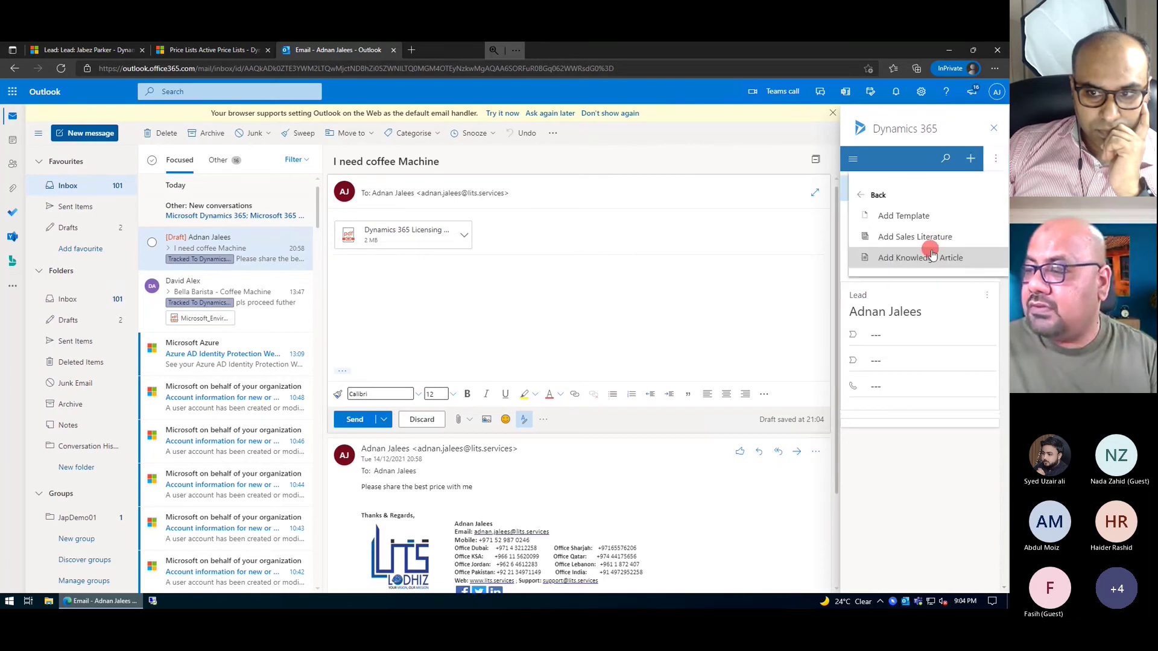
left_click(915, 215)
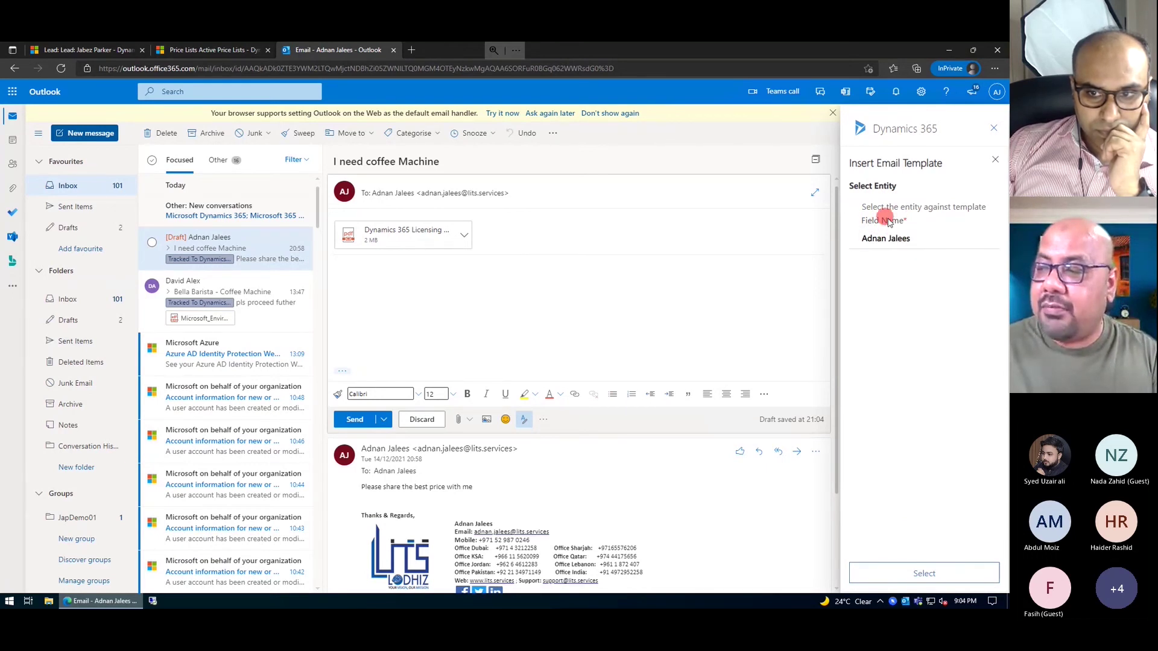
left_click(931, 574)
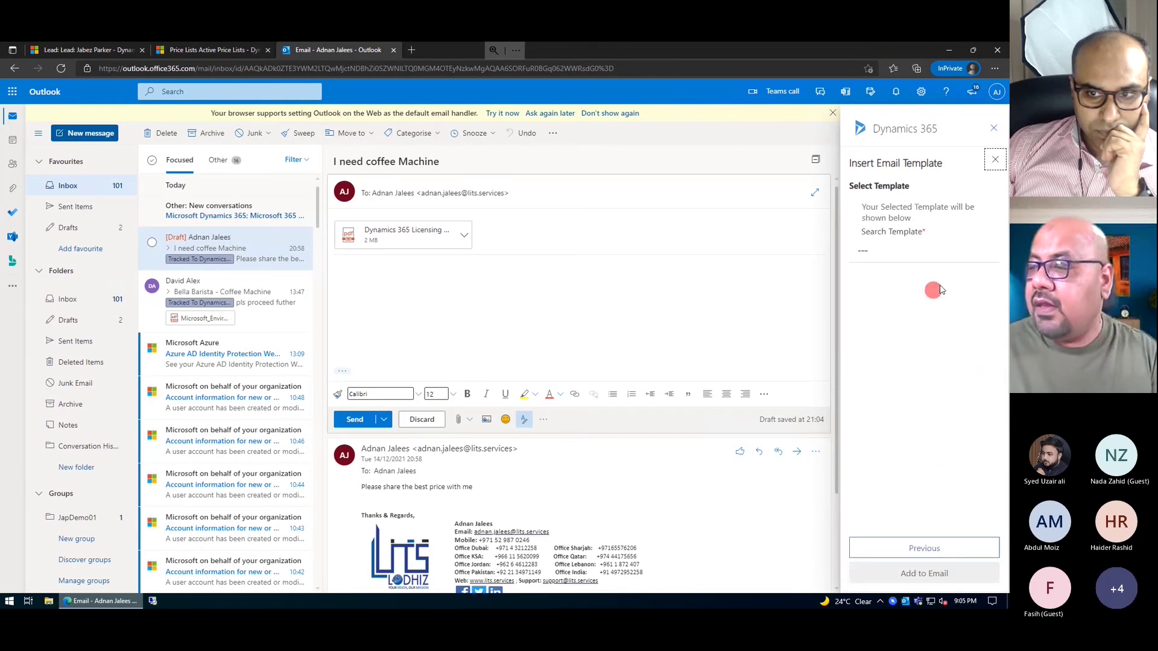
left_click(965, 251)
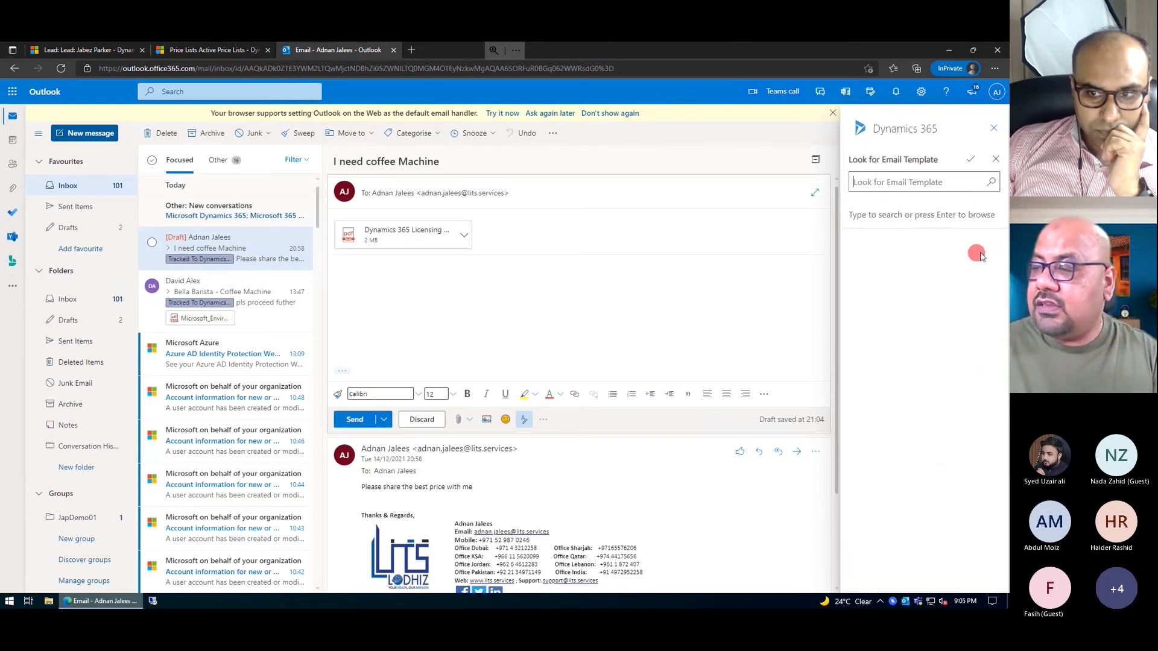
left_click(992, 186)
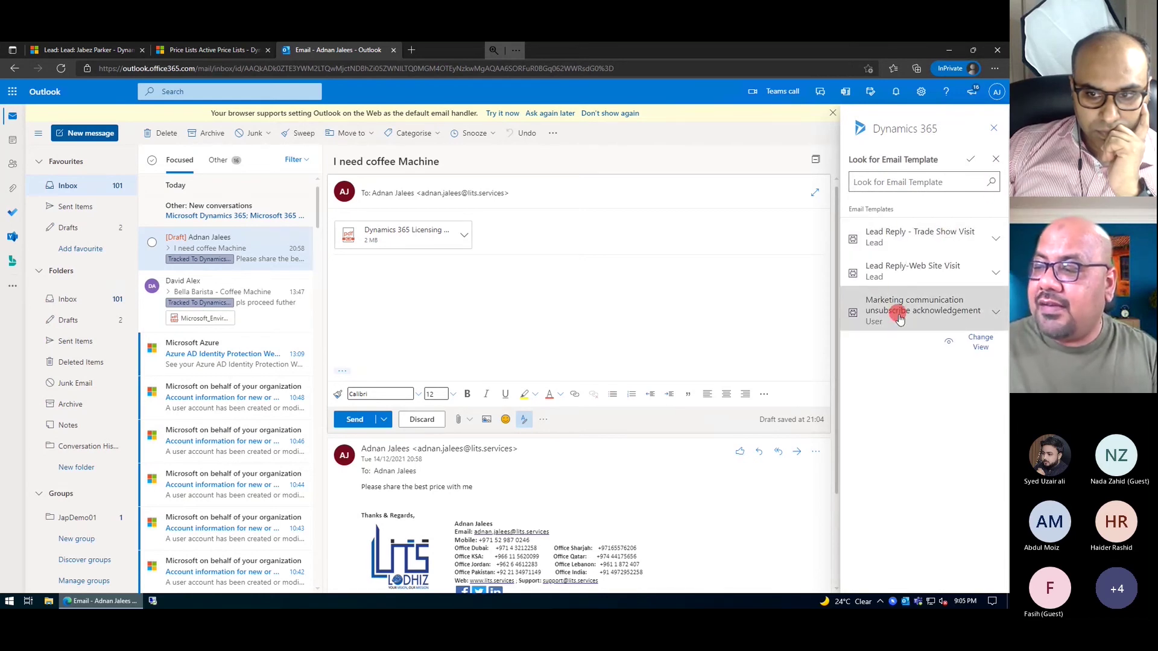
left_click(914, 267)
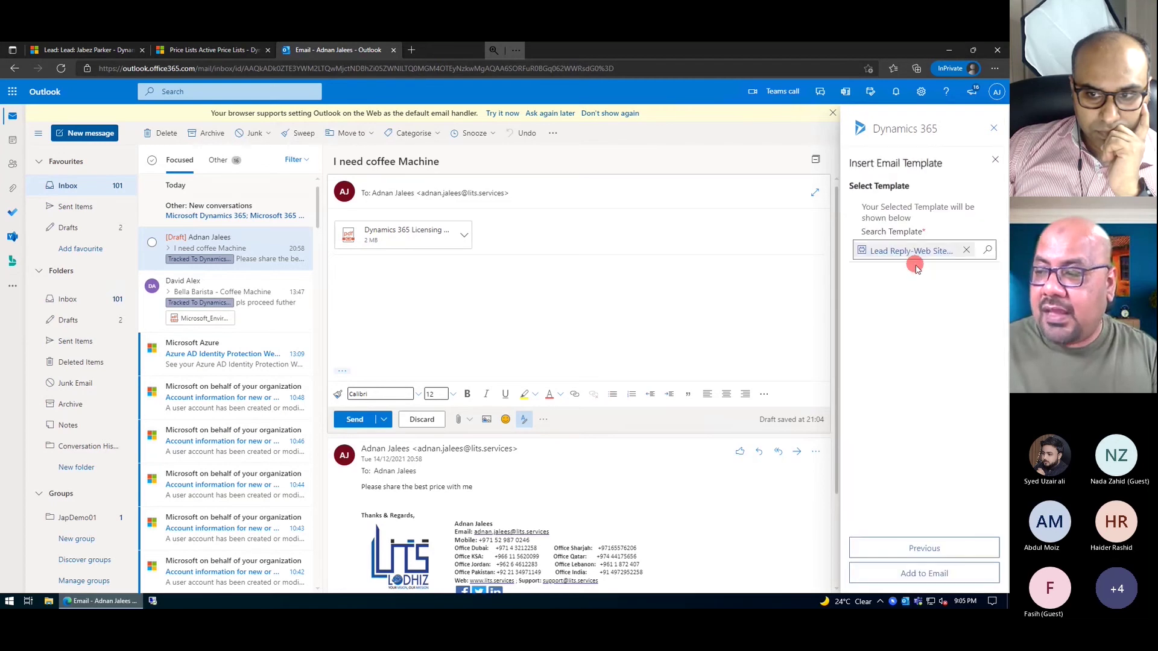
left_click(921, 578)
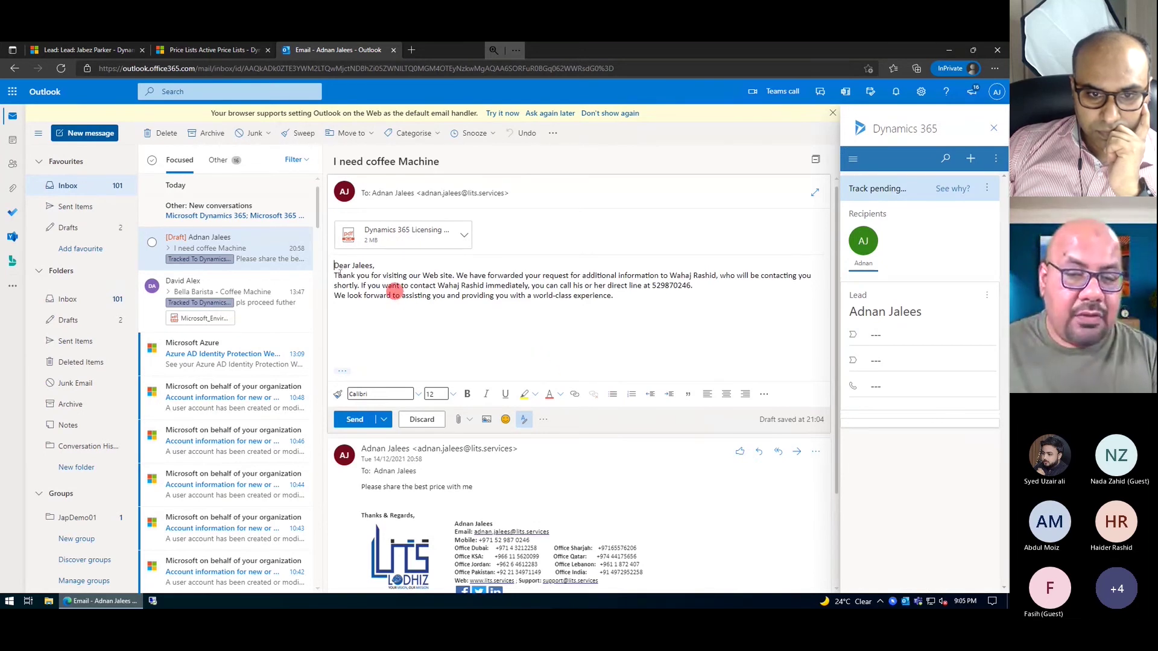
- Review the names in the template text, then add blank lines below 'experience.'
left_click_drag(352, 266, 361, 266)
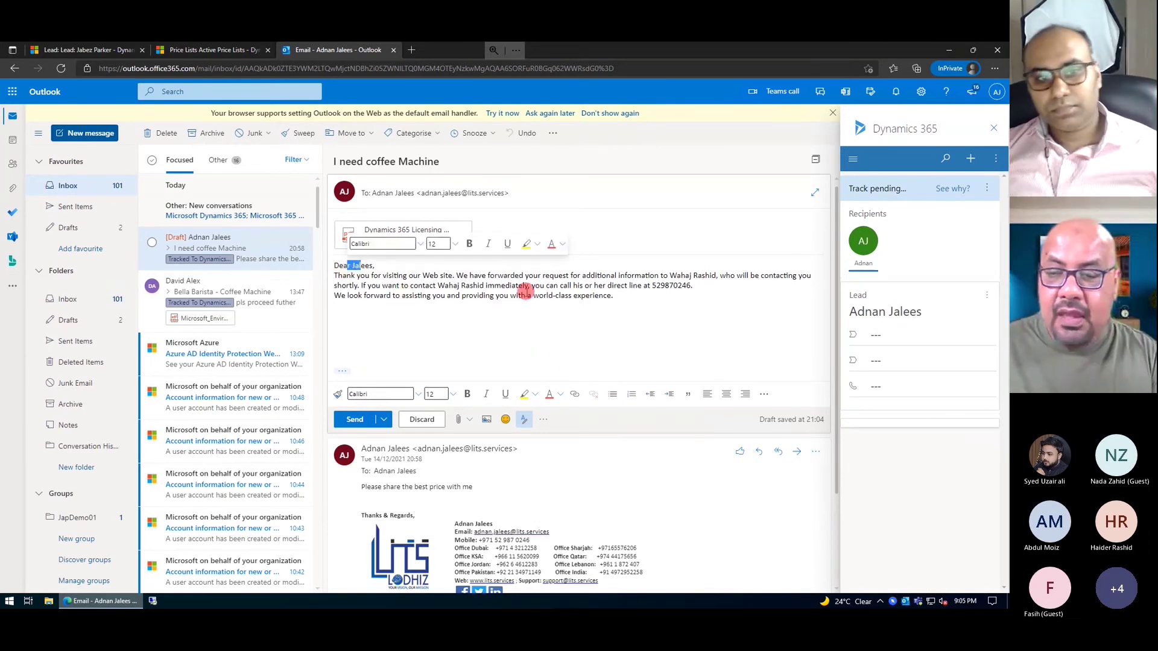
left_click_drag(485, 286, 446, 287)
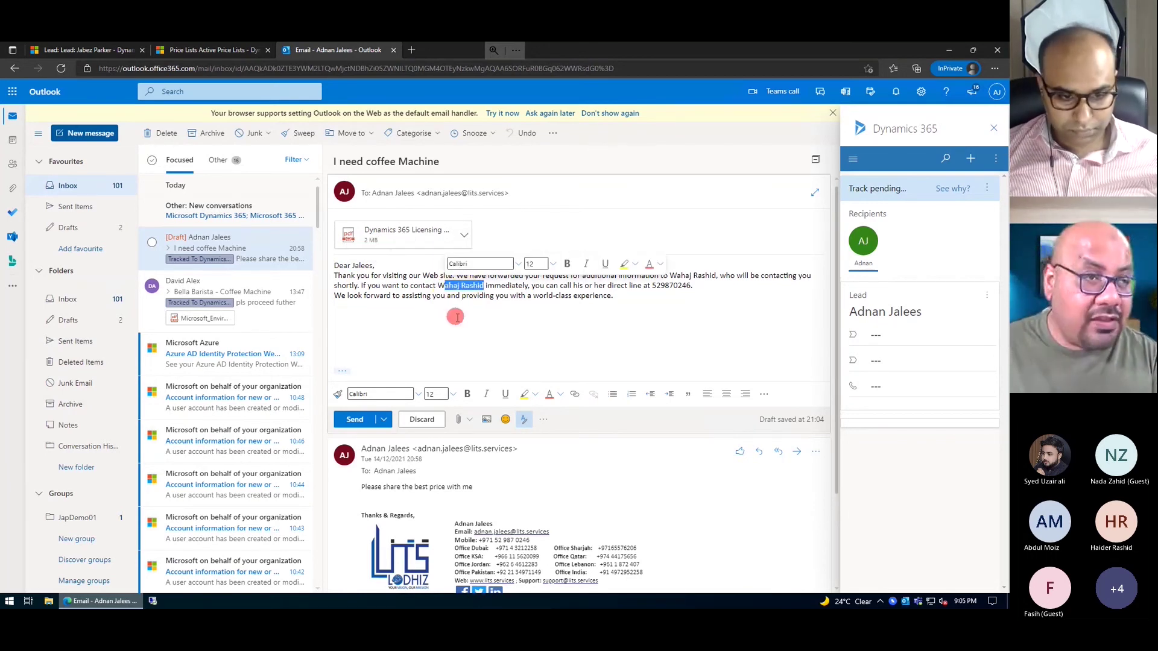
left_click(469, 286)
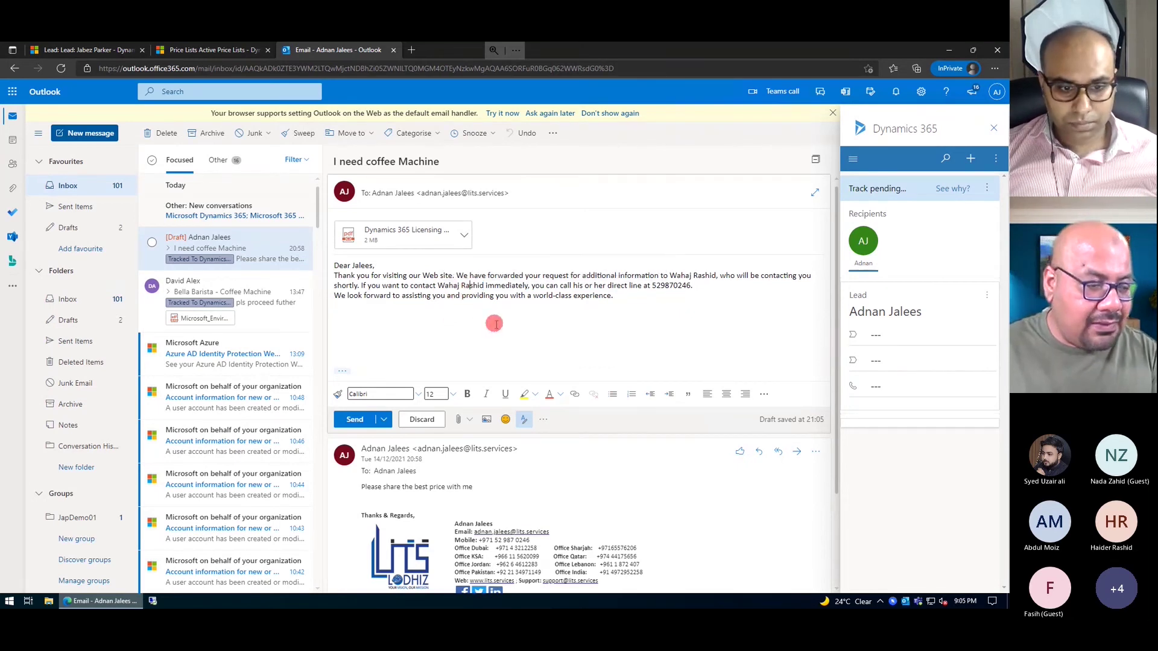
left_click(615, 321)
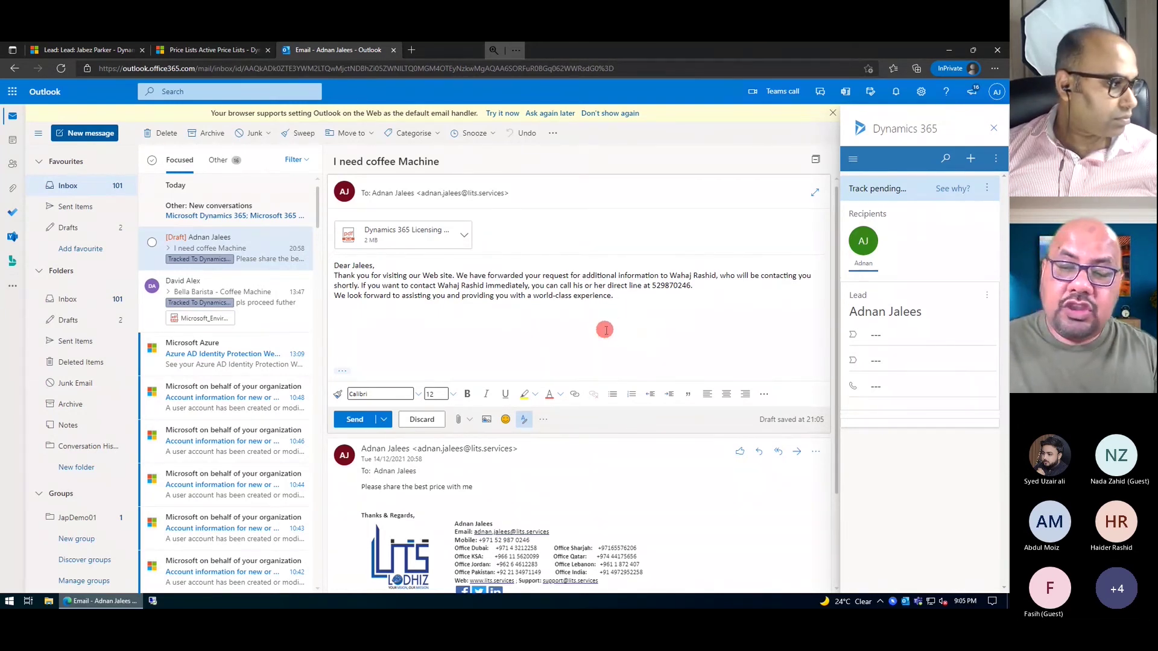
key("Return")
key("Return")
key("Return")
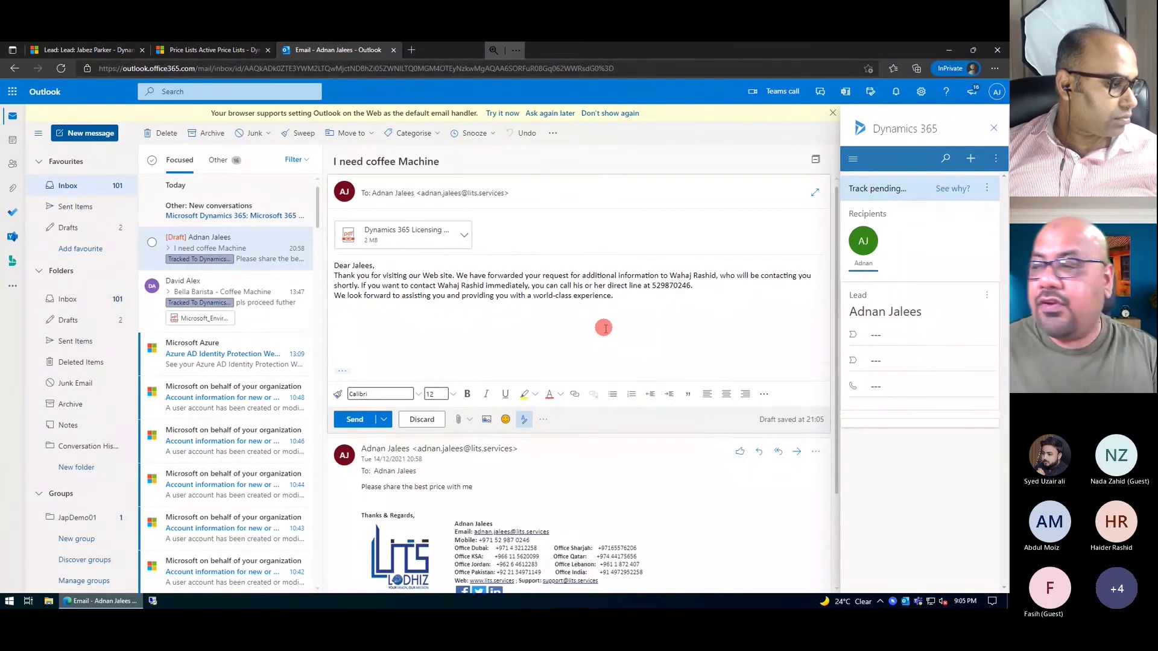
- Insert knowledge article KA-01001 'Kanwood – Coffee Maker Q/As' into the reply from the Dynamics 365 pane
left_click(975, 160)
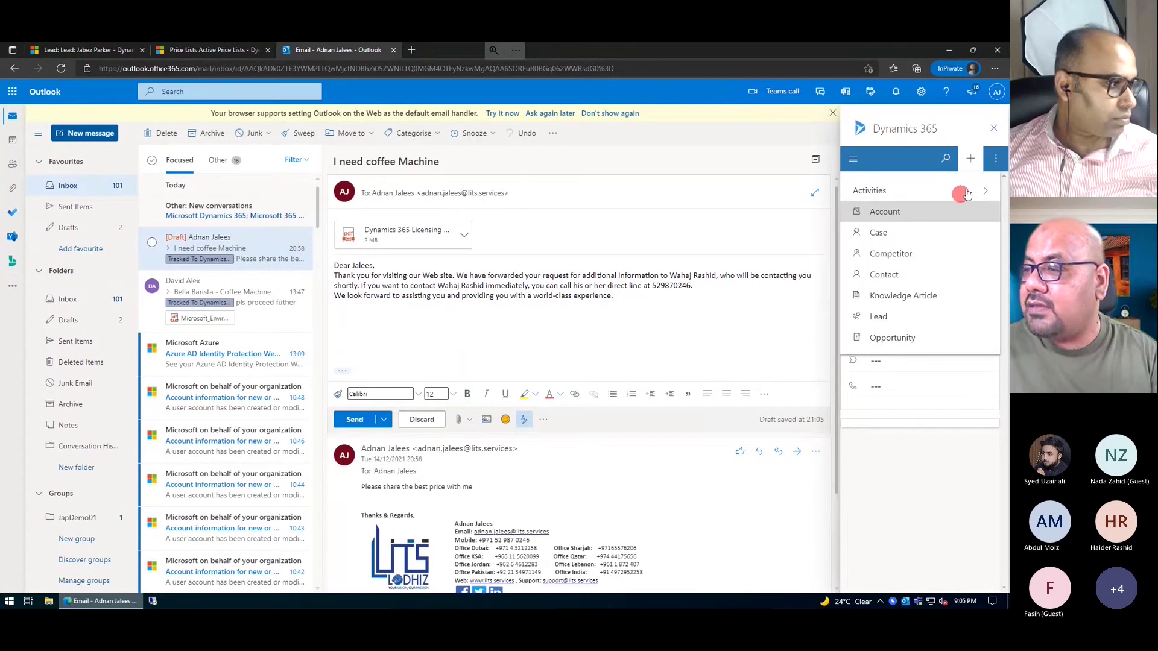
left_click(996, 159)
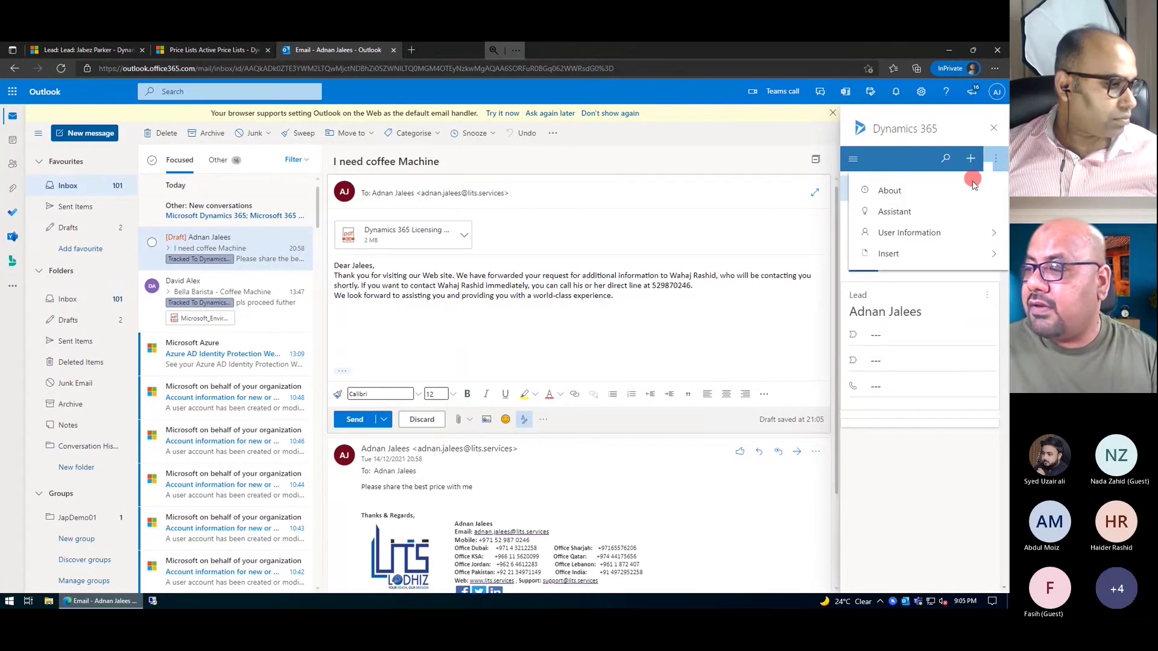
left_click(977, 253)
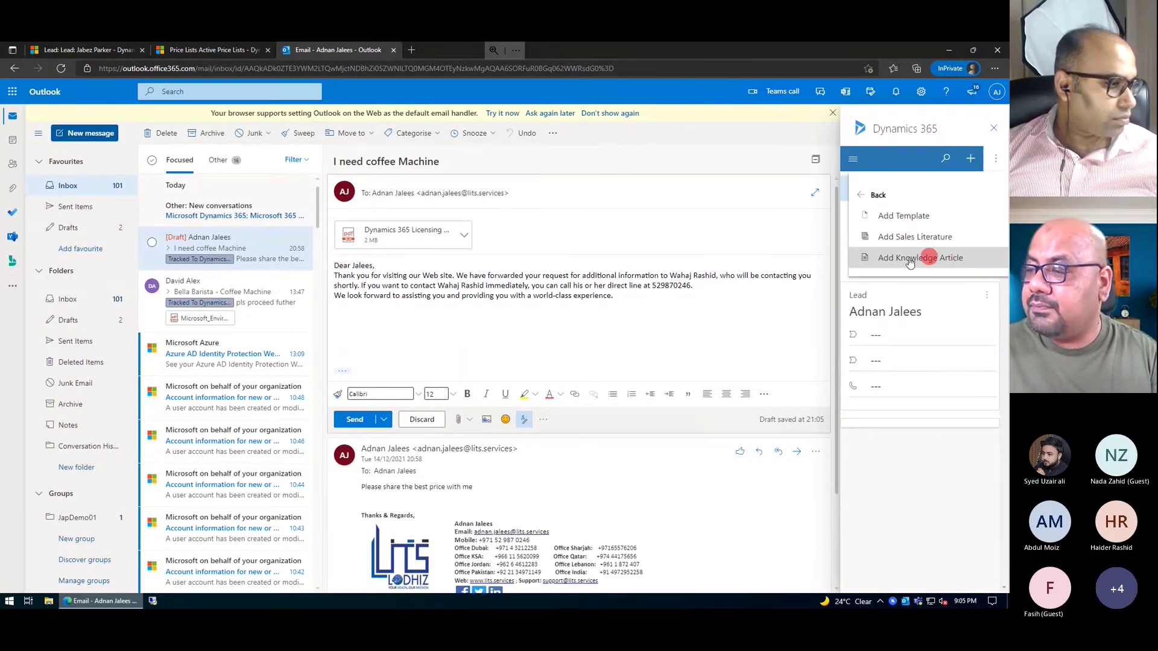
left_click(906, 258)
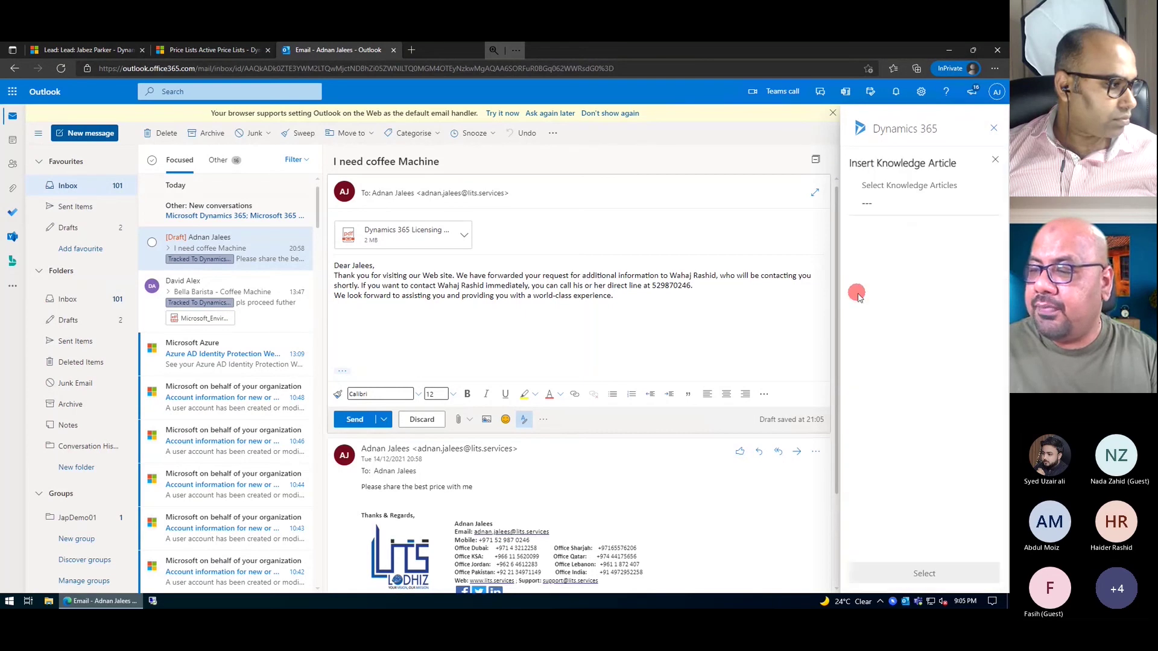
left_click(884, 221)
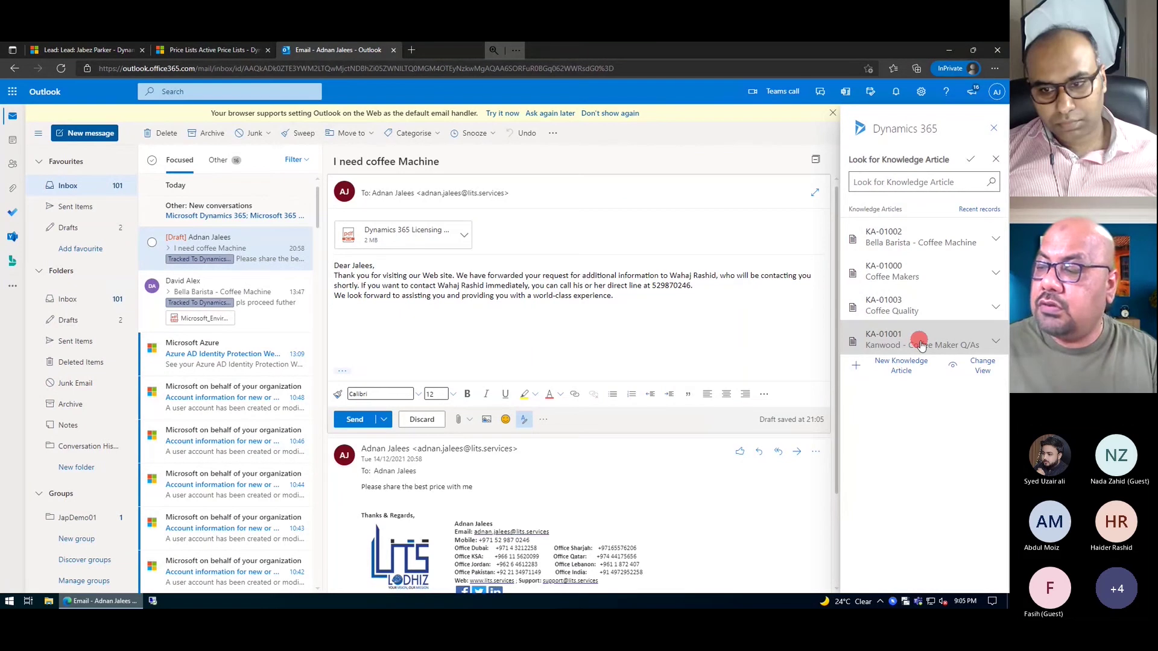
left_click(891, 344)
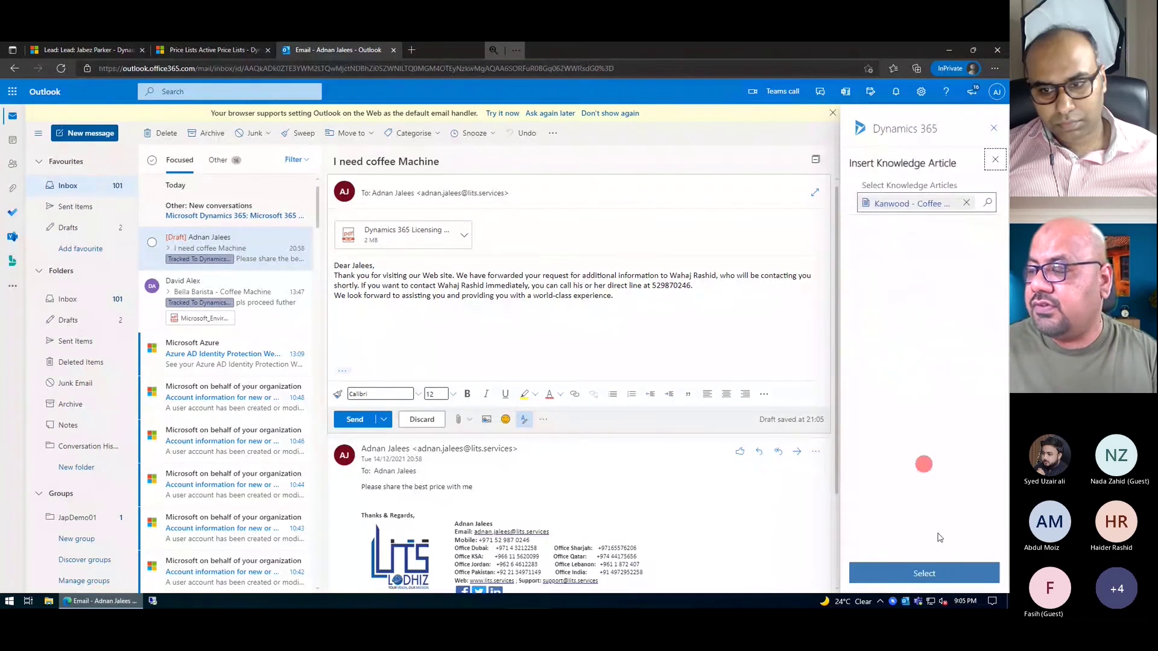
left_click(929, 574)
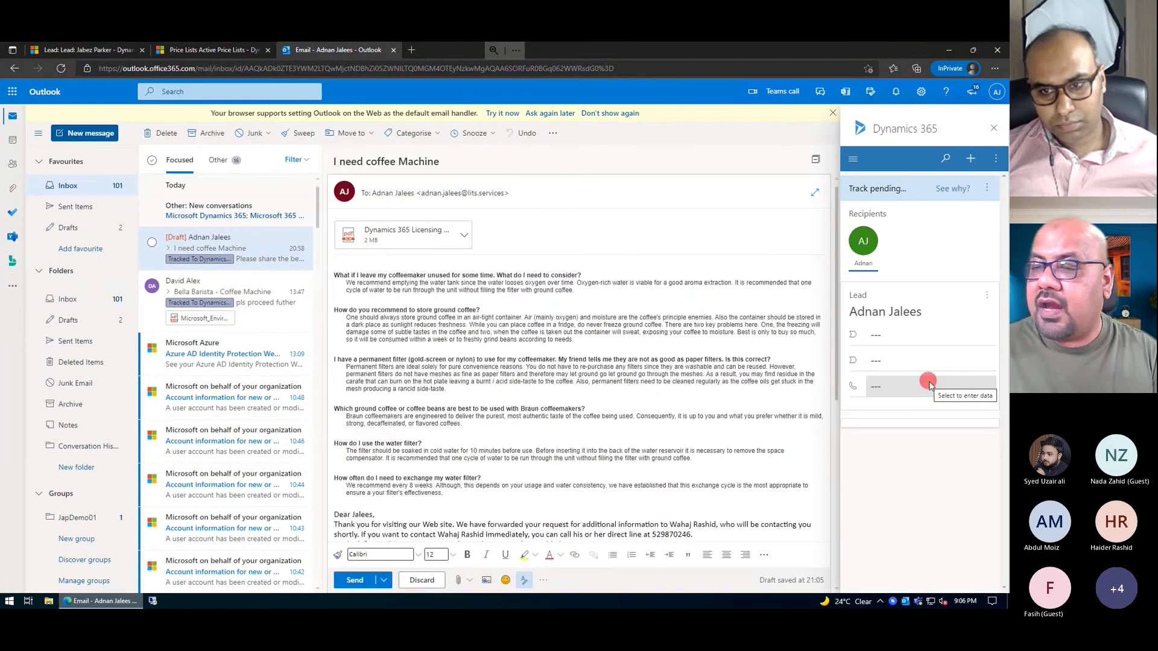
- Select and remove the Dear Jalees greeting paragraphs from the reply draft
scroll(456, 408, "down", 1)
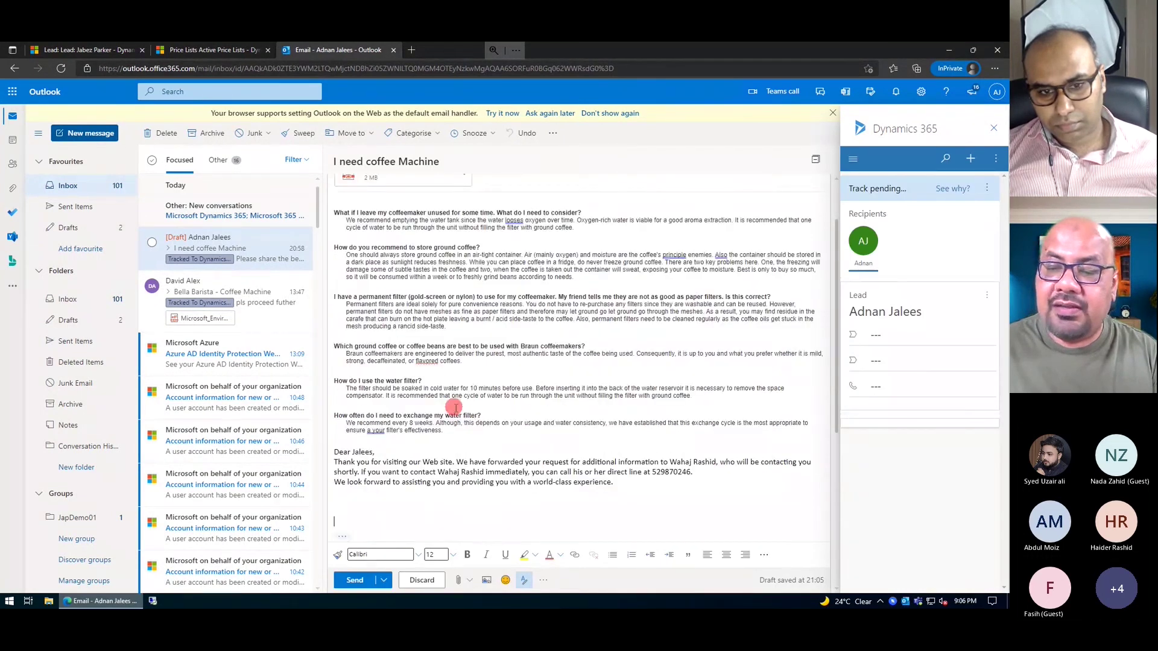
scroll(455, 407, "up", 1)
left_click_drag(343, 271, 452, 479)
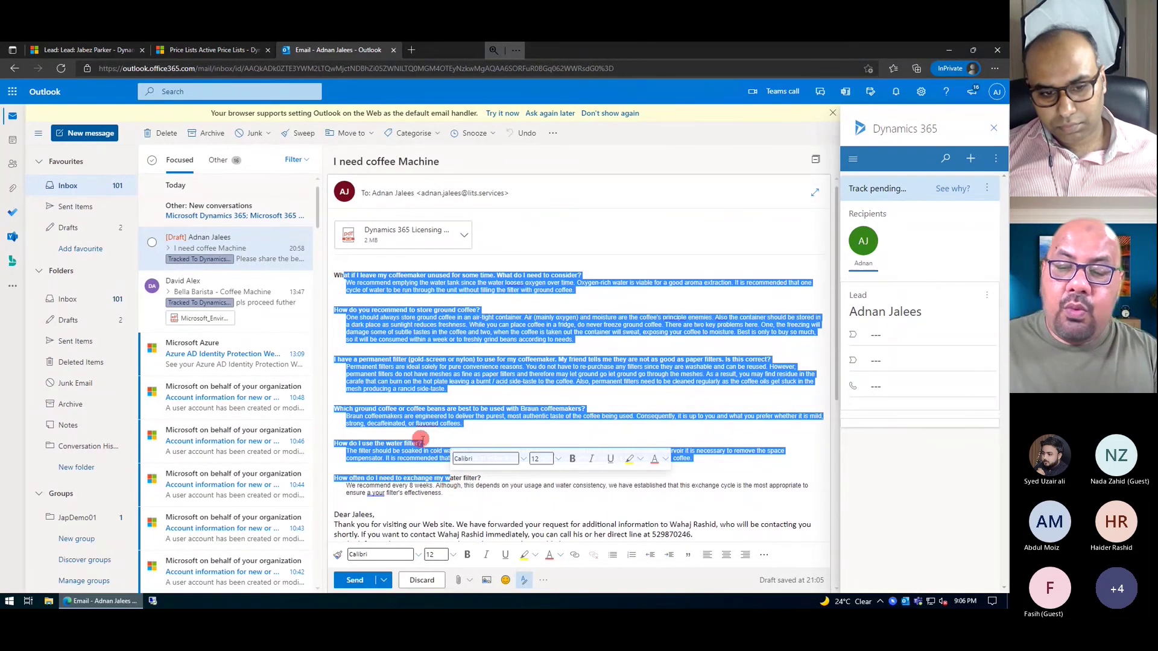
scroll(422, 439, "down", 2)
left_click_drag(628, 424, 330, 393)
key("Delete")
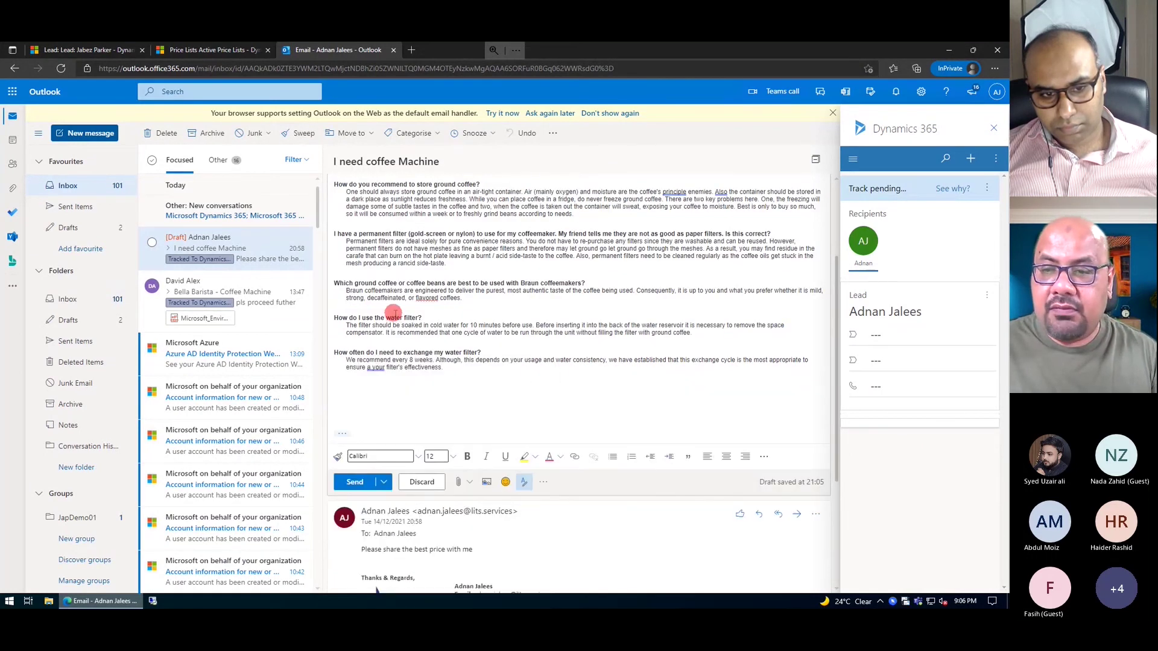
- Paste the removed text above the Kanwood FAQ with blank lines, retrying after an undo
left_click(336, 275)
key("Return")
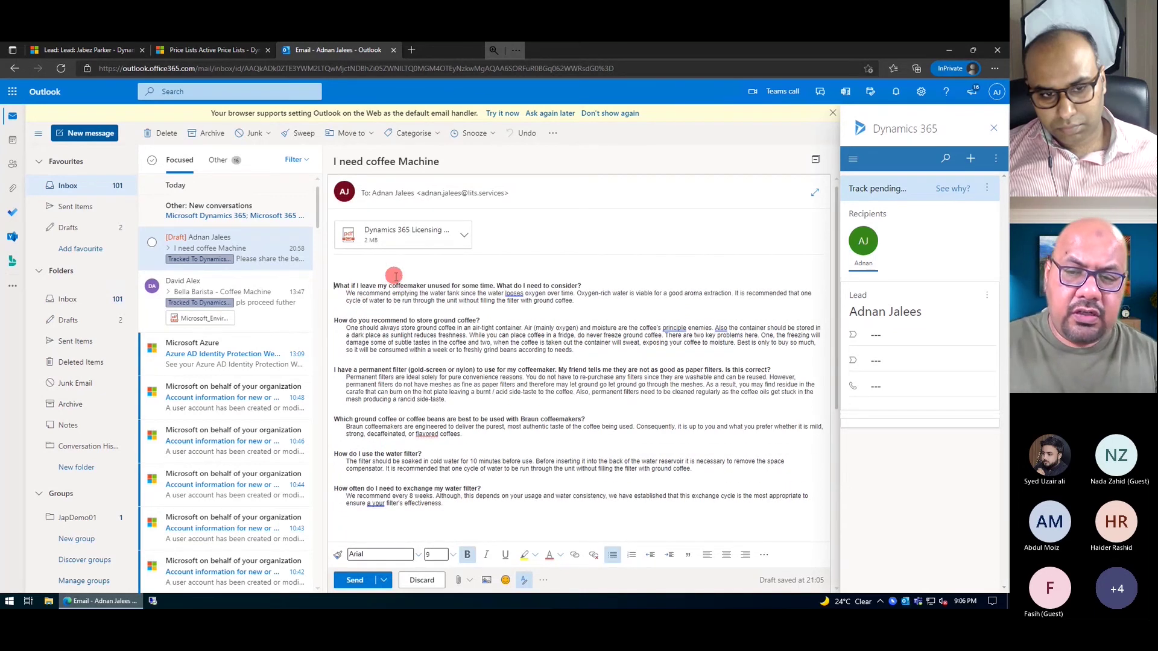
key("Up")
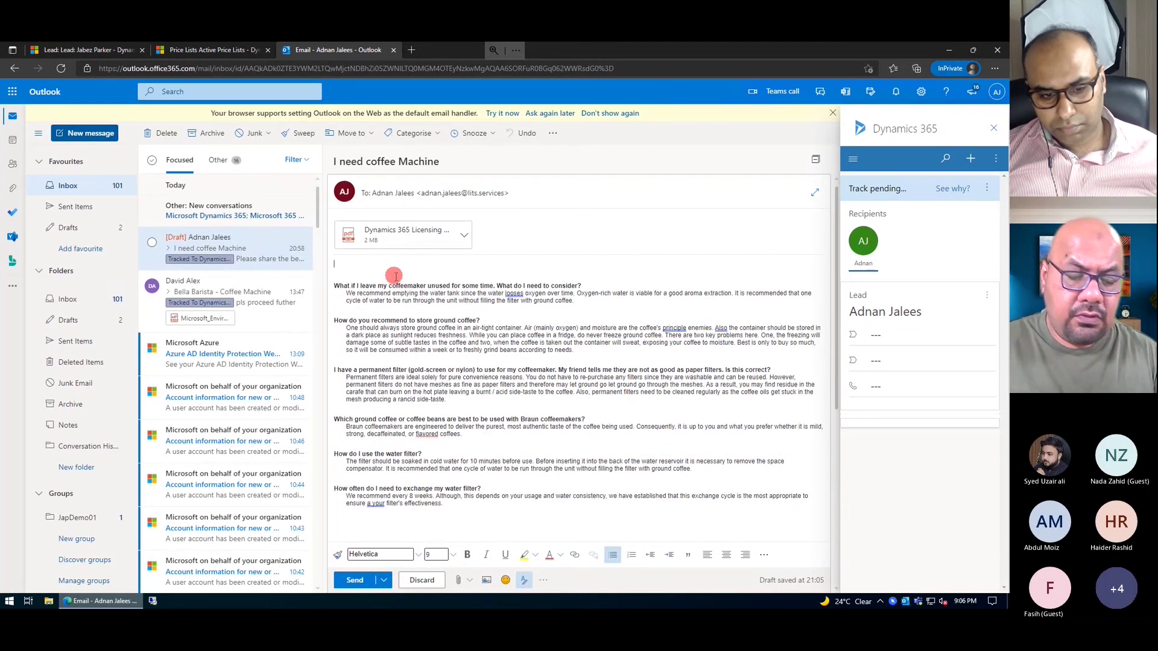
key("ctrl+v")
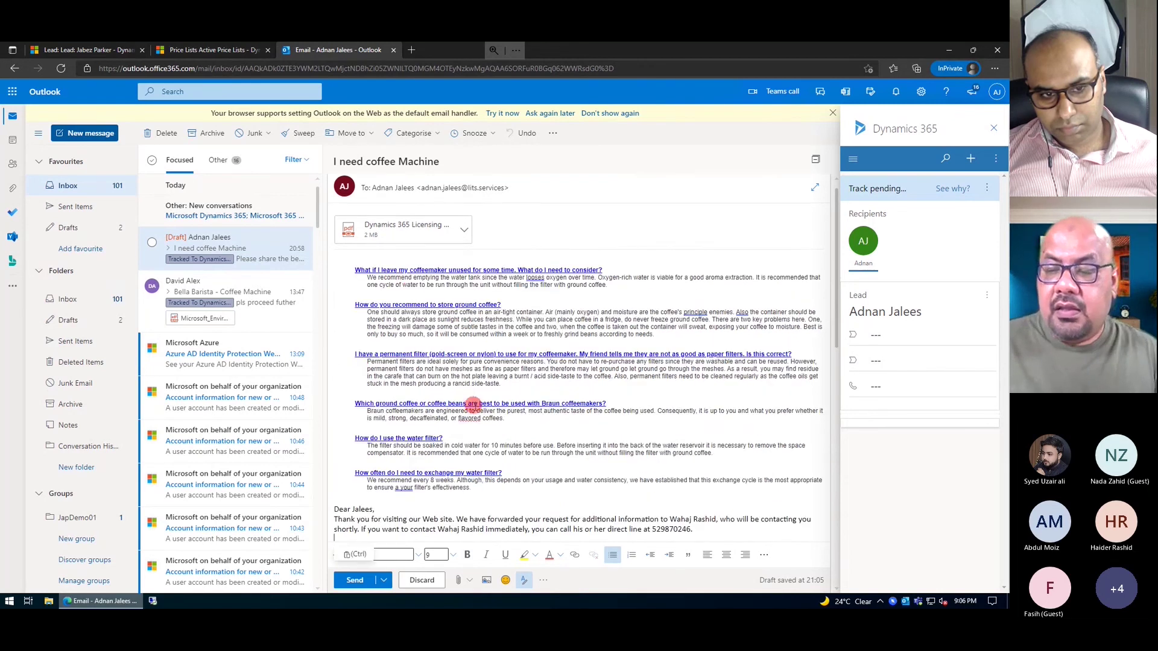
scroll(493, 424, "down", 4)
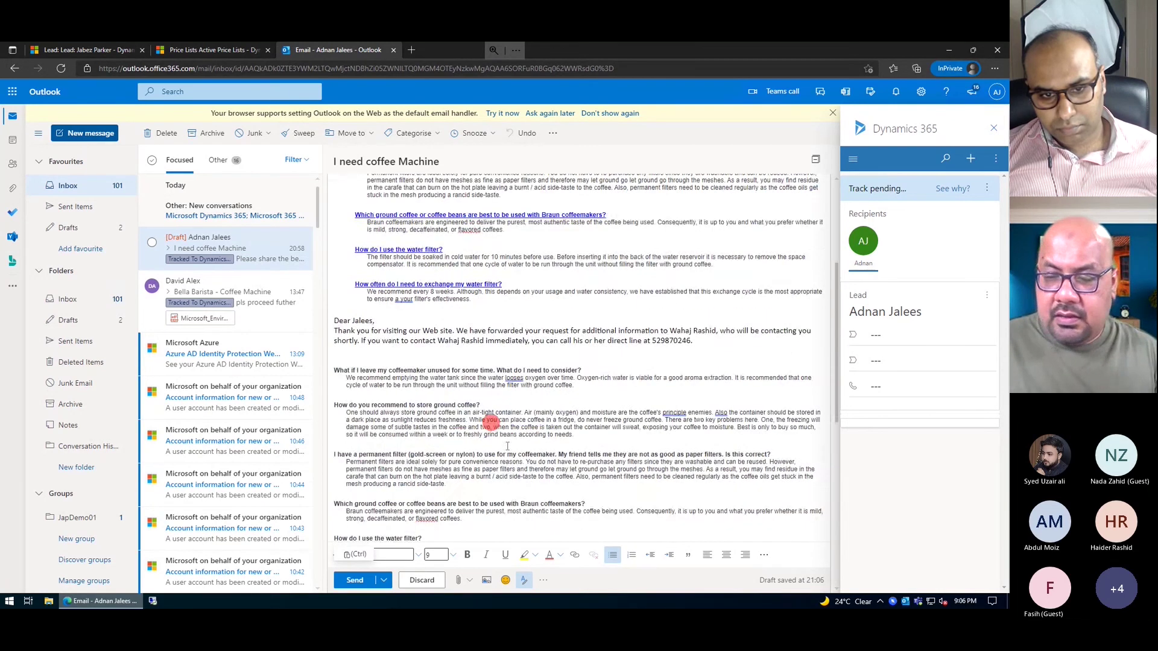
key("ctrl+z")
key("ctrl+z")
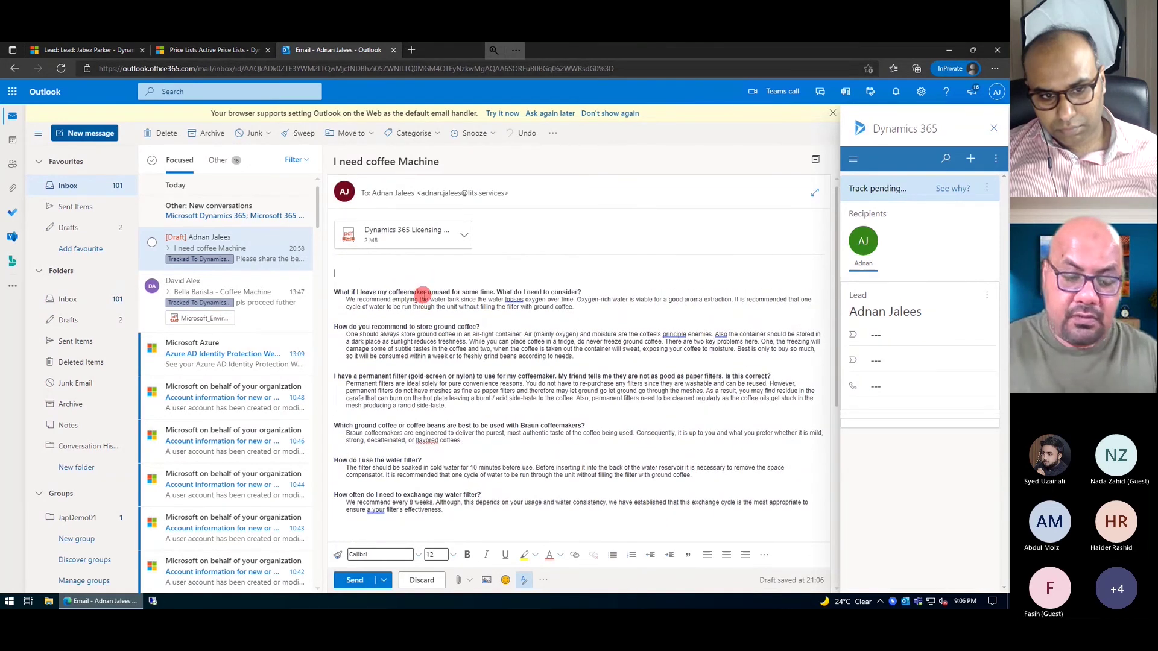
key("Return")
key("ctrl+v")
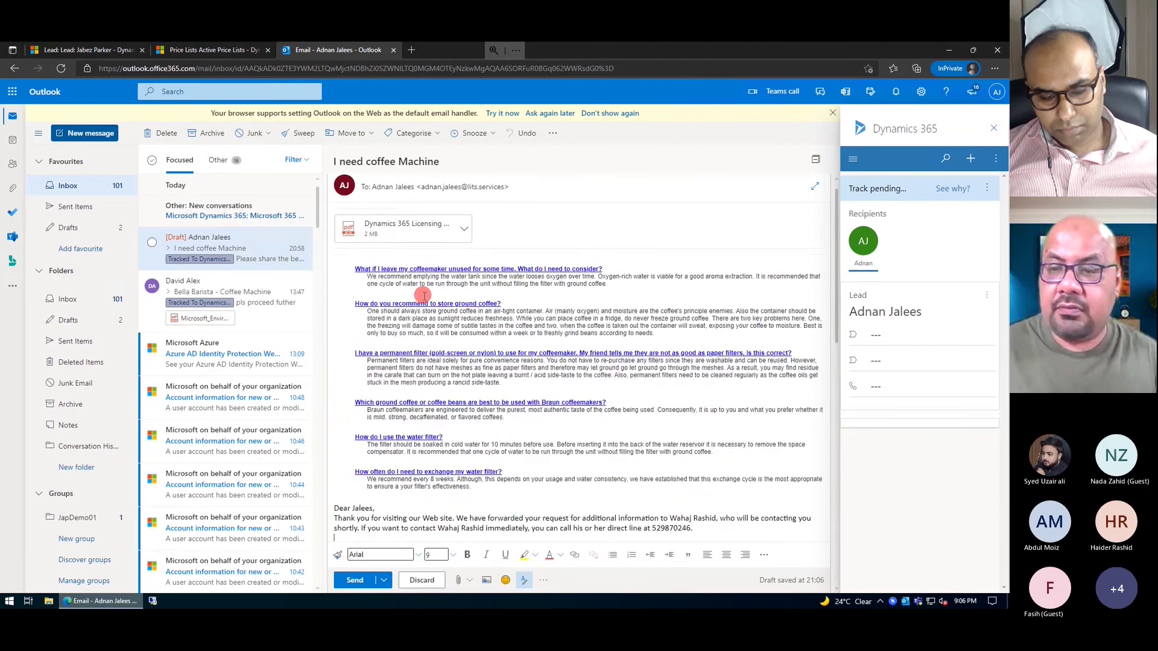
scroll(511, 439, "up", 3)
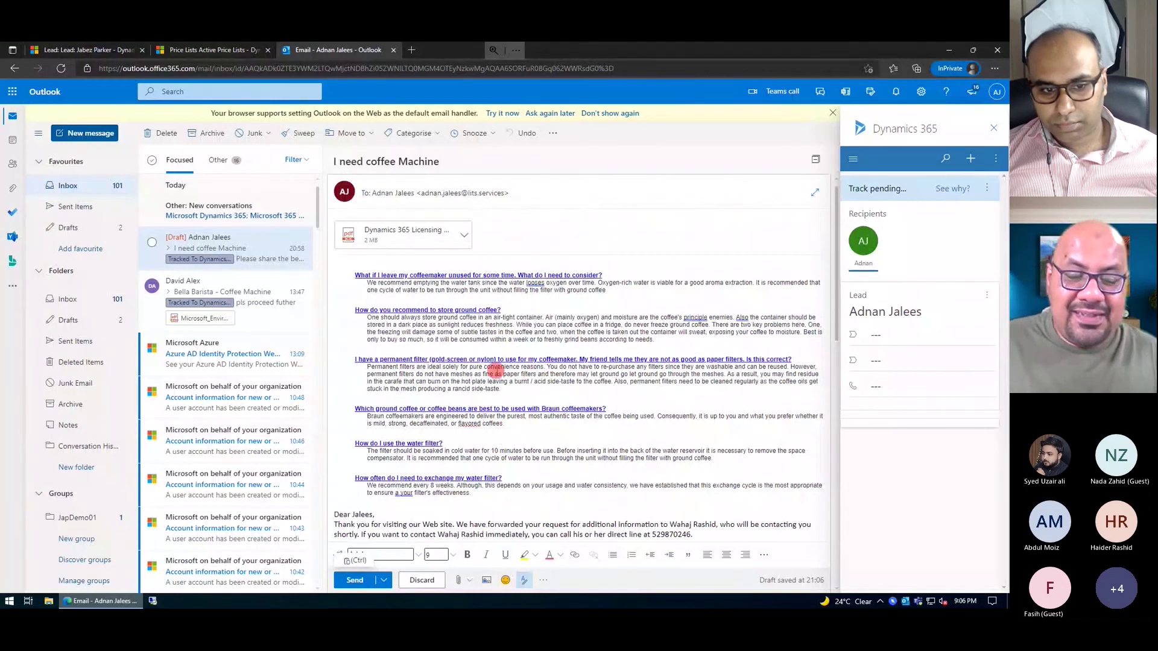
- Send the coffee FAQ reply and go back to the Proseware espresso lead in Dynamics 365
left_click(356, 581)
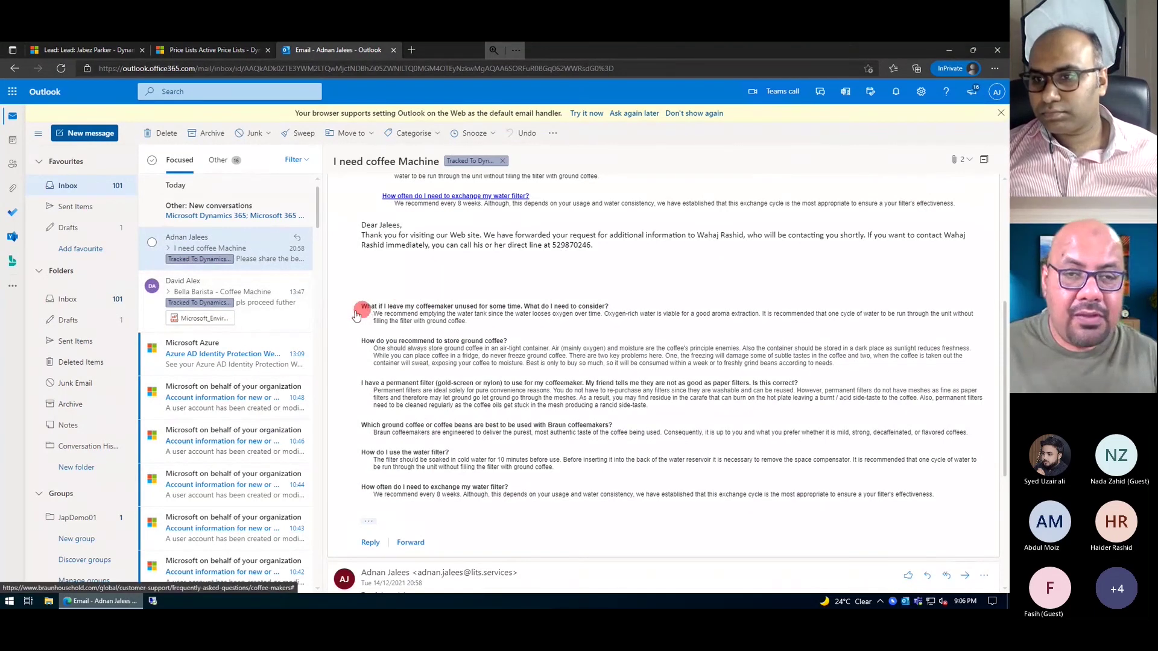
left_click(94, 50)
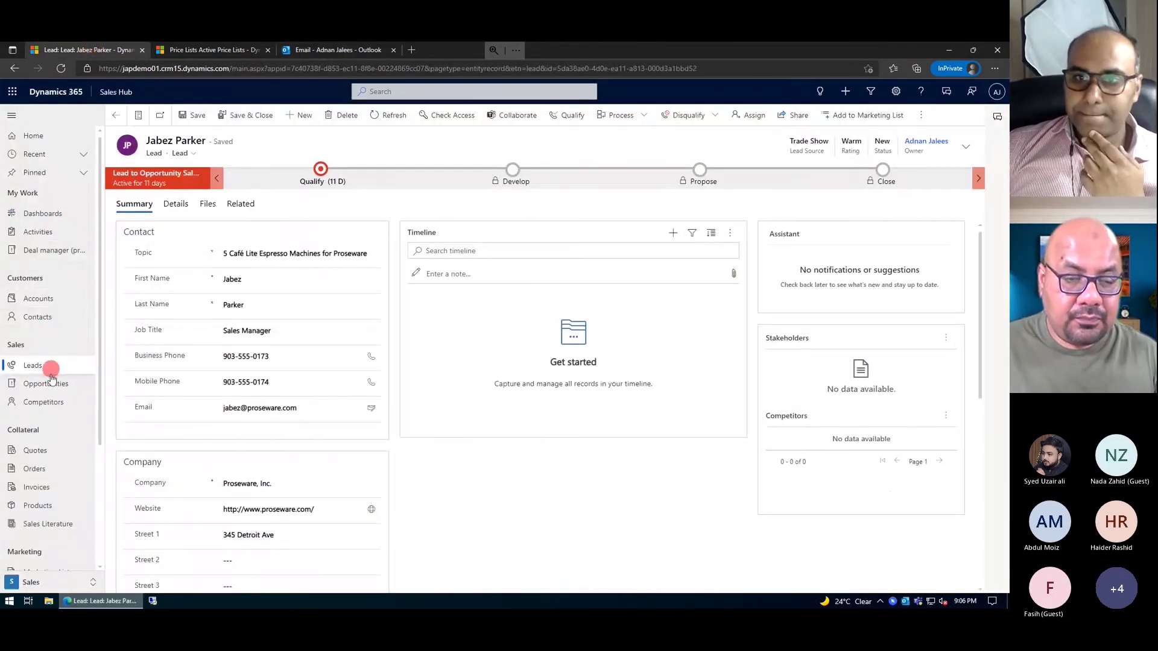
- Open Leads, switch the view to All Leads (22 records) and check the Created On sort
left_click(34, 369)
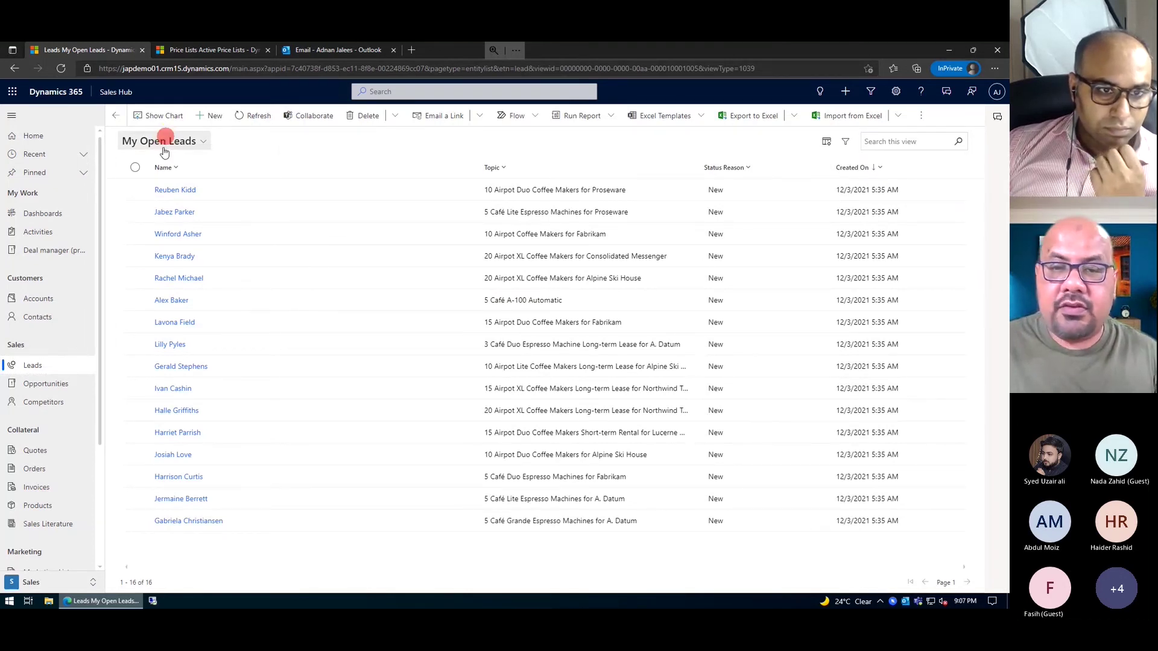
left_click(165, 142)
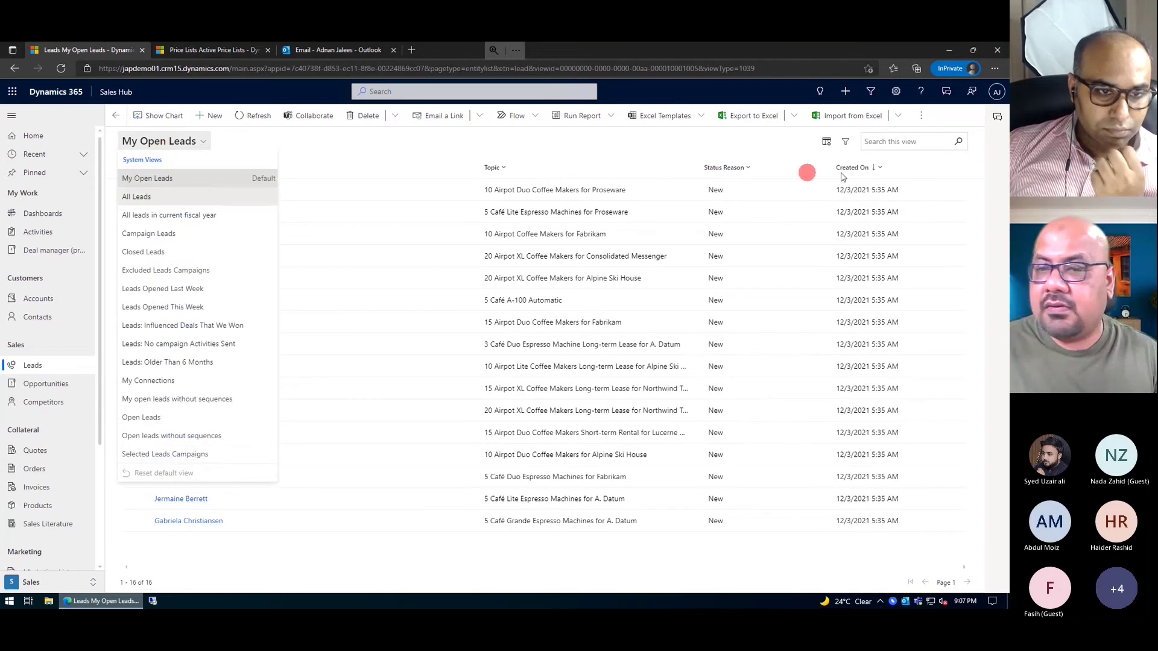
left_click(137, 197)
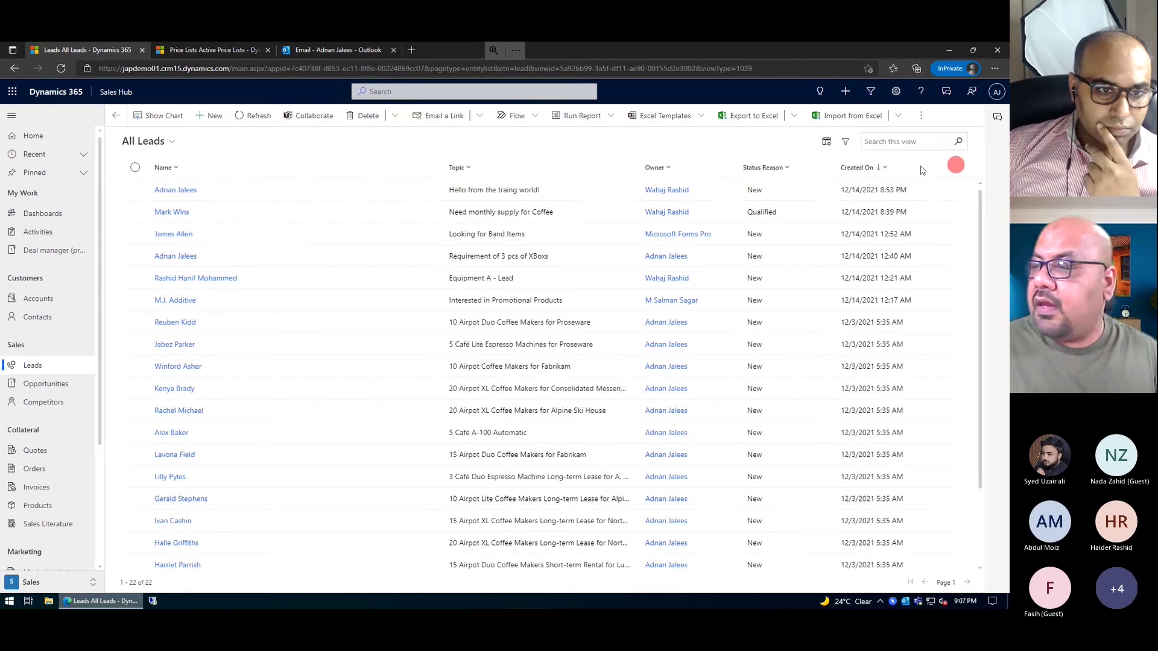
left_click(869, 168)
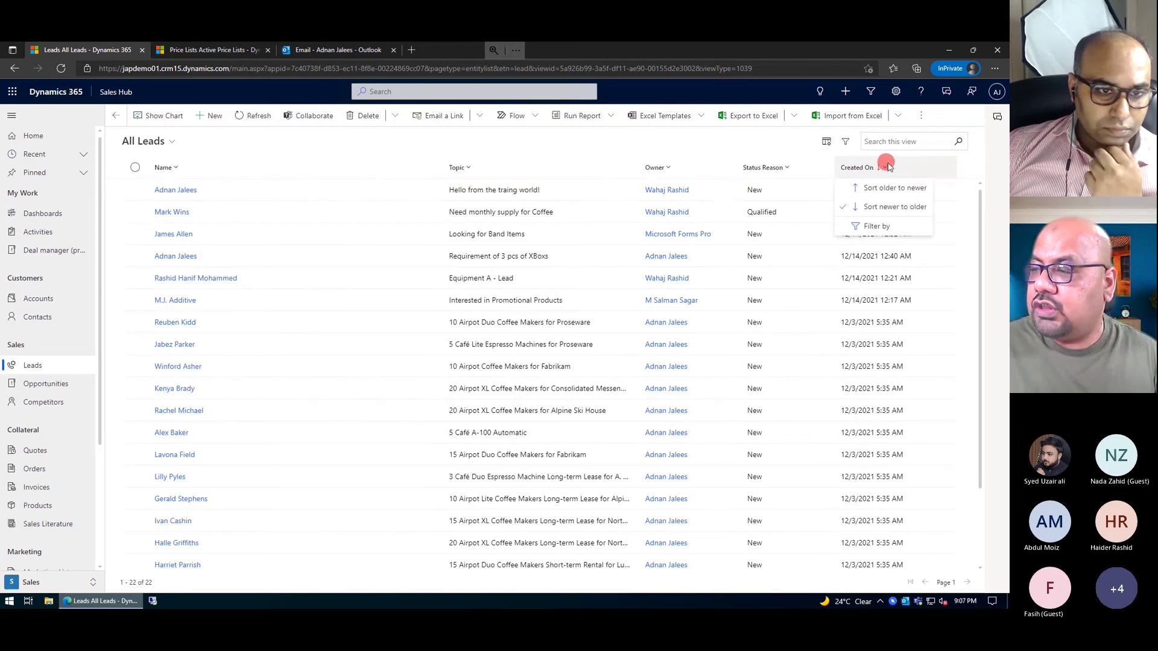
left_click(894, 141)
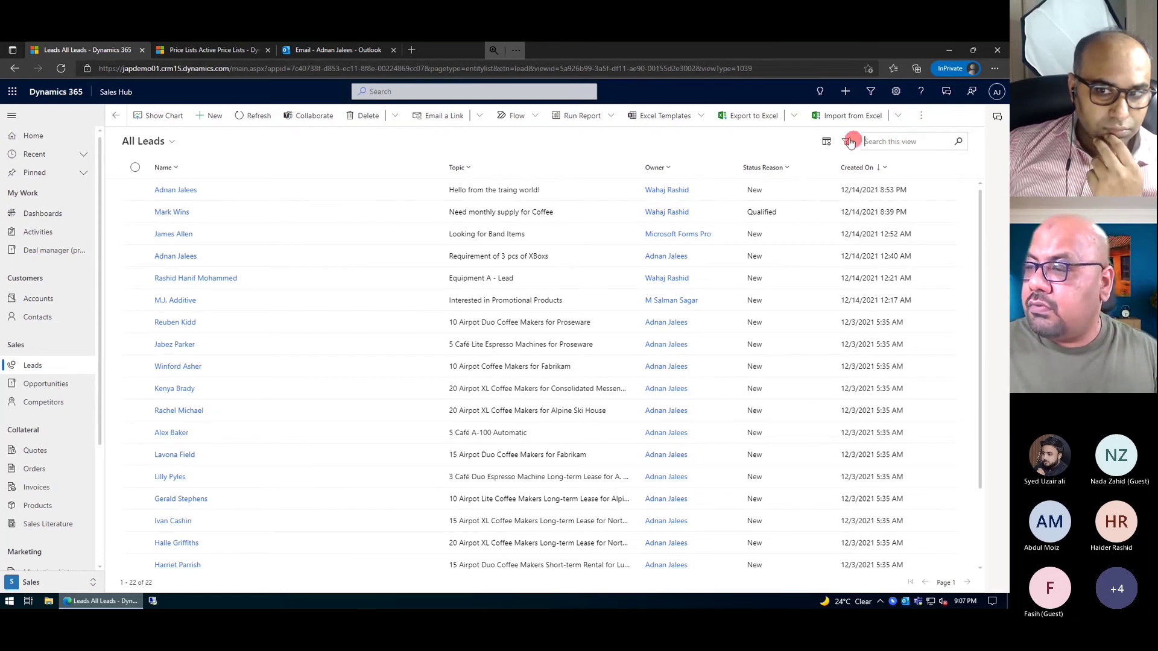
- Open the Edit columns and Add columns panels and search fields for 'company'
left_click(827, 143)
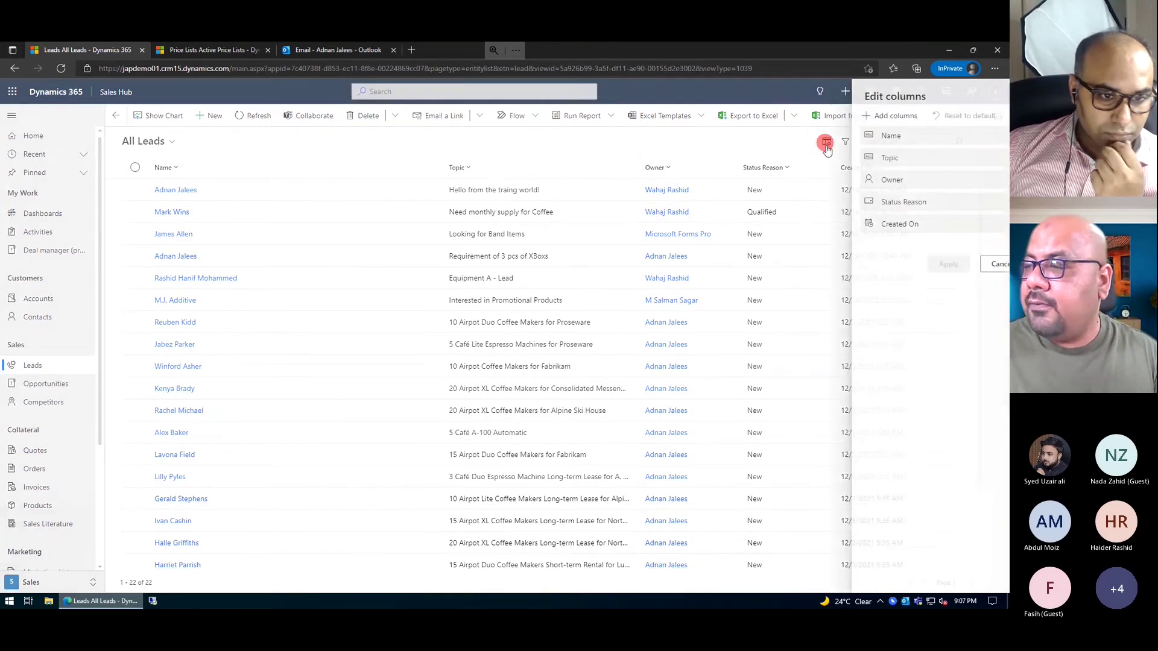
mouse_move(873, 157)
left_mouse_down()
mouse_move(873, 120)
mouse_move(863, 140)
left_mouse_up()
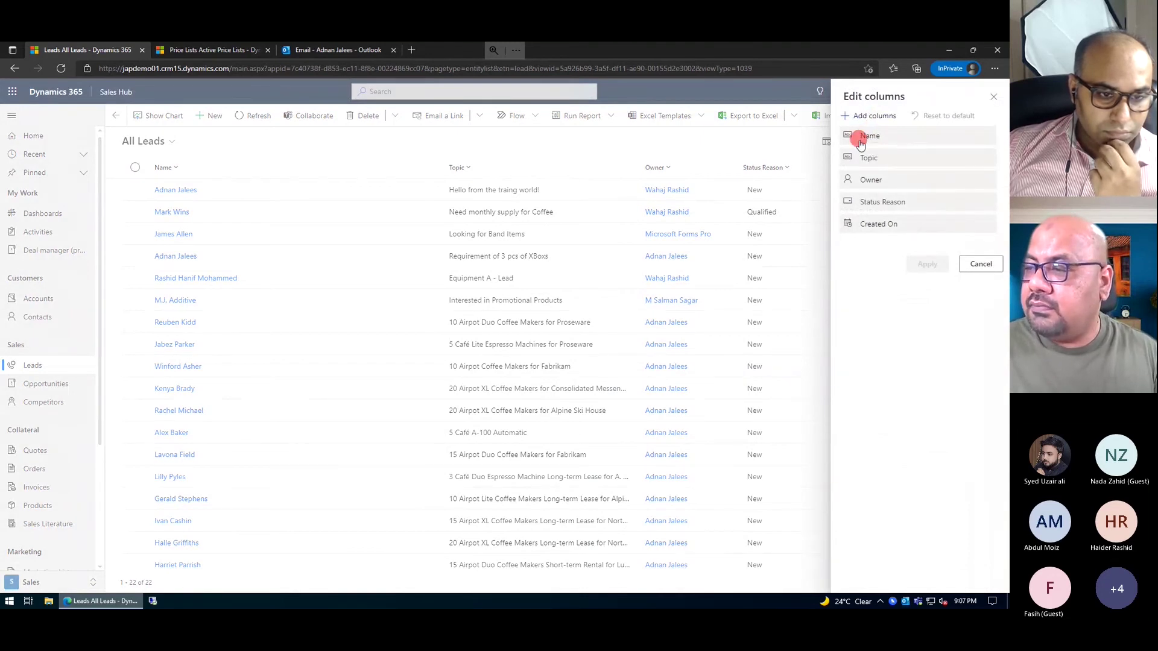
left_click(870, 115)
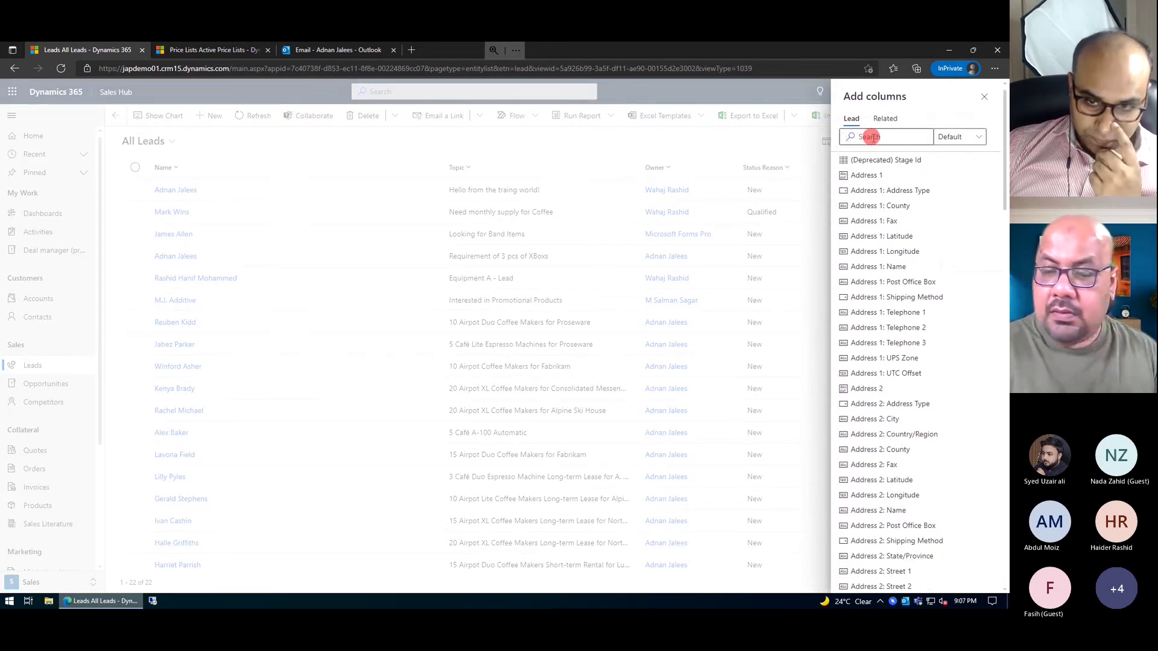
left_click(870, 137)
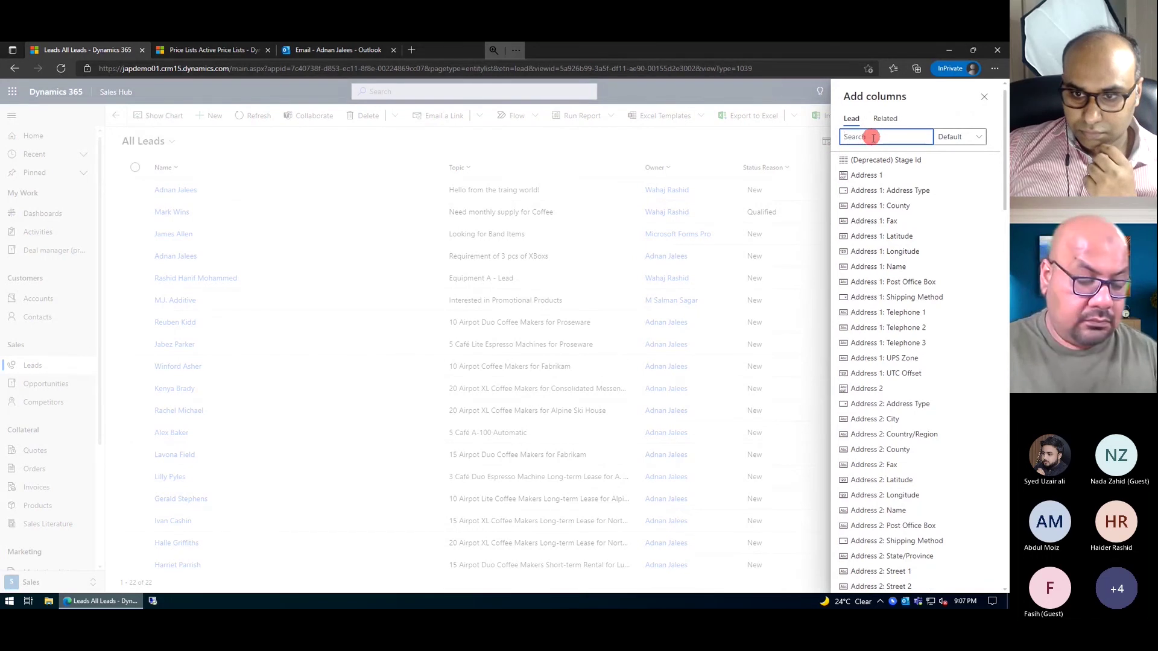
type("company")
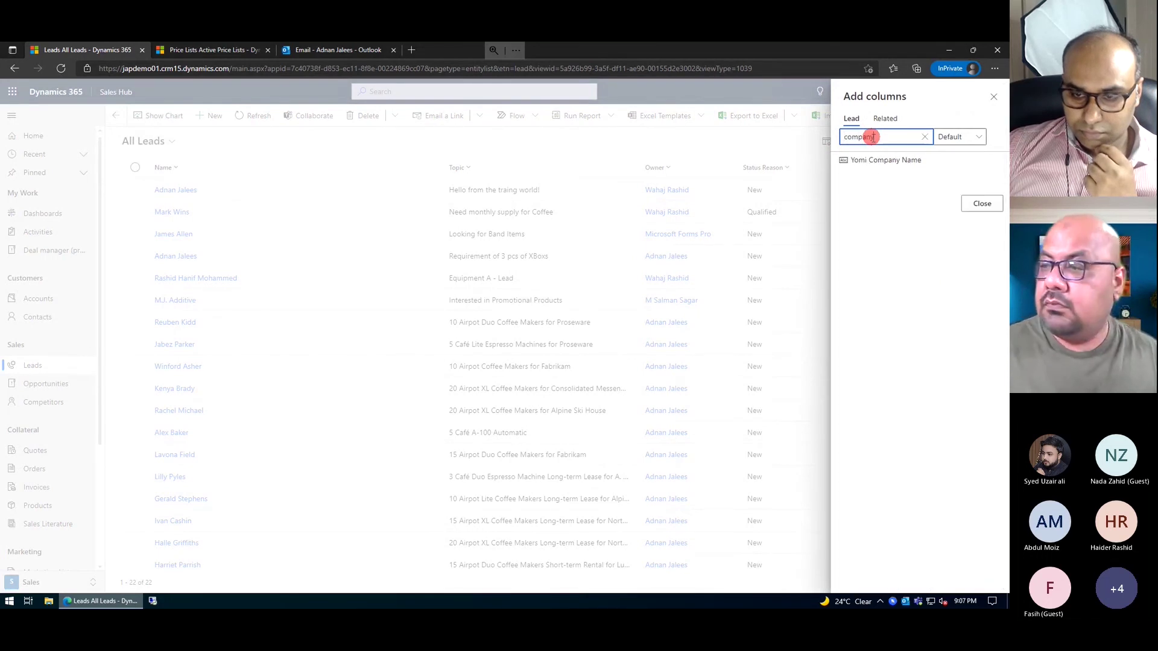
- Retry the field search with 'com' and 'coname', then close both panels without adding columns
left_click(921, 138)
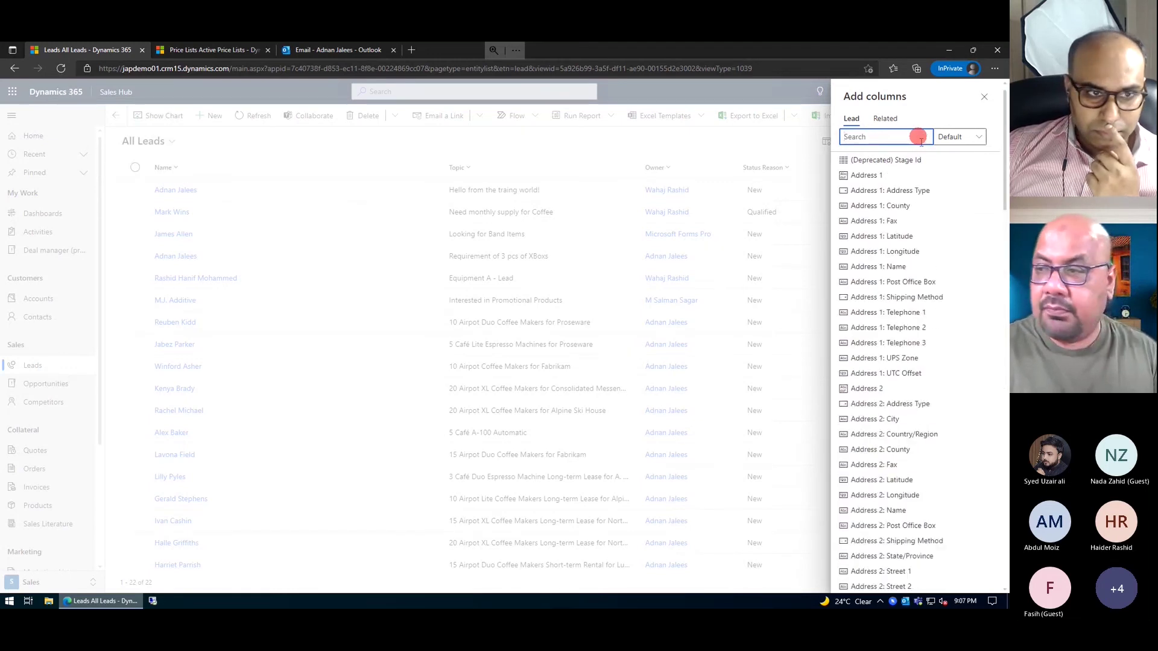
type("com")
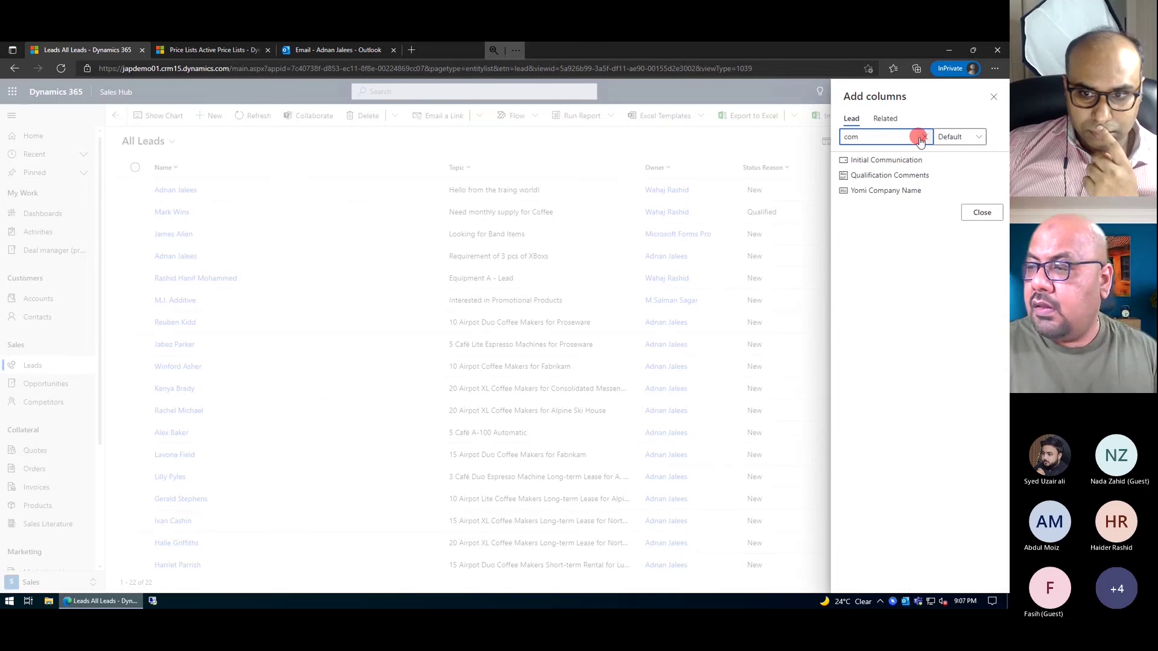
key("BackSpace")
key("BackSpace")
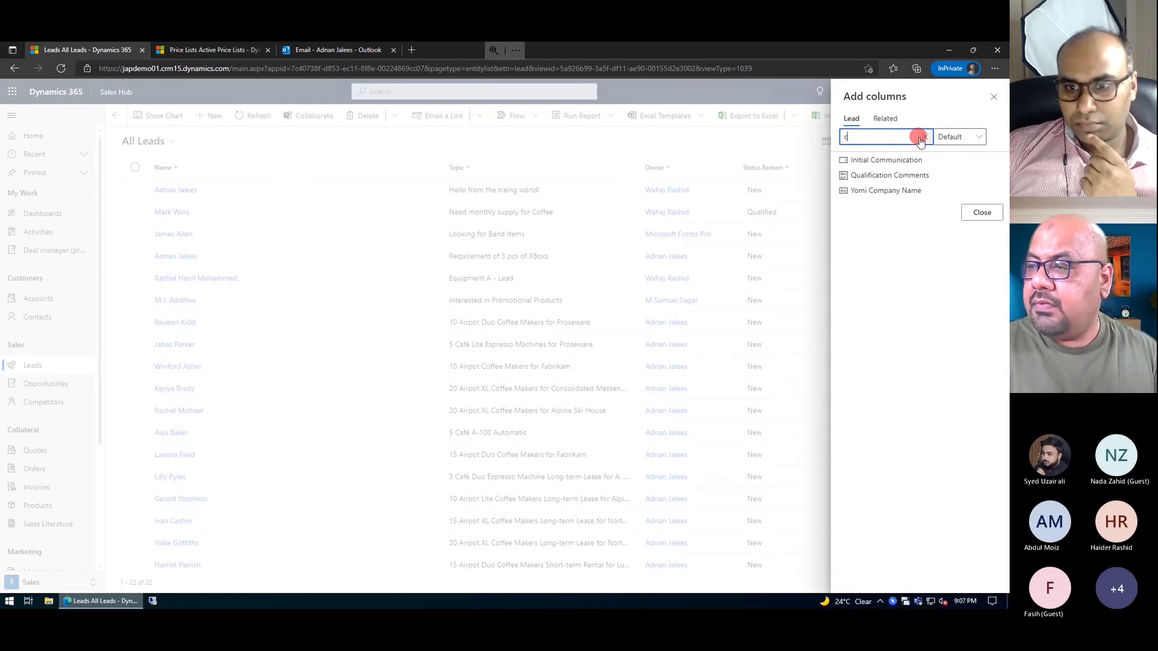
left_click(921, 140)
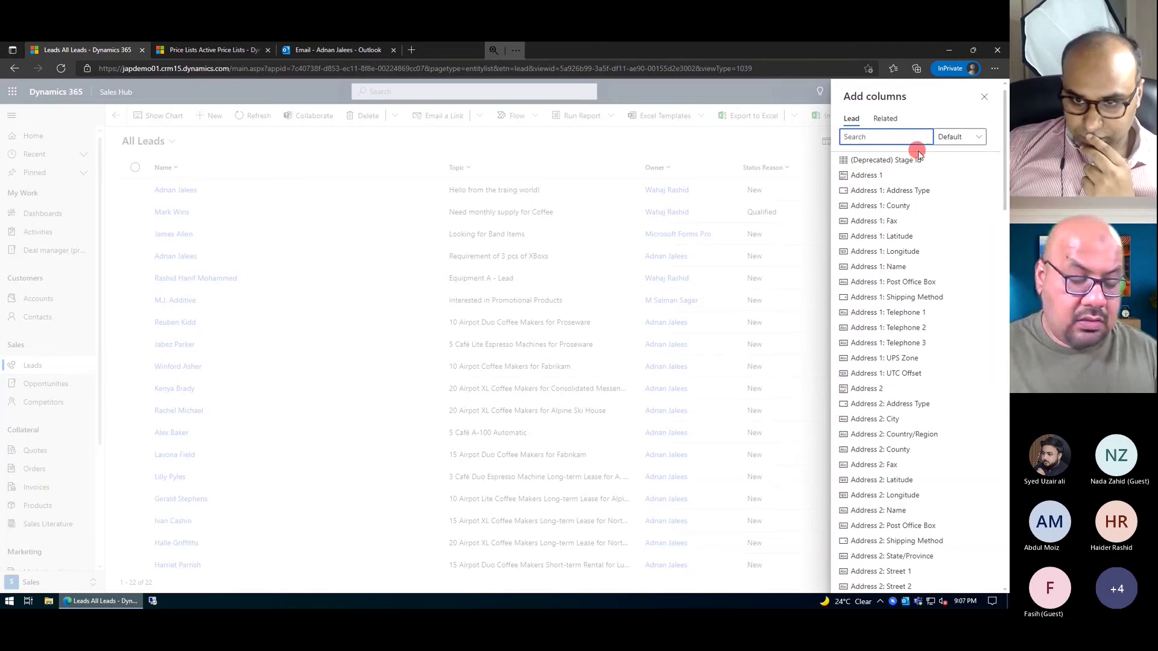
type("co")
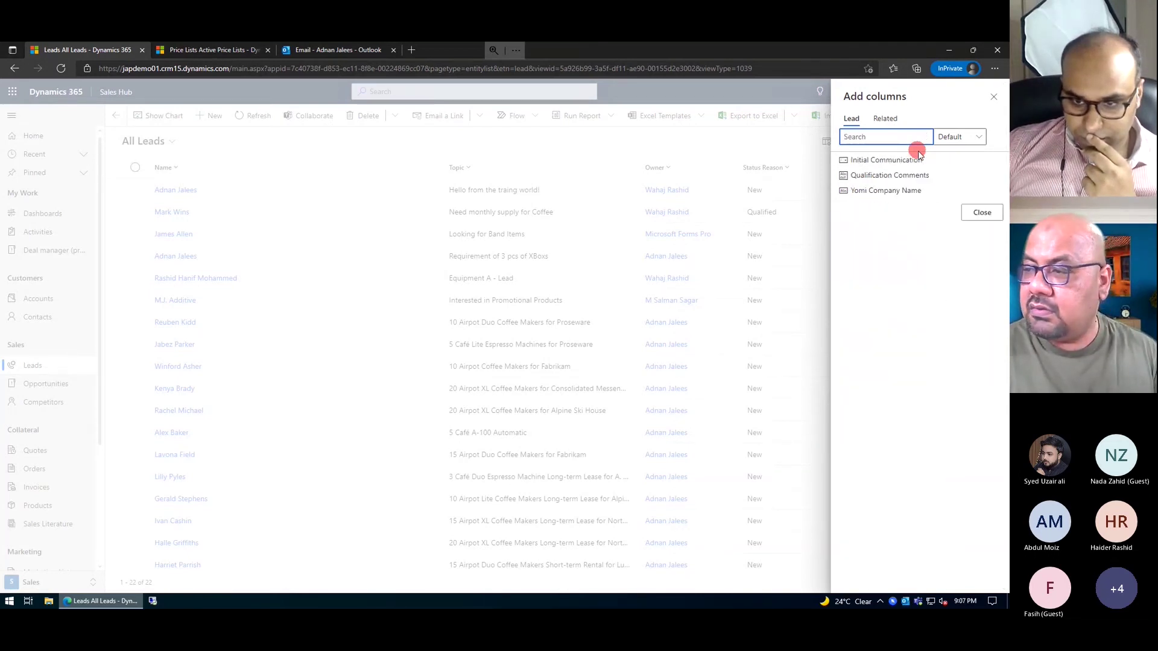
type("name")
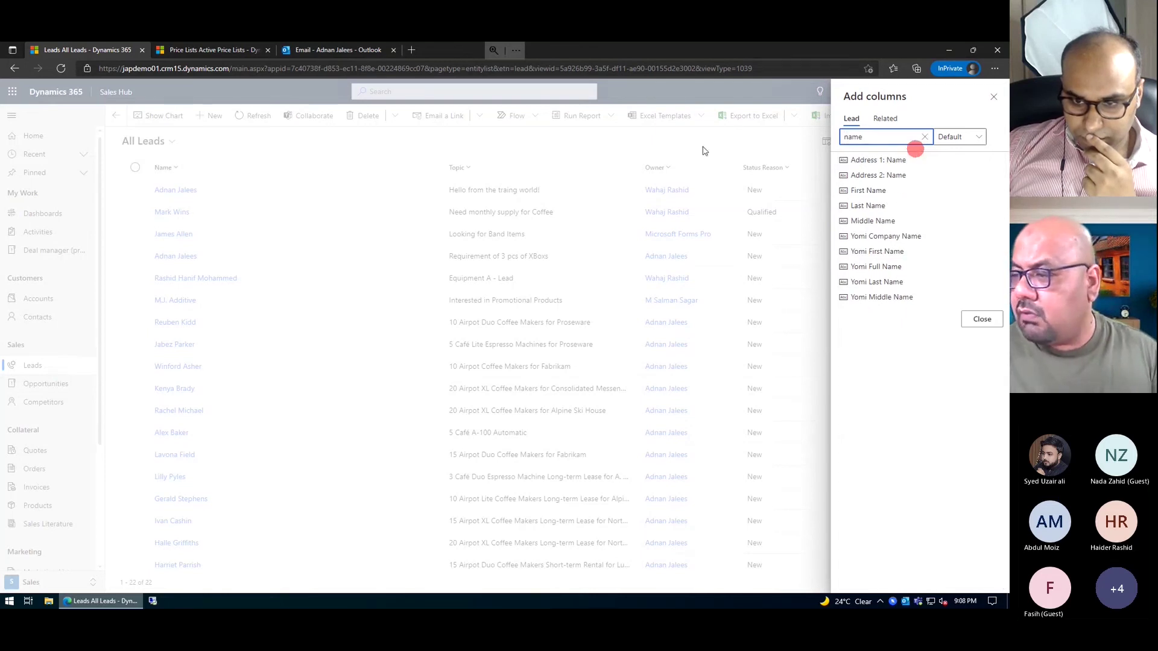
left_click(992, 98)
left_click(310, 237)
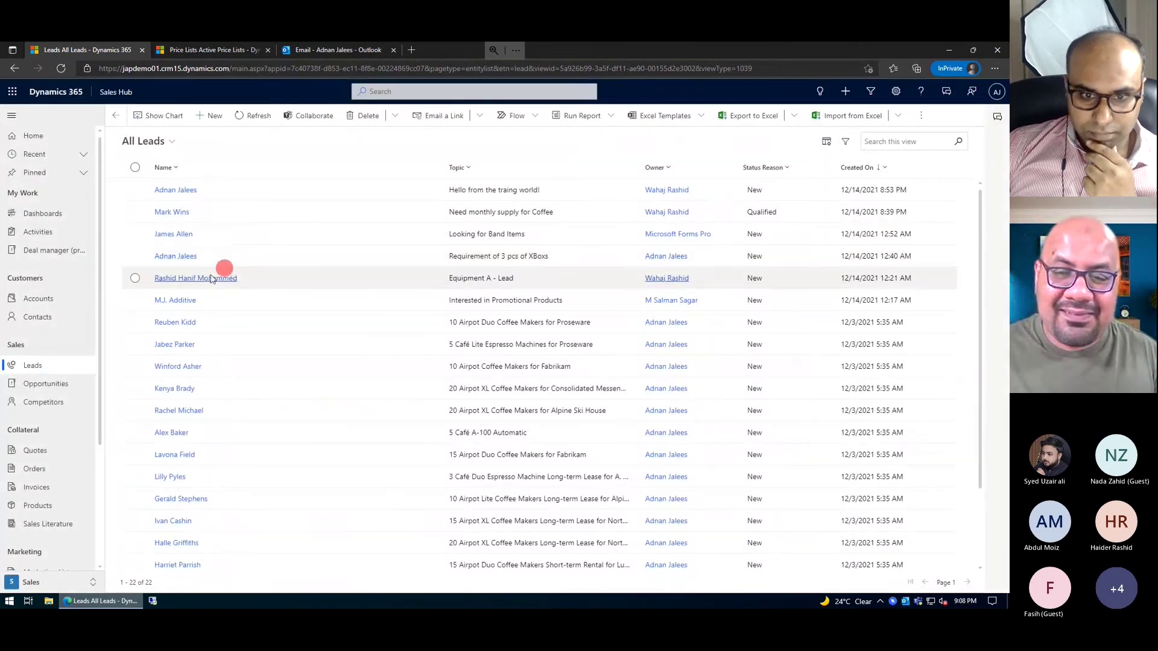
left_click(212, 278)
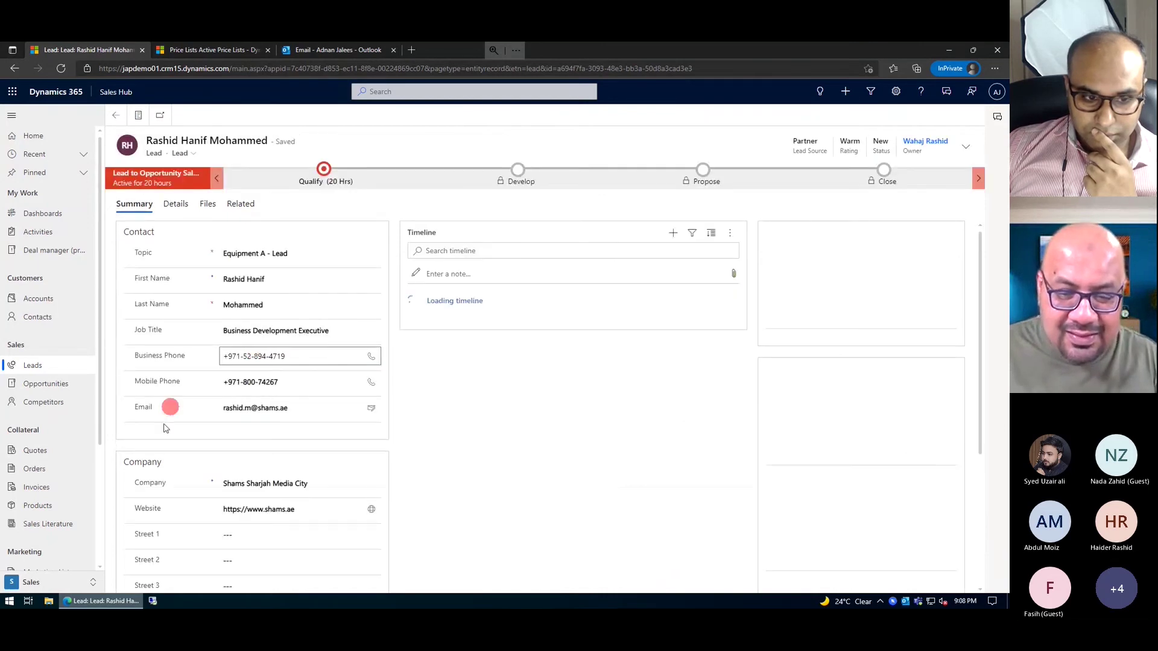
left_click(155, 487)
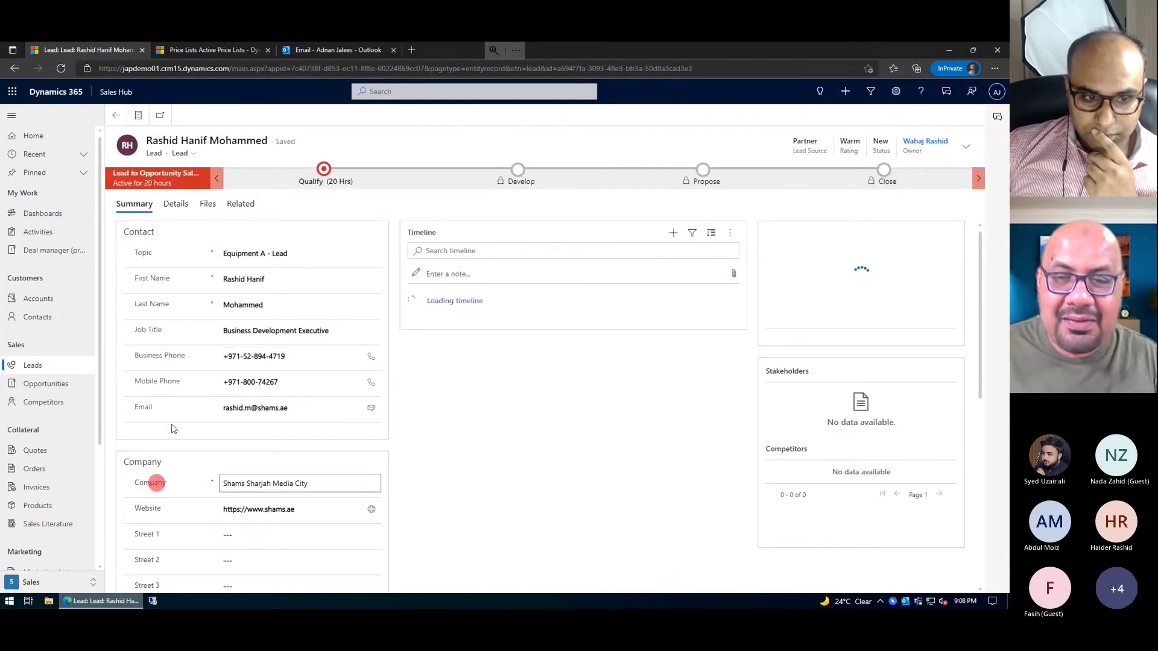
left_click(115, 117)
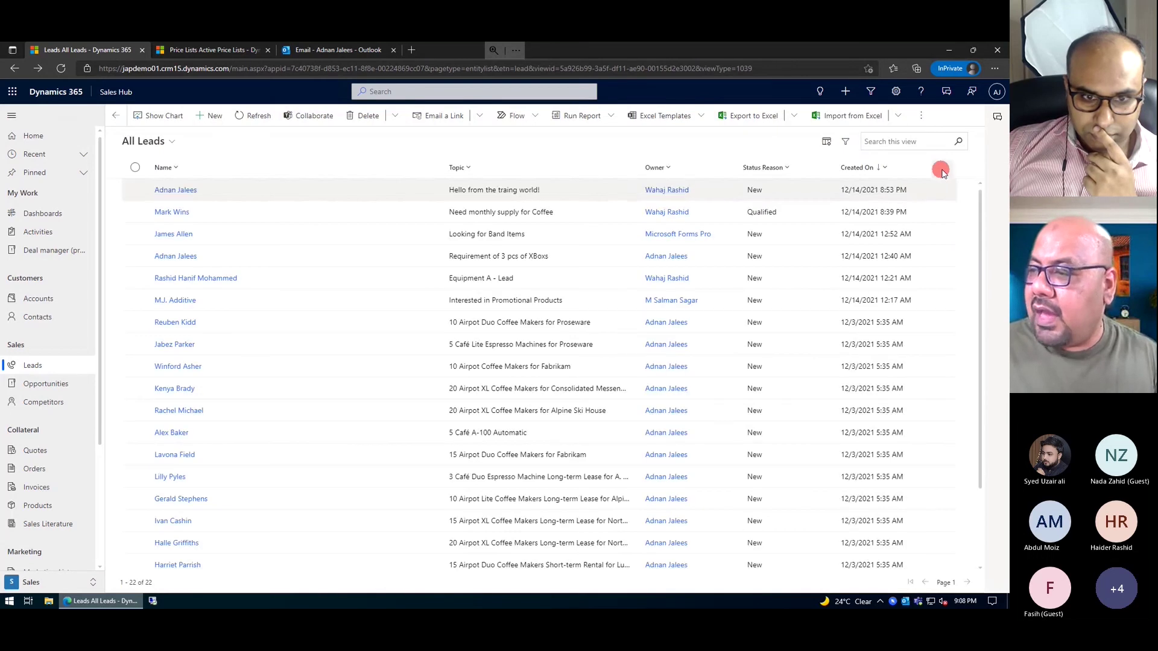
left_click(885, 170)
left_click(882, 168)
left_click(881, 167)
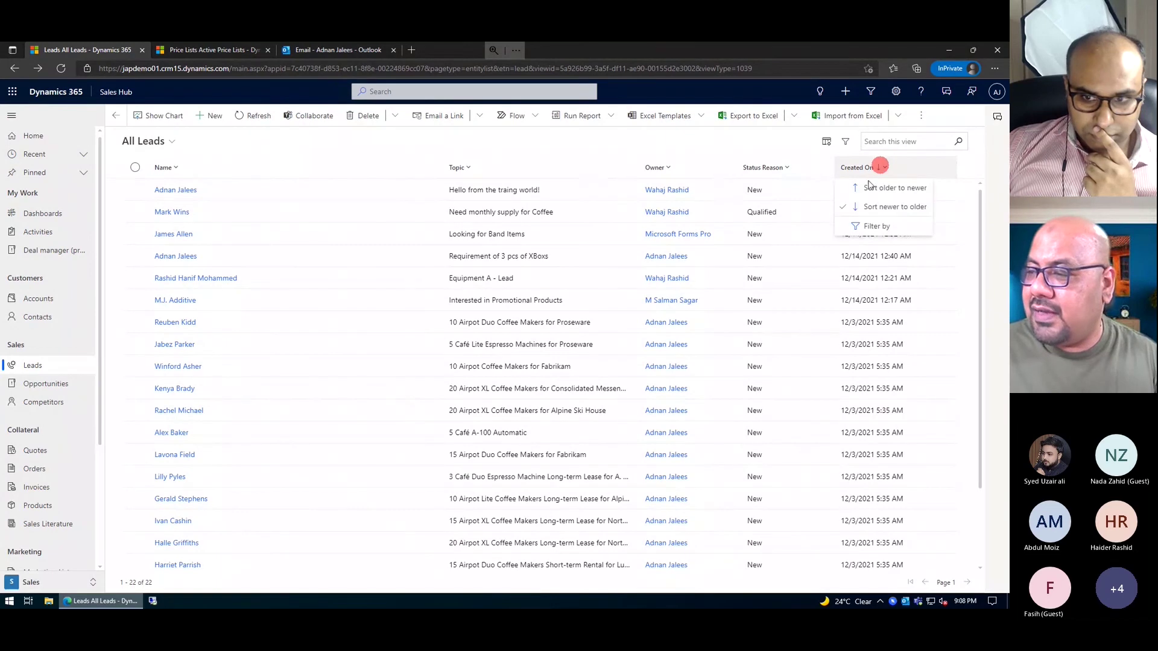
left_click(874, 204)
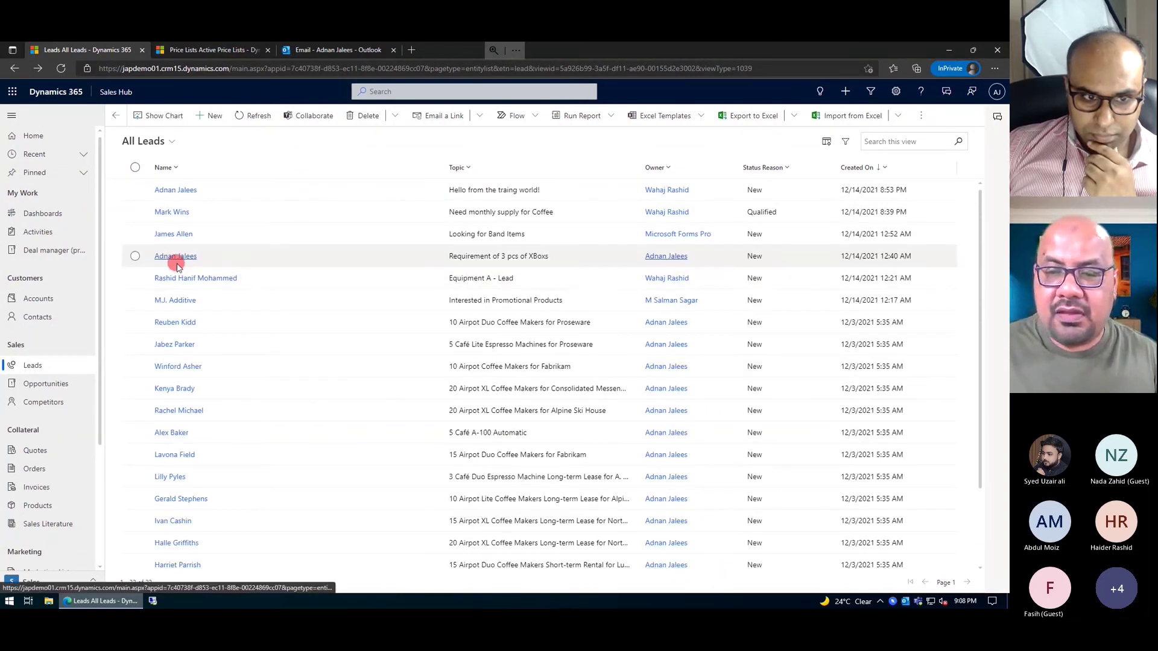
- Open the 'Requirement of 3 pcs of XBoxs' lead and check the Timeline's activity options
left_click(177, 266)
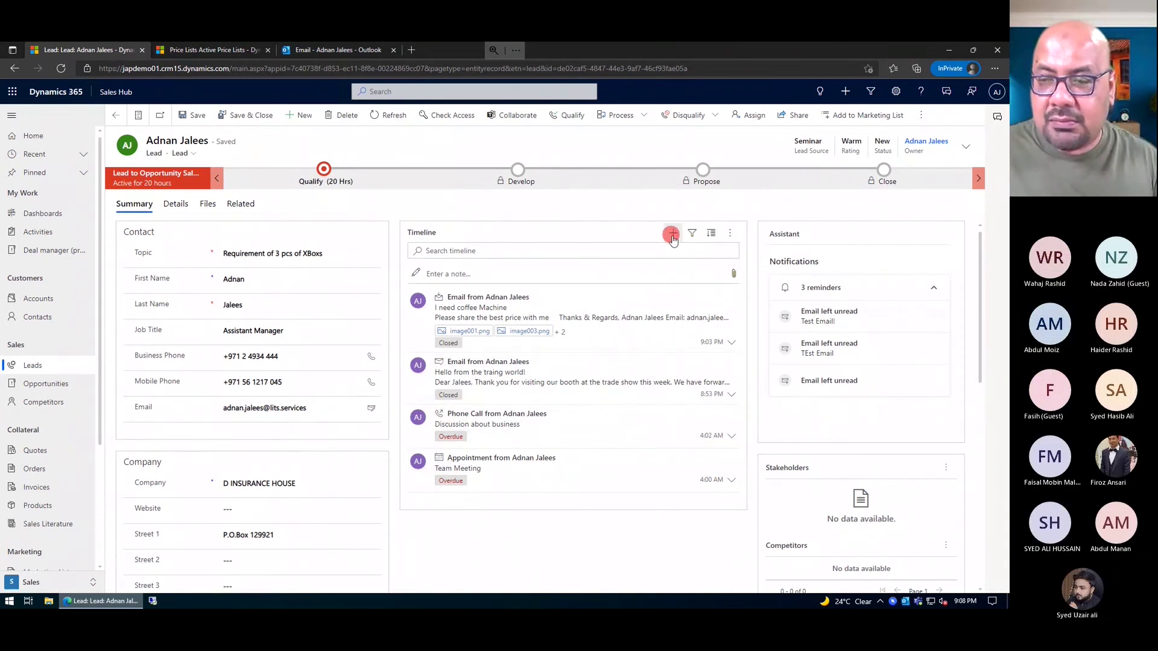
left_click(672, 235)
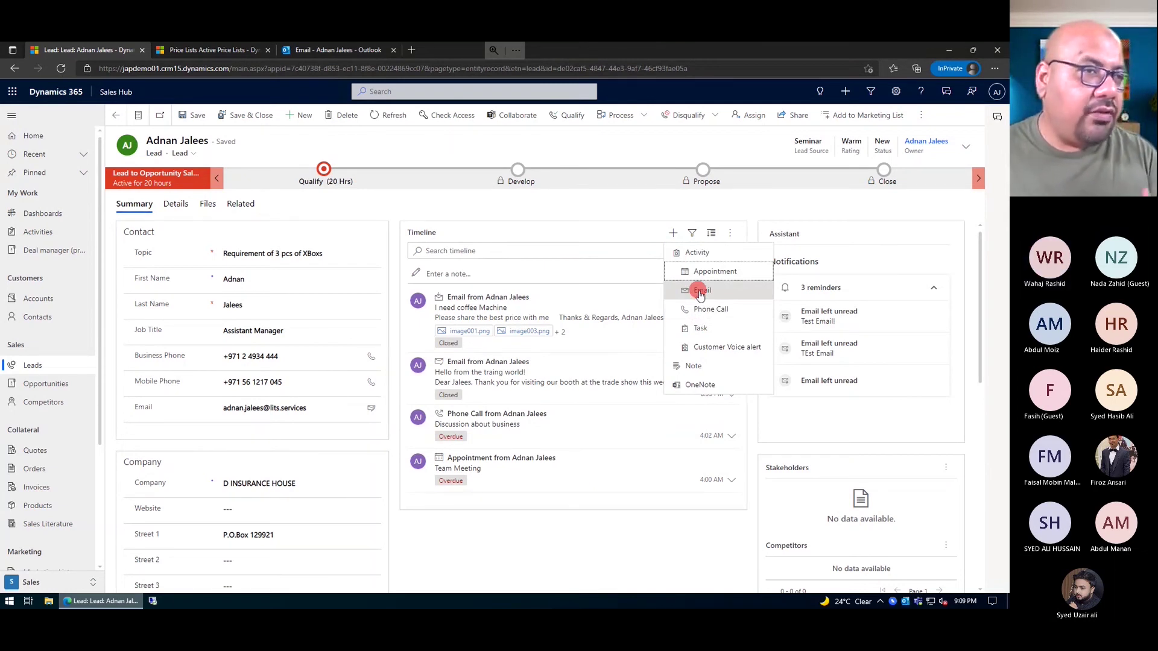
left_click(302, 210)
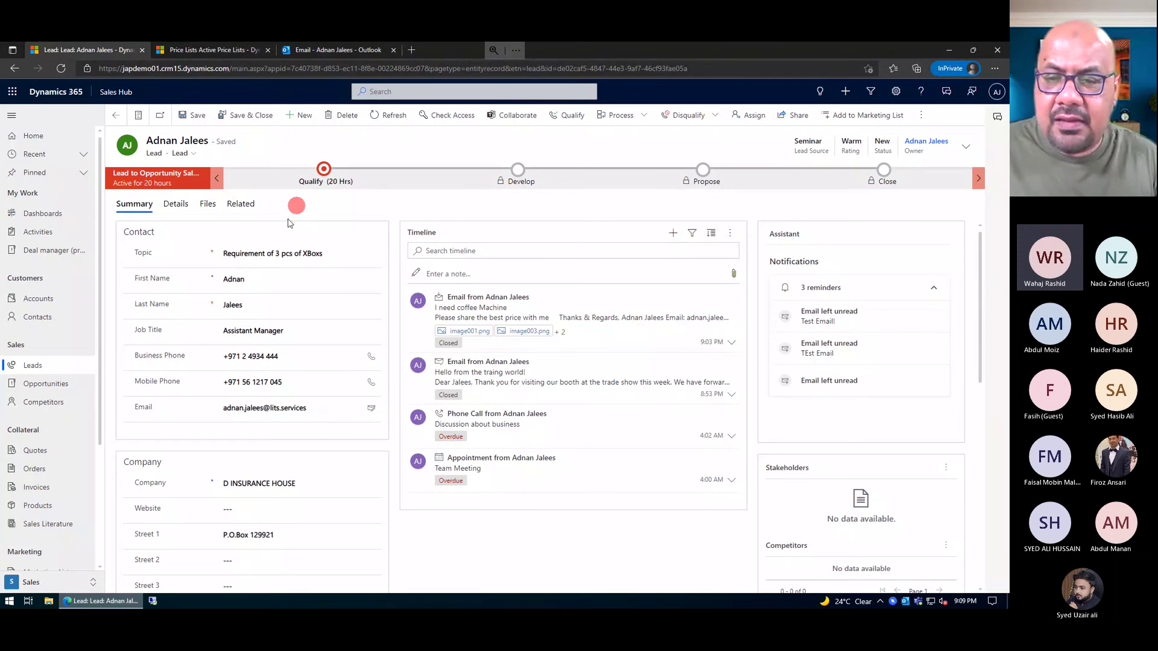
left_click(313, 254)
- Change the Topic to 'Requirement of 3 machines of coffee maker' and save, ignoring the duplicate warning
double_click(314, 253)
key("BackSpace")
key("BackSpace")
key("BackSpace")
key("BackSpace")
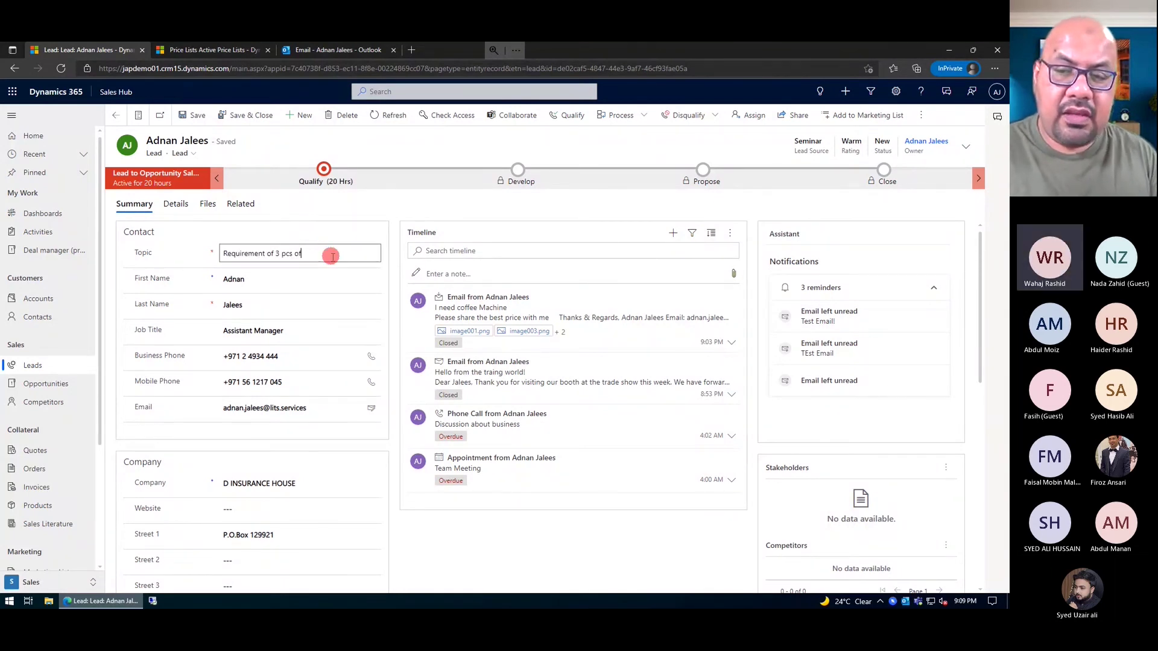
key("BackSpace")
key("BackSpace")
key("BackSpace")
type("machine")
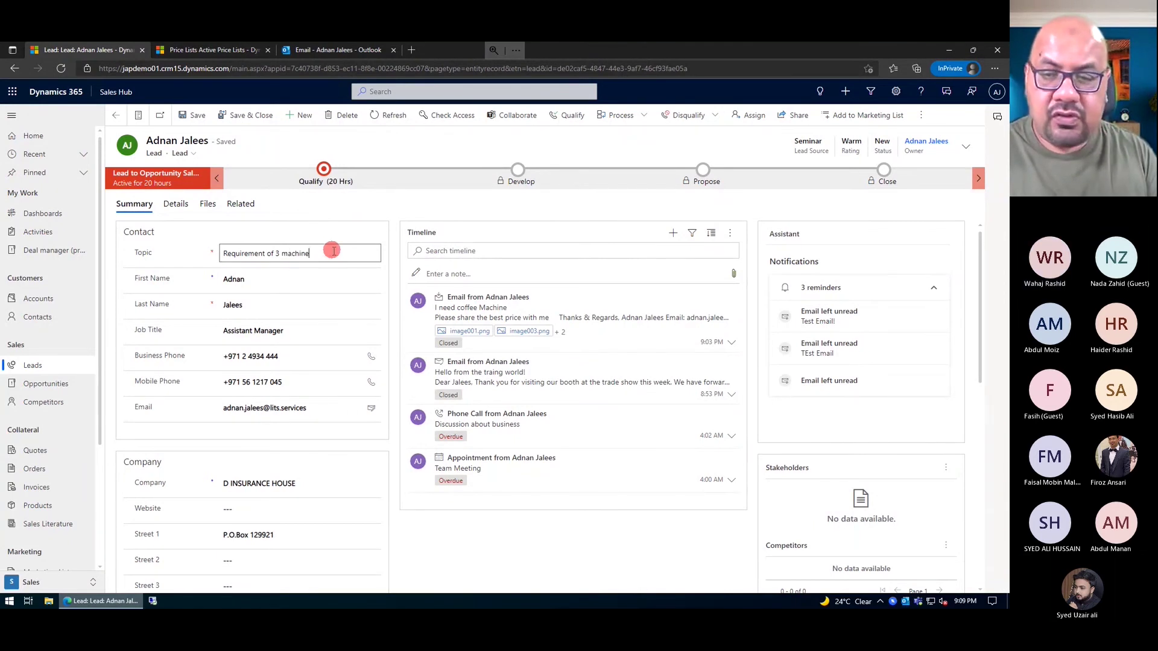
type("s of coffe")
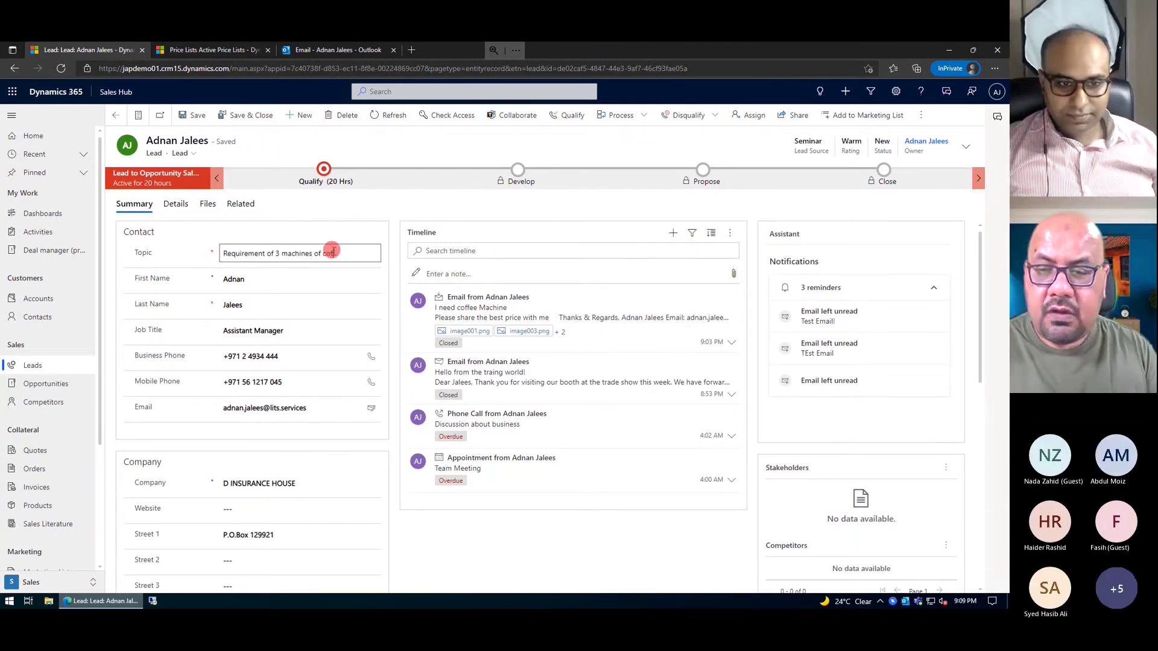
type("e maker")
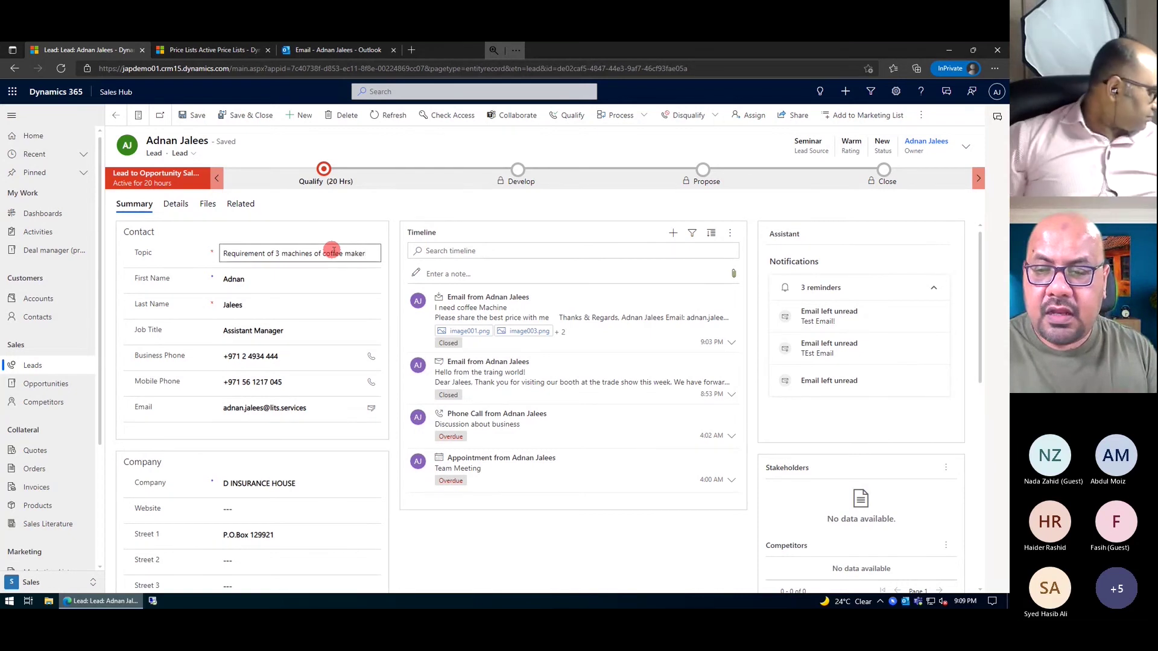
key("ctrl+s")
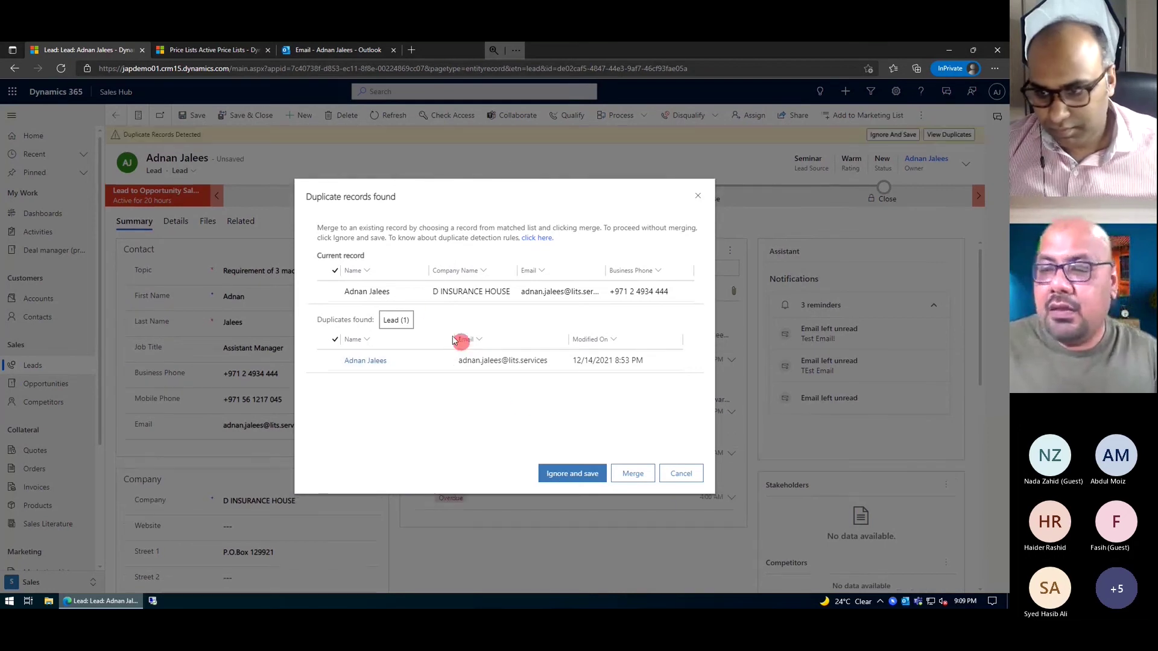
left_click(410, 296)
left_click(575, 481)
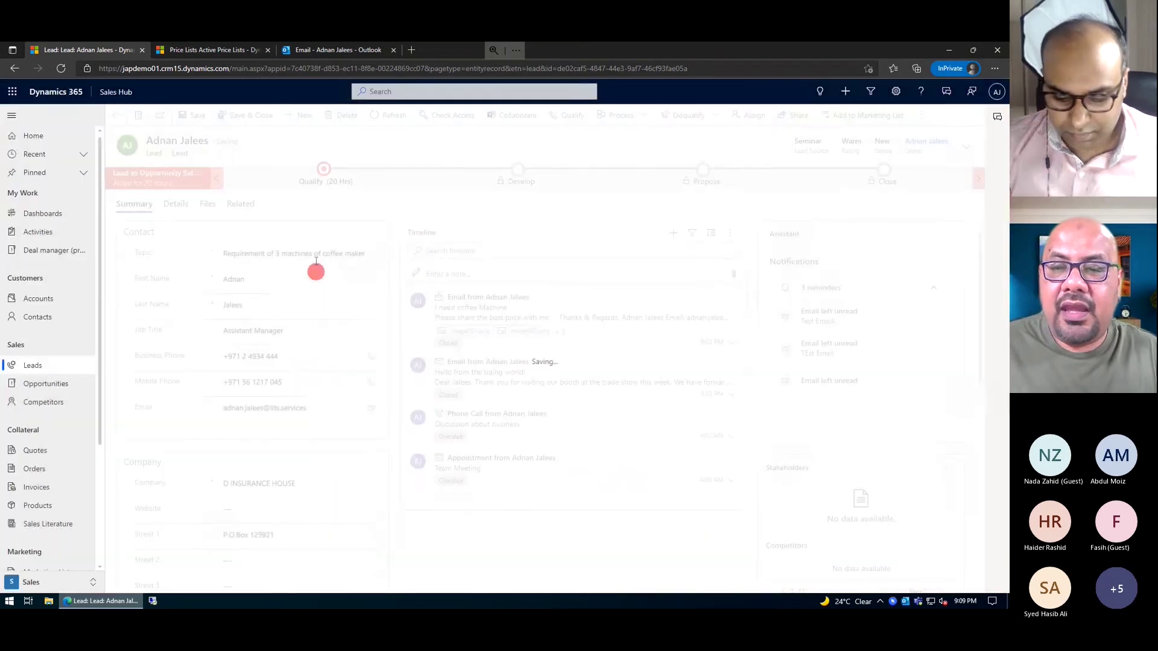
- Open the Qualify stage details and keep Purchase Timeframe at Next Quarter
left_click(324, 171)
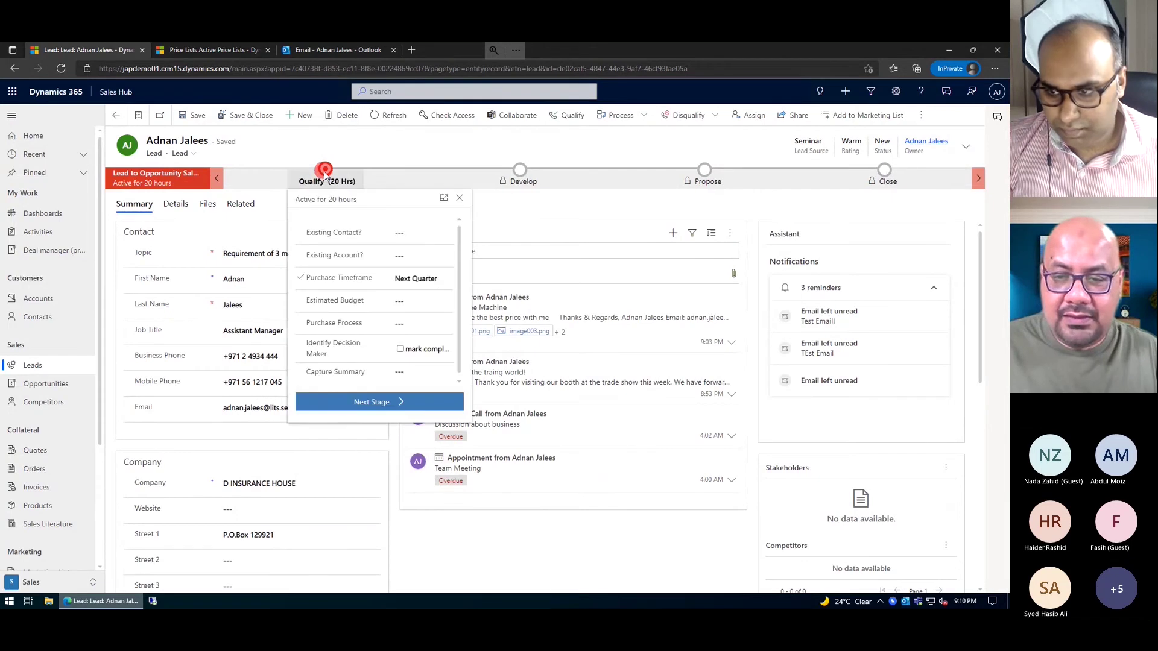
left_click(407, 295)
left_click(401, 324)
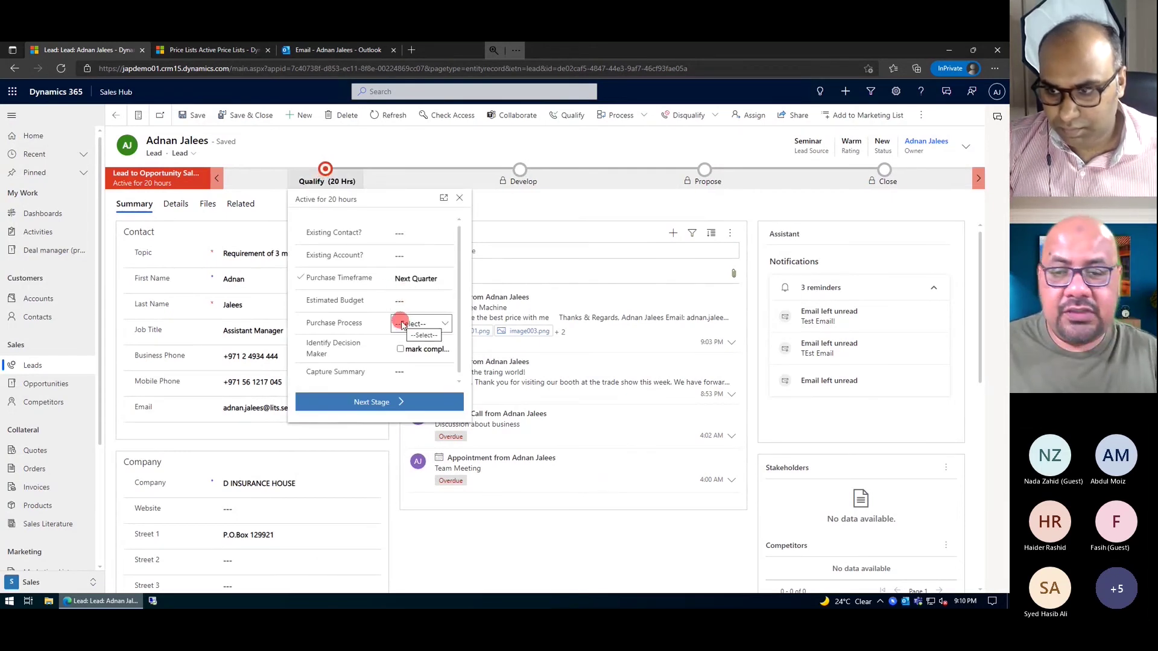
left_click(391, 280)
left_click(401, 304)
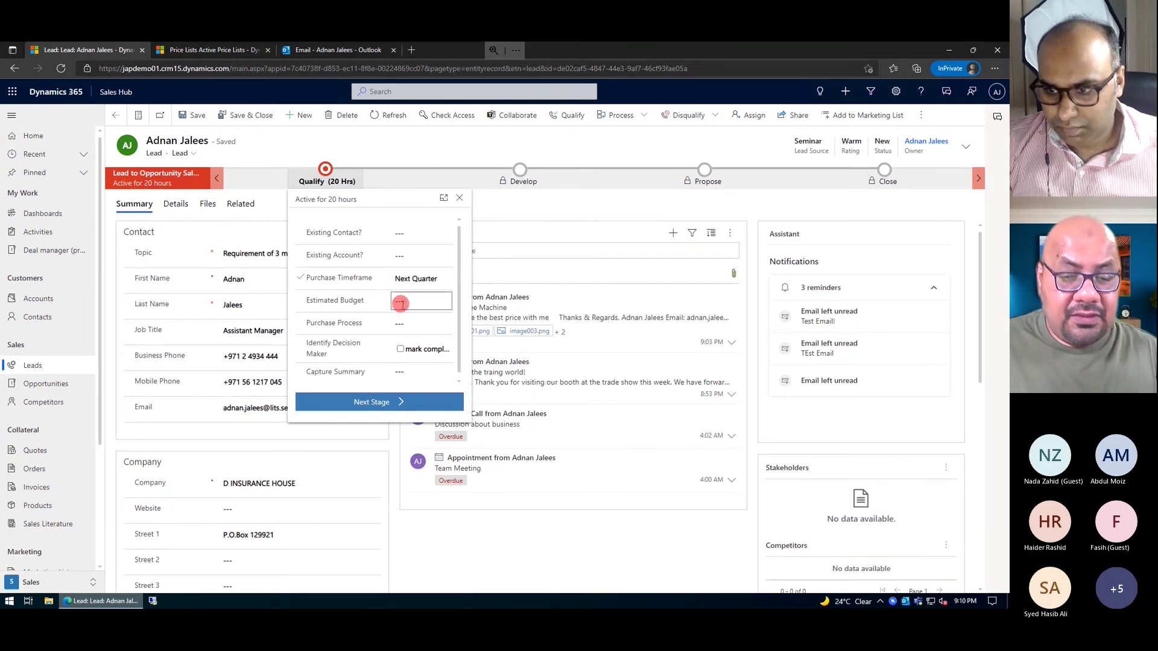
left_click(418, 284)
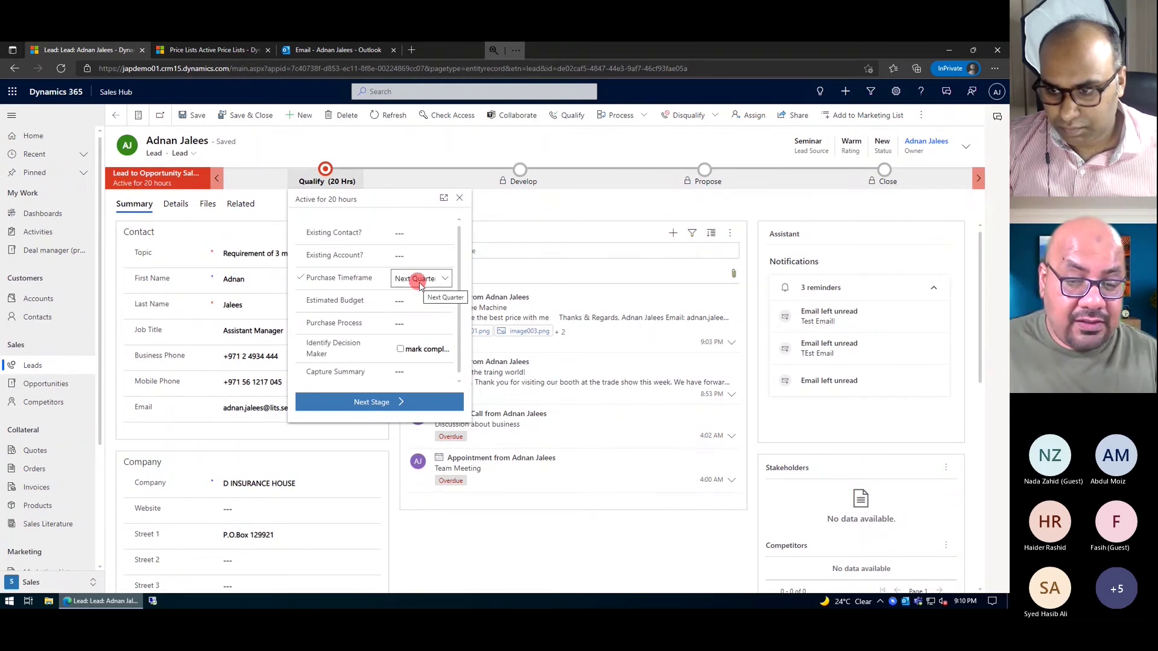
left_click(420, 284)
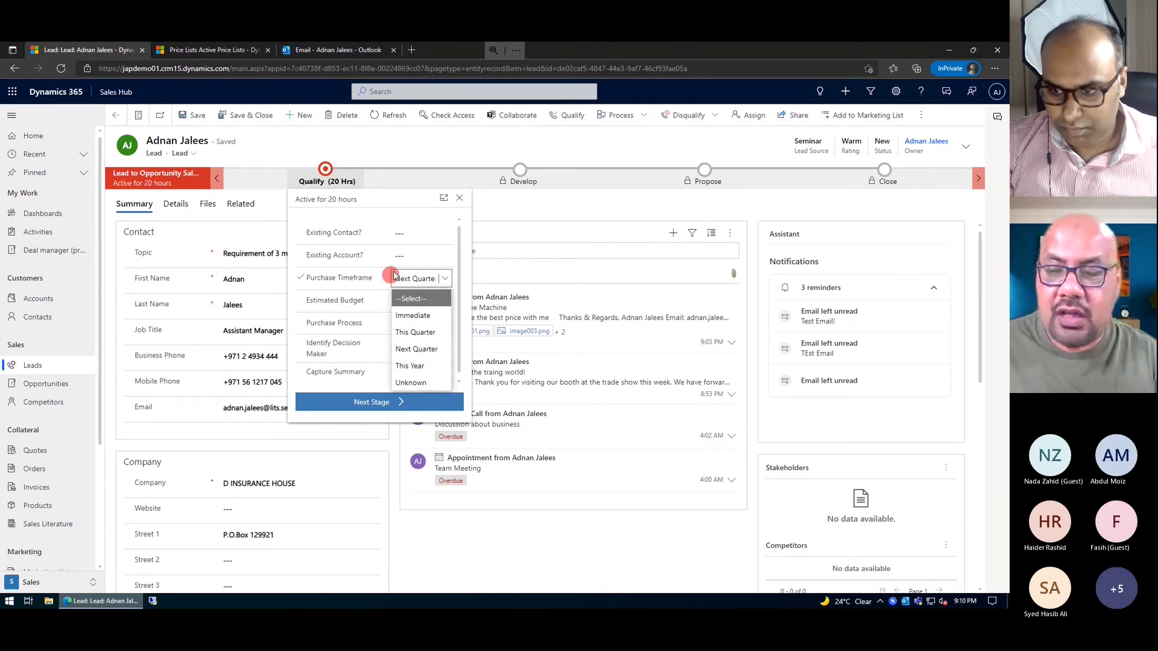
left_click(359, 270)
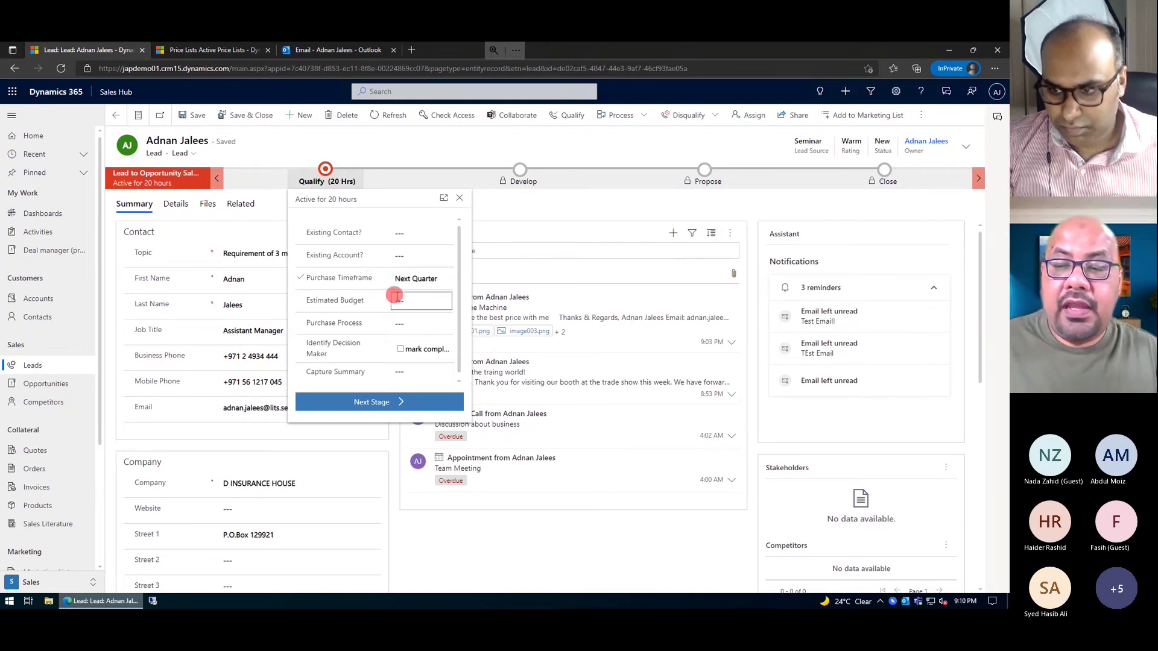
- Leave Estimated Budget empty and set Purchase Process to Committee
left_click(435, 306)
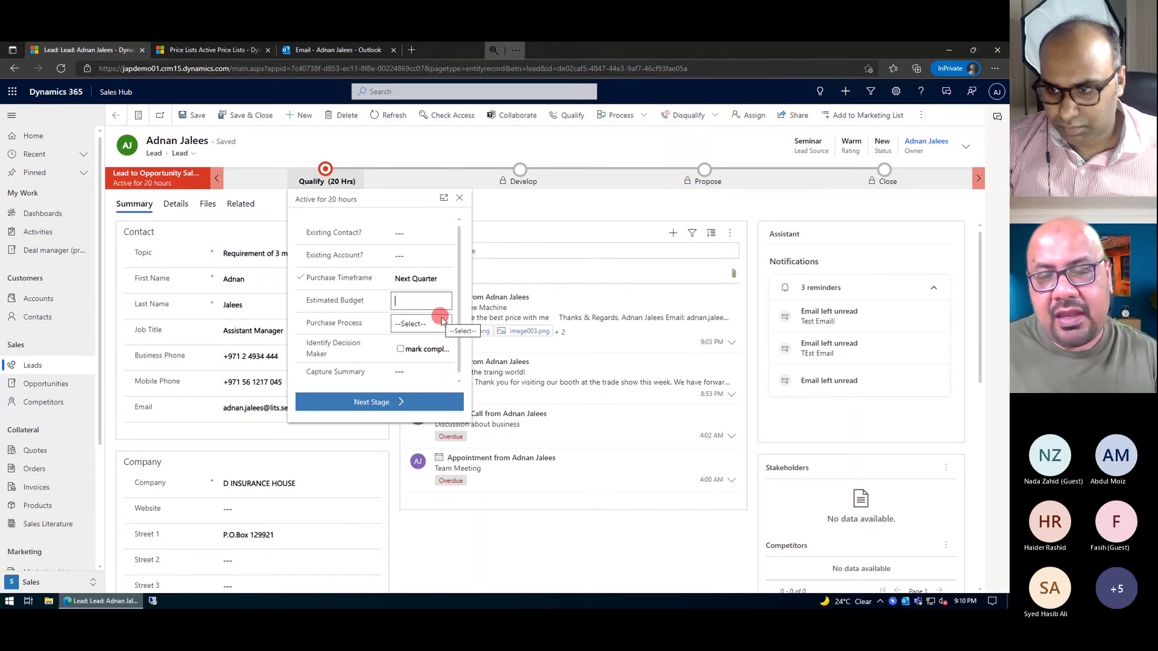
left_click(351, 333)
left_click(422, 326)
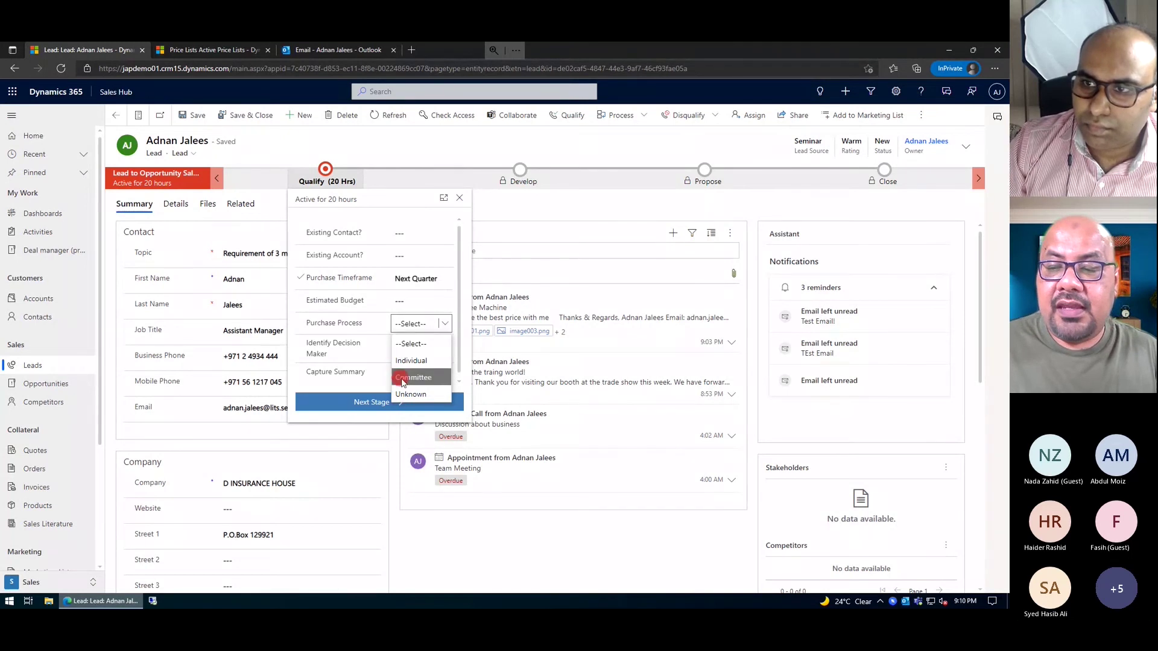
left_click(410, 378)
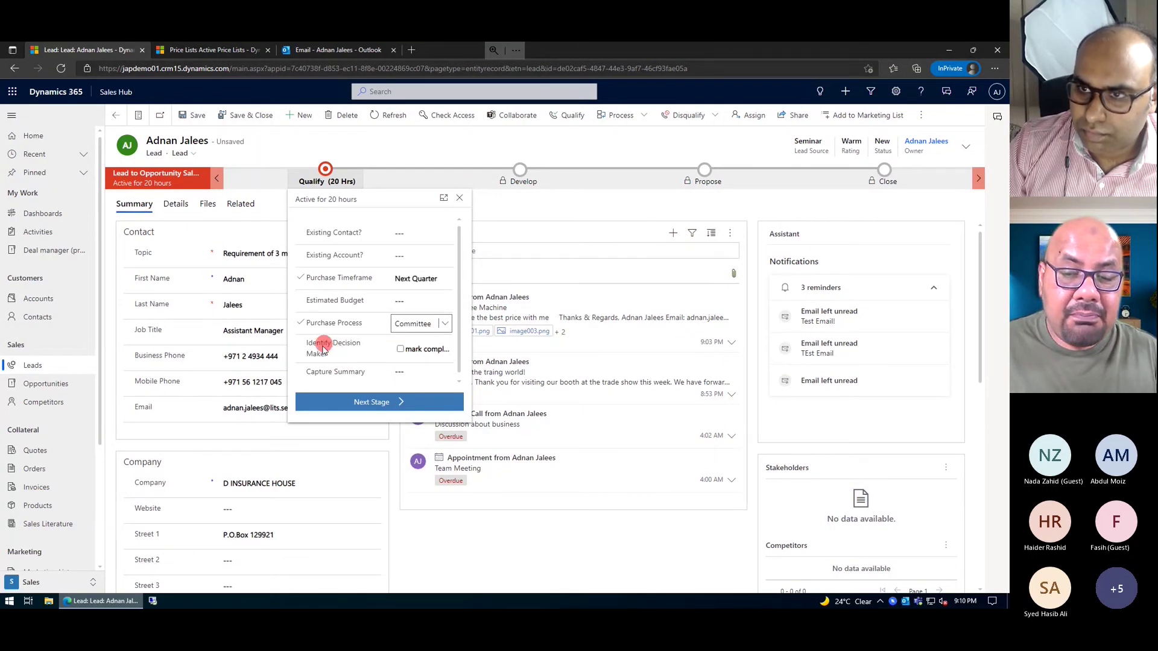
mouse_move(323, 348)
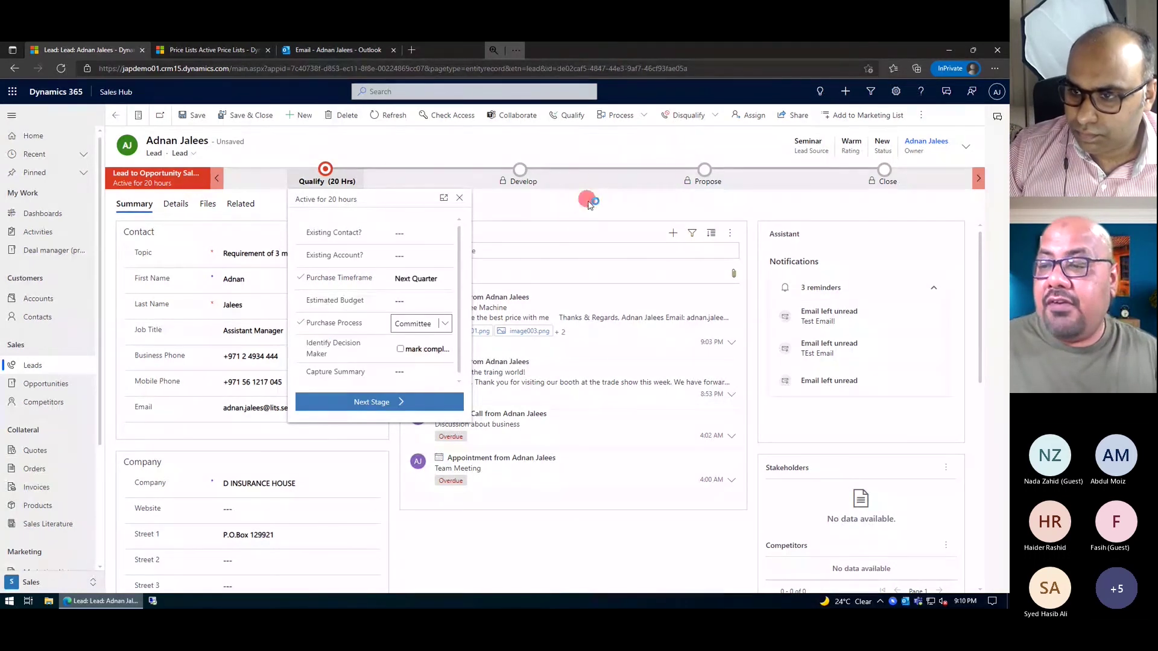
- Close the Qualify flyout and add a contact to the lead's Stakeholders through New Connection
left_click(585, 228)
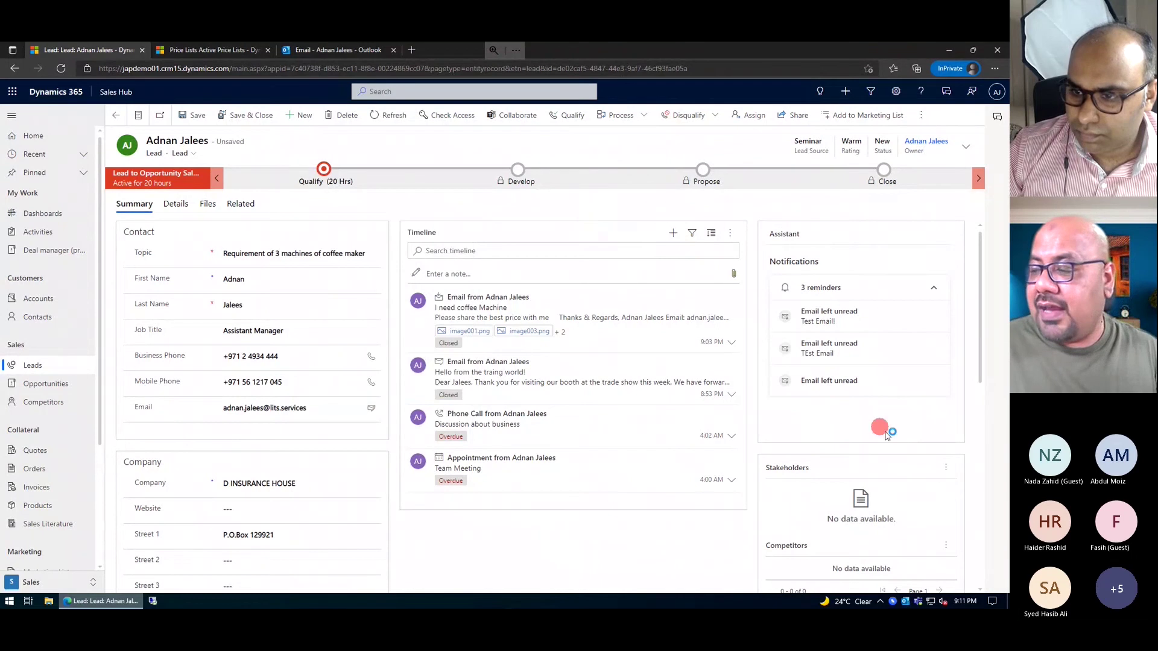
scroll(959, 464, "down", 2)
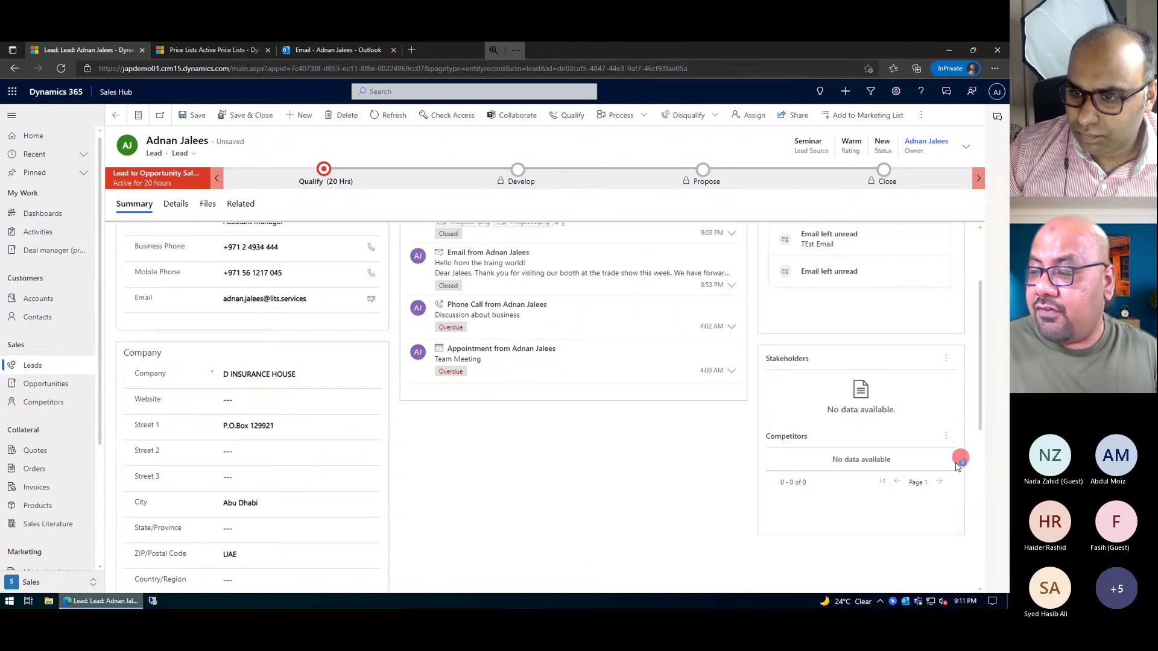
left_click(946, 363)
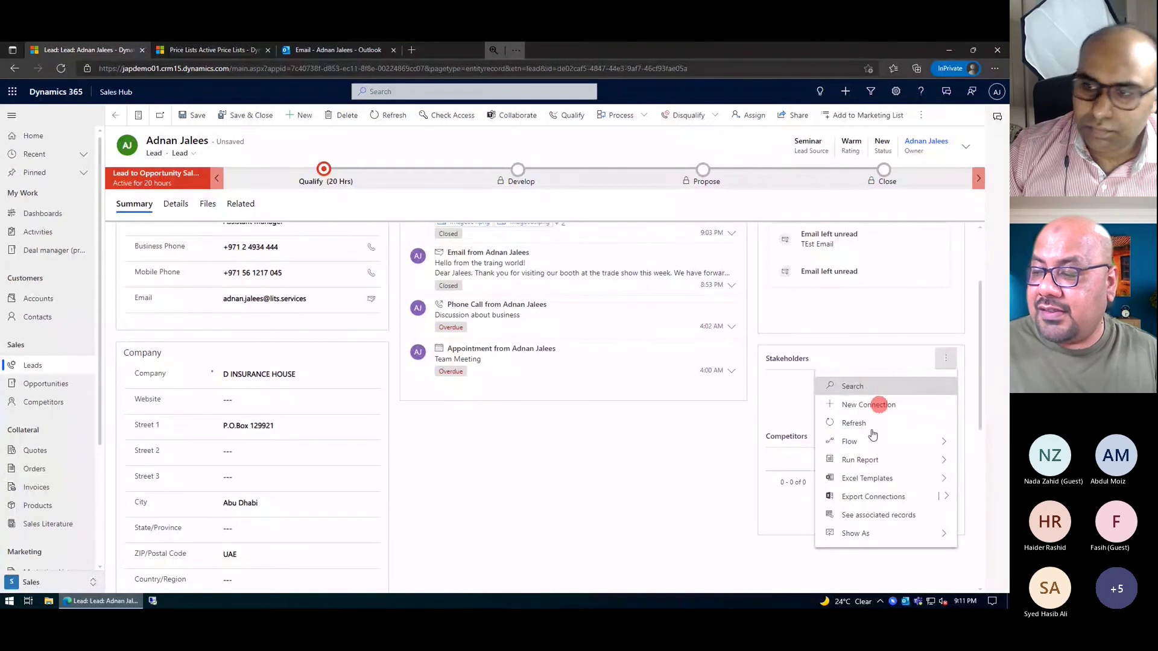
left_click(722, 406)
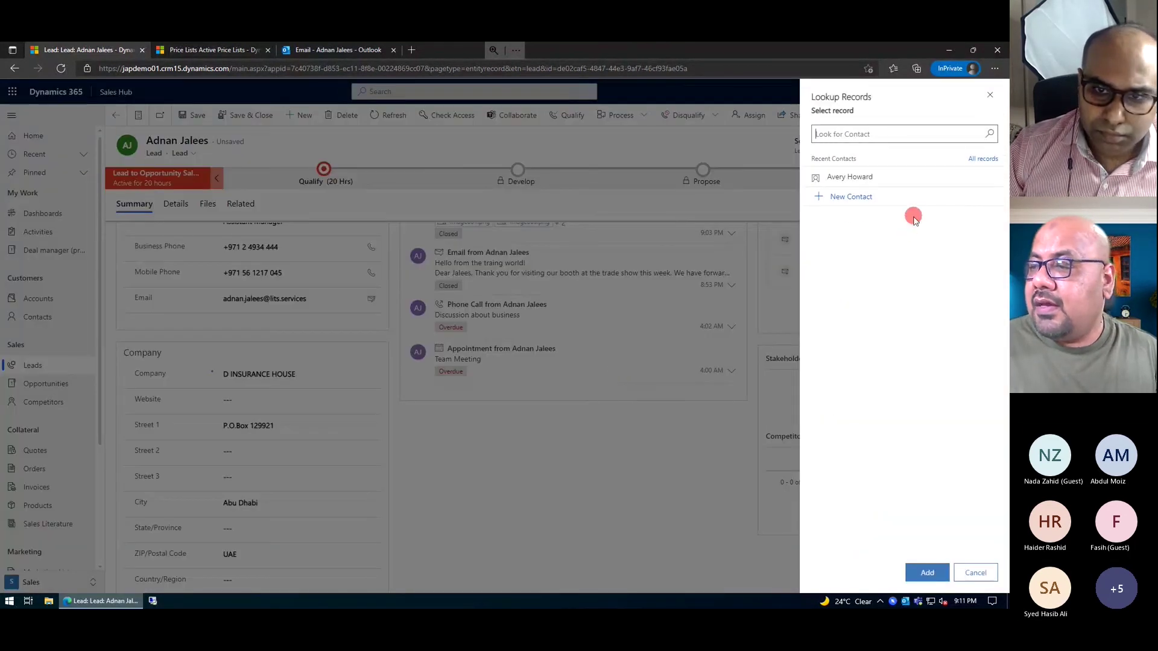
left_click(990, 135)
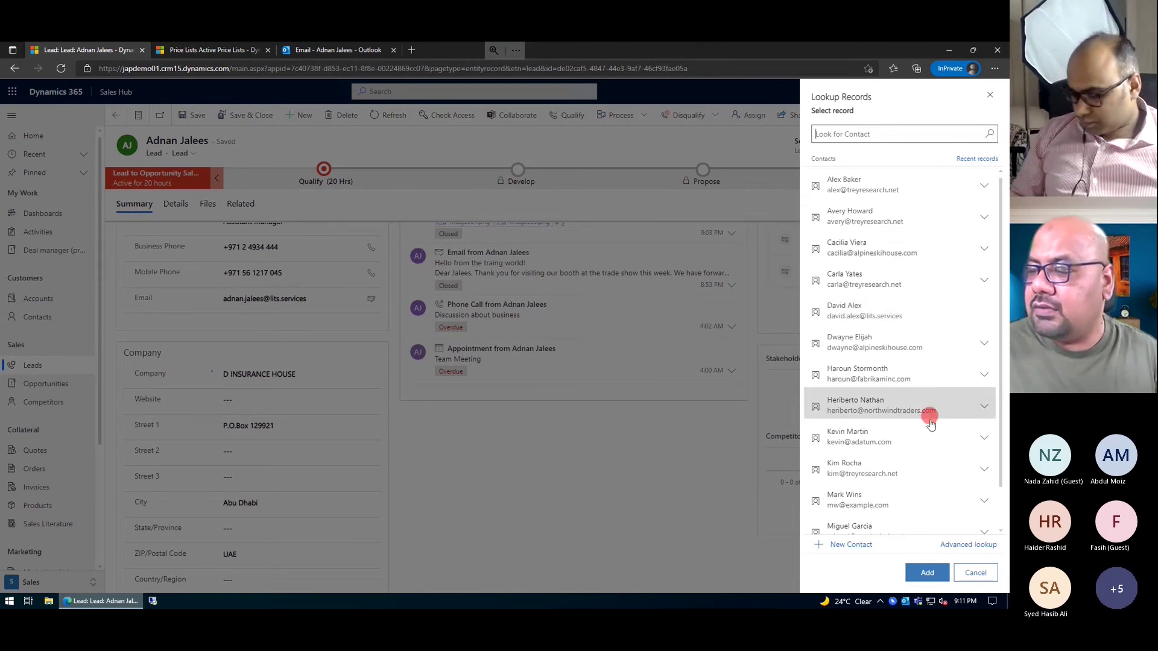
scroll(916, 437, "down", 1)
left_click(913, 451)
left_click(929, 570)
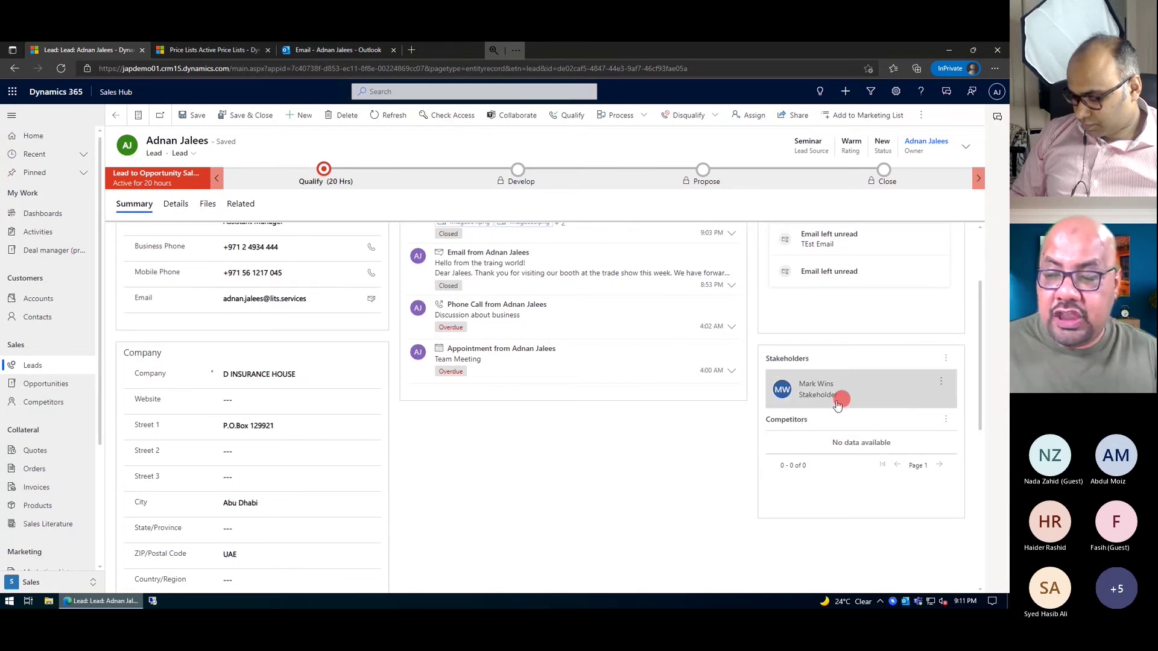
- Change the stakeholder connection's role from Stakeholder to Referred by, then Save & Close
left_click(808, 391)
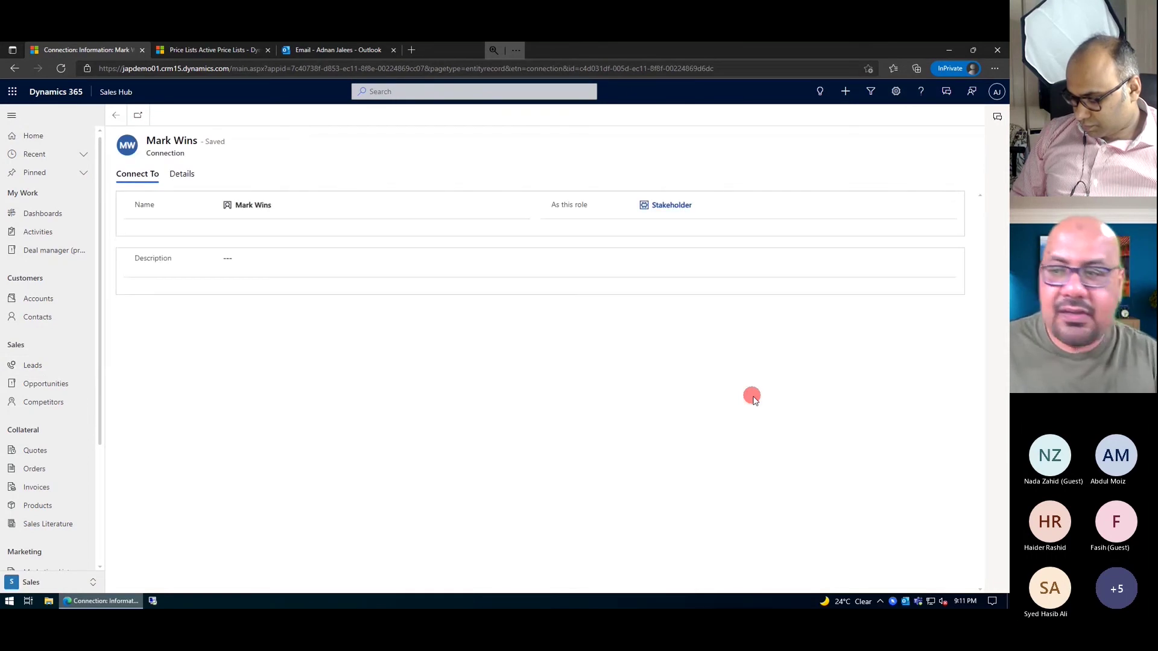
left_click(703, 207)
left_click(703, 207)
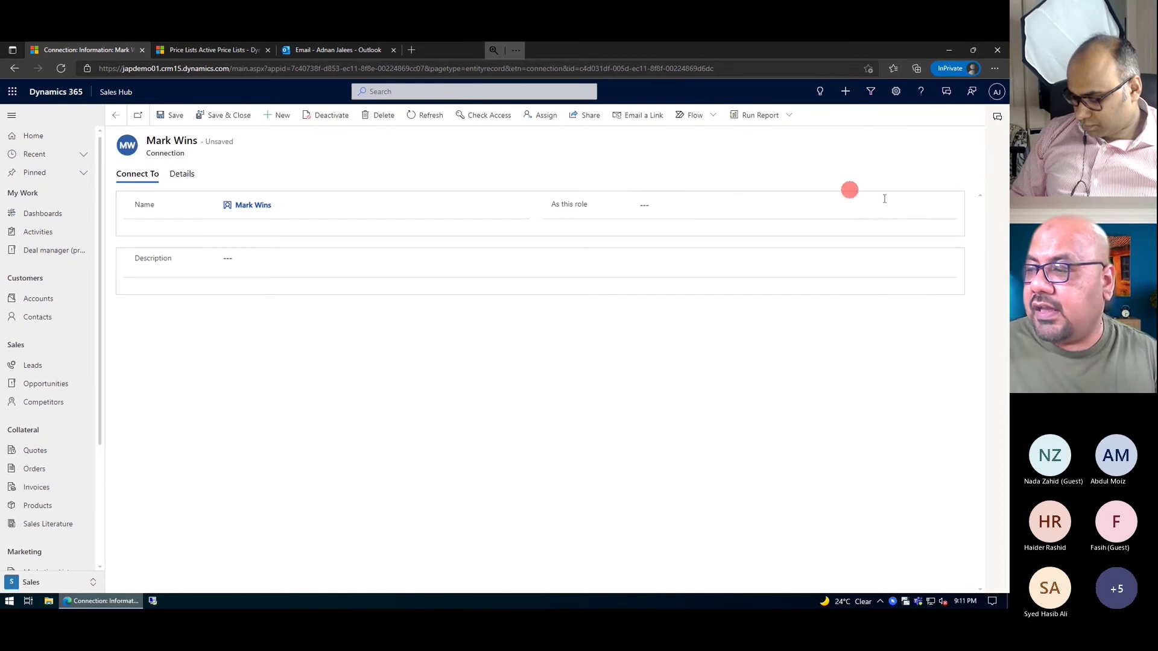
left_click(951, 205)
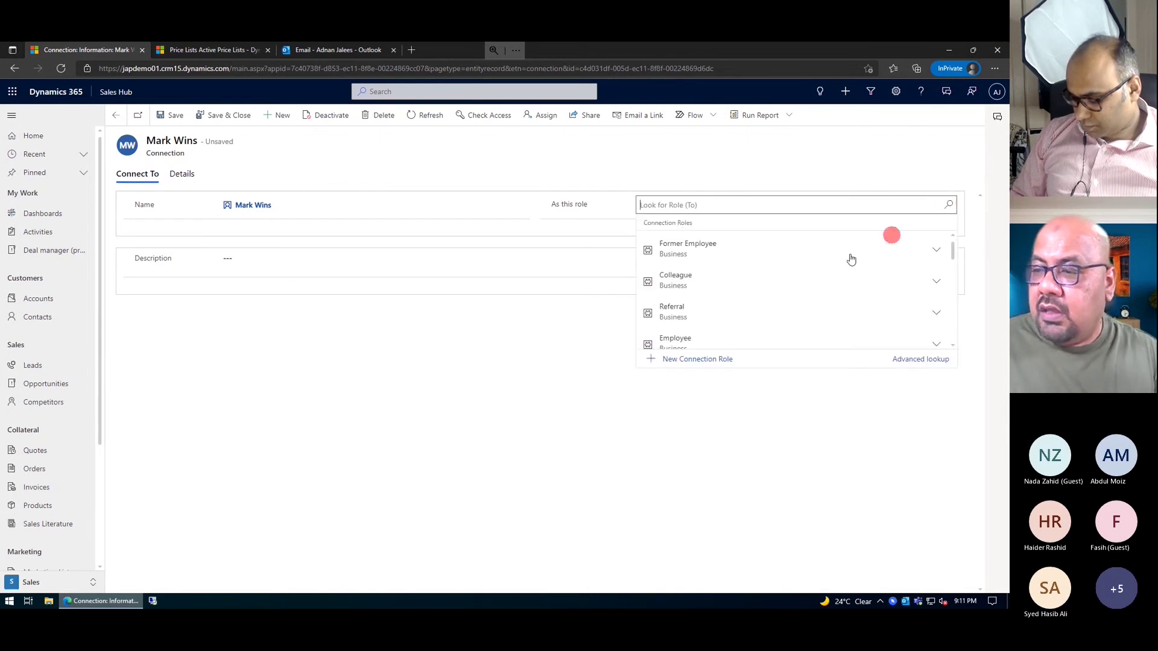
scroll(784, 289, "down", 1)
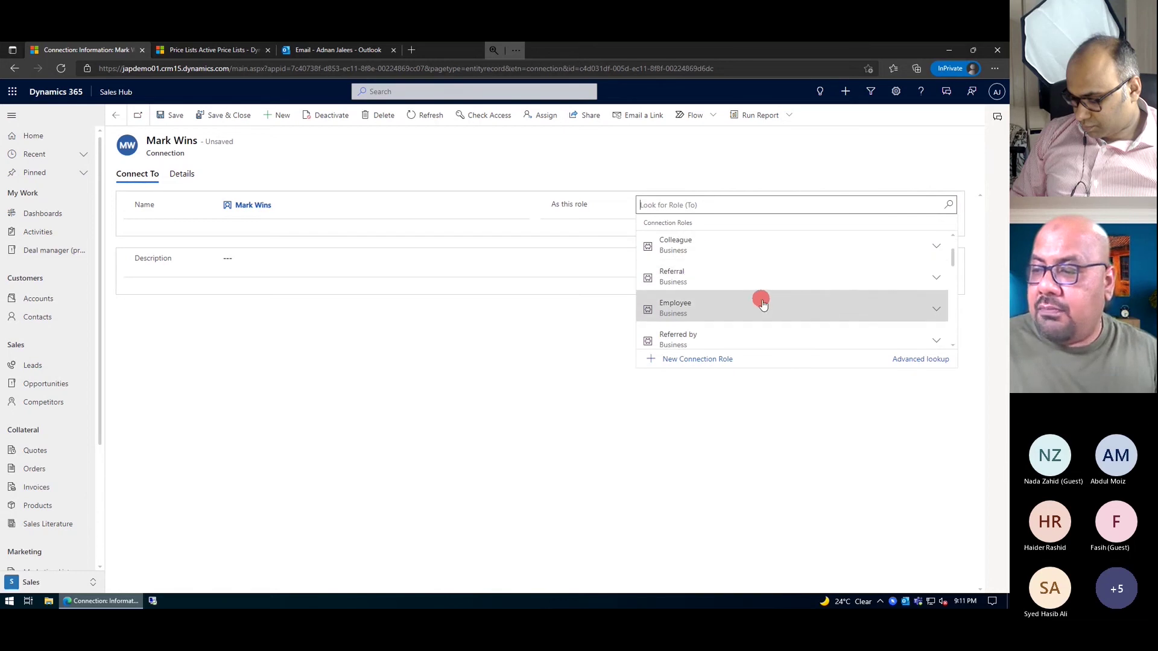
left_click(725, 333)
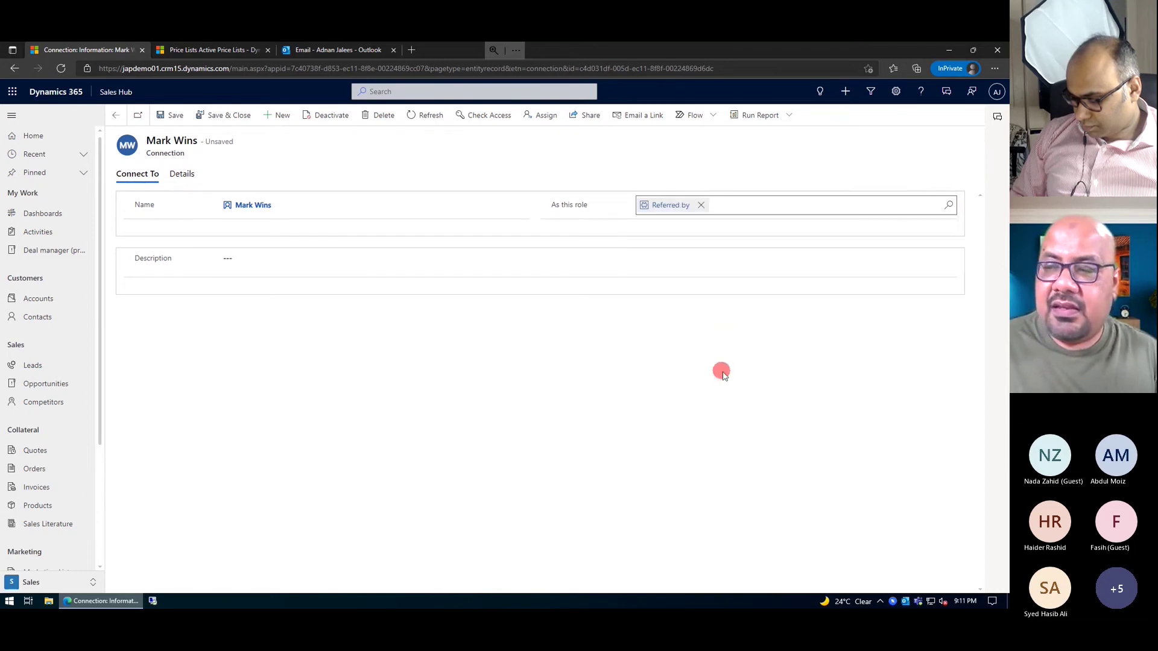
left_click(238, 119)
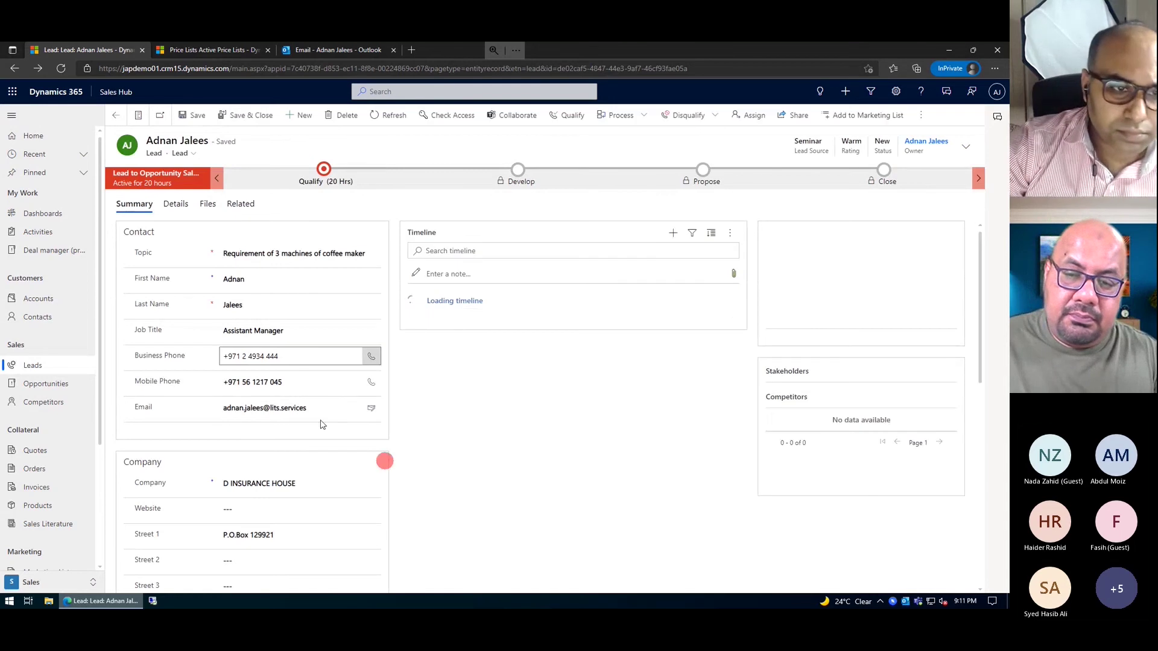
scroll(240, 488, "down", 1)
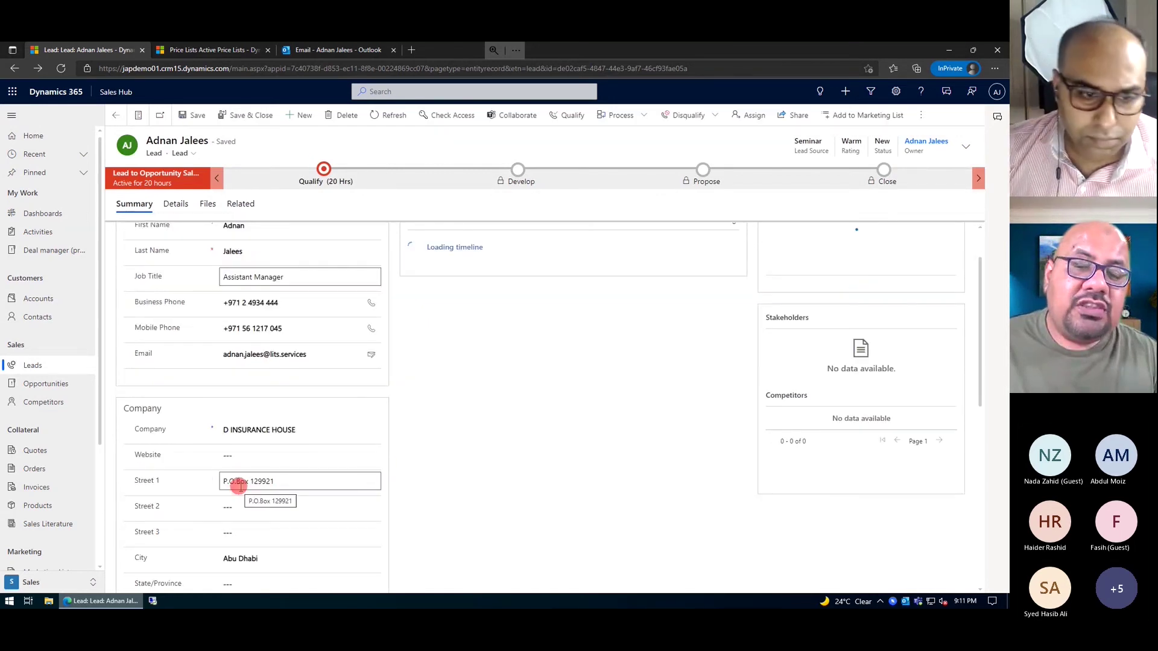
scroll(237, 482, "up", 1)
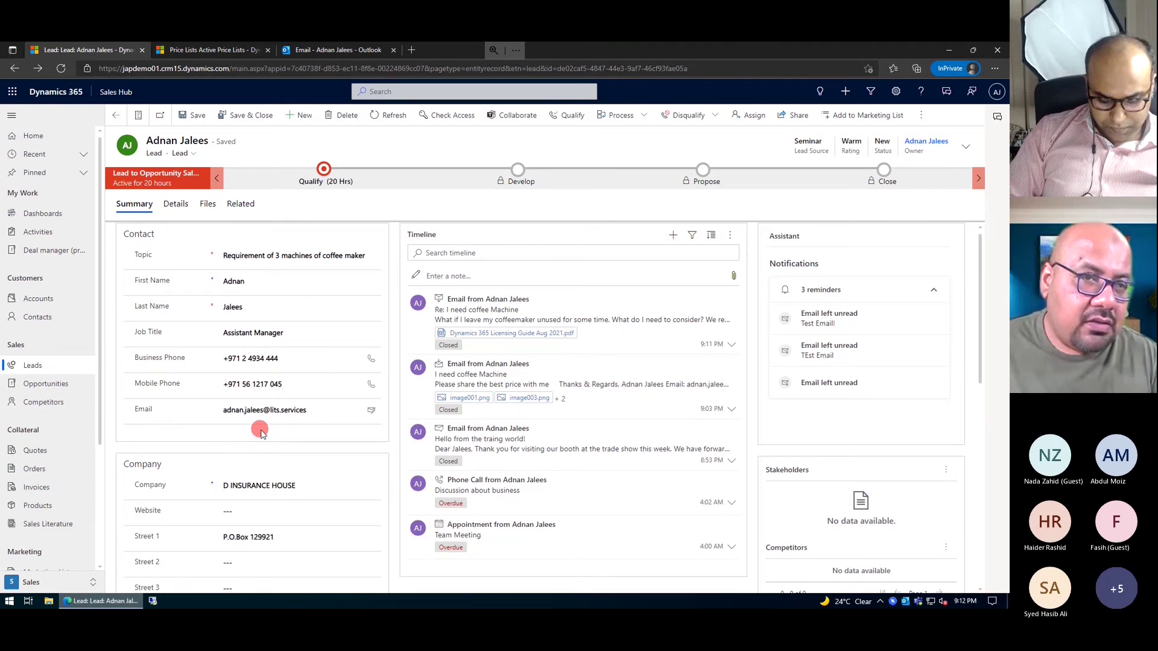
left_click(172, 308)
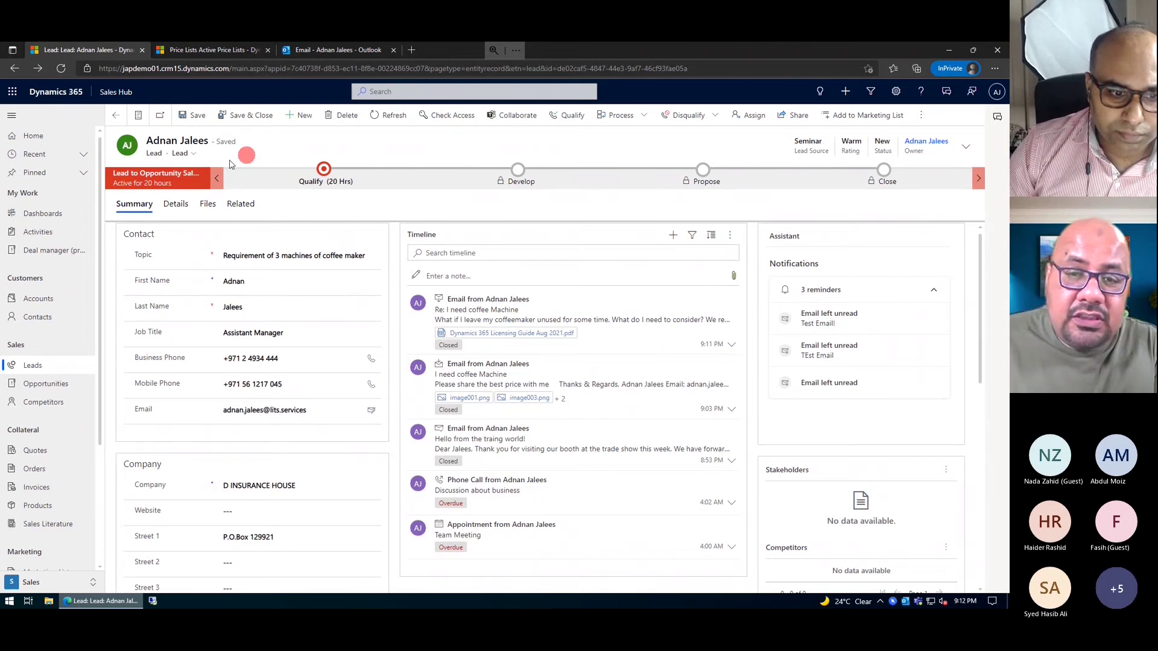
- Check the lead form list, keep the Lead form, and start qualifying the coffee maker lead
left_click(192, 155)
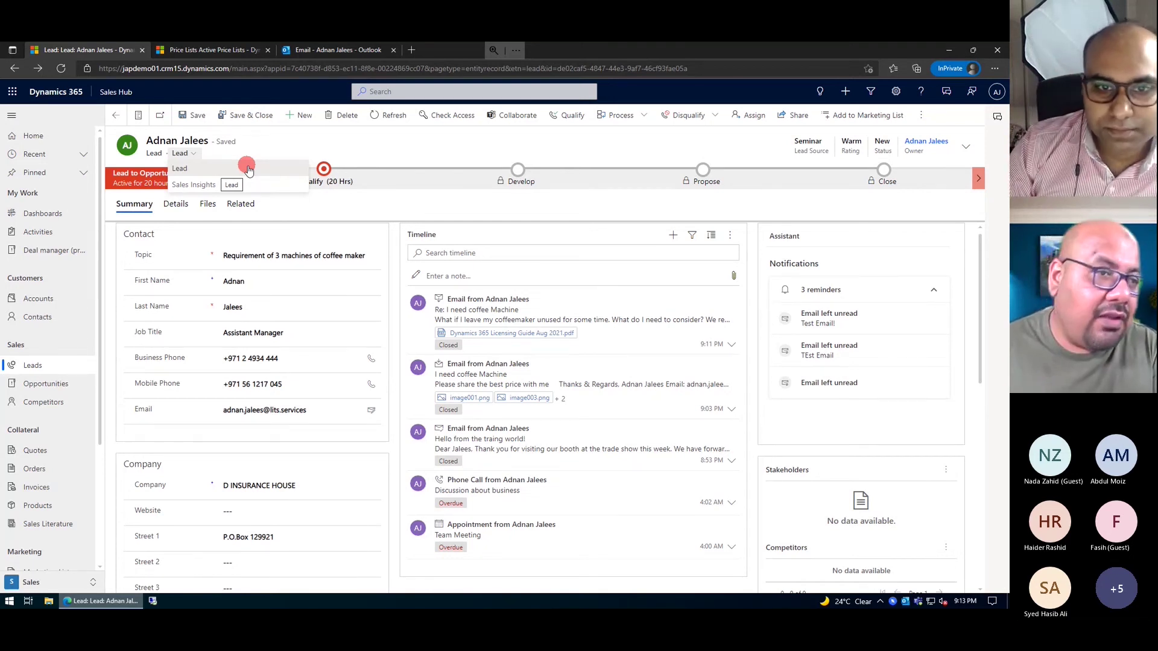
left_click(248, 169)
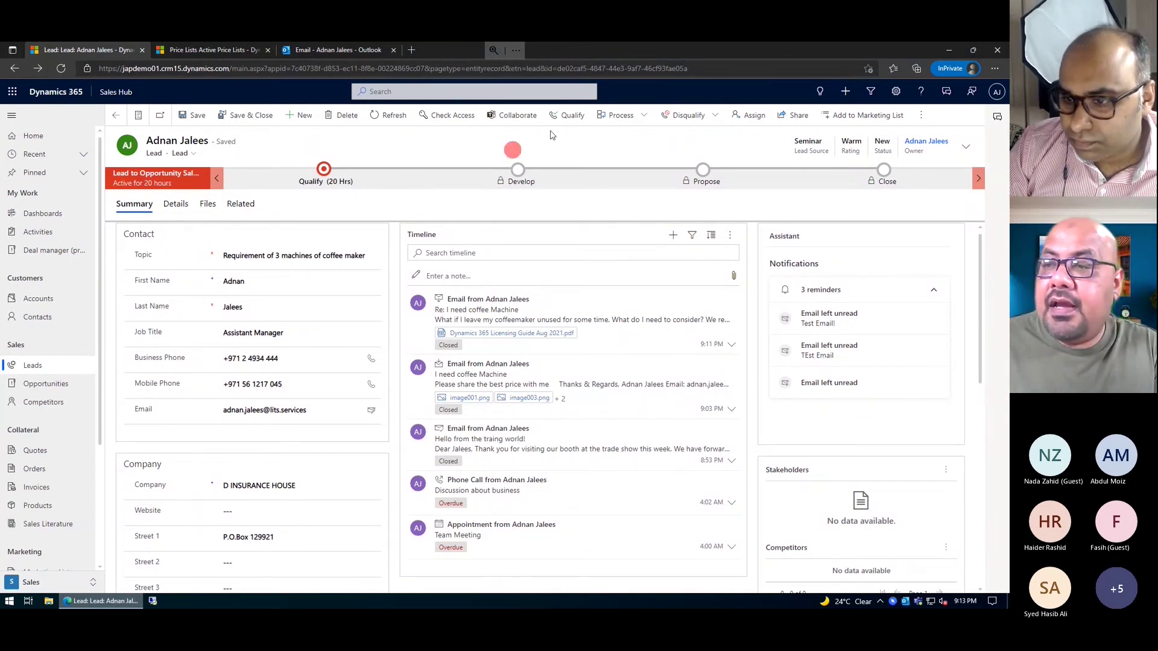
left_click(575, 120)
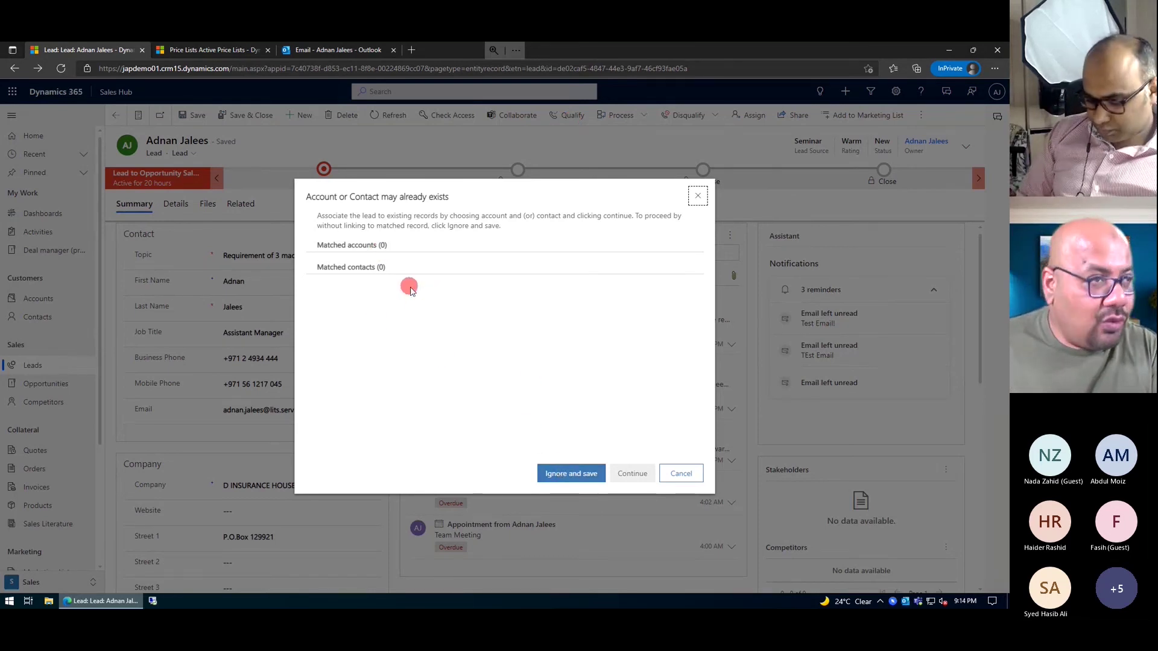
- Ignore the 0 matching accounts and contacts and qualify the lead into a new opportunity
left_click(570, 474)
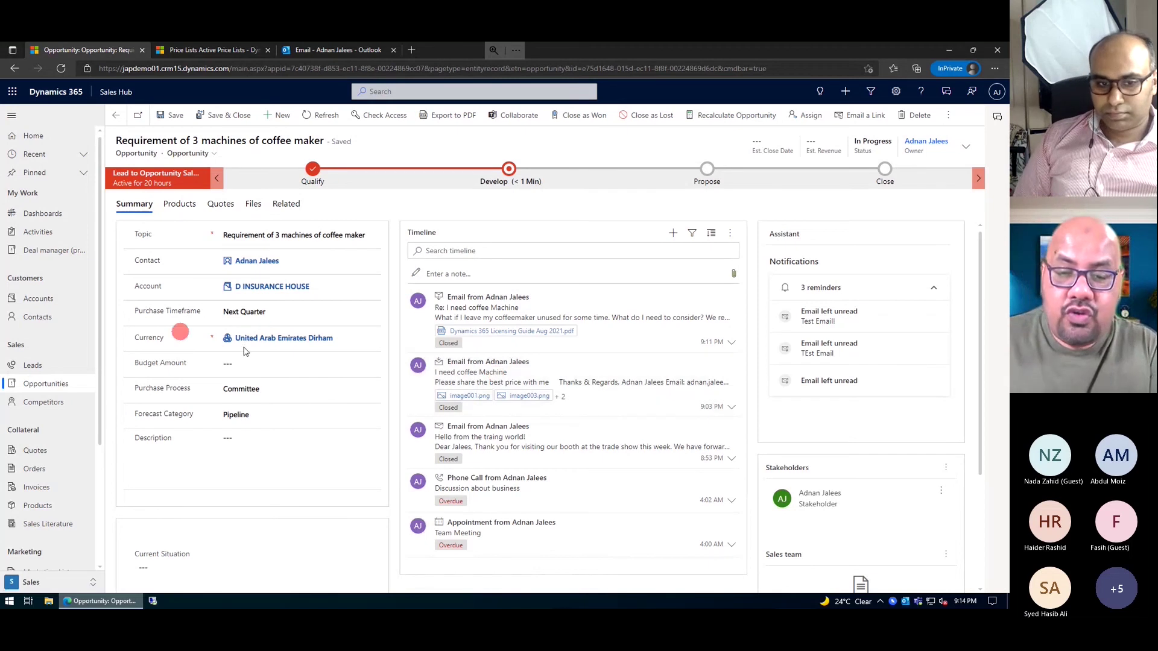
- Scroll down the coffee maker opportunity and place the cursor in the Current Situation field
scroll(217, 428, "down", 1)
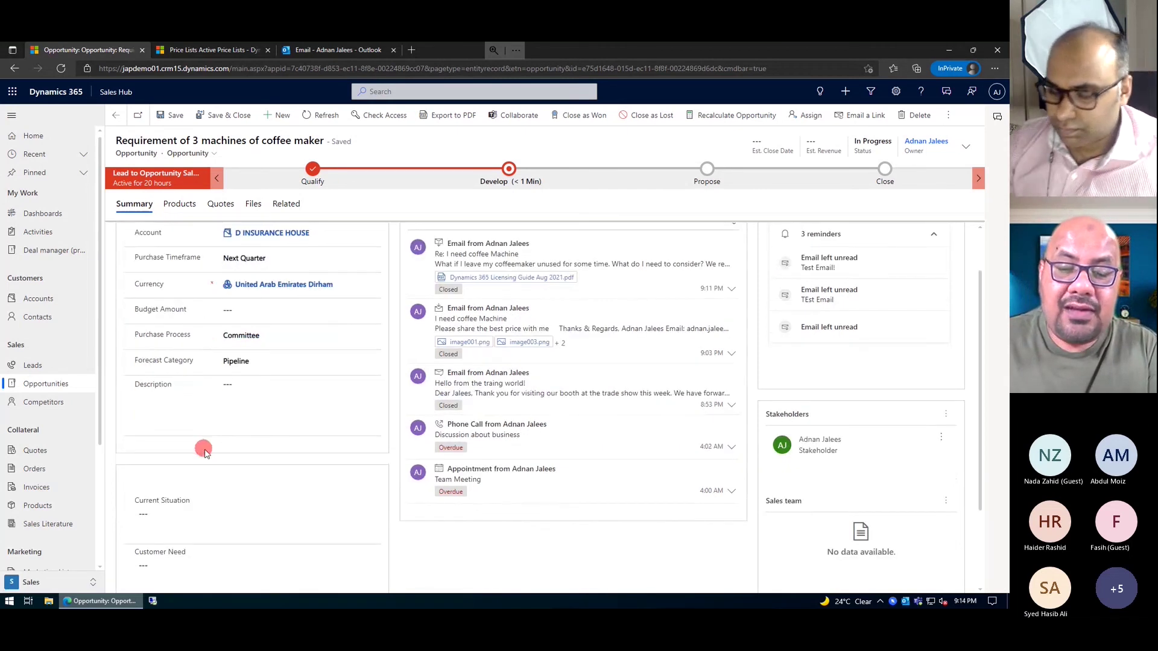
scroll(204, 452, "down", 2)
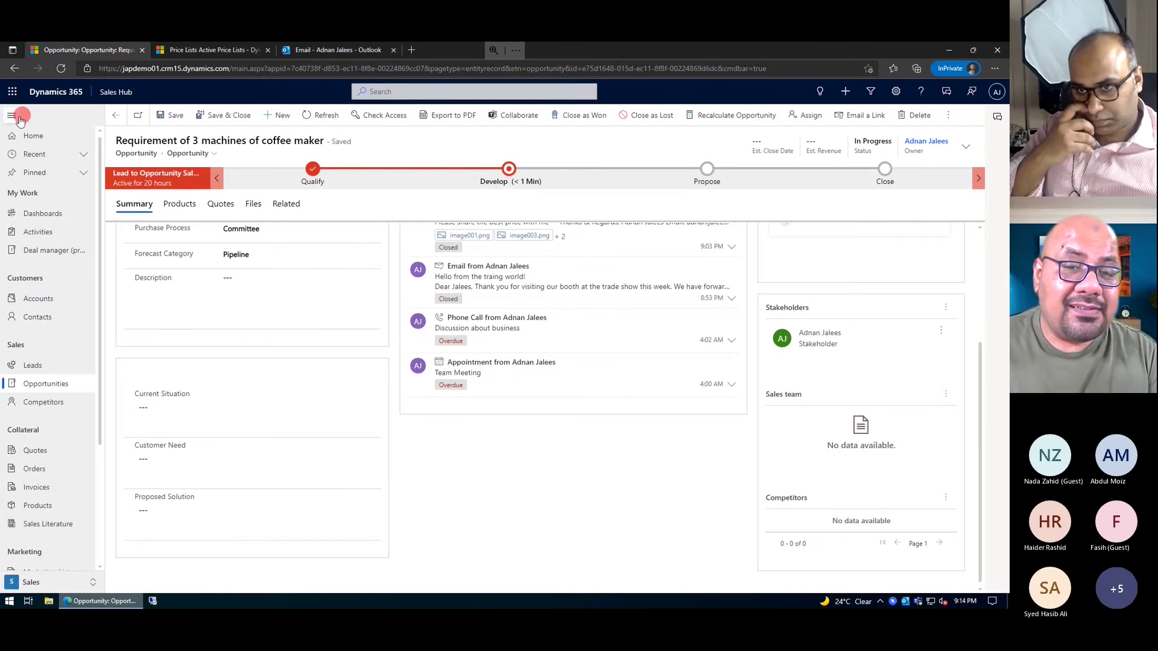
left_click(246, 416)
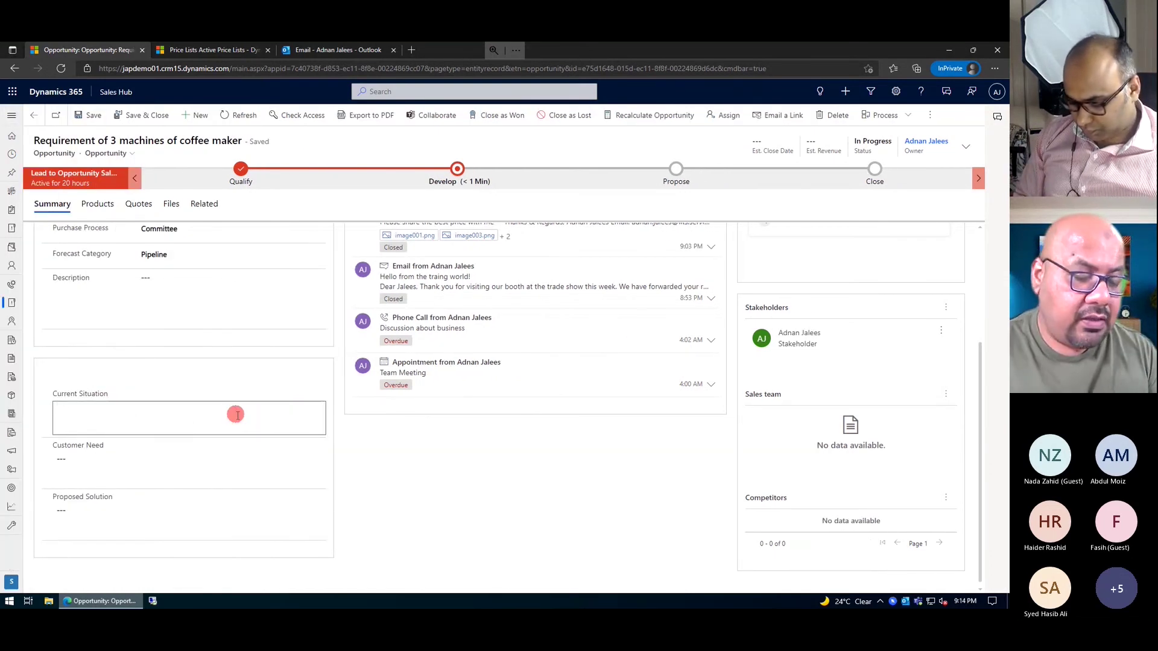
- Enter situation 'customer doesn't have any coffee machine' and need 'customer wants kanwood branded ultra machines'
type("cu")
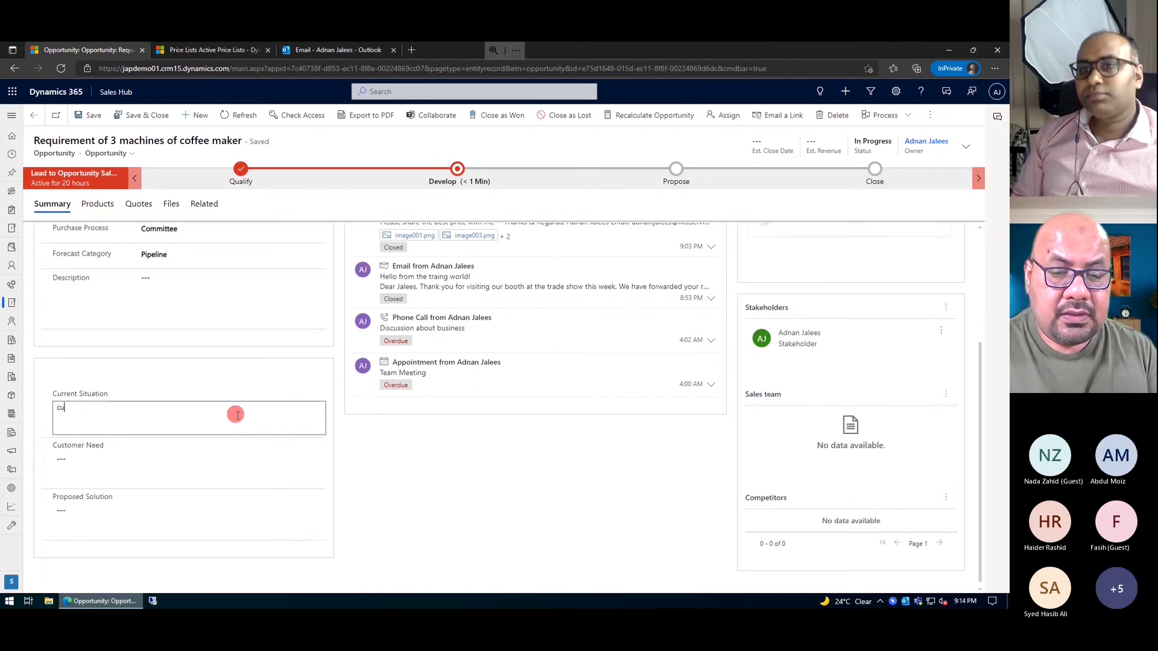
type("stomer doesn't ")
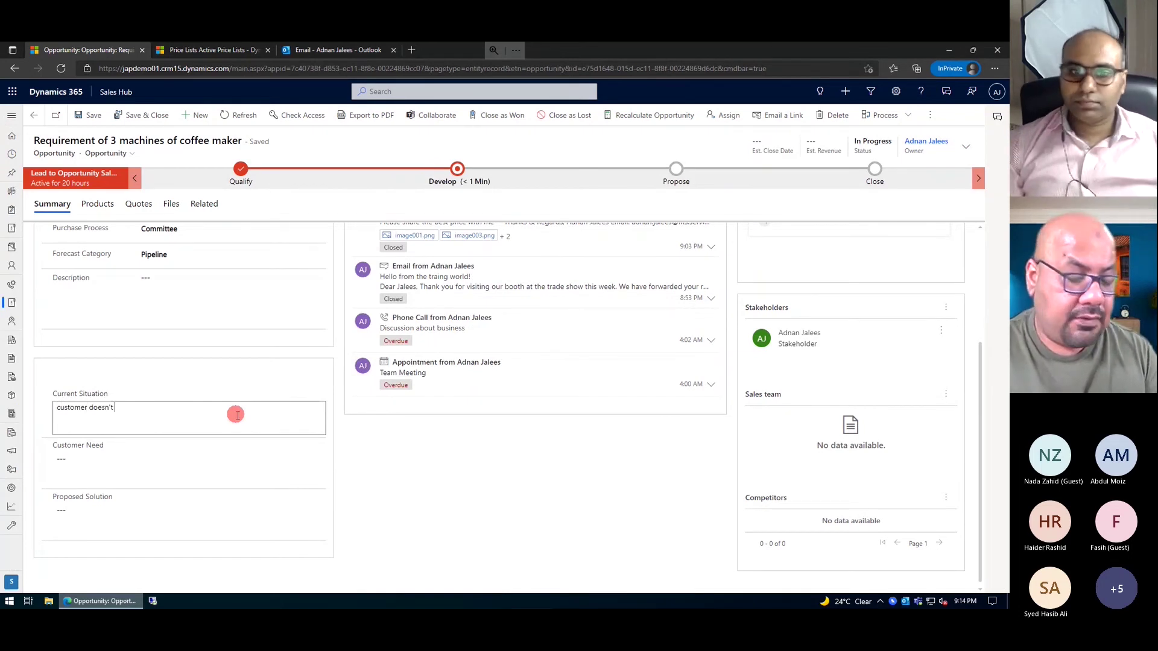
type("have any coffee ")
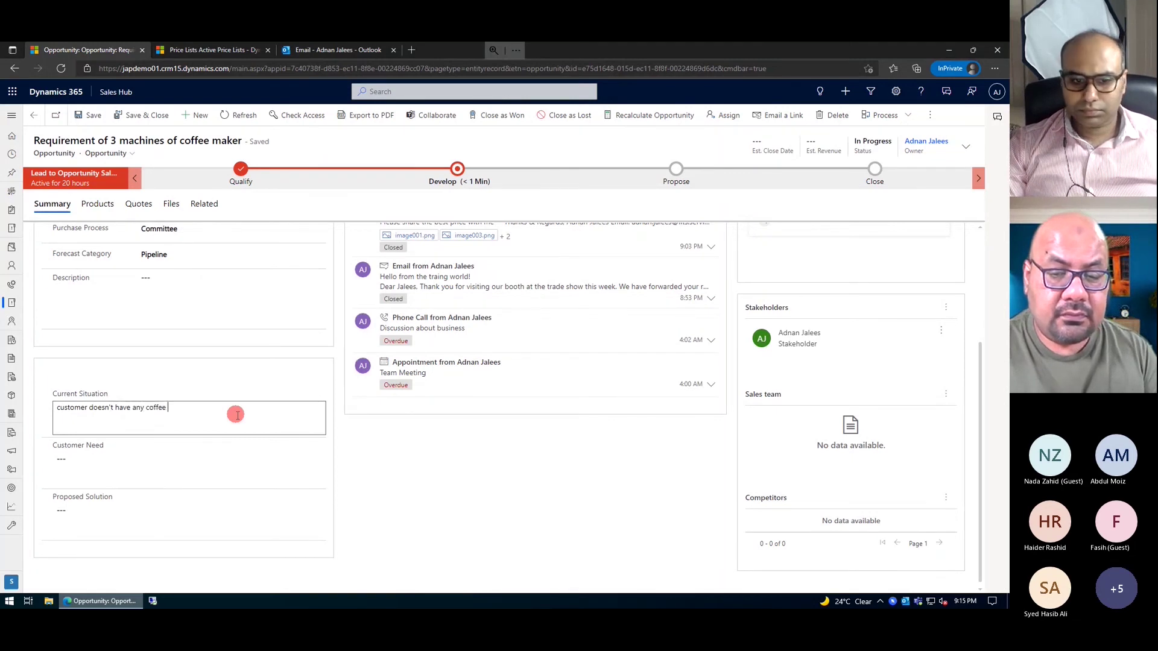
type("machine")
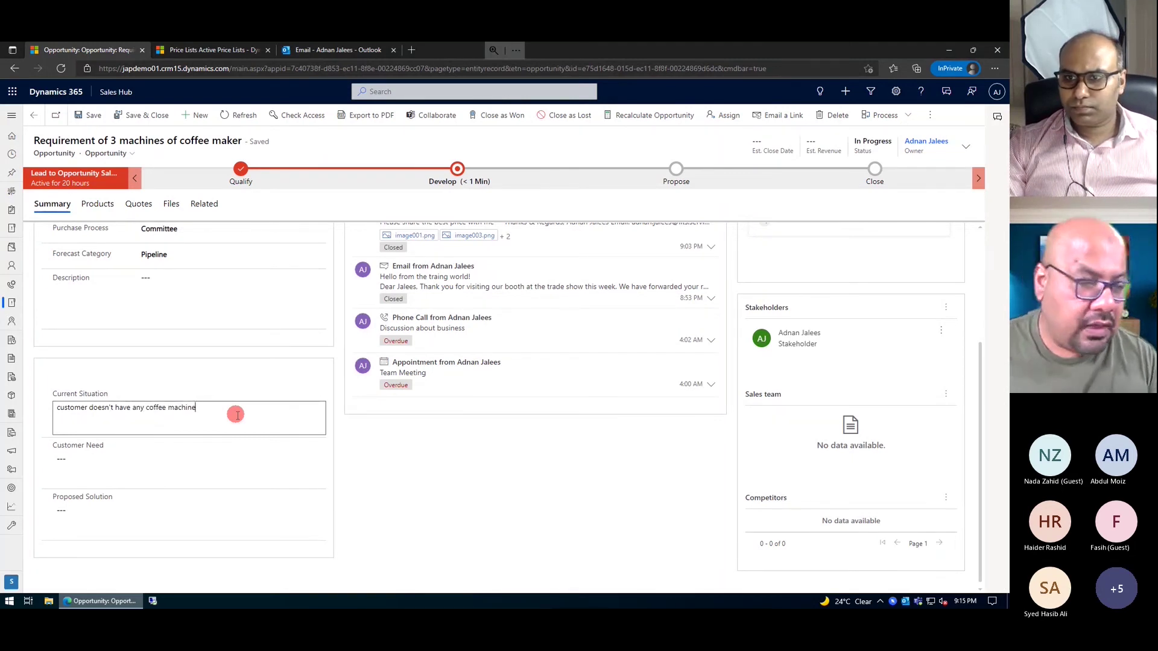
left_click(176, 460)
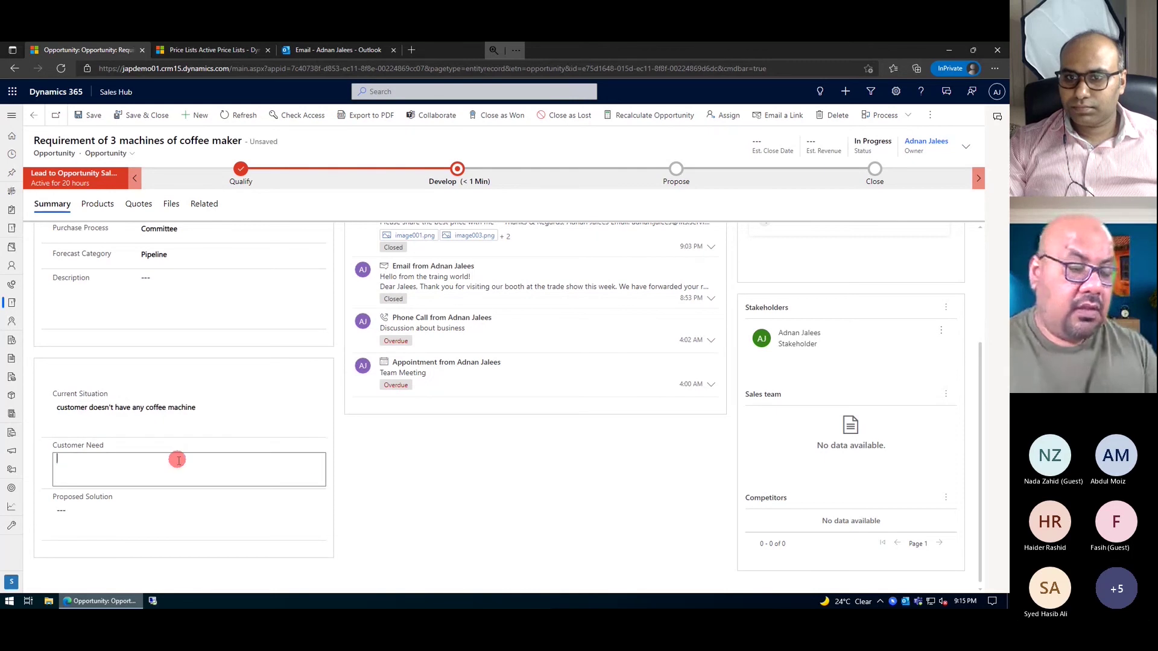
type("customer wan")
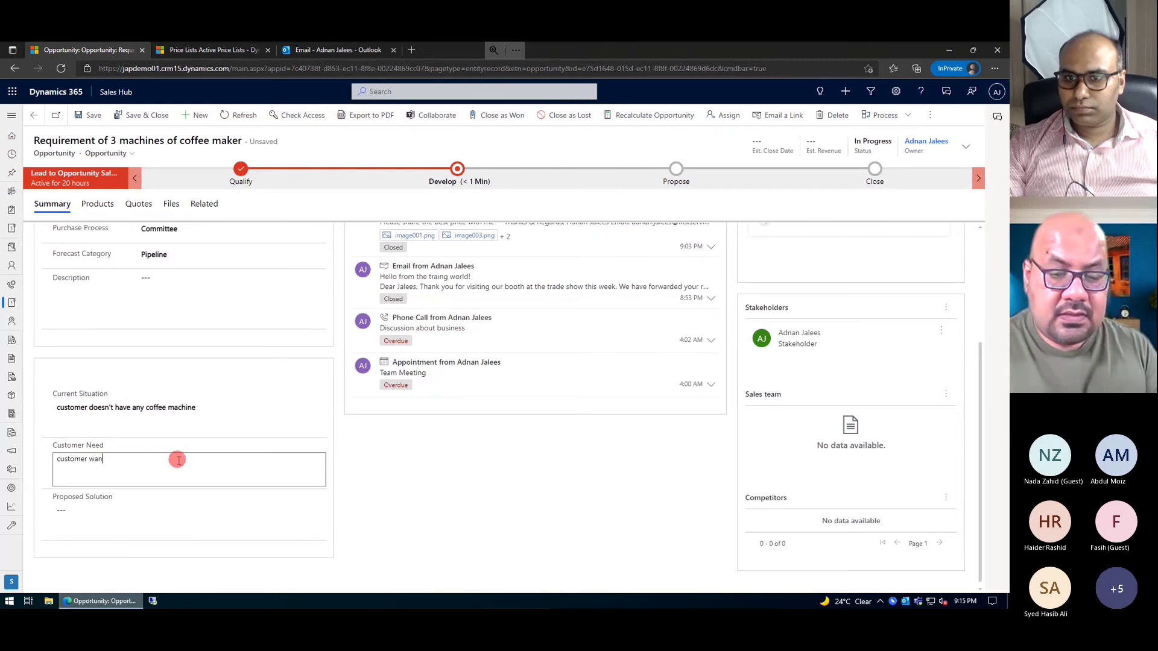
type("ts k")
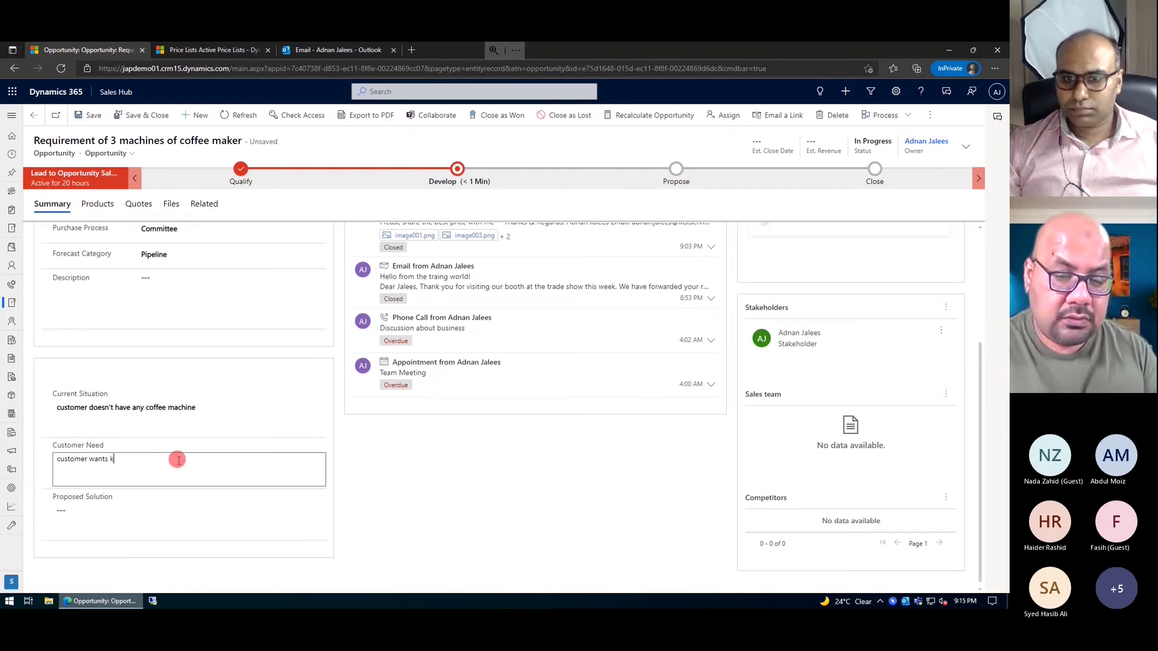
type("anwo")
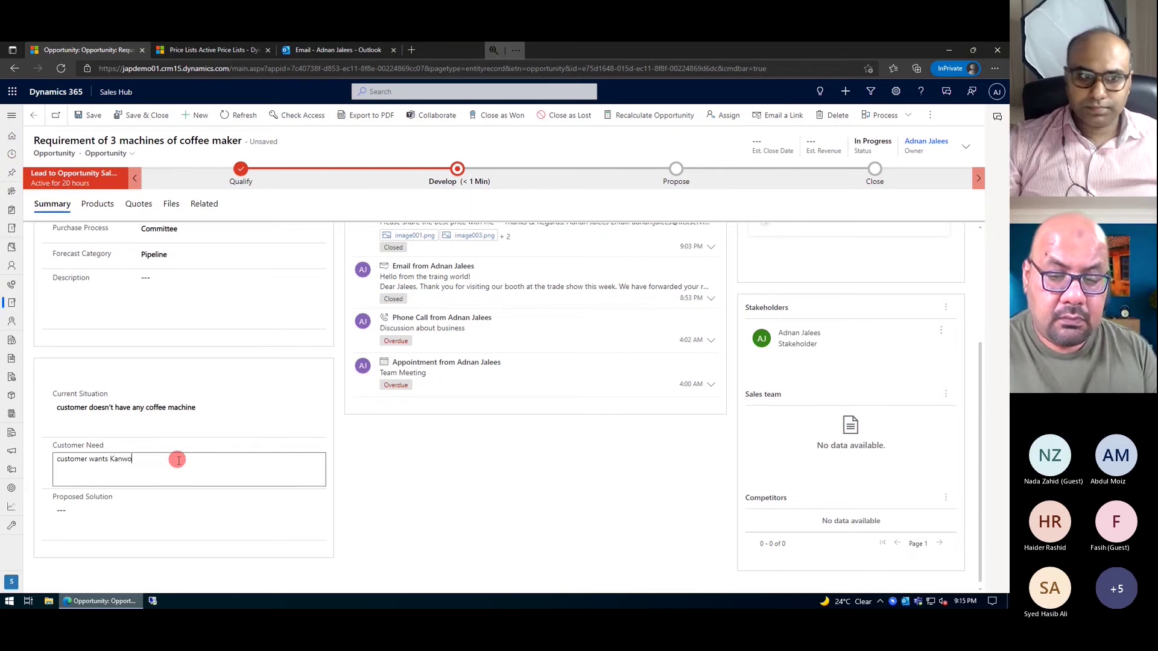
type("od braned")
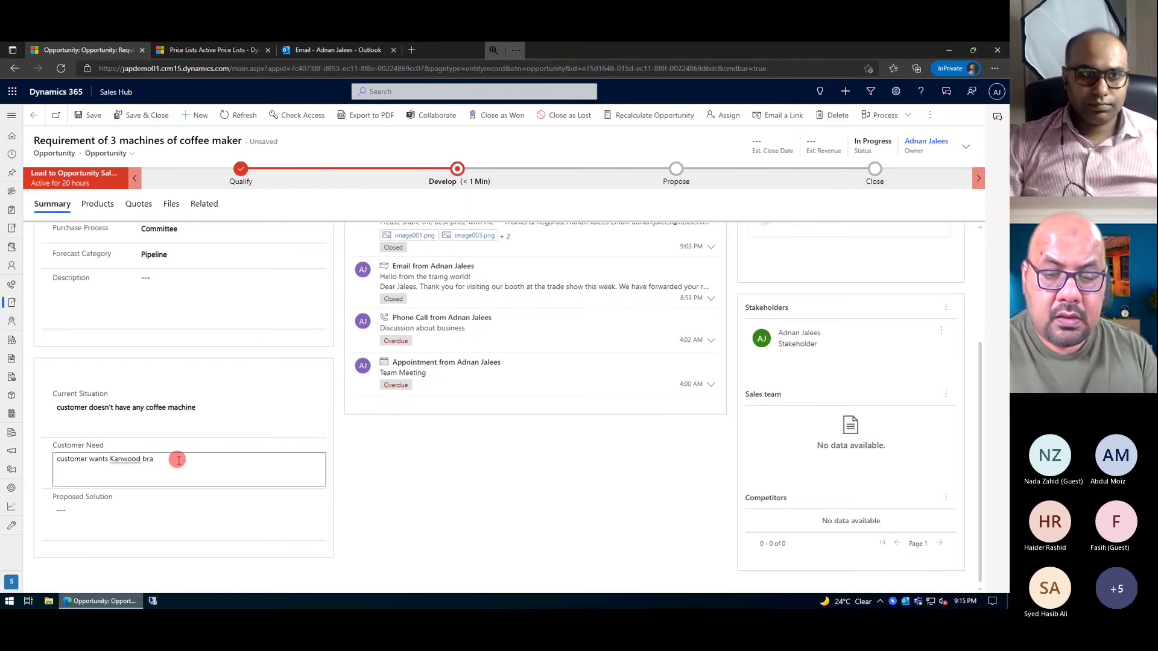
key("BackSpace")
key("BackSpace")
key("BackSpace")
type("d")
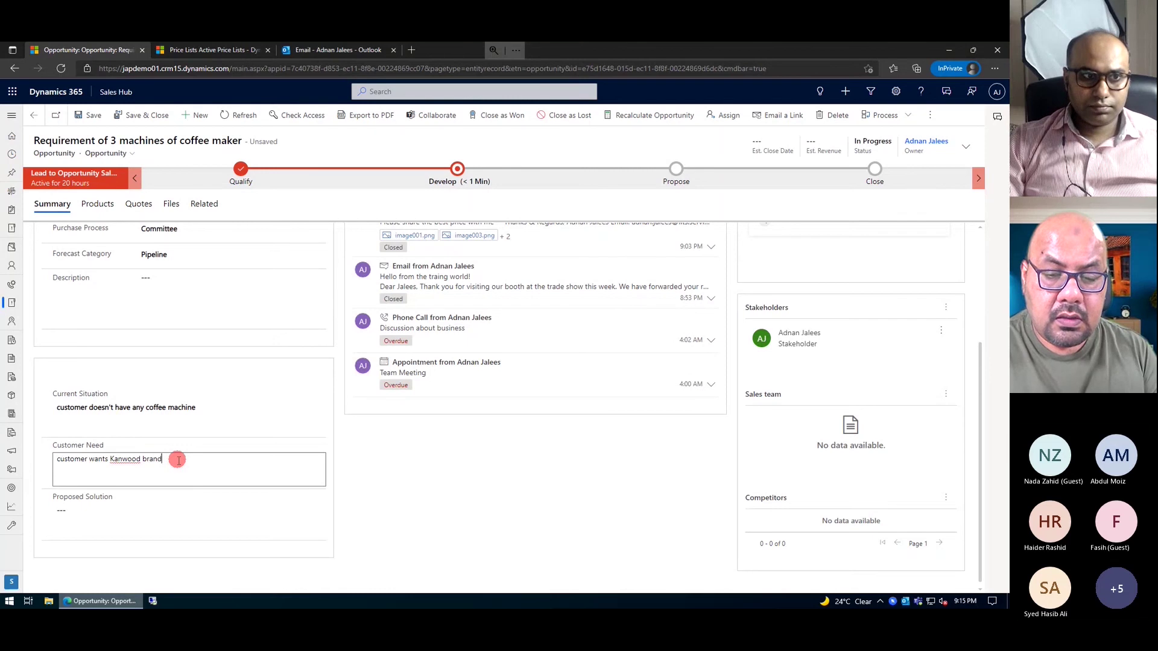
type("ed ultra machine")
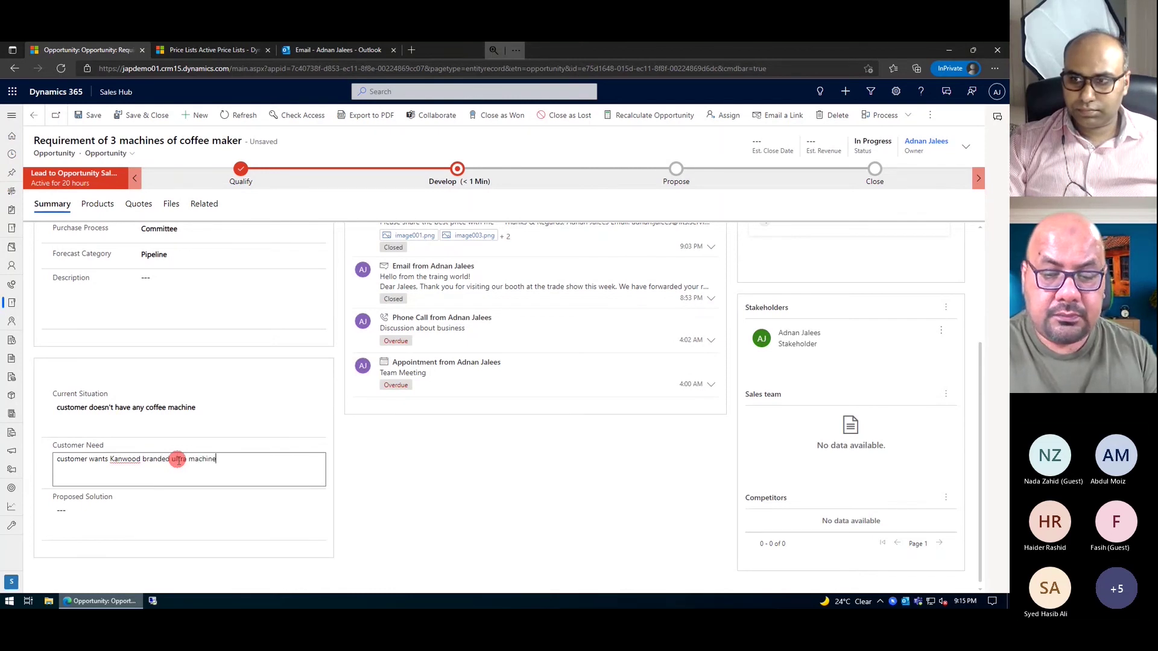
type("s")
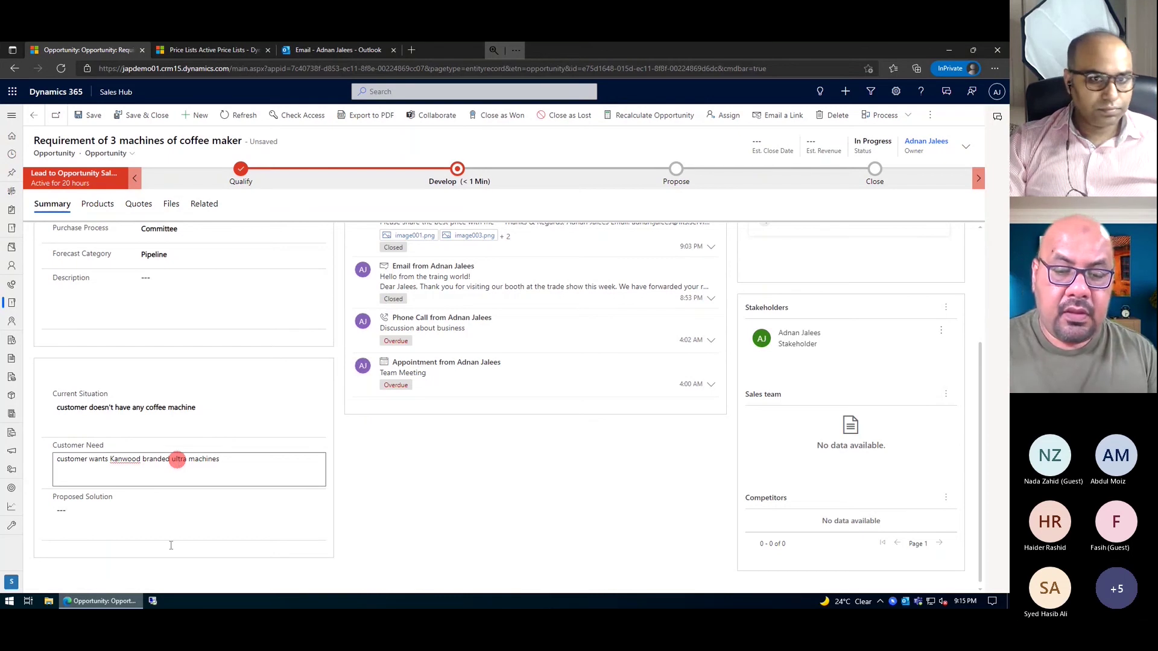
- Enter the Proposed Solution 'we will provide machines with 1 yr warranty.', correcting the spelling of warranty
left_click(175, 531)
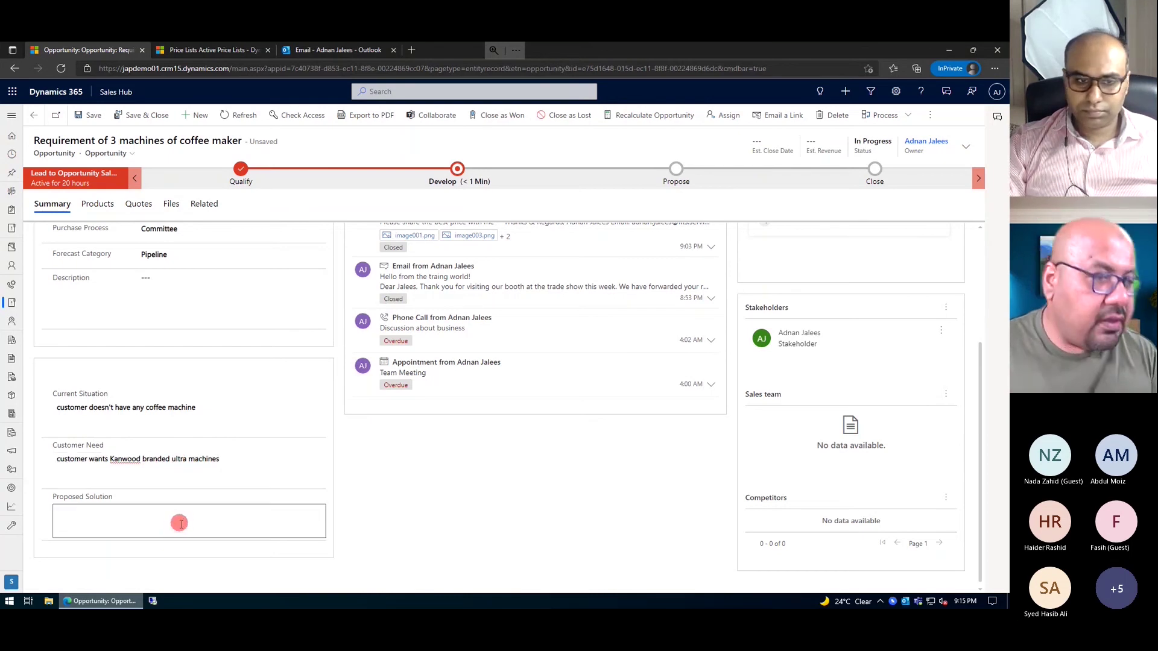
type("we")
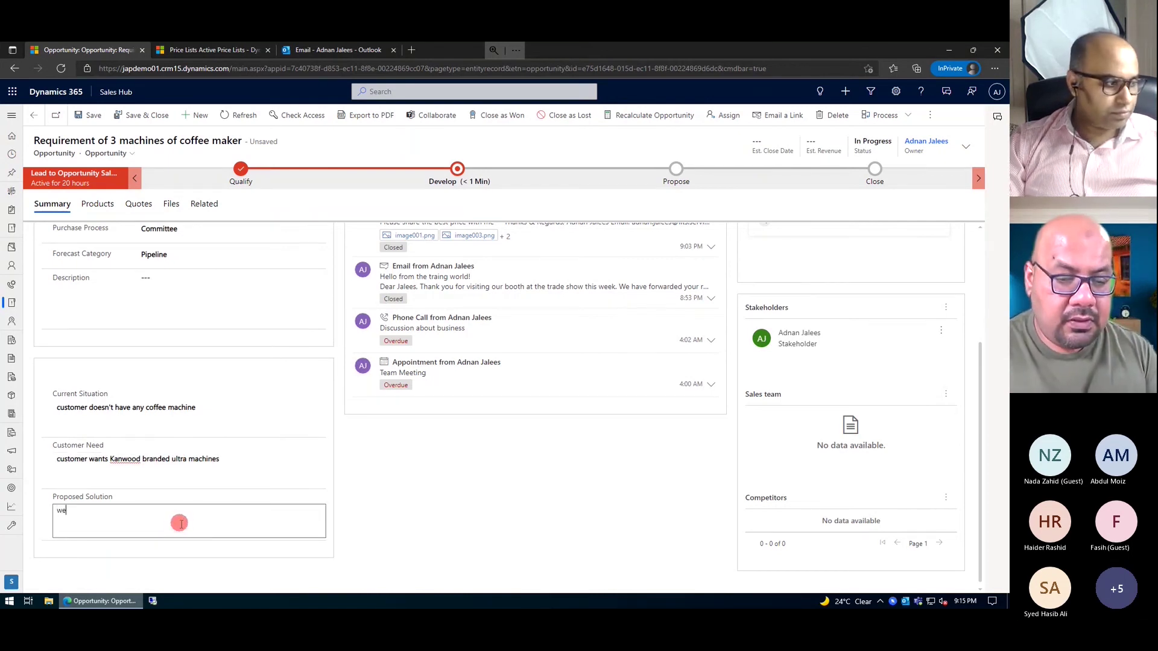
type(" will provide")
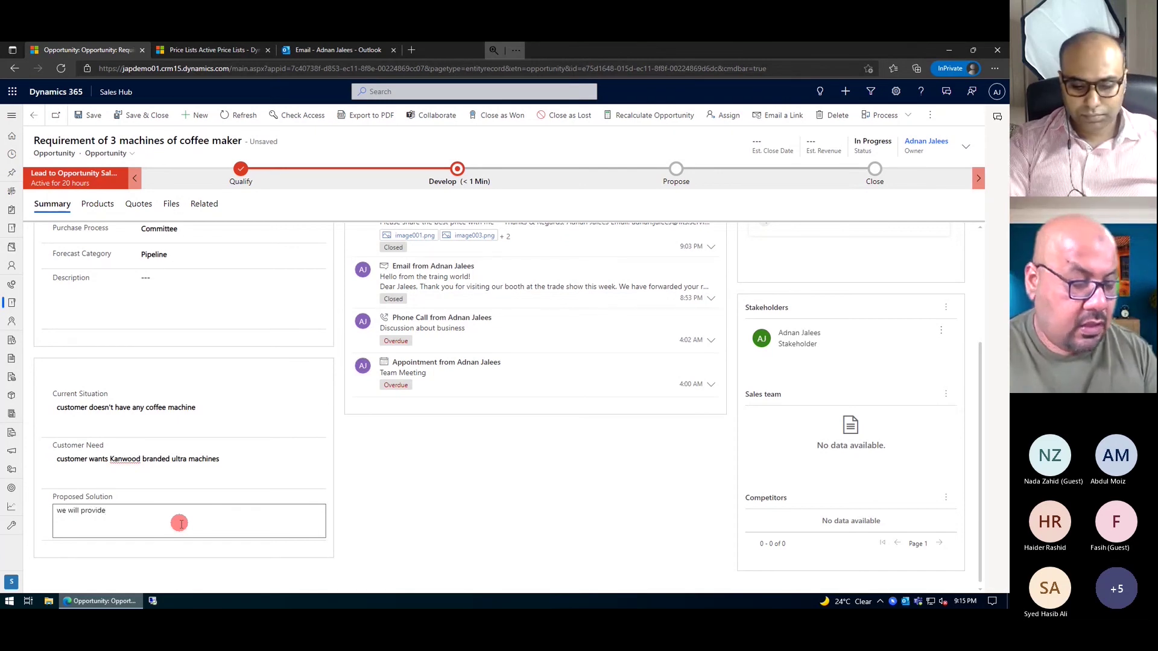
type("achiens")
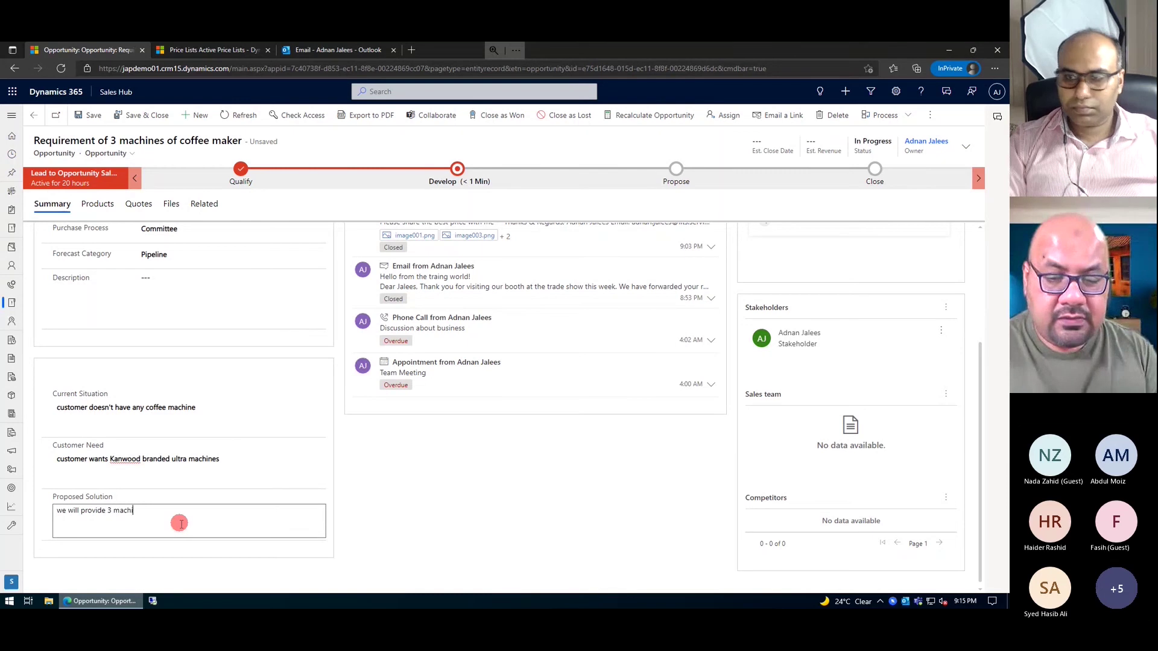
key("BackSpace")
key("BackSpace")
key("BackSpace")
type("nes with 1 yr war")
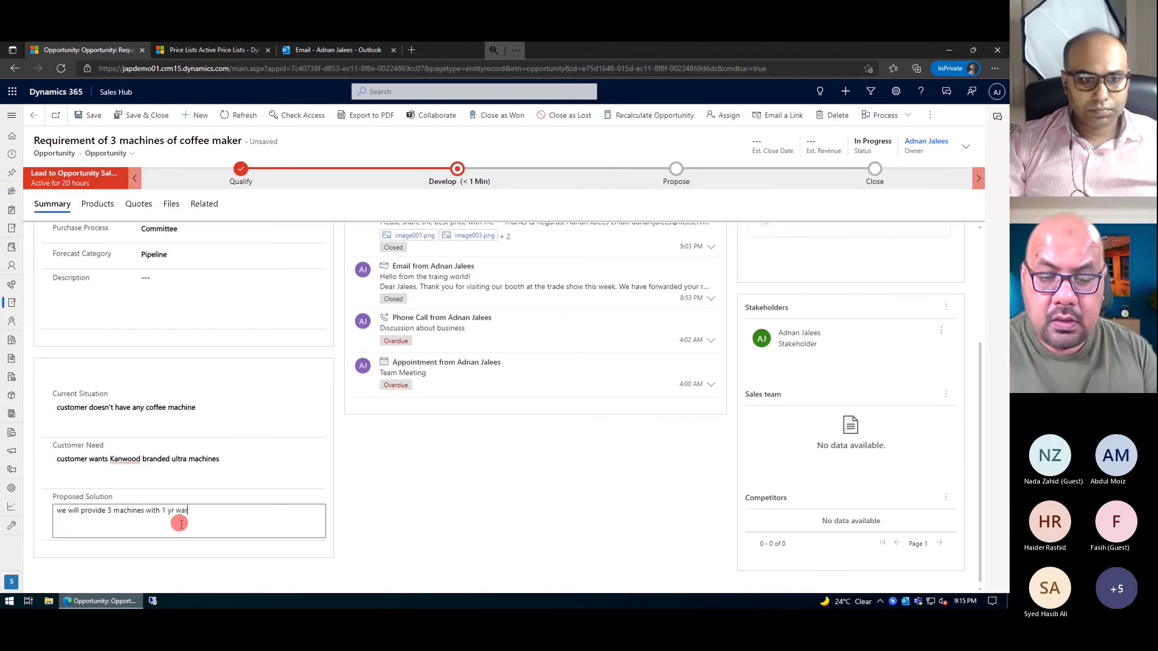
type("rent")
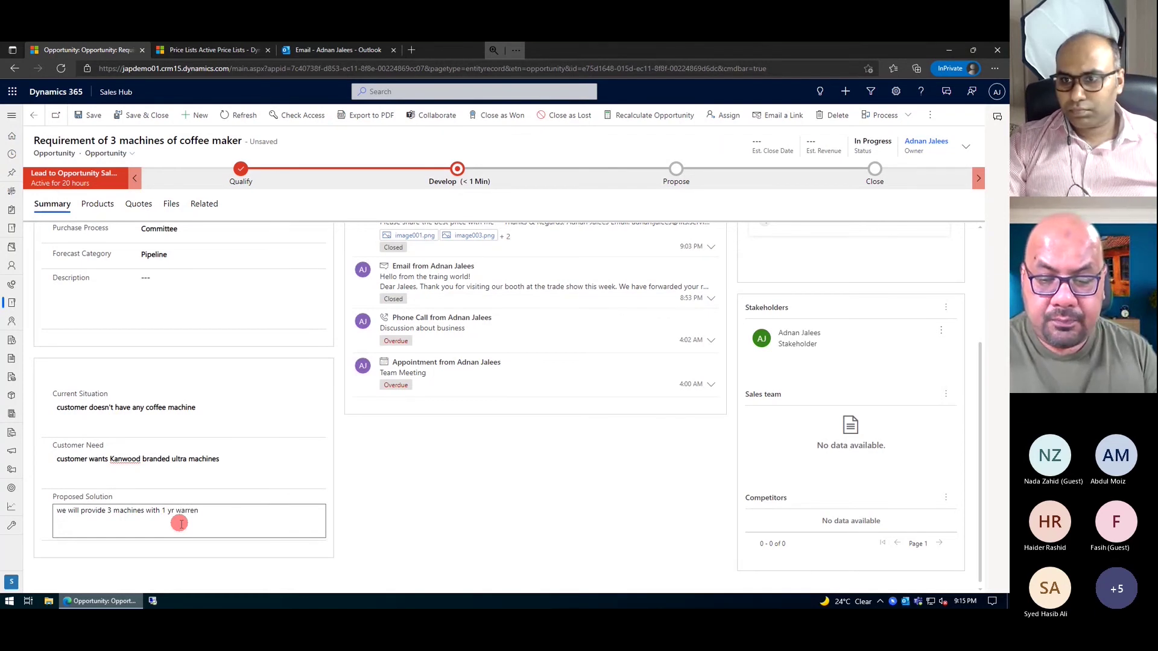
key("BackSpace")
key("BackSpace")
type("antty.")
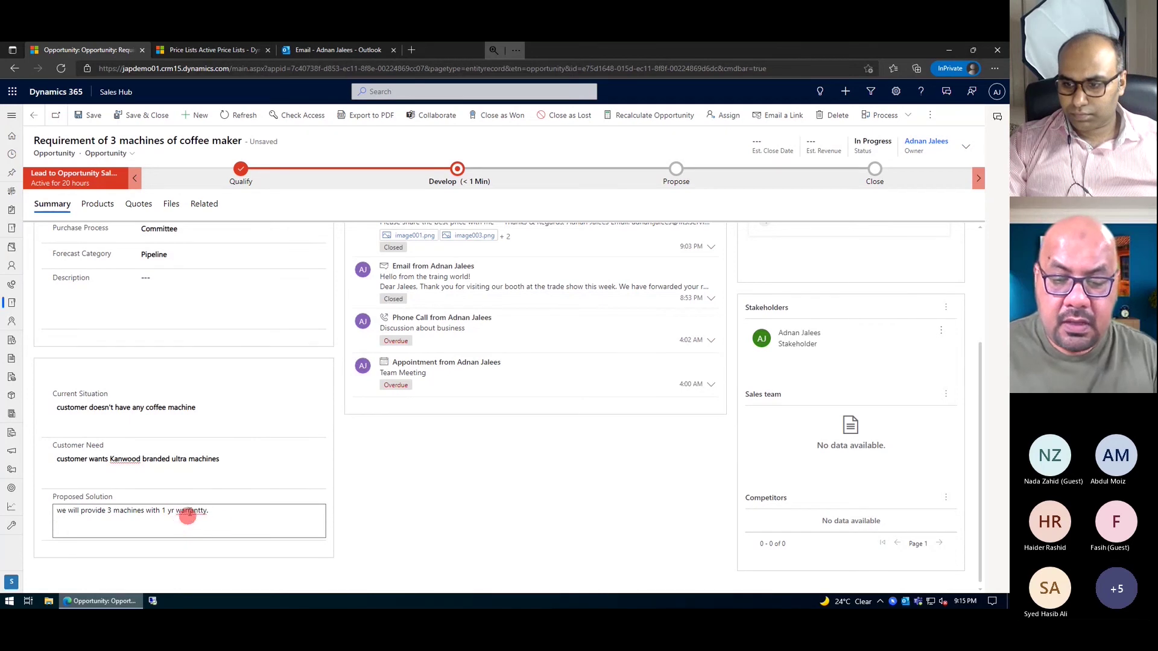
right_click(185, 509)
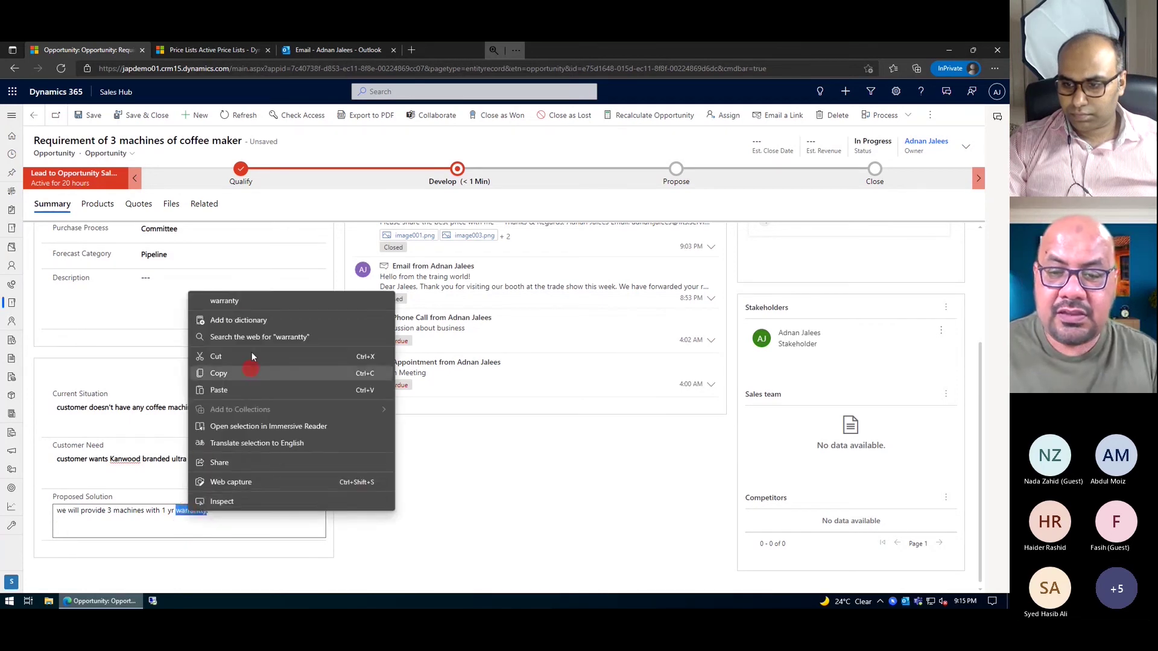
left_click(226, 301)
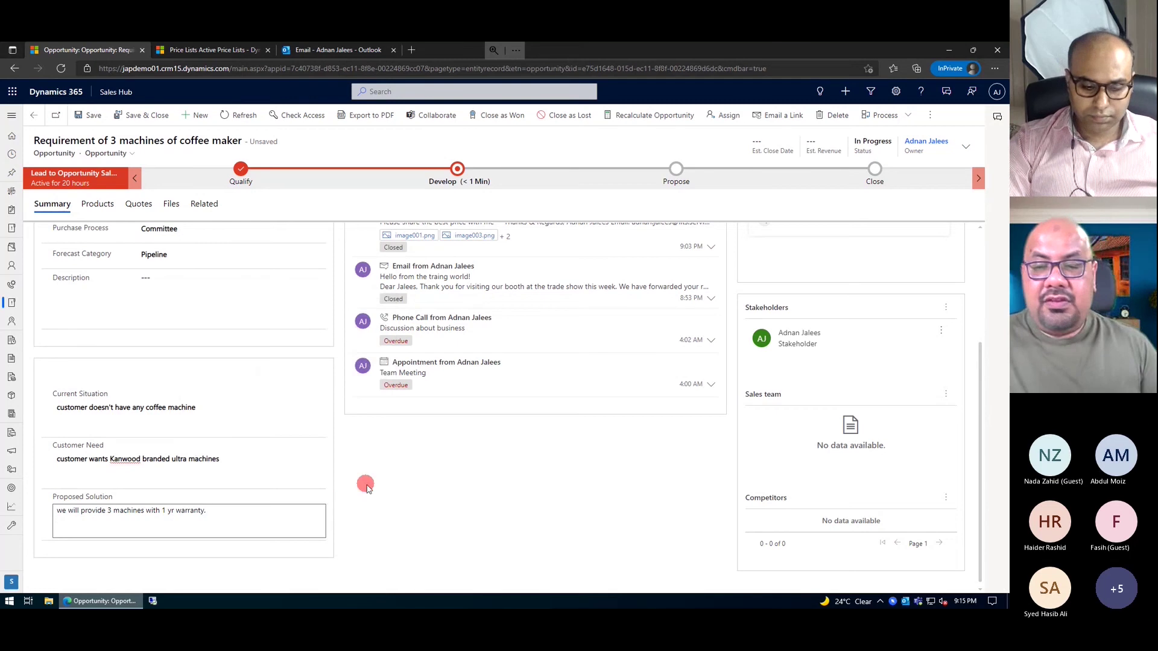
- Save the opportunity with its situation, need and solution, then scroll down to check the fields
scroll(367, 489, "up", 3)
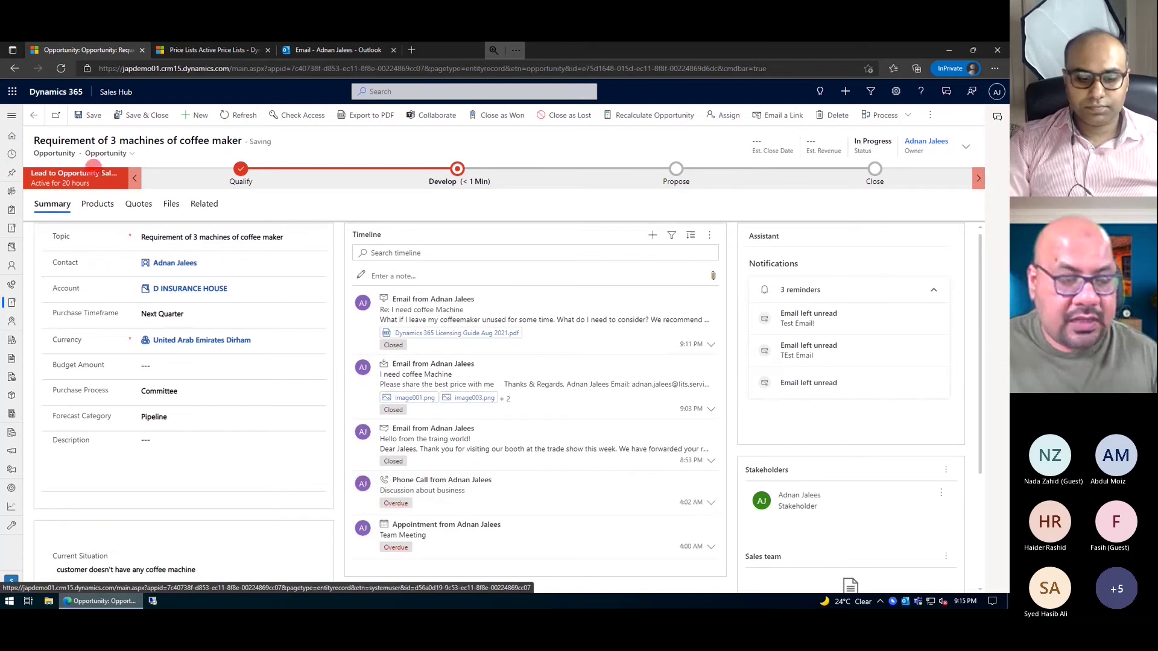
left_click(89, 114)
left_click(933, 385)
left_click(832, 393)
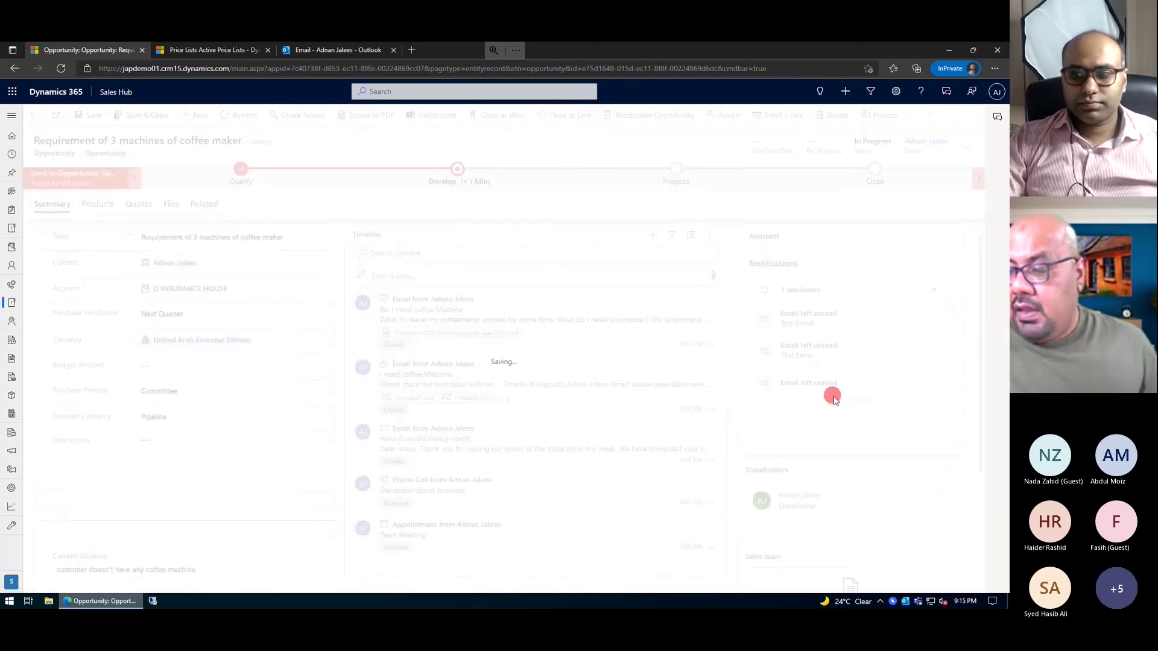
left_click(698, 431)
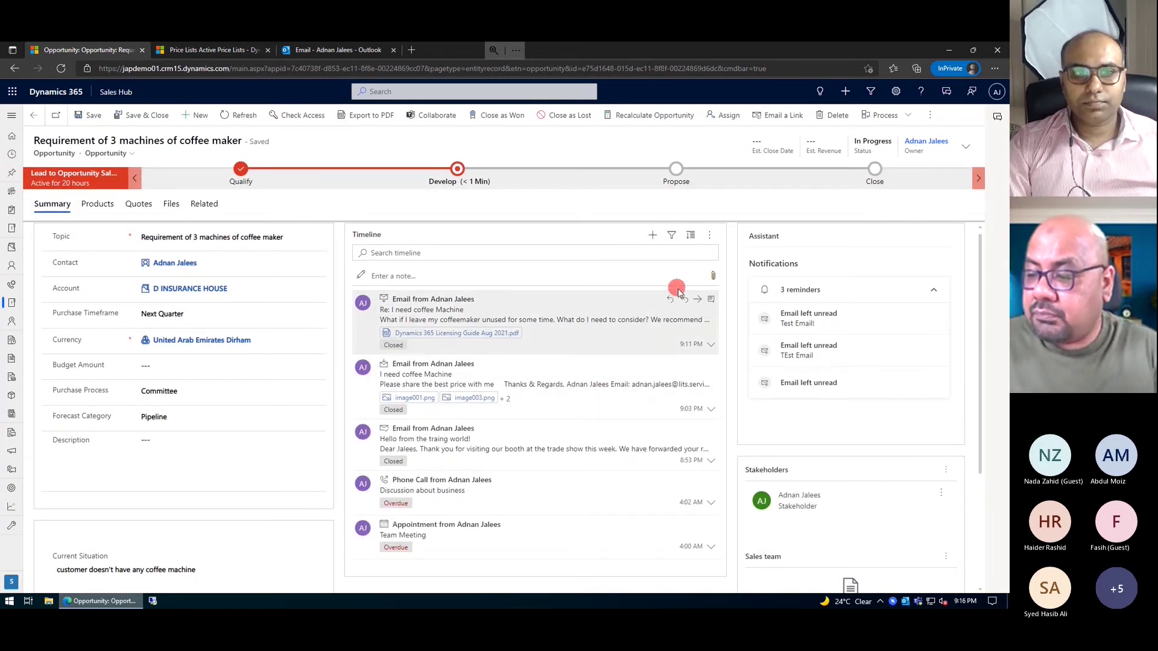
scroll(588, 320, "down", 2)
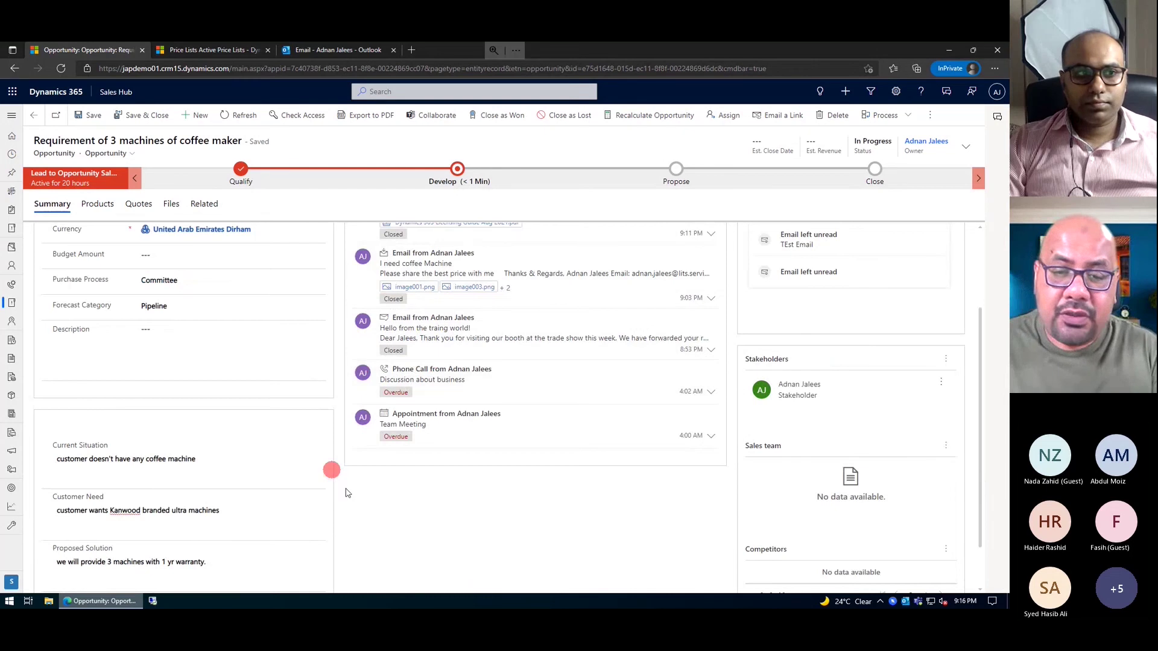
left_click(298, 460)
scroll(297, 460, "up", 2)
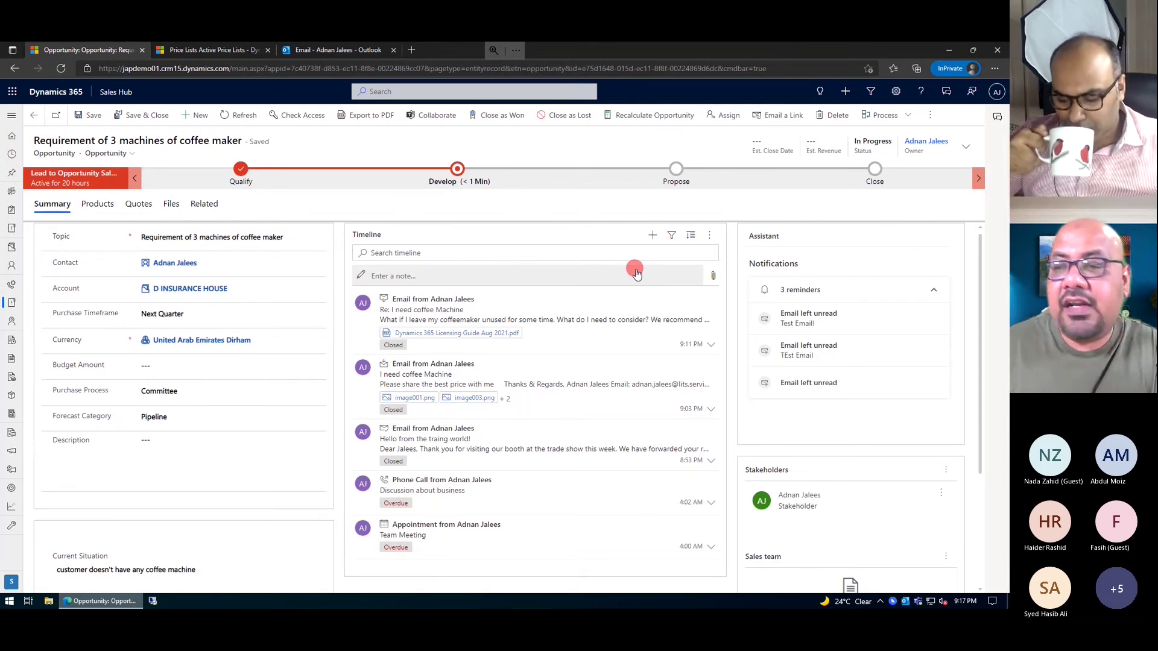
- Add a new Appointment activity from the opportunity's Timeline
left_click(655, 236)
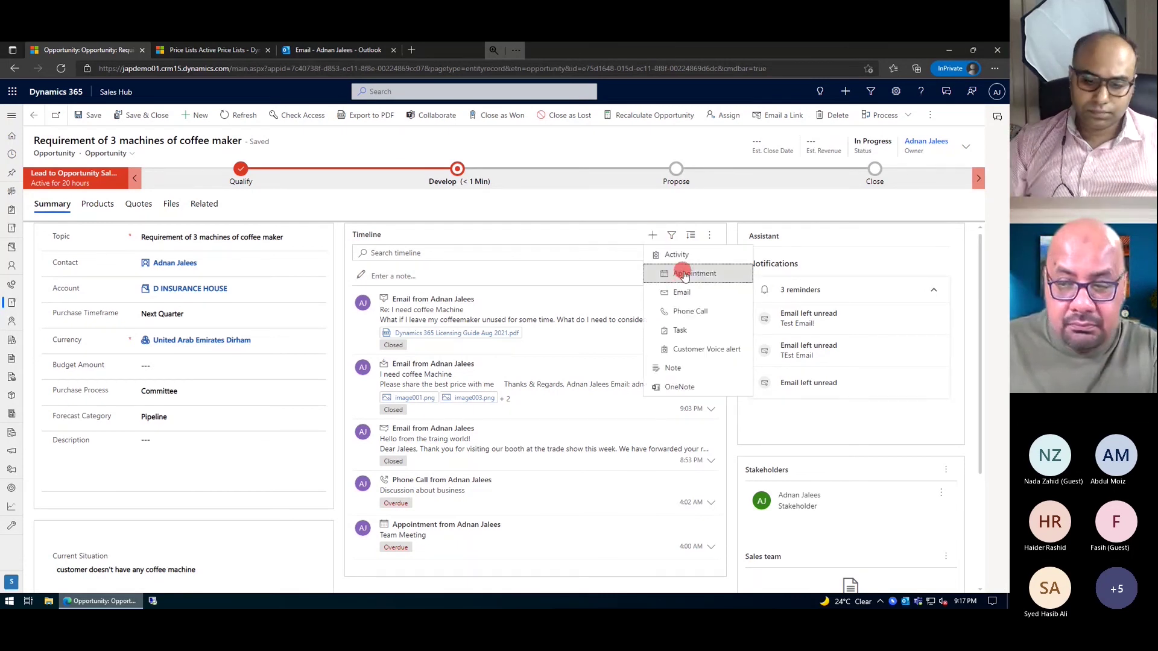
left_click(685, 275)
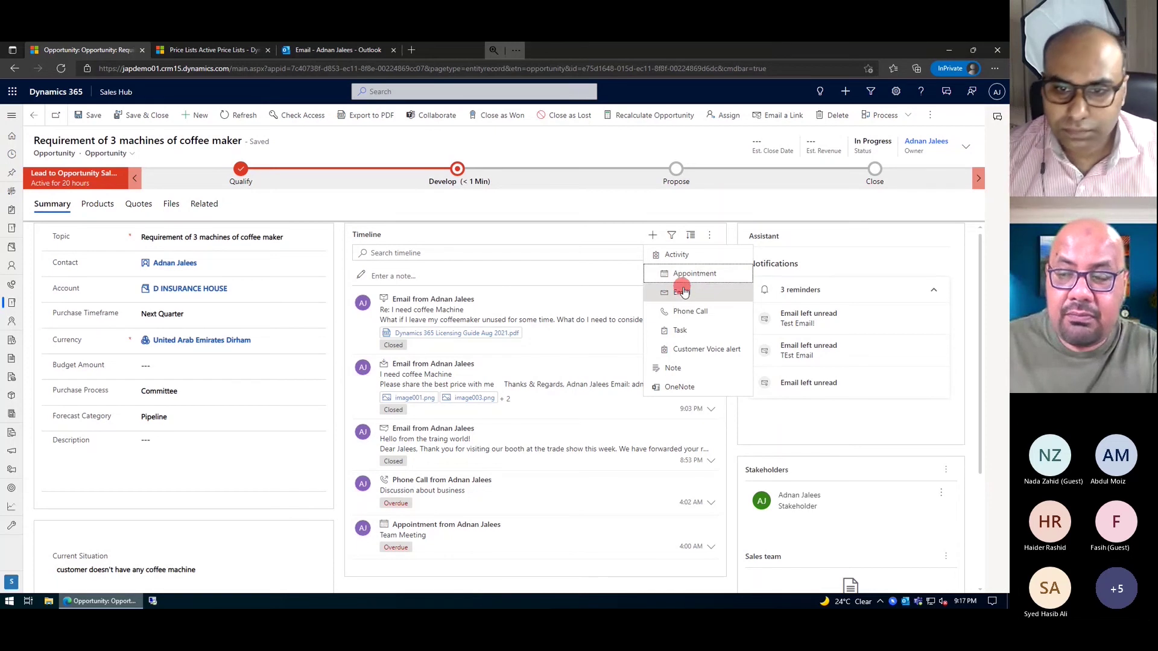
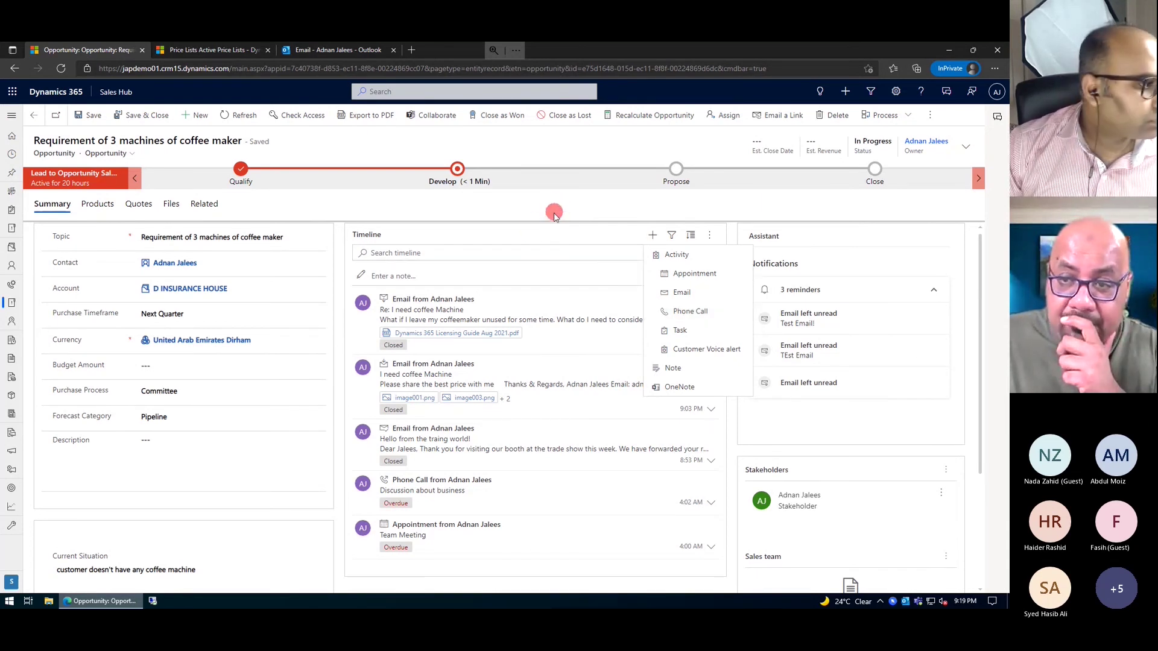
- Close the Timeline's new-activity menu so the coffee machine opportunity is in view
left_click(538, 223)
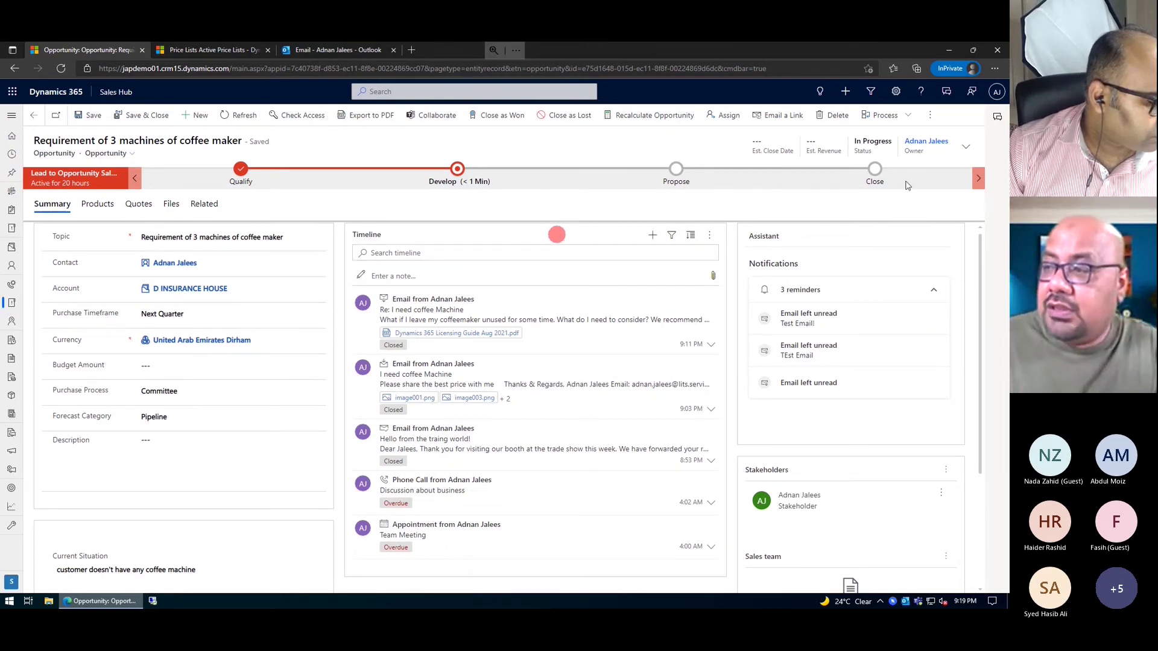
- Start a new Teams chat linked to the opportunity and add a colleague as participant
left_click(998, 119)
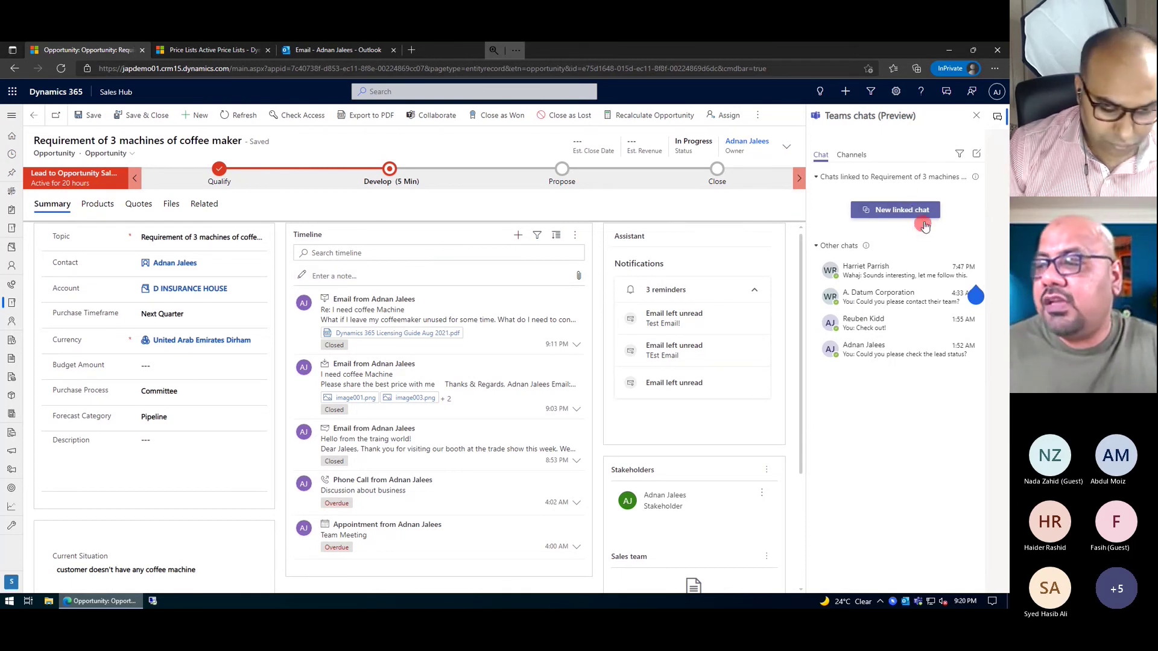
left_click(891, 208)
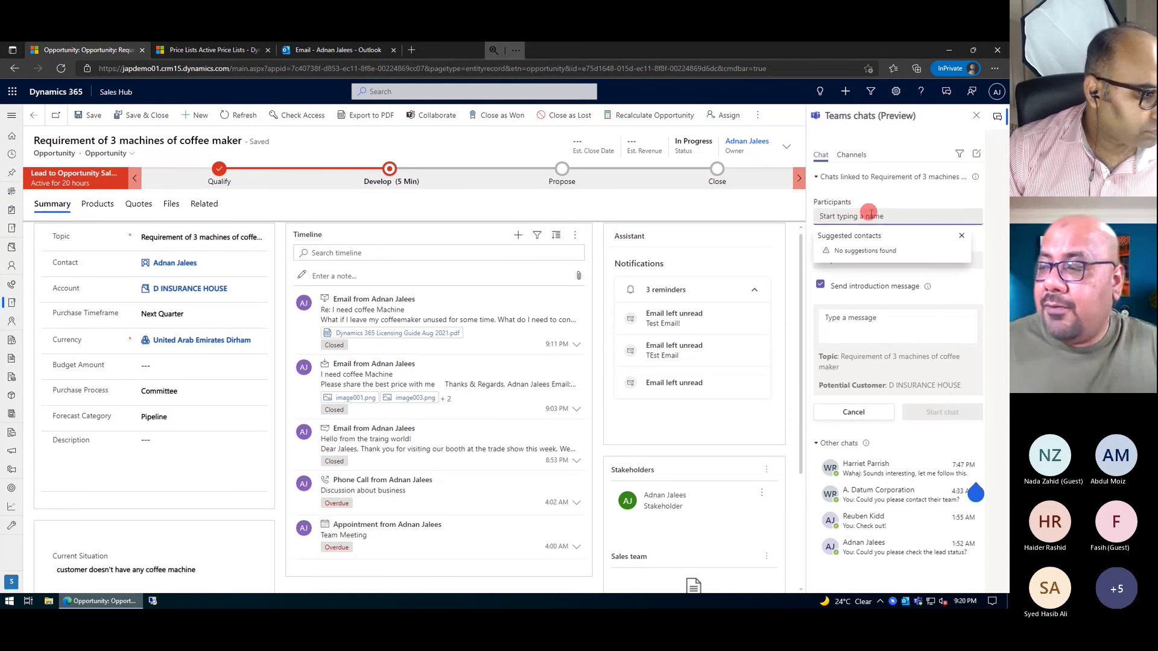
left_click(860, 216)
type("wahaj")
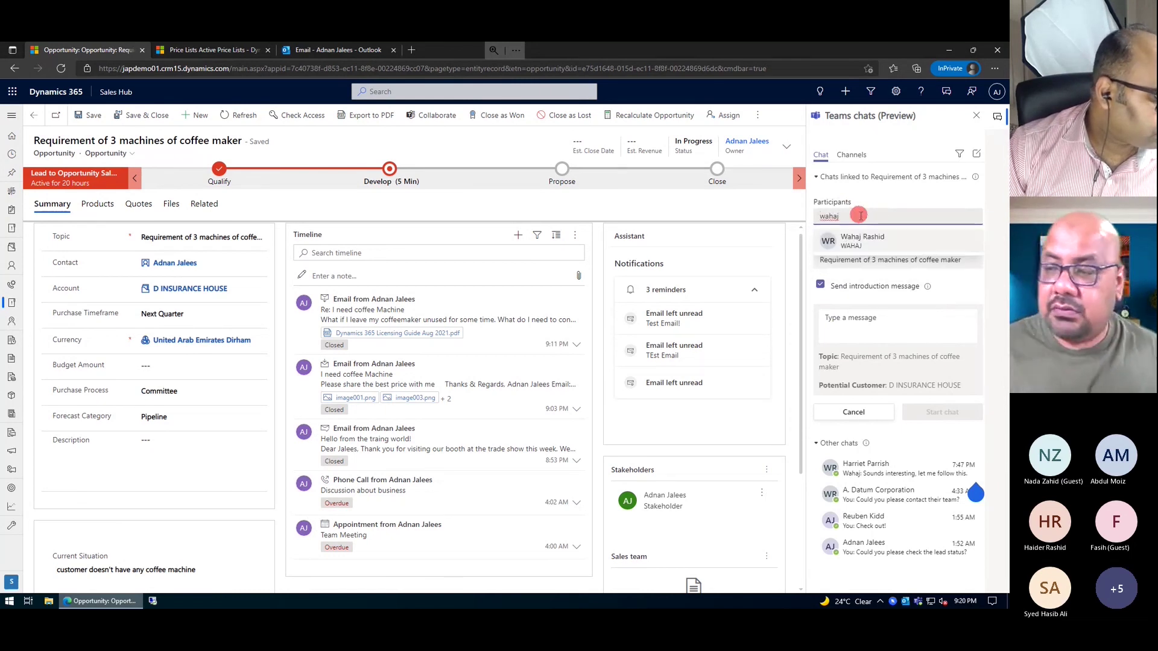
left_click(872, 236)
- Write 'Do you know about customer details? what does he have?' and start the chat
left_click(850, 319)
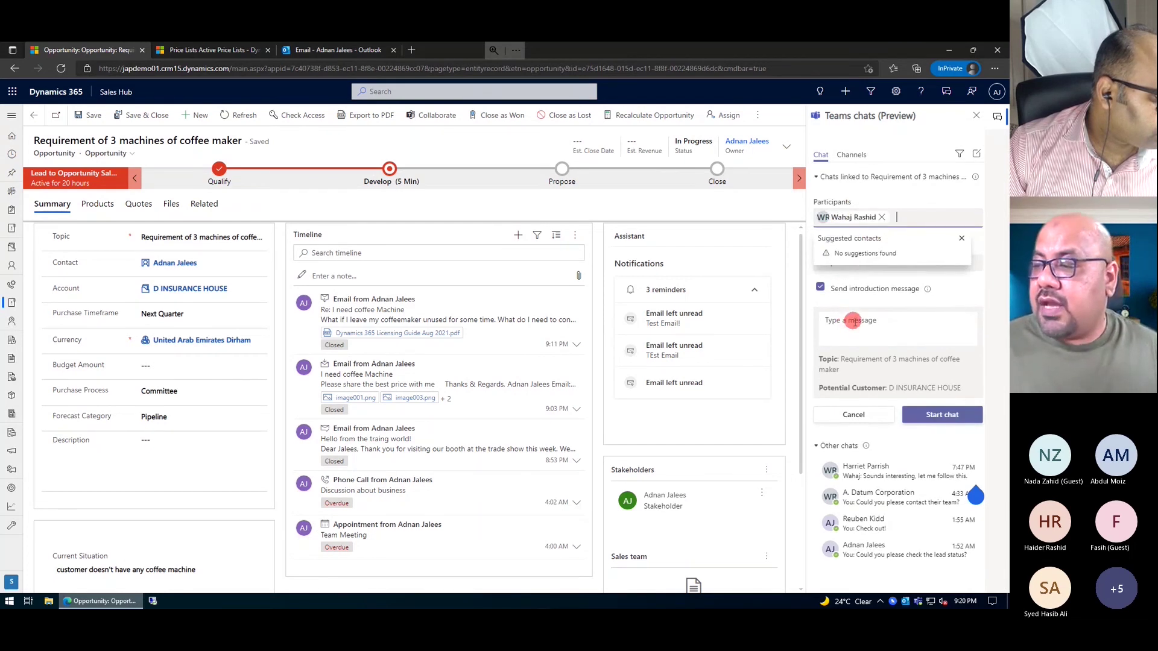
left_click(853, 321)
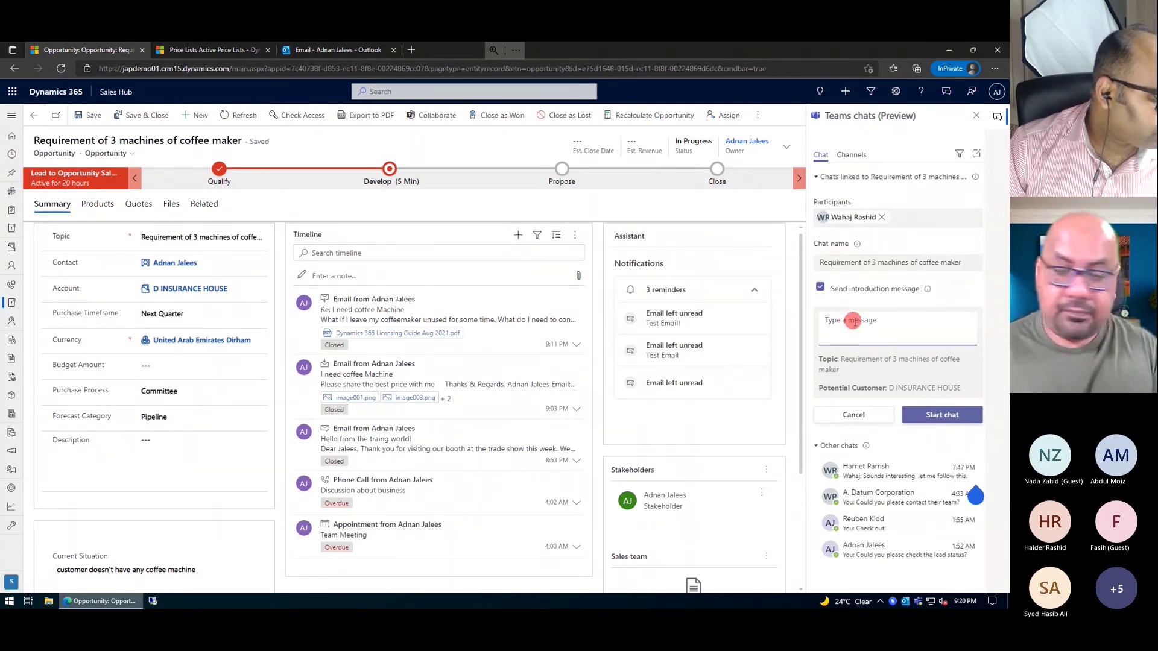
type("Do you")
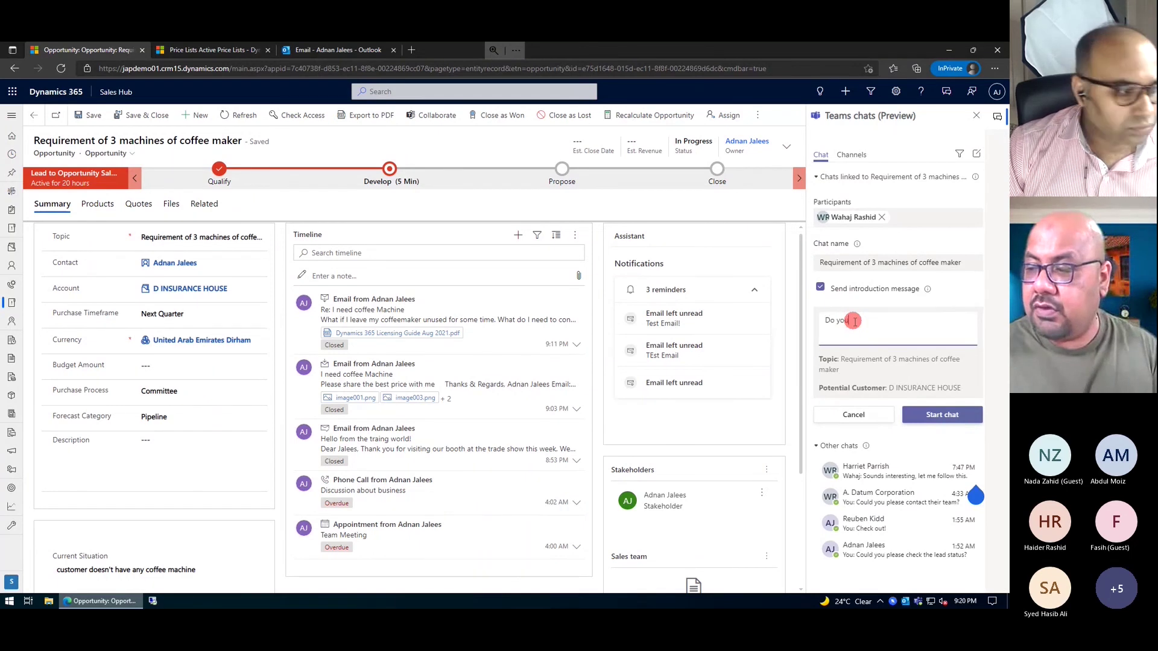
type(" know about you")
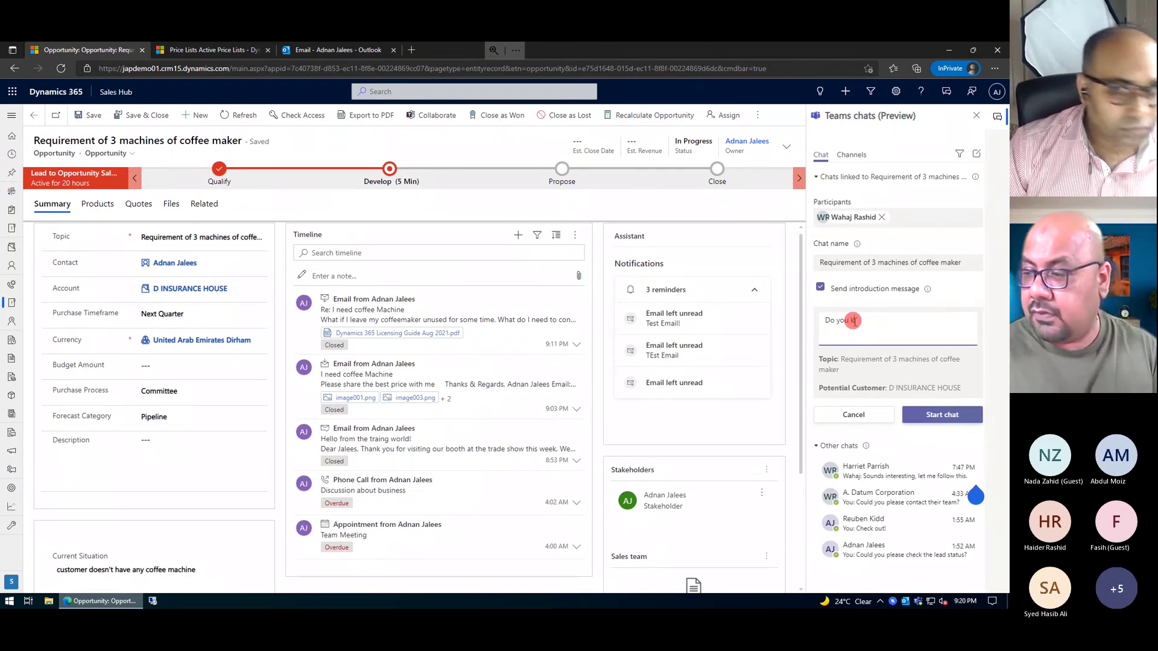
key("BackSpace")
key("BackSpace")
key("BackSpace")
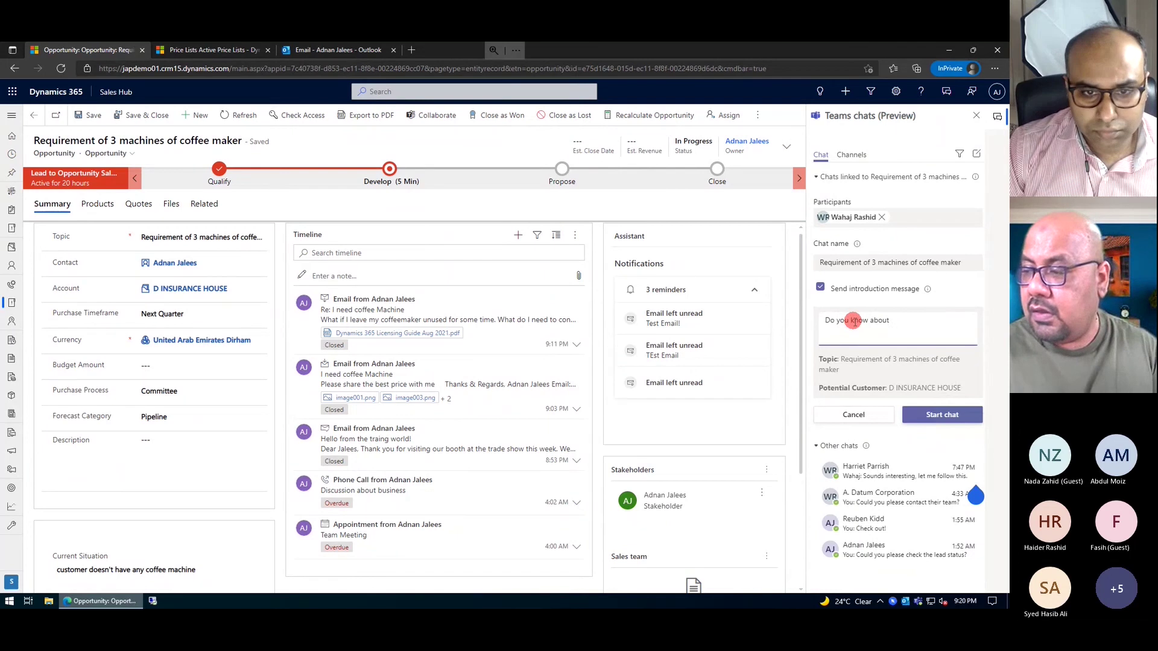
type("customer details? wha")
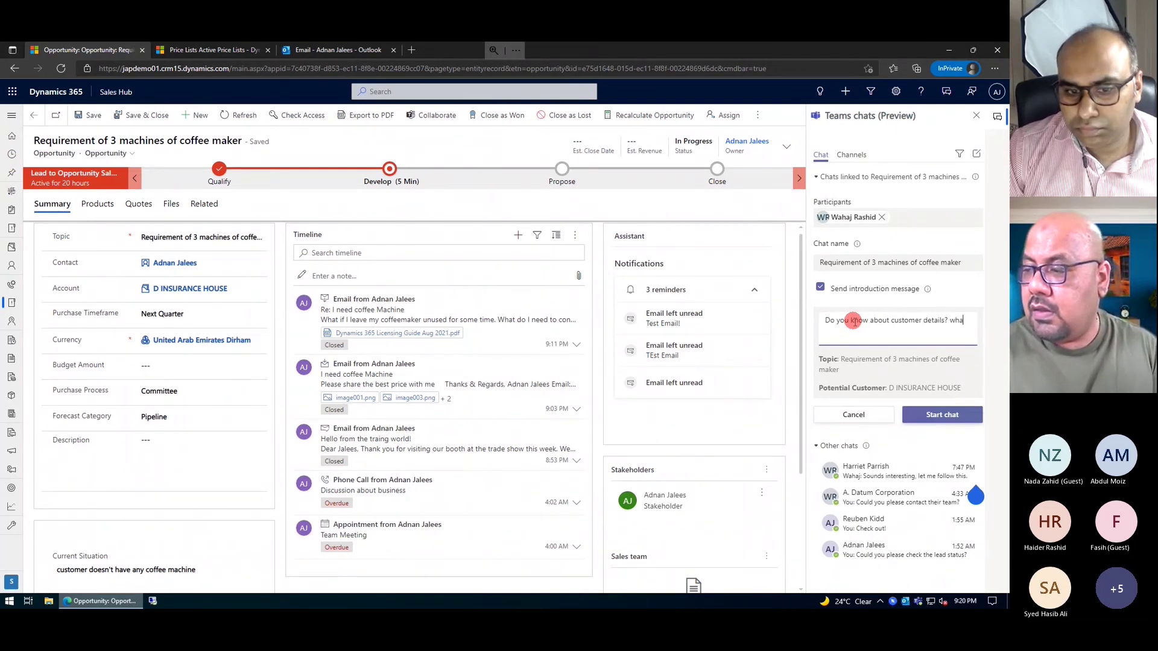
type("t is ")
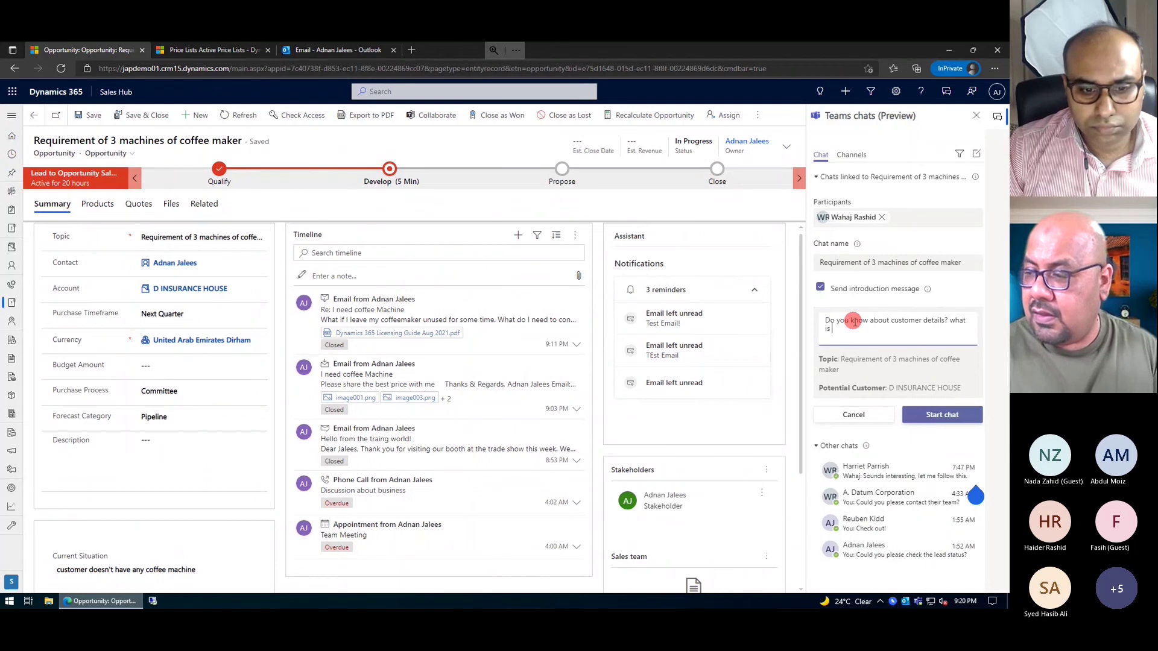
type("oest")
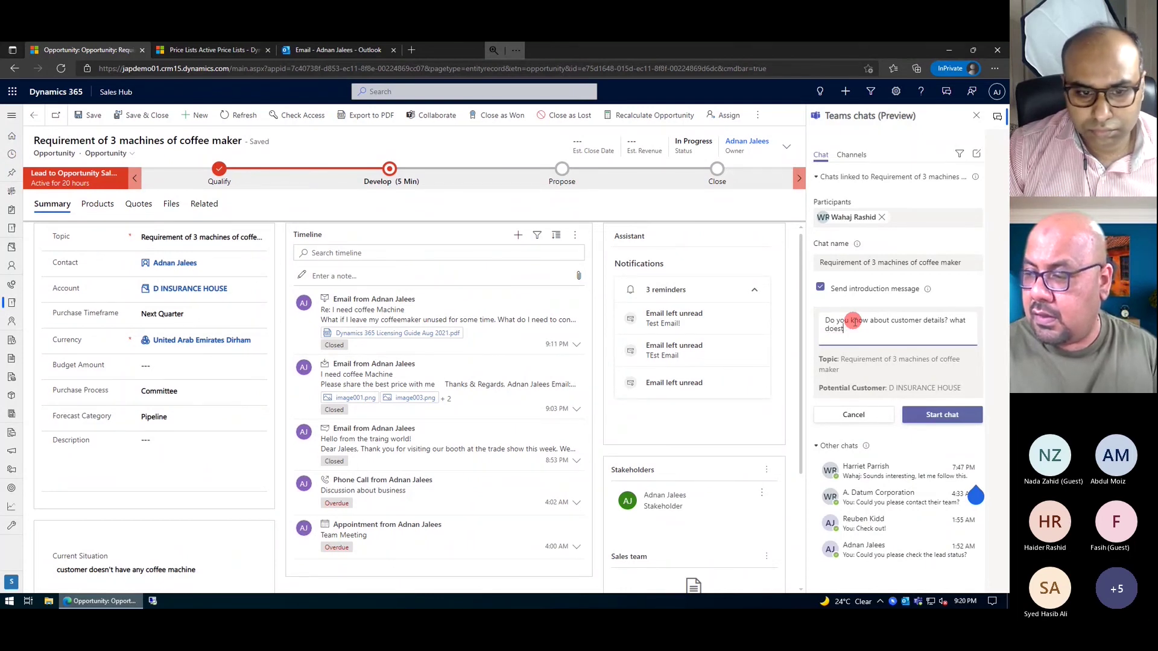
key("BackSpace")
type("he")
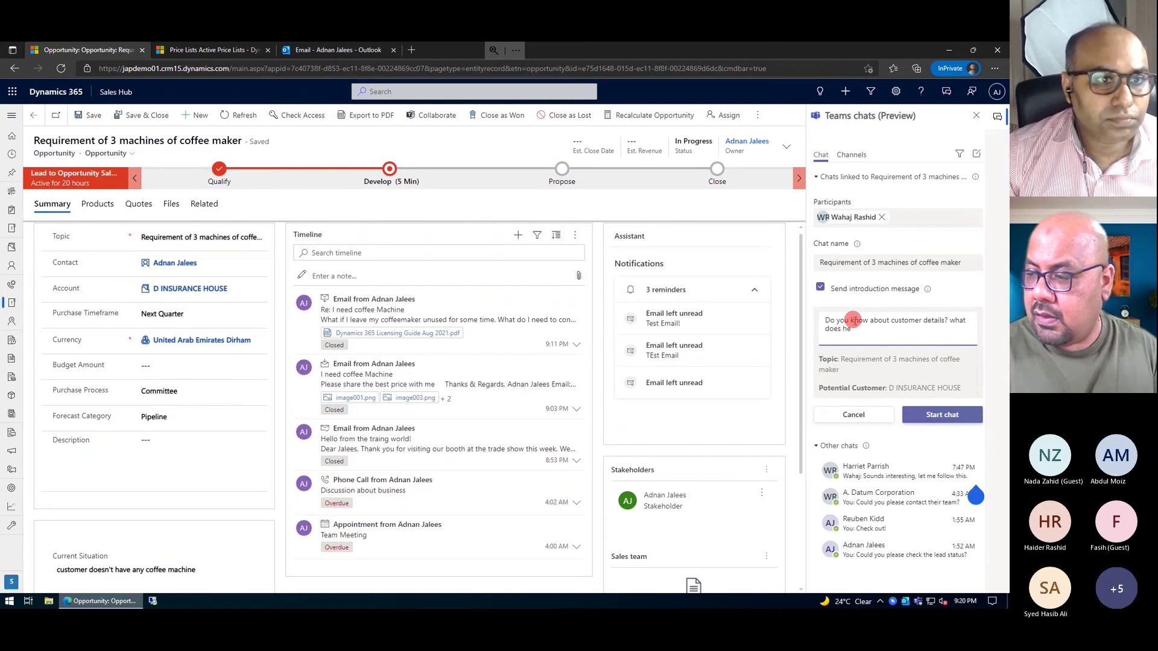
type(" aave?")
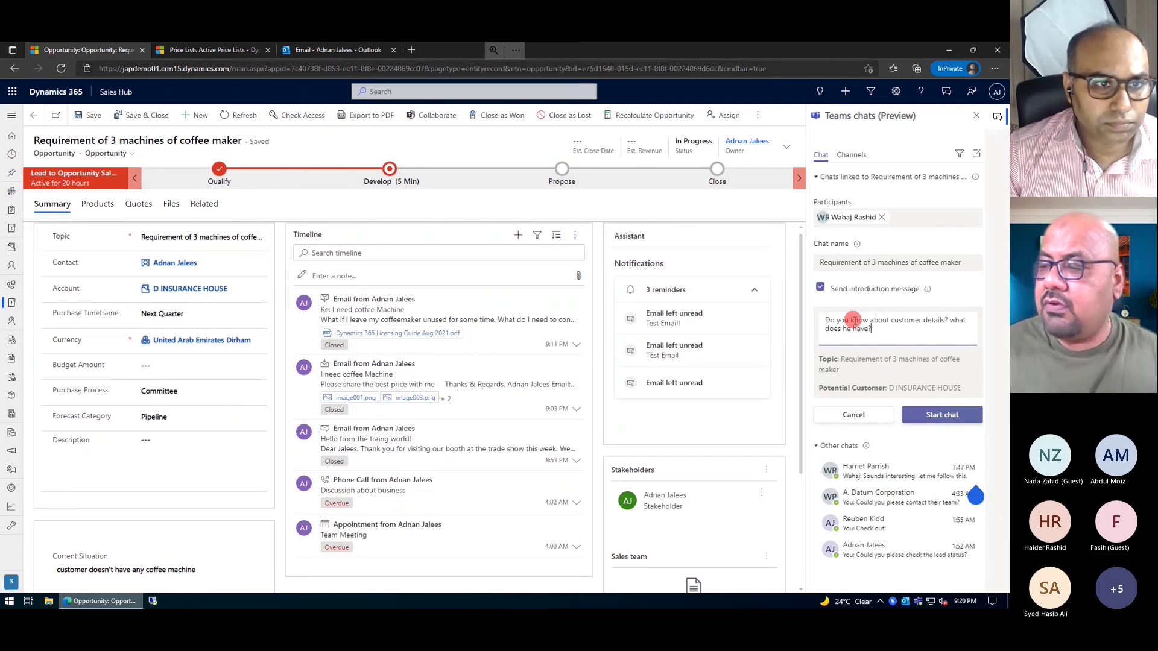
left_click(938, 415)
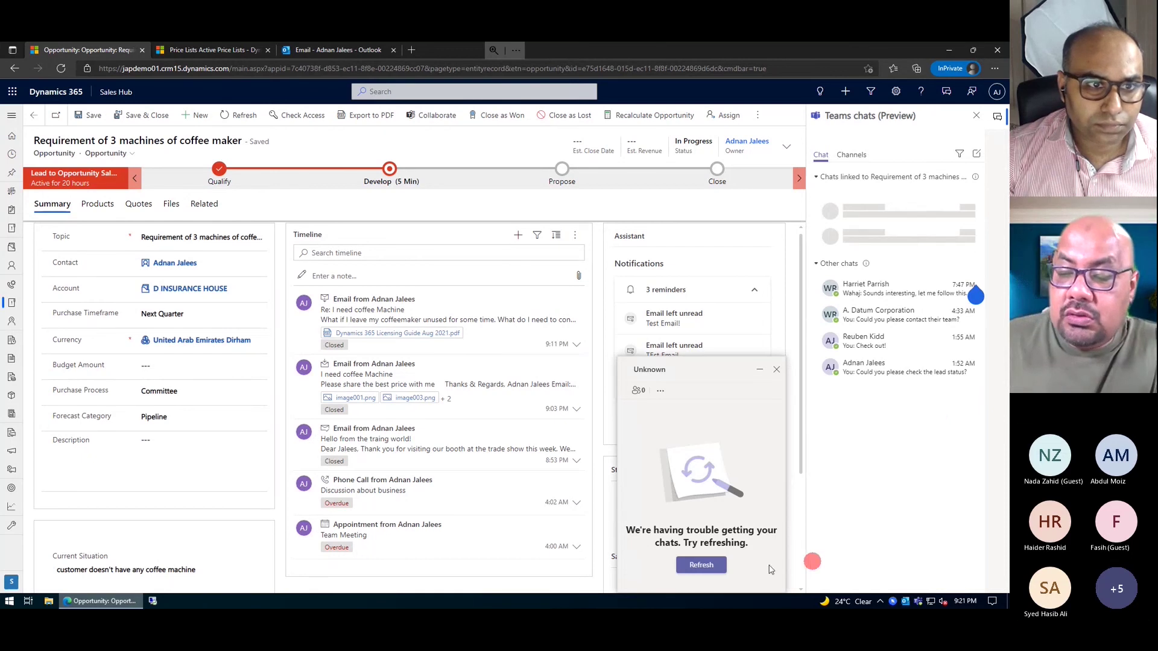
- Refresh the linked chat that failed to load, then switch to Teams' recent chats
left_click(710, 569)
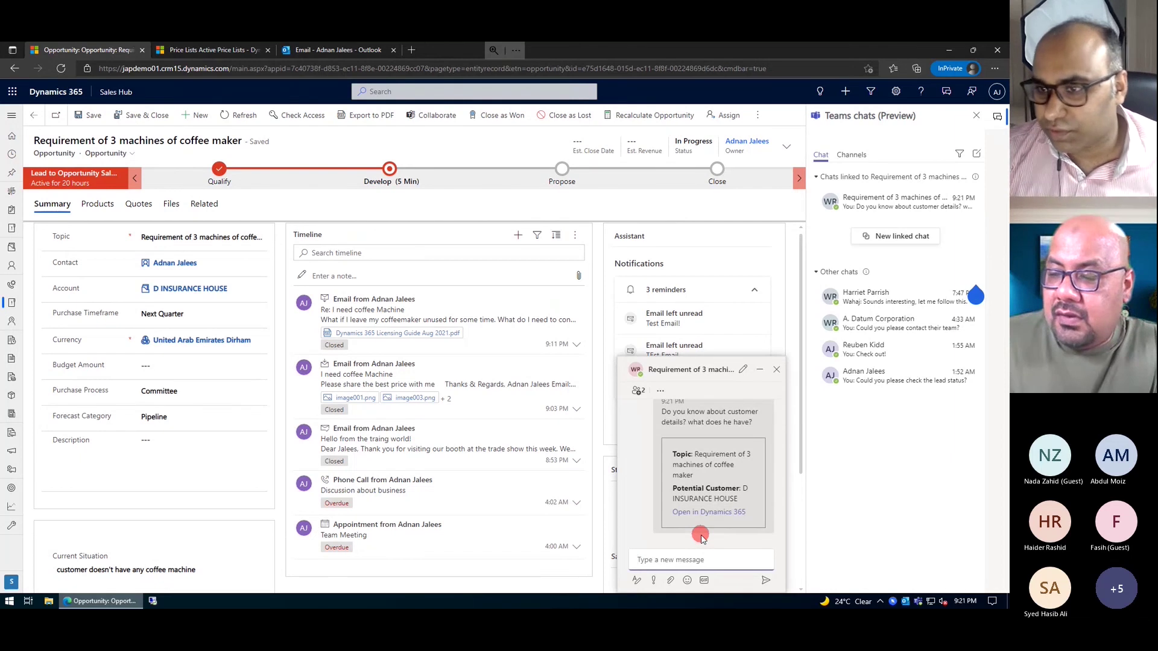
left_click(11, 376)
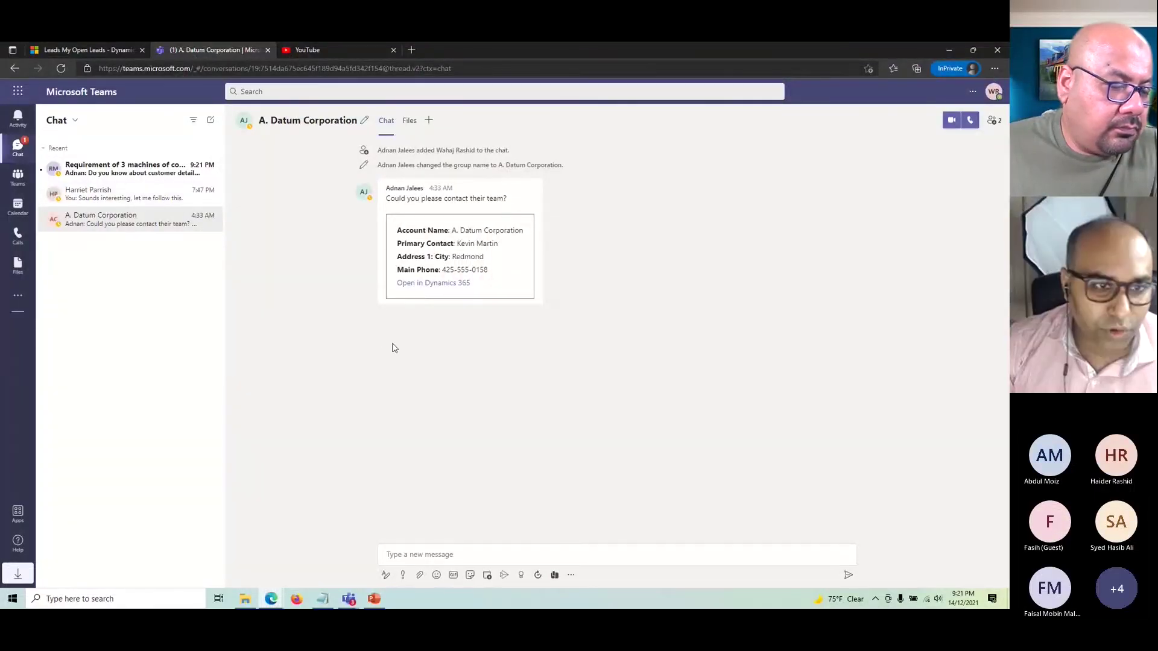
- Open the 'Requirement of 3 machines' chat and view its opportunity record in Dynamics 365
left_click(111, 177)
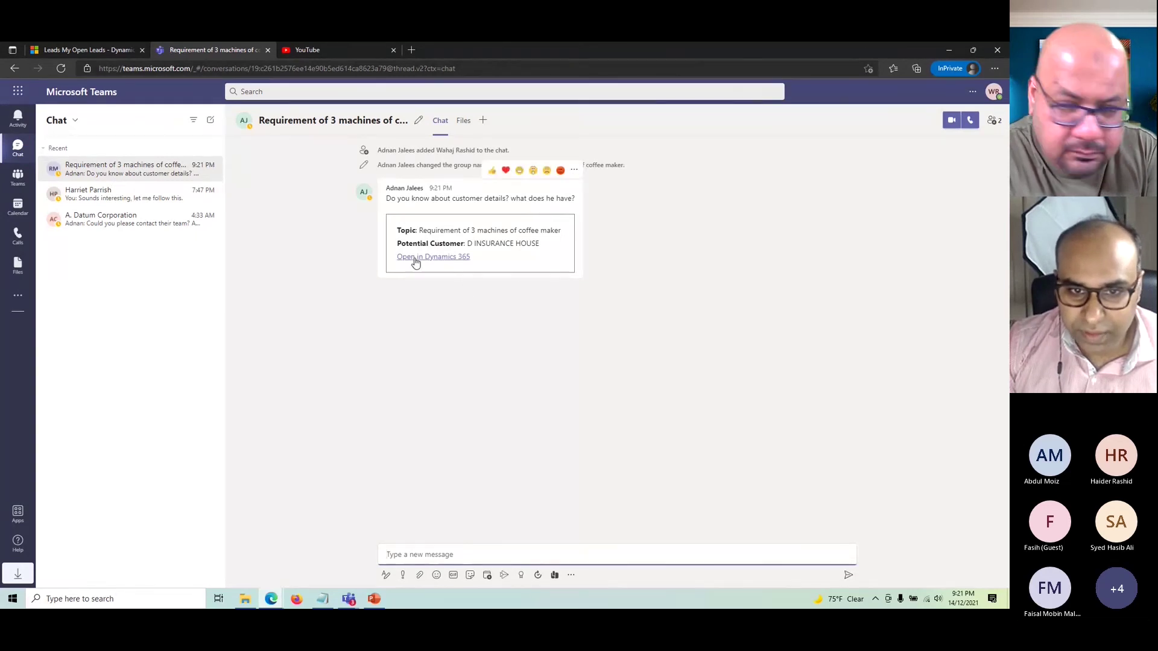
left_click_drag(418, 231, 462, 231)
left_click(410, 227)
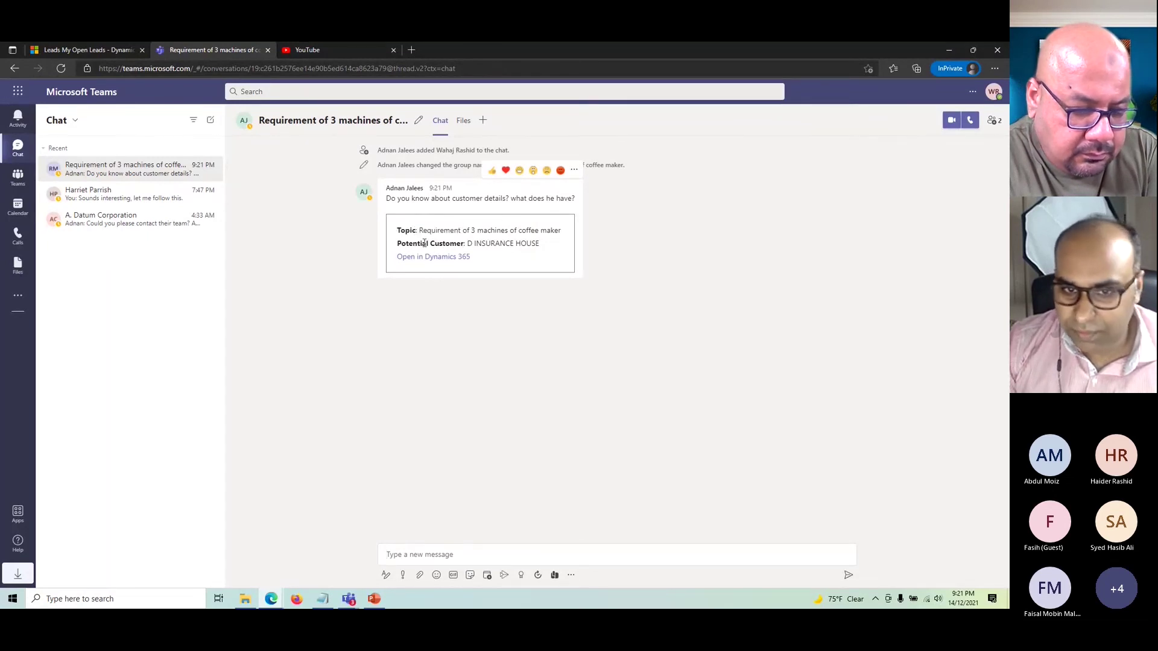
left_click(461, 258)
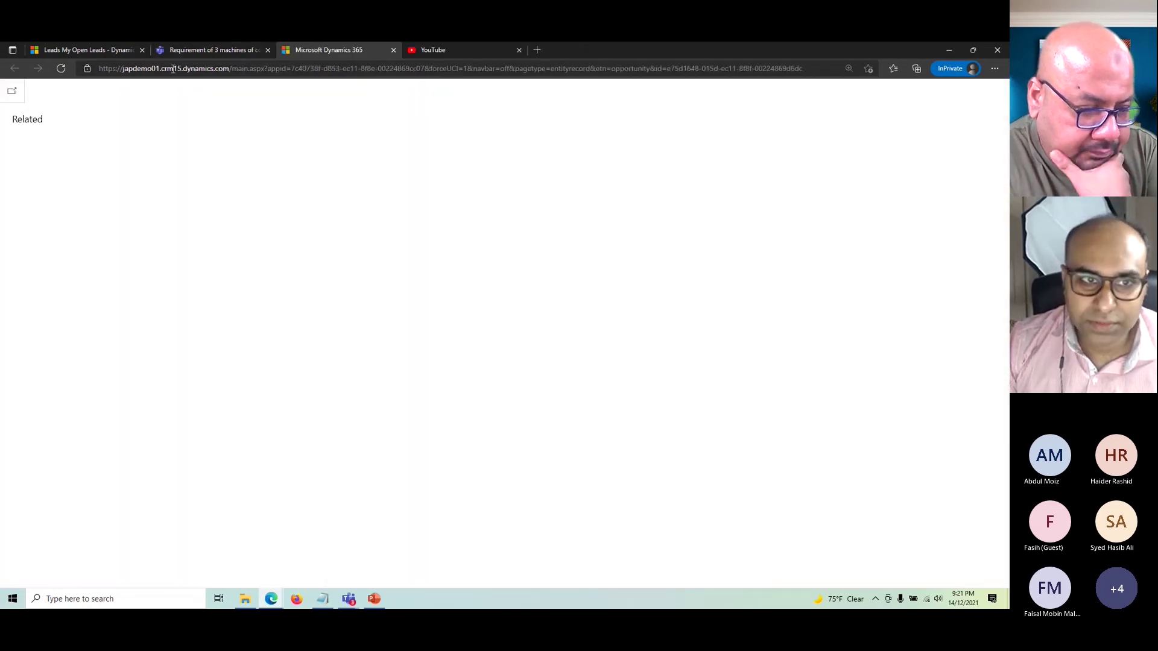
left_click(197, 47)
left_click(283, 50)
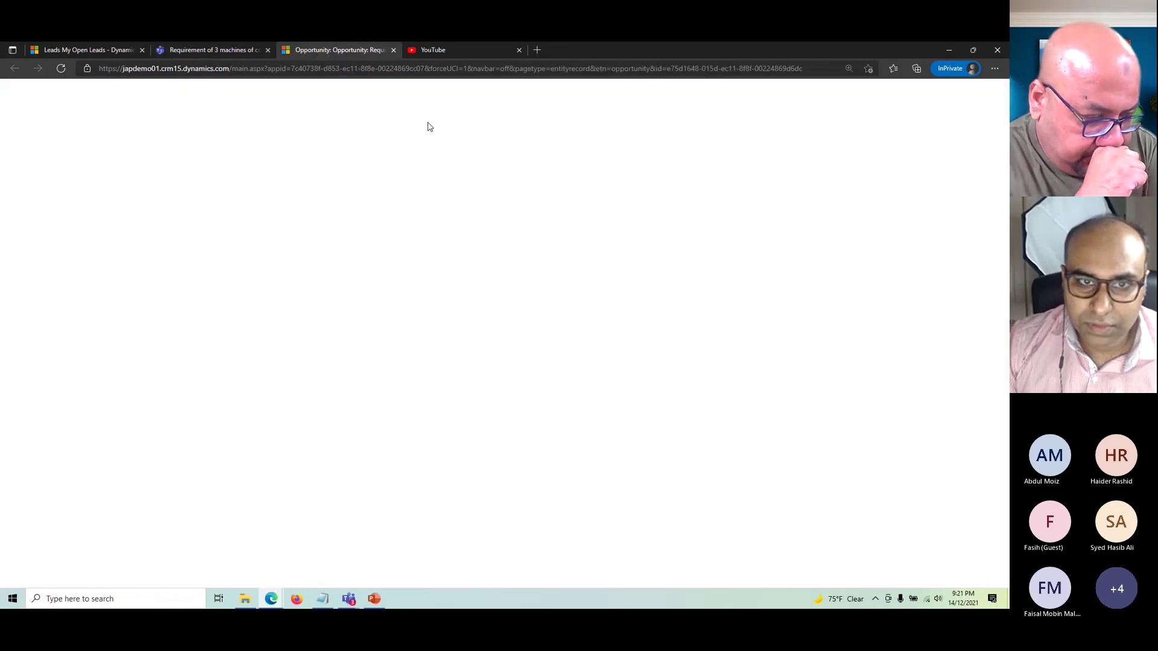
left_click(197, 52)
- Post the reply 'Sounds cool. let me follow up.' in the Teams chat
left_click(448, 554)
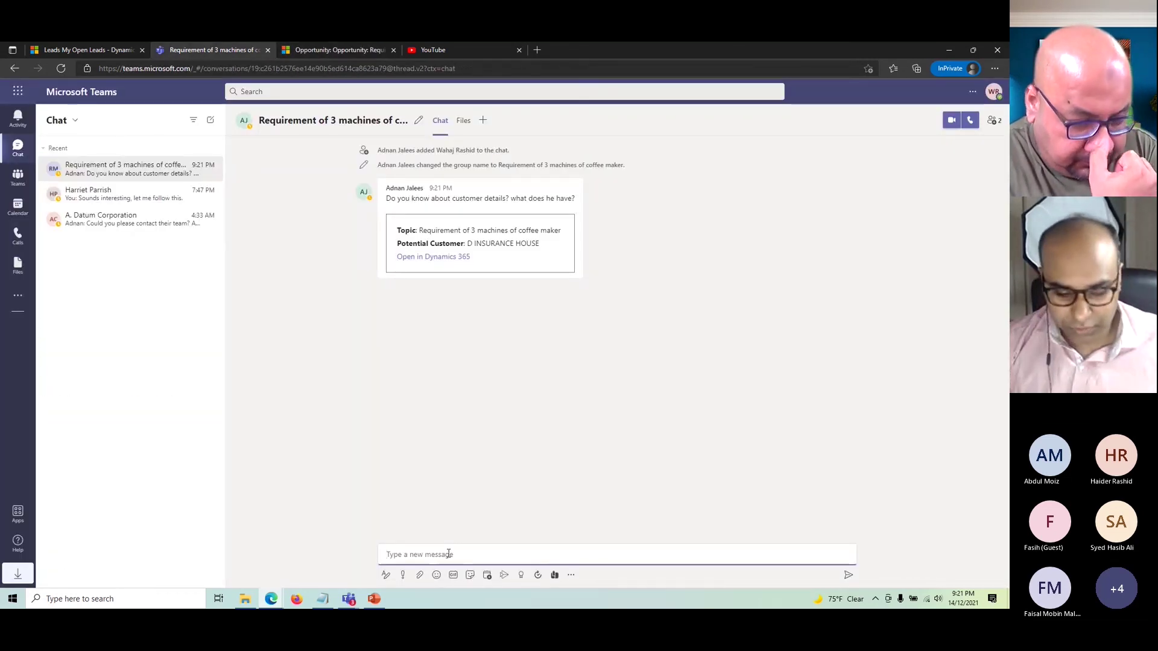
type("Sounds")
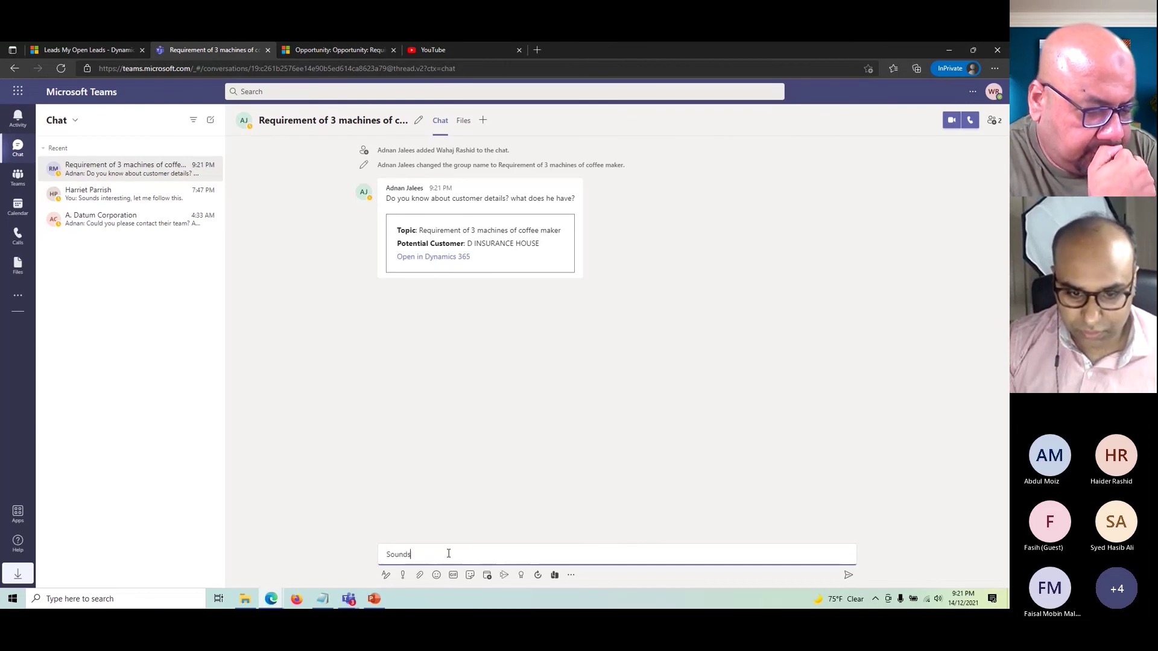
type(" cool. ")
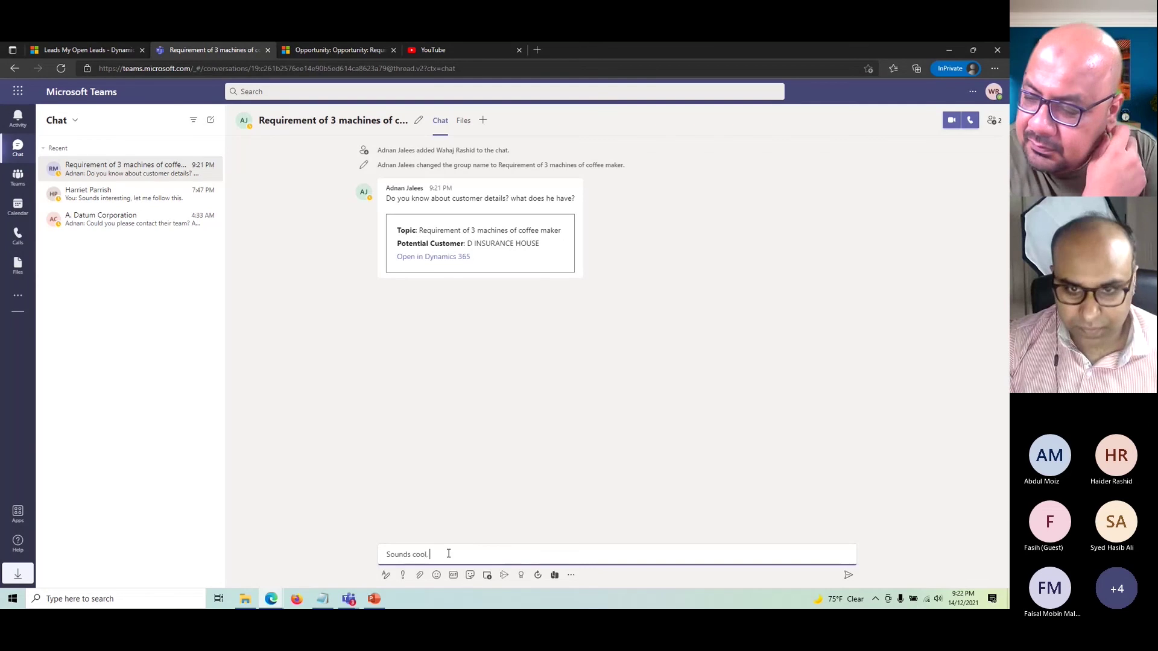
type("le")
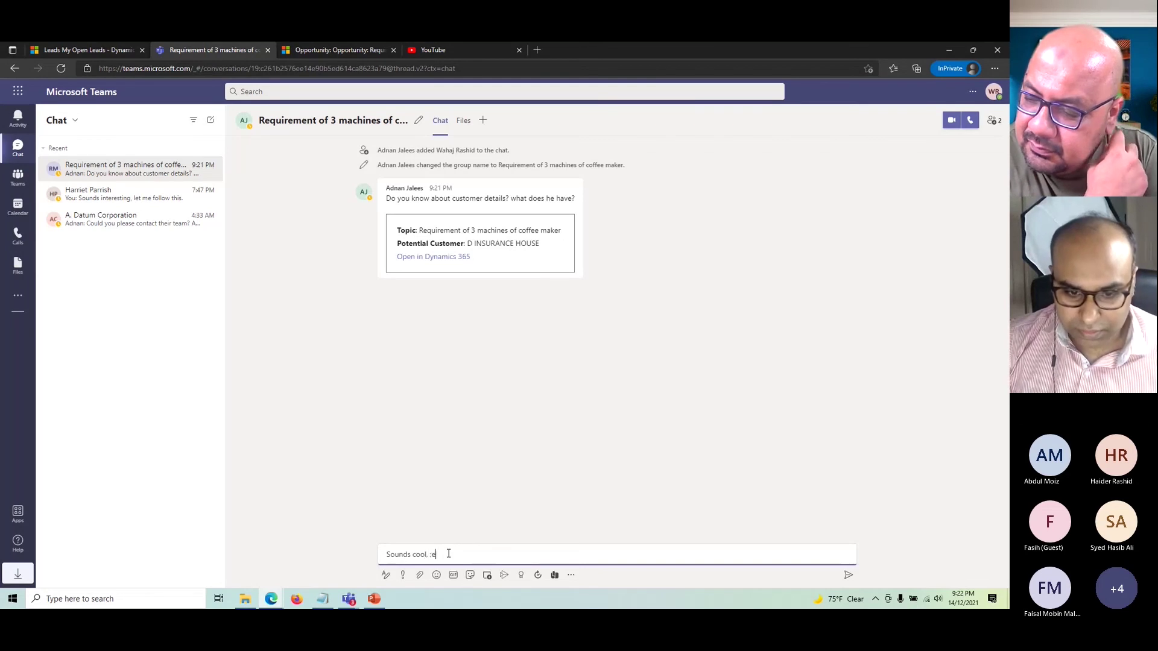
type("t me follow up.")
key("Return")
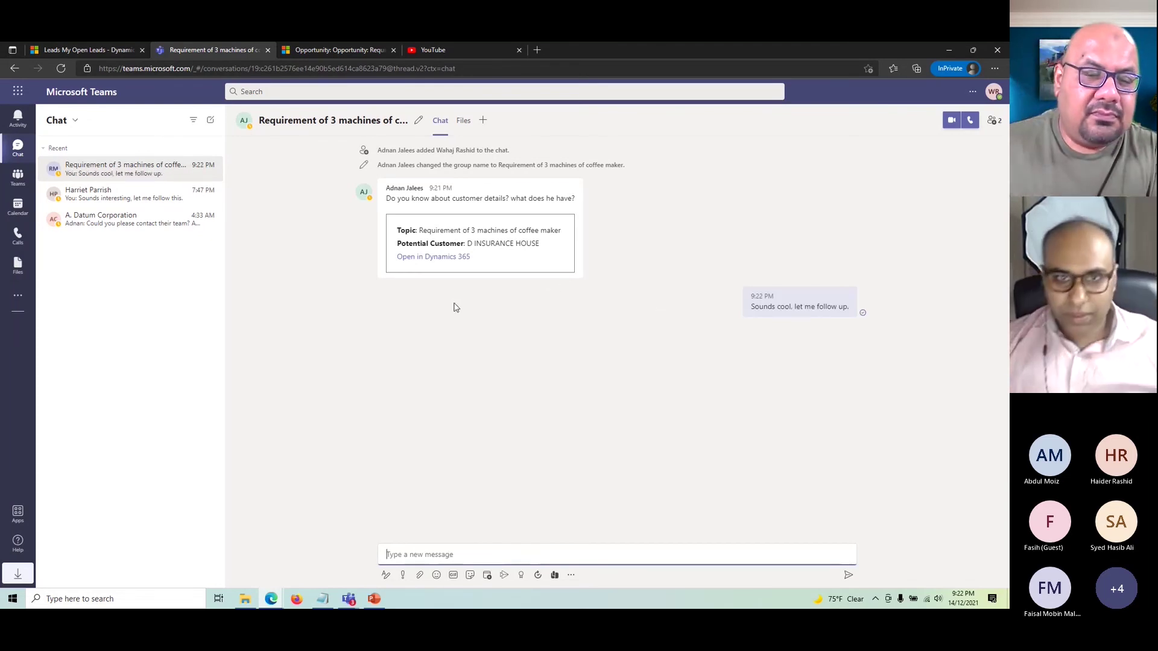
left_click(339, 50)
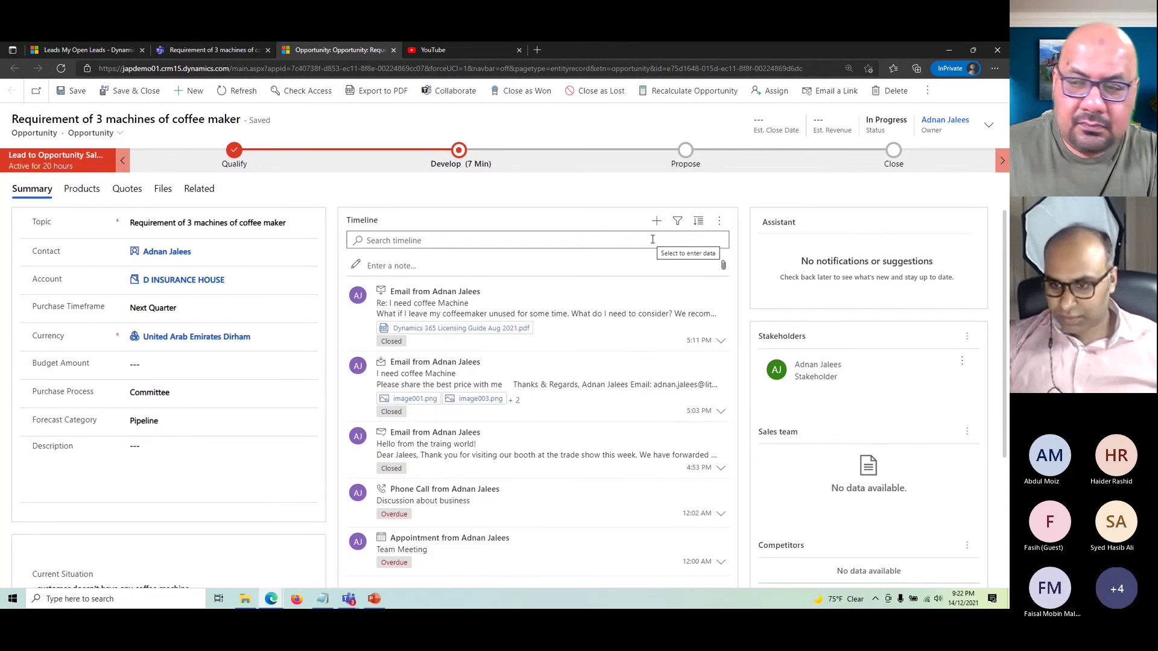
- Review the opportunity form, clicking into the Contact lookup and leaving it unchanged
scroll(800, 429, "down", 2)
scroll(799, 426, "up", 2)
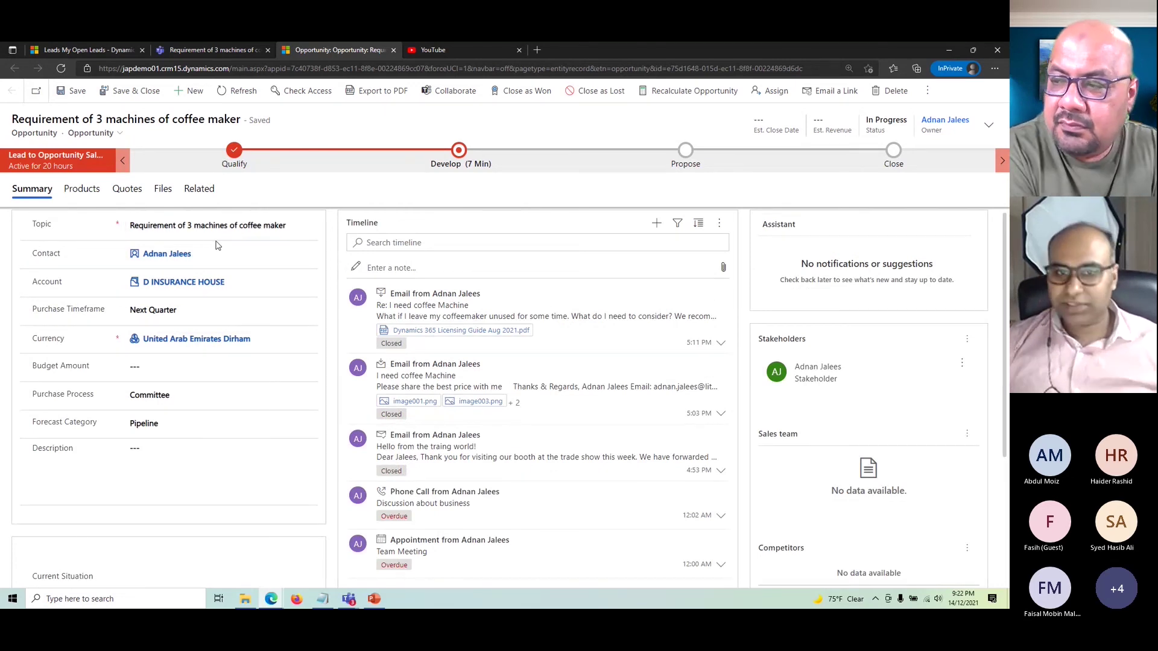
left_click(259, 254)
left_click(409, 358)
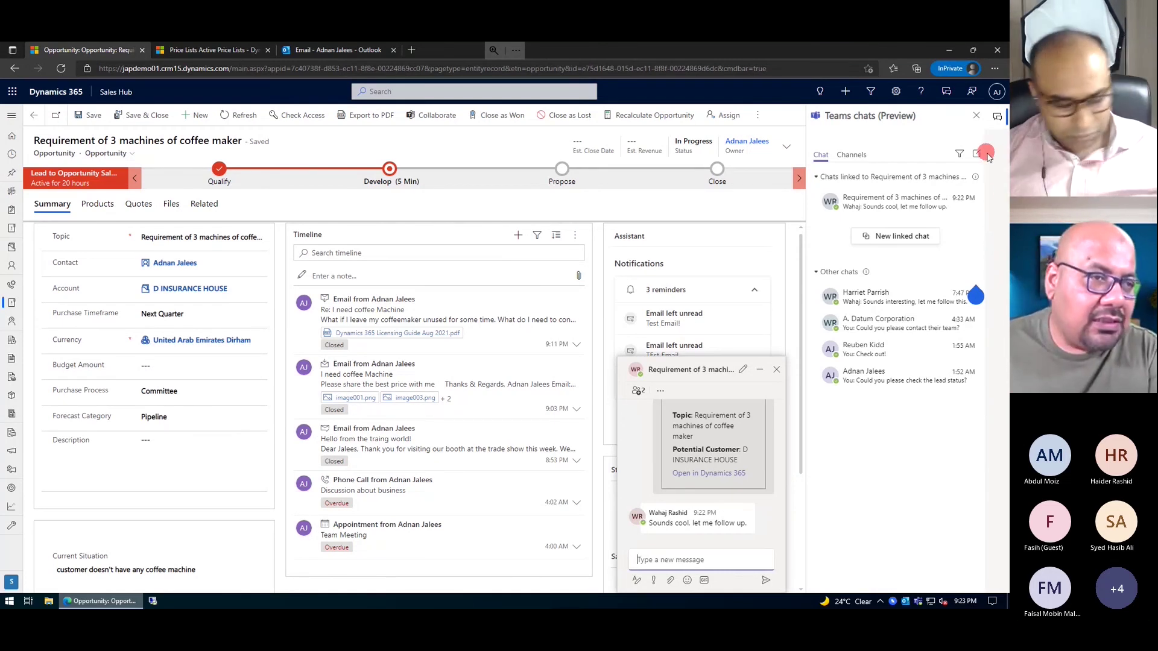
- Close the Teams chat panel and set the estimated close date to 12/16/2021
left_click(976, 115)
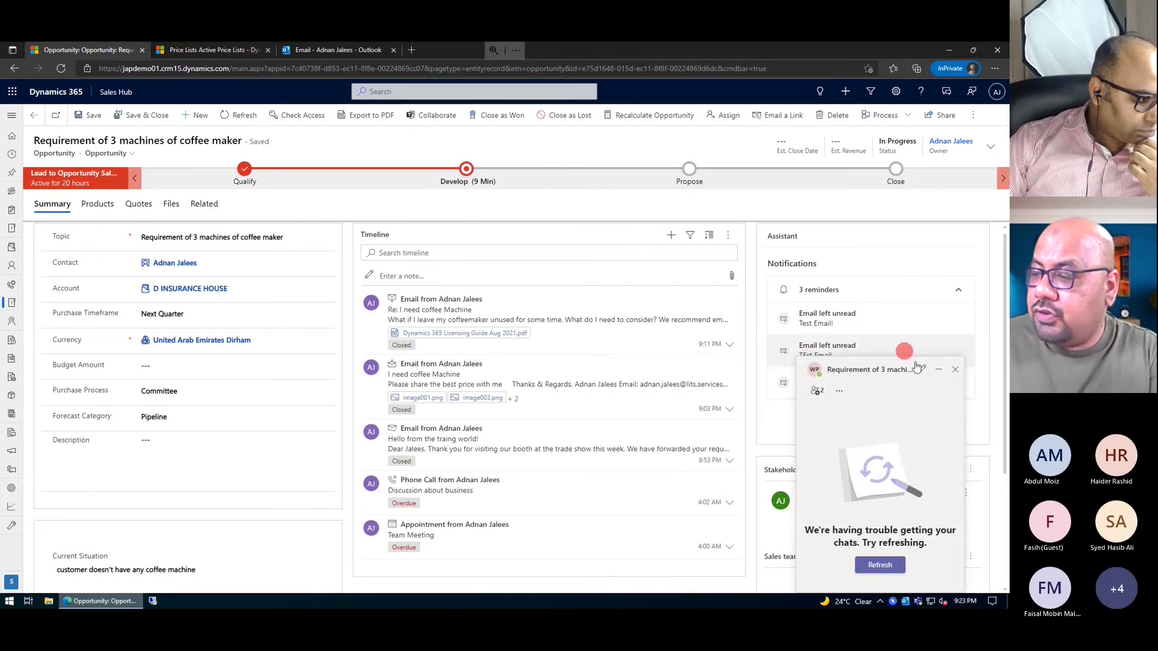
left_click(955, 370)
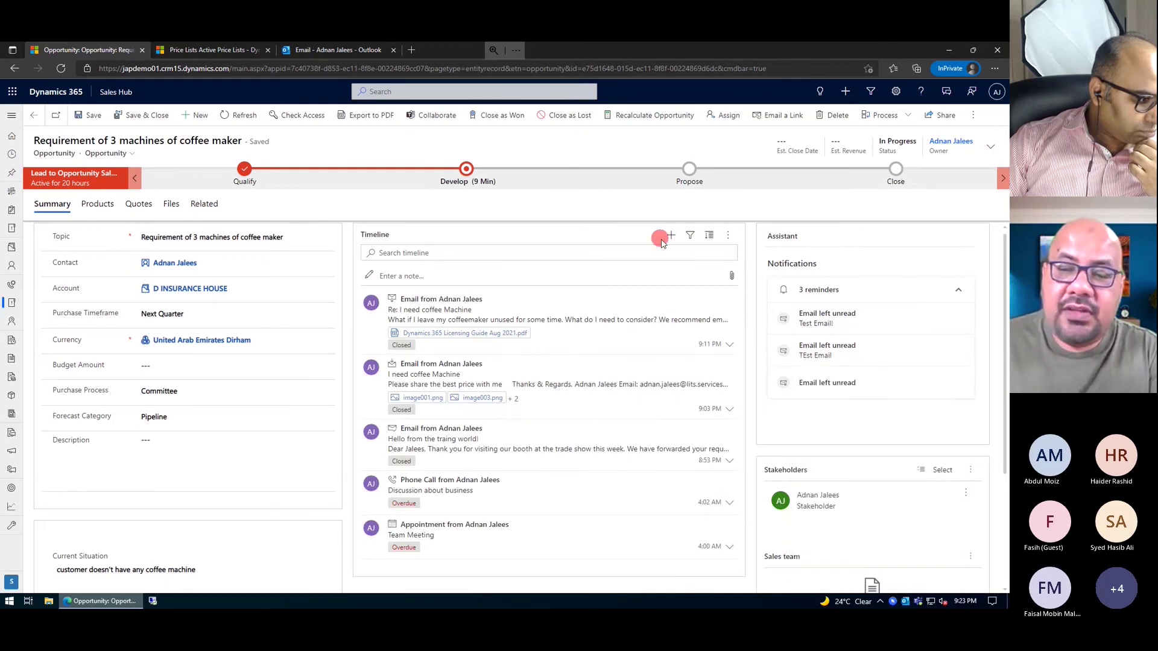
left_click(992, 151)
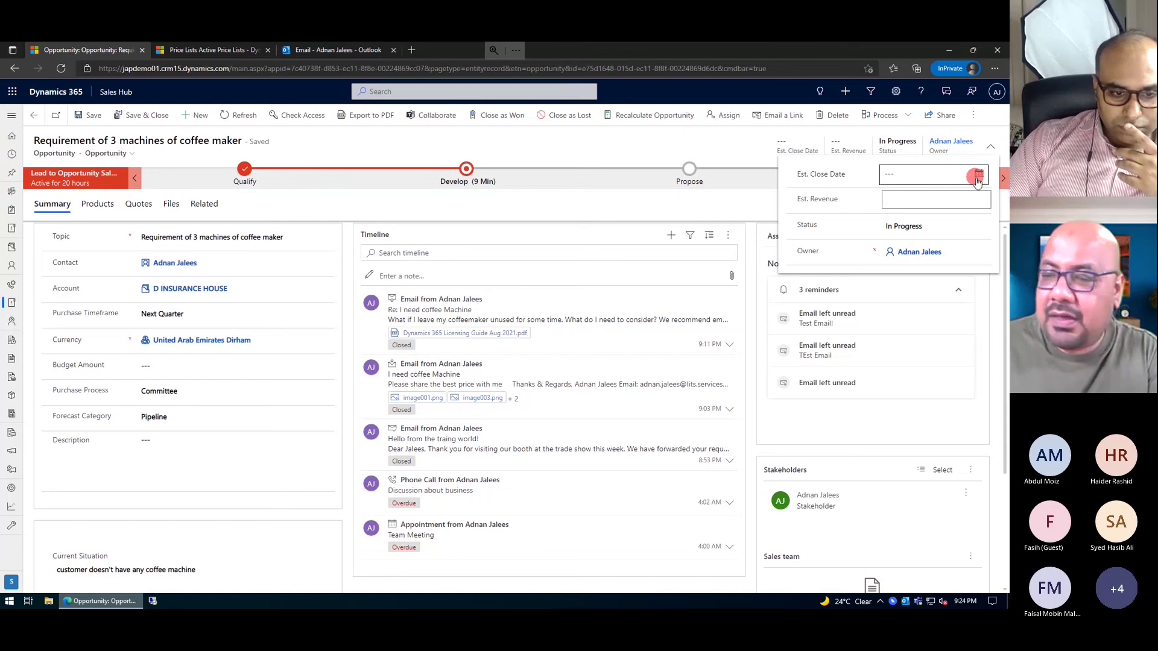
left_click(978, 176)
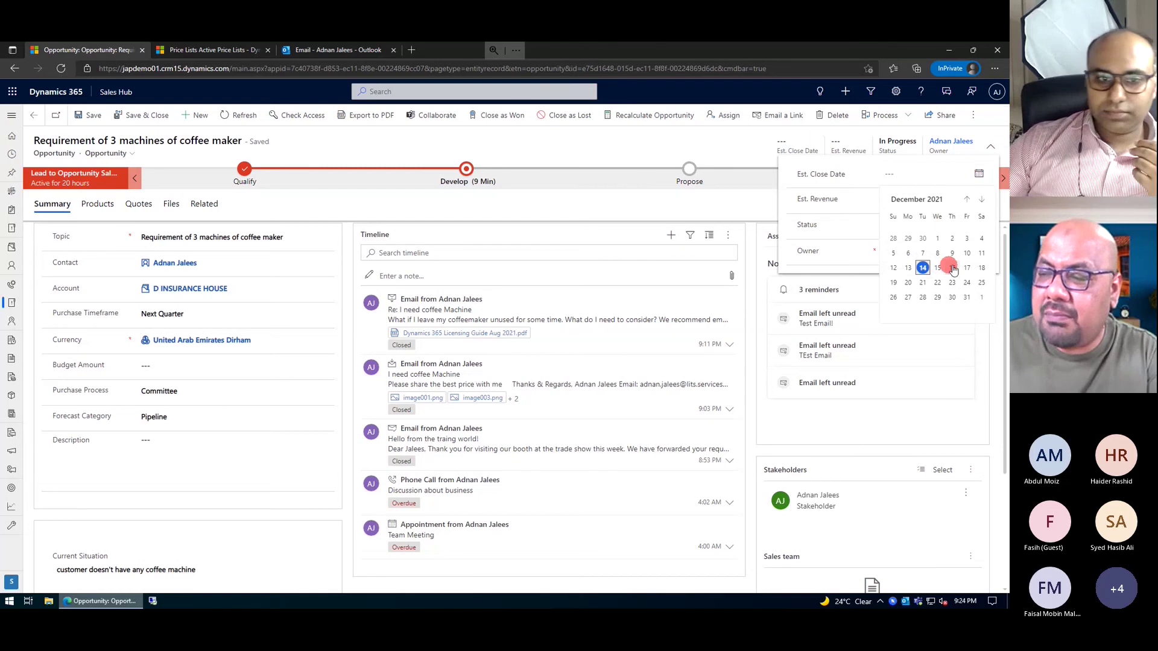
left_click(952, 268)
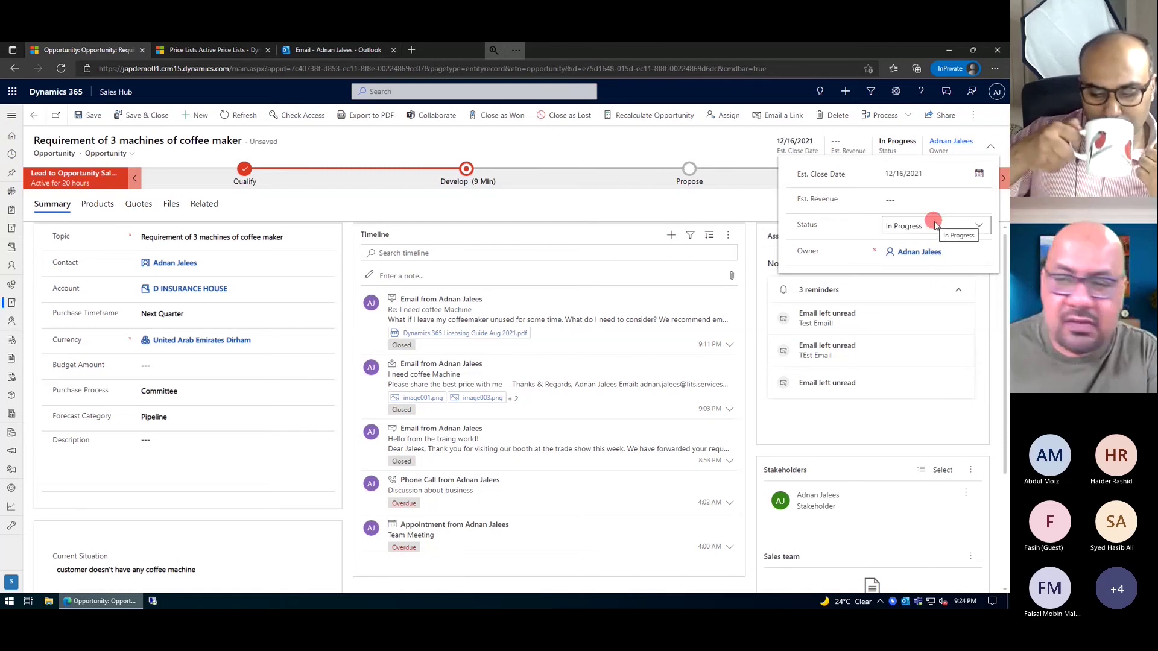
- Check the estimated revenue and confirm Status stays In Progress in the header
left_click(929, 211)
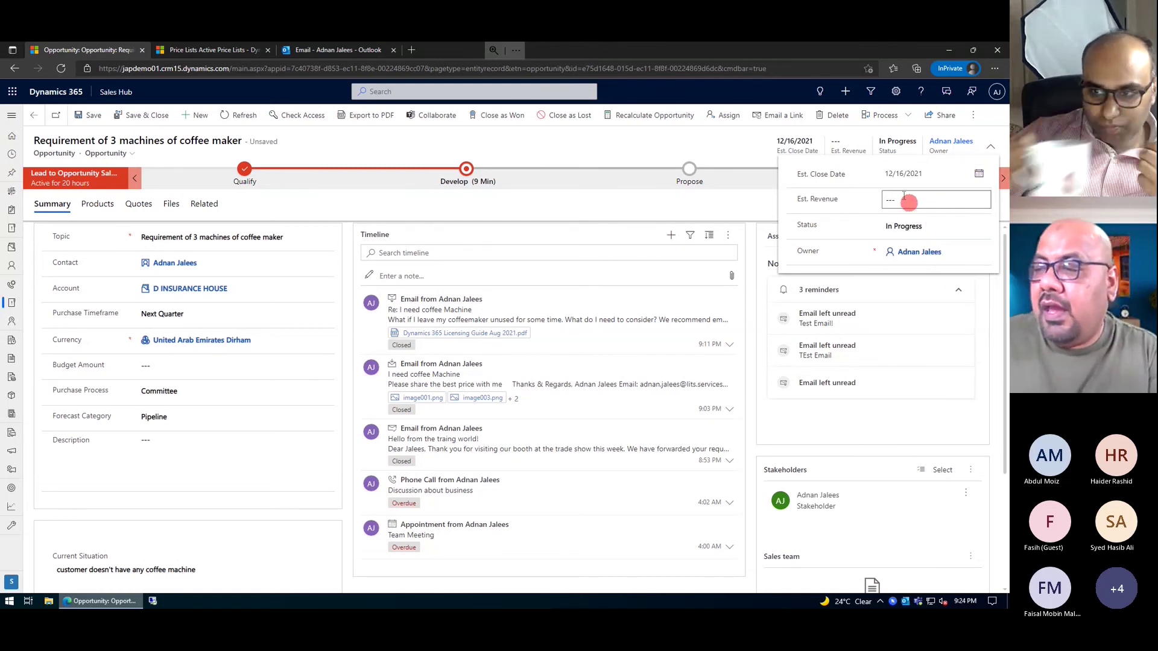
left_click(884, 202)
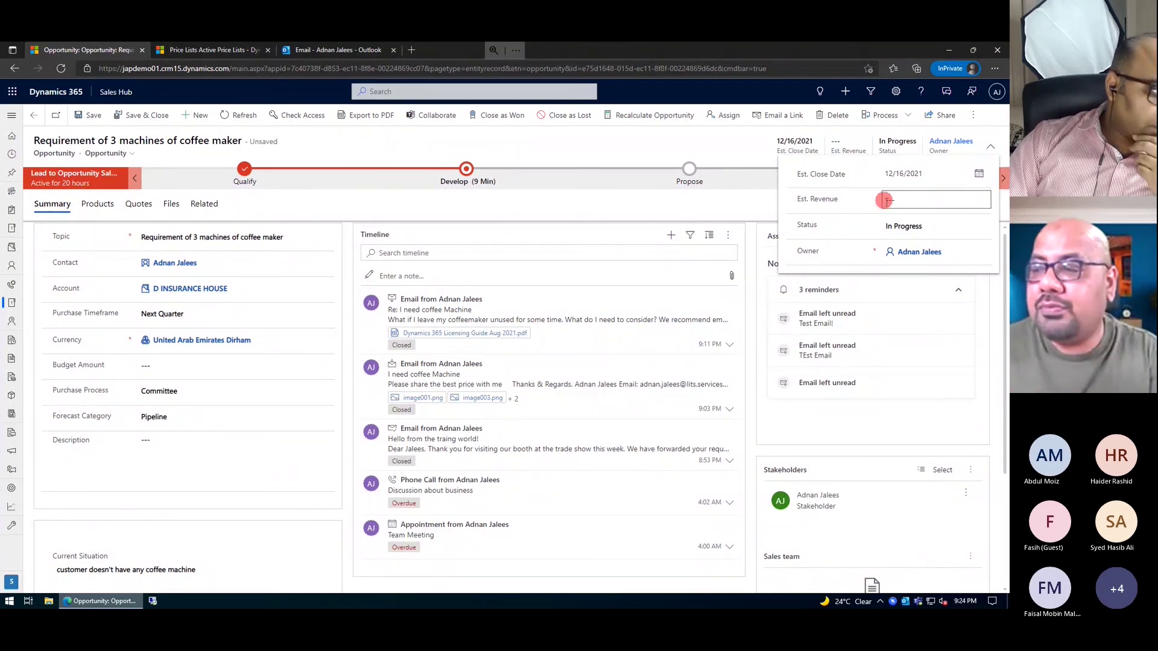
left_click(886, 201)
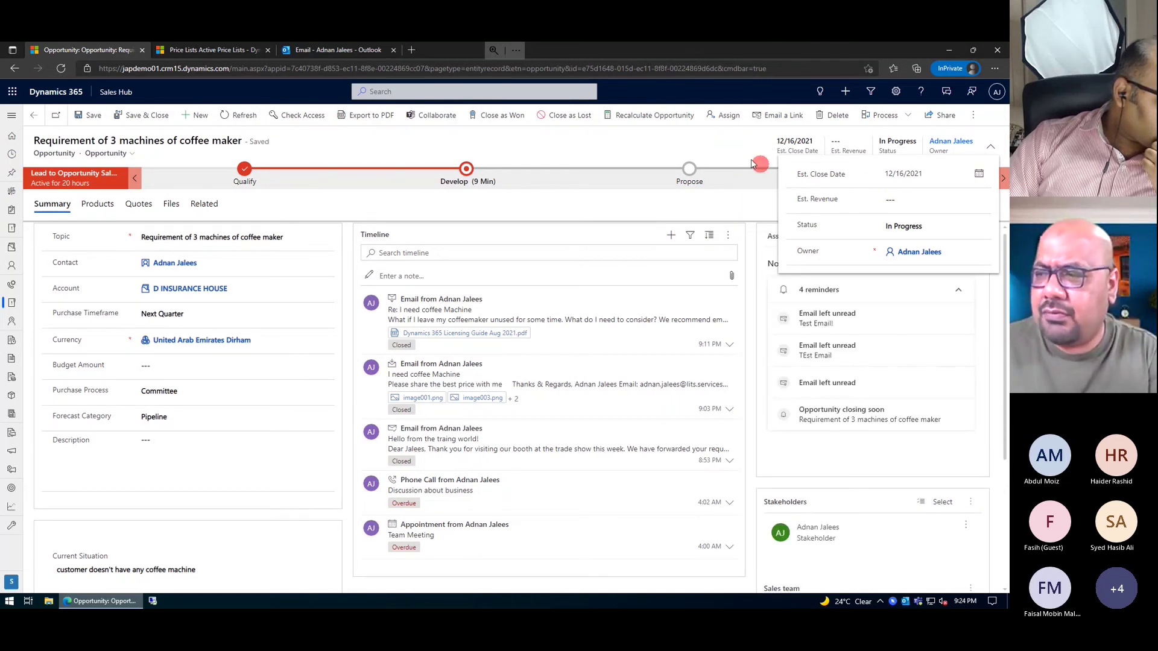
left_click(741, 158)
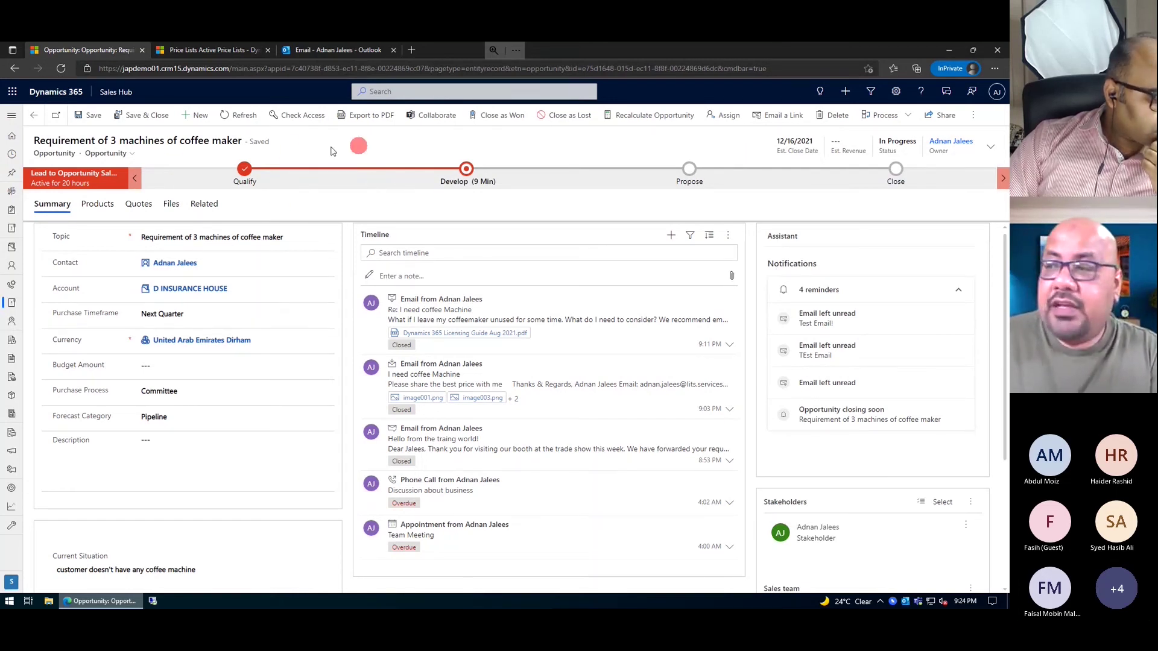
left_click(991, 148)
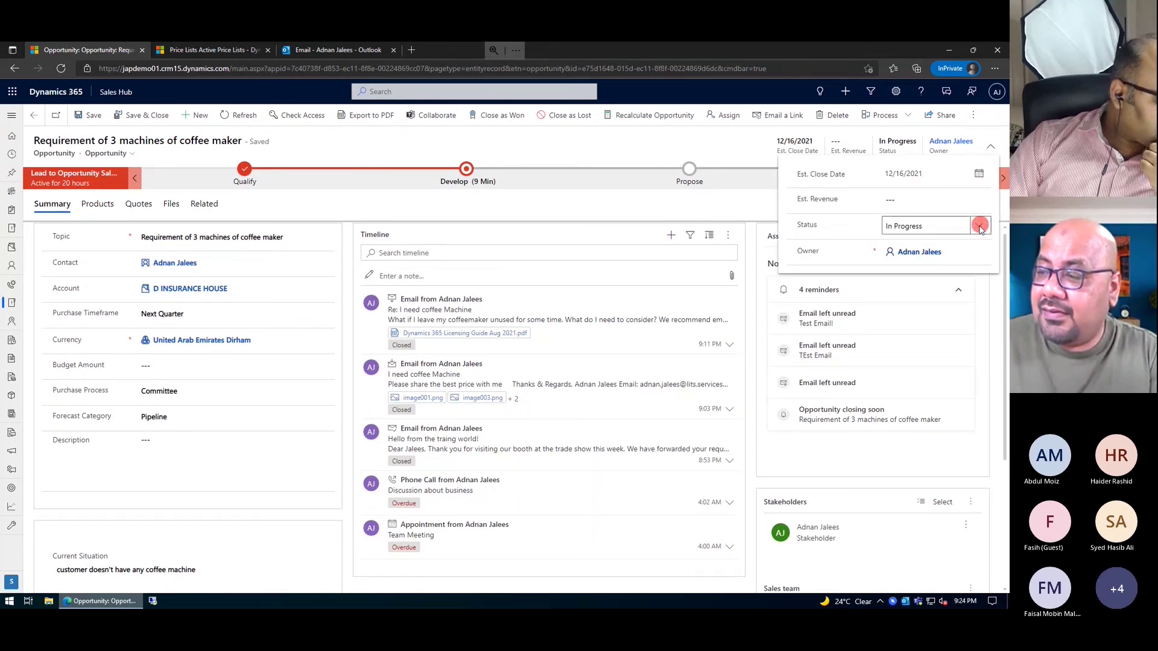
left_click(977, 227)
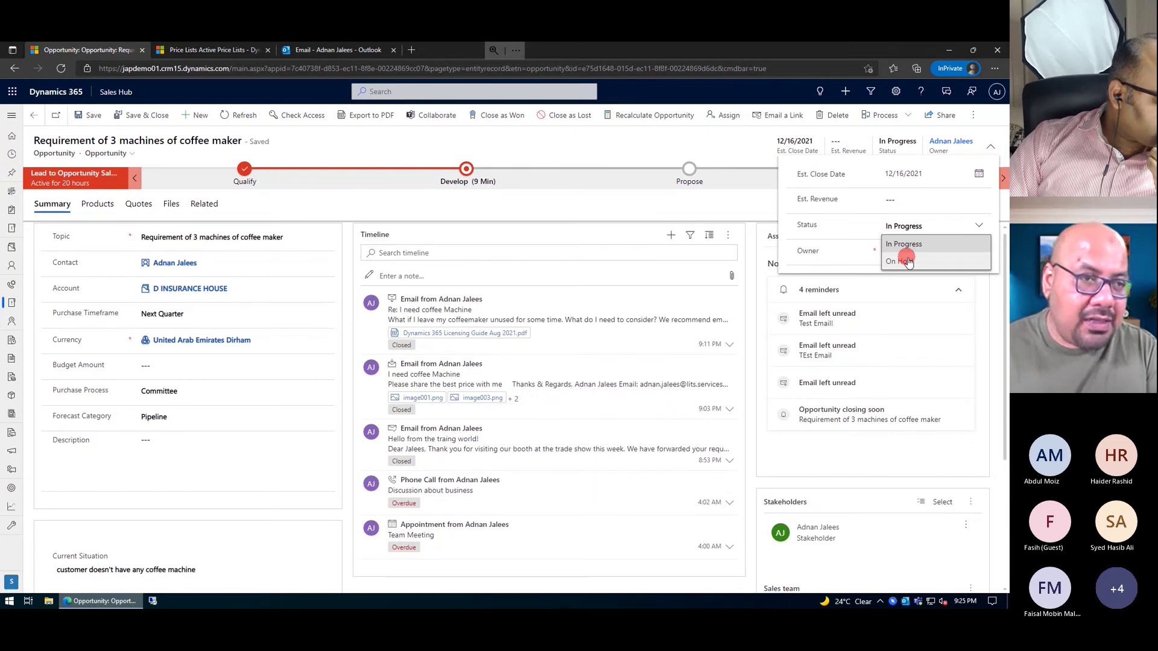
left_click(655, 140)
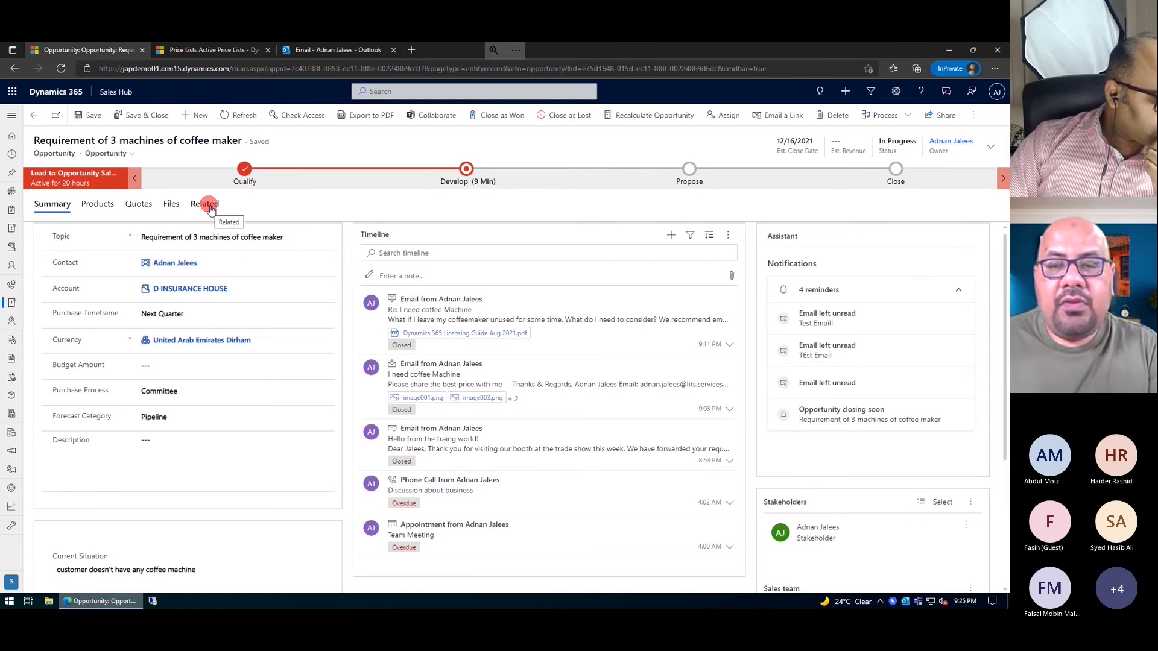
- Upload Additive Enterprises-QUO-01030-H0H3R1.pdf as an existing document under Related > Documents
left_click(208, 205)
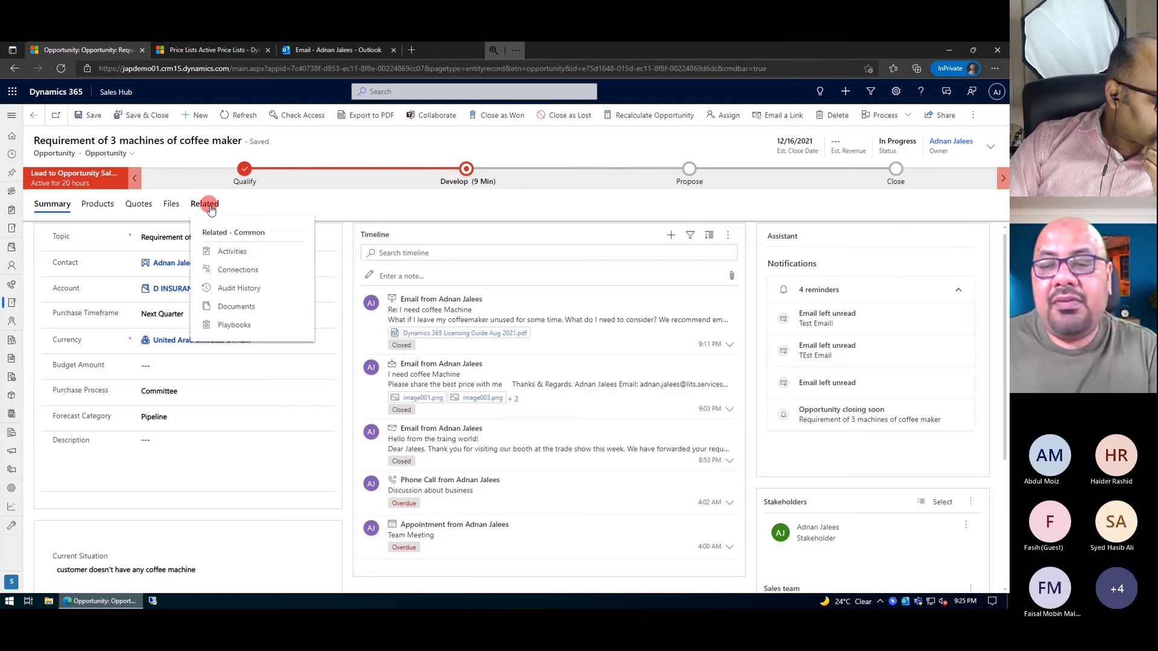
left_click(244, 308)
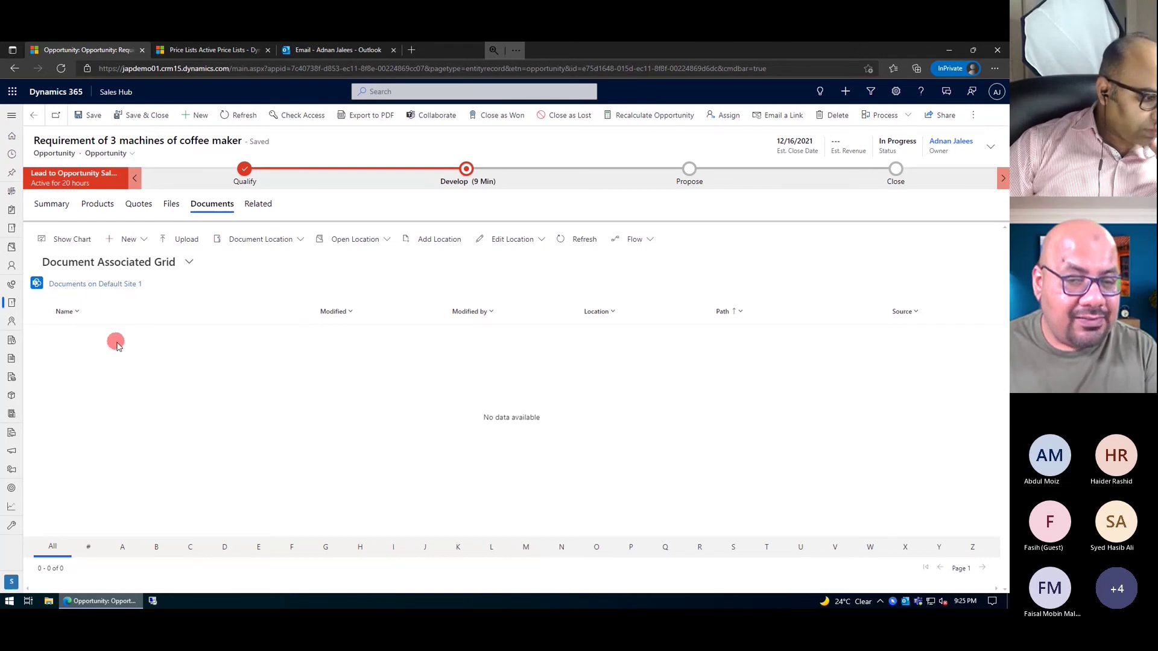
left_click(181, 241)
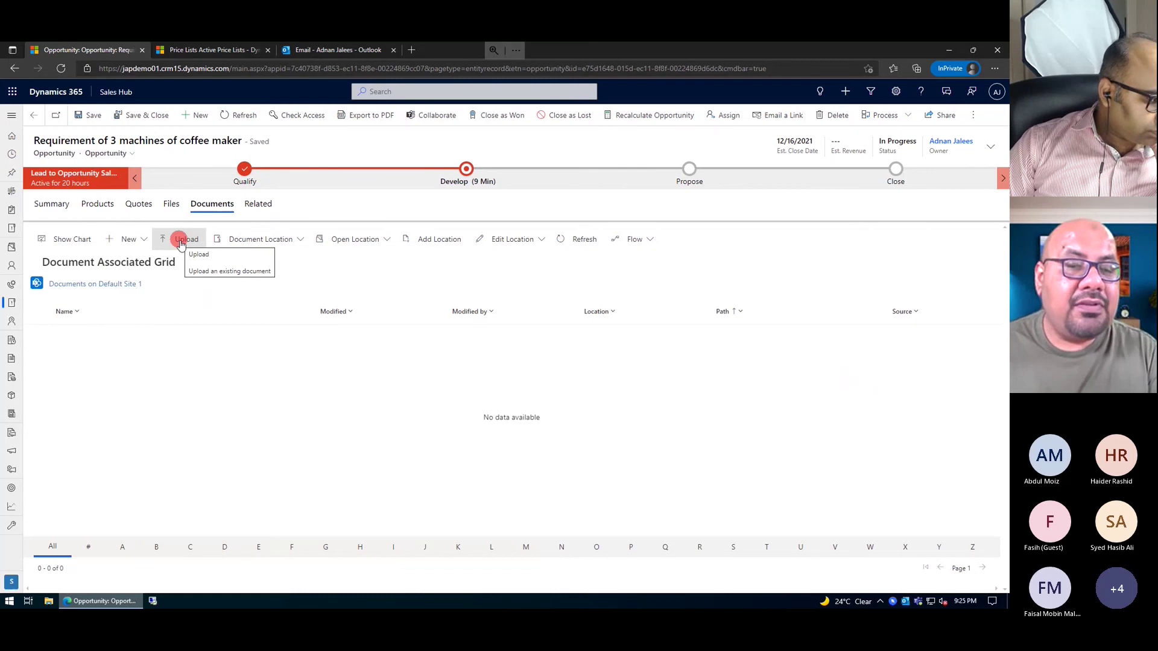
left_click(181, 243)
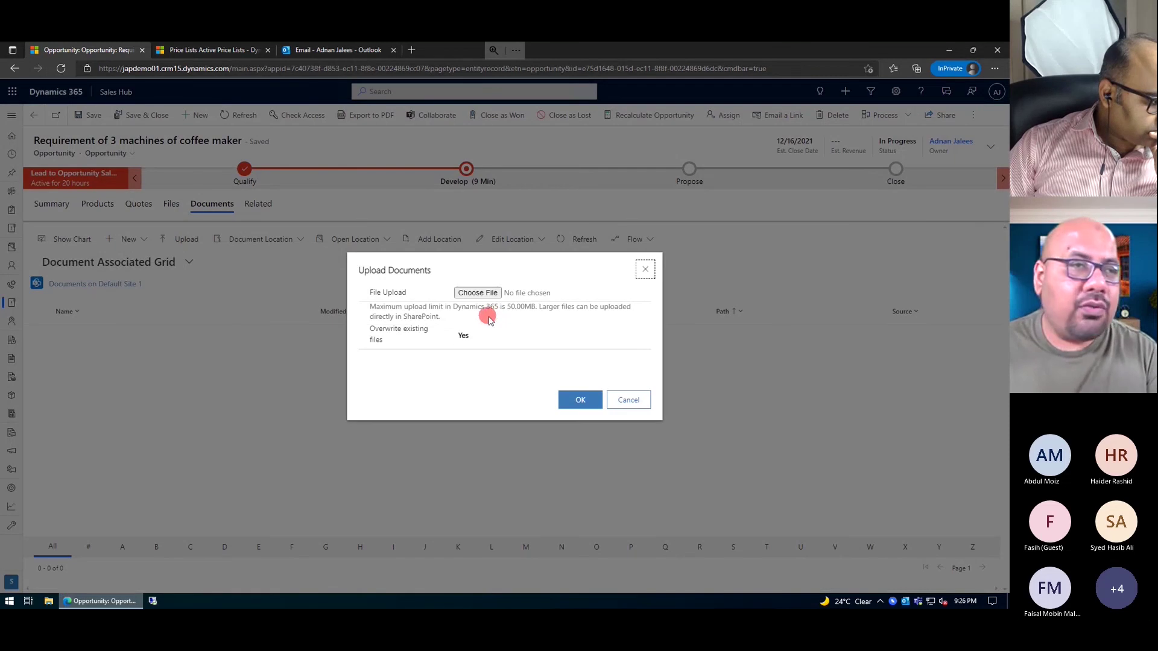
left_click(462, 294)
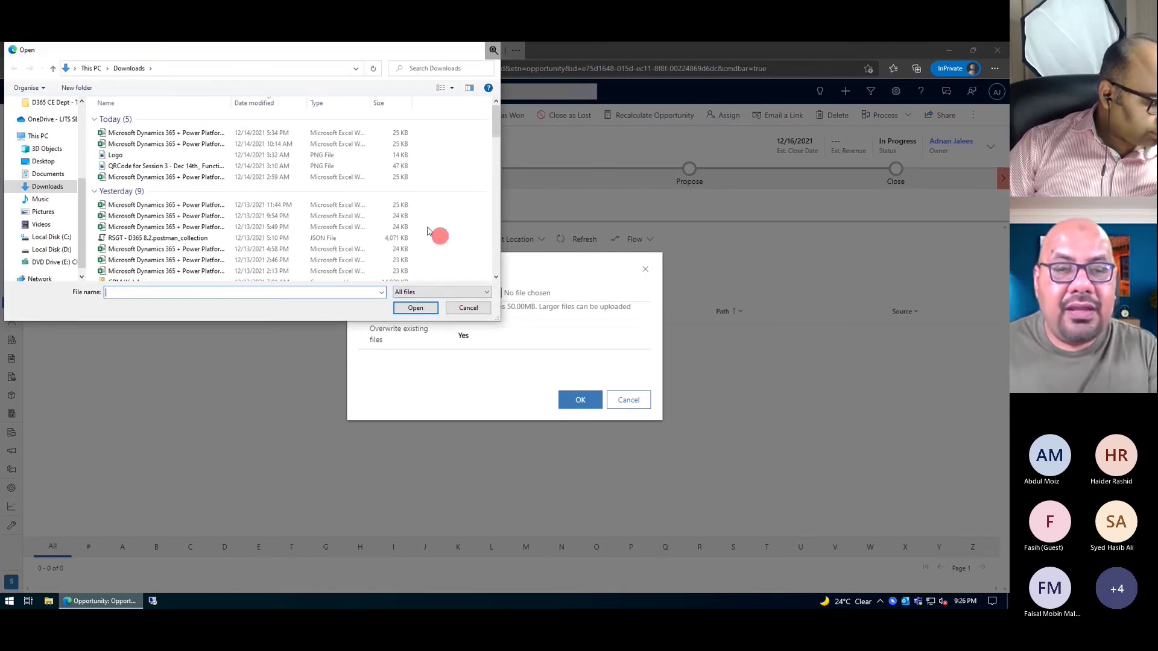
scroll(153, 234, "down", 4)
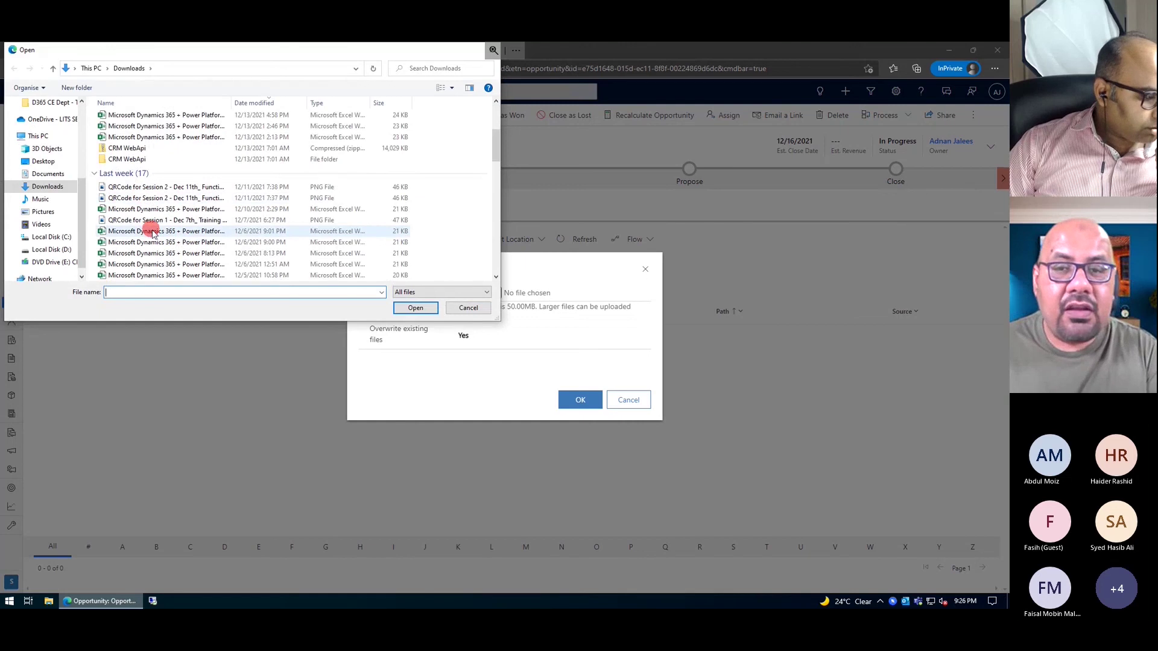
scroll(153, 234, "down", 5)
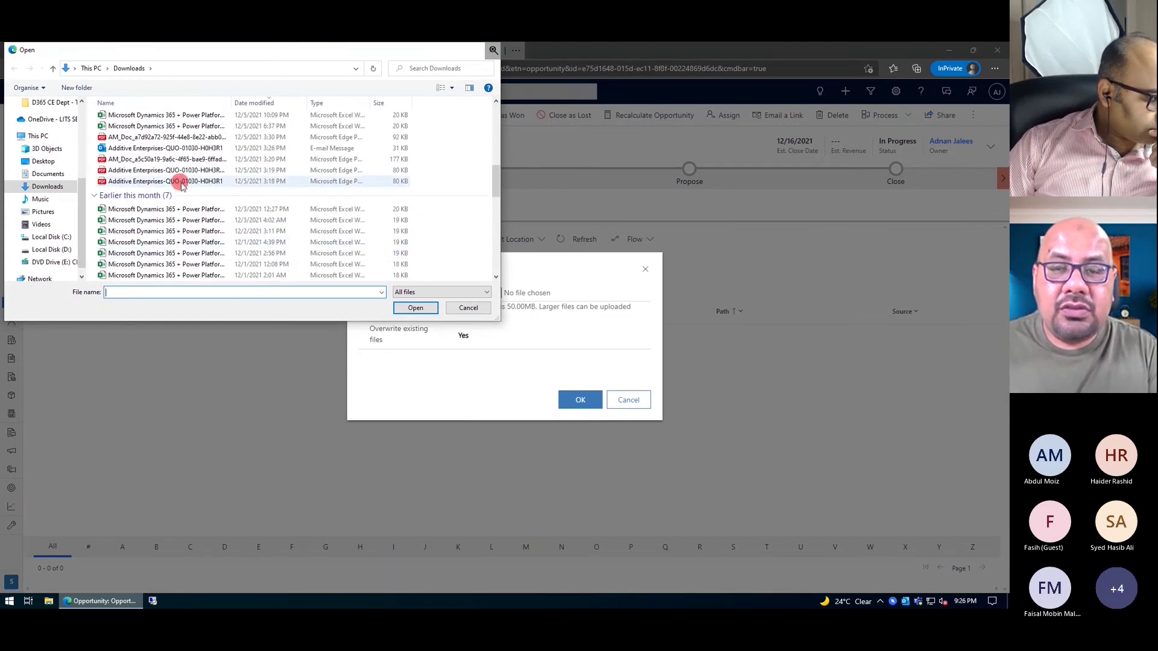
double_click(183, 182)
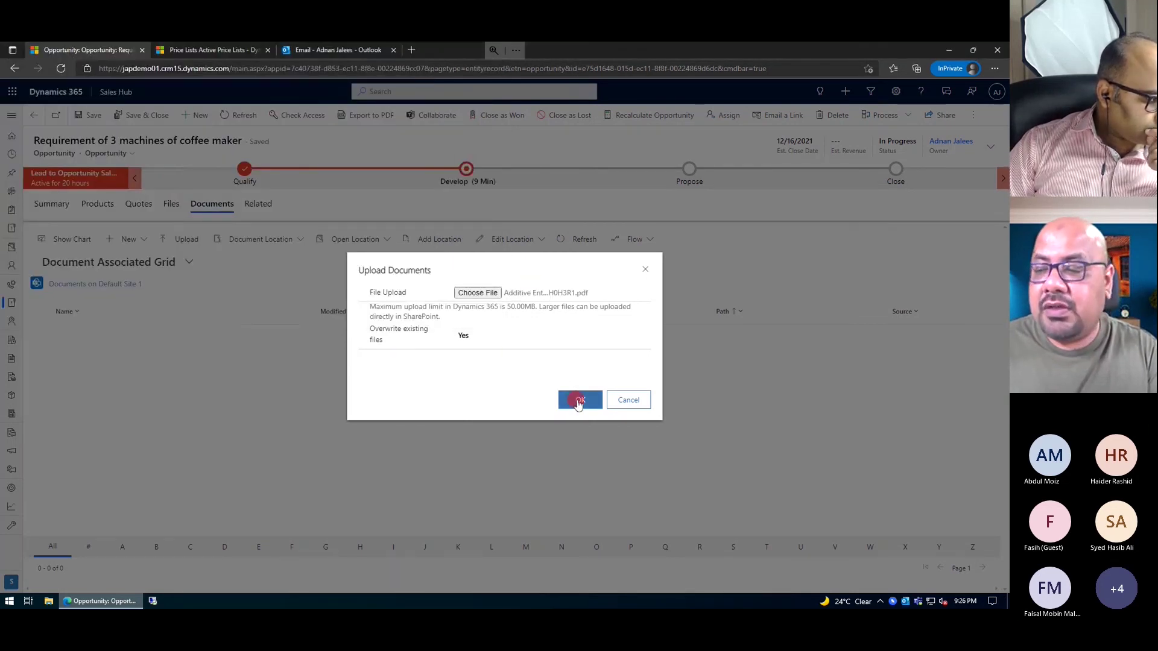
left_click(578, 401)
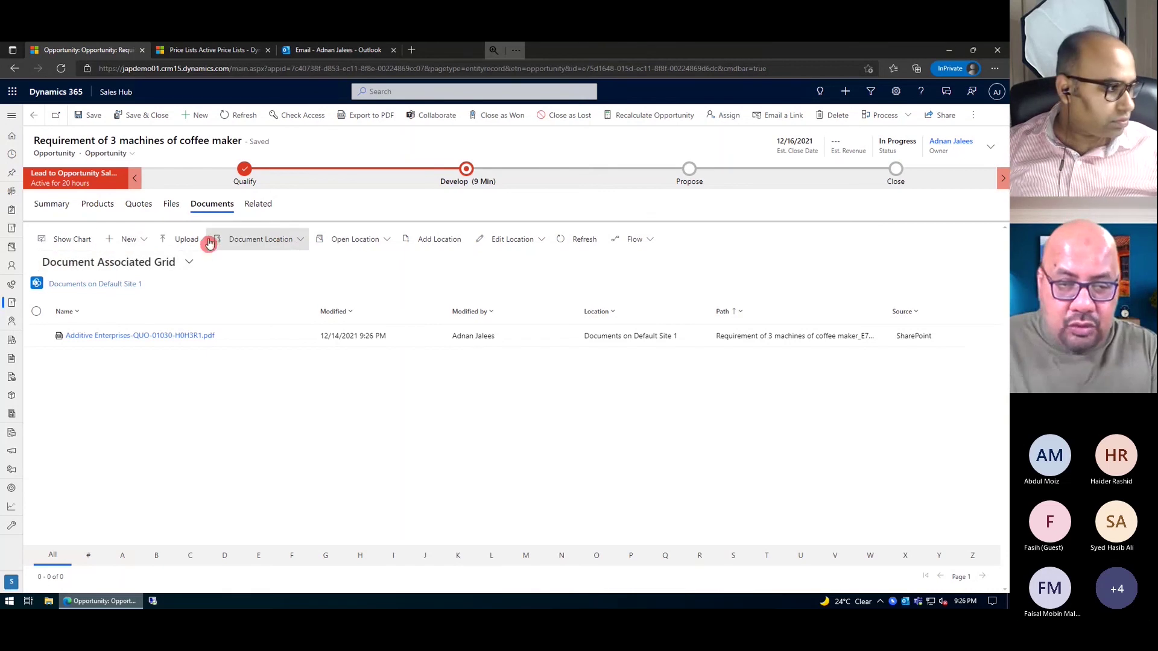
- On the Products tab, choose Contoso Coffee Price List and set Revenue to System Calculated
left_click(101, 205)
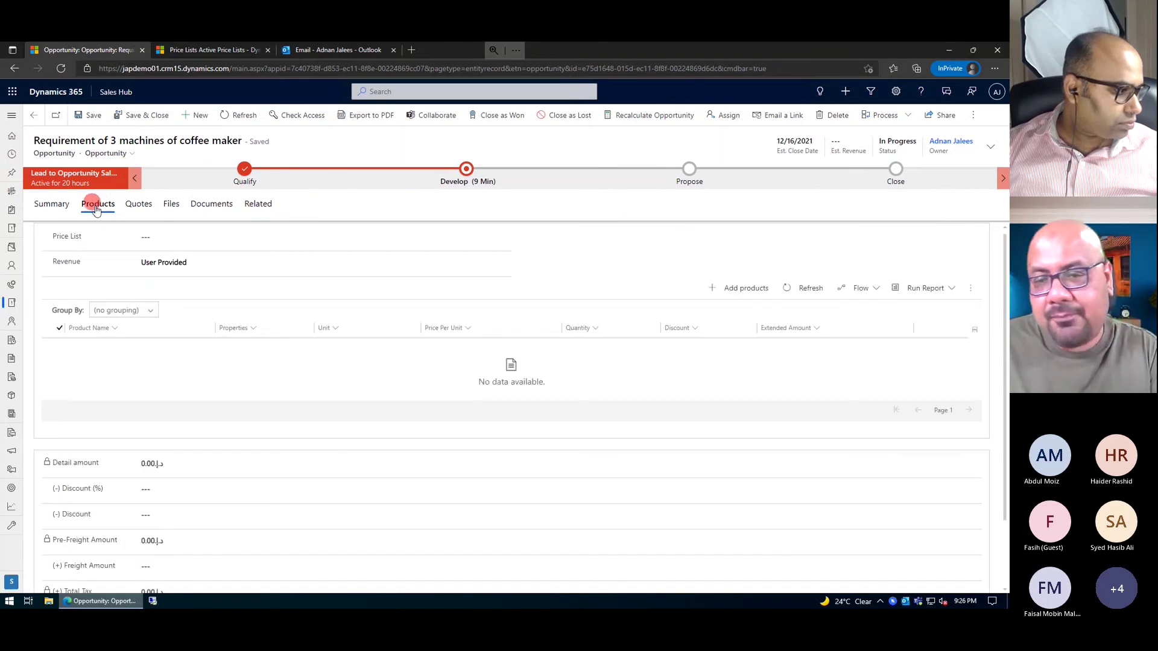
left_click(146, 237)
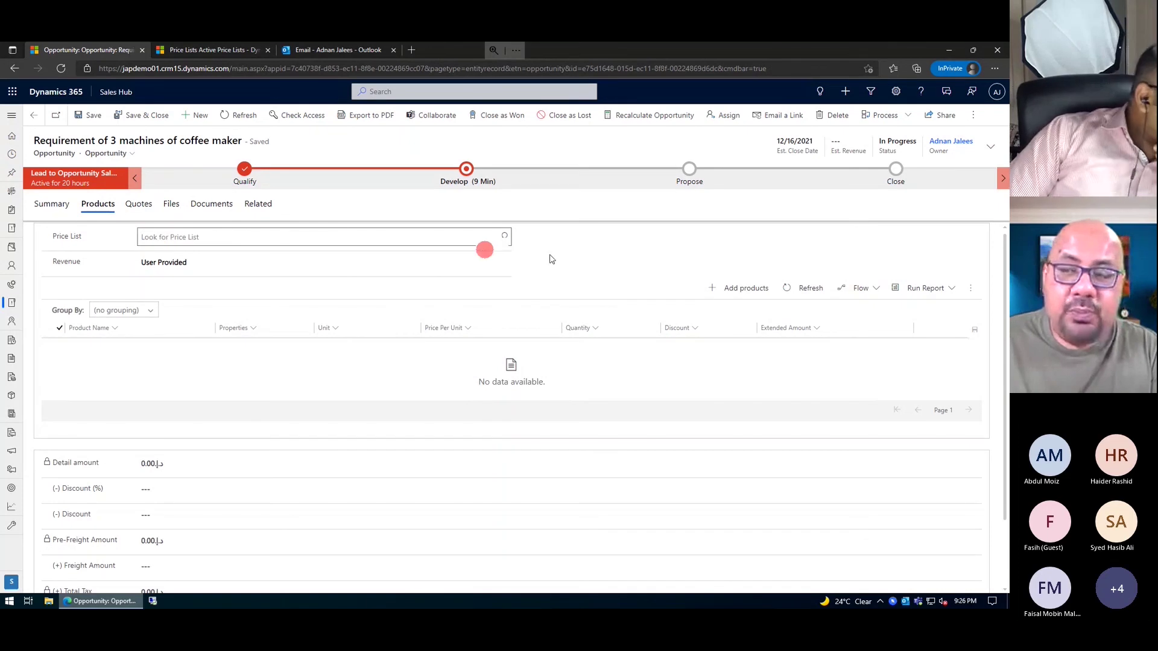
left_click(504, 239)
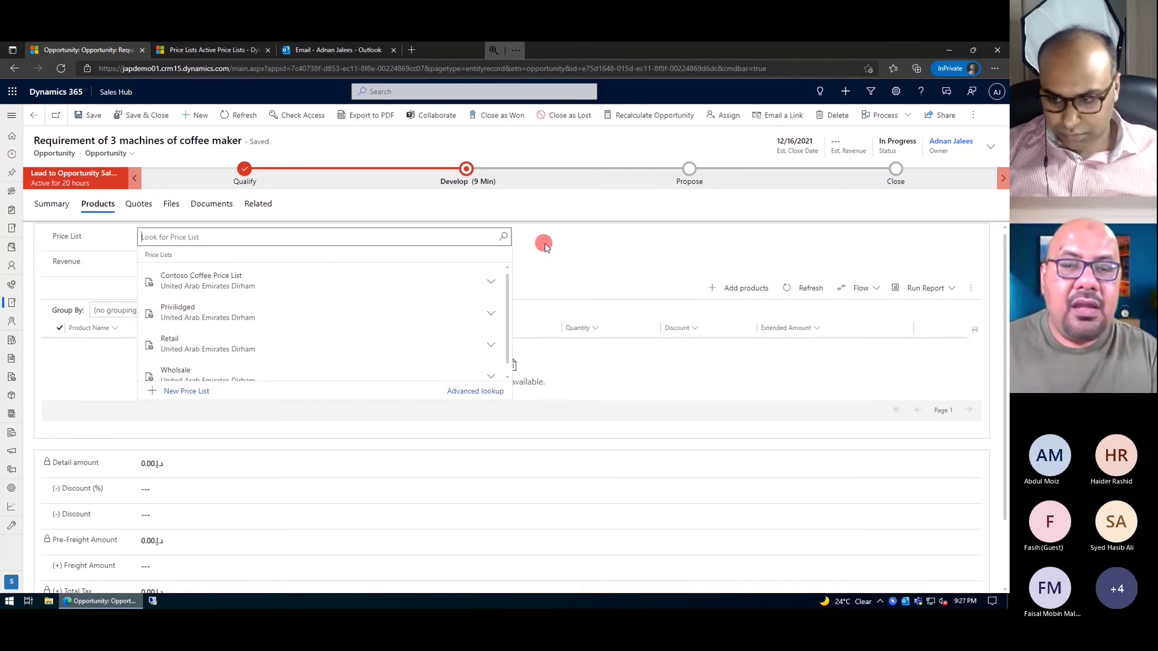
left_click(225, 279)
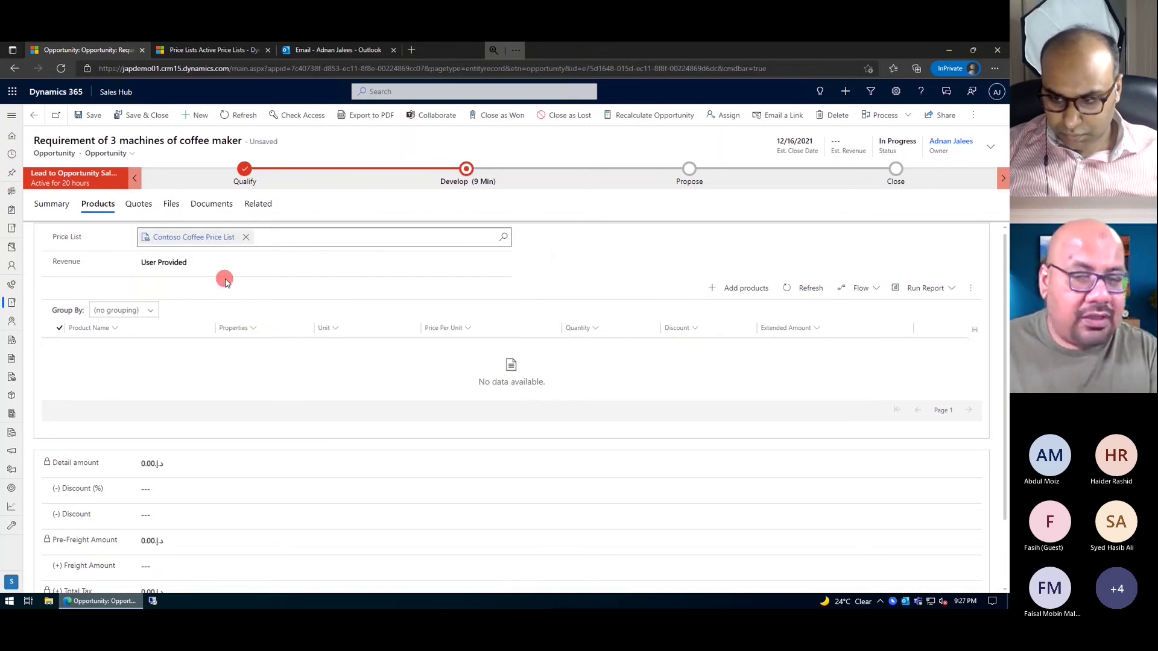
left_click(220, 265)
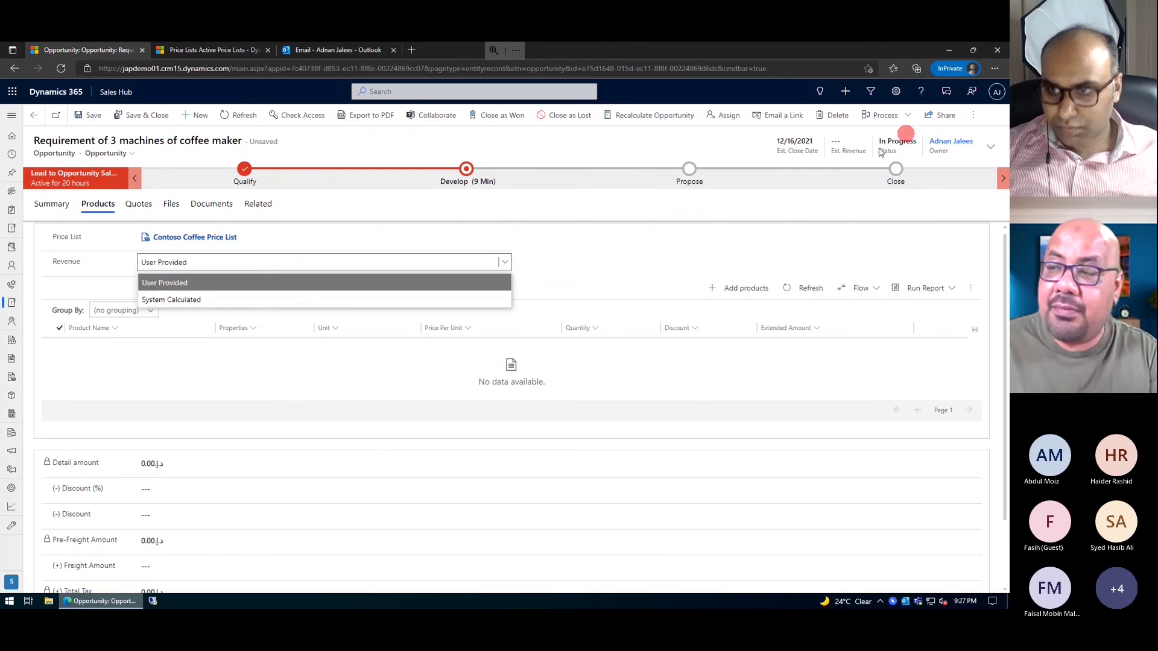
left_click(295, 304)
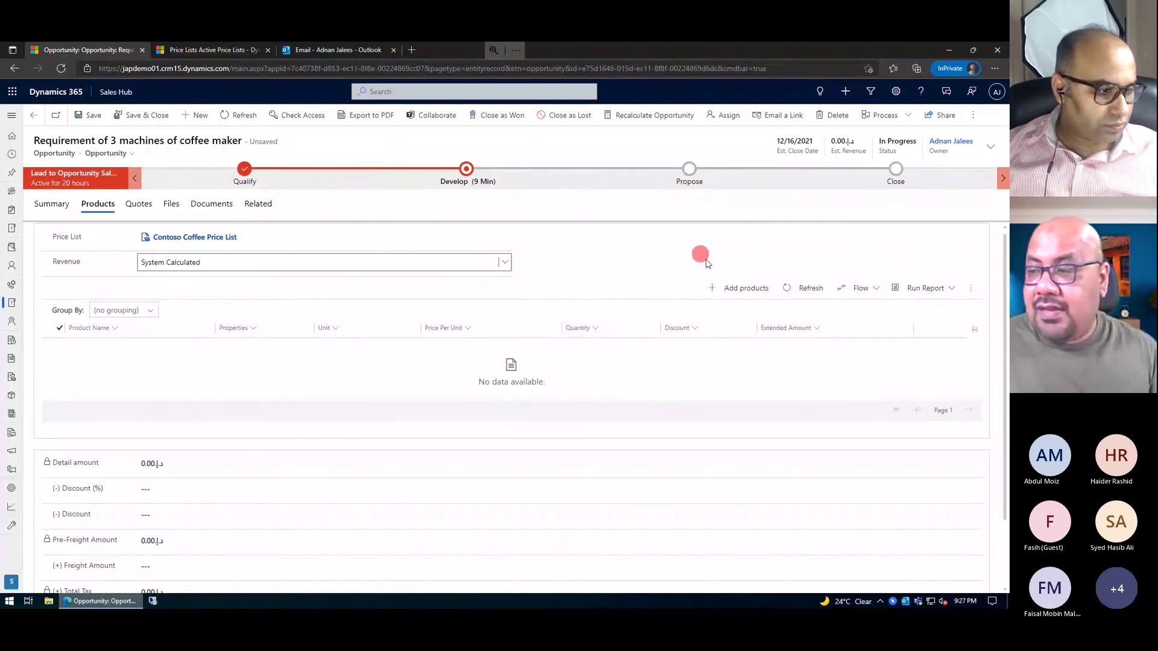
- In Add products, set Café A-100 Automatic quantity to 3 and Café Grande to 2
left_click(736, 292)
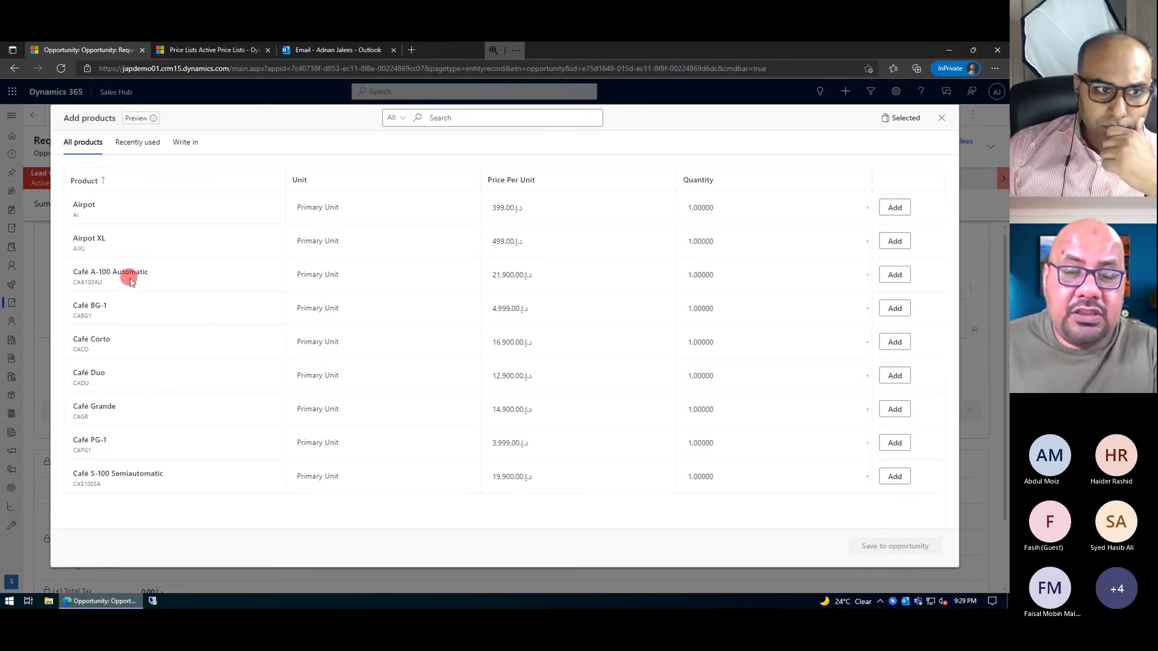
left_click(732, 276)
key("BackSpace")
key("BackSpace")
key("BackSpace")
key("BackSpace")
key("BackSpace")
key("BackSpace")
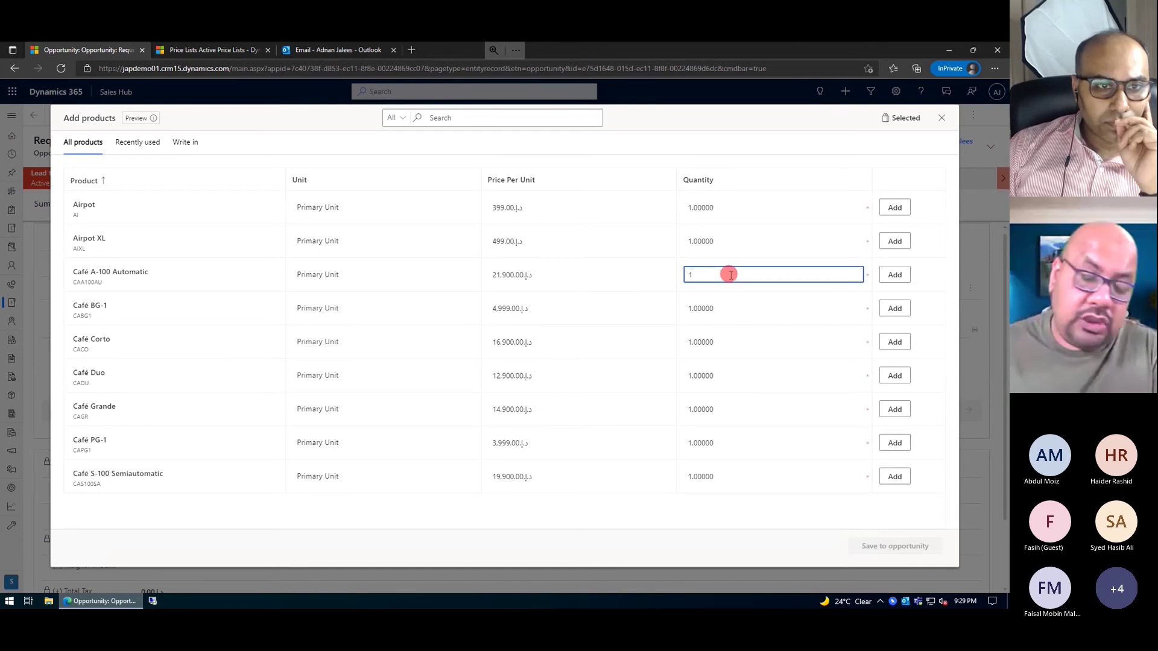
key("BackSpace")
type("3")
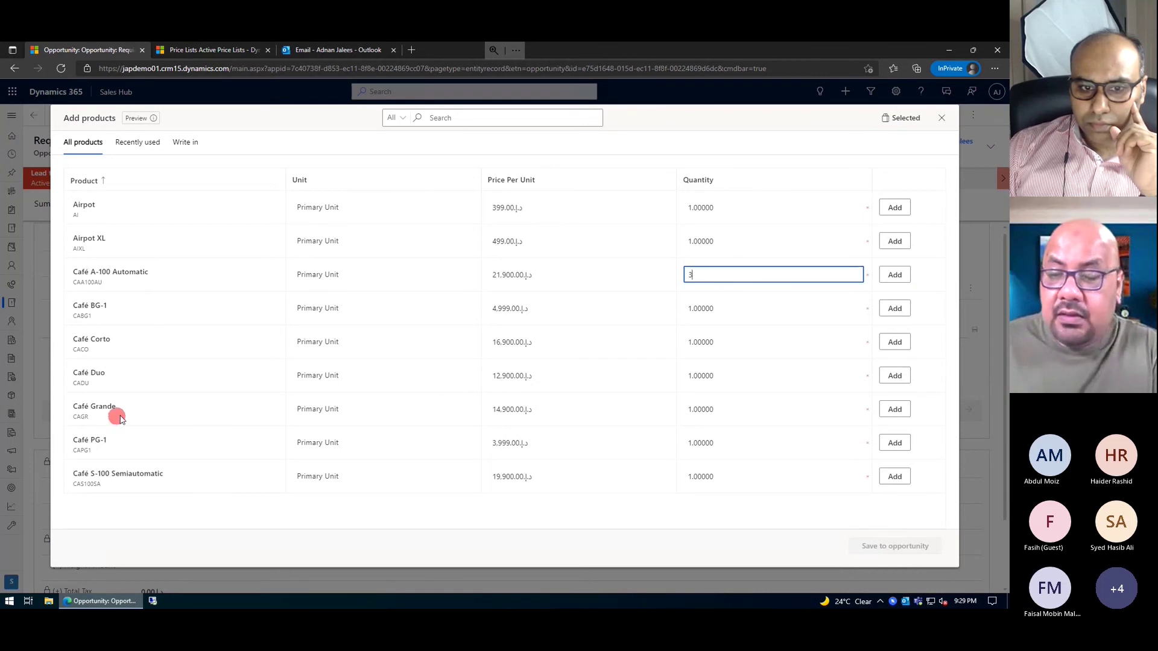
left_click(721, 412)
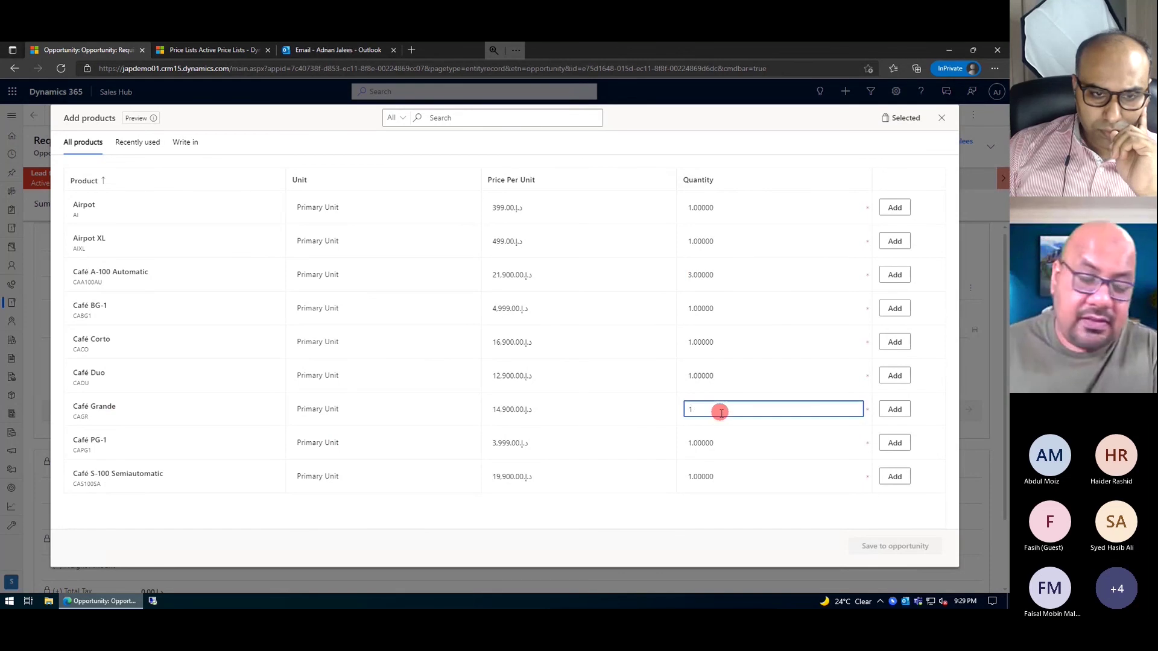
key("BackSpace")
type("2")
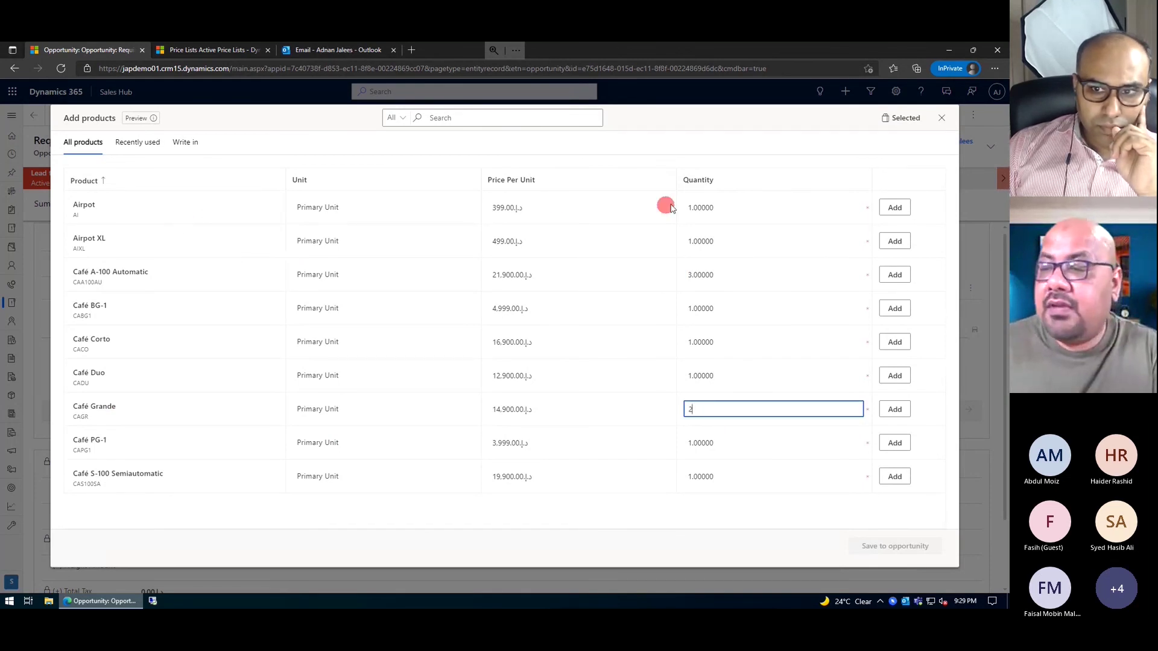
- Set Airpot quantity to 15, add the rows, and save them to the opportunity
left_click(706, 207)
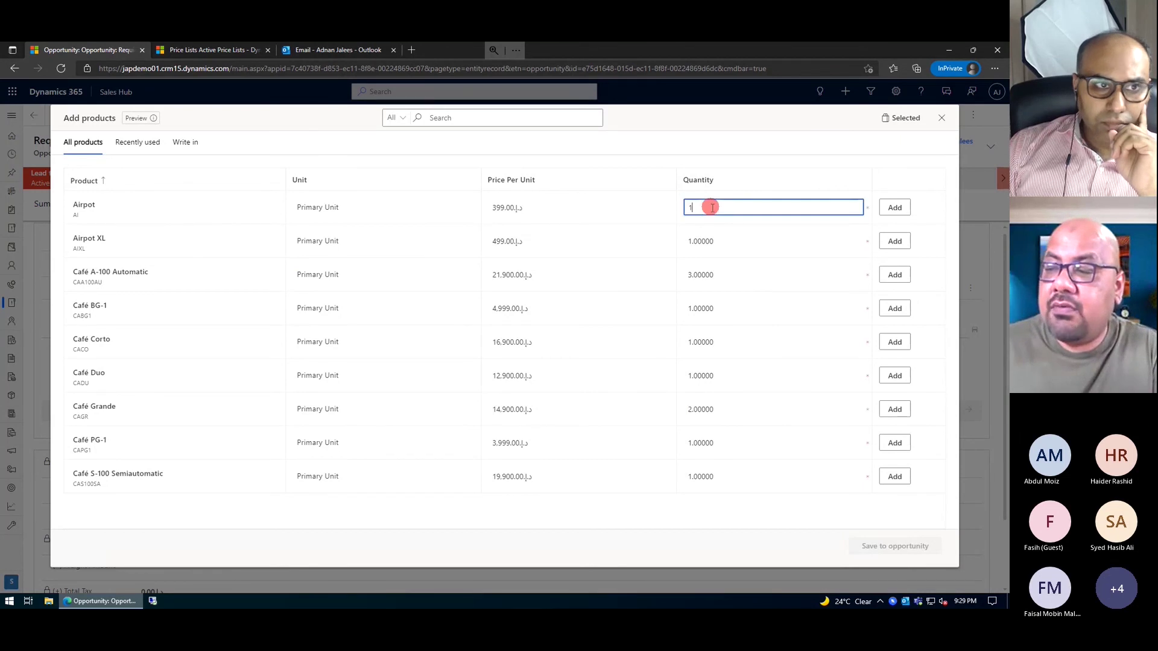
type("5")
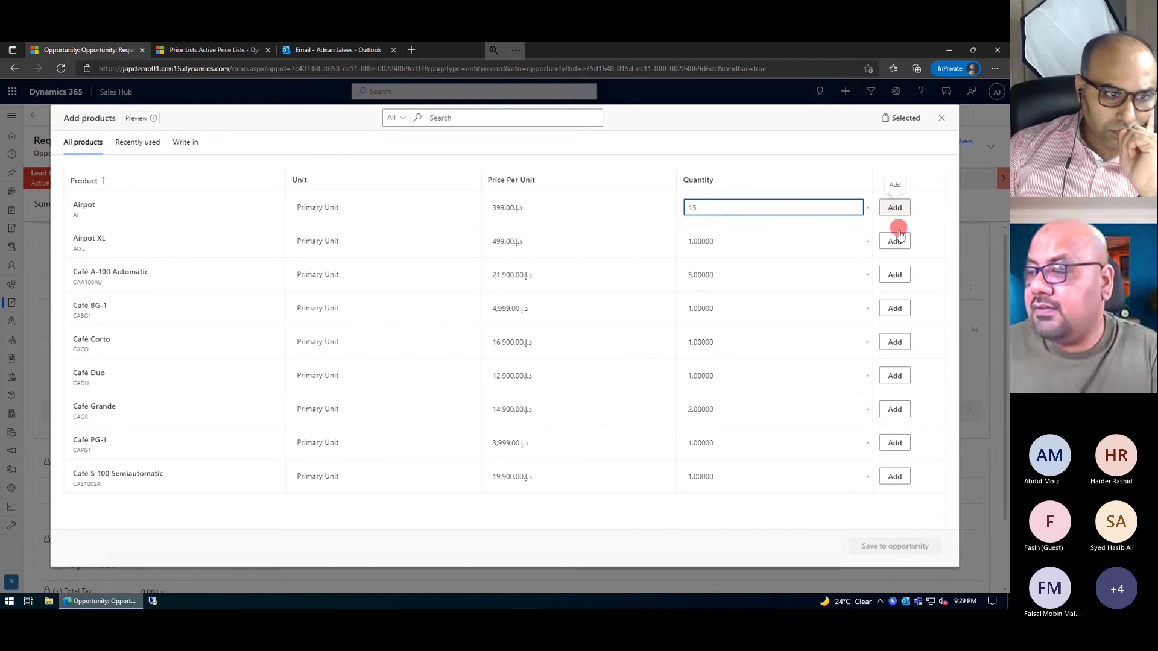
left_click(895, 211)
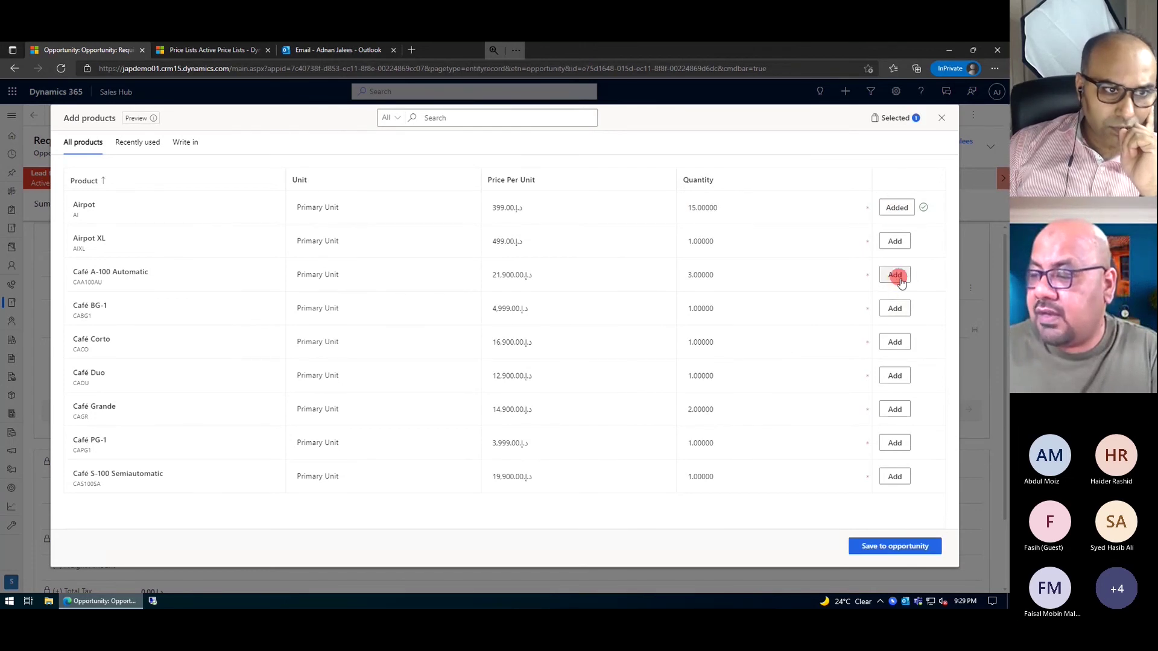
left_click(893, 409)
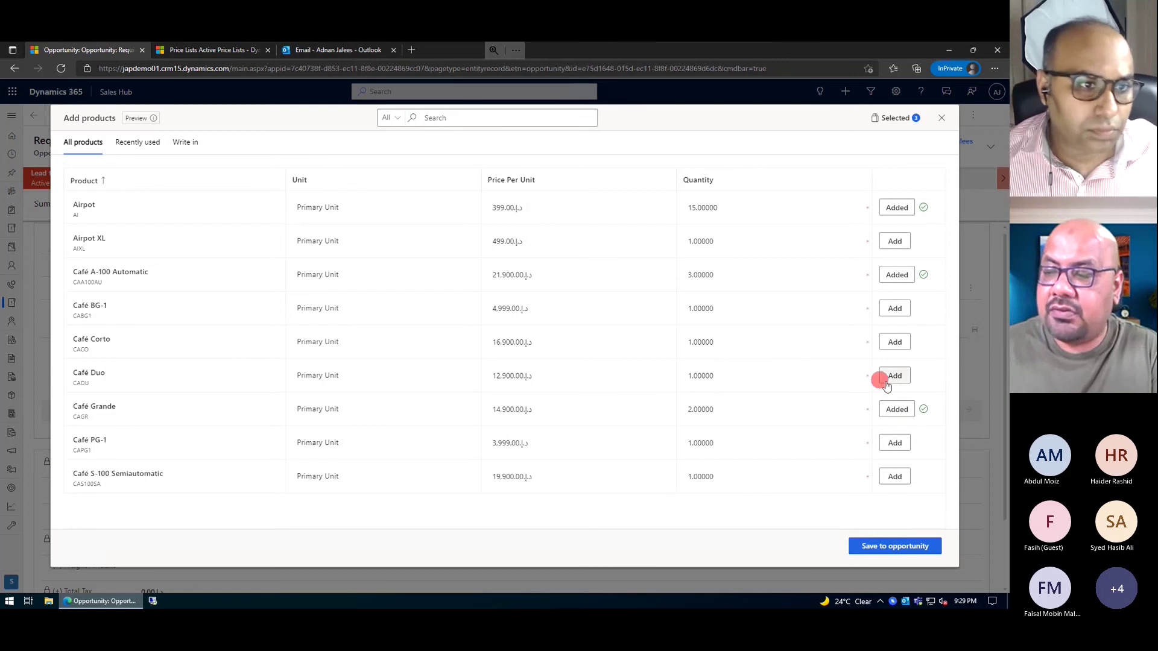
left_click(879, 550)
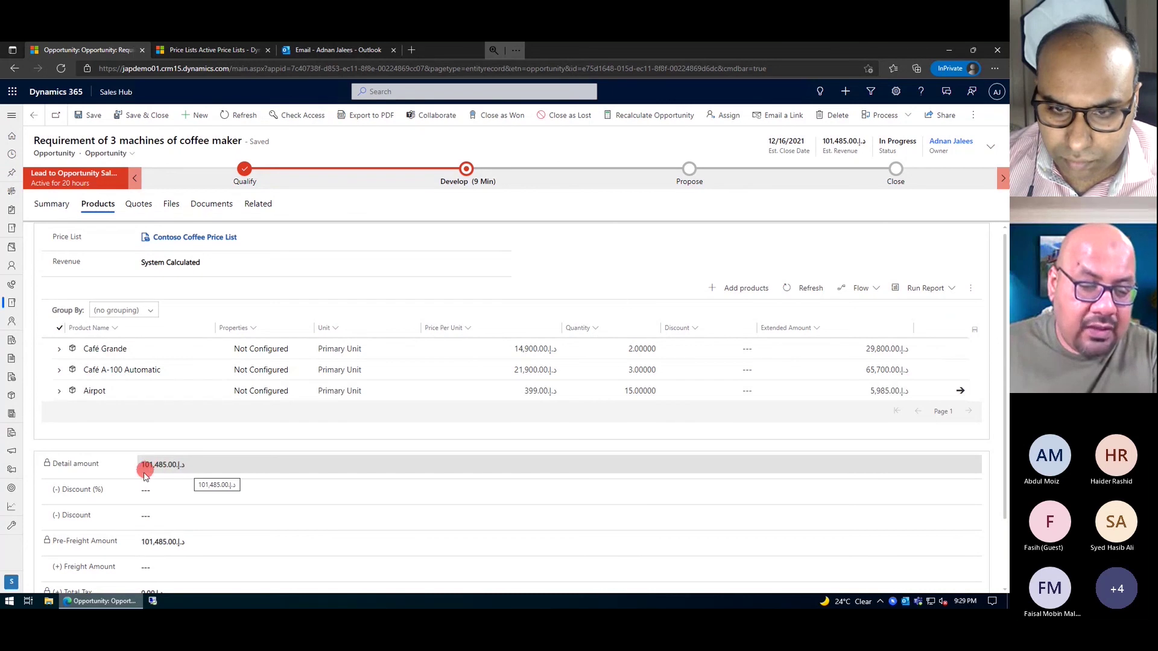
- Enter a 1,000 freight amount and save, bringing the total to 102,485.00
scroll(143, 476, "down", 2)
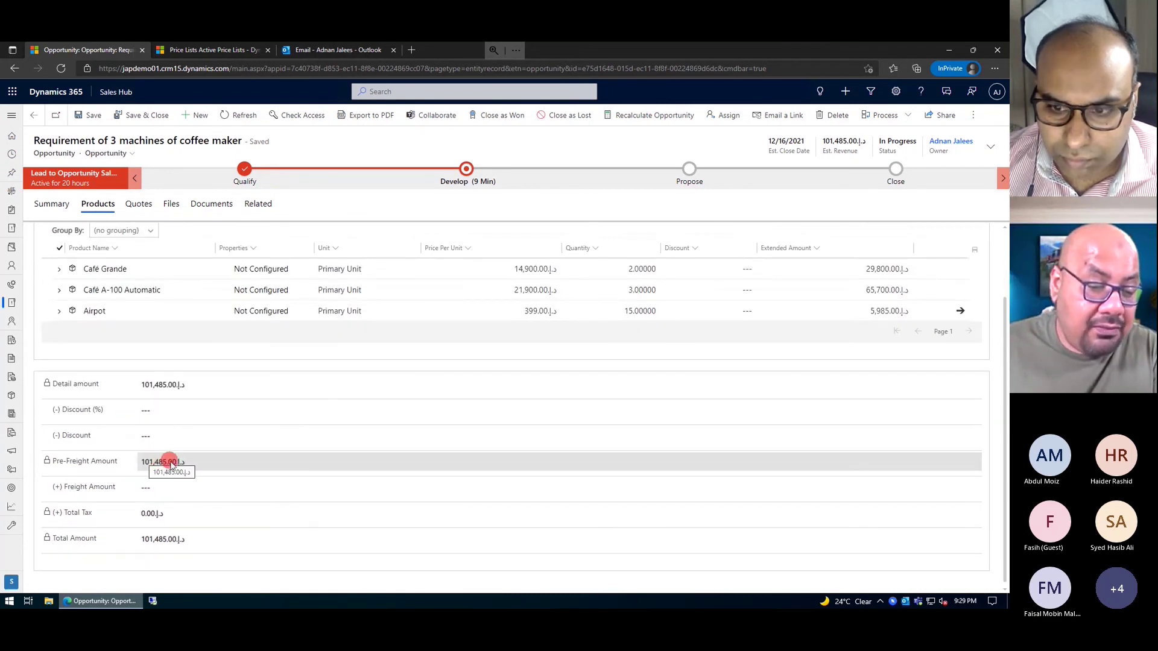
left_click(228, 481)
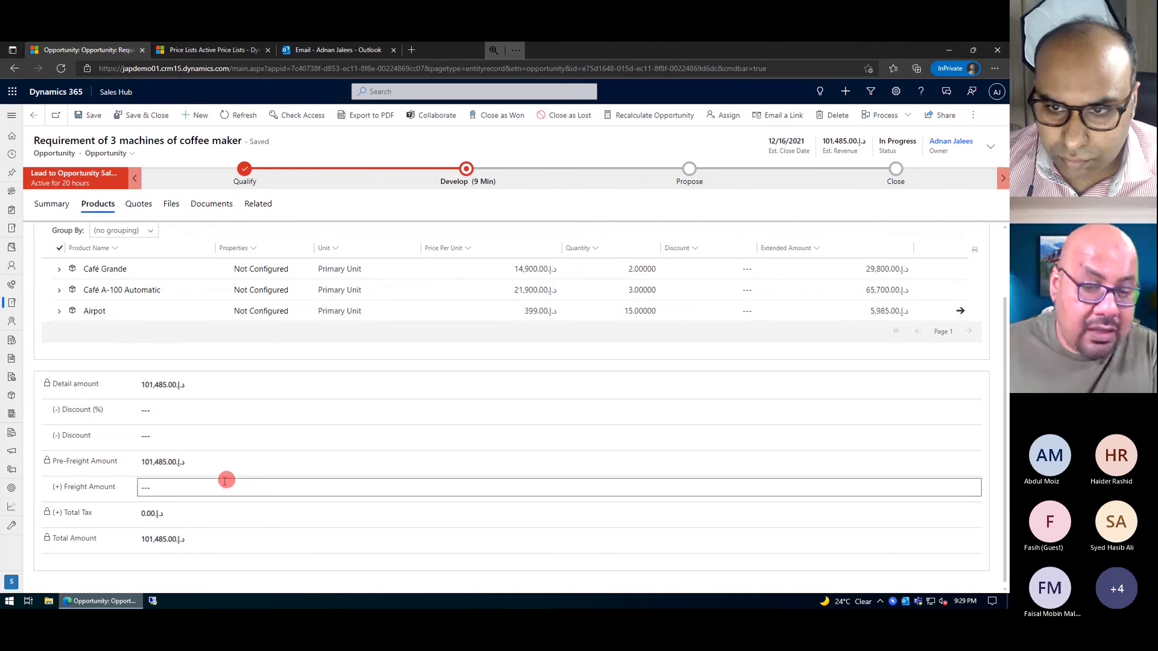
left_click(201, 495)
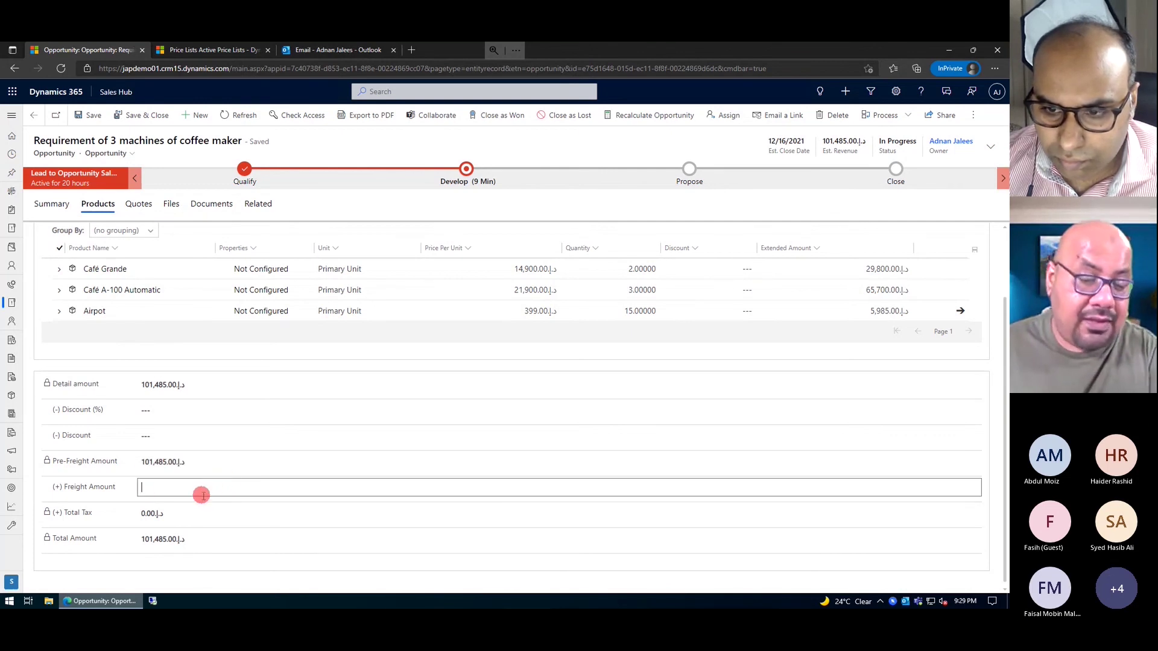
type("10")
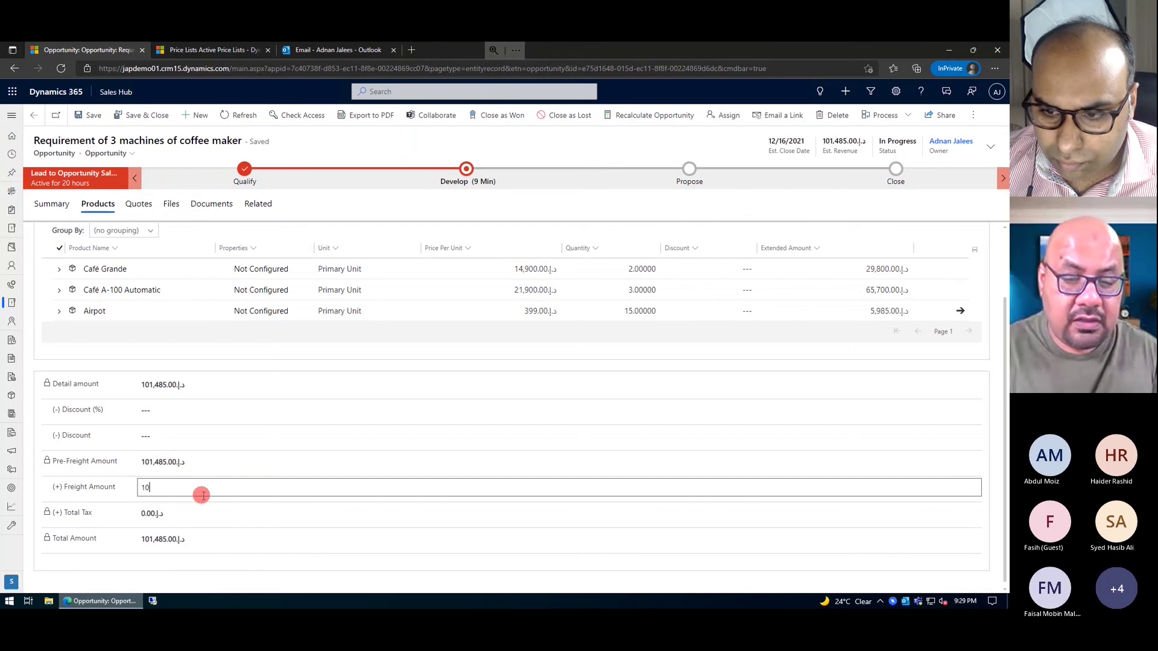
type("000.00د.إ")
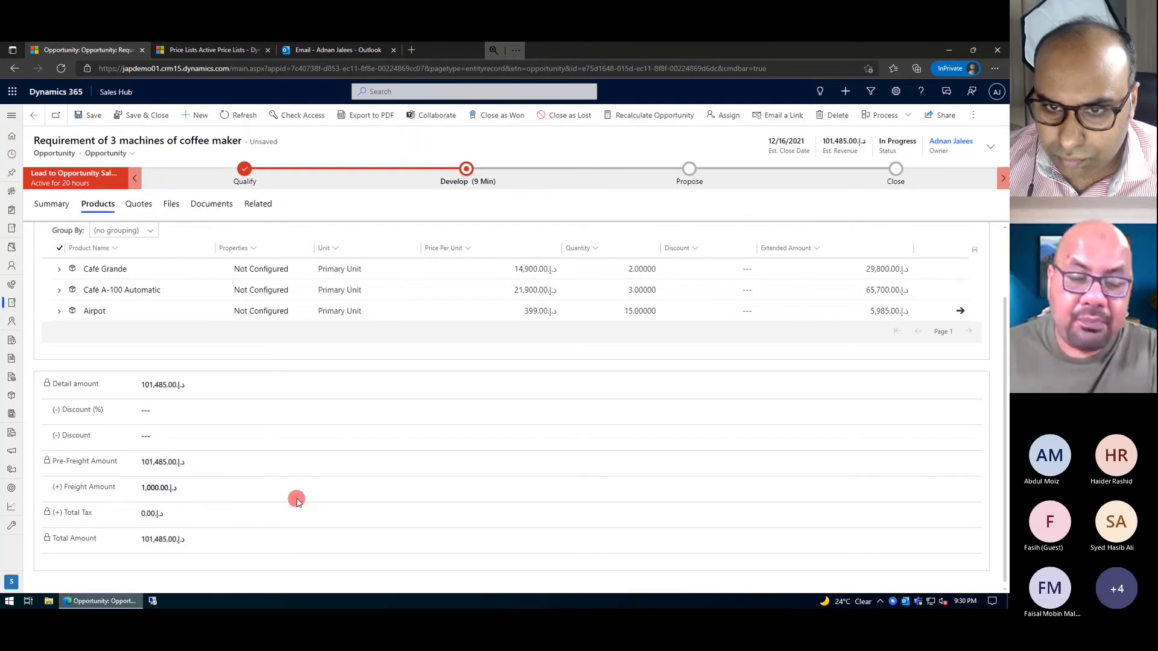
left_click(296, 500)
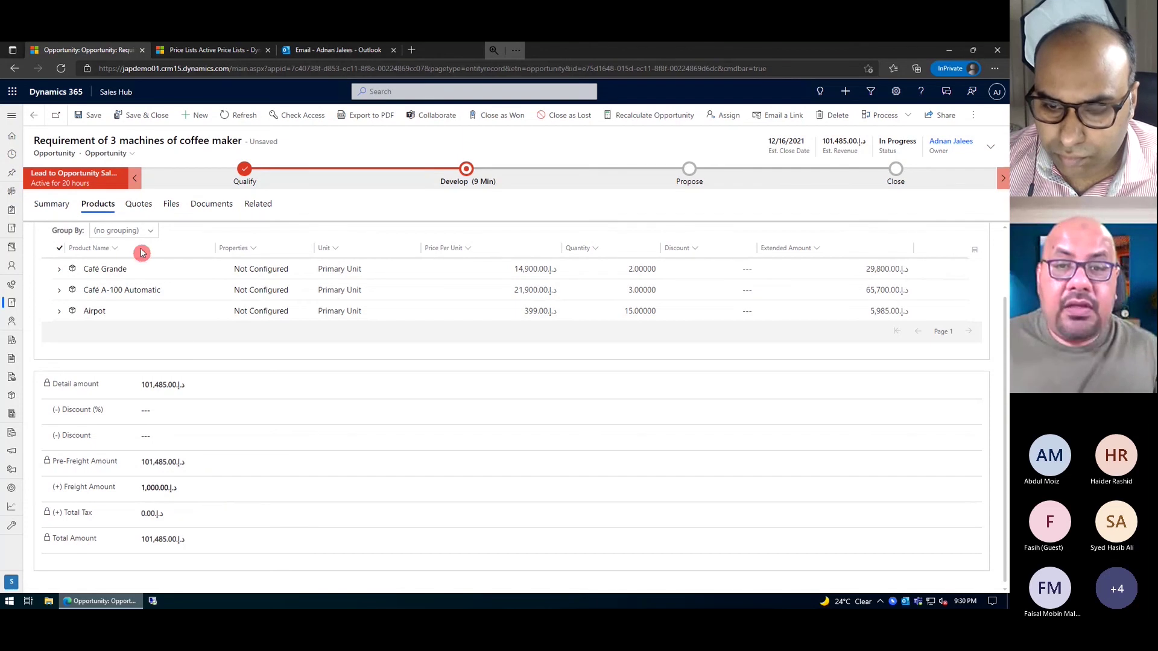
left_click(90, 115)
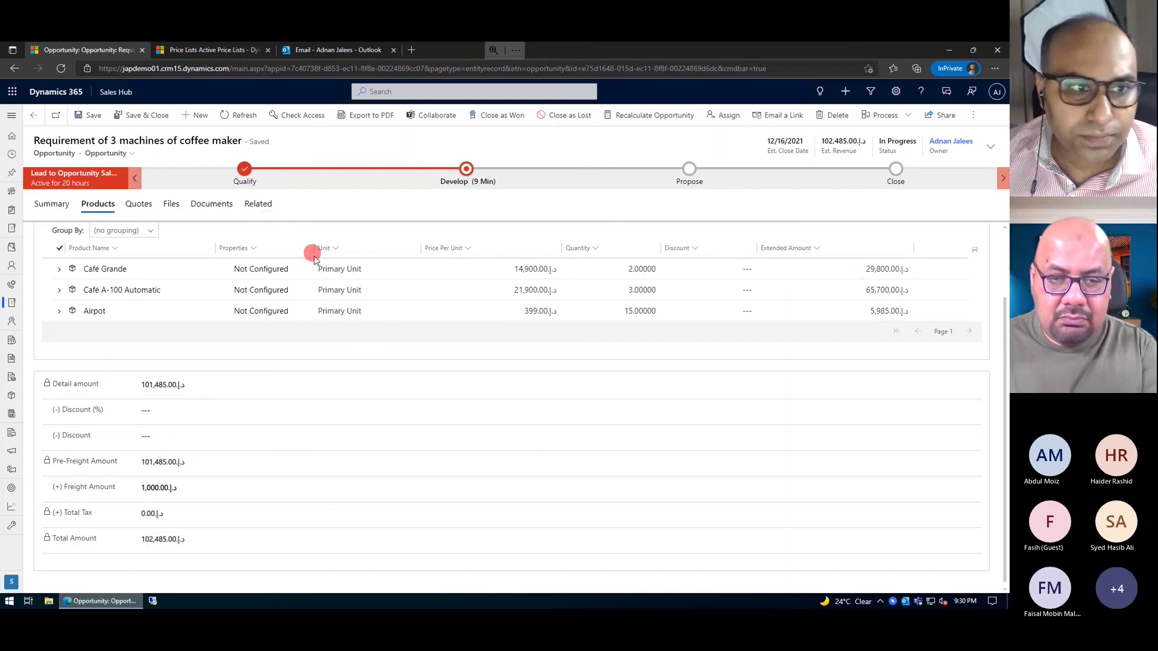
left_click(56, 205)
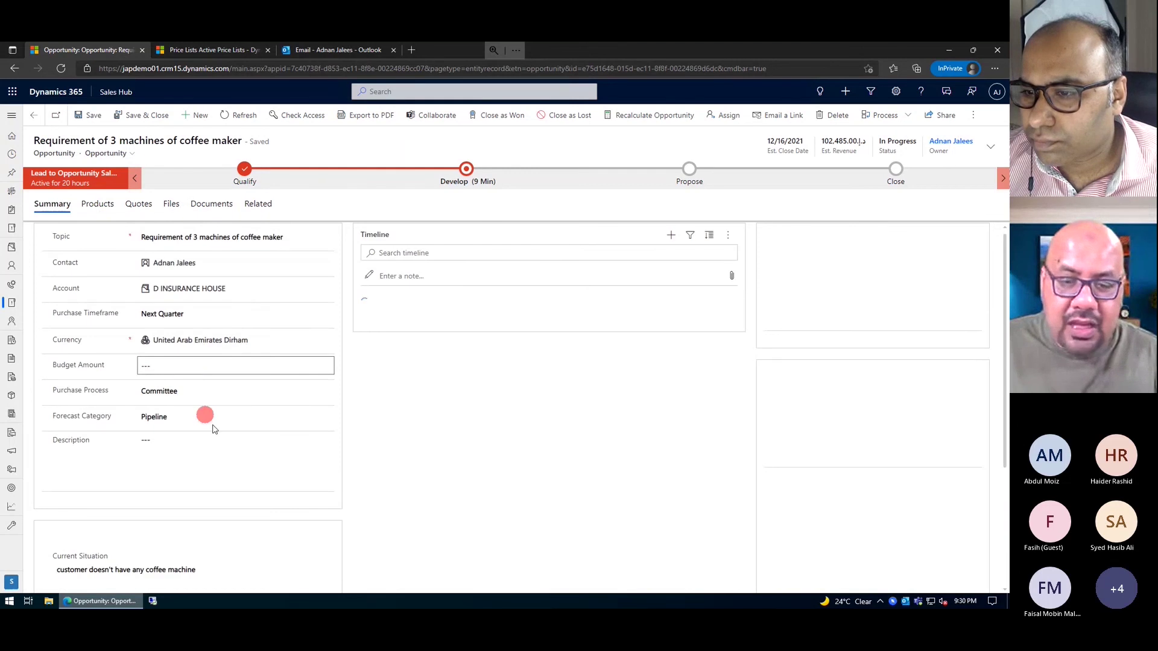
scroll(211, 422, "down", 2)
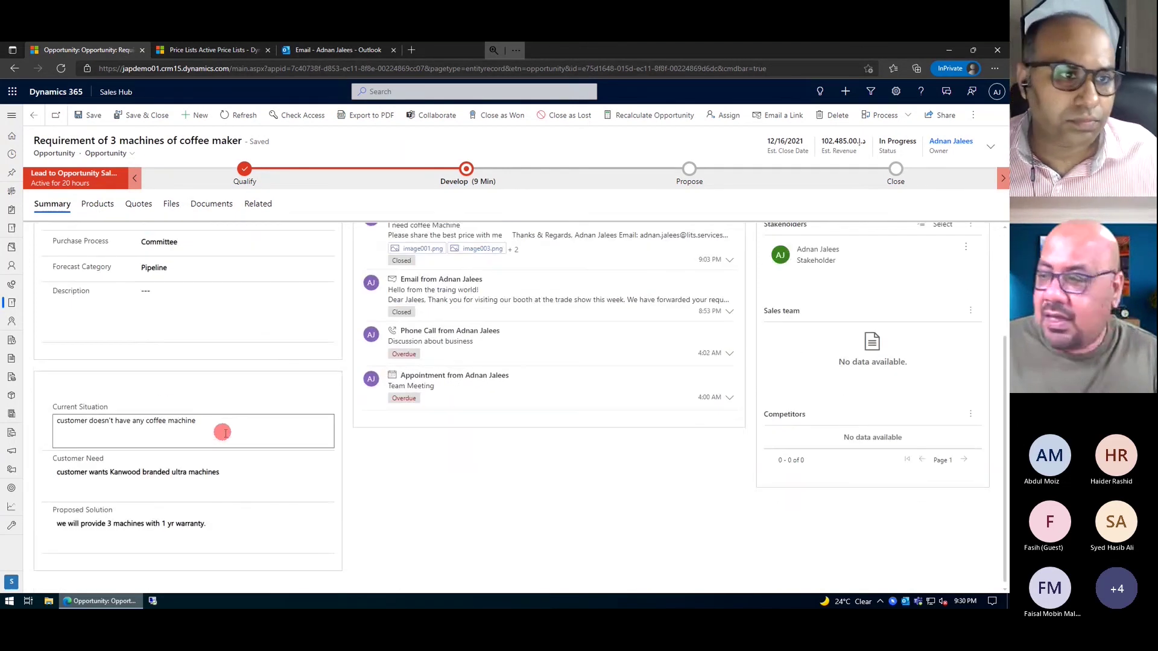
scroll(257, 429, "up", 3)
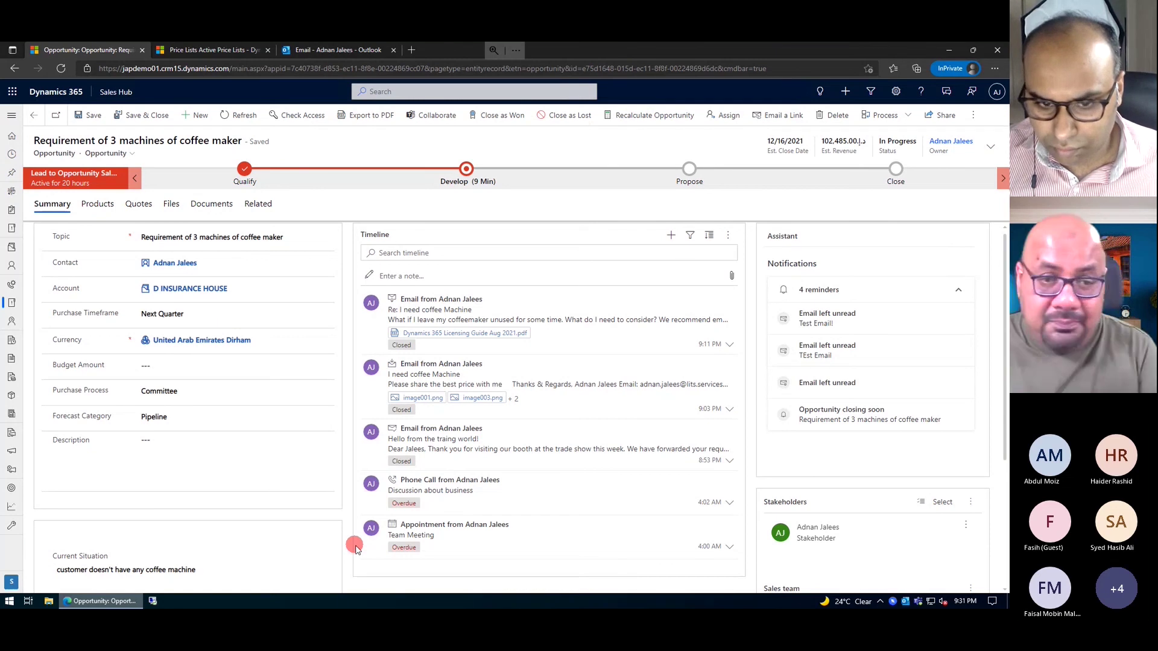
left_click(91, 204)
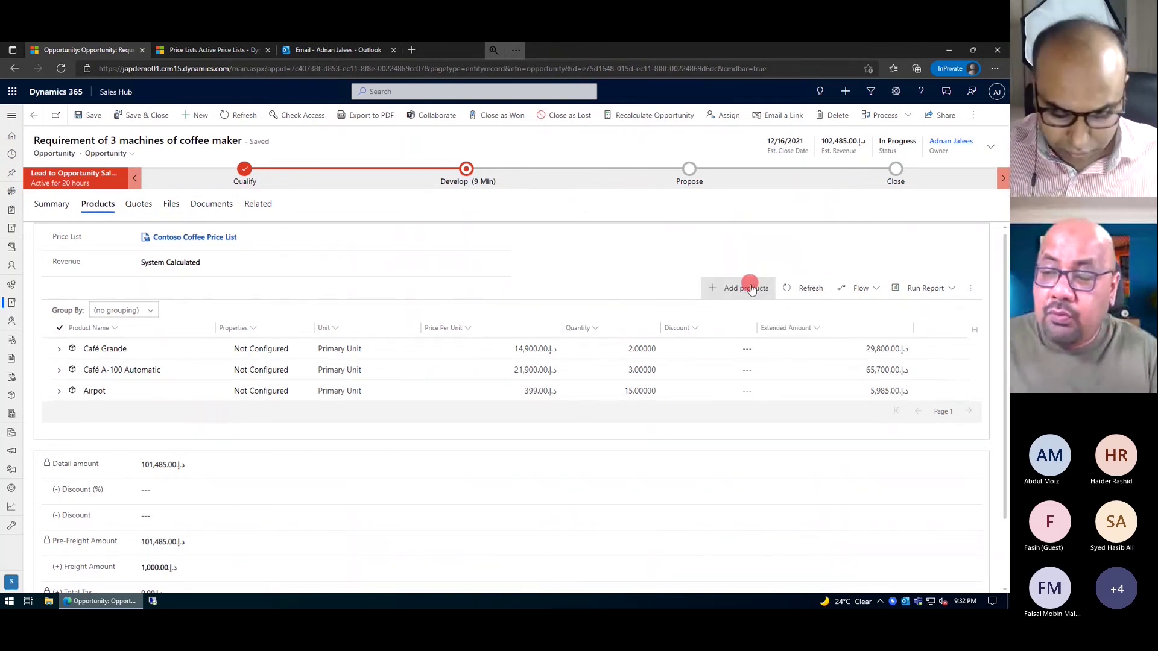
- Add a write-in product '30 KG Coffee Beans' at 30.00 per unit, quantity 10
left_click(736, 298)
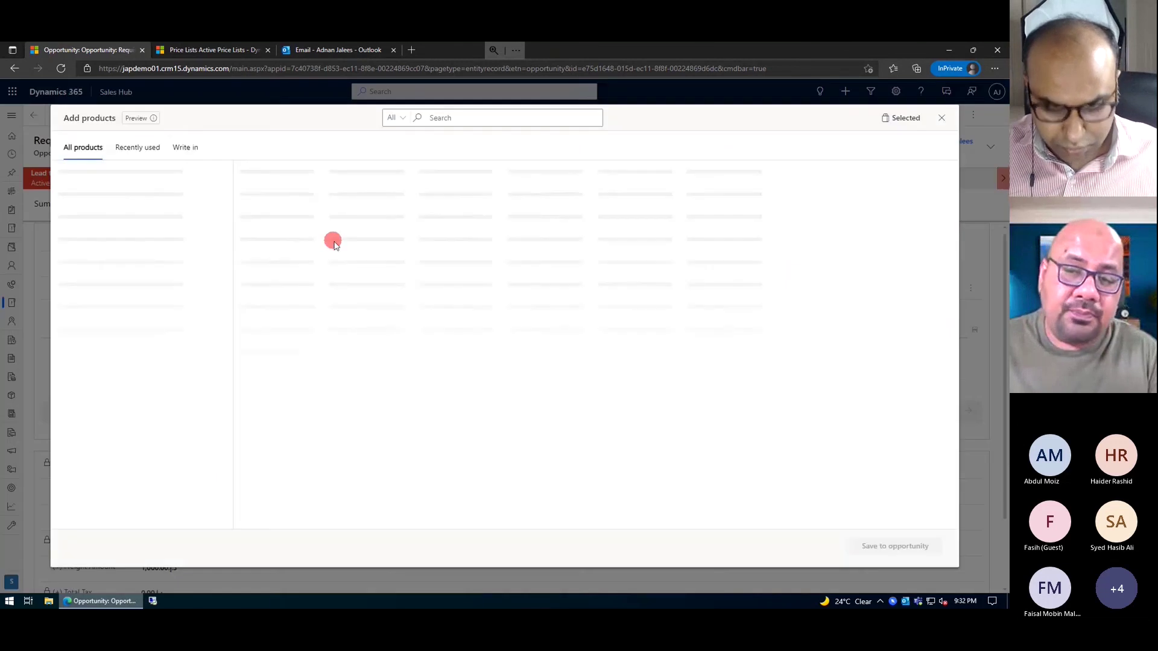
left_click(186, 143)
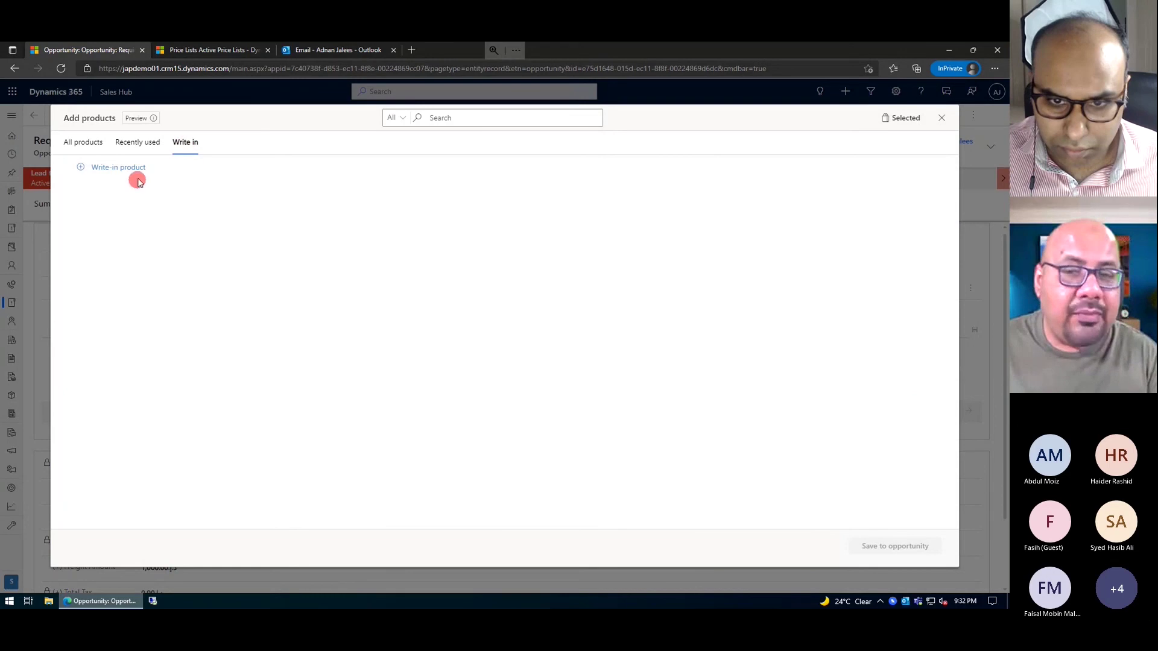
left_click(108, 175)
left_click(135, 225)
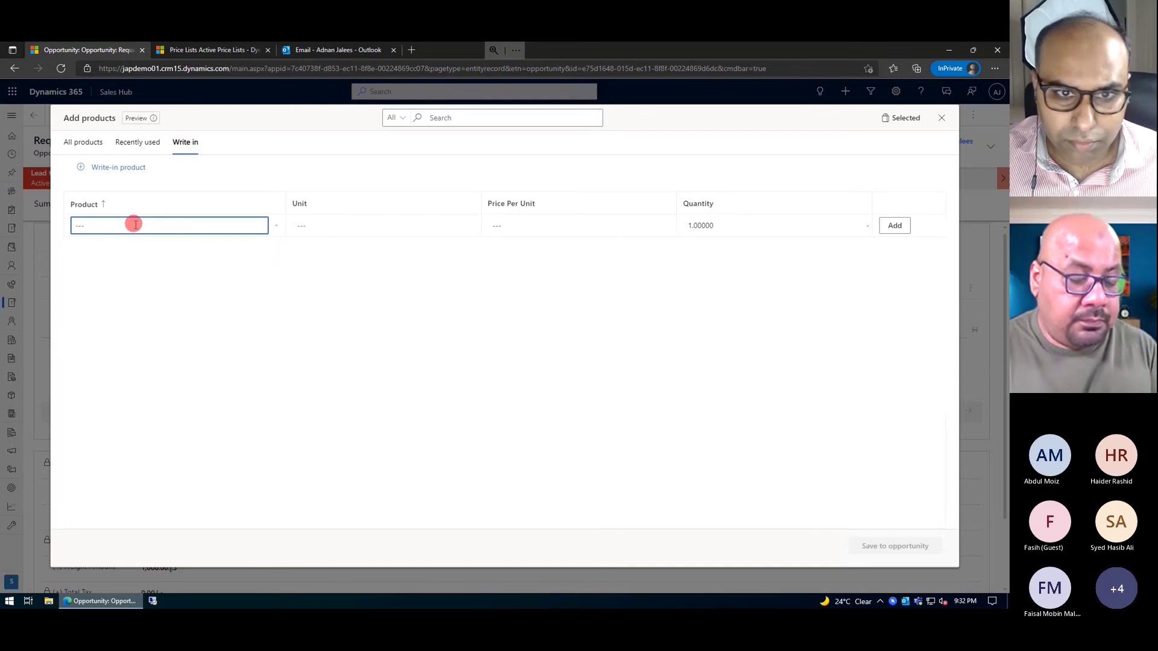
type("30 KG")
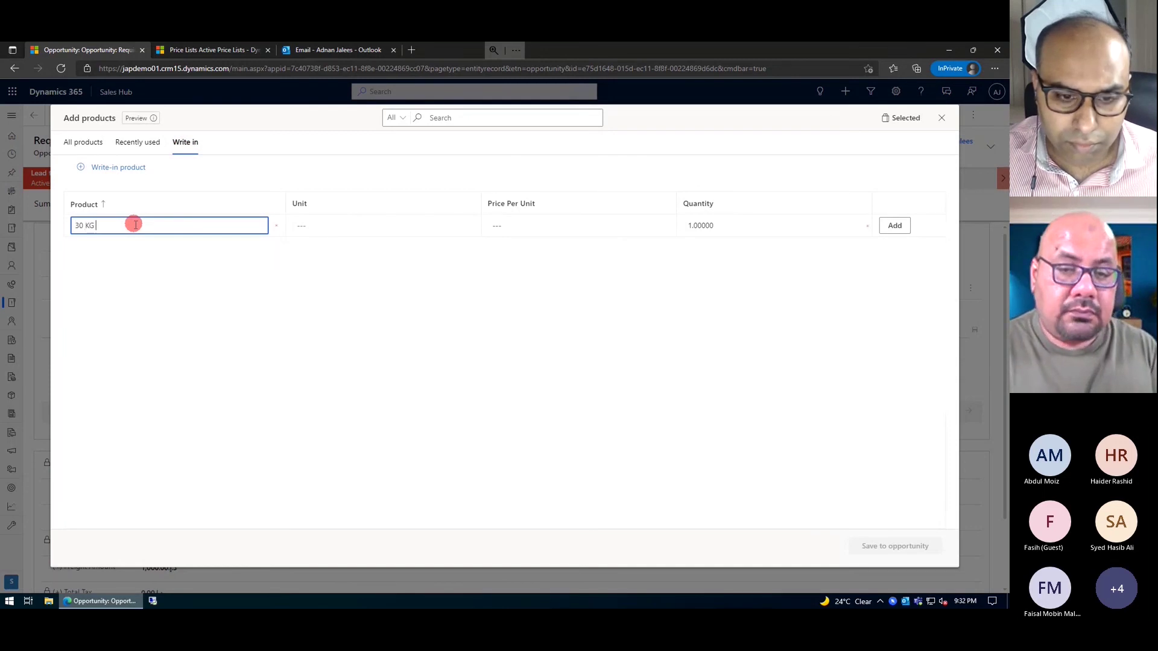
type(" Coffee")
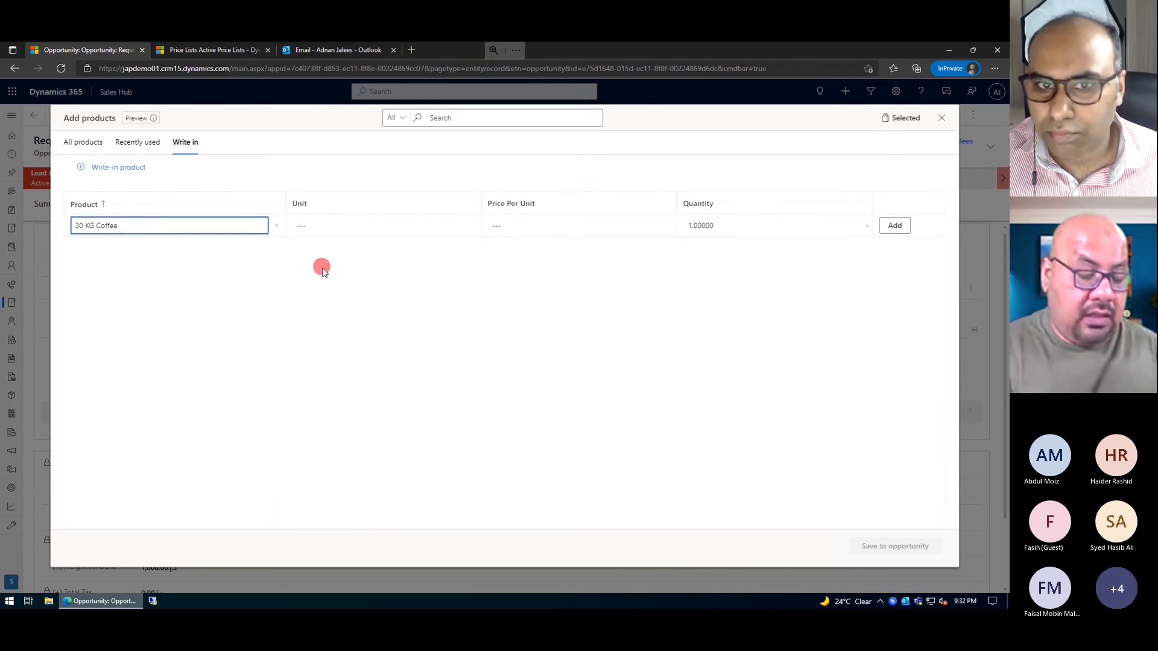
type(" Beans")
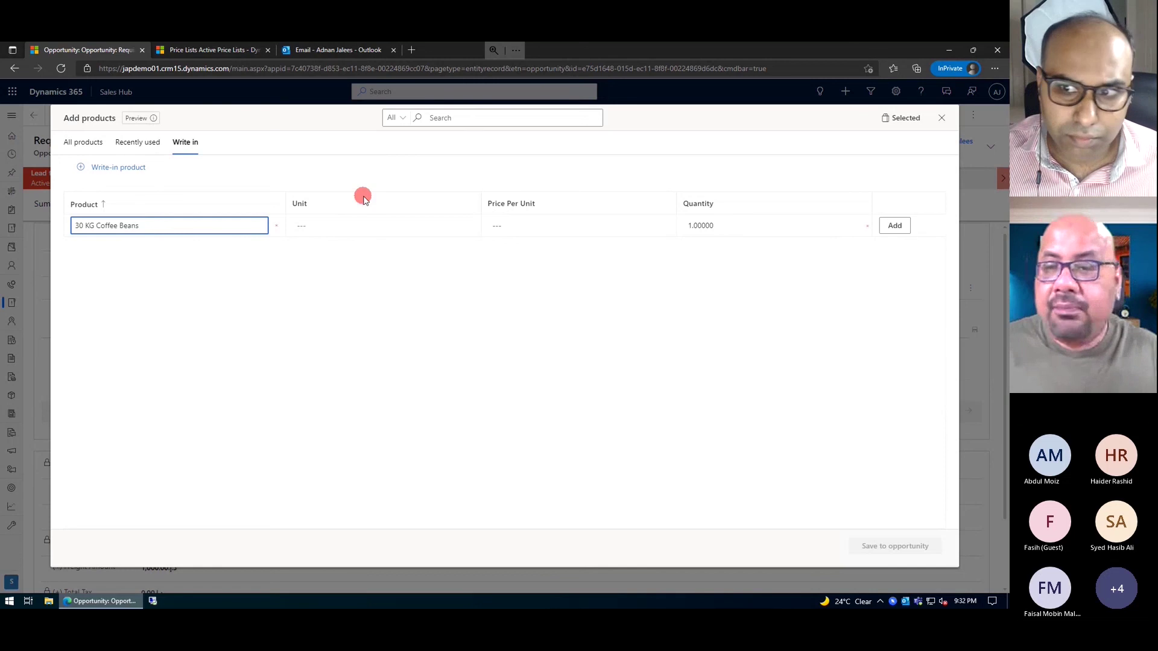
left_click(537, 226)
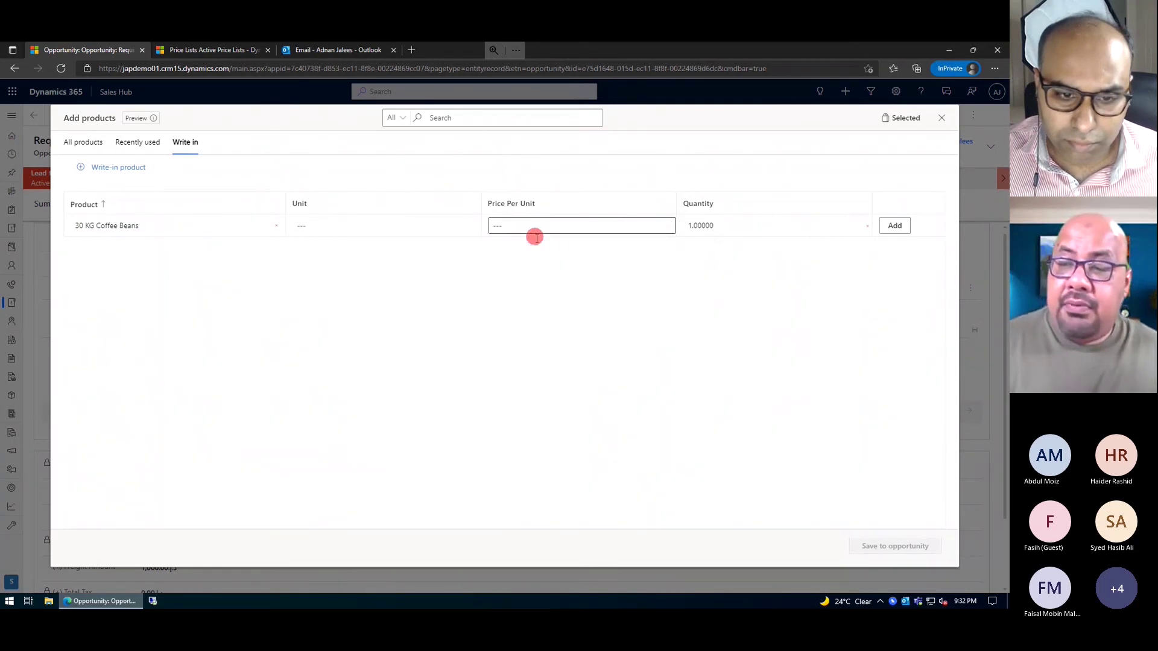
left_click(534, 231)
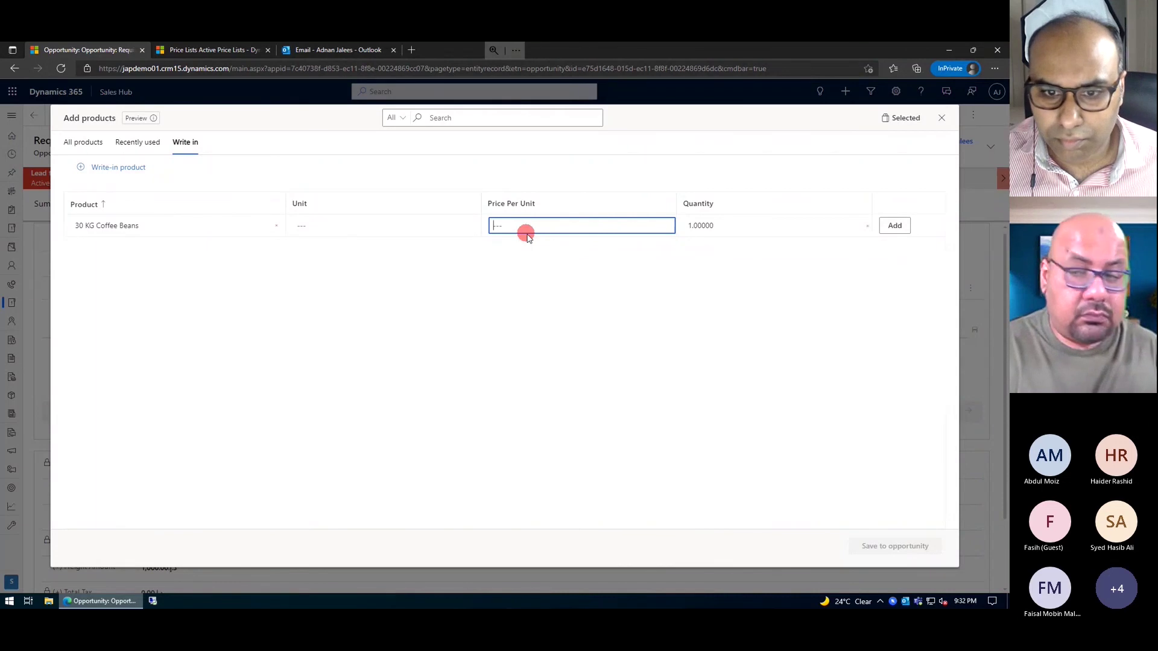
type("30")
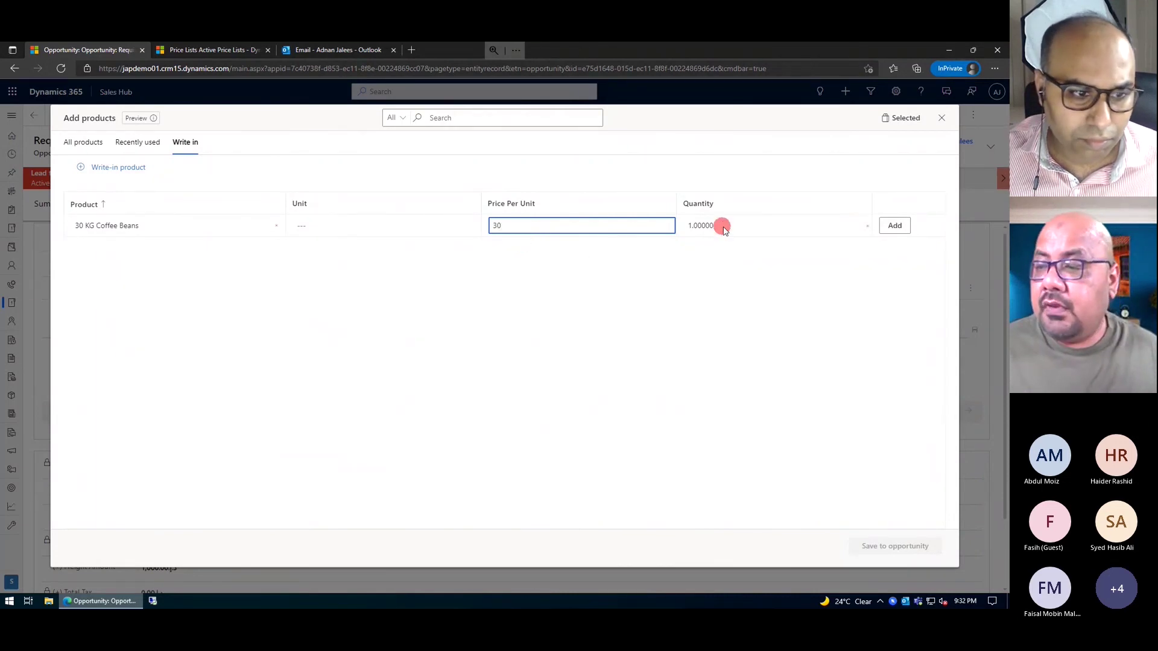
left_click(722, 225)
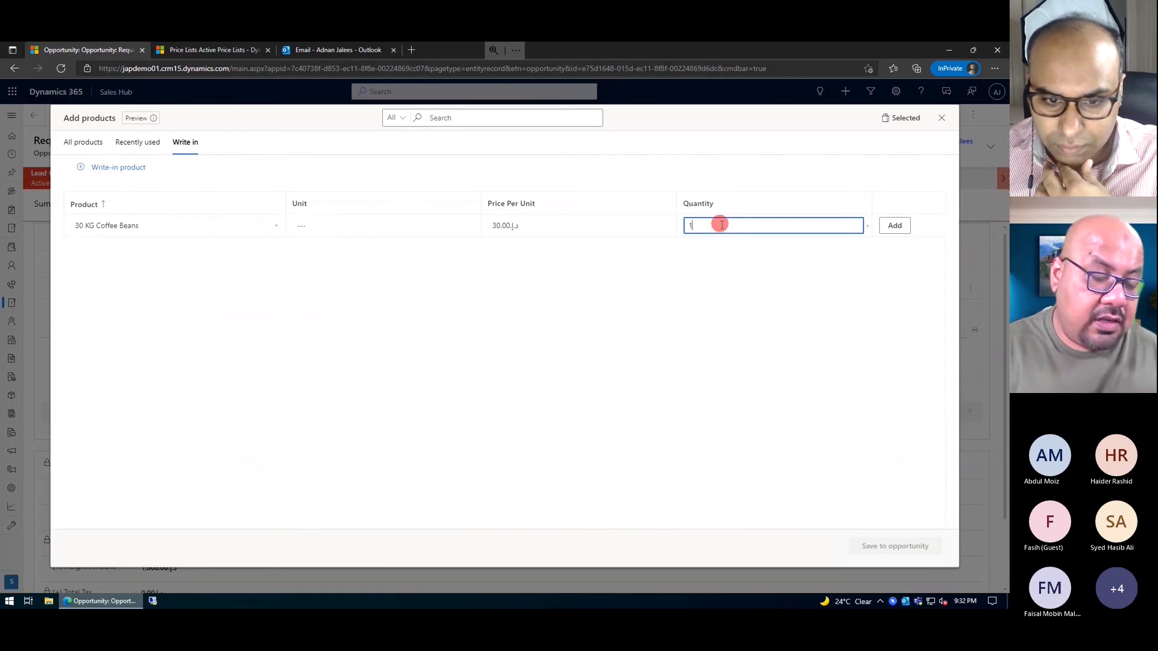
type("0")
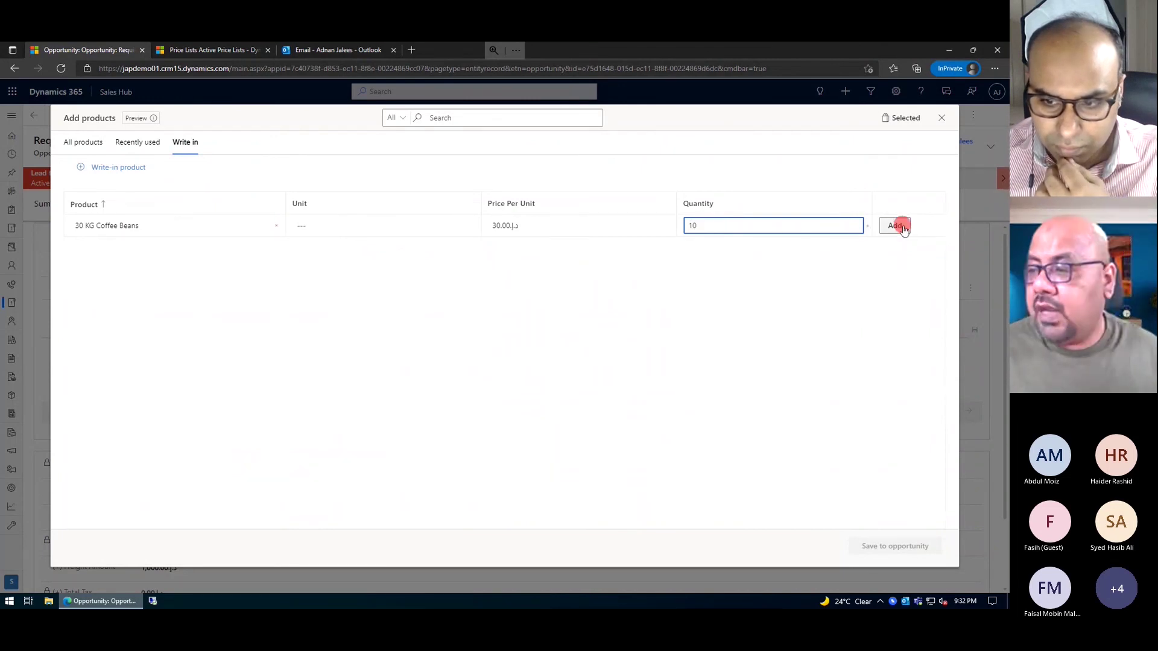
left_click(895, 225)
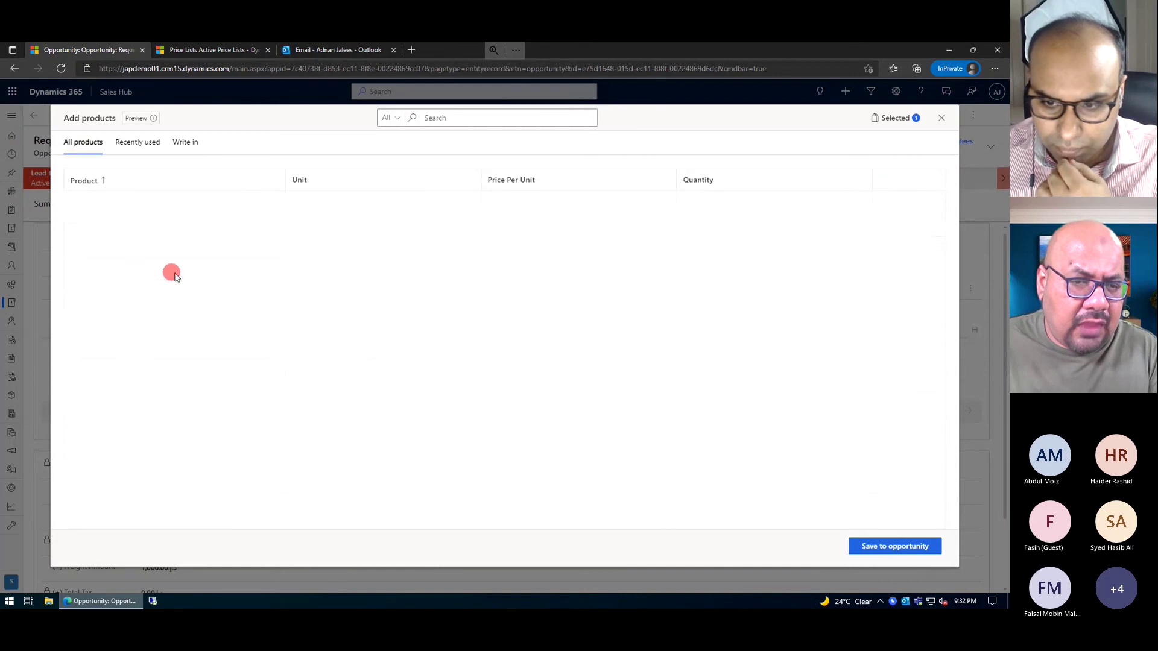
- Save the coffee beans line and return to the Summary form showing est. revenue 102,785.00
left_click(890, 546)
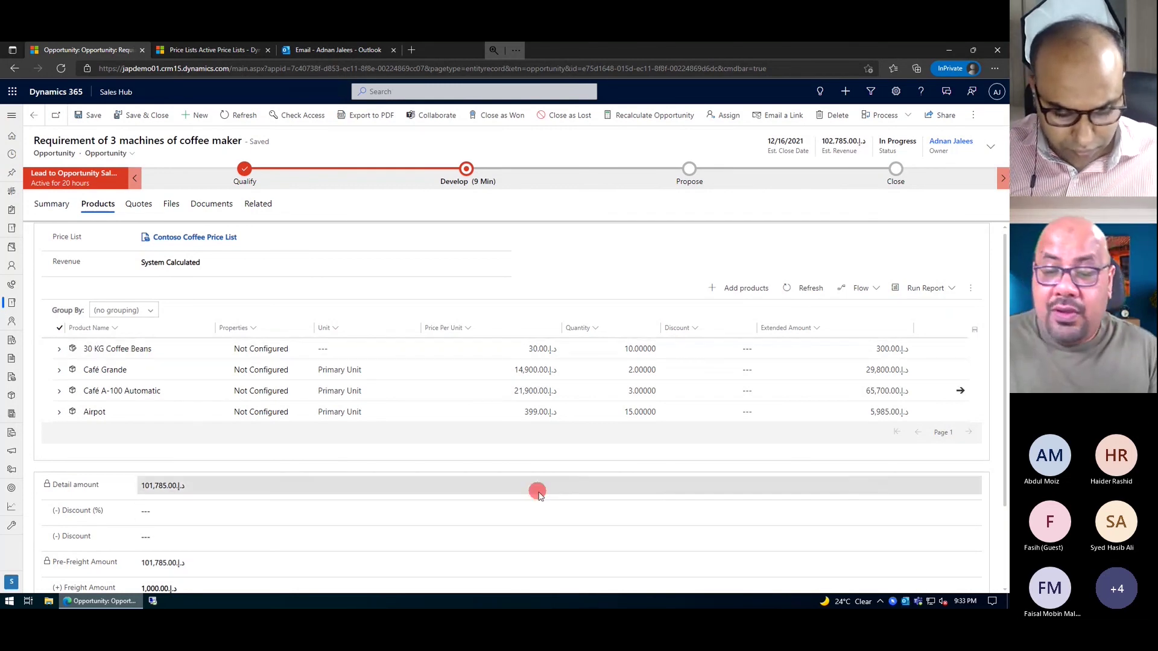
scroll(288, 487, "down", 2)
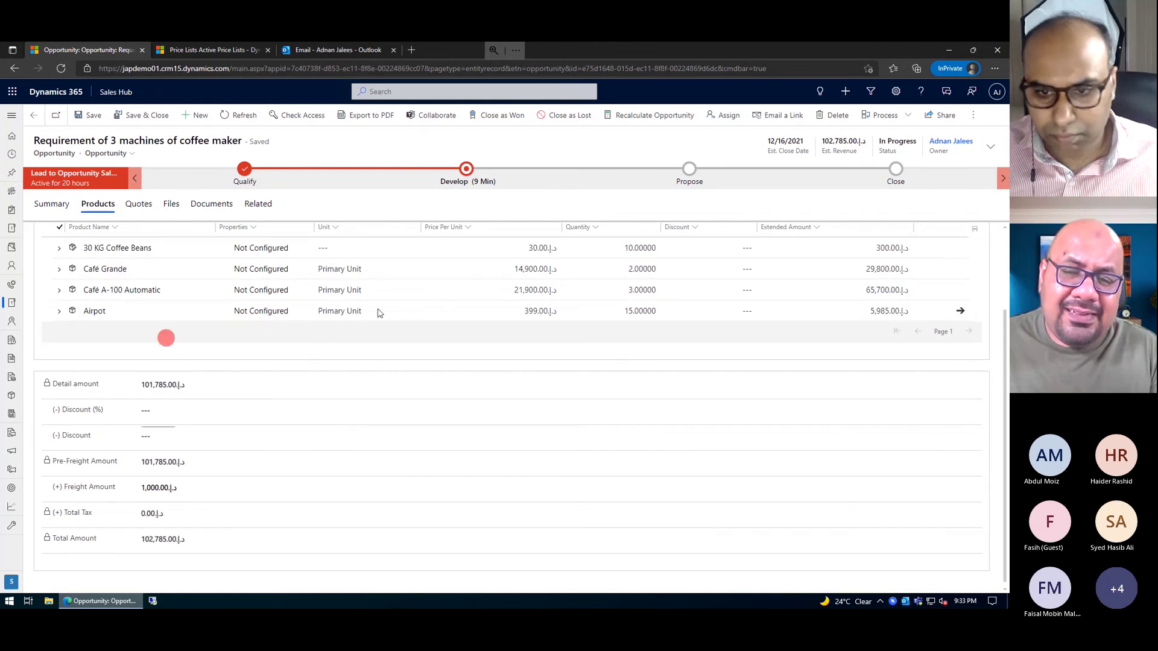
scroll(279, 366, "up", 2)
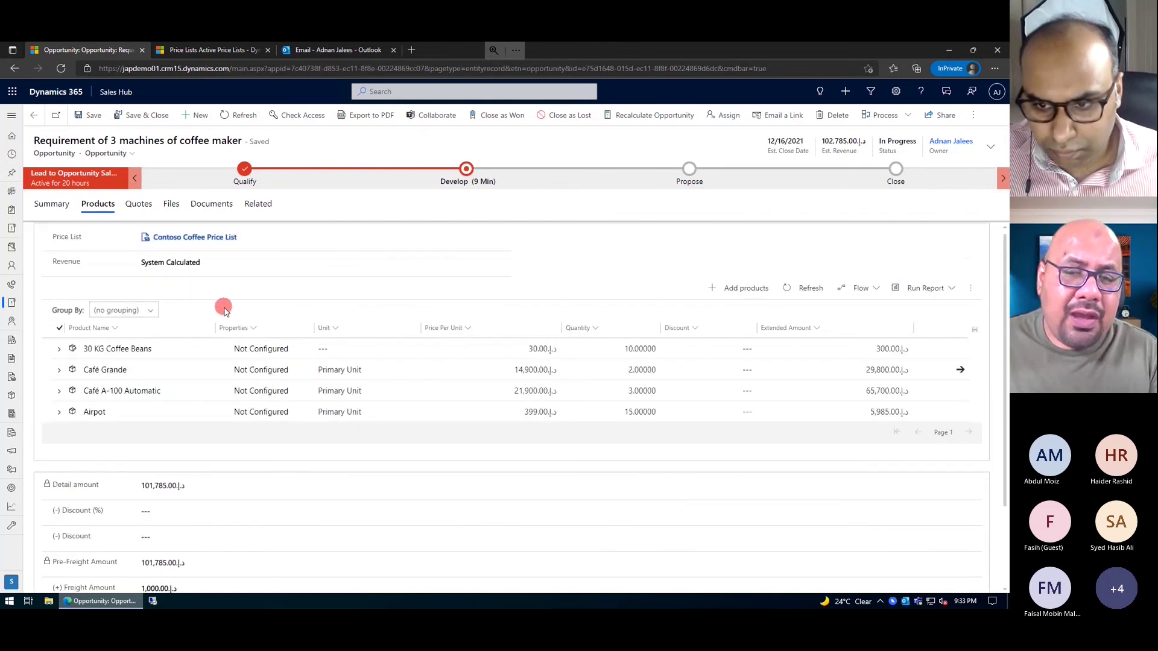
left_click(52, 204)
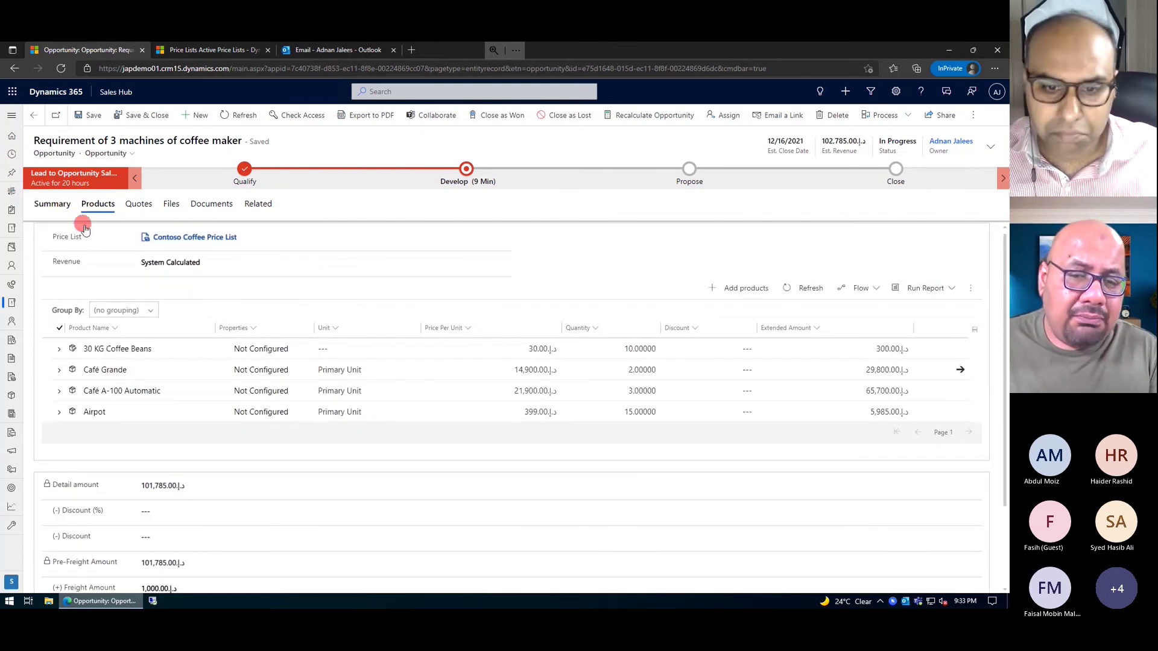
scroll(222, 528, "down", 2)
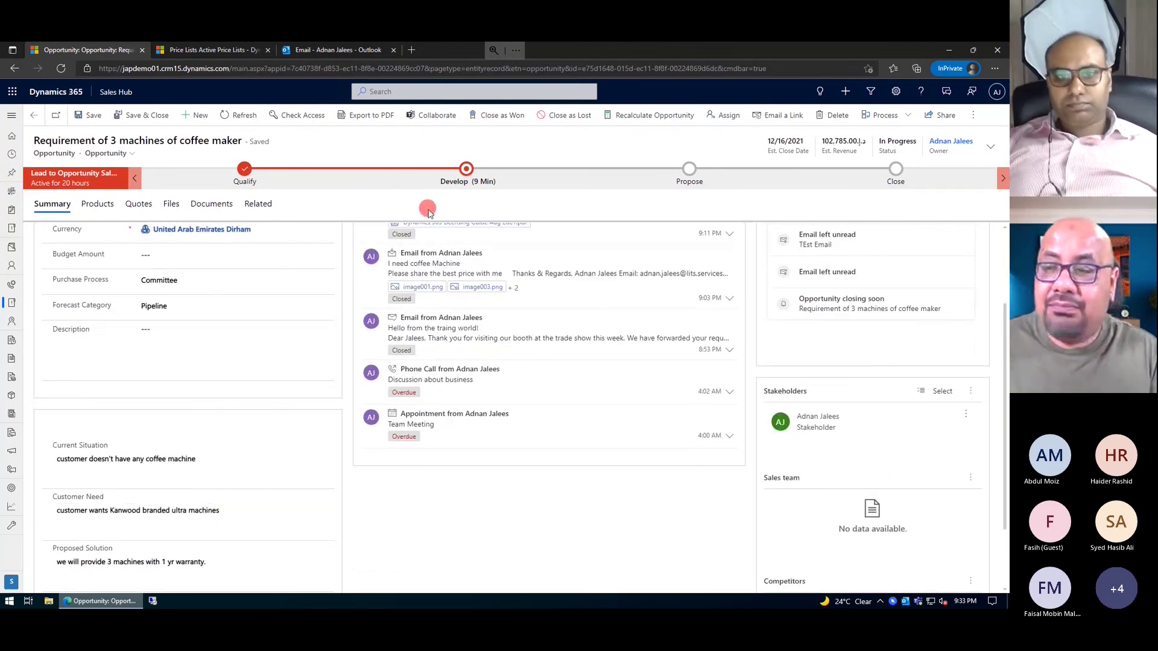
scroll(236, 290, "up", 2)
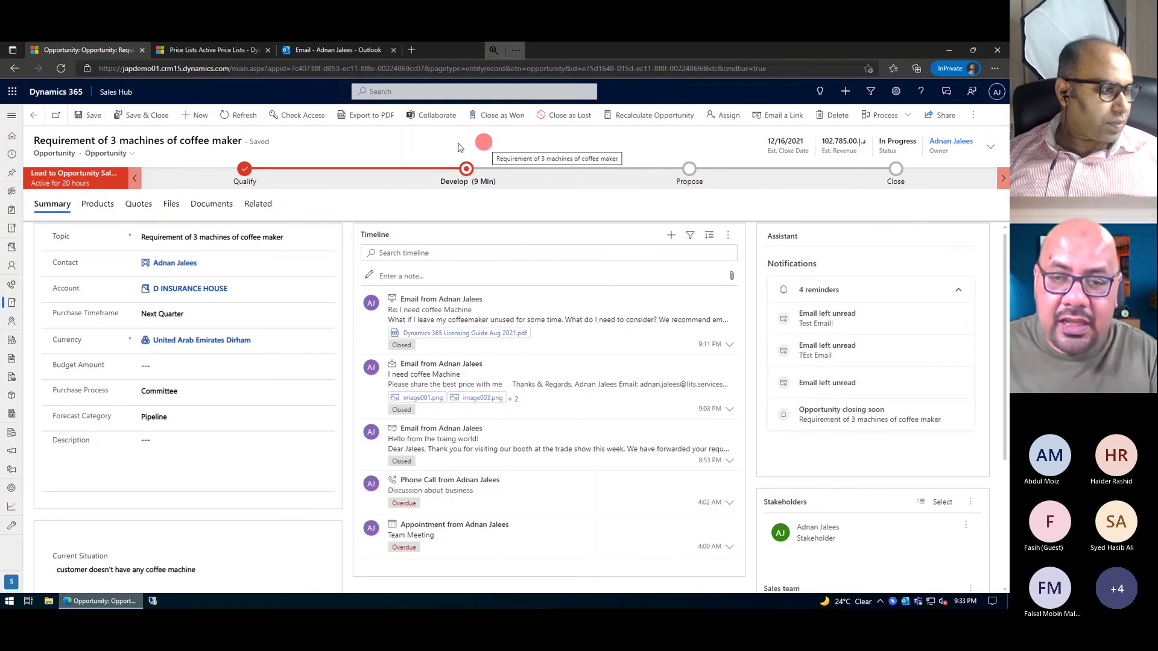
- Export the opportunity to PDF and review the preview pages
left_click(367, 116)
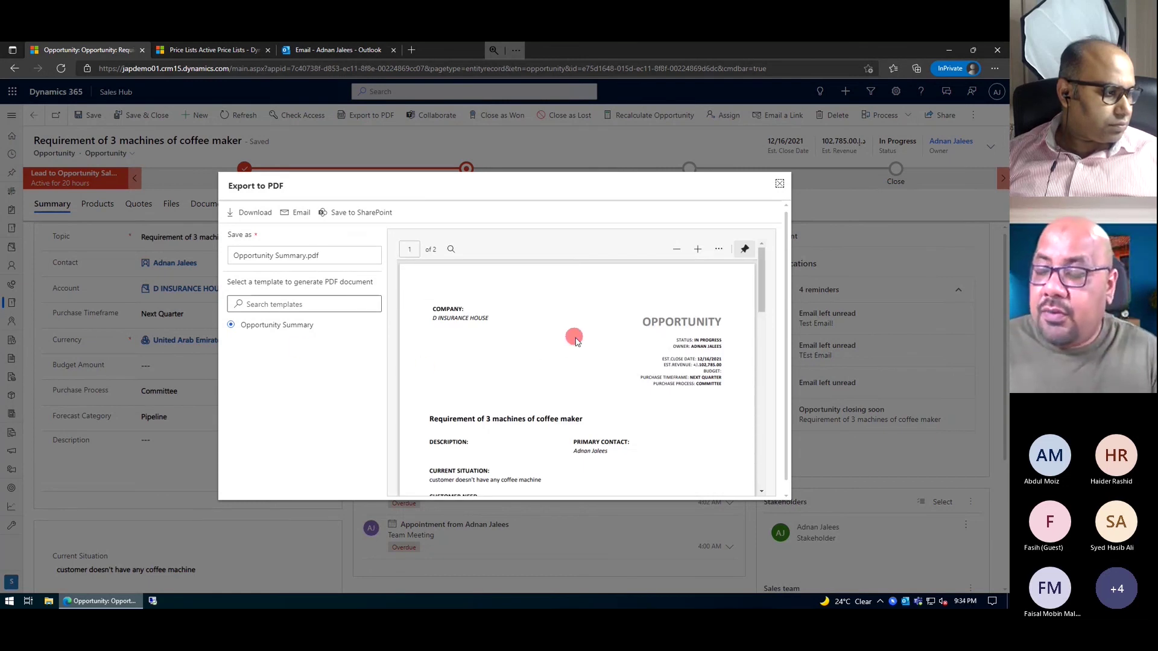
scroll(574, 340, "down", 1)
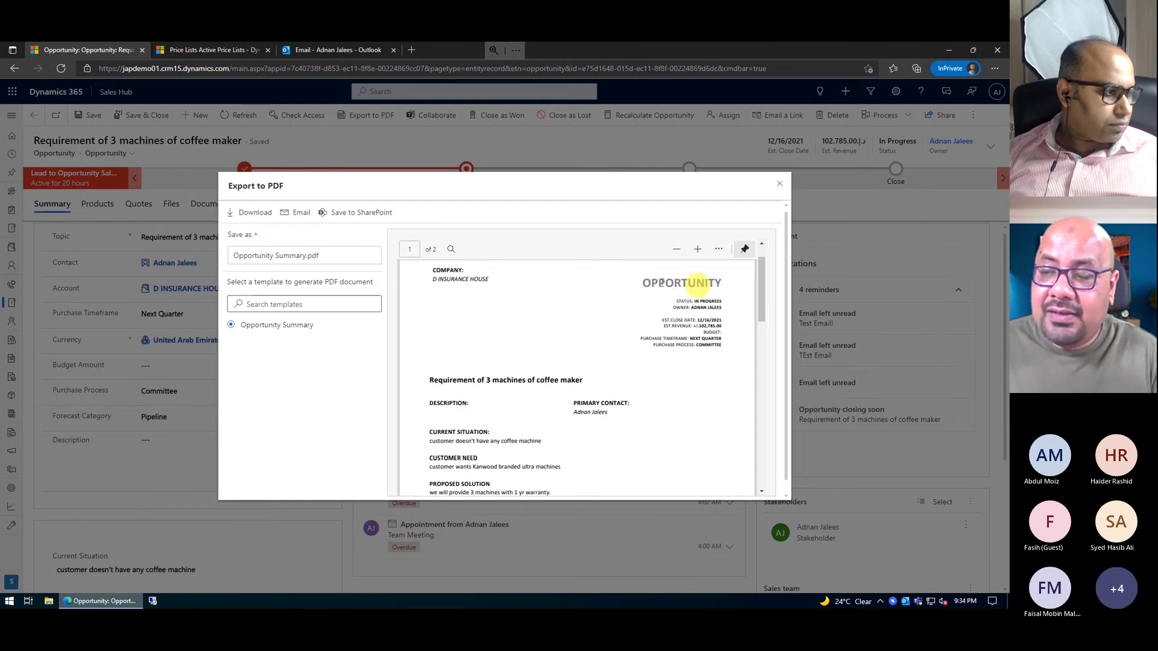
left_click_drag(662, 284, 711, 285)
left_click(609, 339)
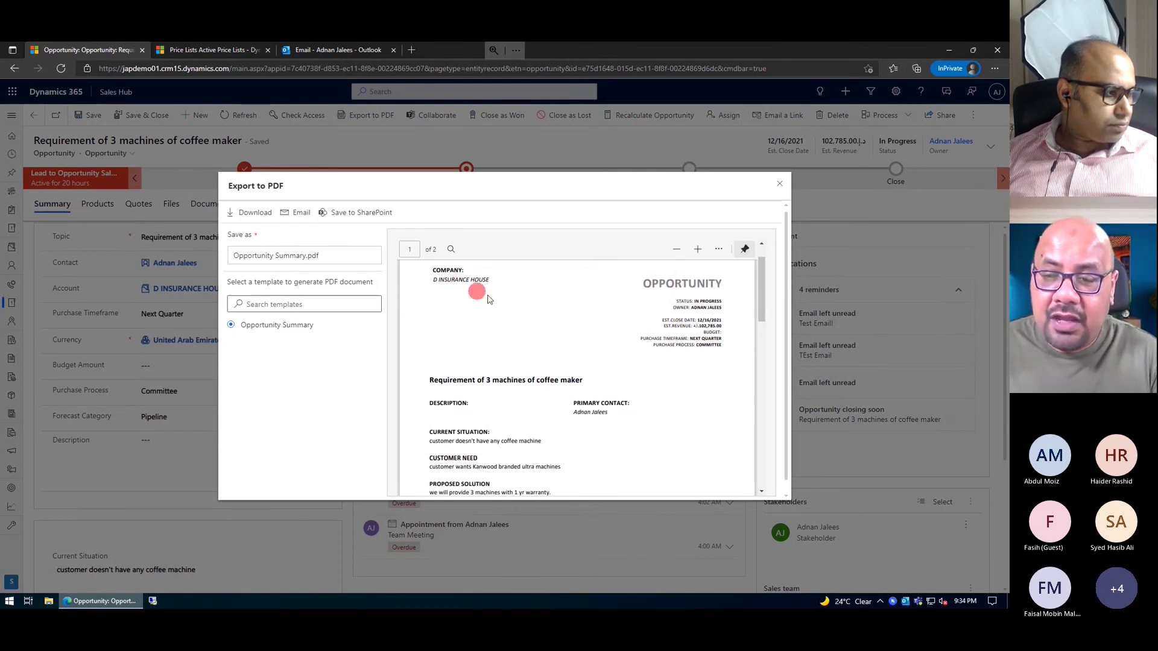
scroll(486, 294, "up", 1)
scroll(504, 351, "down", 1)
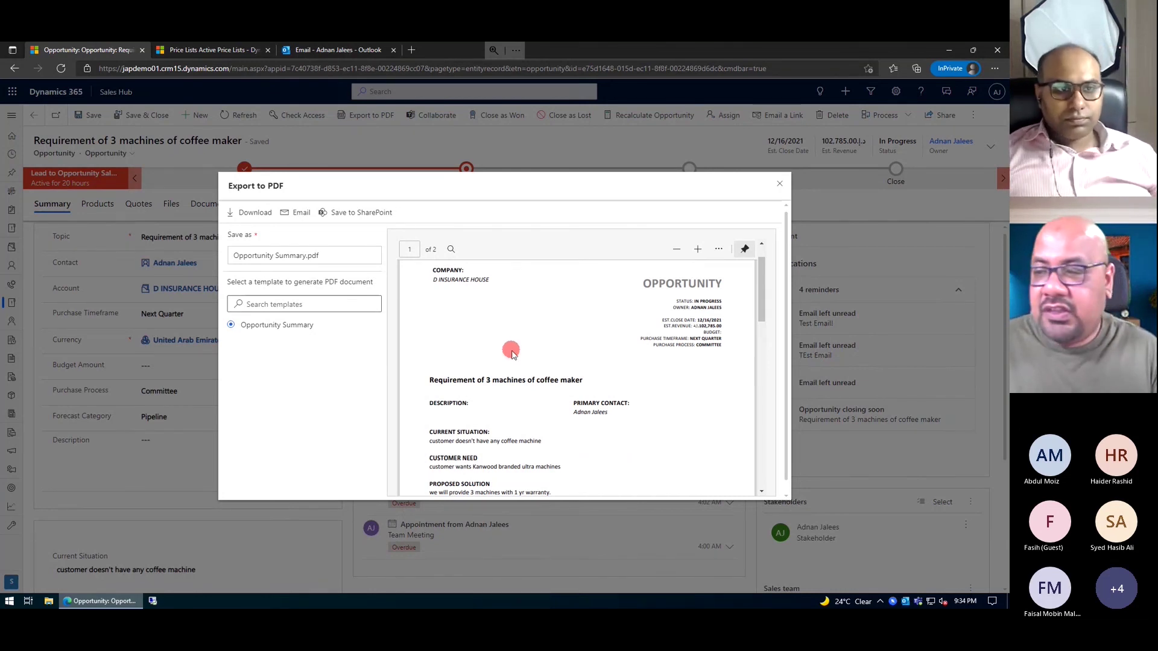
scroll(511, 353, "down", 1)
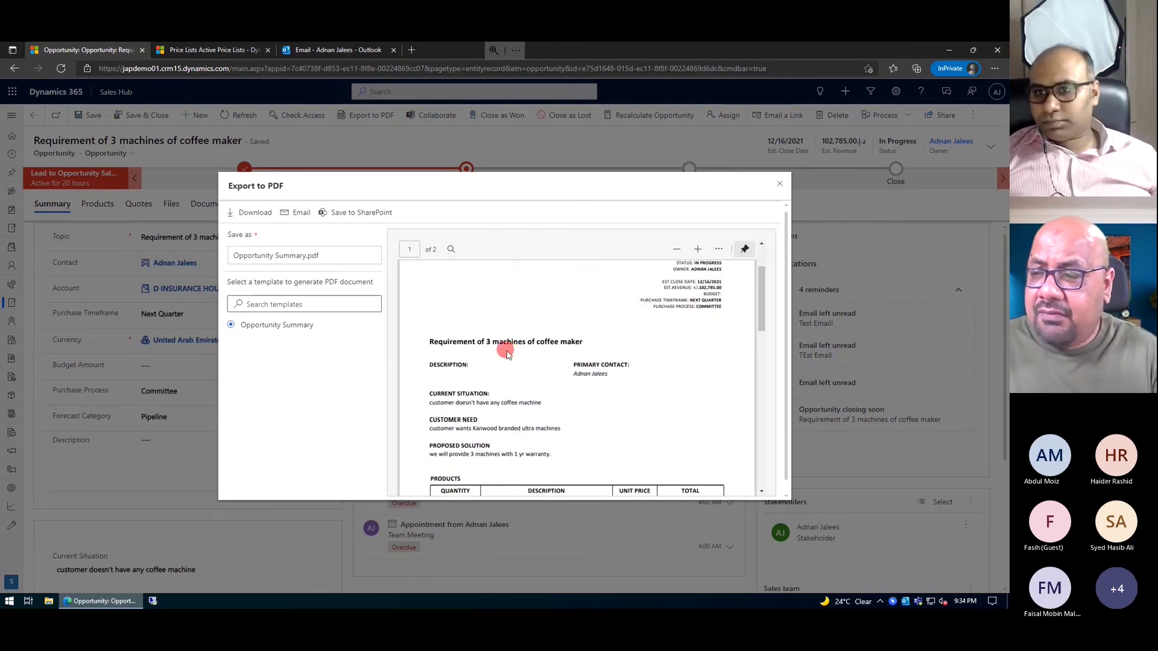
scroll(511, 352, "up", 2)
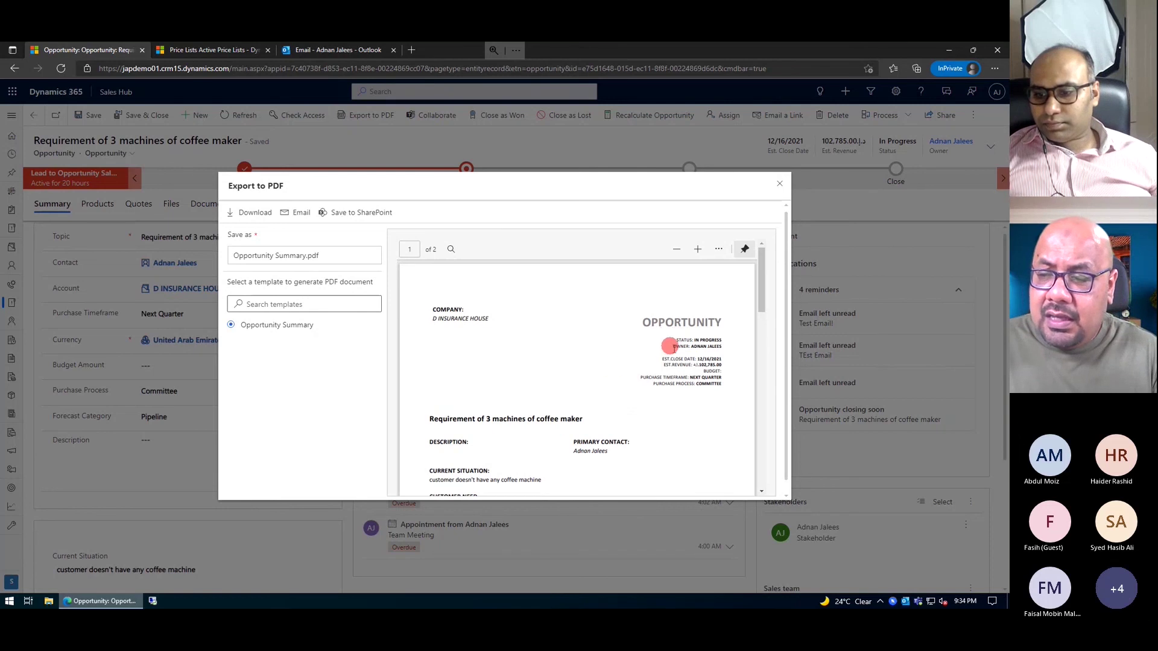
scroll(661, 350, "down", 2)
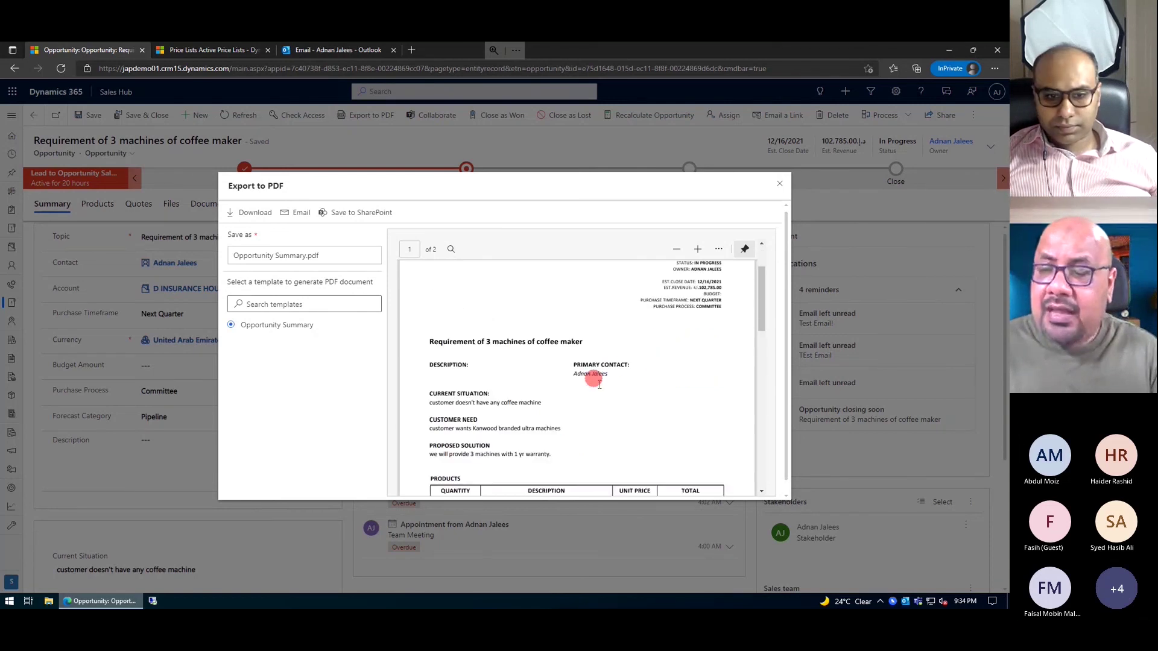
scroll(518, 379, "down", 3)
scroll(524, 457, "up", 5)
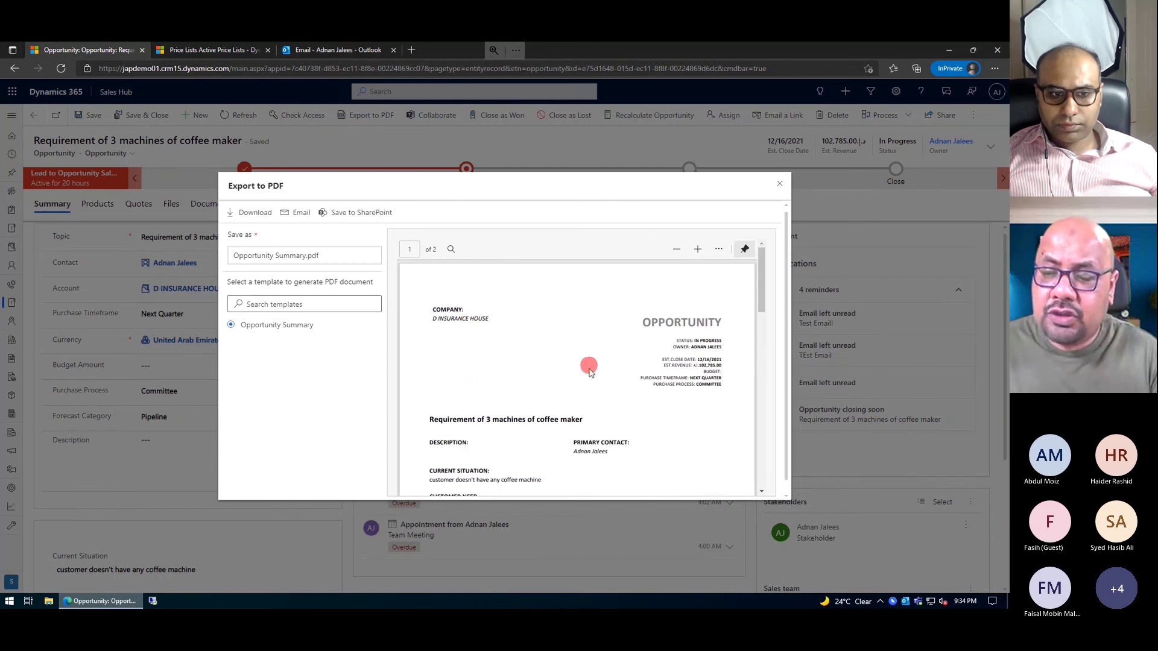
scroll(585, 368, "down", 4)
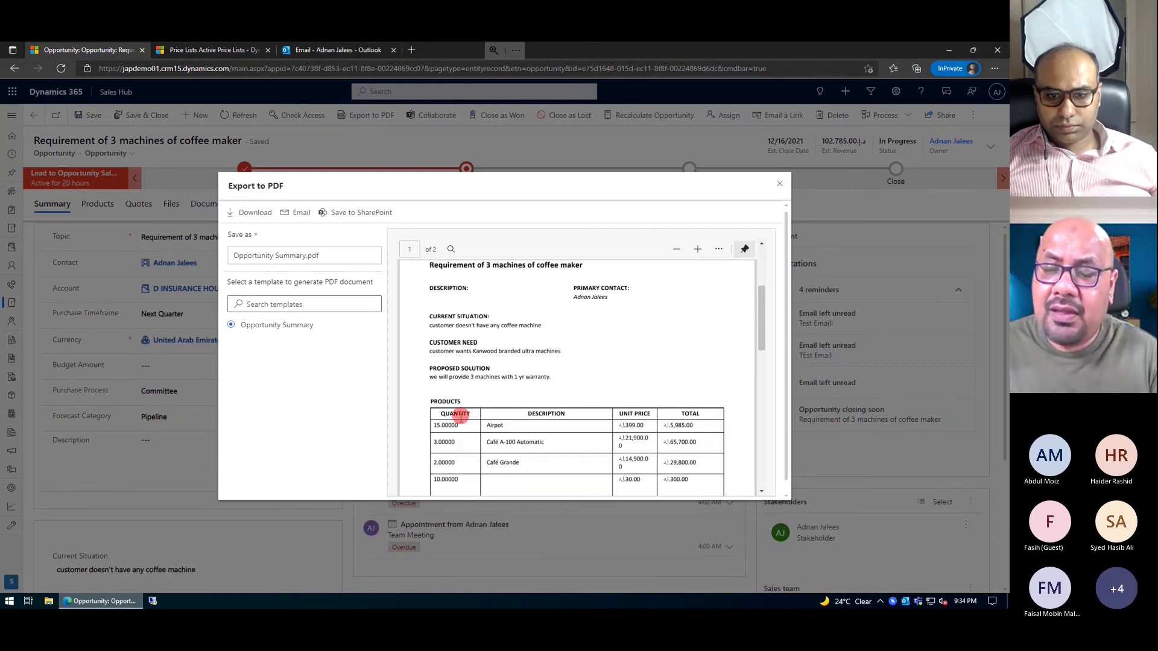
scroll(461, 416, "down", 1)
scroll(552, 409, "down", 1)
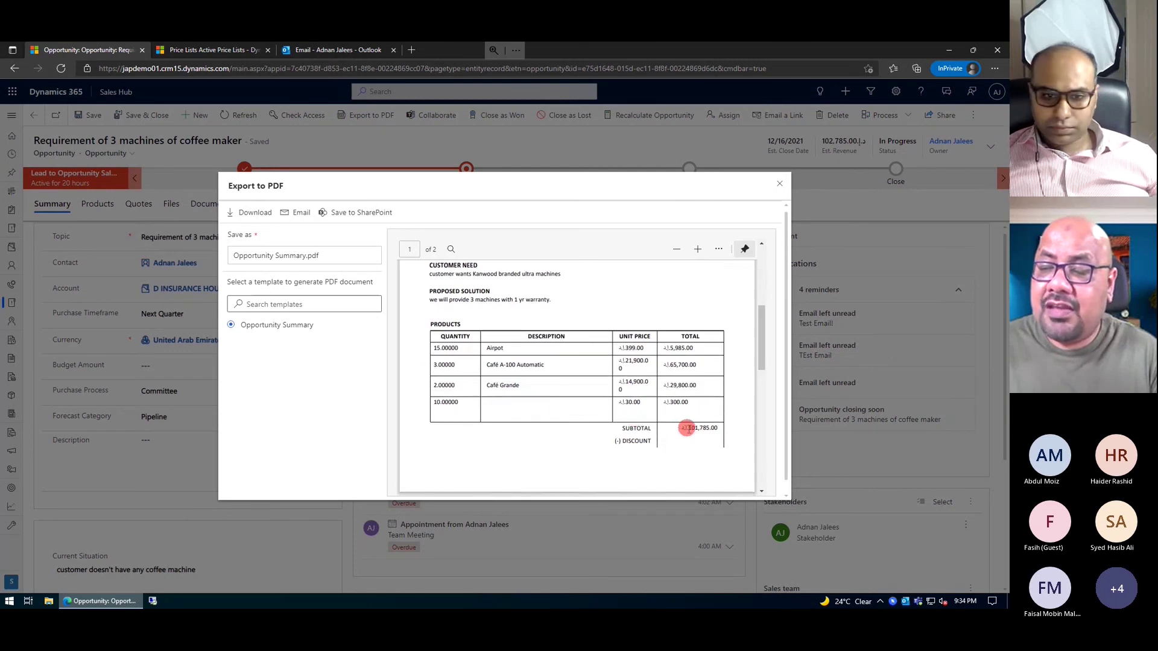
scroll(687, 429, "down", 5)
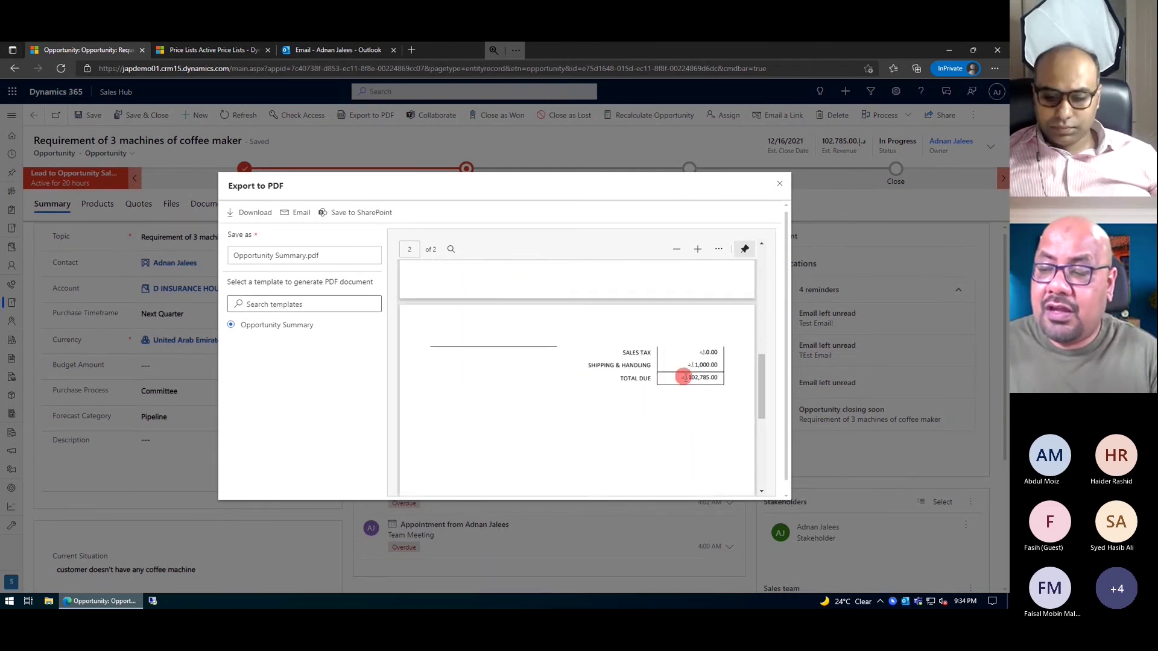
- Save Opportunity Summary.pdf to the opportunity's SharePoint folder and close the export window
double_click(685, 378)
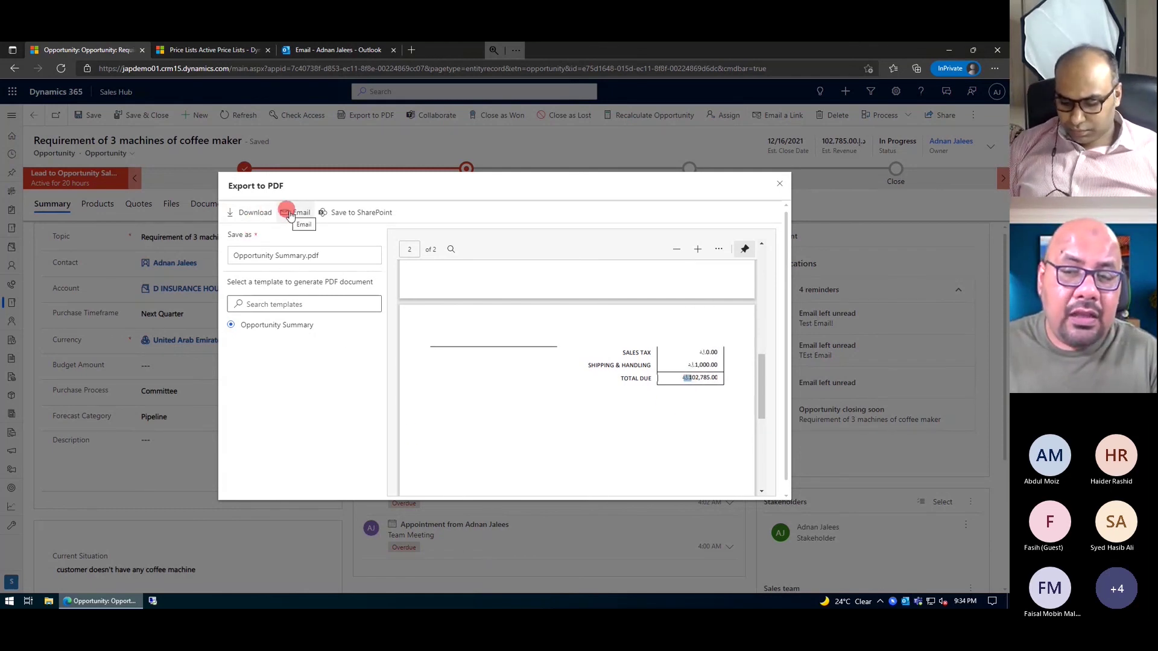
left_click(325, 214)
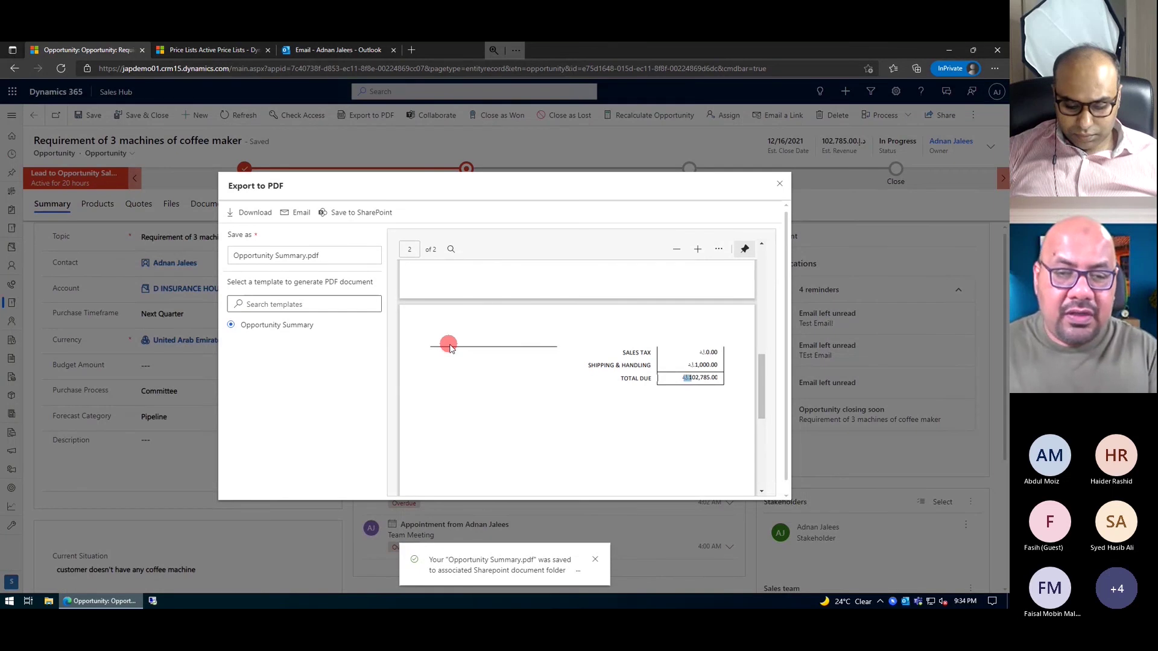
left_click(782, 183)
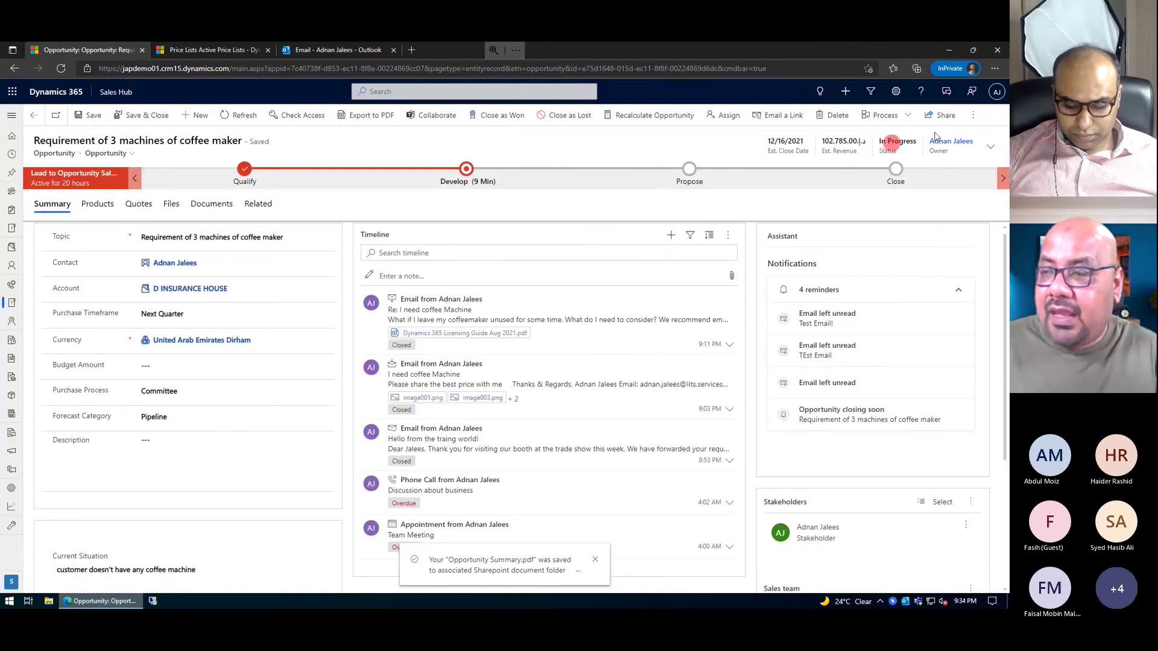
- Generate a Word document from the Opportunity Summary template and open the downloaded file
left_click(974, 118)
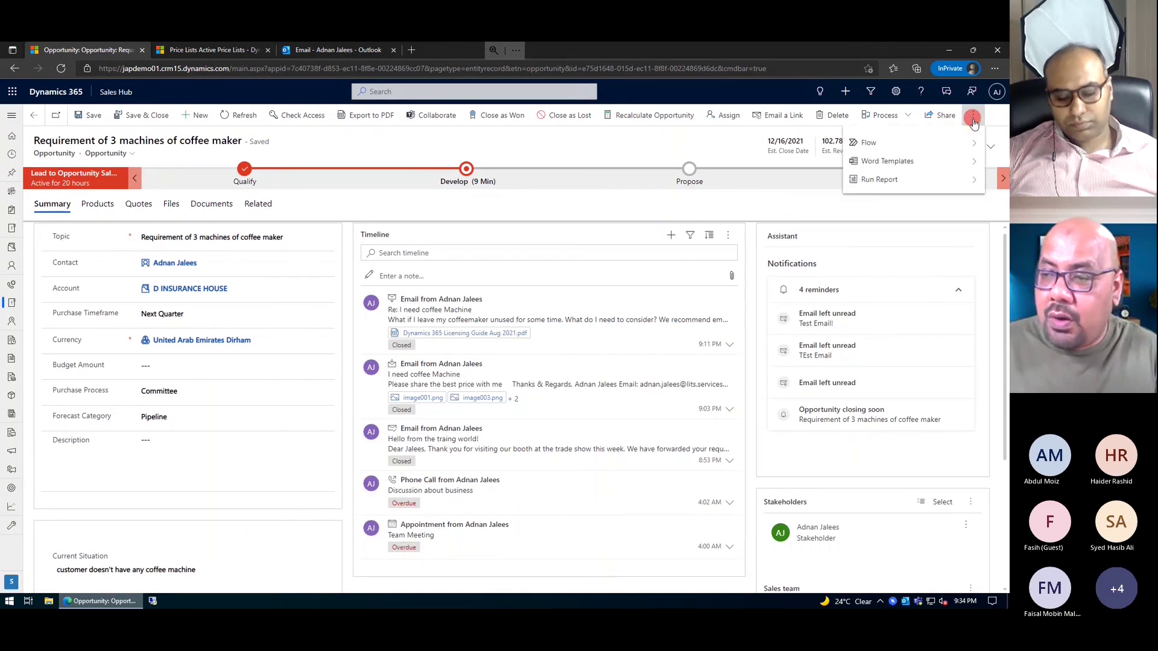
left_click(910, 168)
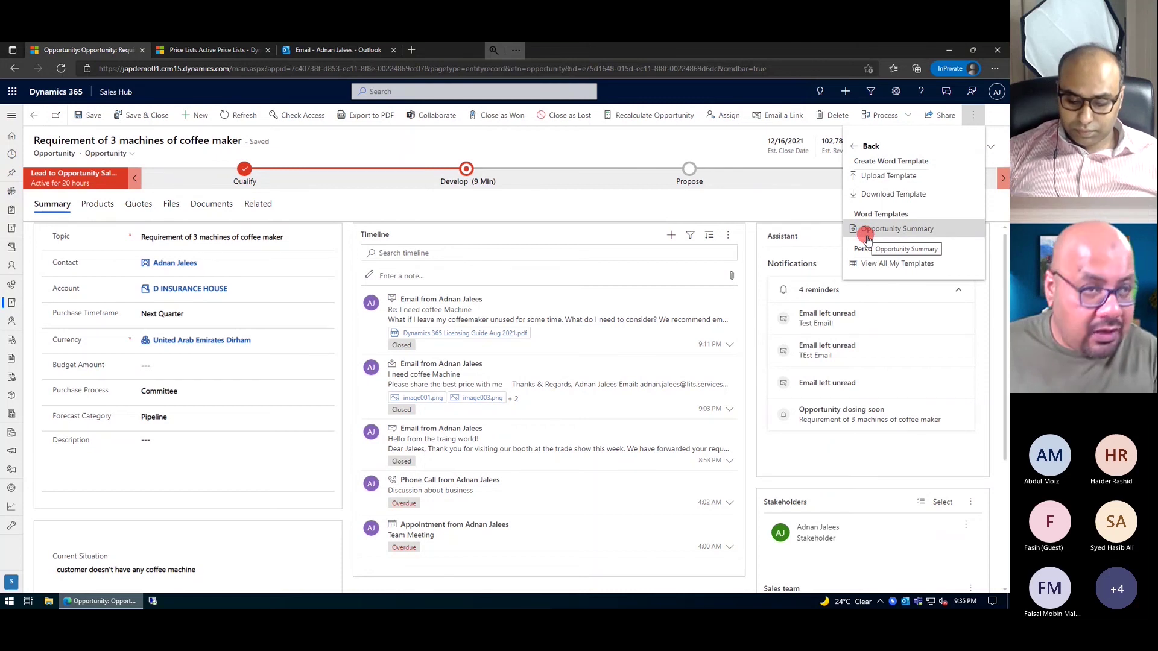
left_click(867, 237)
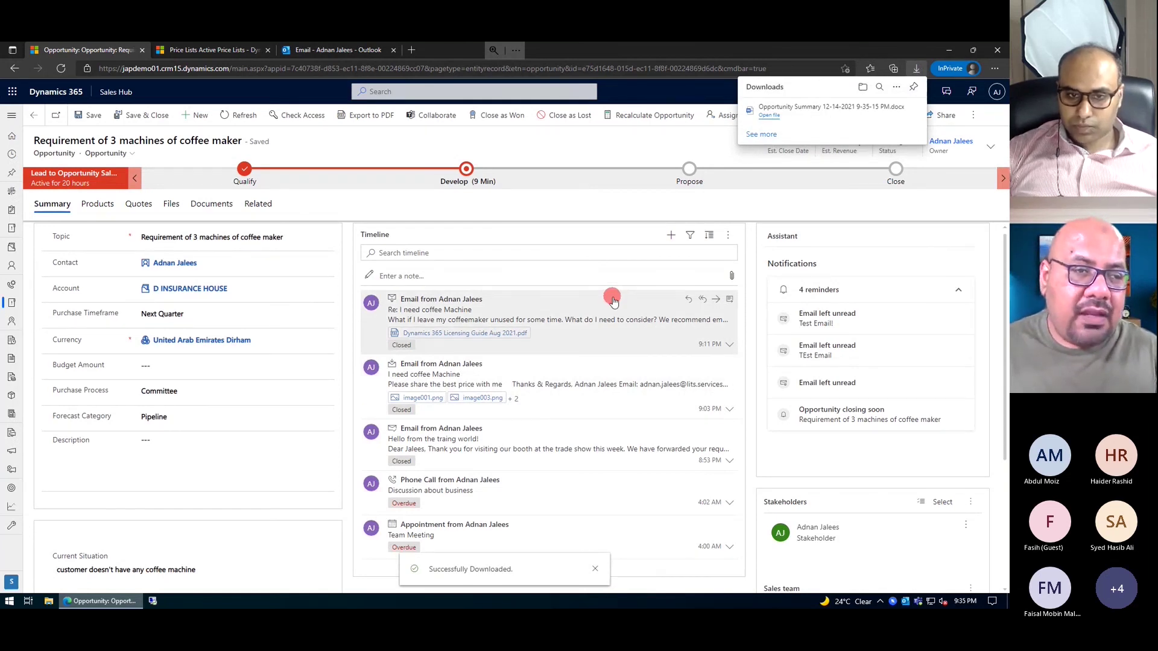
left_click(773, 107)
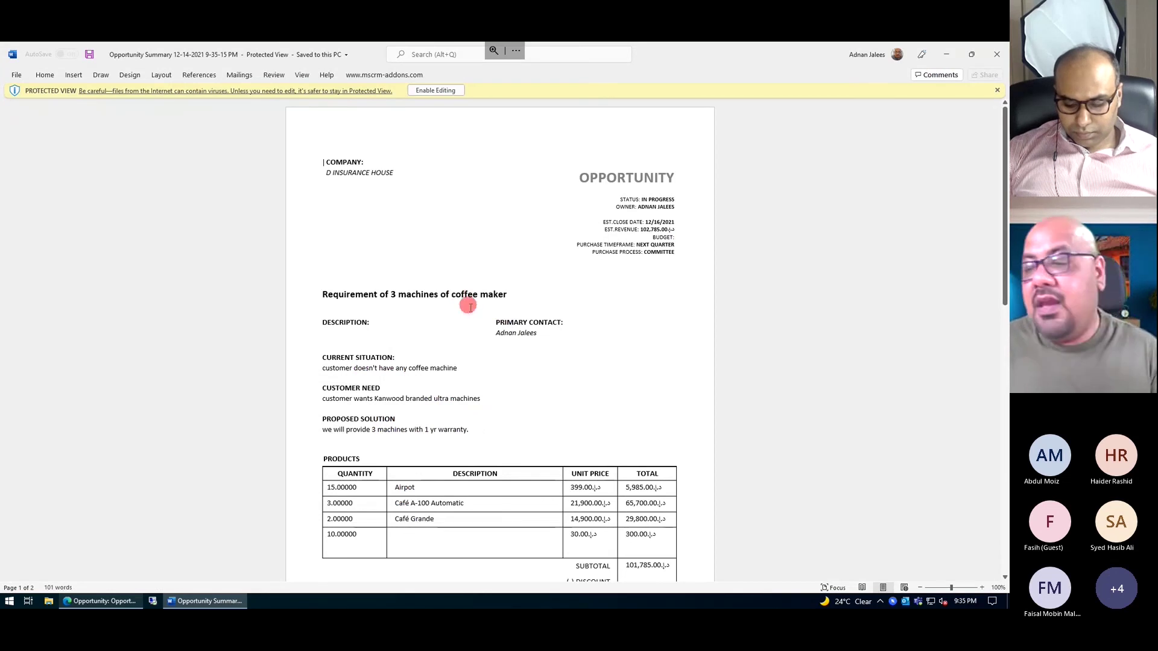
- Read through the Opportunity Summary details and products table in Word, then close it
scroll(468, 304, "down", 2)
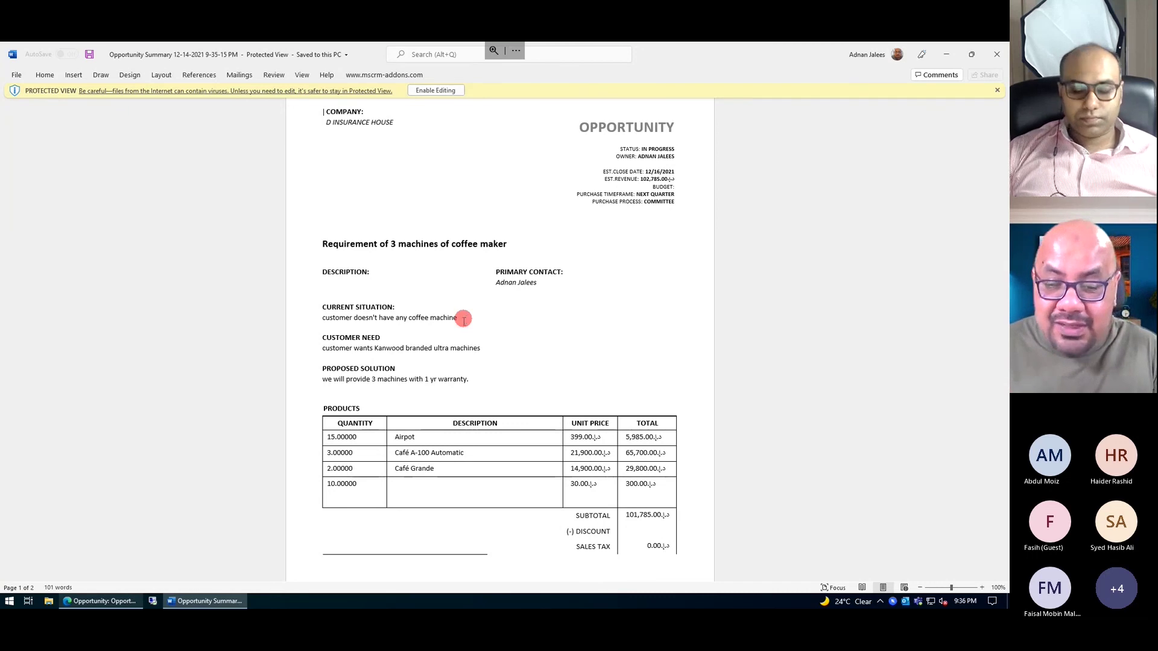
scroll(416, 462, "down", 1)
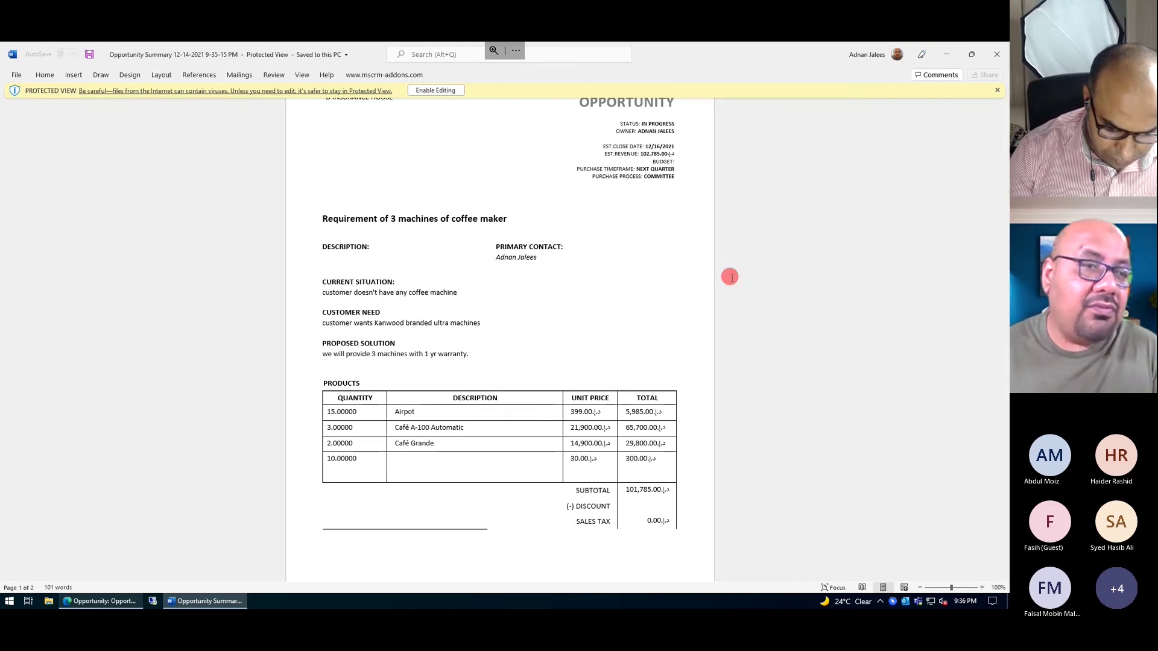
left_click(995, 57)
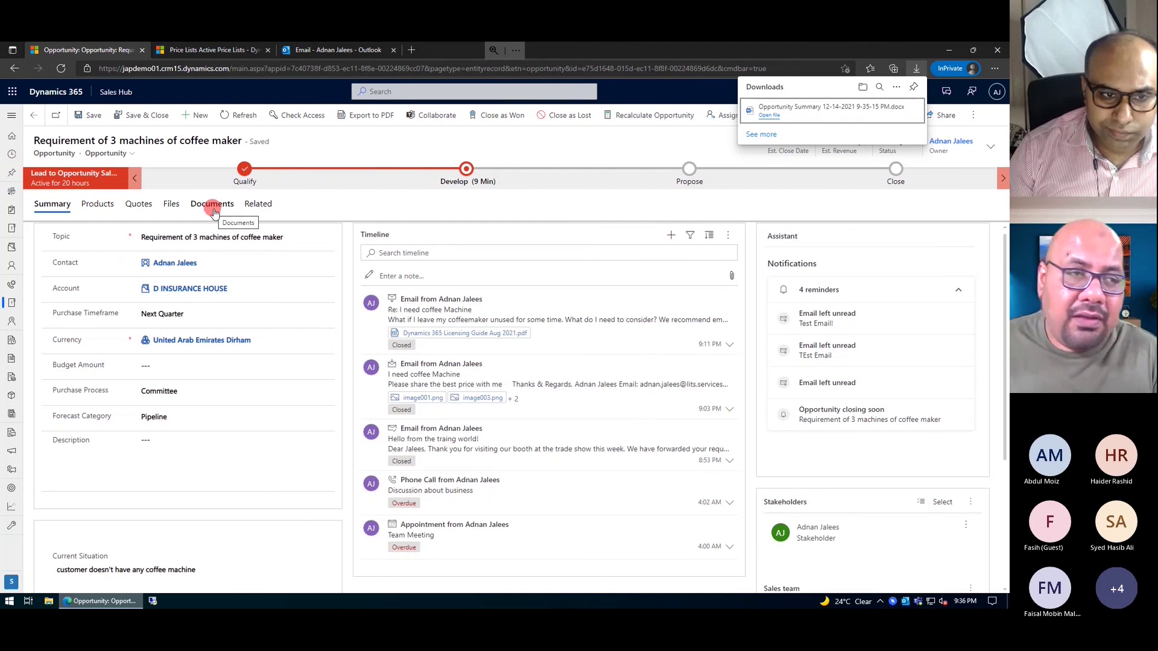
- Show the opportunity's Documents tab to confirm Opportunity Summary.pdf is listed
left_click(212, 204)
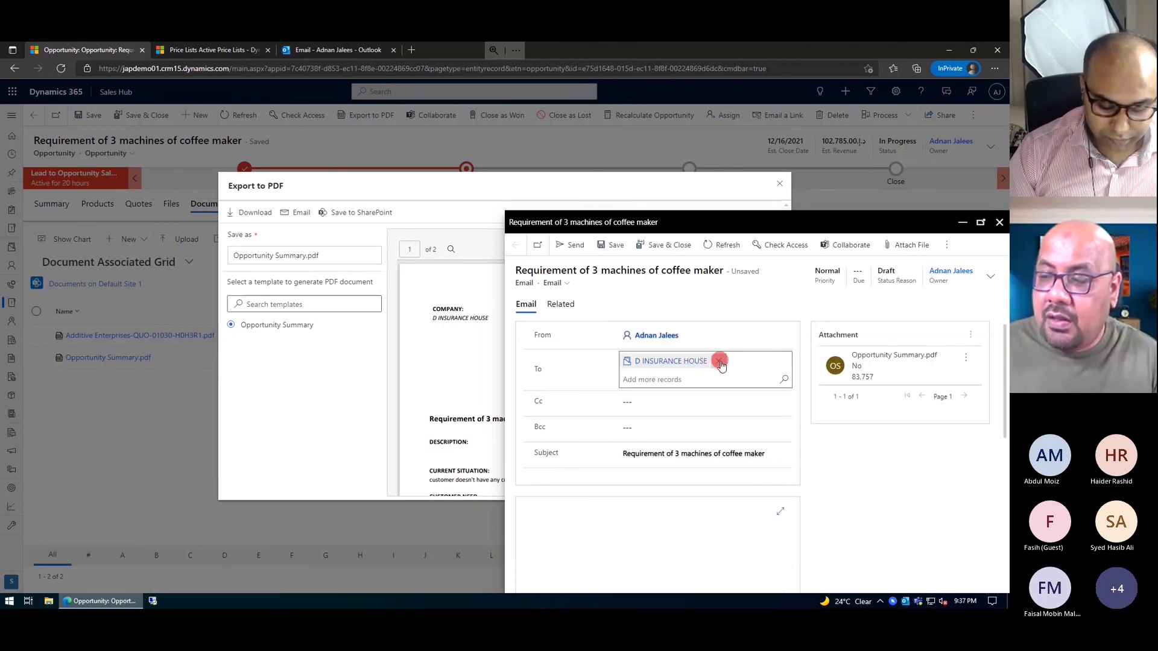
- Replace D INSURANCE HOUSE with the internal colleague as recipient and maximize the email form
left_click(721, 364)
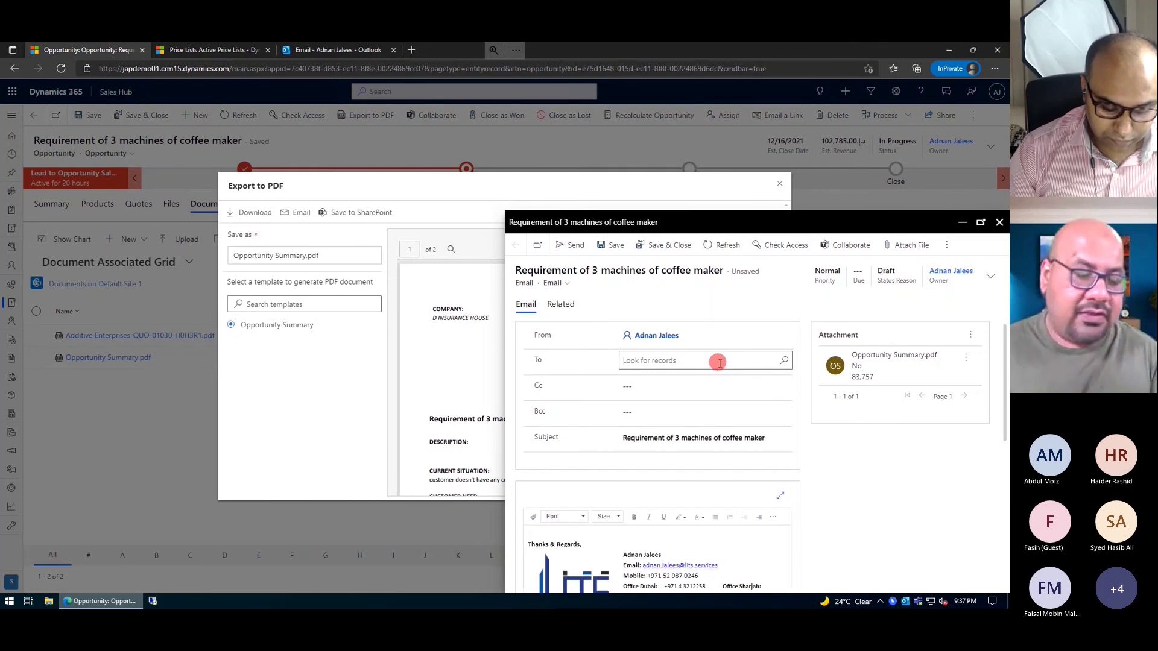
left_click(719, 362)
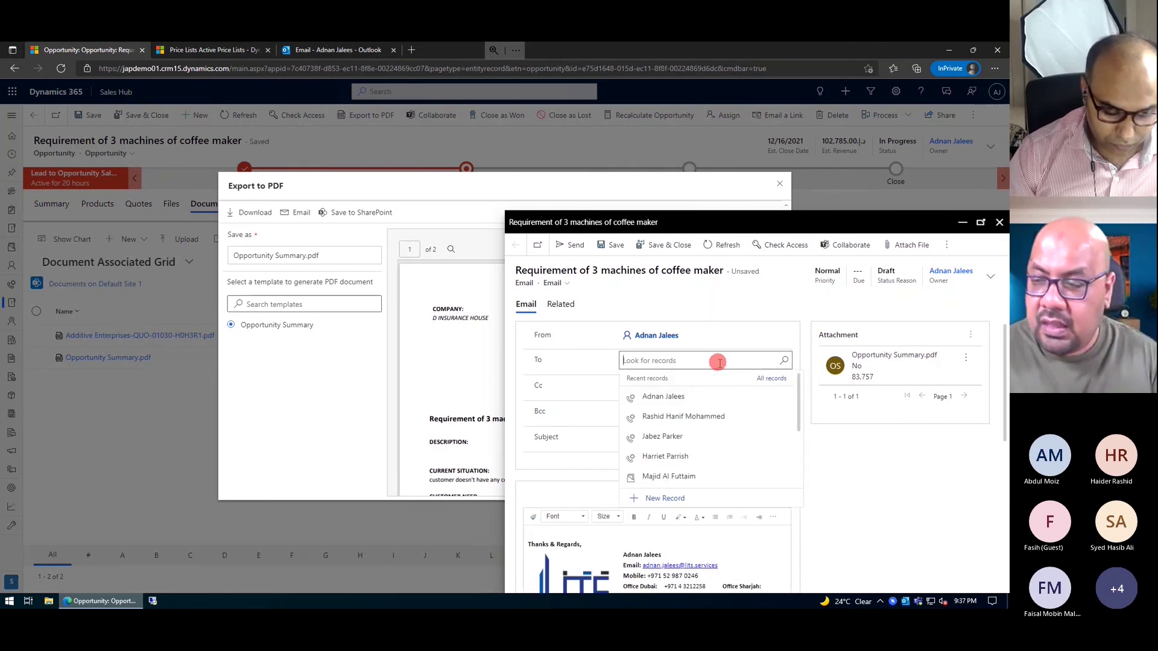
type("wahaj")
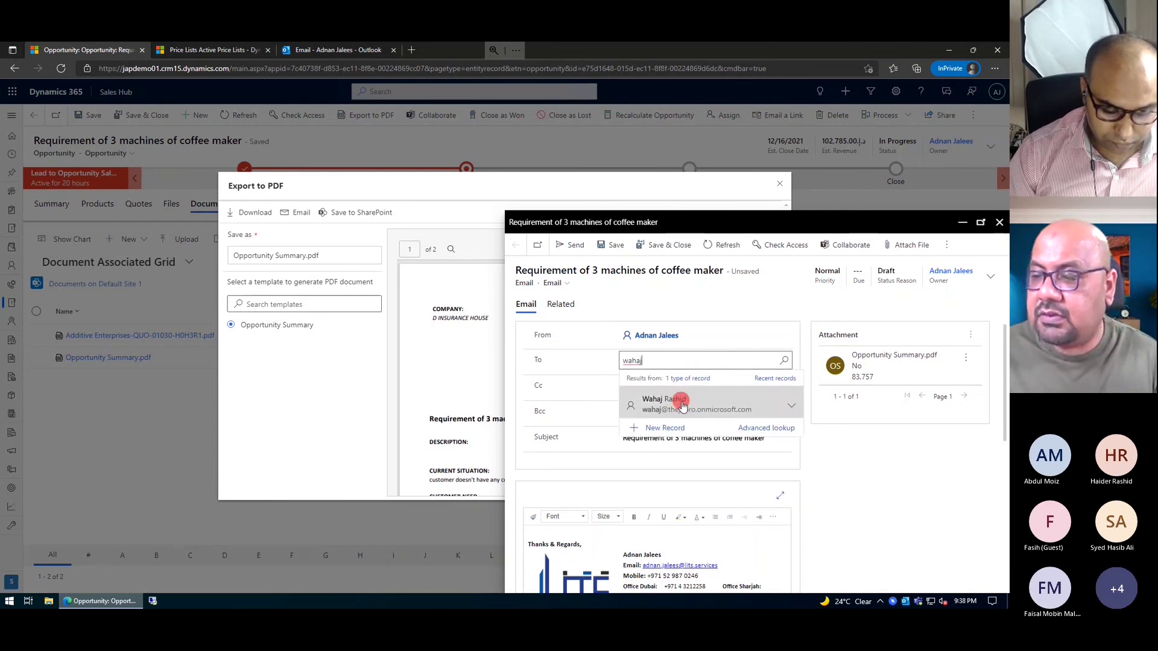
left_click(682, 405)
scroll(673, 465, "down", 1)
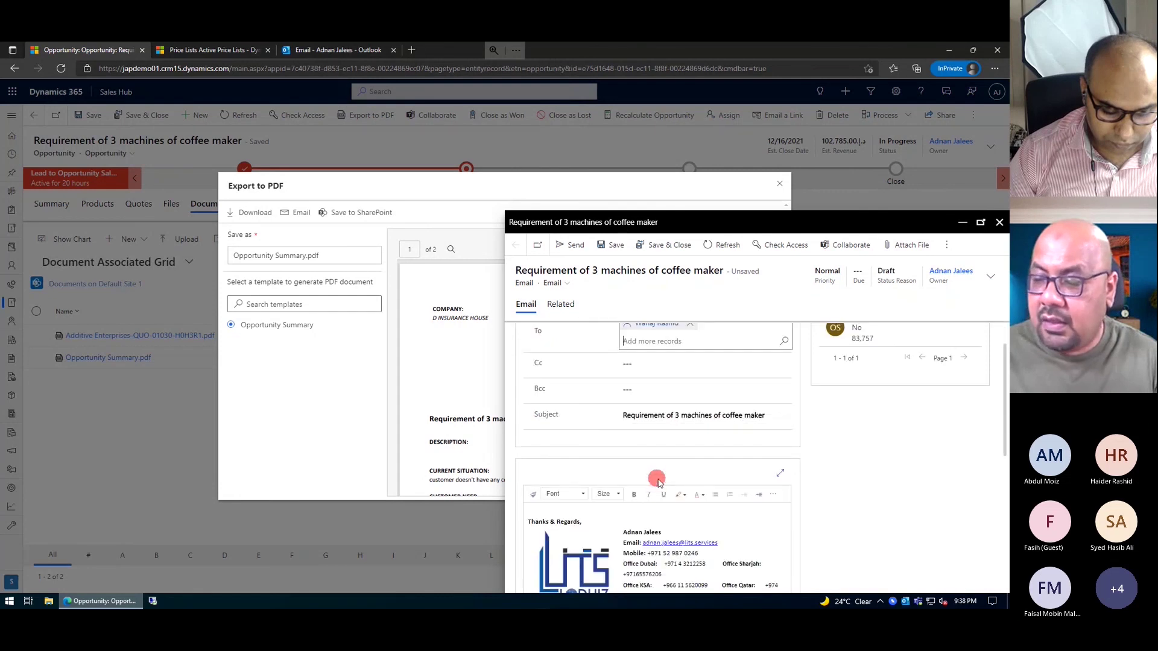
left_click(660, 477)
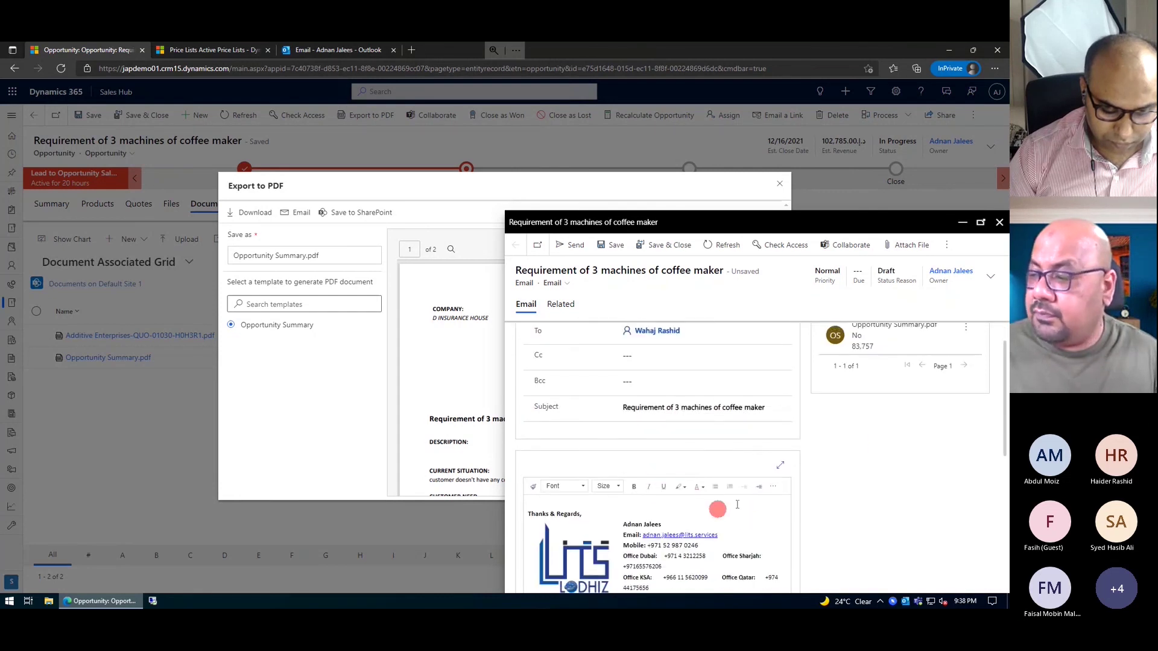
scroll(827, 458, "up", 1)
left_click(981, 222)
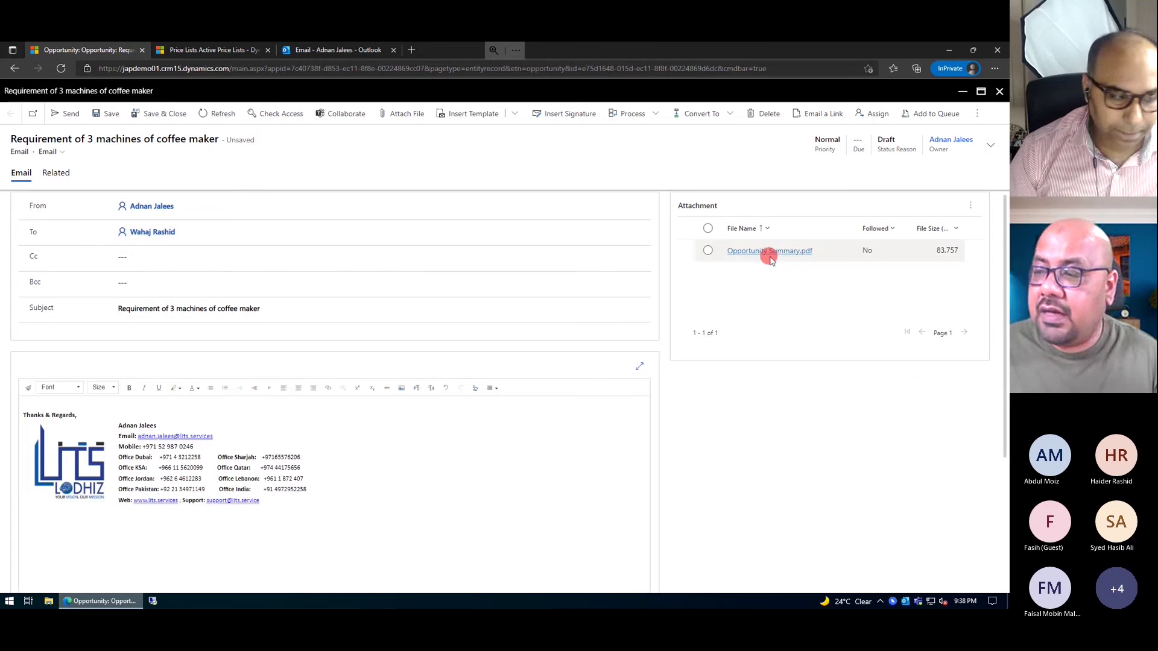
- Write a greeting to the colleague in the email body and try sending the email
left_click(104, 402)
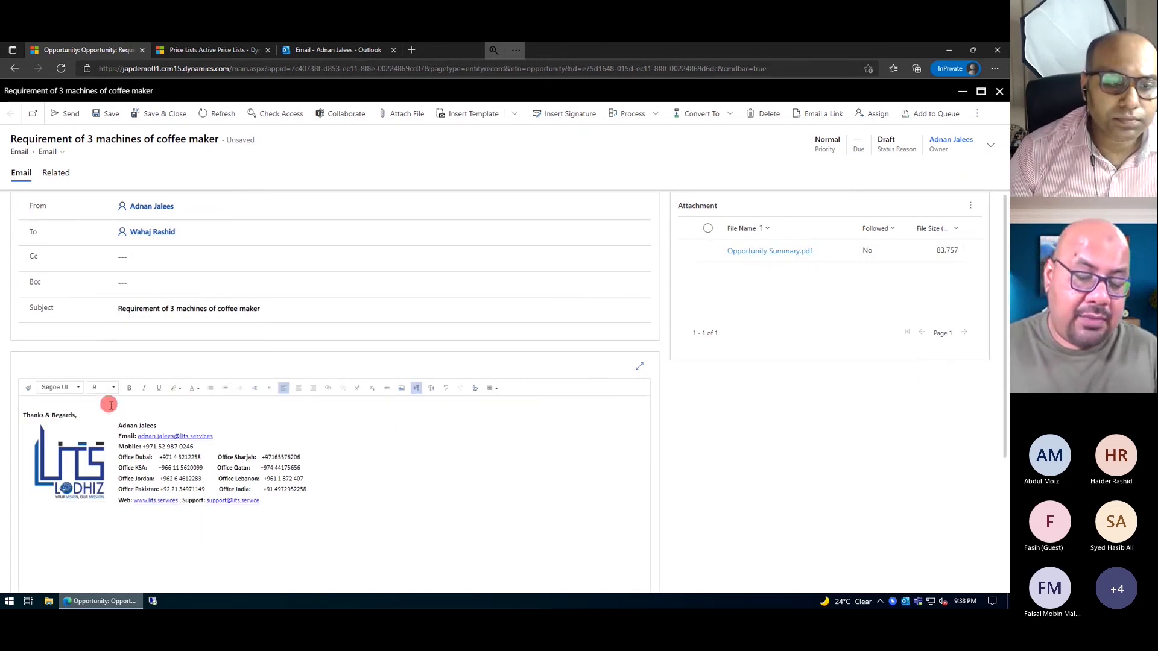
key("Return")
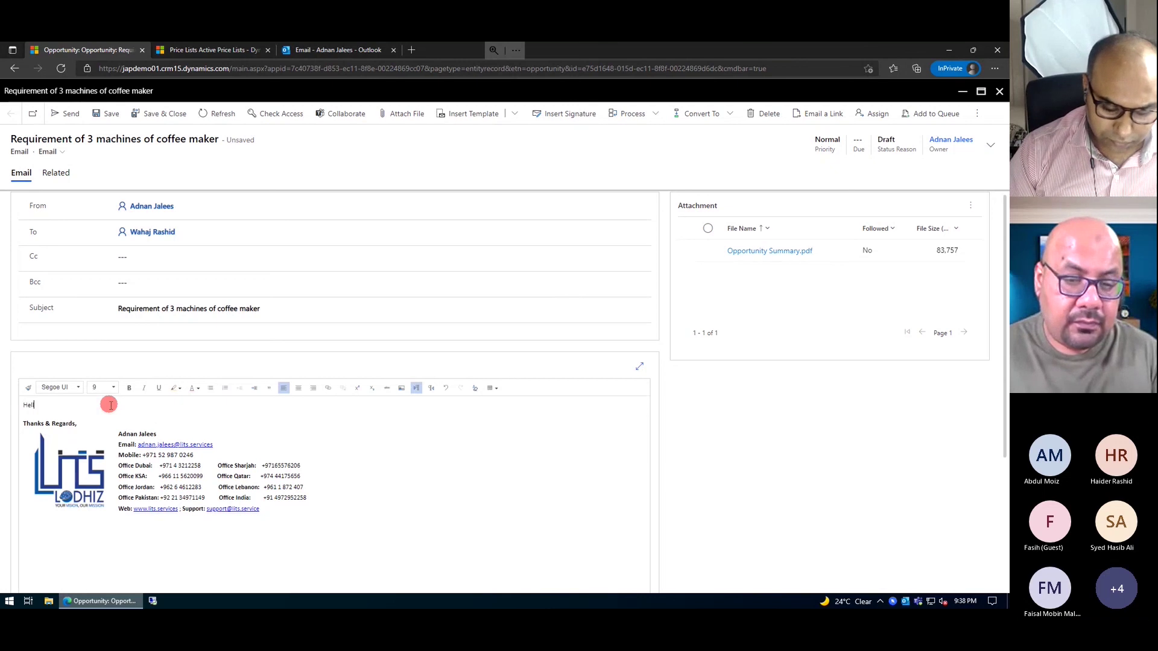
type("Hello Wahaj")
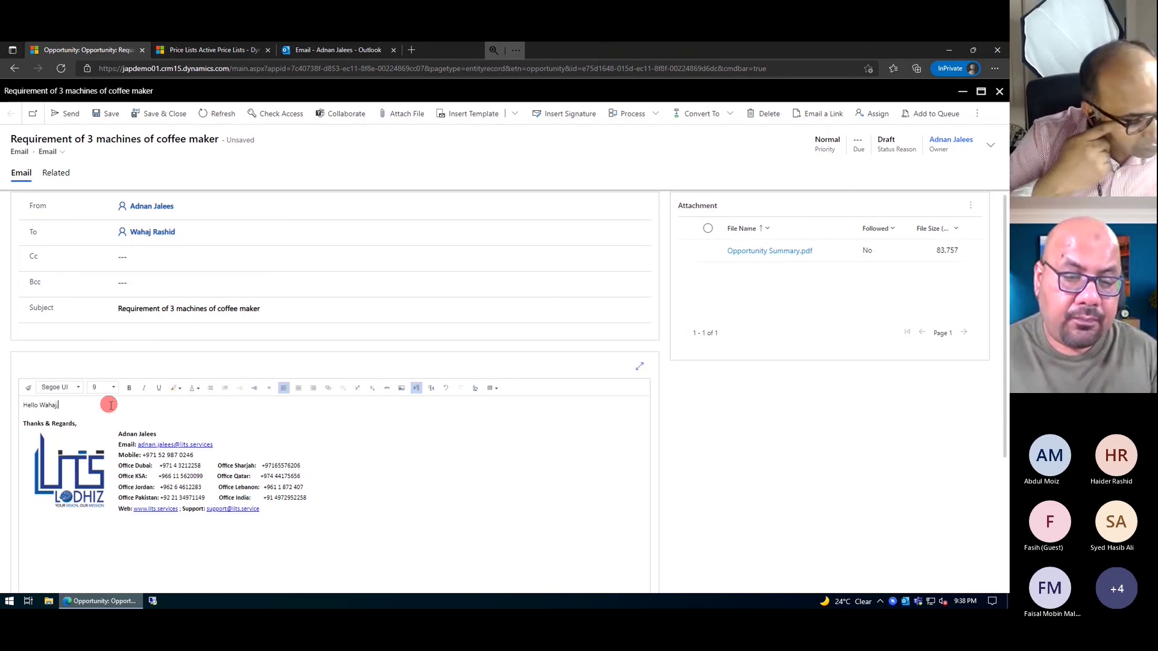
type(",")
key("Return")
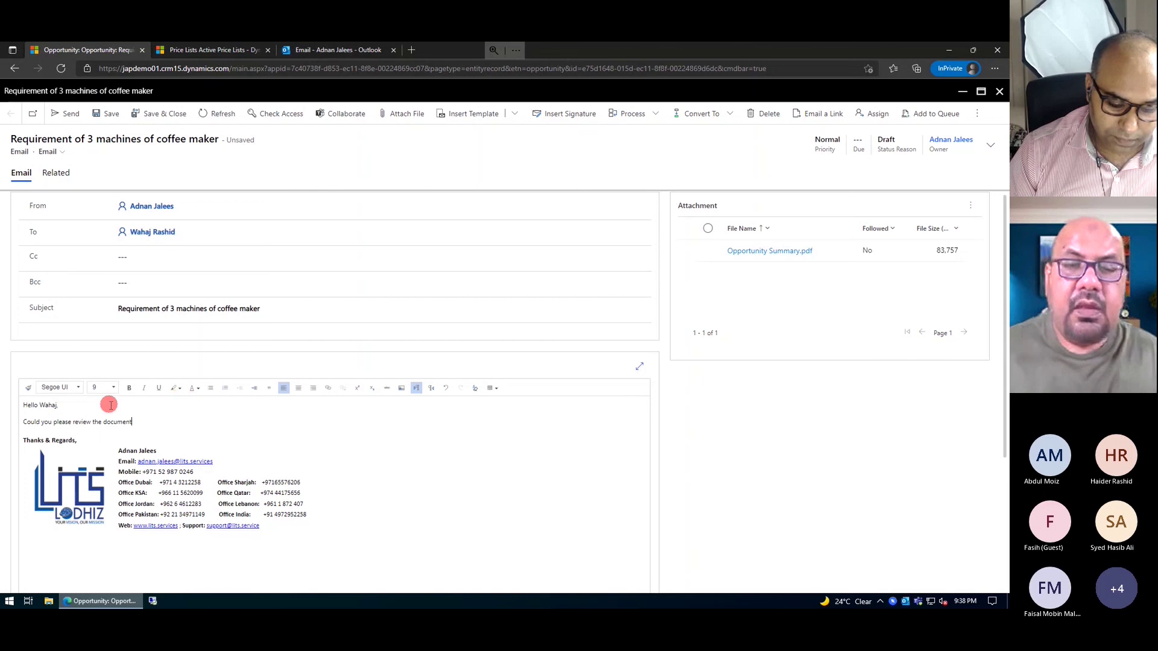
left_click(65, 115)
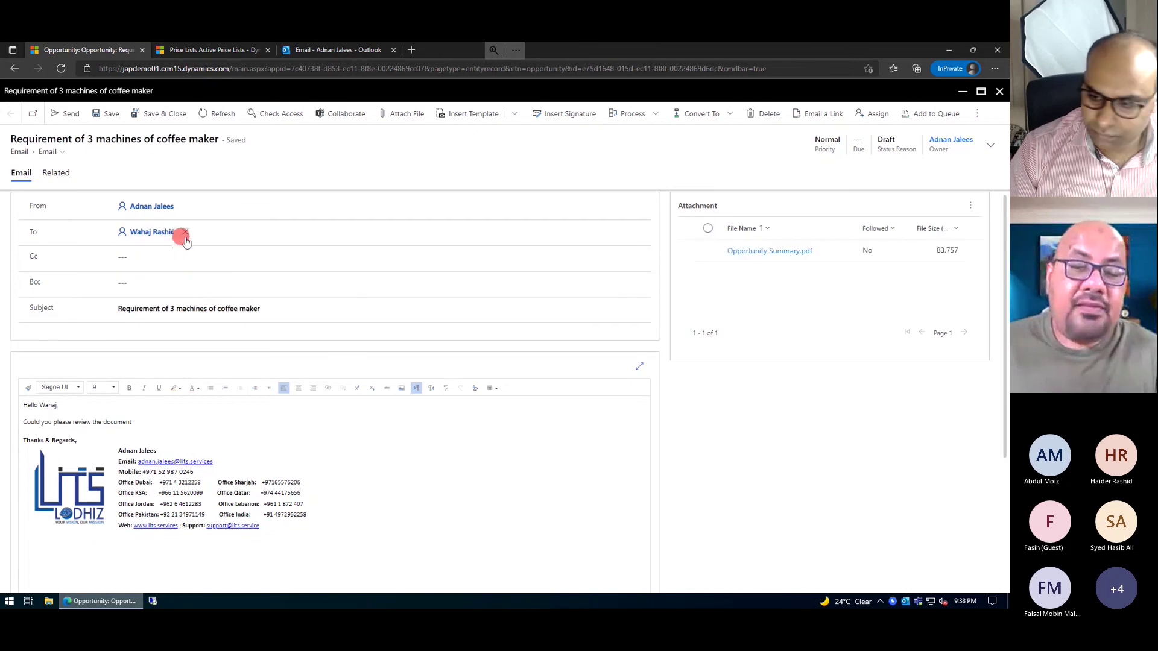
- Change the To recipient from the colleague to D INSURANCE HOUSE
left_click(184, 234)
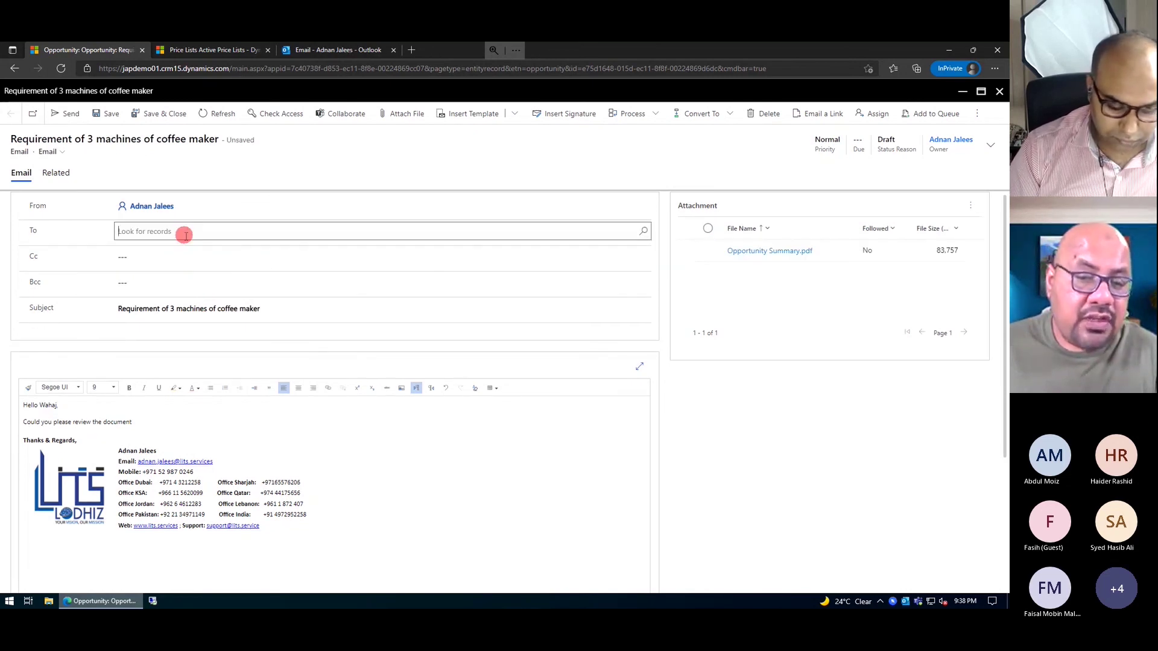
left_click(184, 232)
type("adnan")
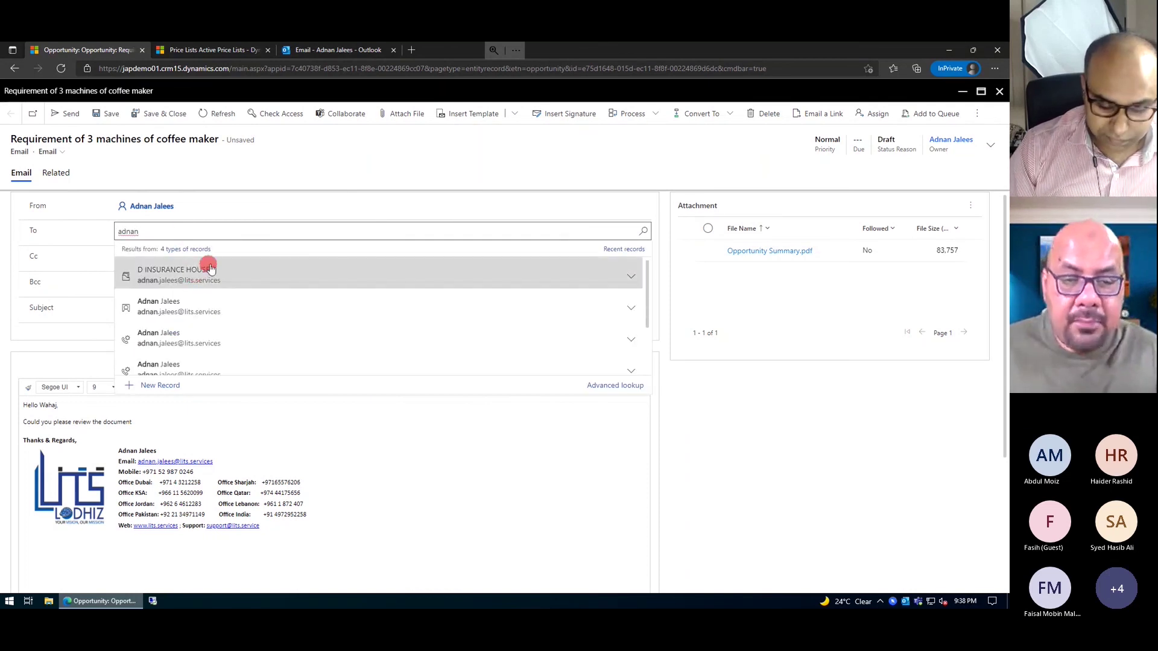
left_click(365, 266)
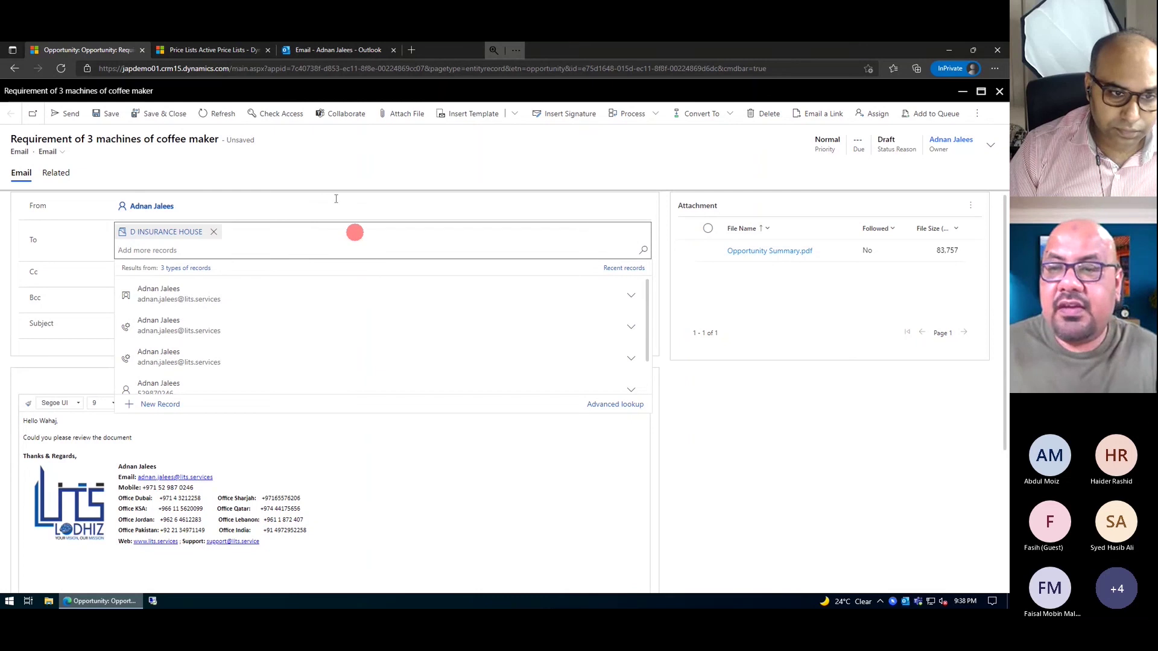
- Apply the Account Reconnect template, filling subject 'We haven't heard from you...' and body text
left_click(481, 116)
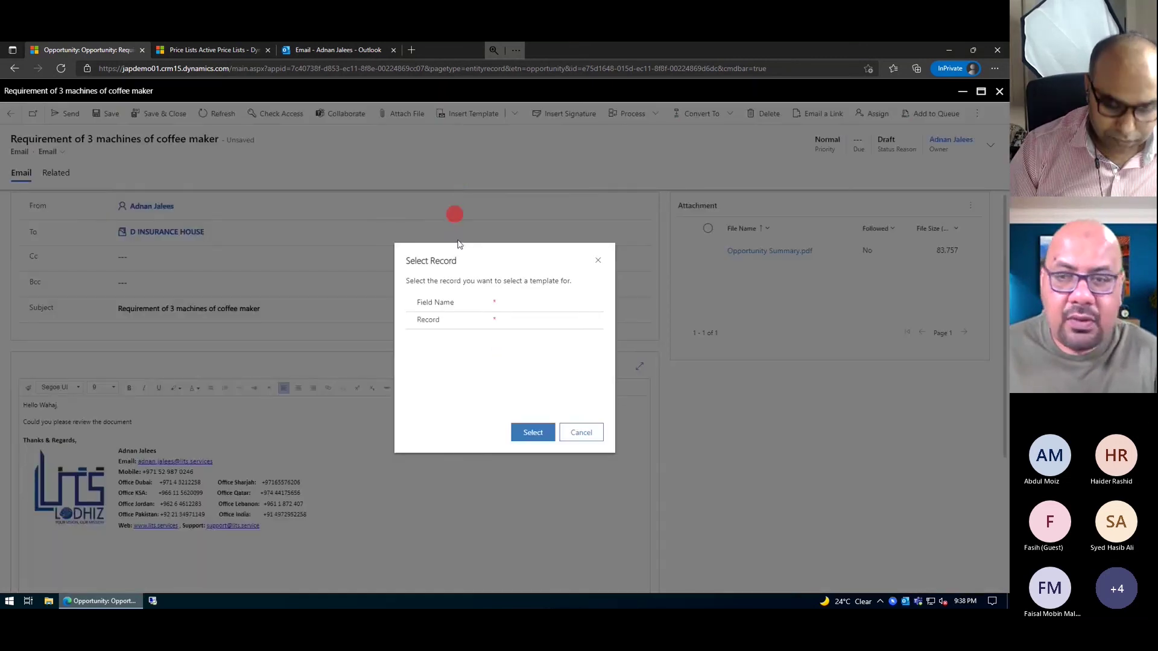
left_click(534, 432)
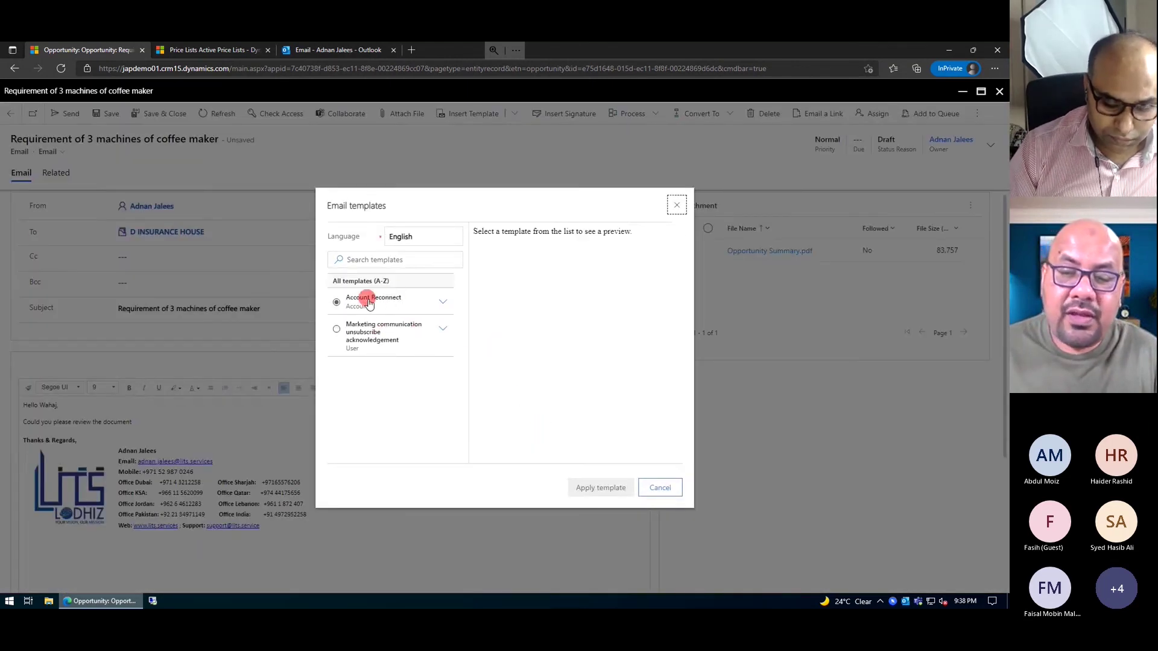
left_click(364, 300)
left_click(596, 489)
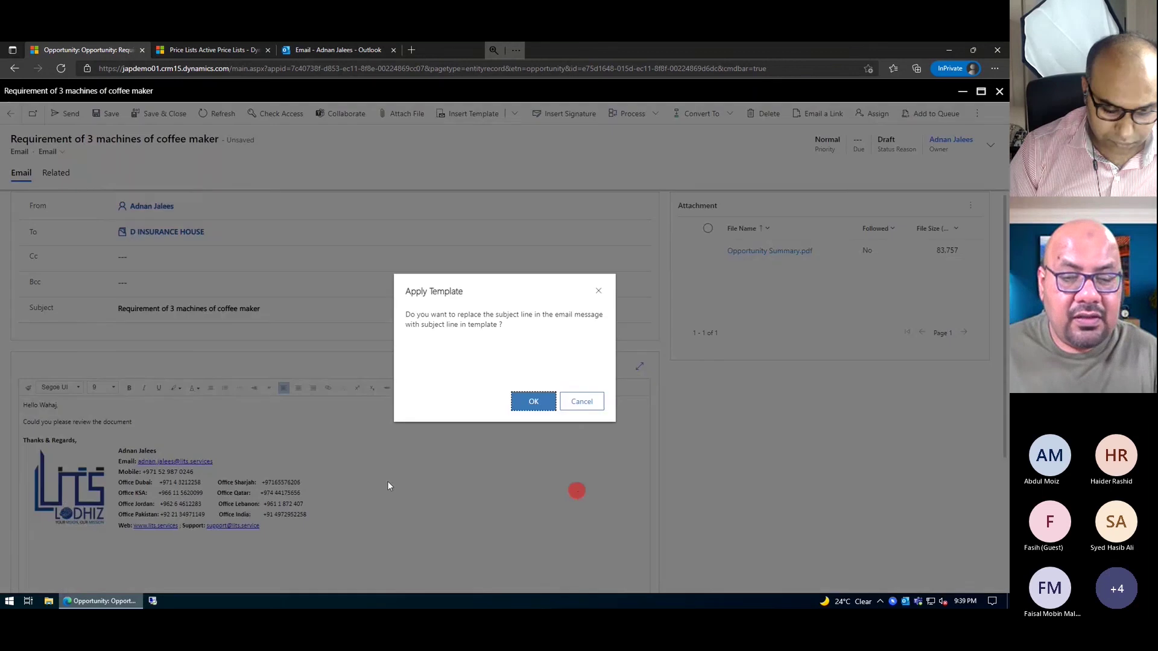
left_click(534, 402)
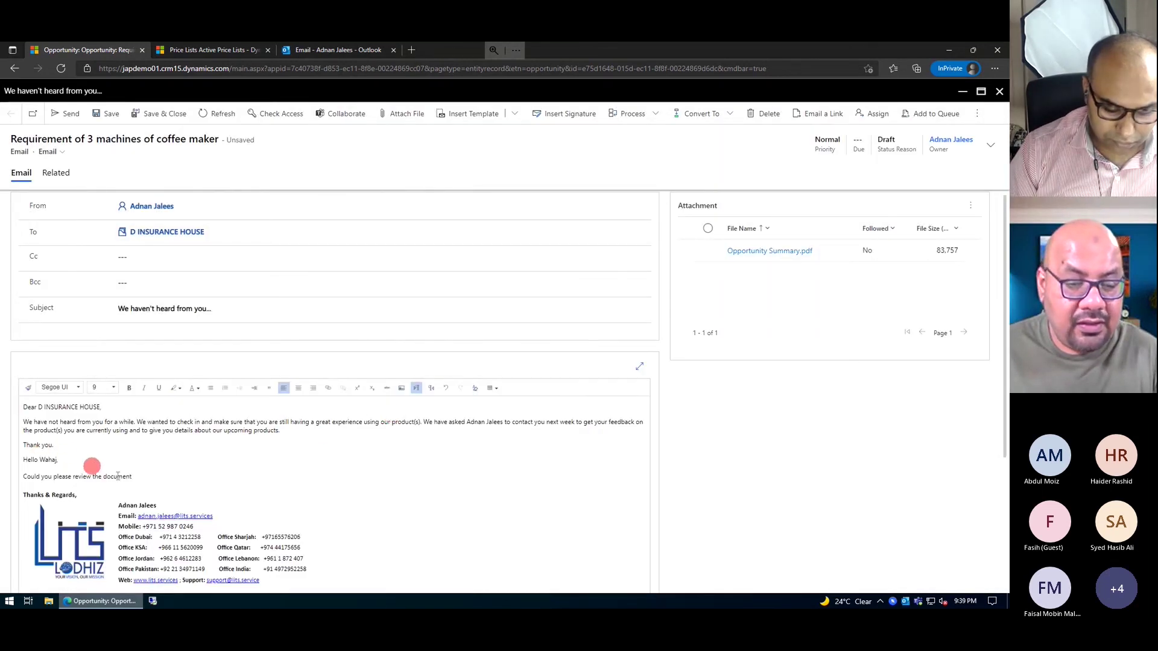
- Add the internal colleague to the email's Cc field
left_click_drag(133, 477, 23, 468)
left_click(213, 281)
left_click(202, 259)
type("wahaj")
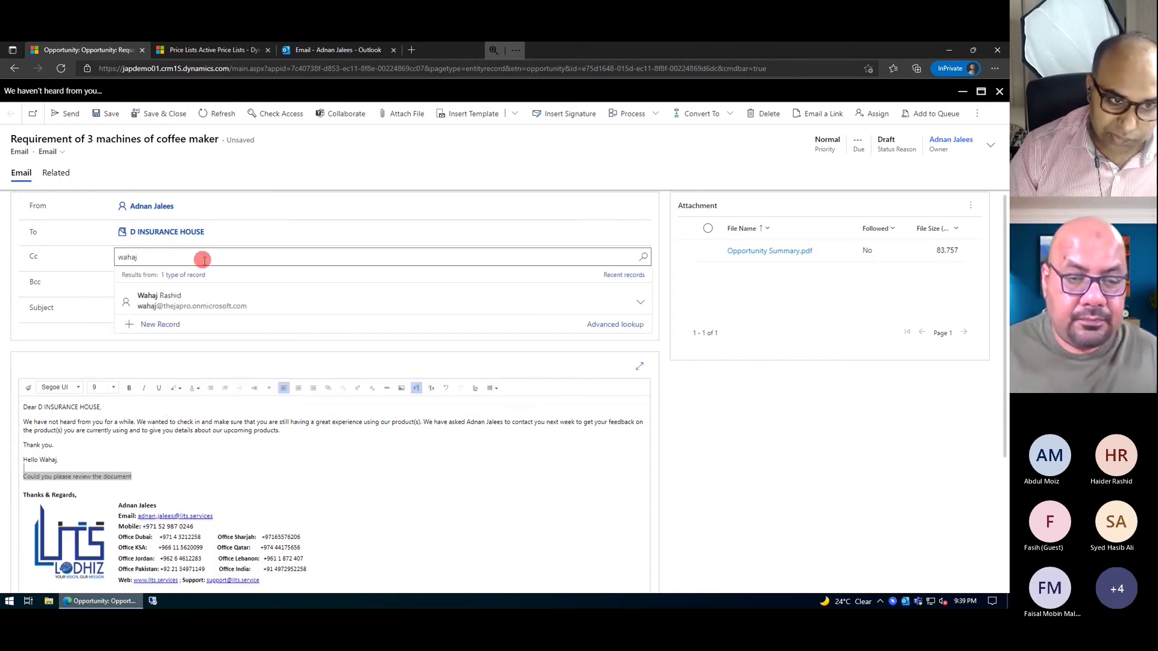
left_click(158, 296)
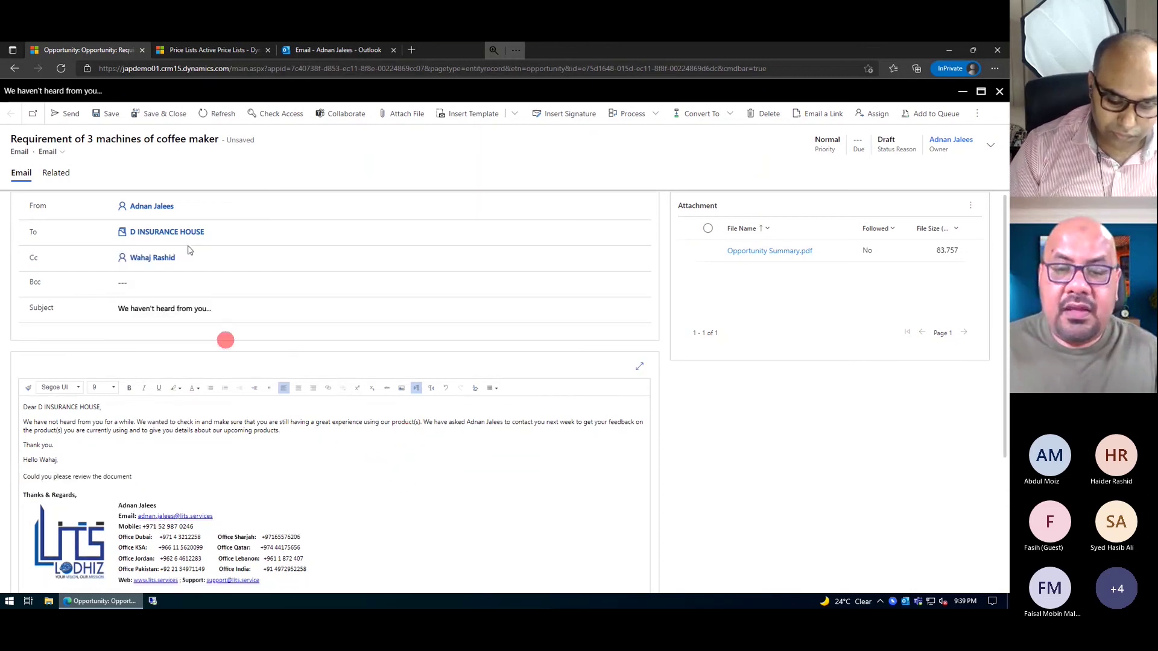
- Change the subject to 'Offer letter' and send the email
left_click(224, 311)
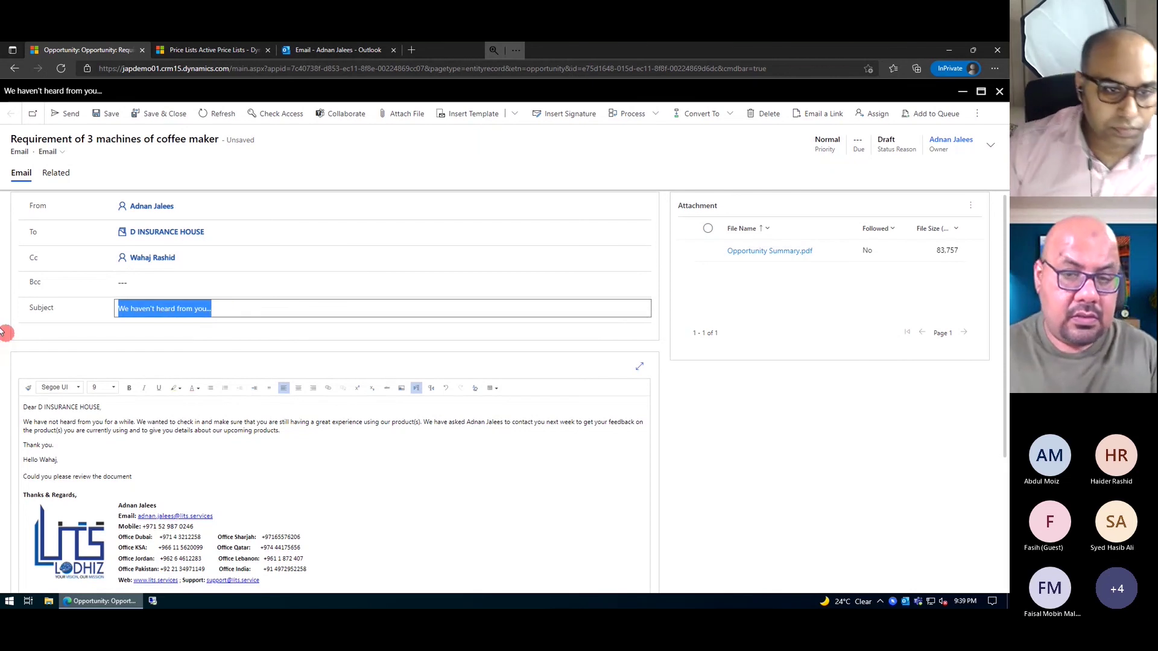
type("Offer letter")
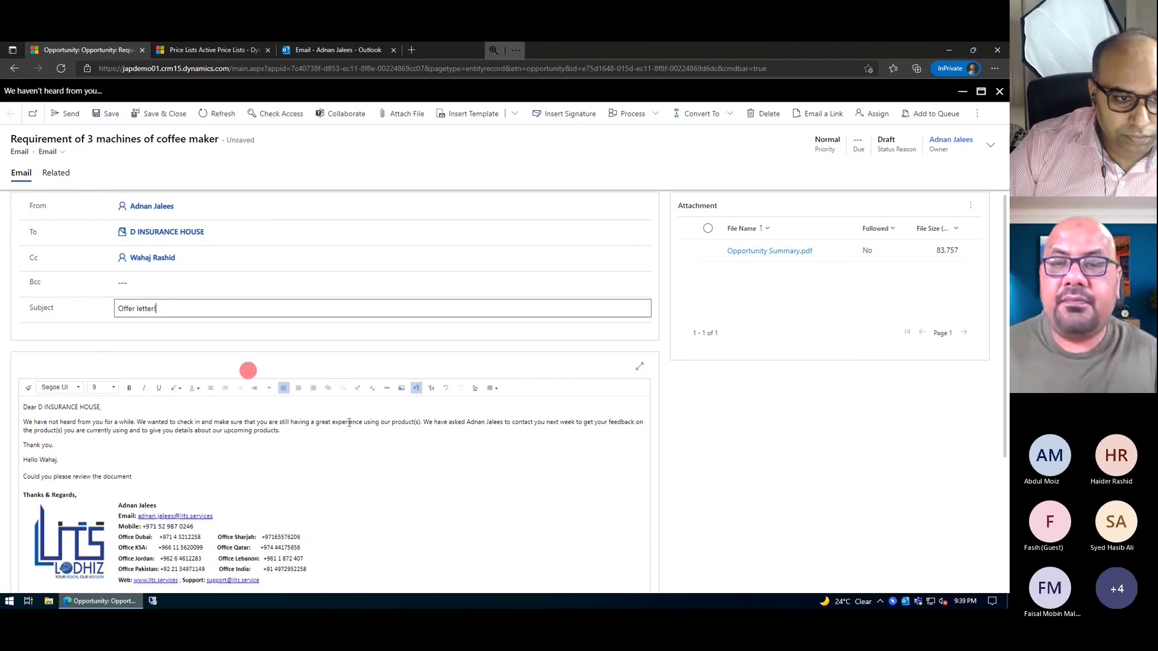
left_click(64, 112)
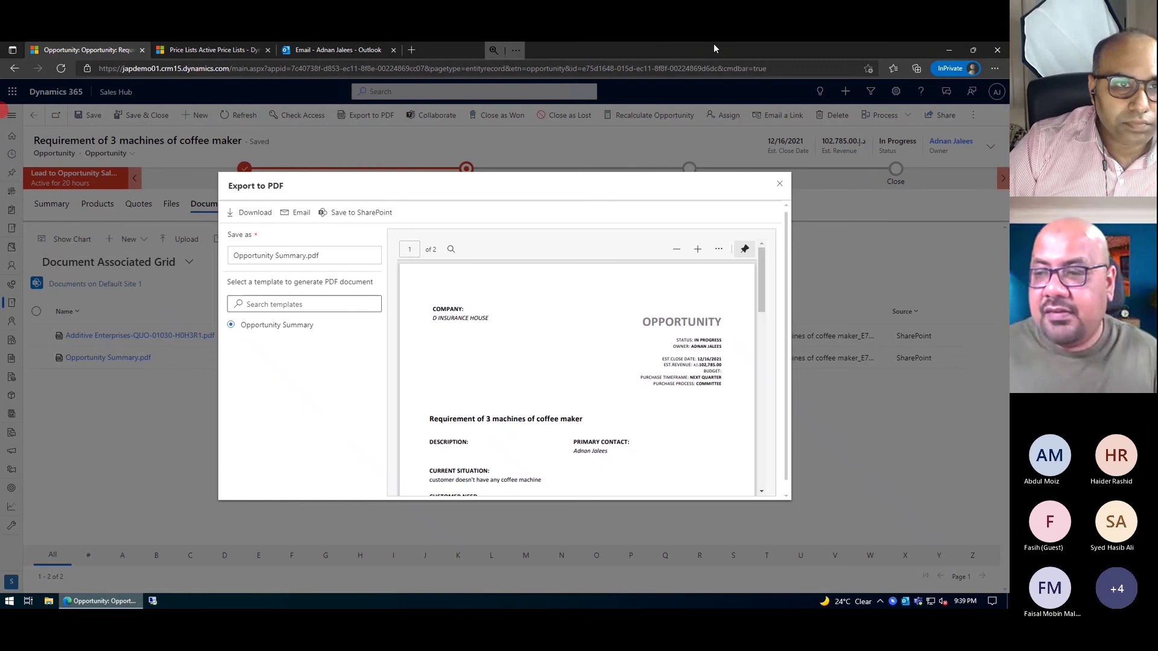
- Dismiss the Export to PDF dialog and view the opportunity's Summary details and activity timeline
left_click(783, 187)
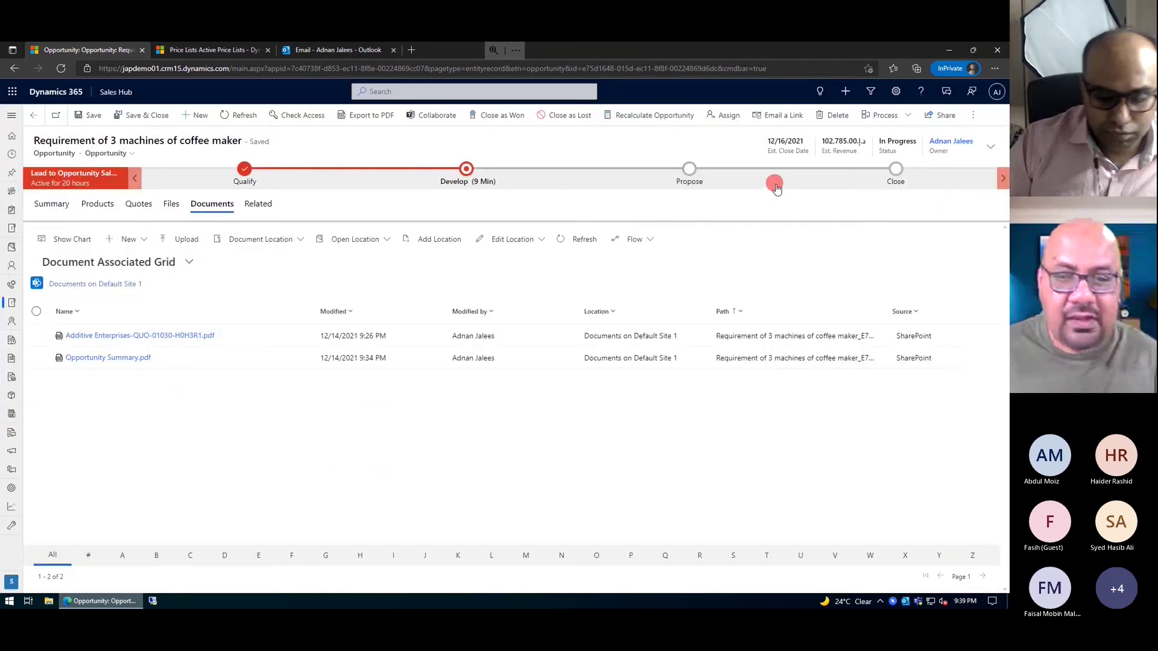
left_click(584, 287)
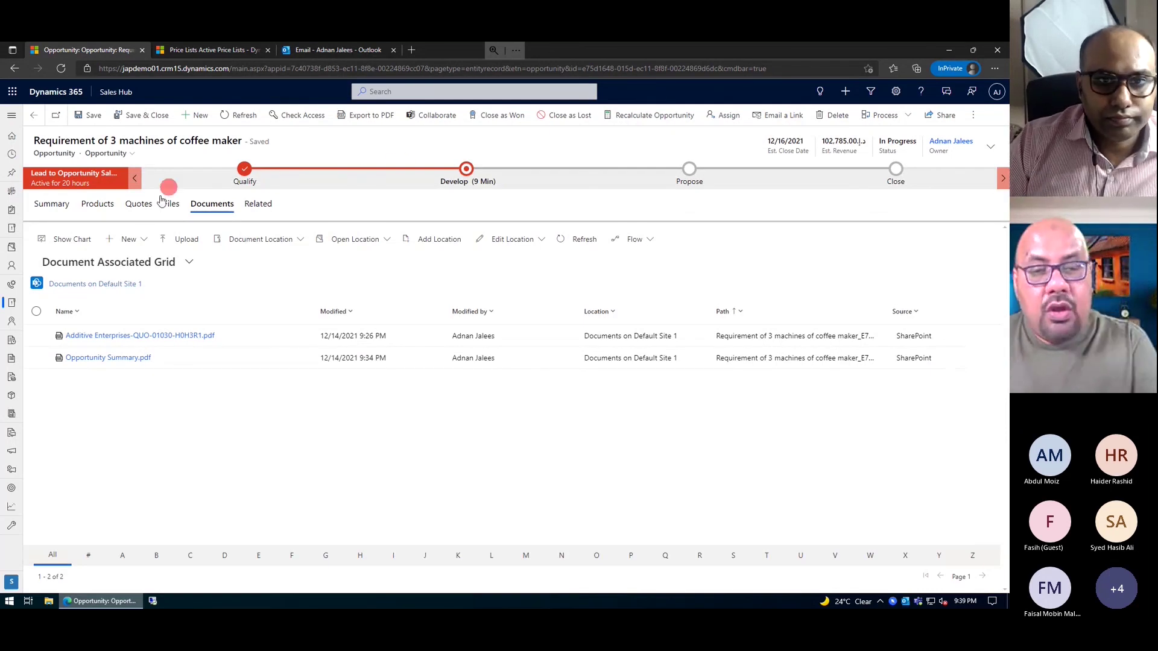
left_click(38, 208)
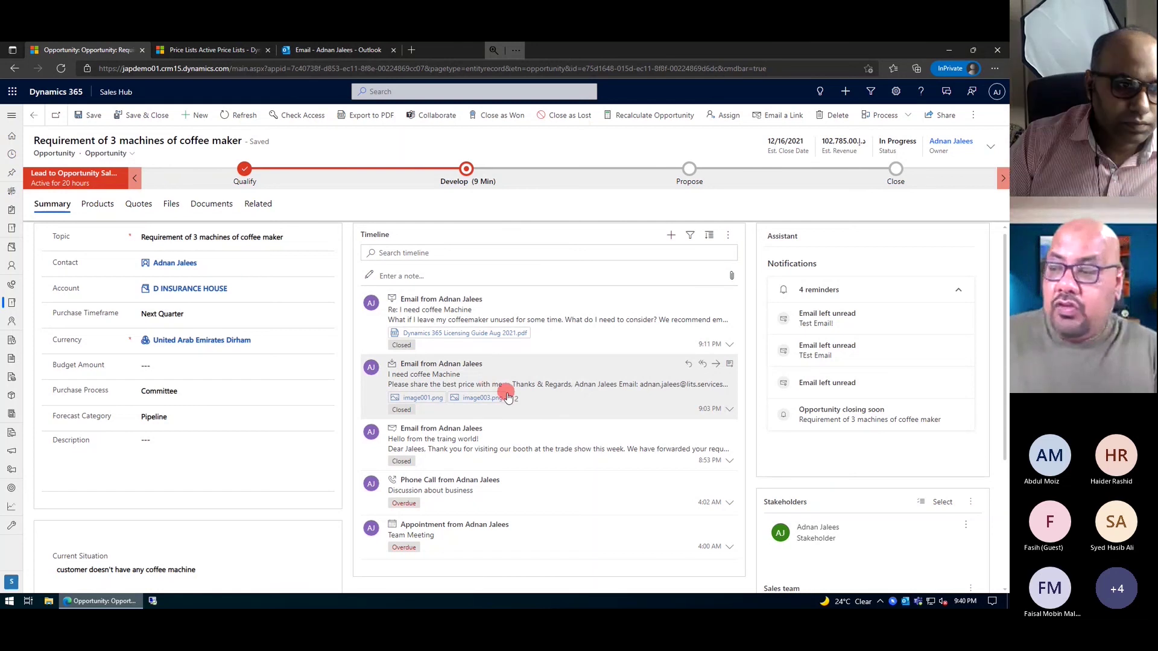
scroll(507, 395, "down", 2)
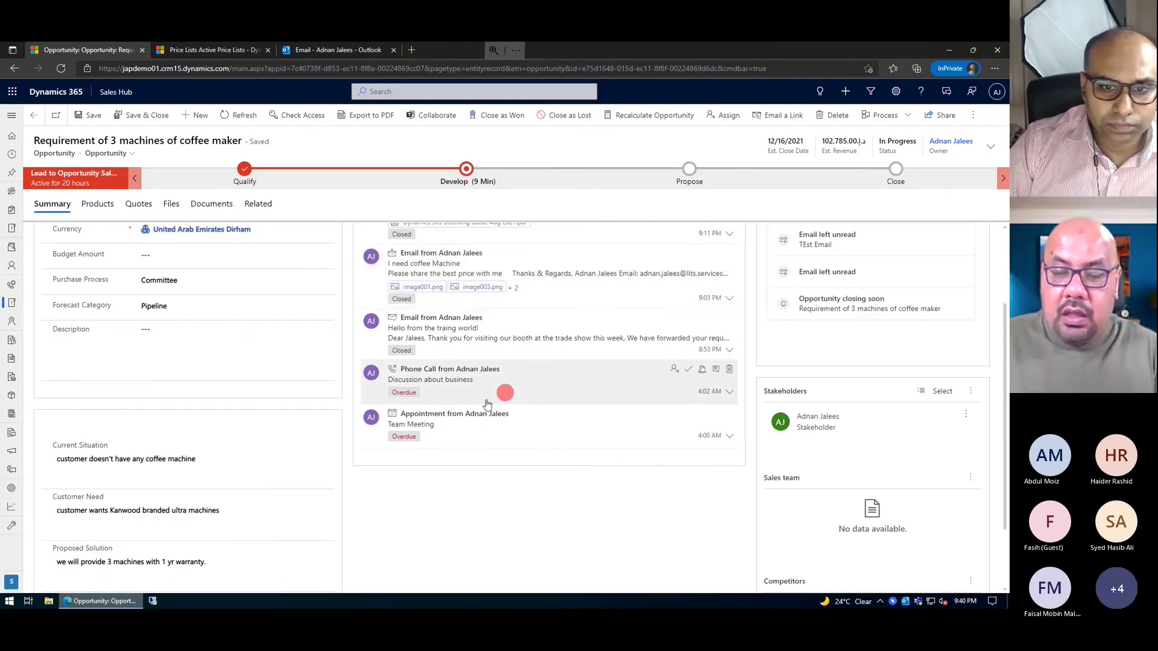
- In Outlook Sent Items, open the 'Offer letter!' email to D INSURANCE HOUSE and its Opportunity Summary.pdf attachment
left_click(905, 602)
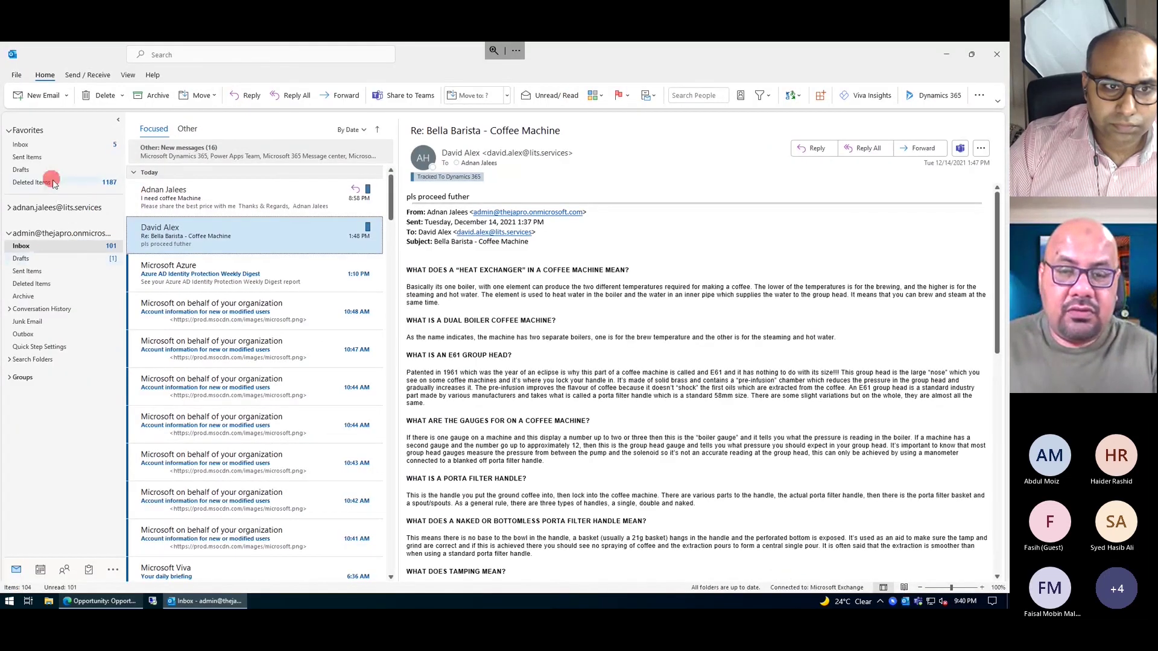
left_click(31, 271)
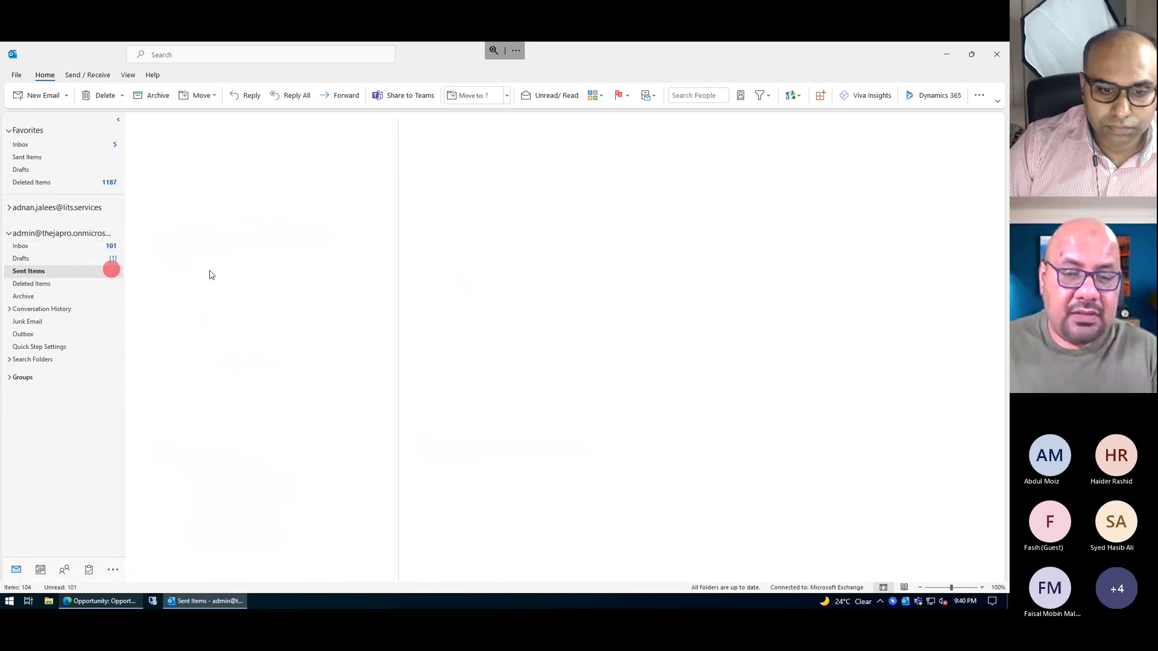
left_click(209, 270)
left_click(207, 233)
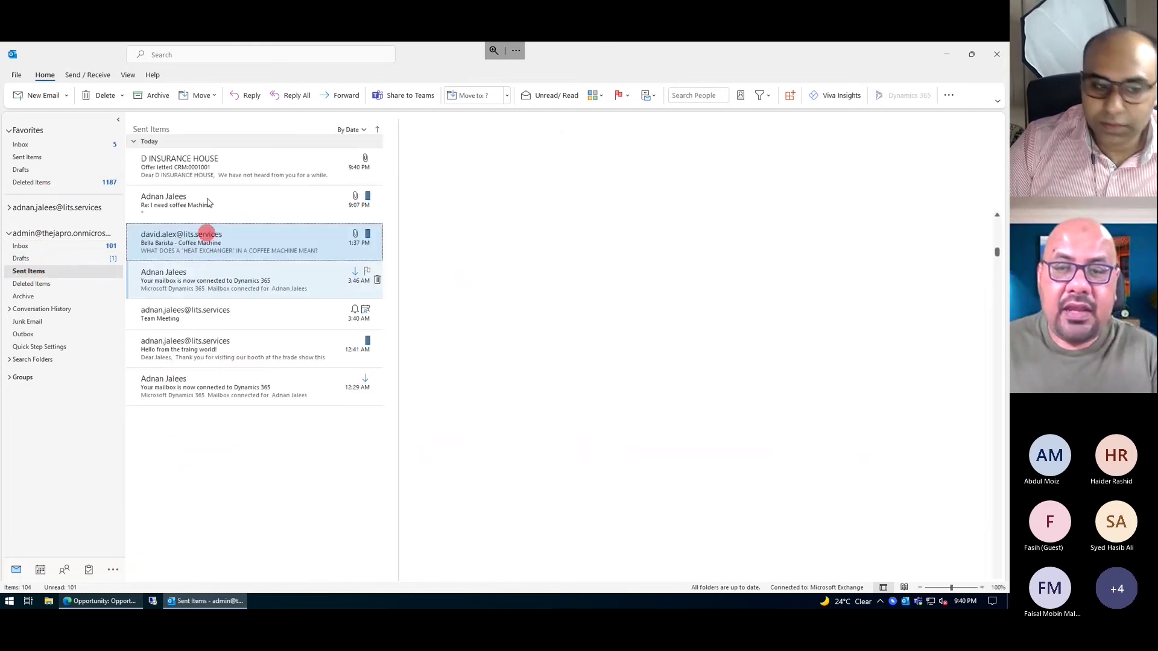
left_click(208, 166)
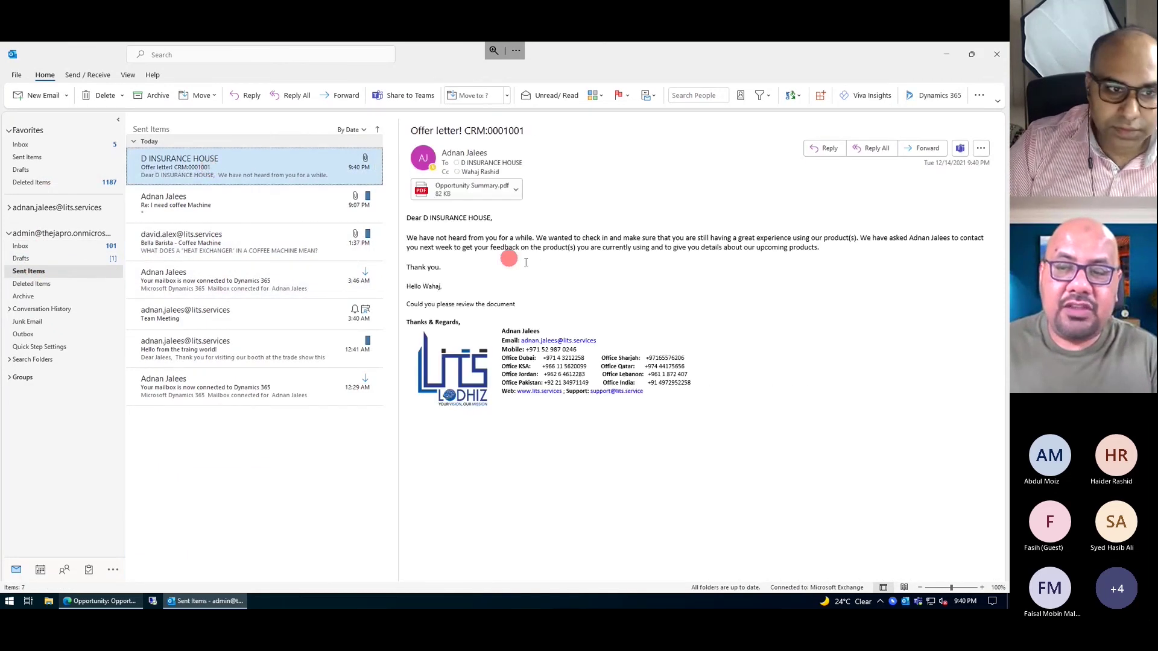
left_click(468, 204)
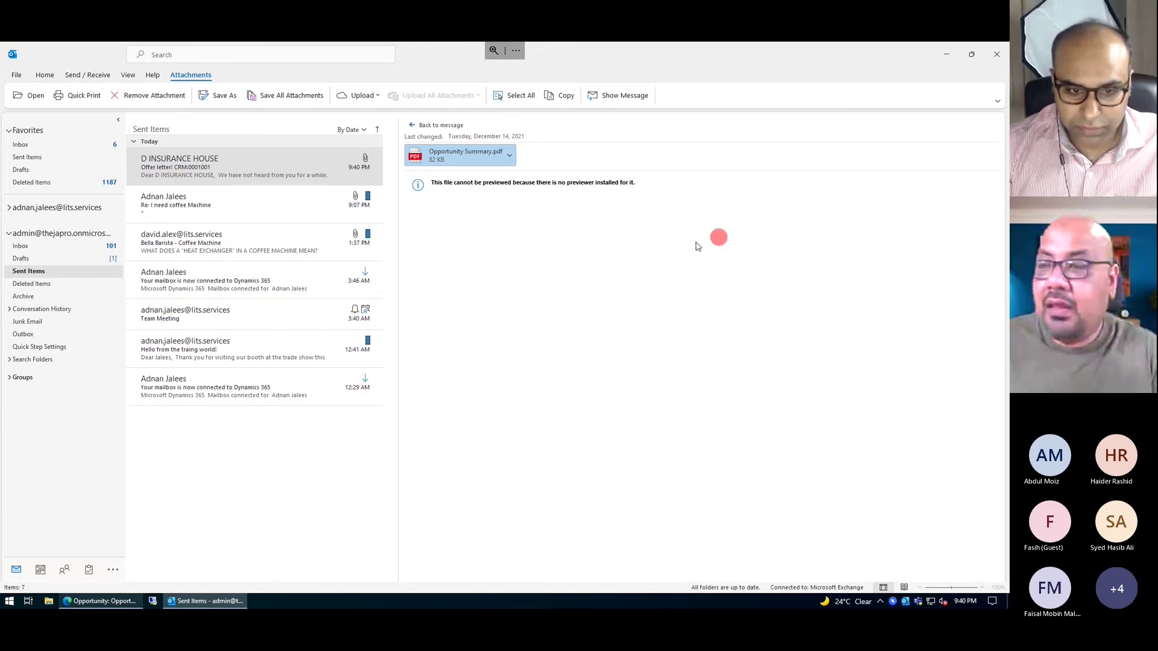
double_click(457, 158)
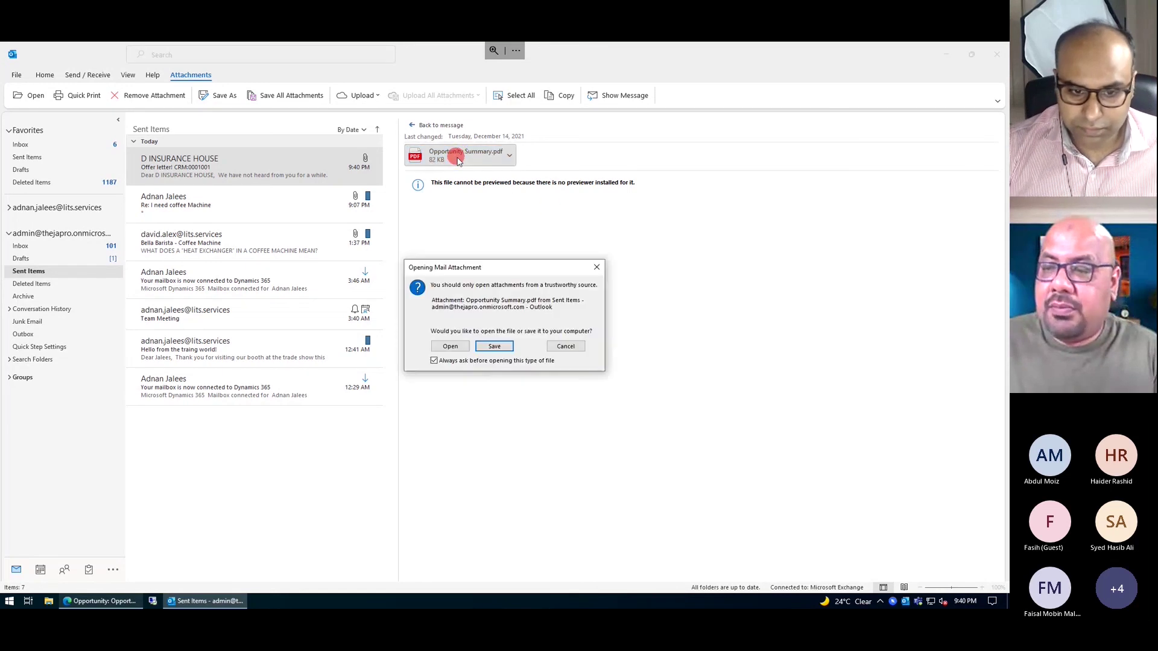
- View Opportunity Summary.pdf in Edge, checking the products table and 101,785.00 subtotal, then close it
left_click(446, 347)
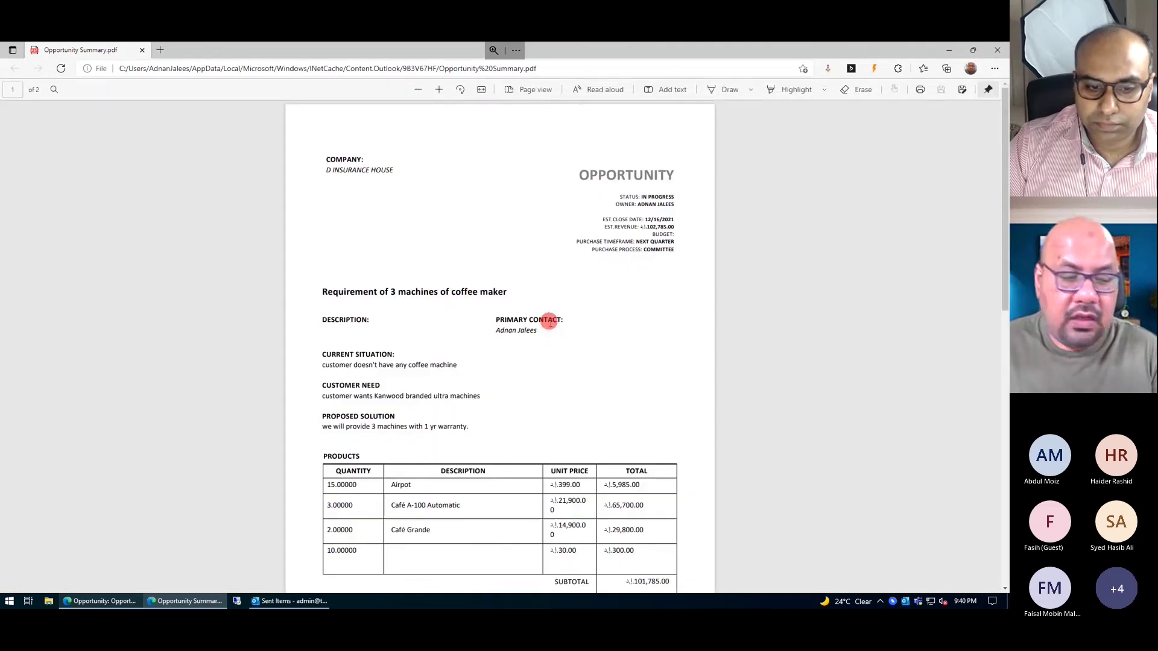
scroll(487, 344, "down", 5)
scroll(588, 267, "up", 5)
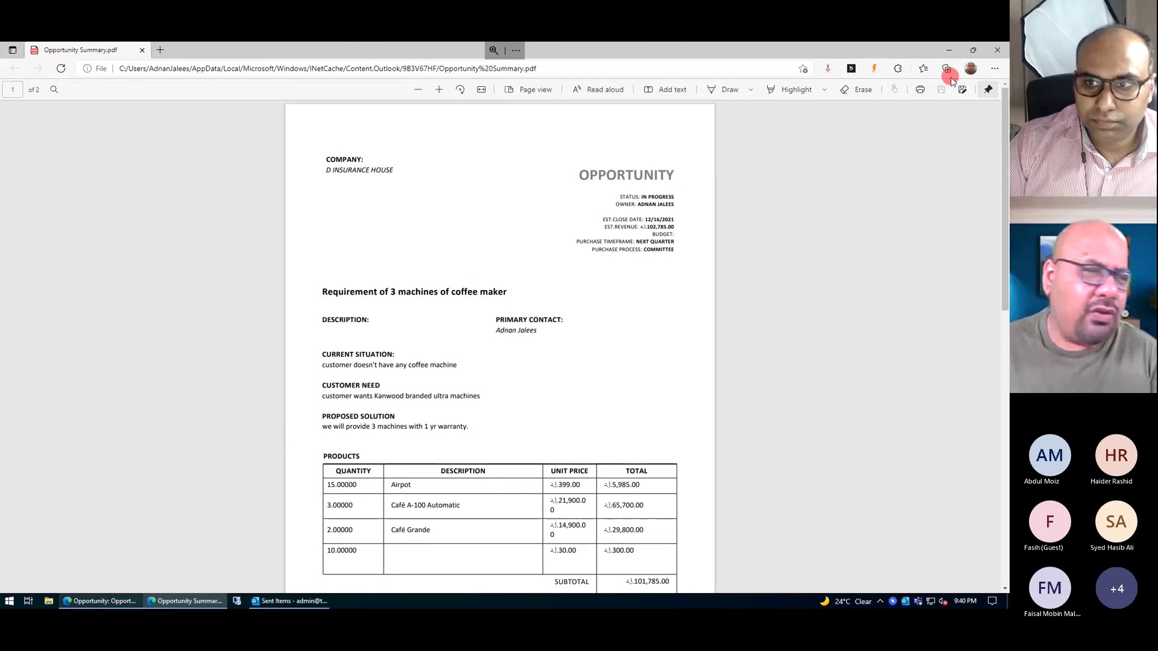
left_click(964, 65)
left_click(998, 50)
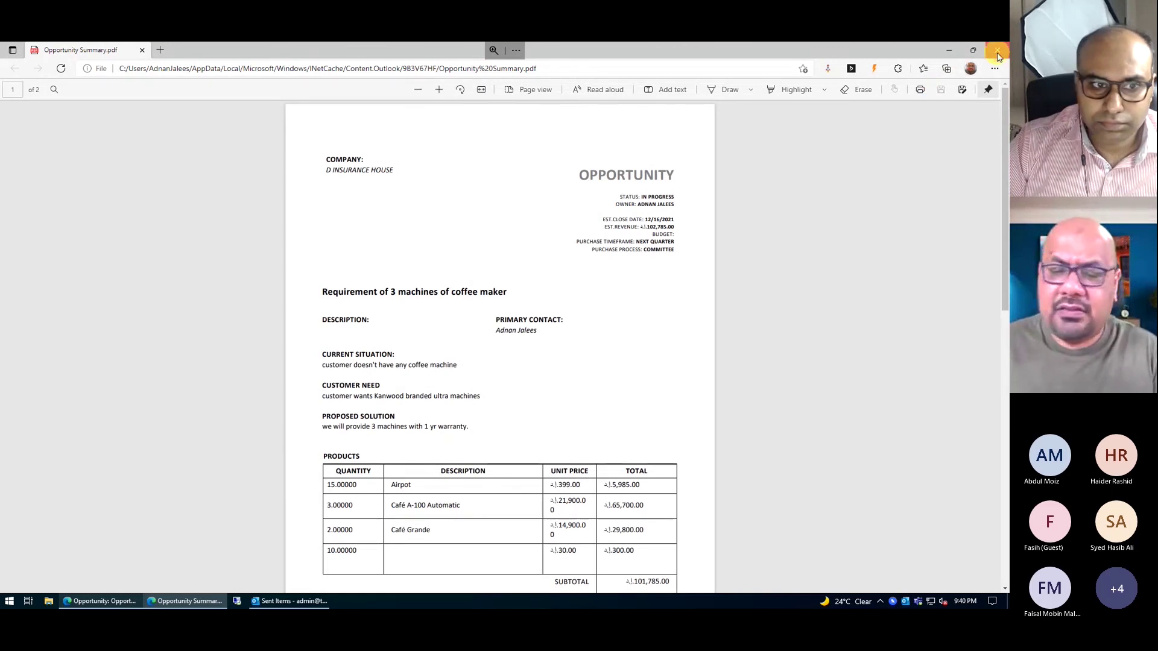
- Return to the Dynamics 365 opportunity's Products tab showing four products totalling 102,785.00
left_click(101, 601)
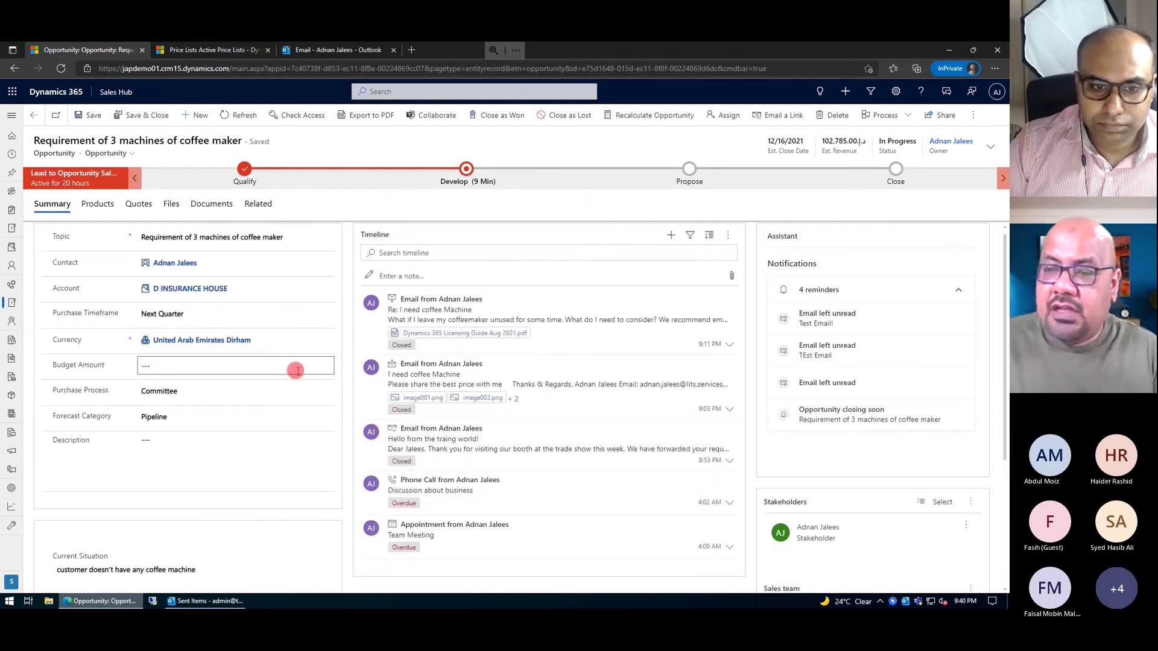
left_click(98, 205)
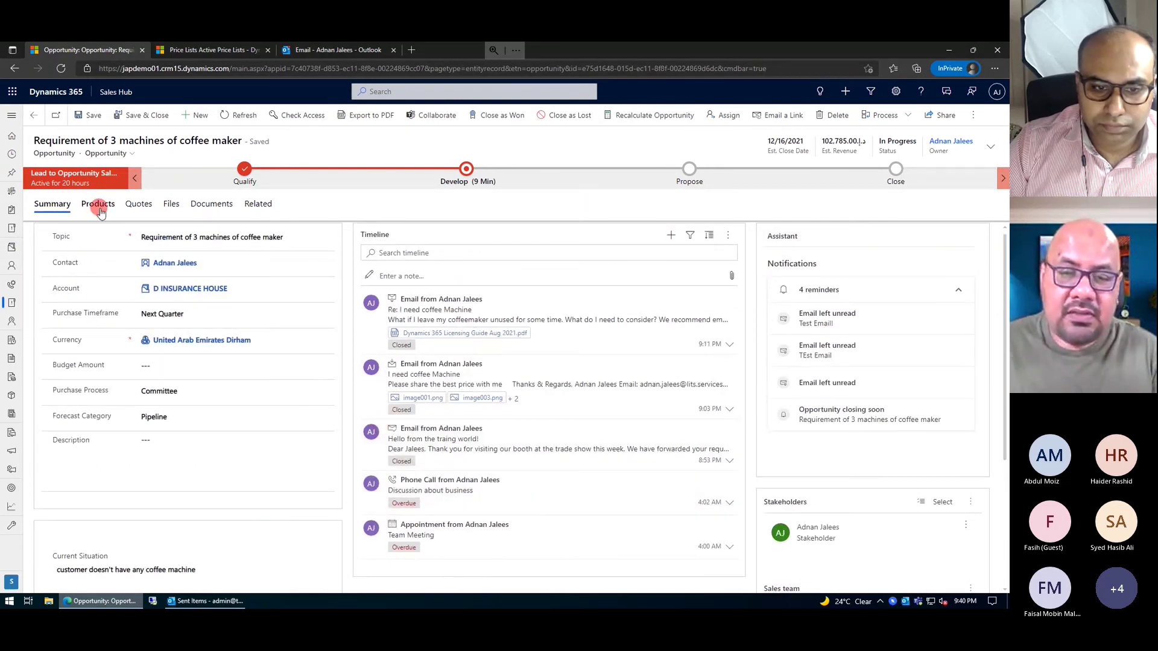
left_click(99, 208)
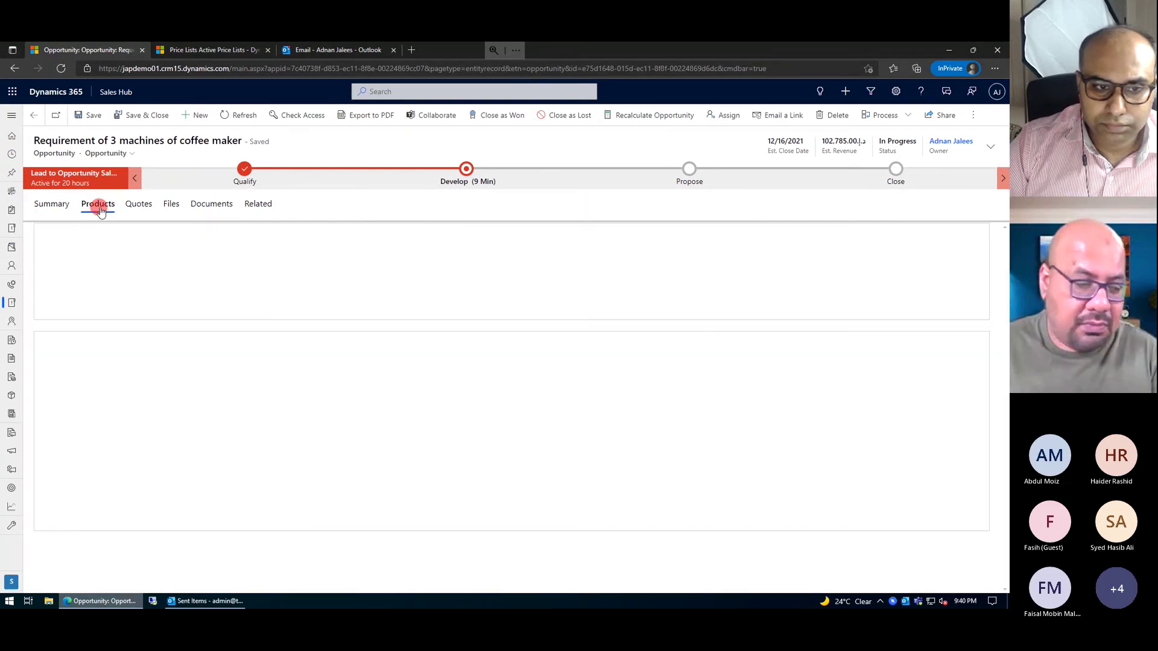
left_click(236, 306)
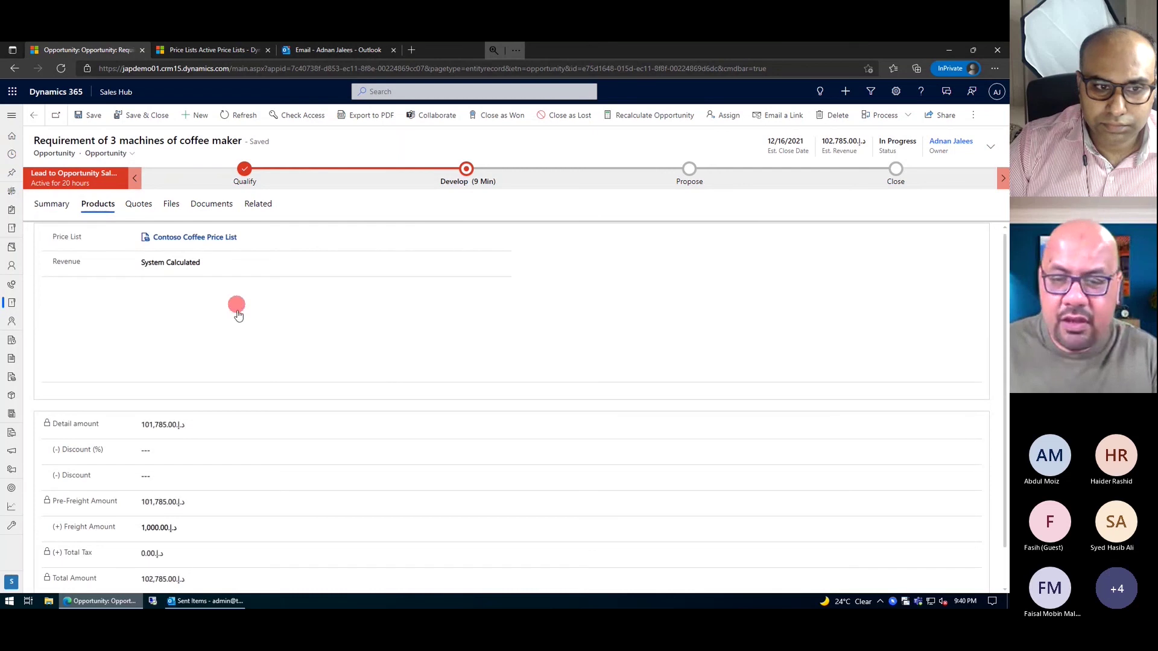
left_click(310, 442)
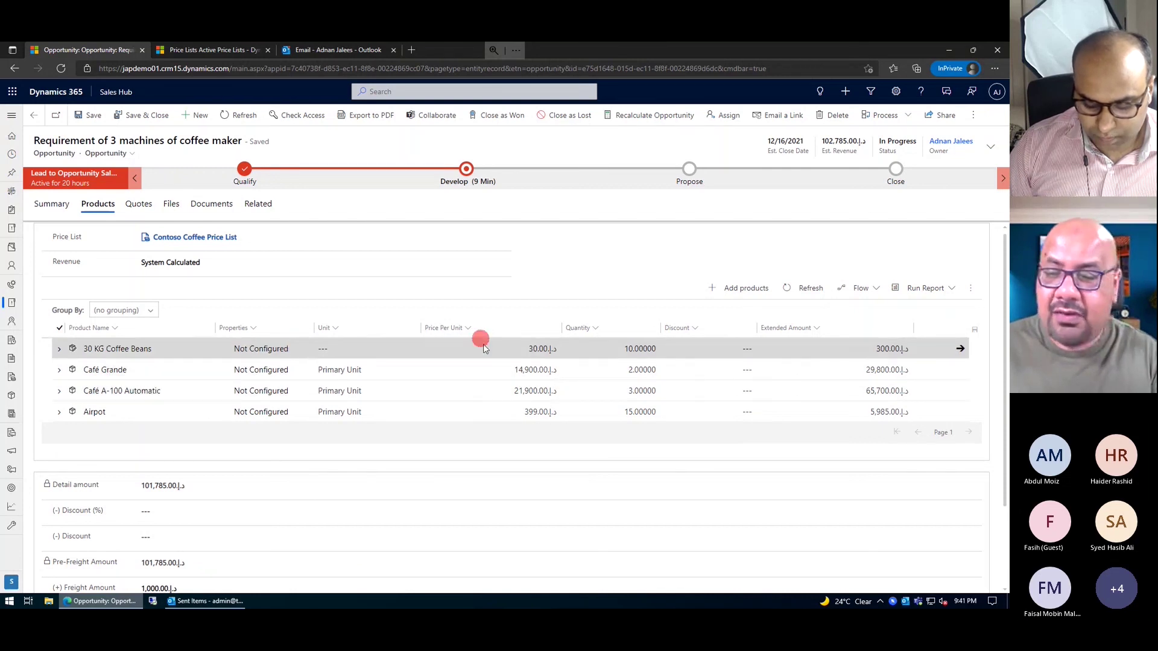
- Open the Café A-100 Automatic opportunity product line
left_click(107, 393)
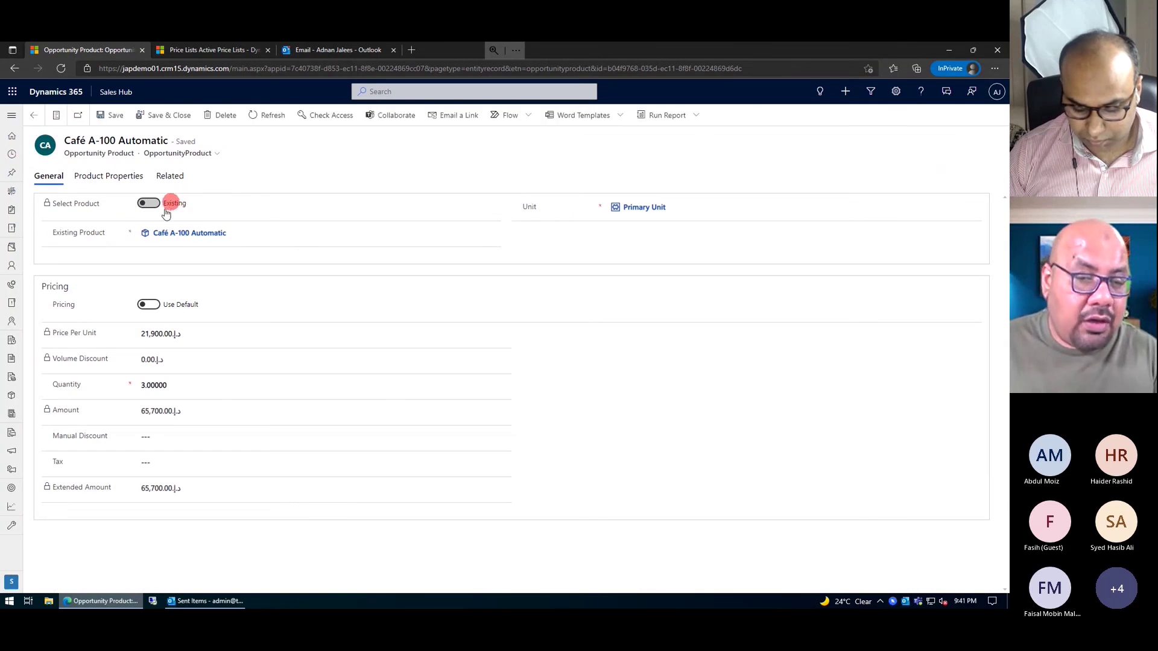
left_click(196, 236)
left_click(634, 219)
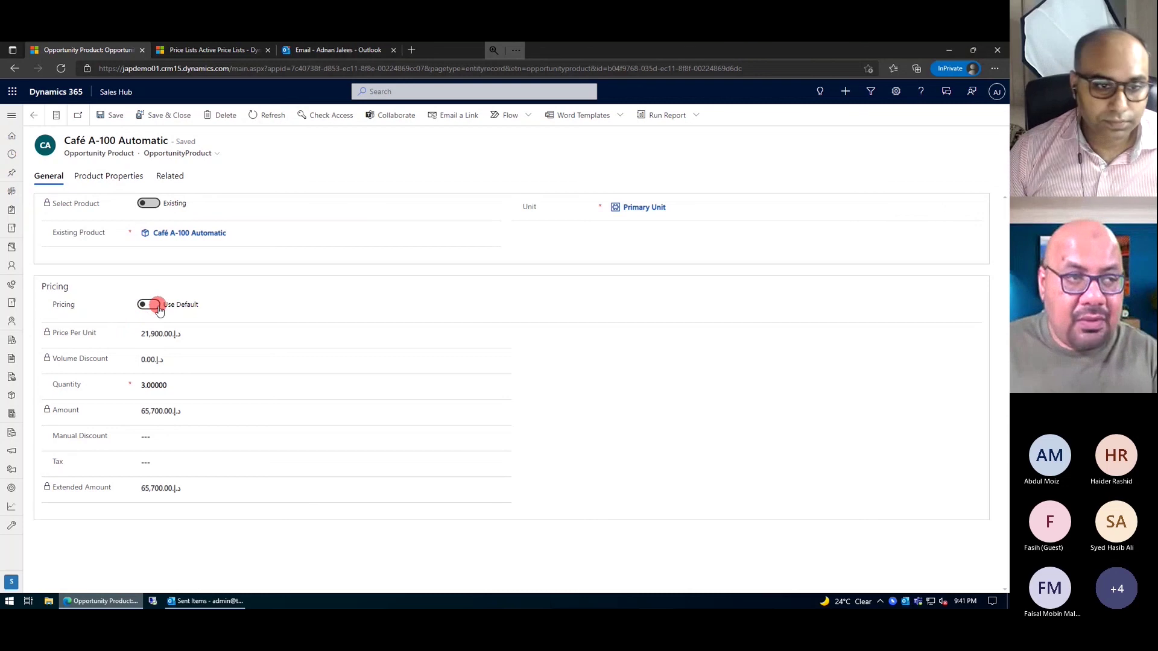
- Switch the line's Pricing to Override Price and select the 21,900.00 Price Per Unit for editing
left_click(155, 305)
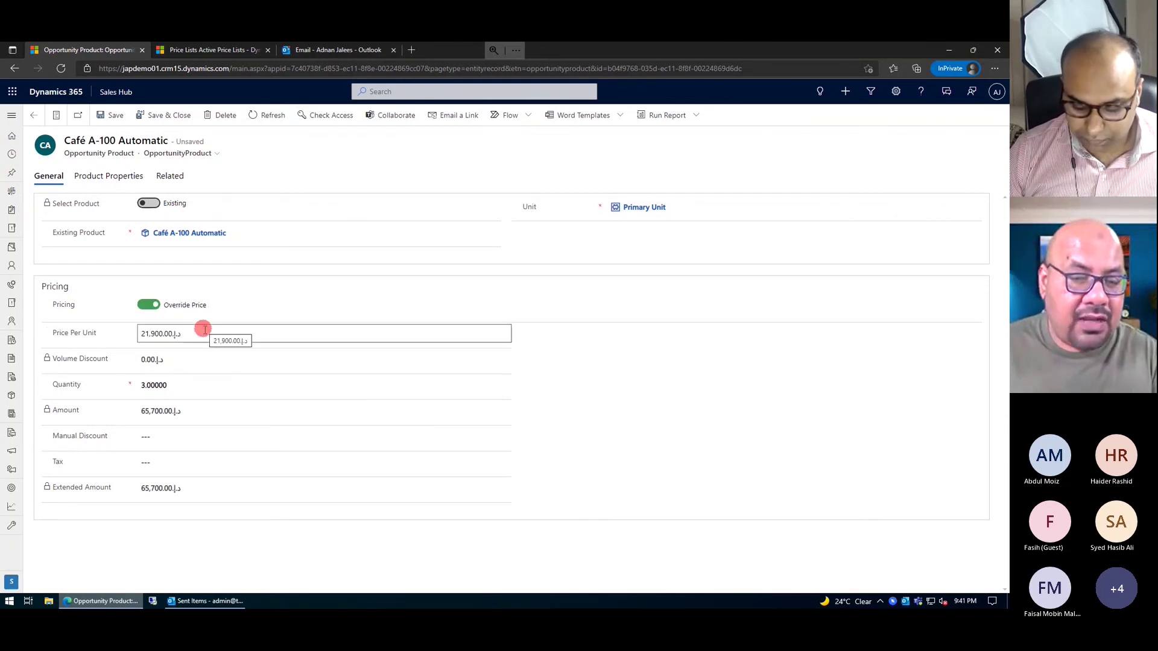
left_click(201, 338)
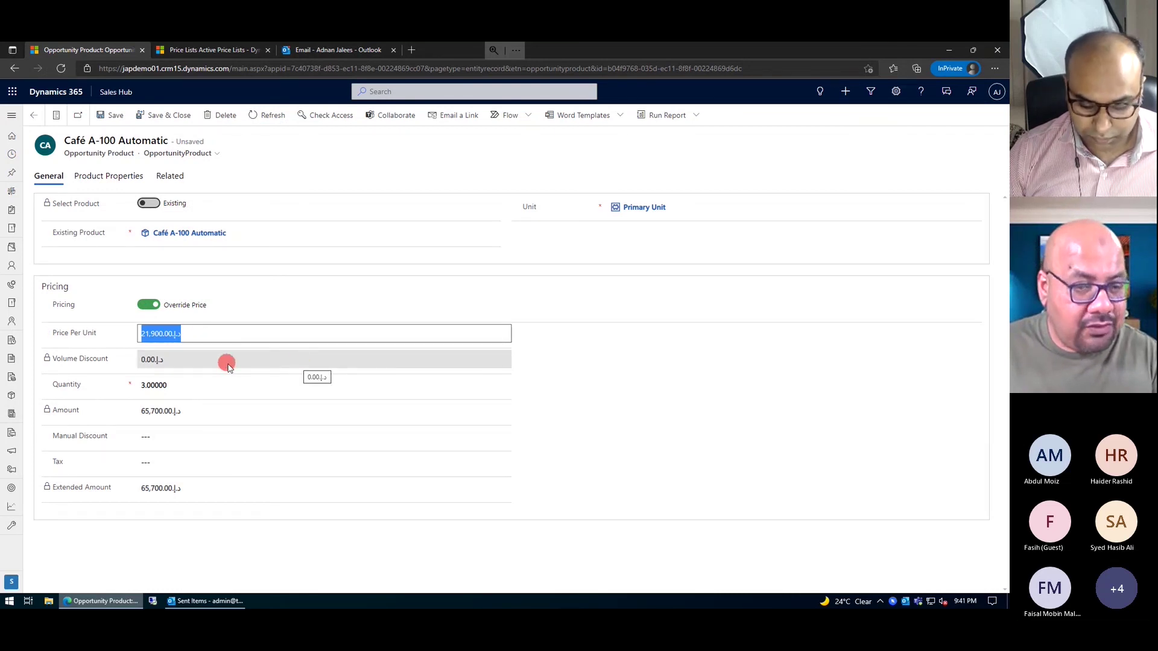
left_click(149, 307)
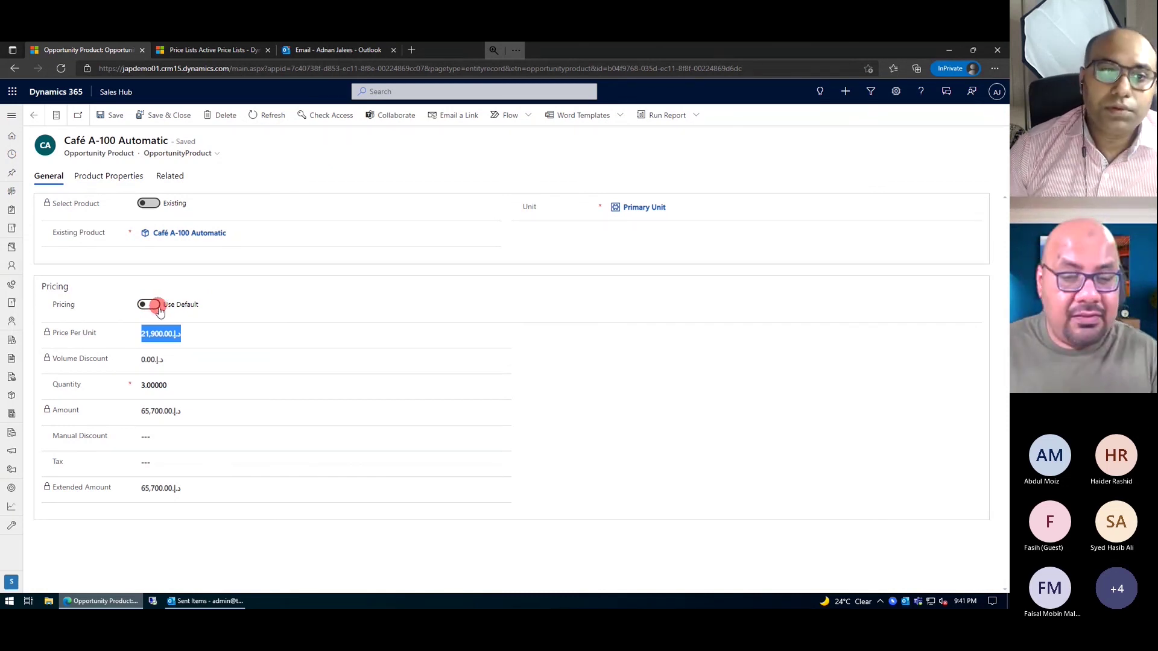
left_click(155, 309)
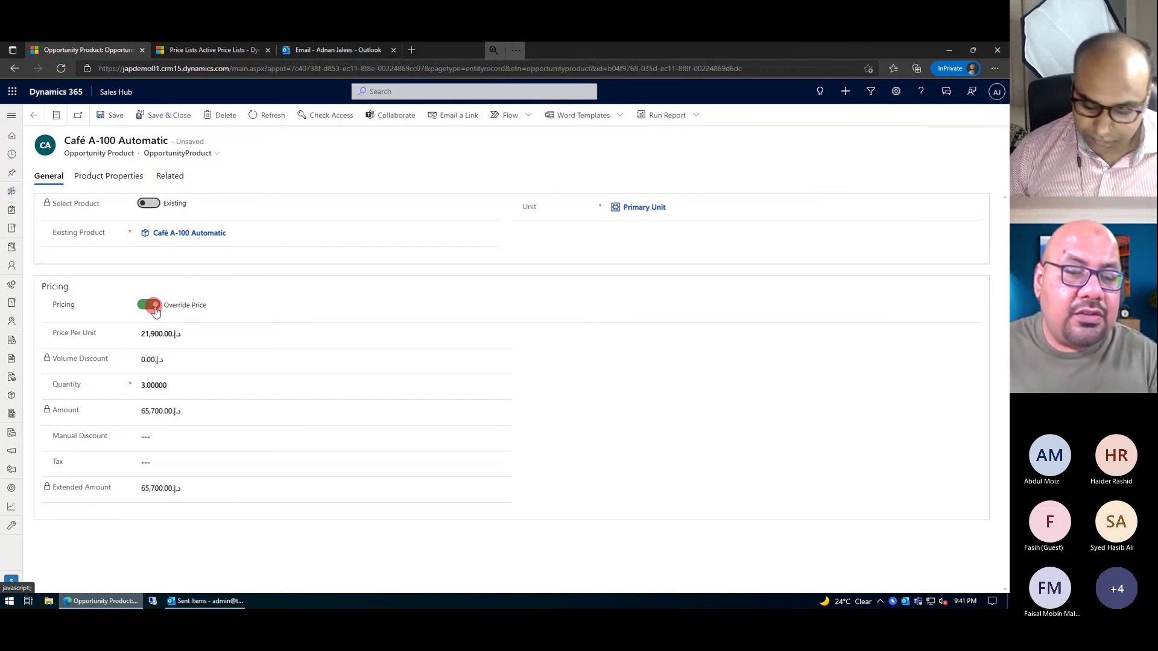
left_click(179, 337)
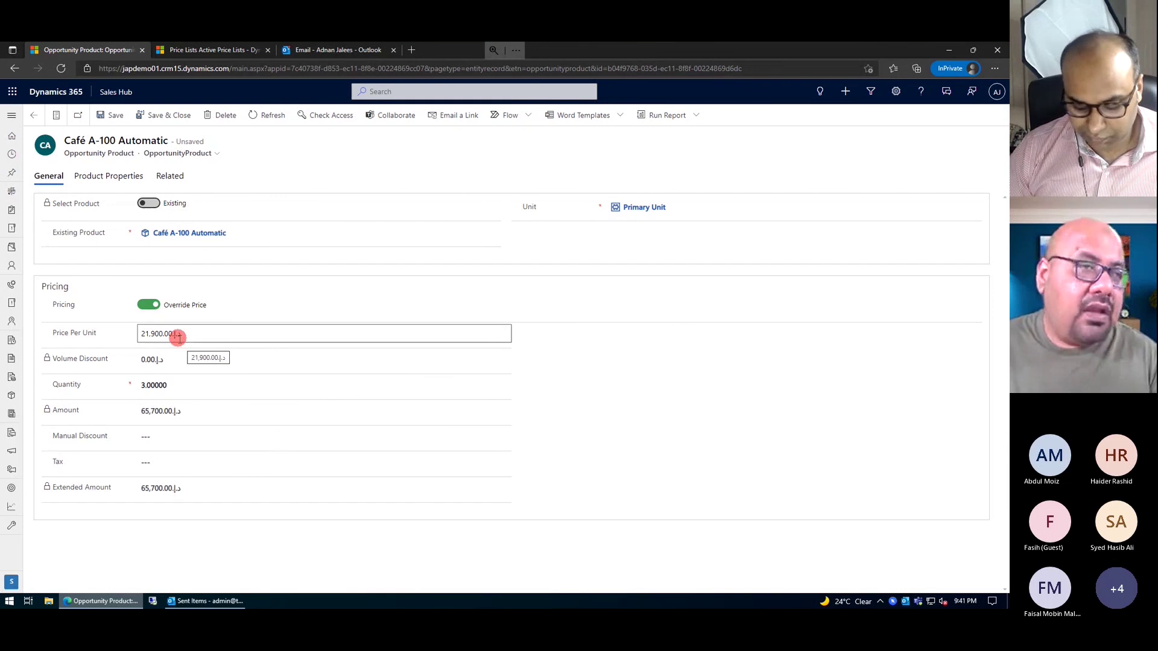
- Set Café A-100 Automatic back to Use Default pricing at 21,900.00 and return to the four product lines
left_click(148, 305)
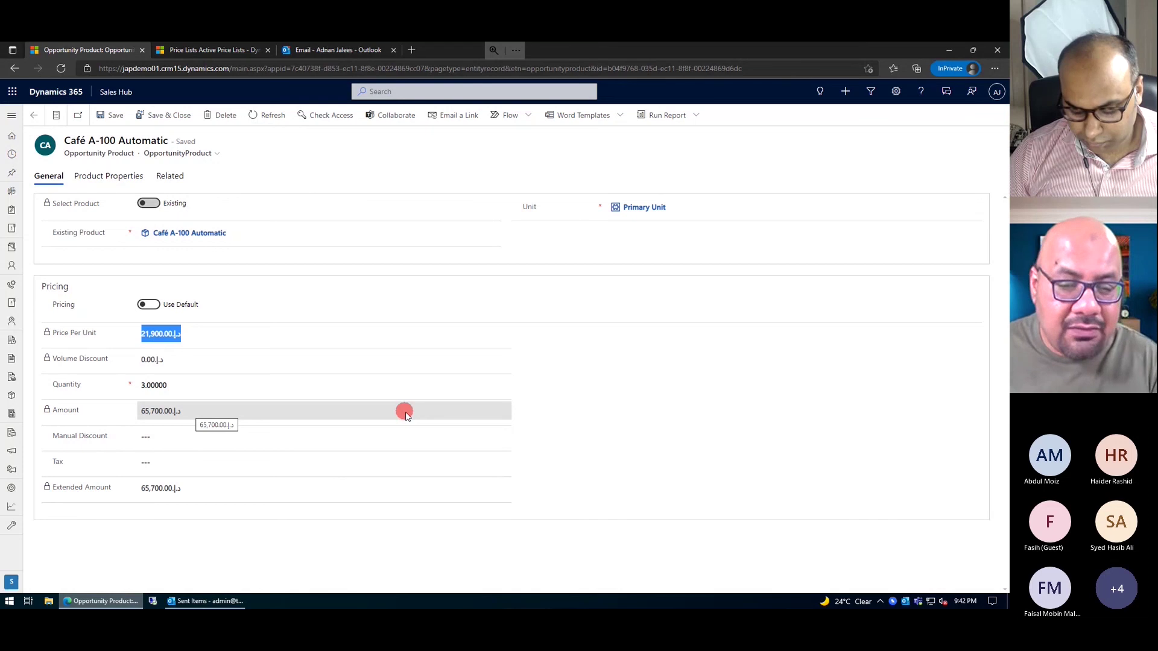
left_click(148, 441)
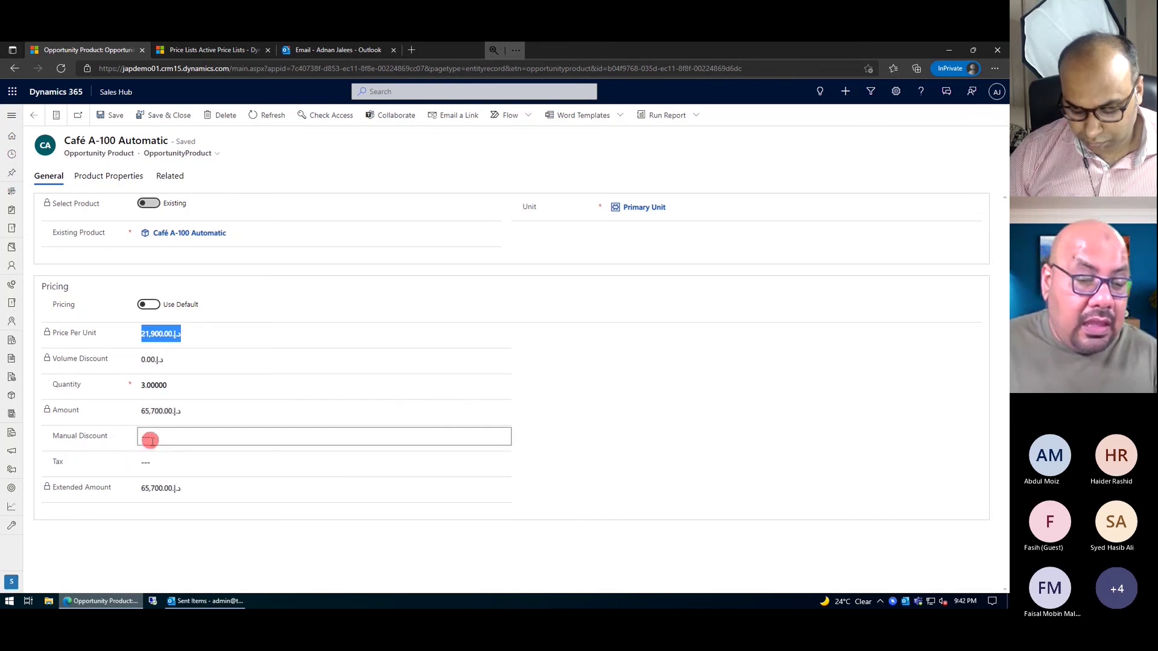
left_click(149, 440)
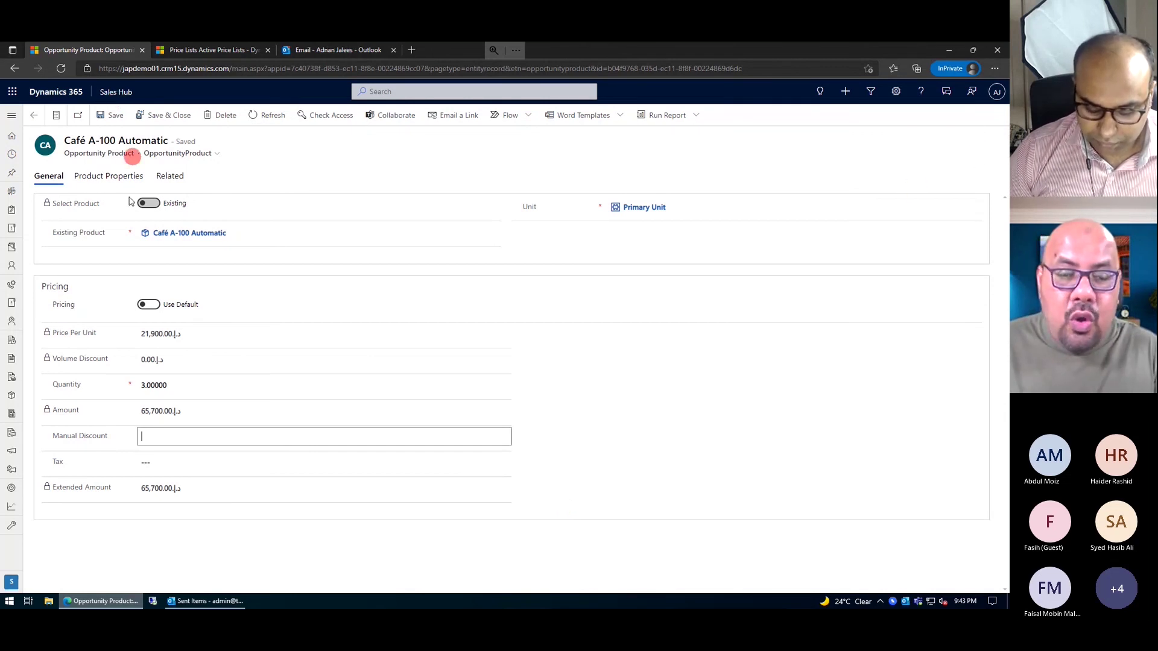
left_click(34, 121)
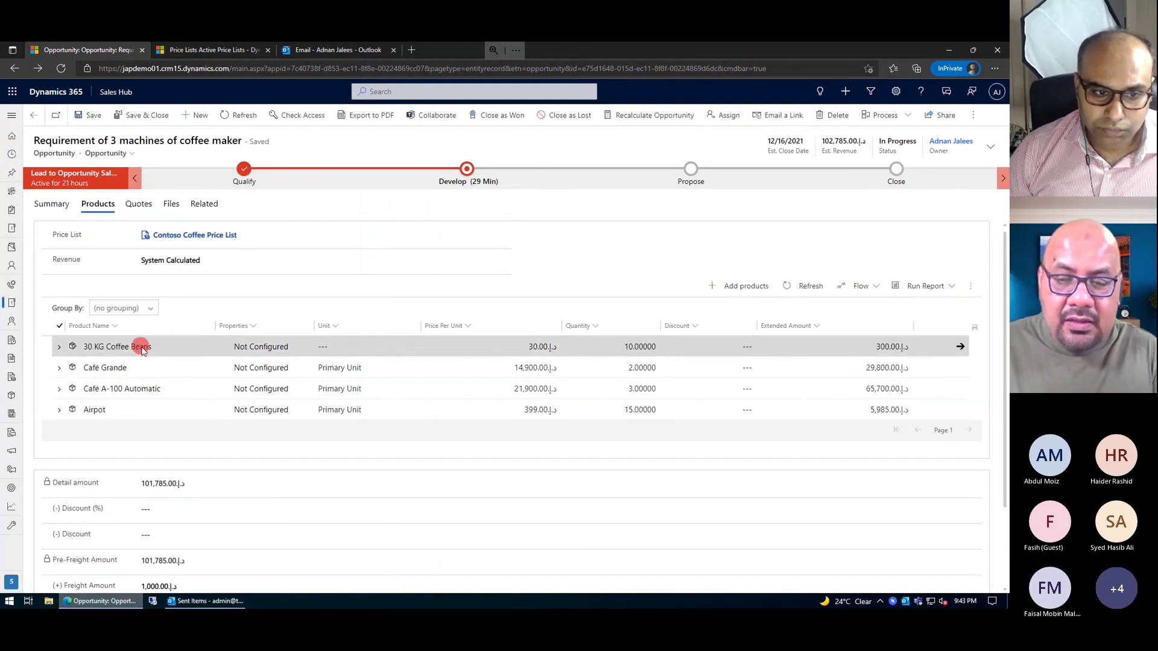
left_click(142, 349)
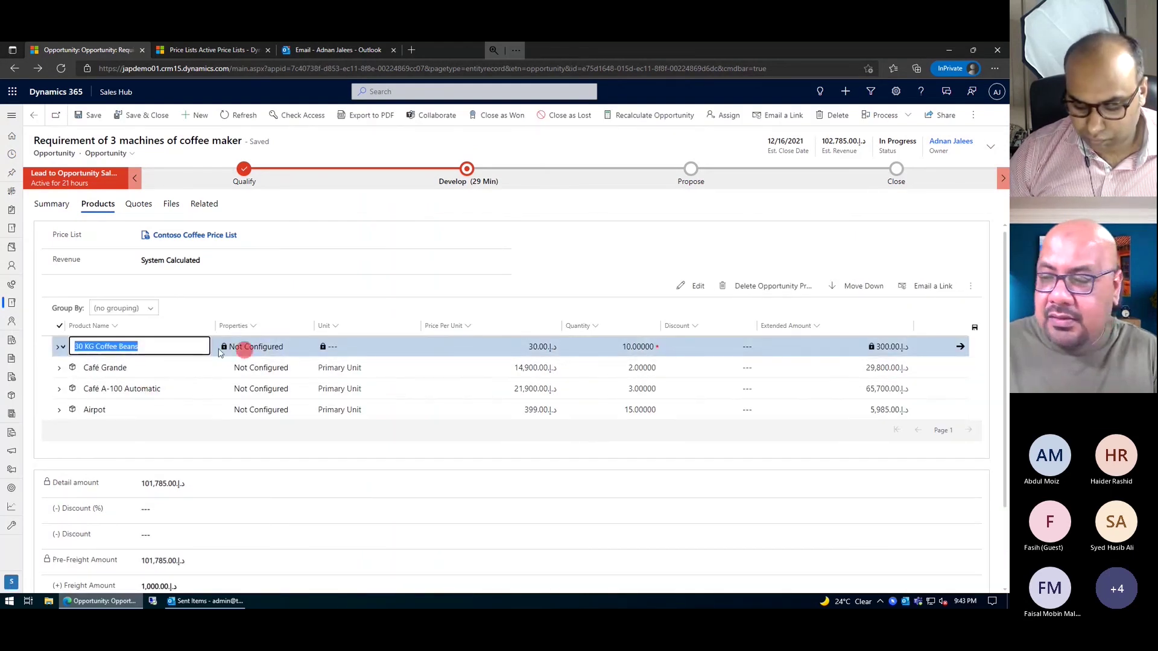
left_click(244, 350)
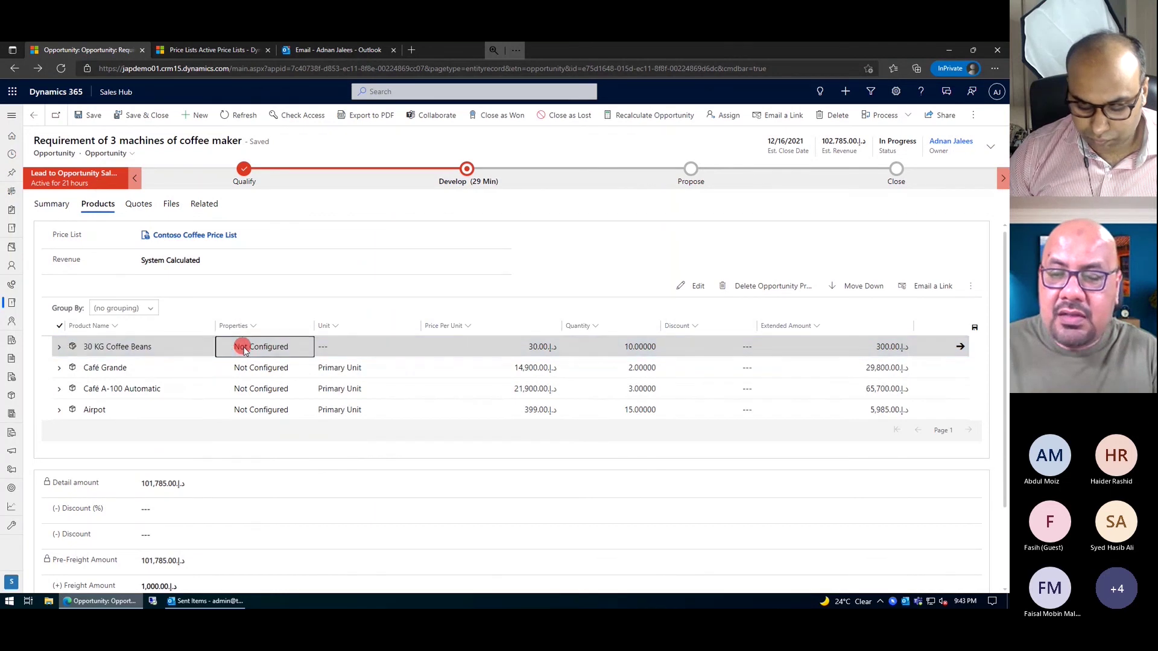
left_click(244, 349)
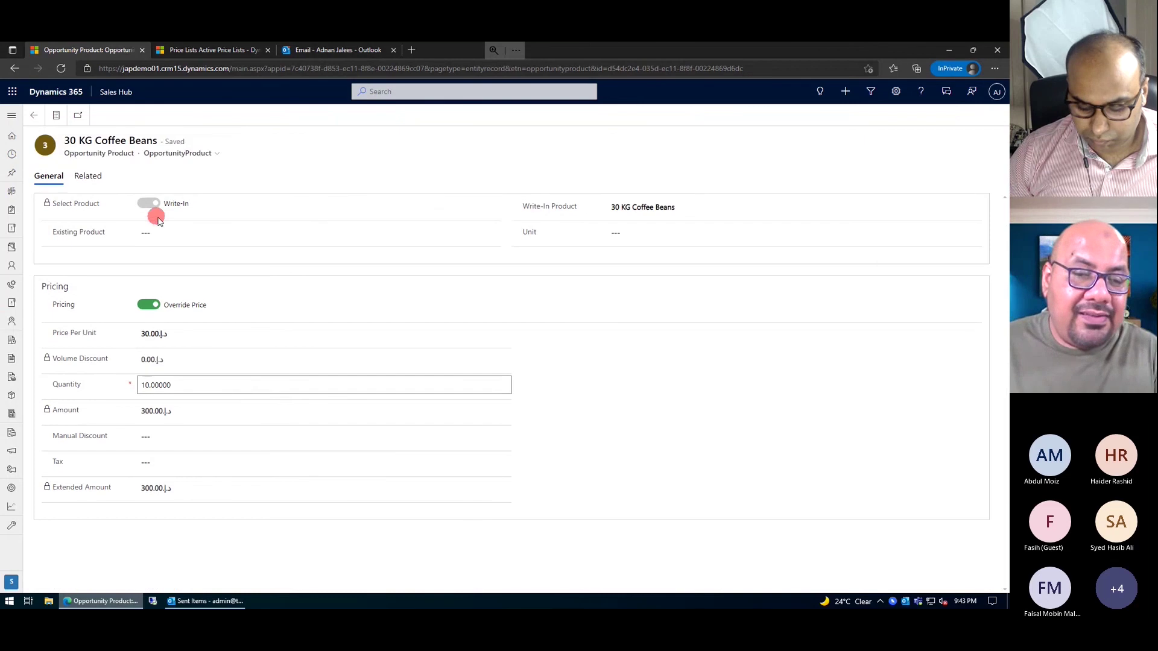
left_click(90, 204)
left_click(160, 205)
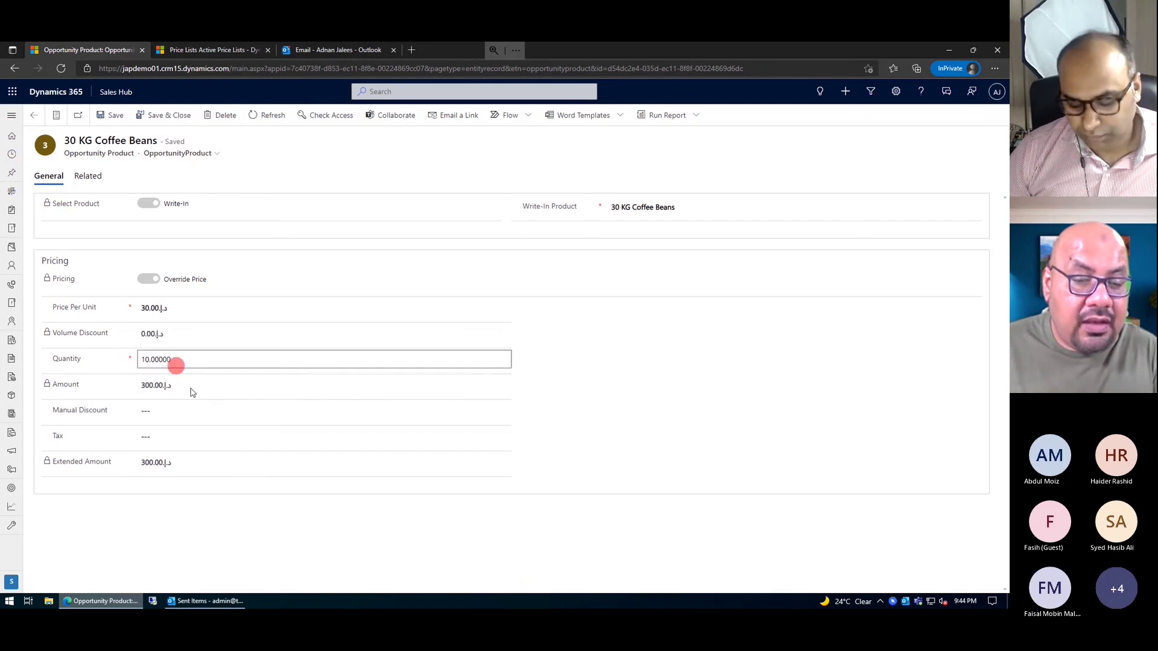
left_click(165, 413)
left_click(171, 434)
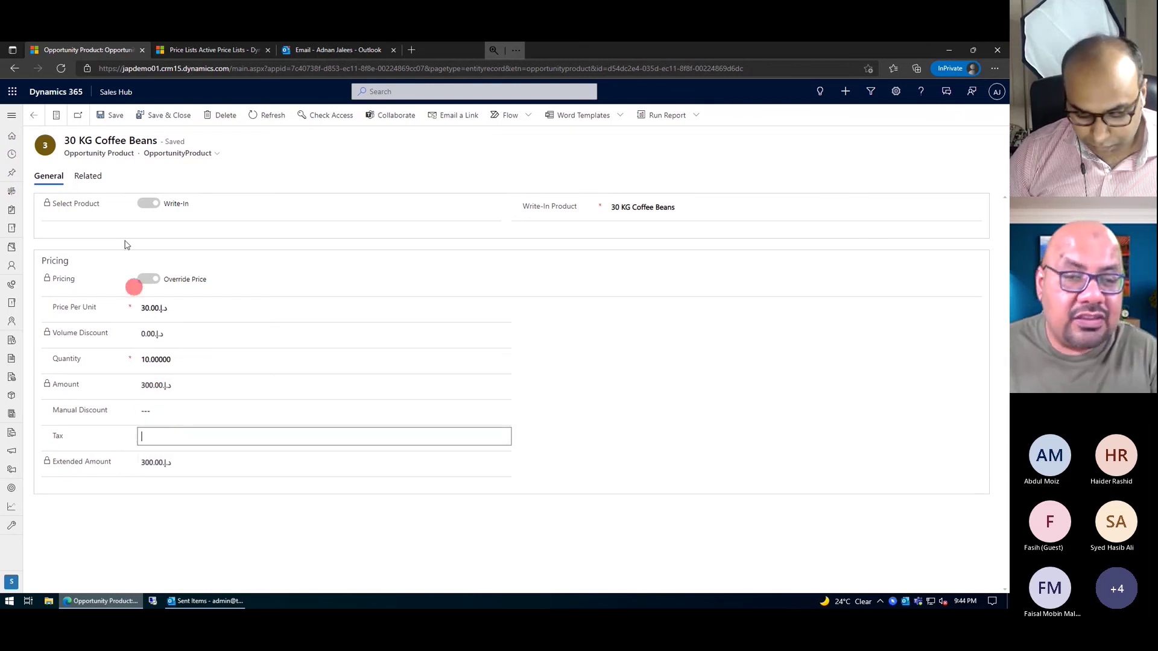
left_click(36, 117)
left_click(36, 117)
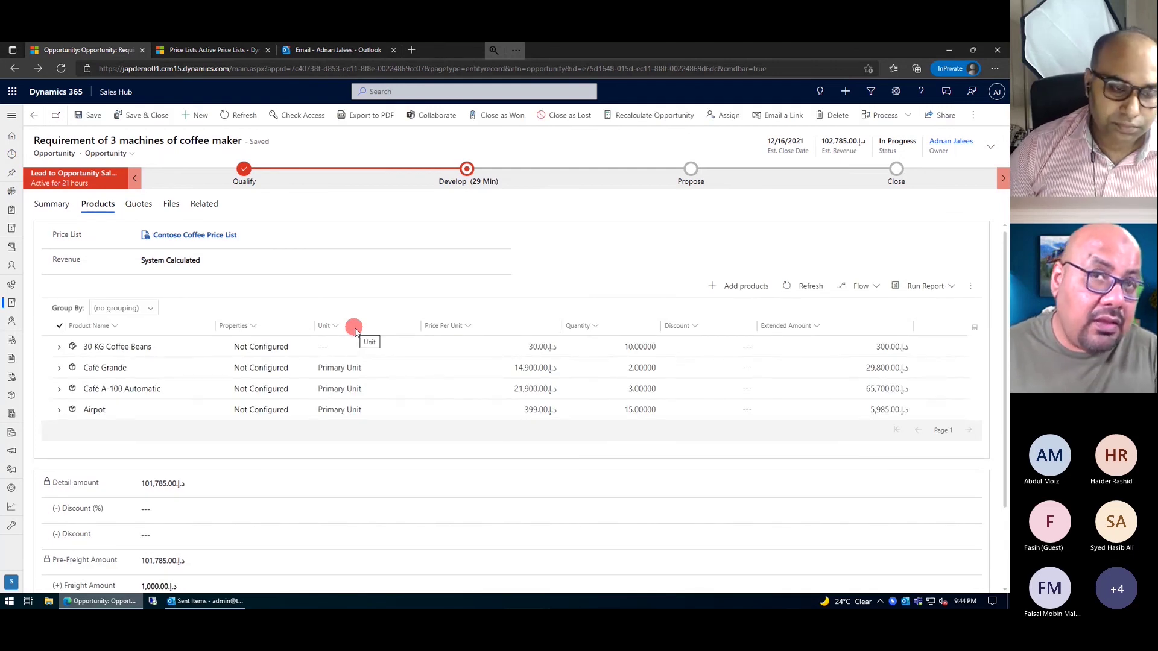
- Check the Café Grande line (14,900.00 per unit, quantity 2, 29,800.00 extended) and go back
double_click(118, 371)
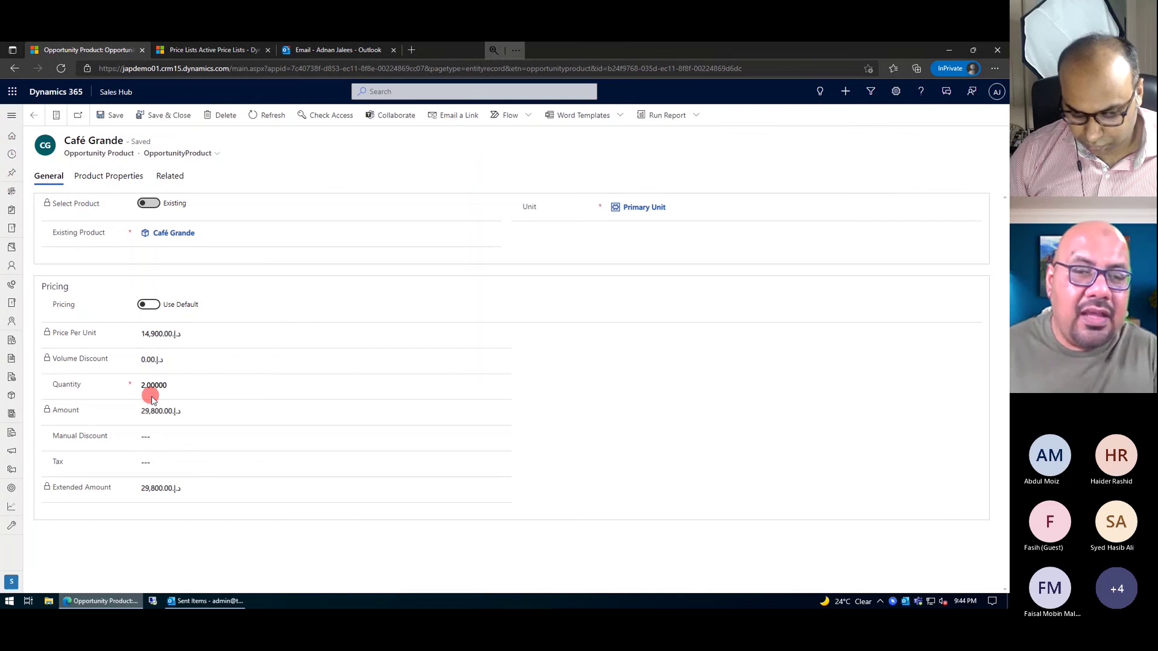
left_click(39, 115)
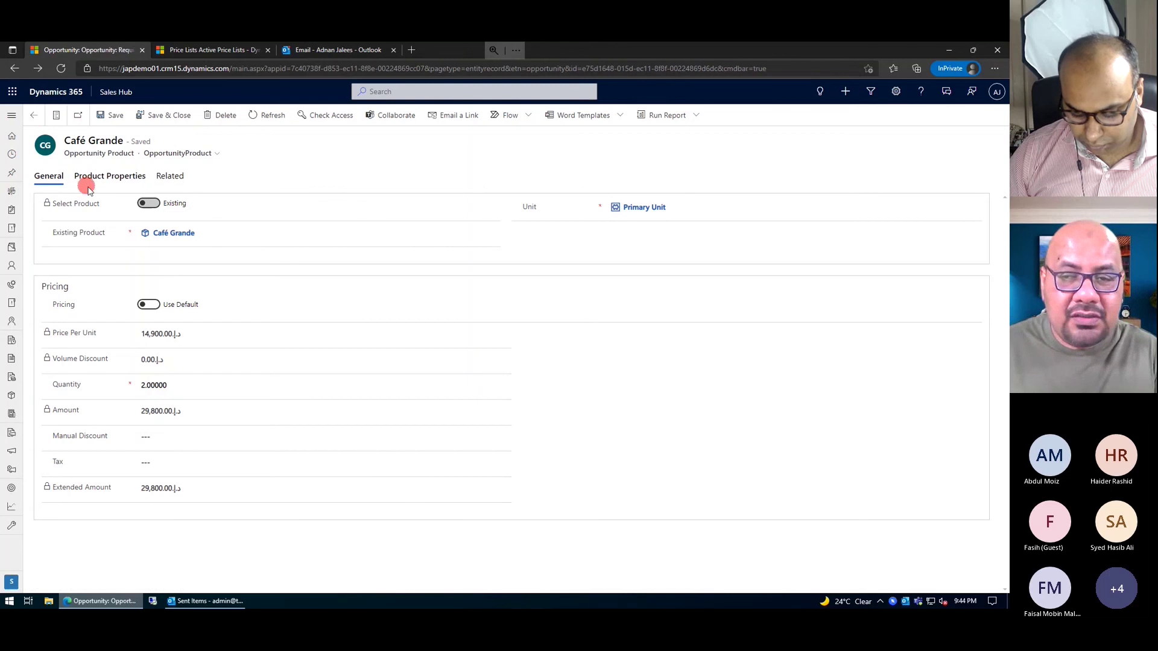